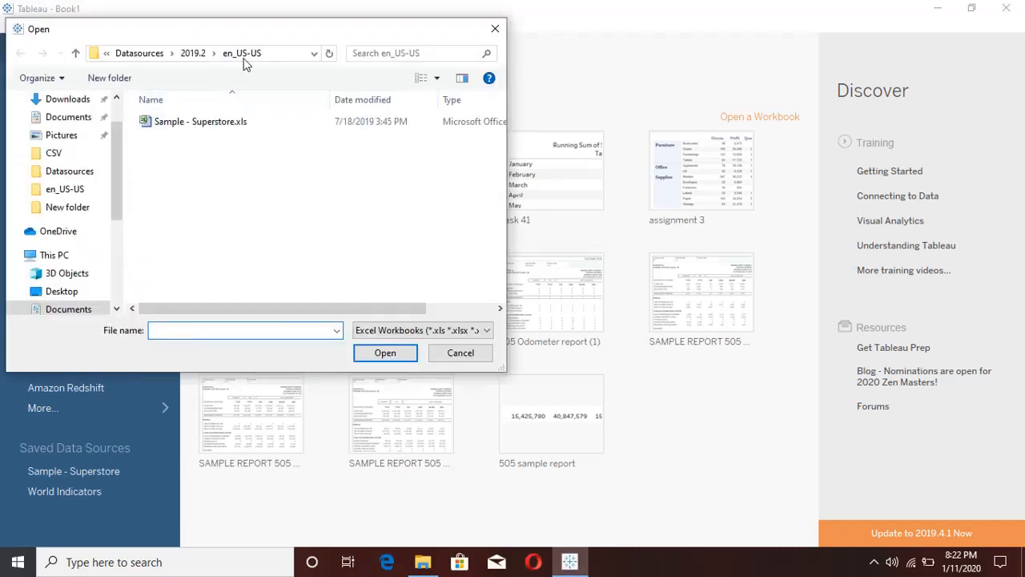
Connect to the Sample - Superstore.xls workbook and add its Orders sheet to the data source
click(228, 121)
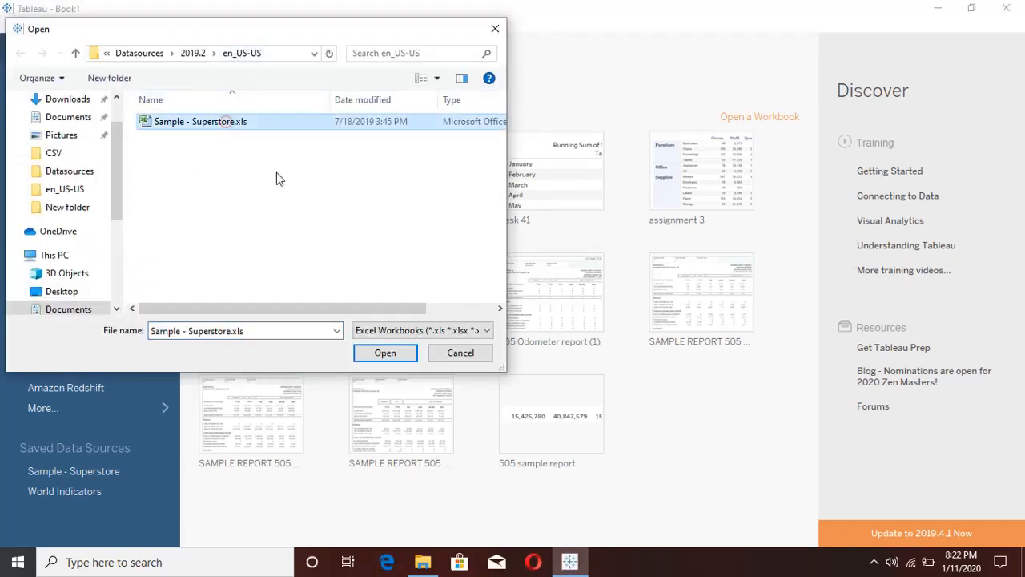
click(391, 356)
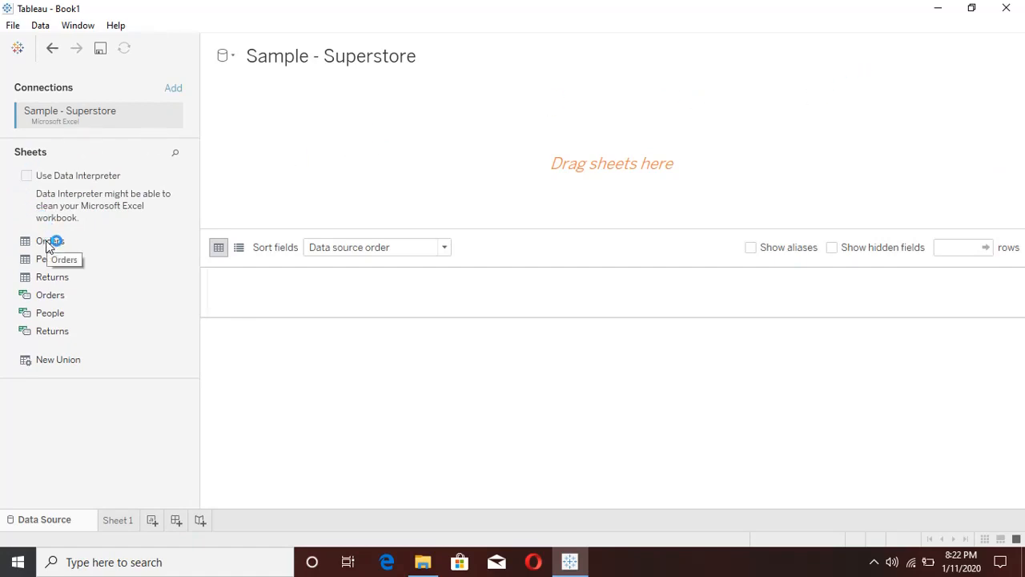
drag(49, 240, 303, 172)
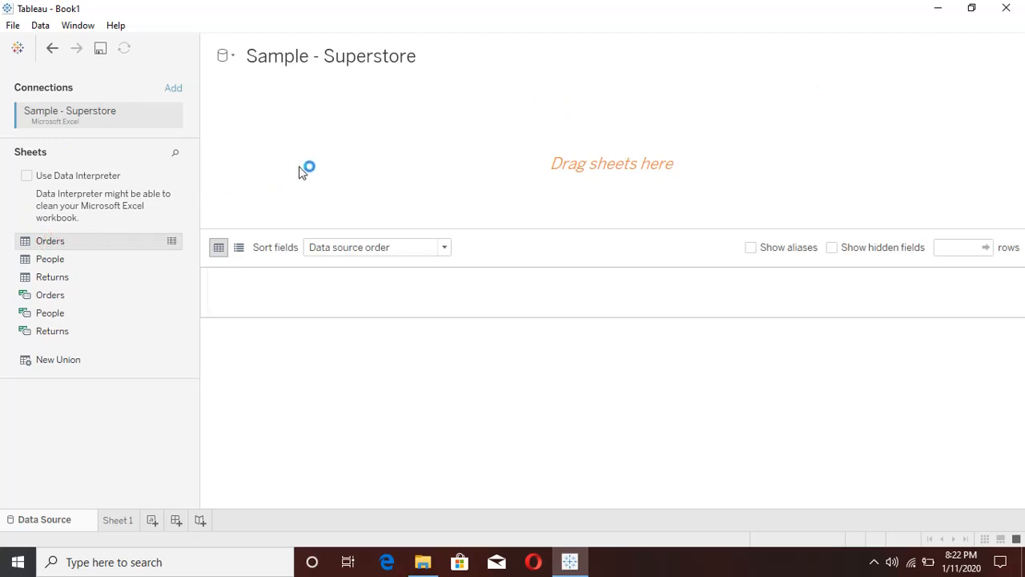
Rename the data source as Connection 1
click(389, 59)
click(499, 60)
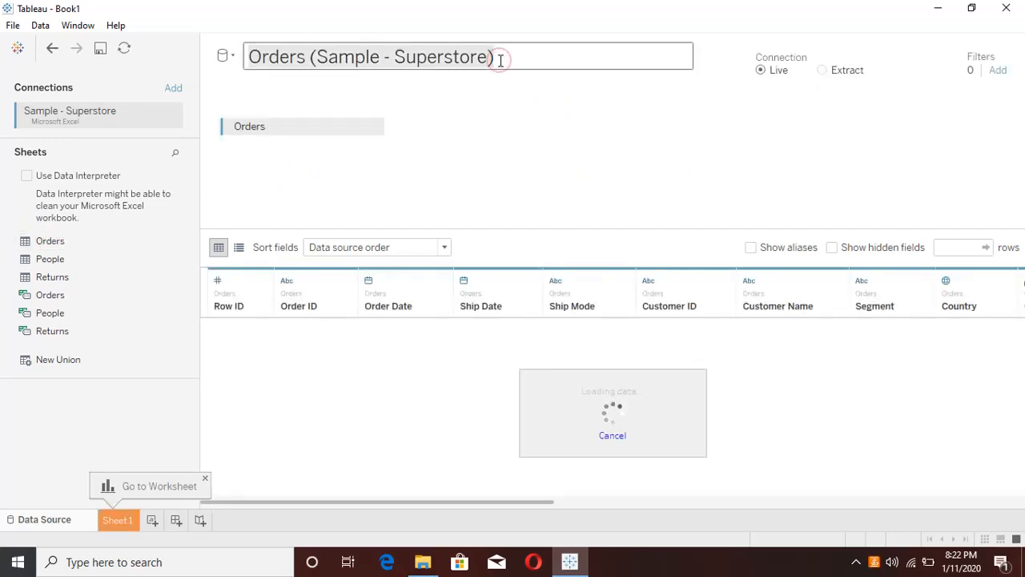
key(ctrl+a)
text(Connection 1)
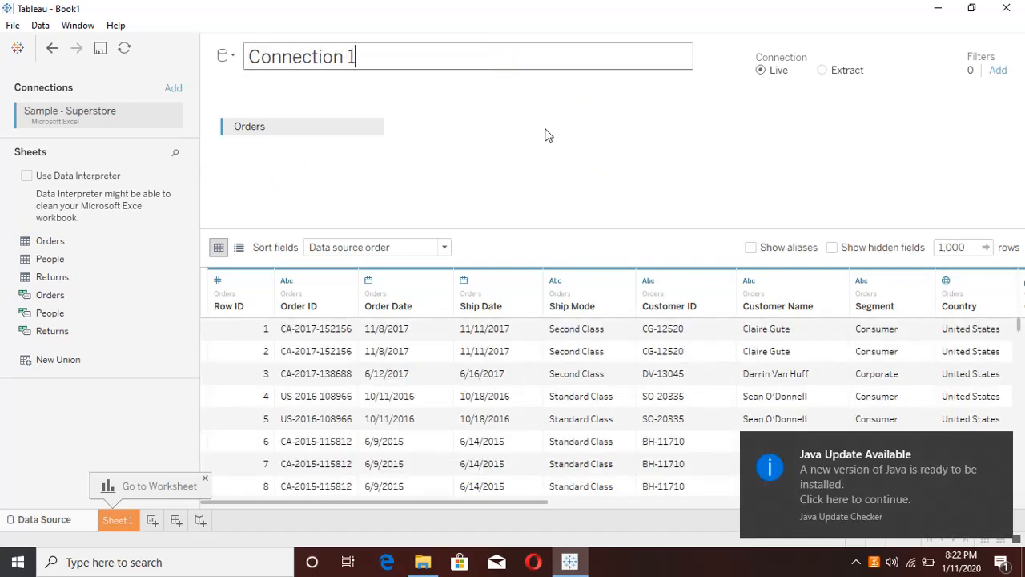
click(305, 83)
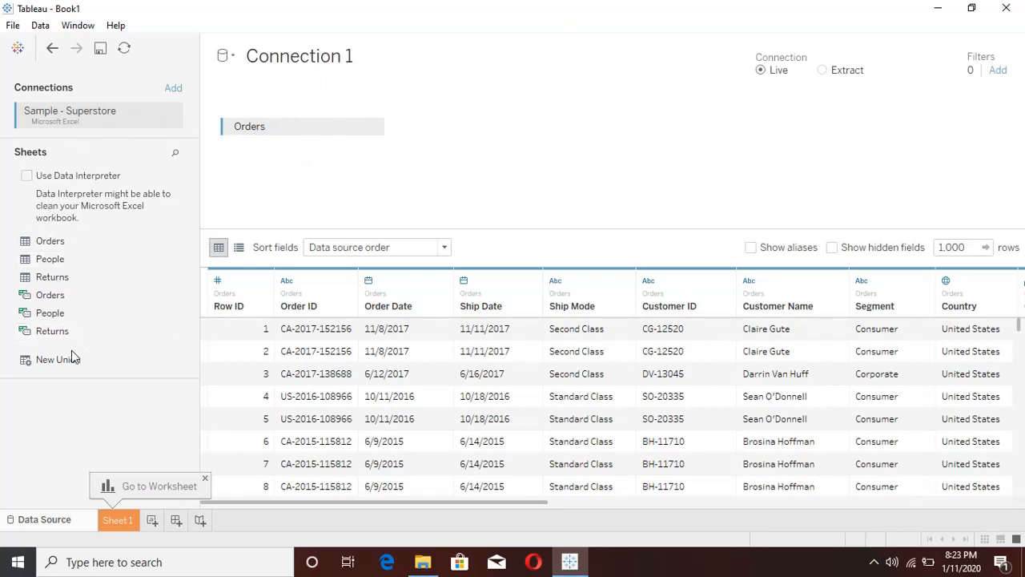
click(177, 89)
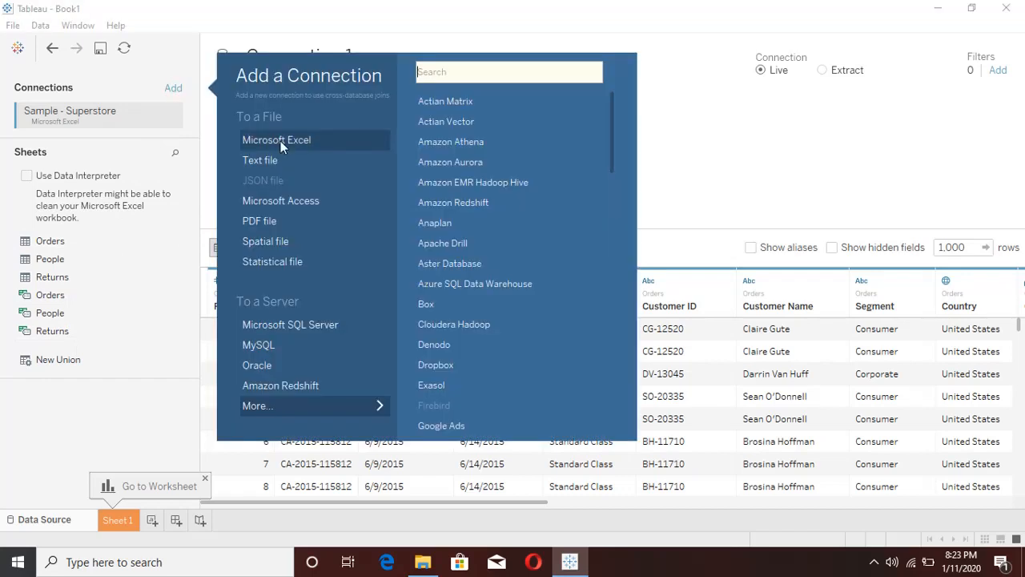
click(153, 387)
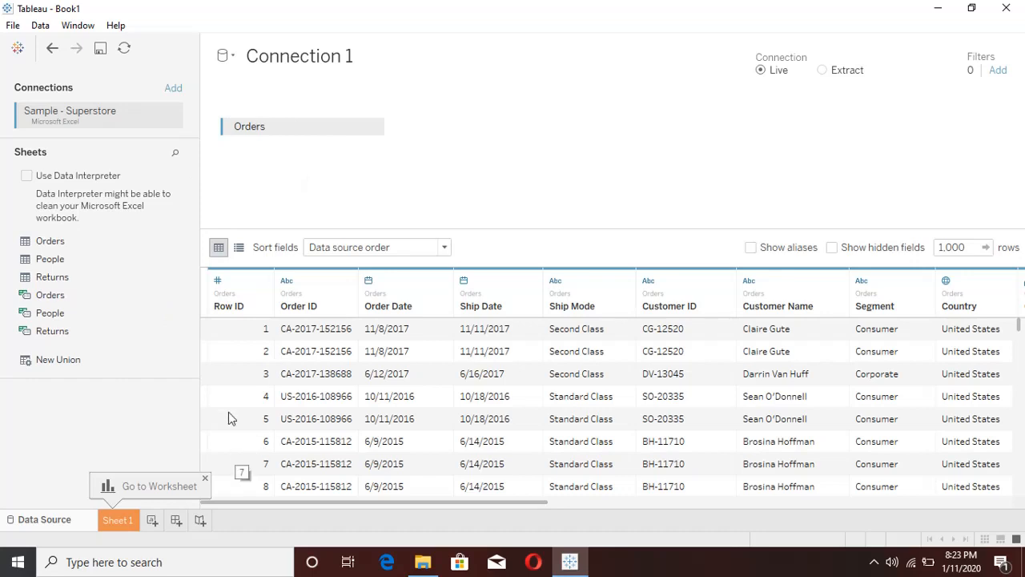
Put the Category dimension on the rows of Sheet 1 and copy the resulting category list
click(120, 519)
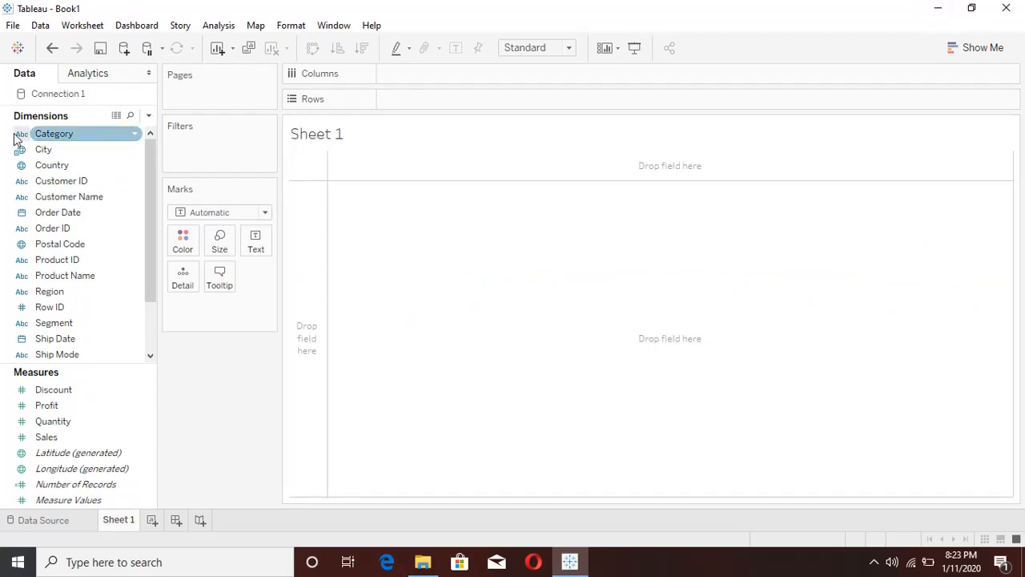
drag(42, 143, 379, 124)
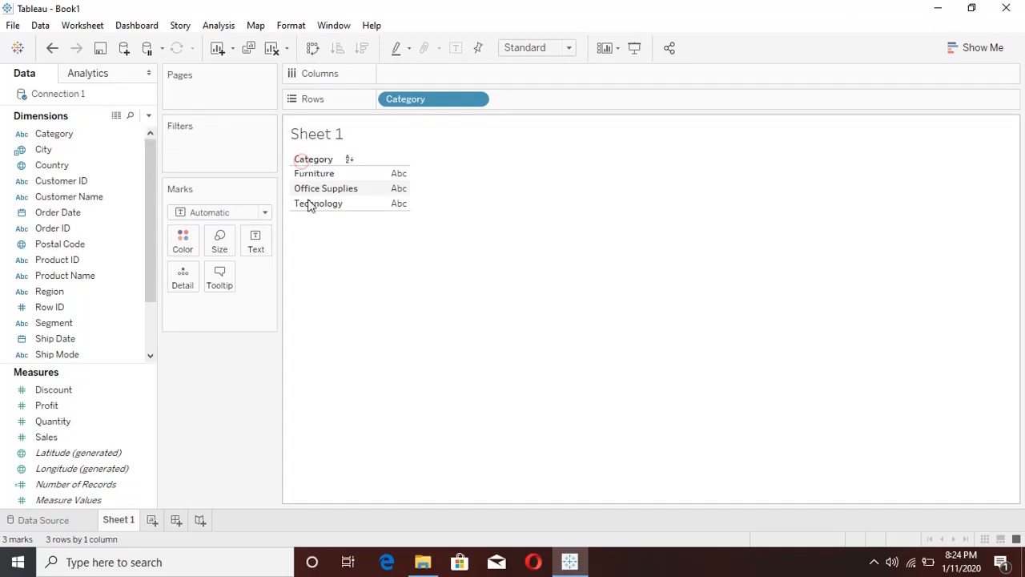
click(314, 173)
click(330, 233)
click(325, 159)
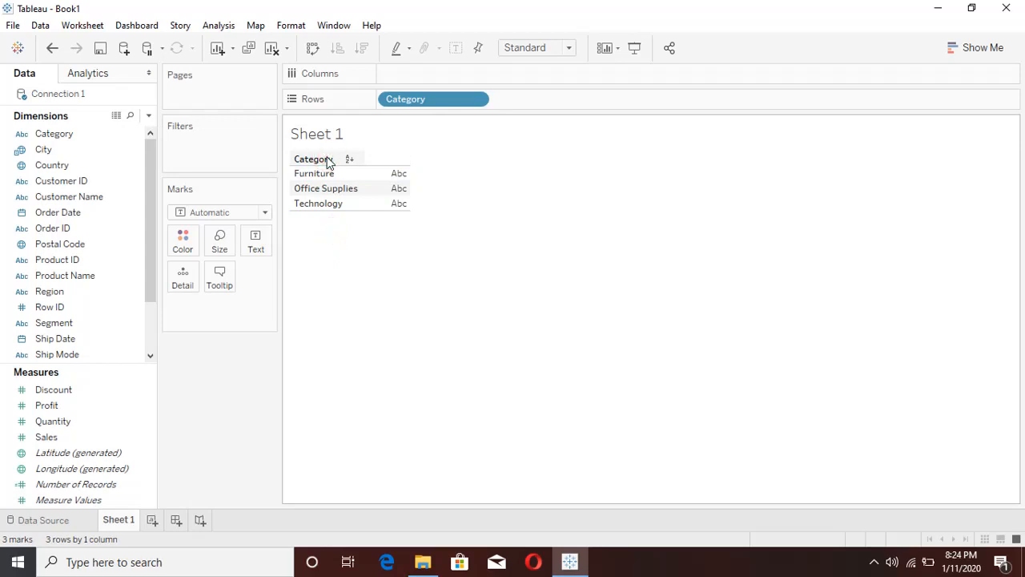
Open Microsoft Excel, paste the copied category list from cell A1 down, and widen column A to fit it
click(173, 570)
text(ex)
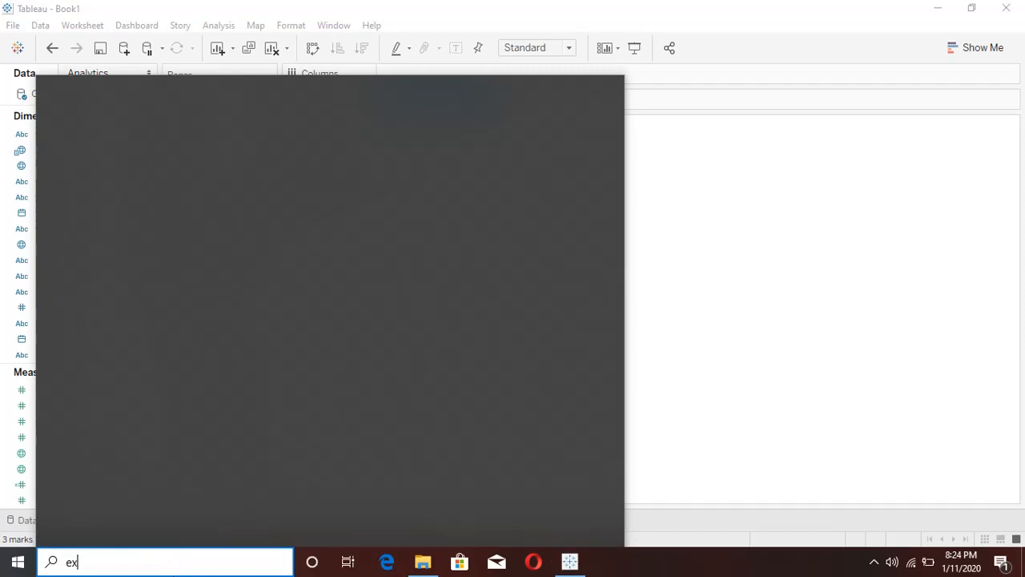
text(cel)
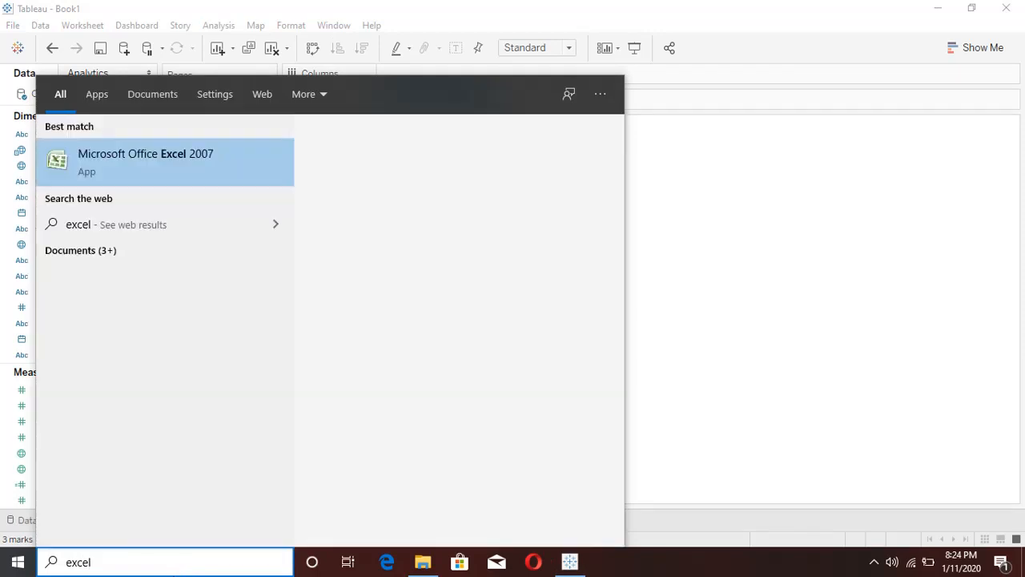
click(138, 158)
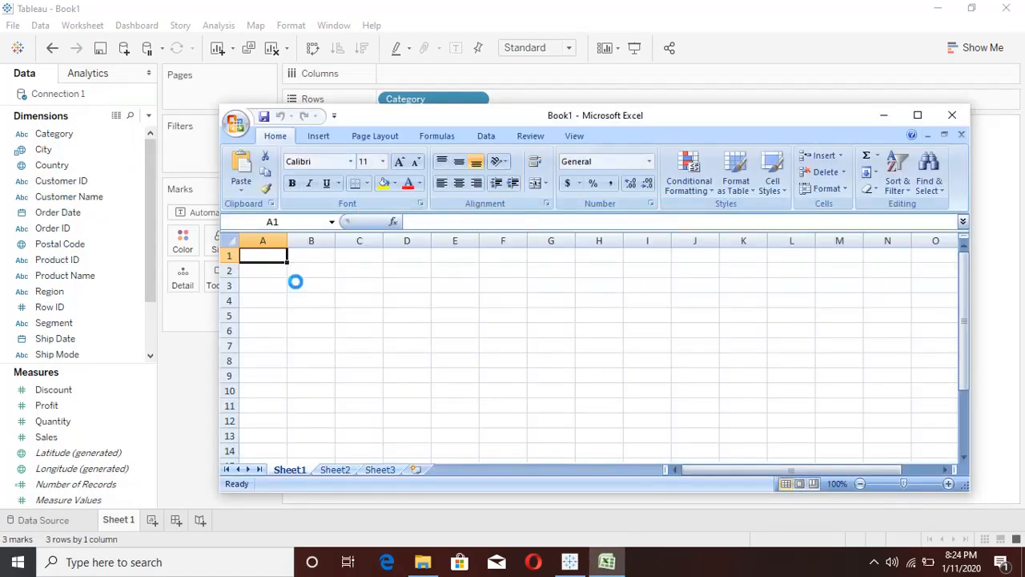
text(Category Furniture Office Supplies Technology)
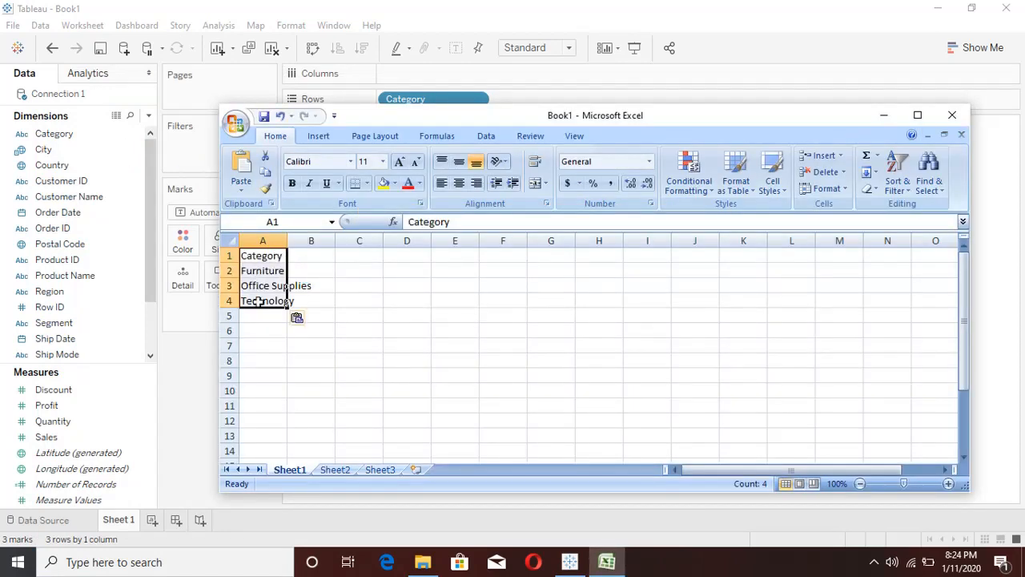
drag(287, 241, 348, 232)
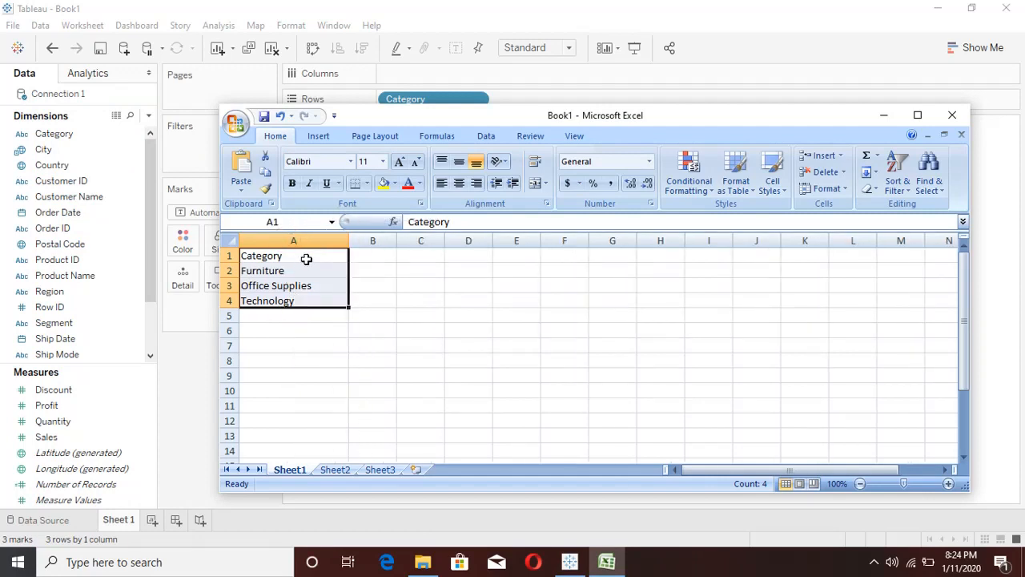
Add a Sales column in B with 1223 for Furniture, 123 for Office Supplies and 3453 for Technology
click(380, 255)
text(S)
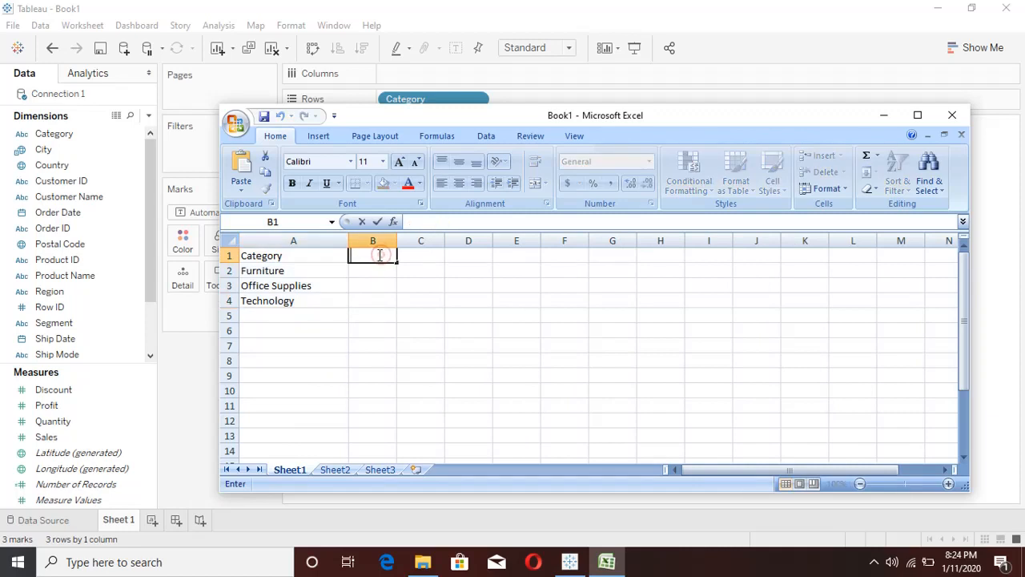
text(ales)
click(391, 300)
click(374, 275)
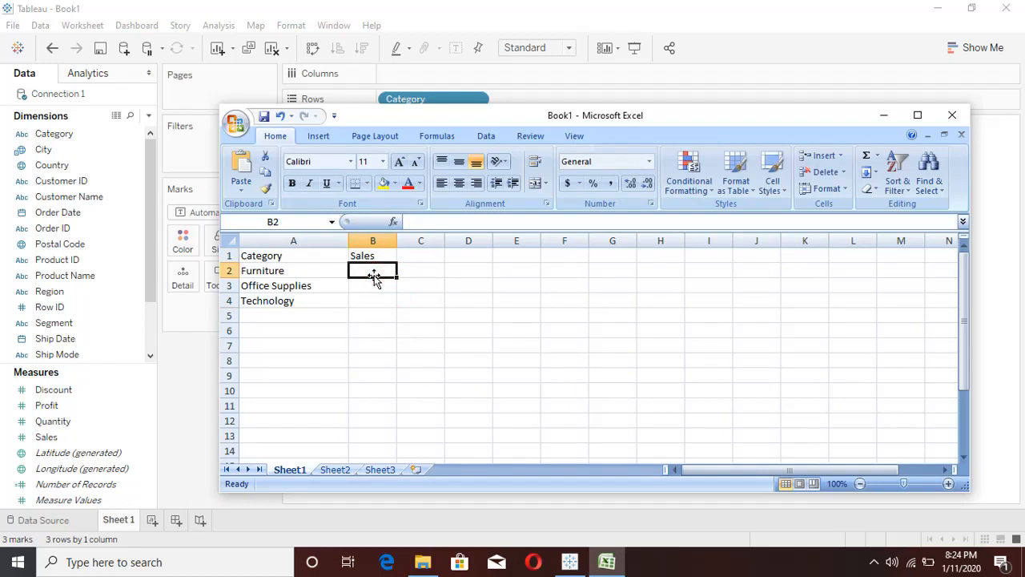
text(1223)
key(Return)
text(123)
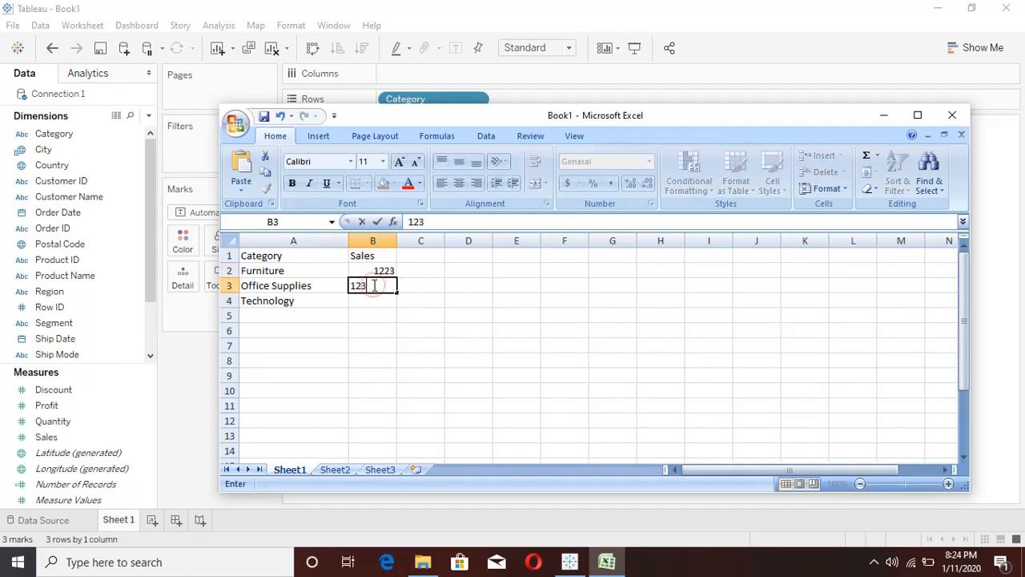
key(Return)
text(3453)
click(441, 318)
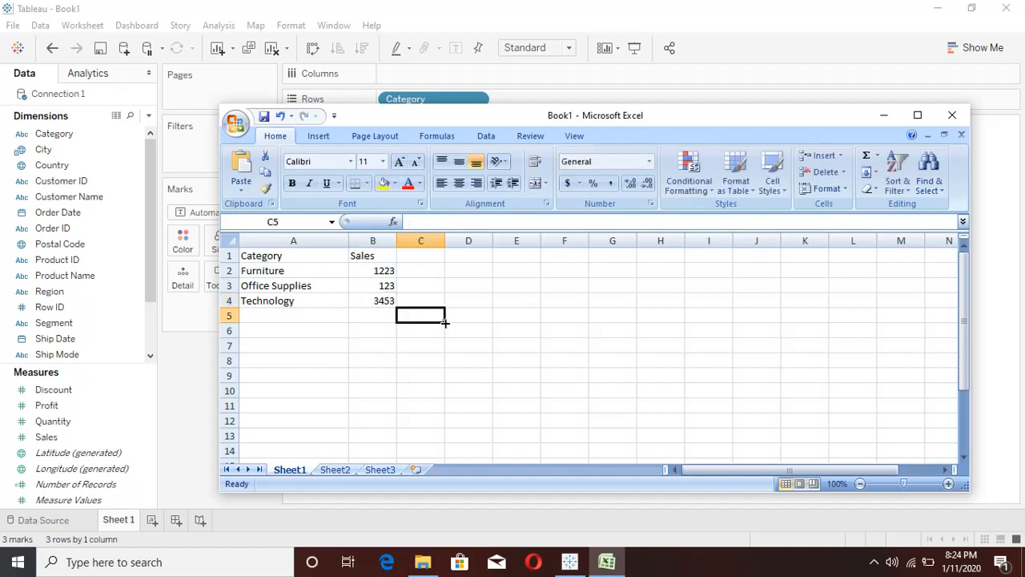
Clear the Technology row, cells A4 to B4
drag(316, 305, 366, 301)
key(Delete)
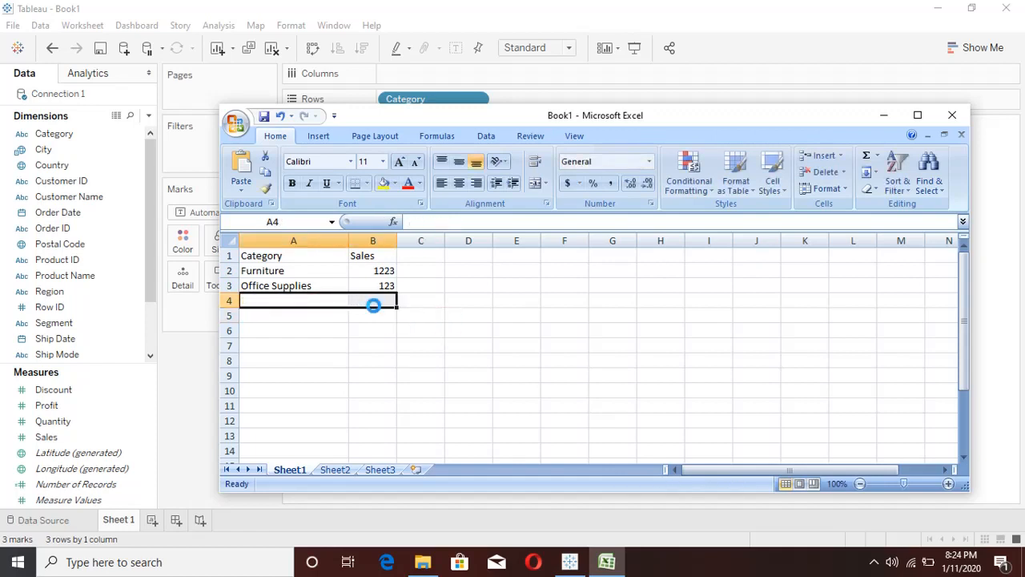
click(422, 327)
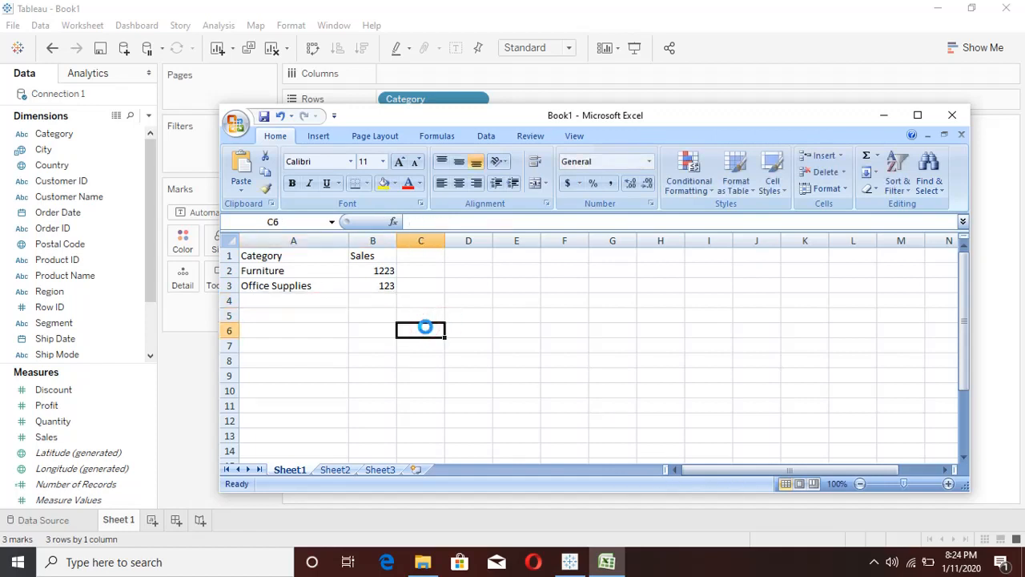
Save the workbook as data 2 in My Tableau Repository's Datasources, 2019.2, en_US-US folder under Documents, and close Excel
key(ctrl+s)
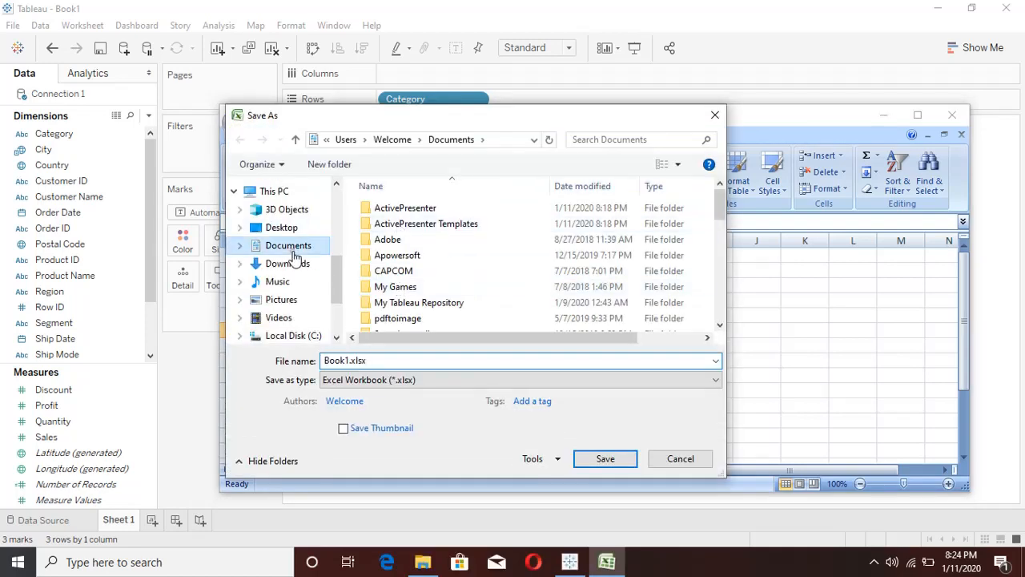
click(290, 245)
scroll(439, 269, down, 5)
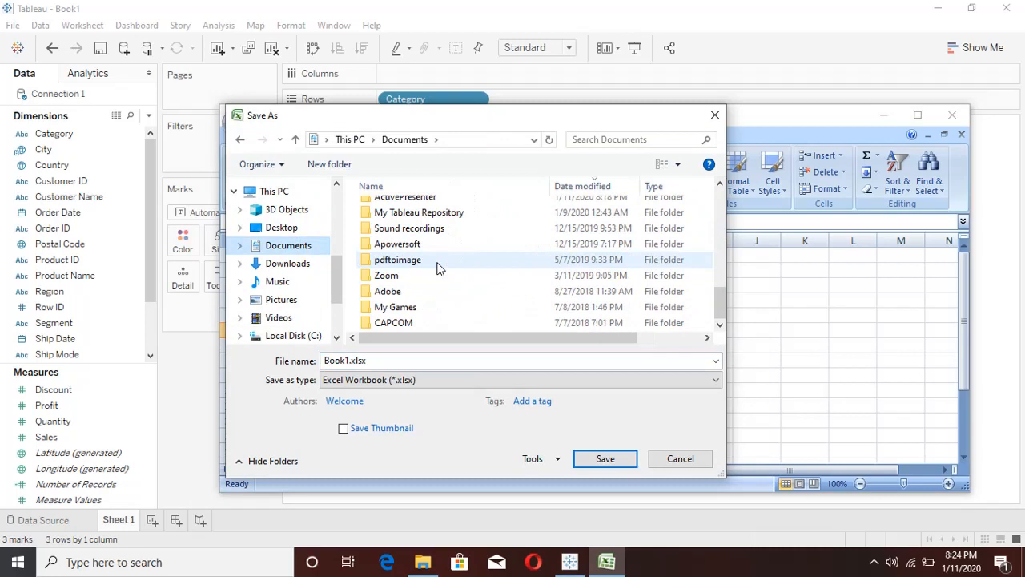
double_click(442, 213)
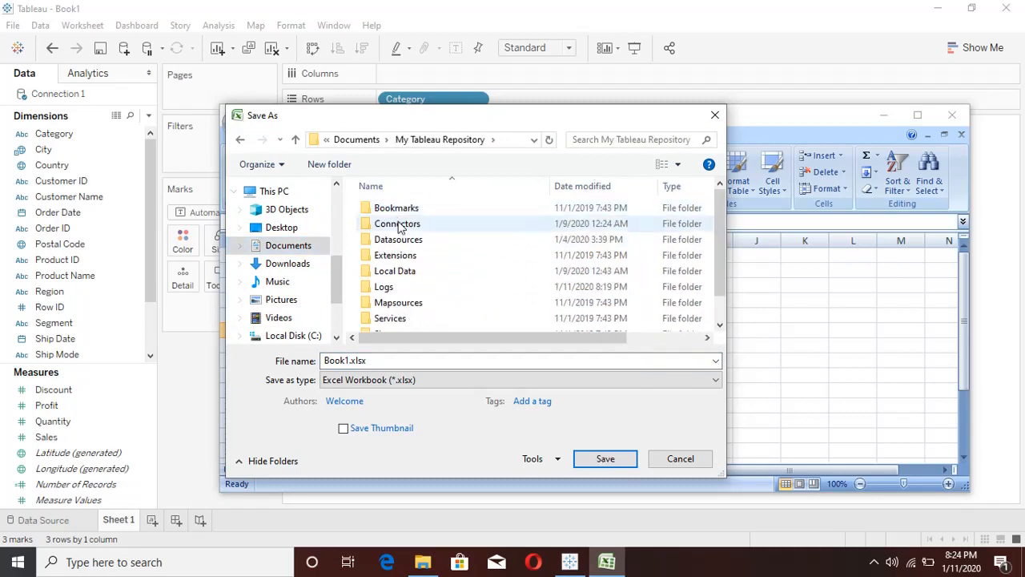
double_click(397, 240)
double_click(395, 210)
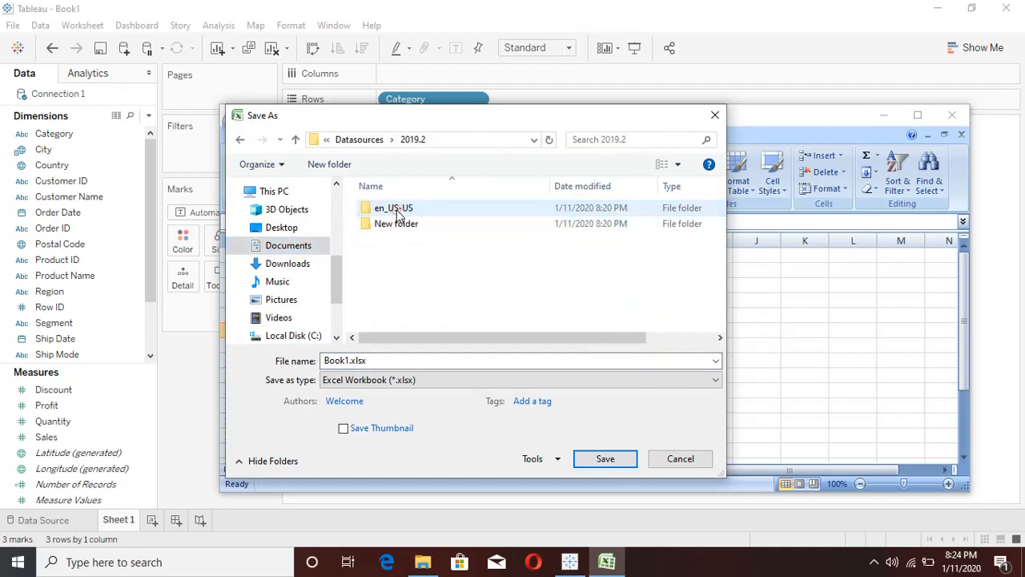
double_click(396, 210)
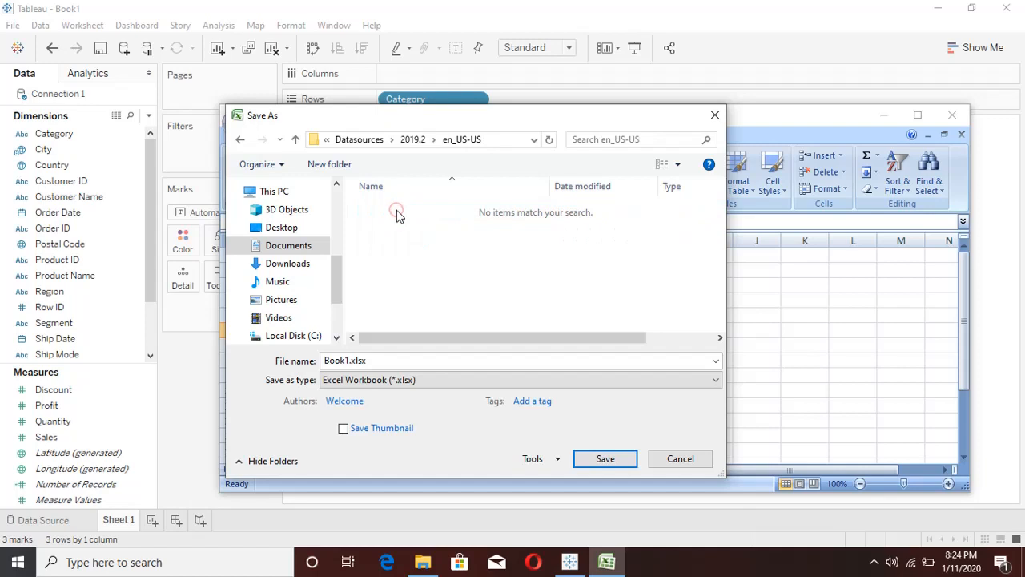
double_click(373, 362)
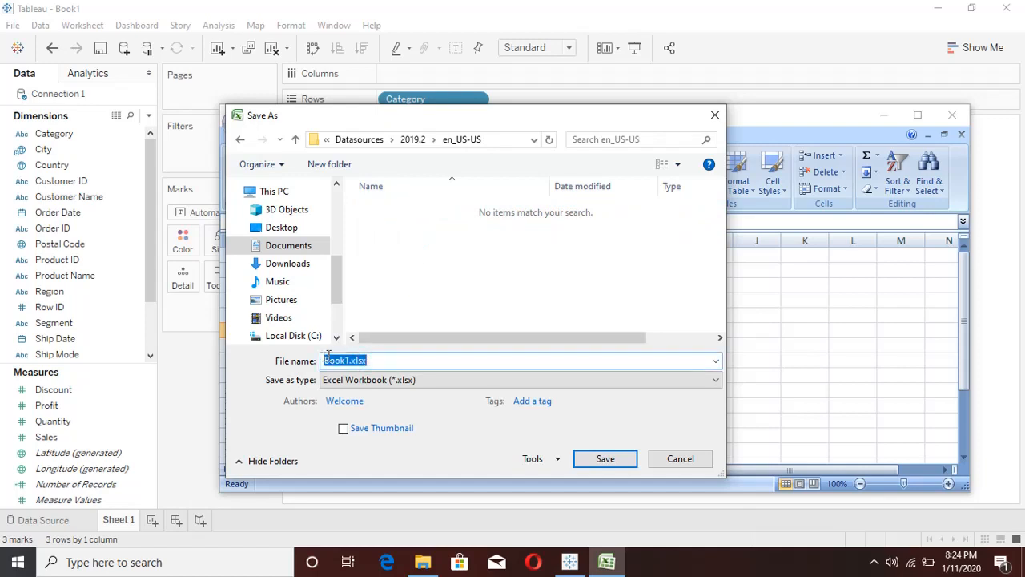
text(data 2)
click(606, 460)
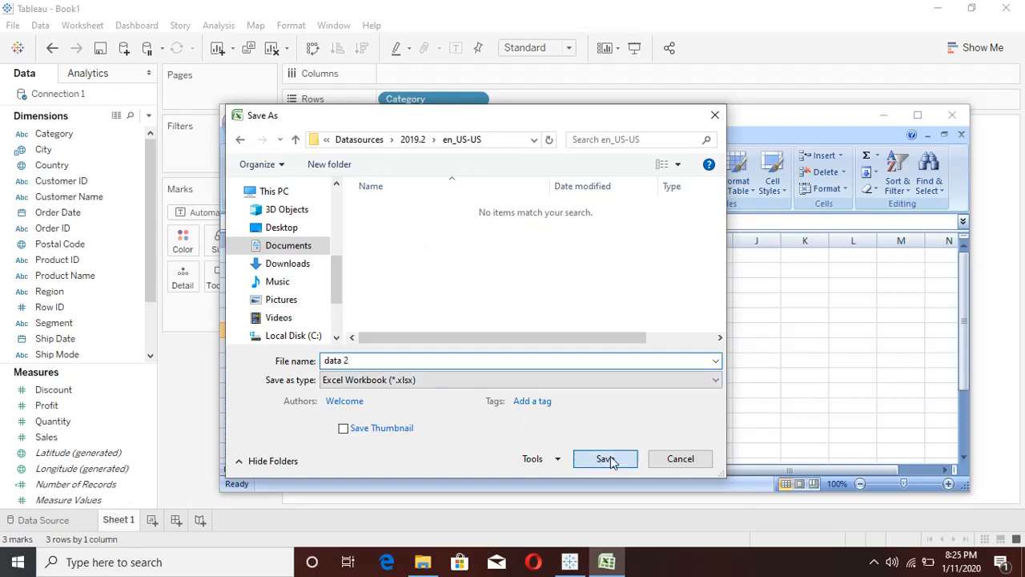
click(950, 117)
Back in Tableau, show the Sales measure as text for each category in Sheet 1
click(44, 436)
click(441, 321)
drag(50, 451, 180, 336)
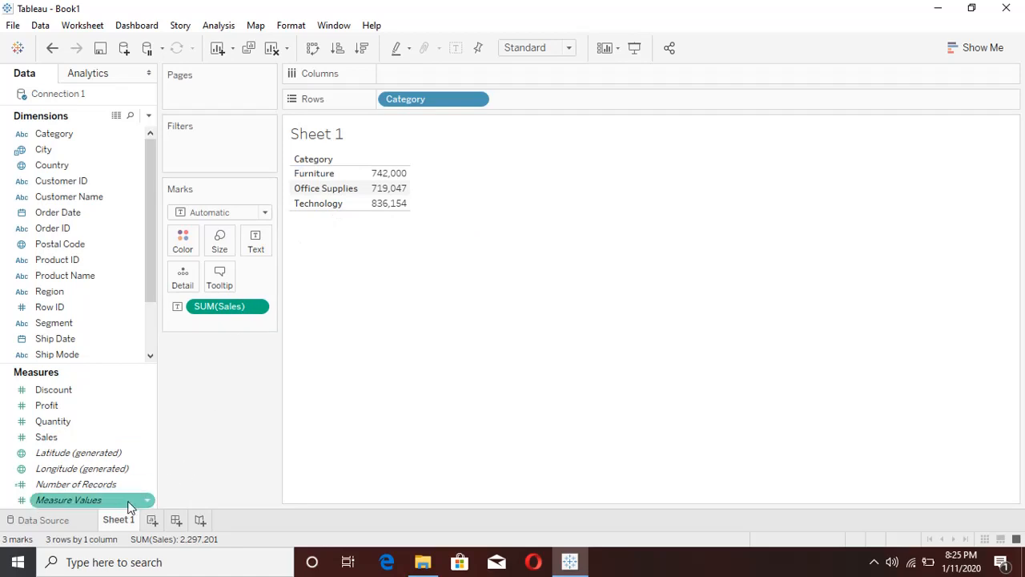
Add a new data source from the Excel file data 2.xlsx
click(124, 48)
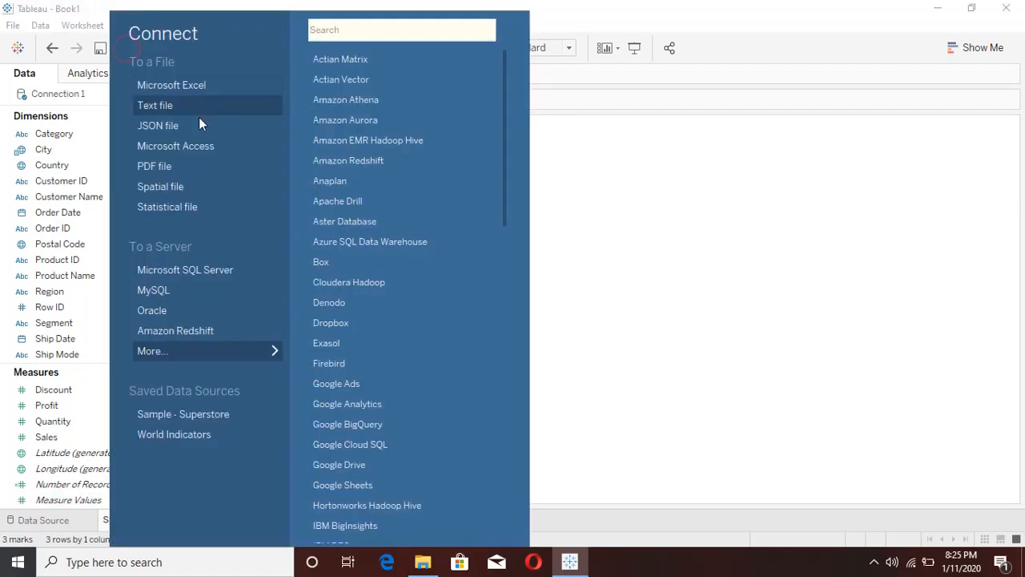
click(211, 85)
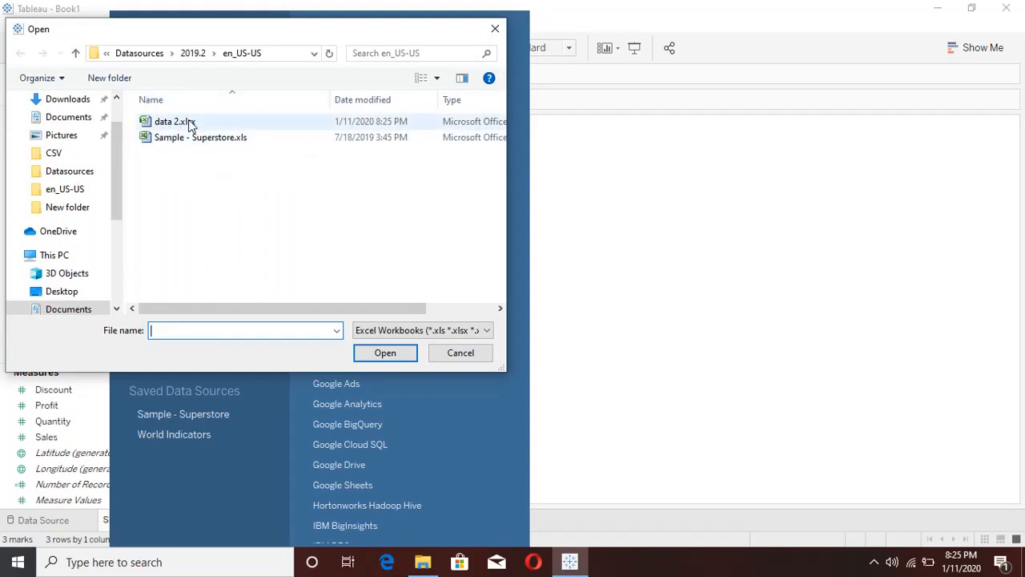
click(207, 121)
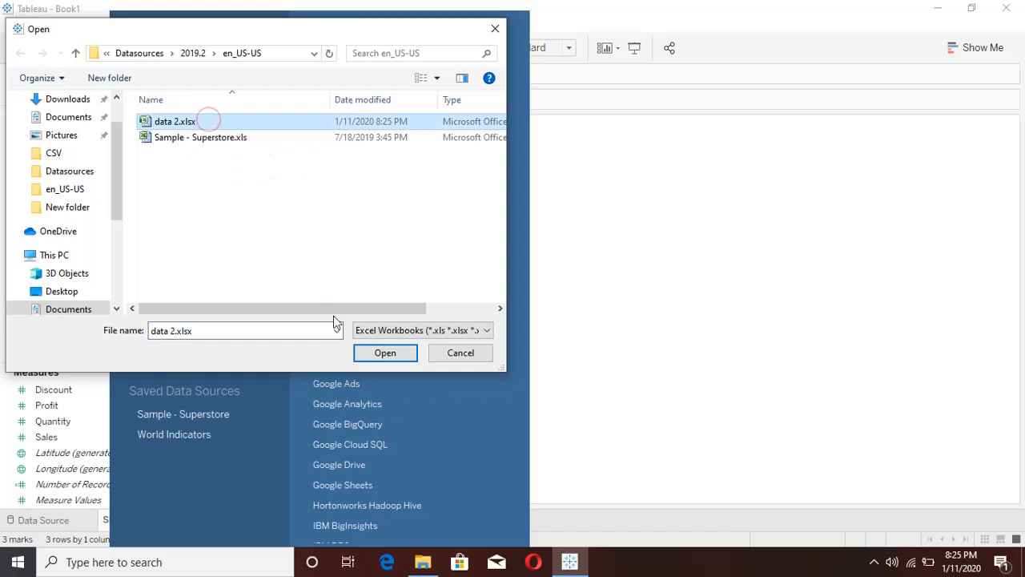
click(392, 357)
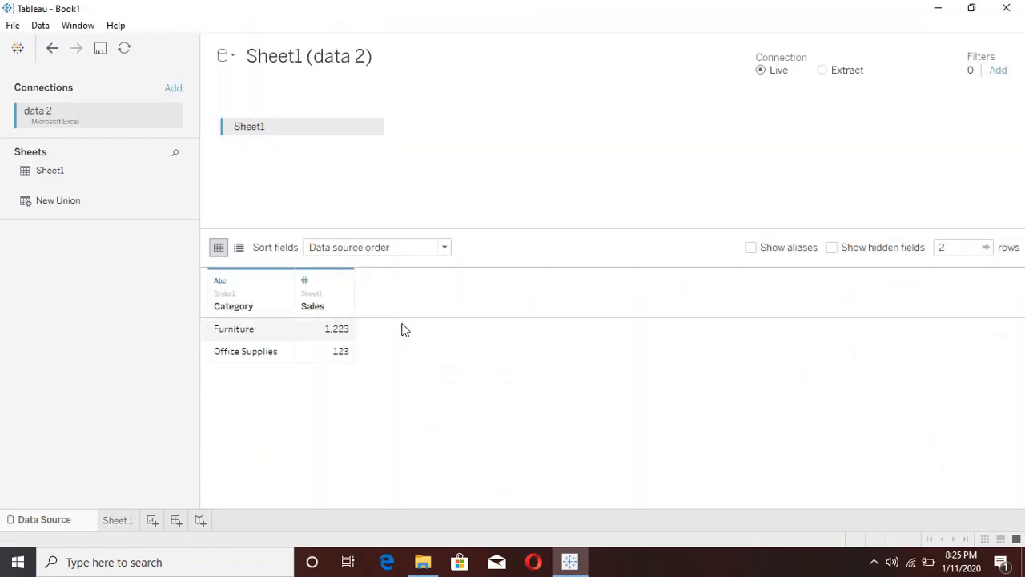
Rename the Sheet1 (data 2) data source as Connection 2
click(397, 57)
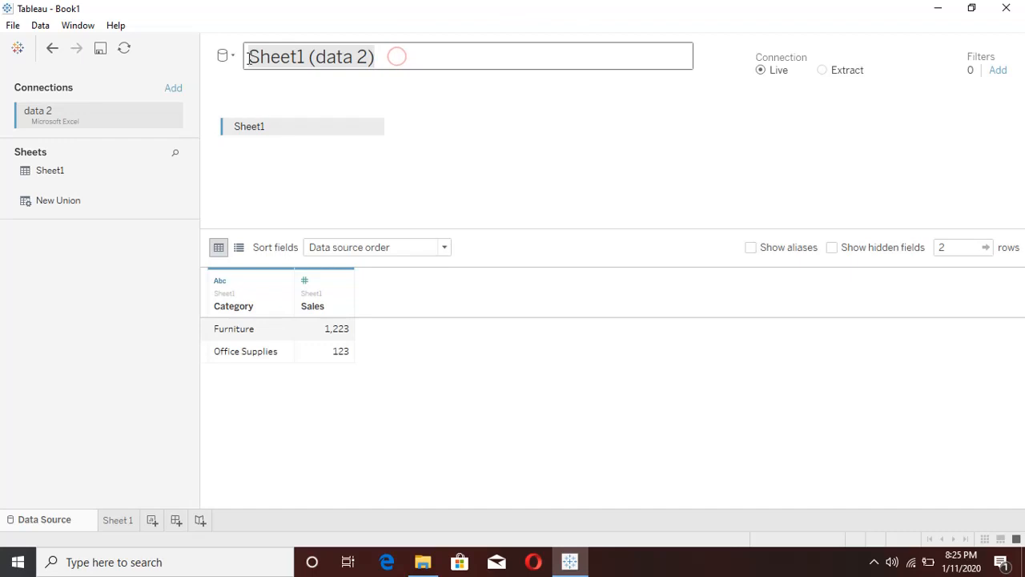
text(Connection 2)
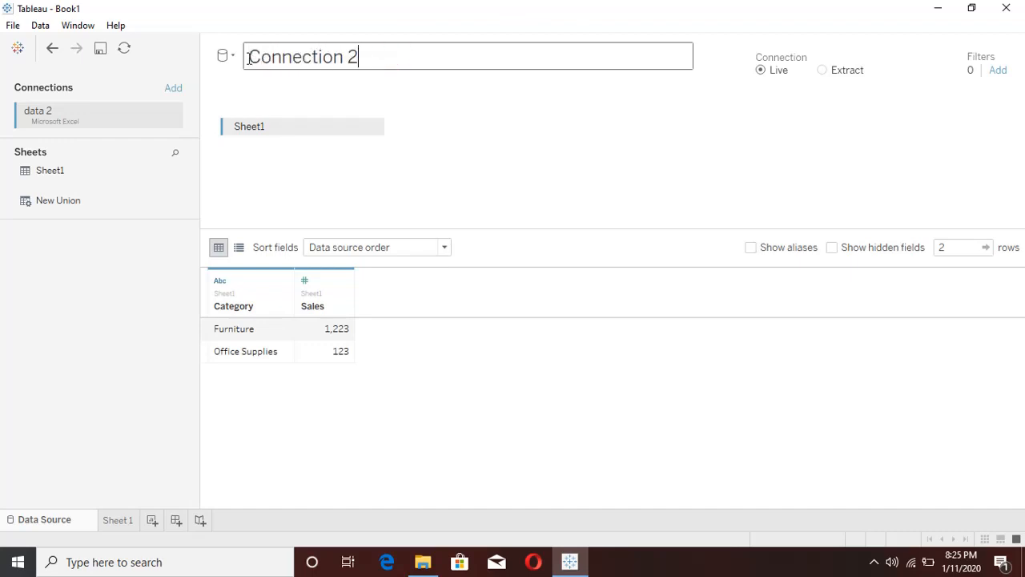
click(390, 175)
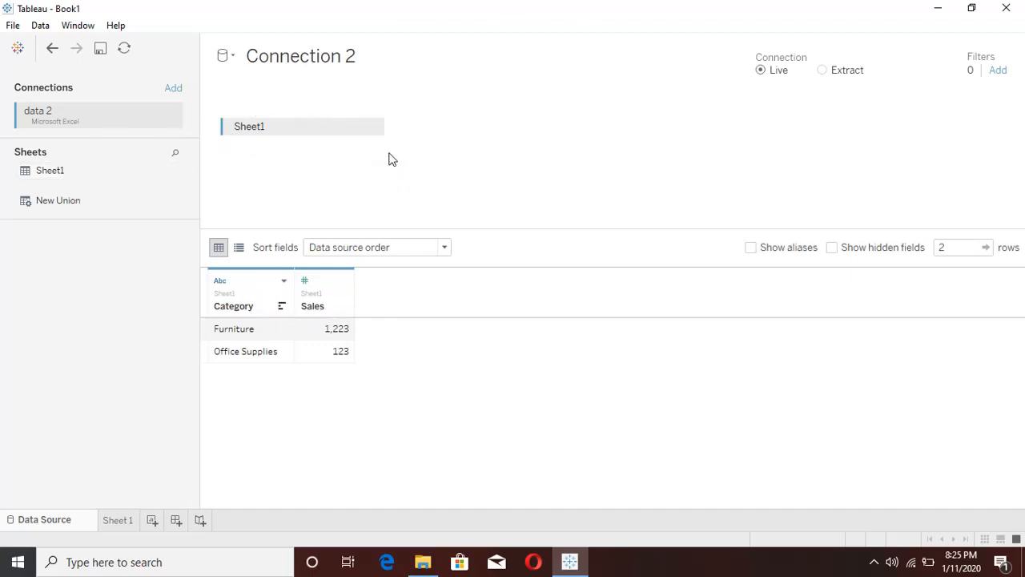
Switch Connection 2 from live to an extract and save it as Connection 2.hyper in the Datasources folder while opening Sheet 1
click(823, 72)
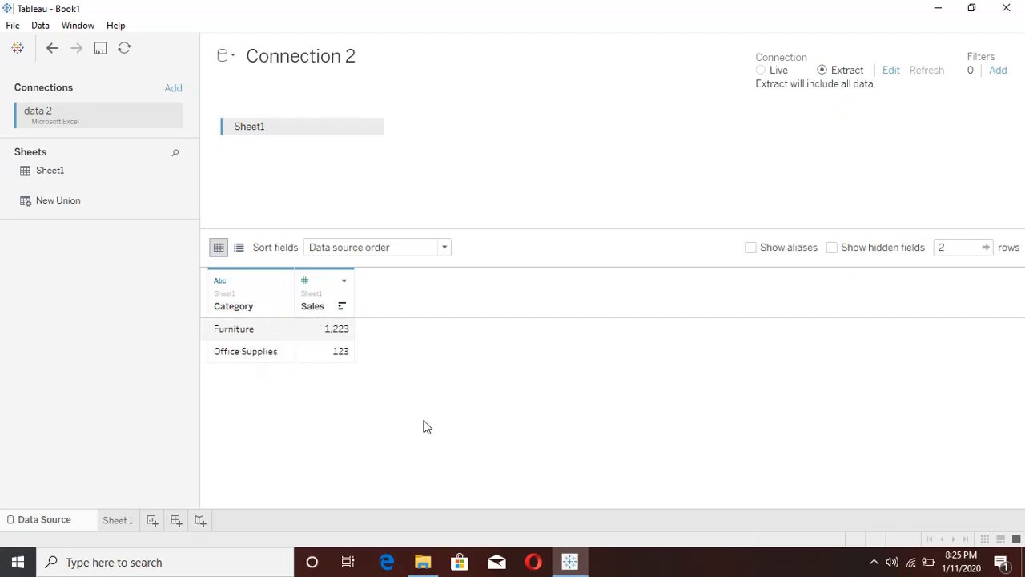
click(126, 519)
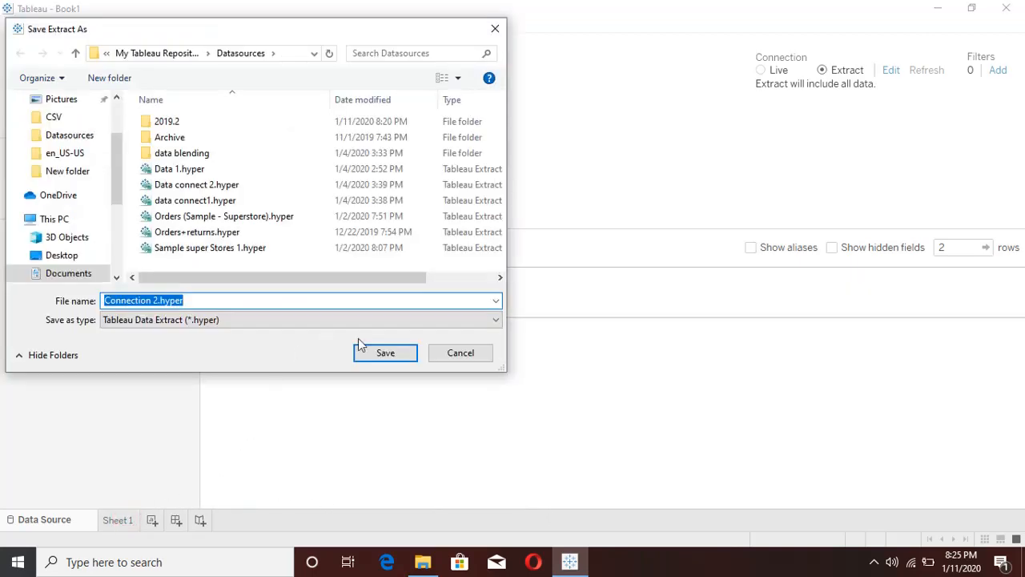
click(384, 350)
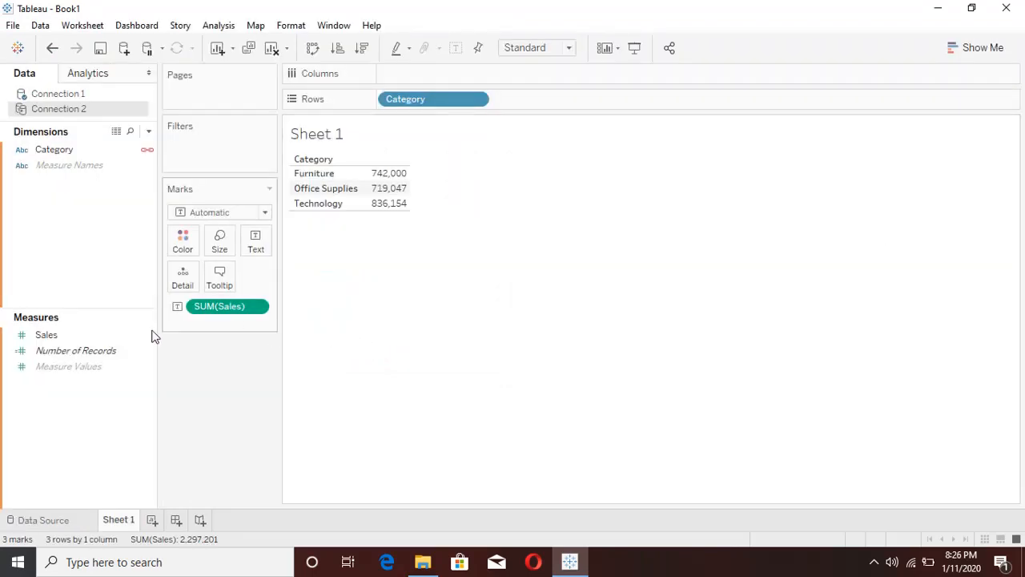
Compare the fields available from Connection 1 and Connection 2 in Sheet 1, and review their data source pages
click(80, 96)
click(69, 111)
click(34, 95)
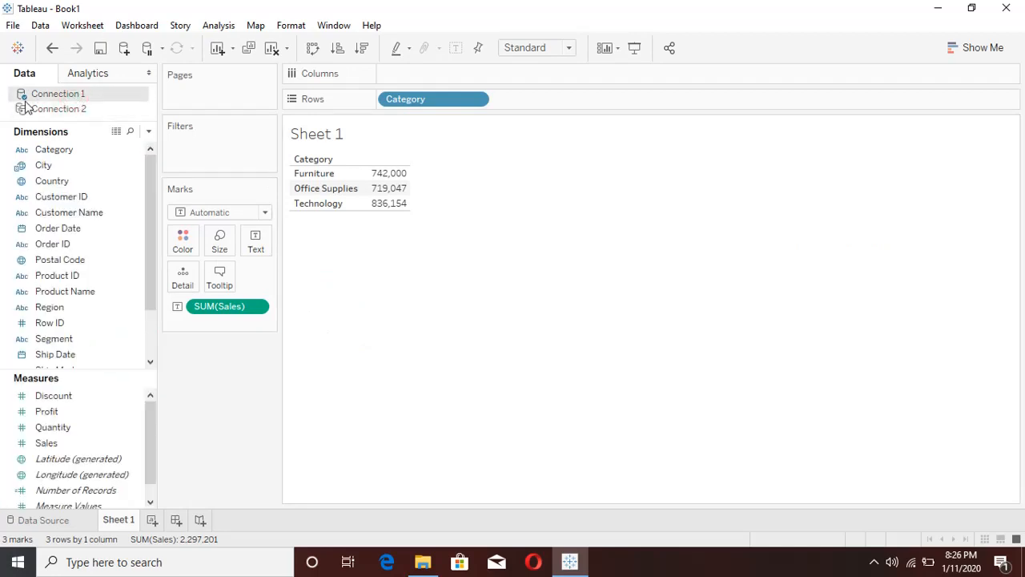
click(113, 328)
click(69, 111)
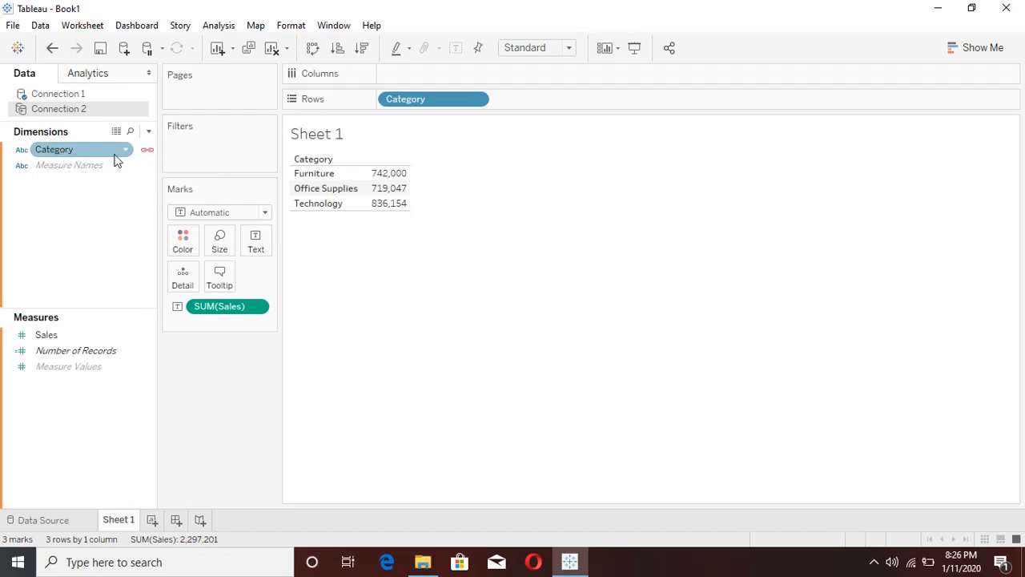
click(82, 94)
click(83, 108)
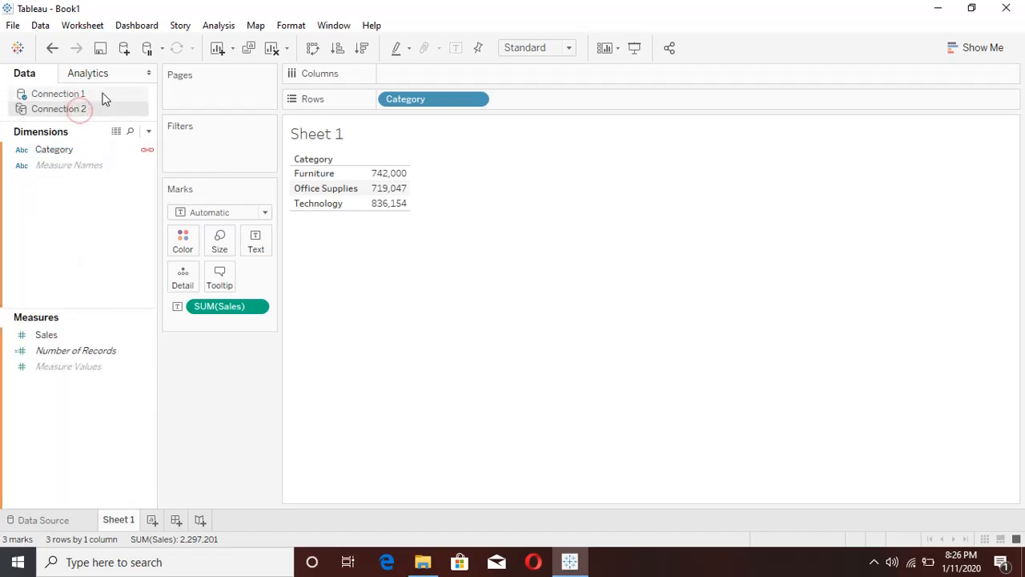
click(101, 93)
click(75, 109)
double_click(93, 106)
click(120, 522)
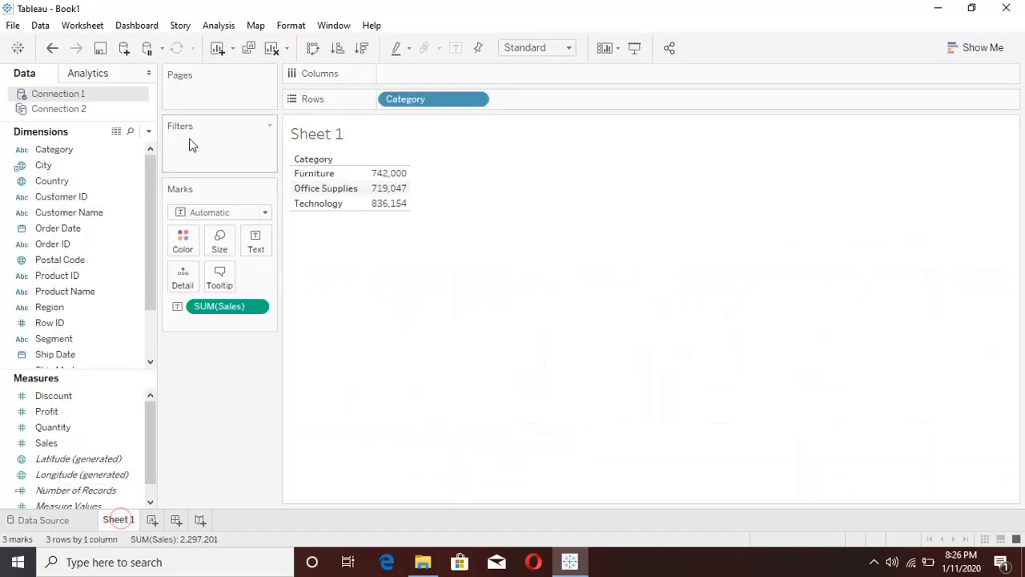
click(68, 113)
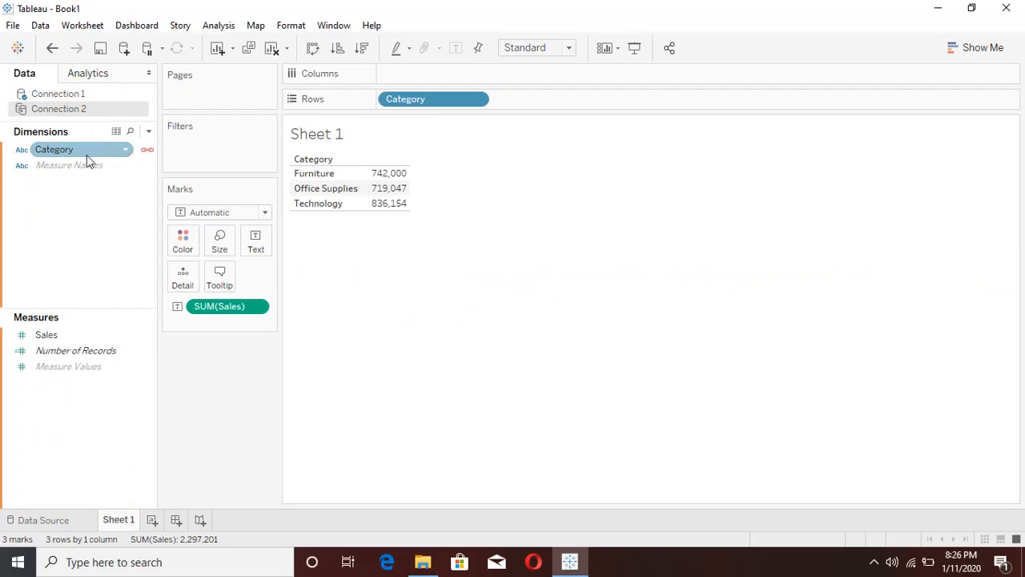
double_click(78, 96)
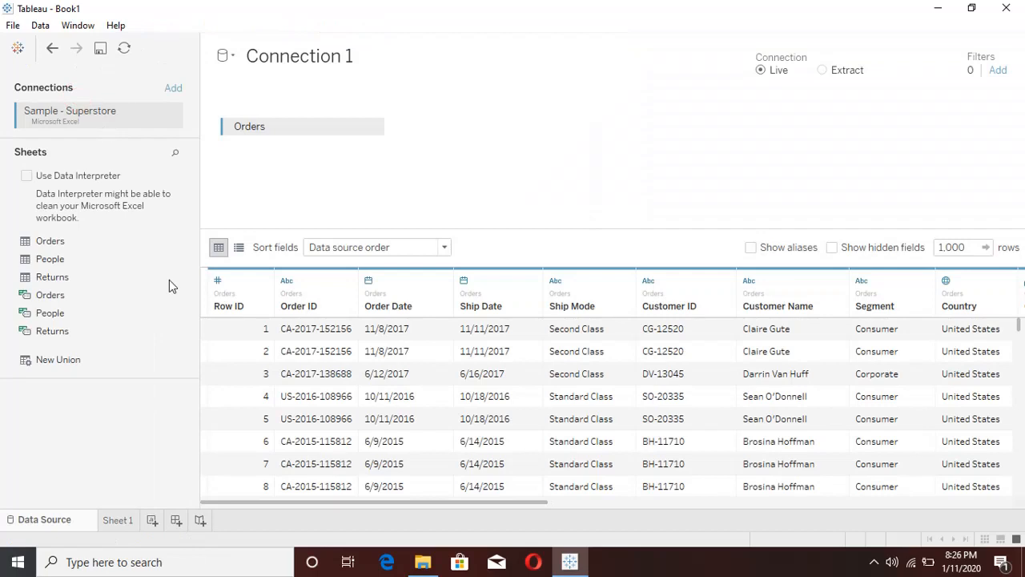
click(130, 521)
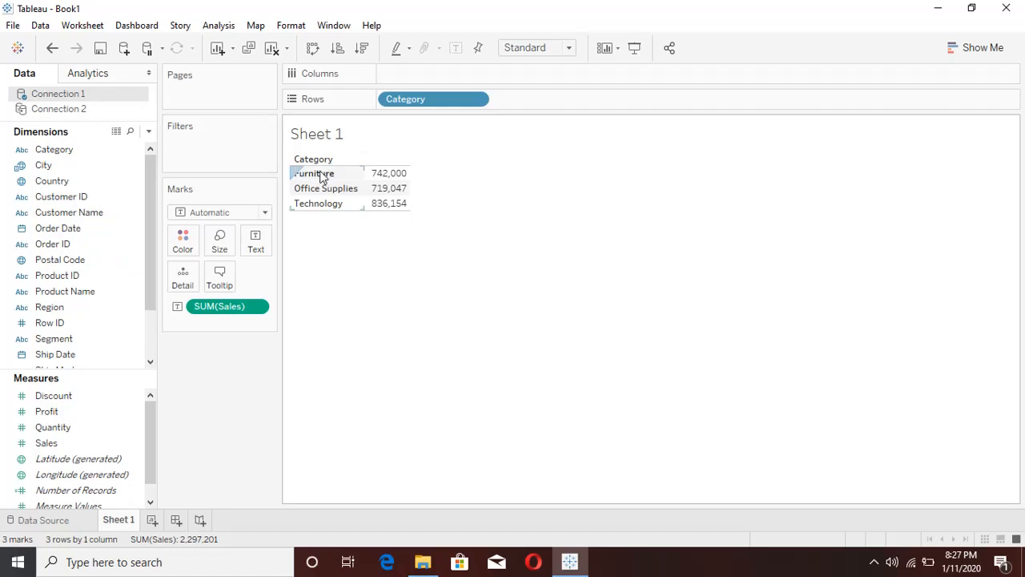
Create a new worksheet showing Connection 2's Category on rows with its Sales as text
click(79, 112)
click(70, 153)
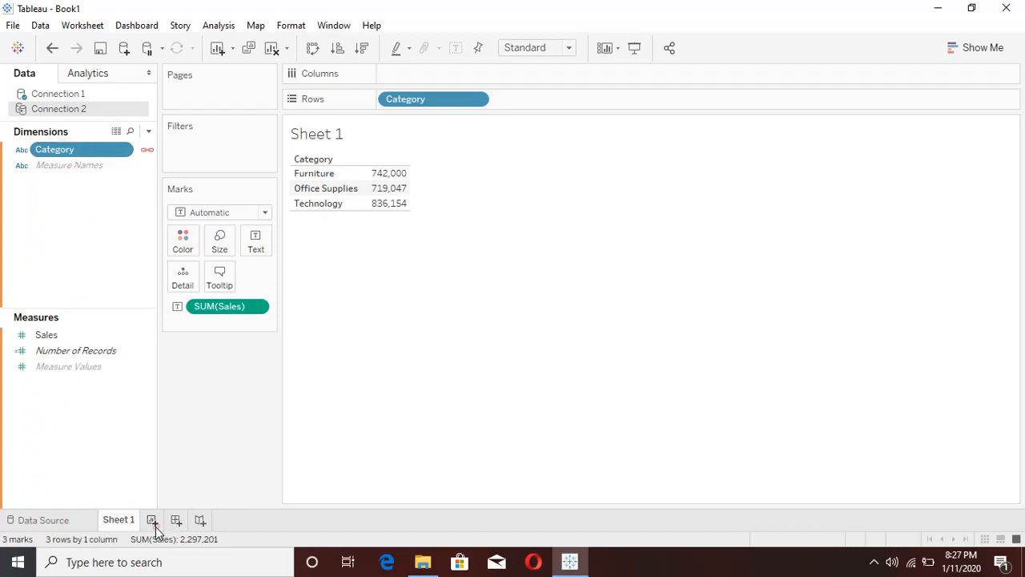
click(152, 520)
double_click(57, 149)
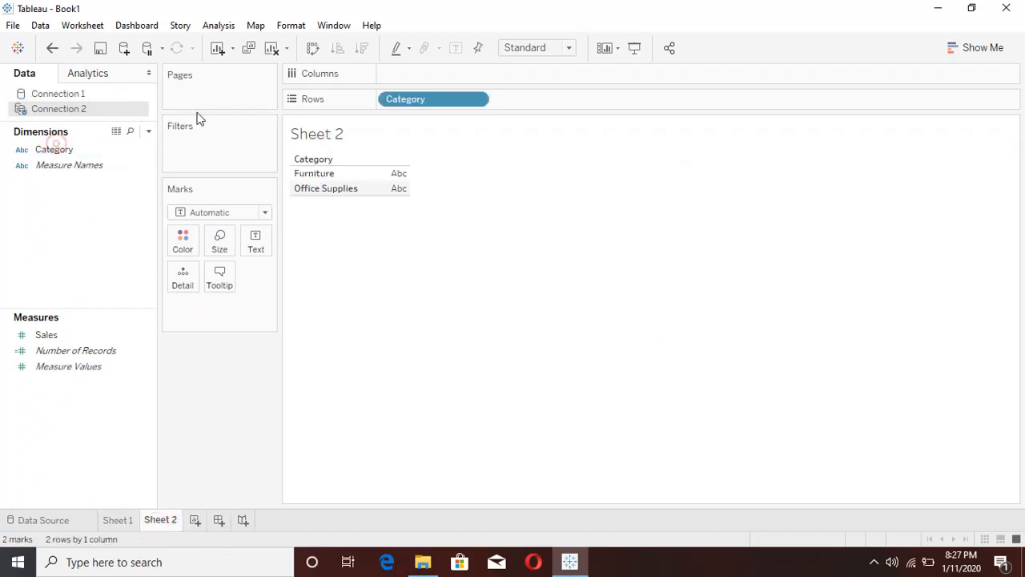
double_click(50, 337)
click(439, 163)
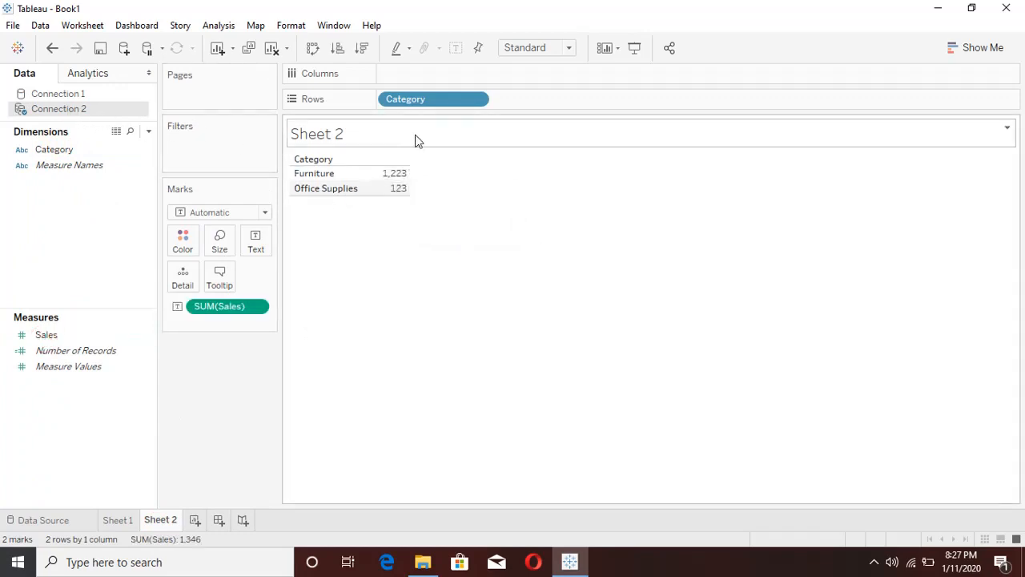
In Sheet 1, try Connection 2's Category on rows beside the existing Category to compare matching values, and remove it again
click(121, 520)
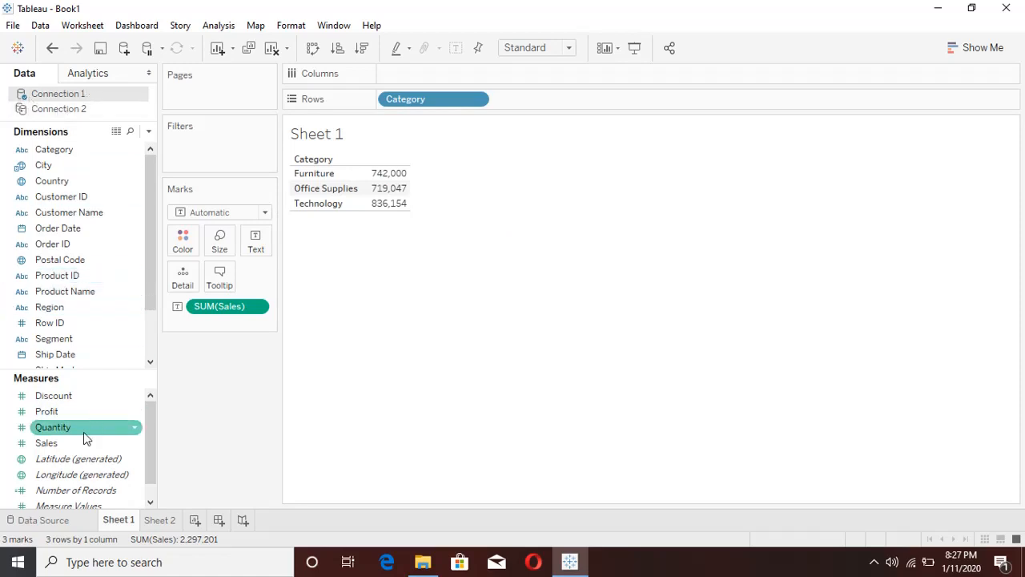
click(53, 110)
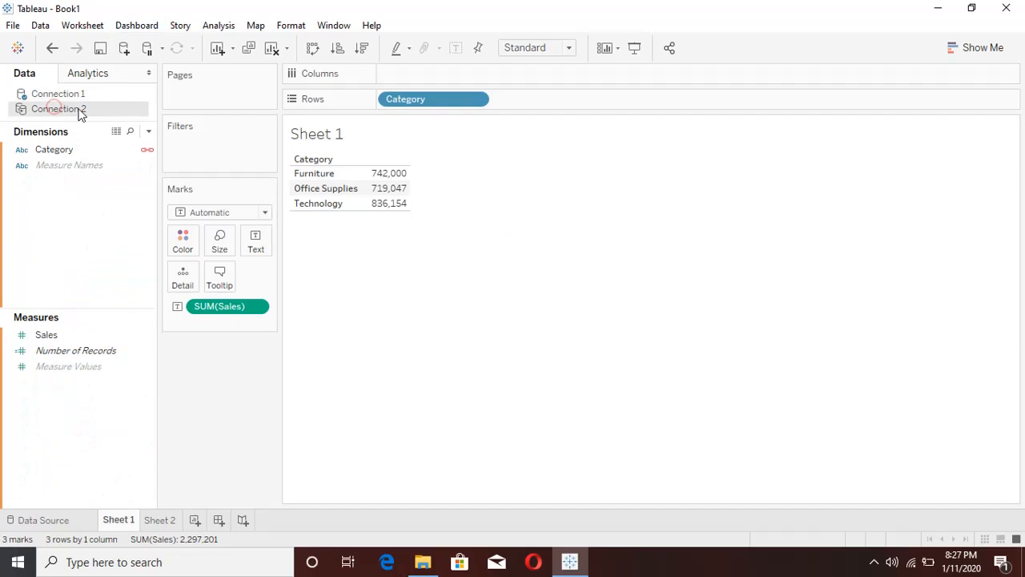
drag(74, 157, 545, 114)
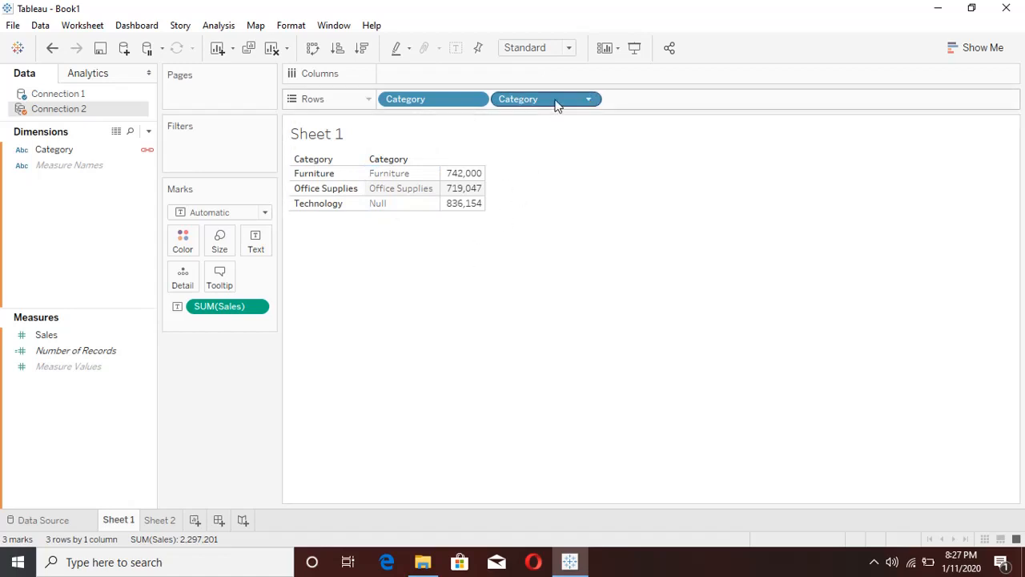
drag(547, 99, 42, 188)
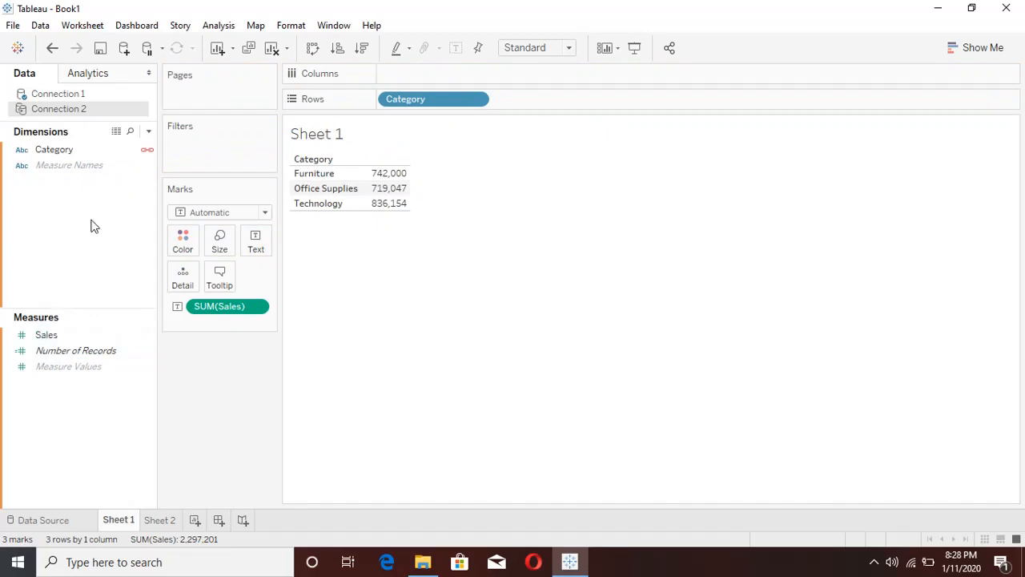
Start a calculated field in Connection 1 and name it total sales
click(97, 97)
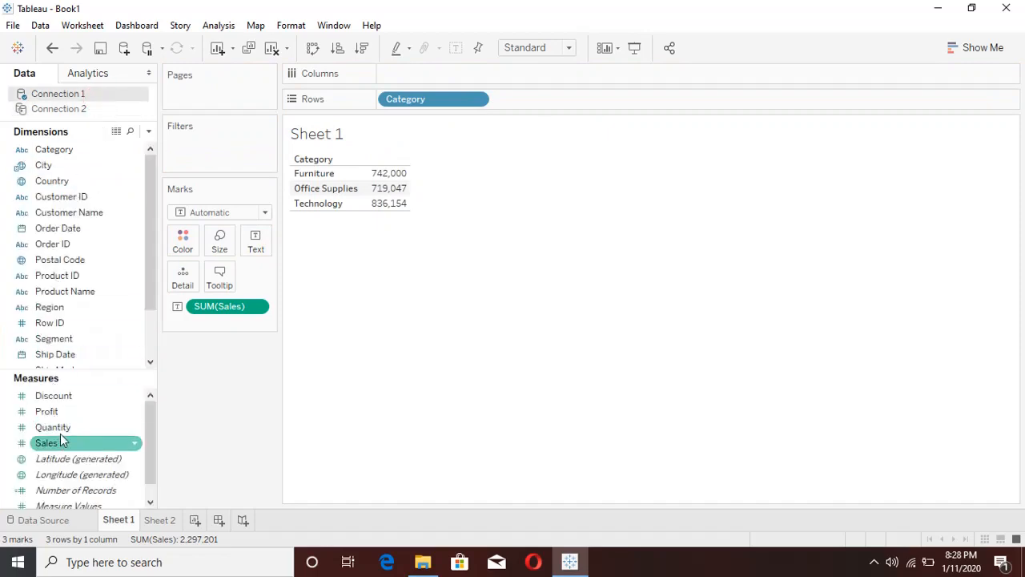
scroll(64, 437, down, 1)
right_click(68, 503)
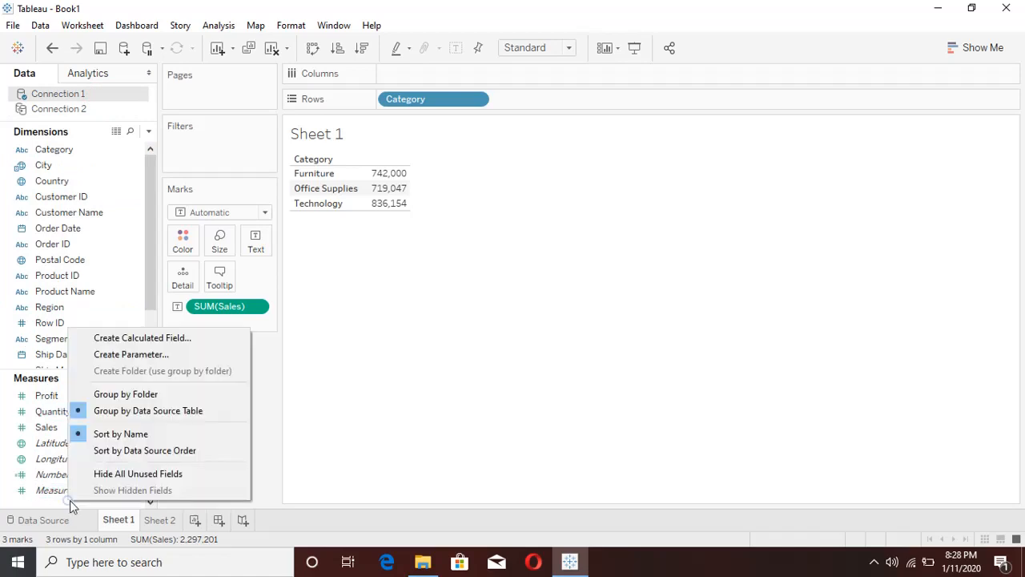
click(155, 337)
click(358, 328)
double_click(213, 238)
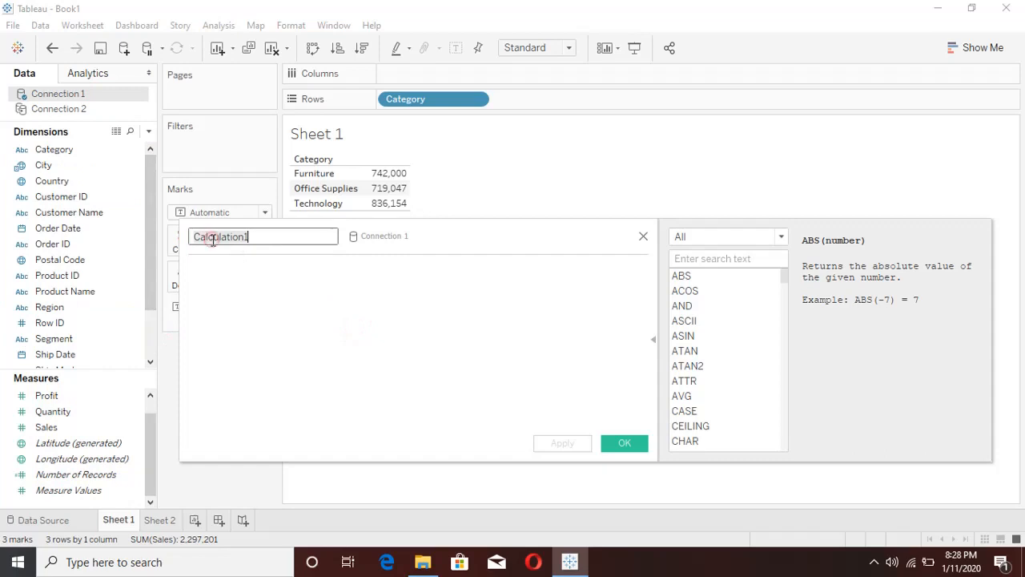
text(total sales)
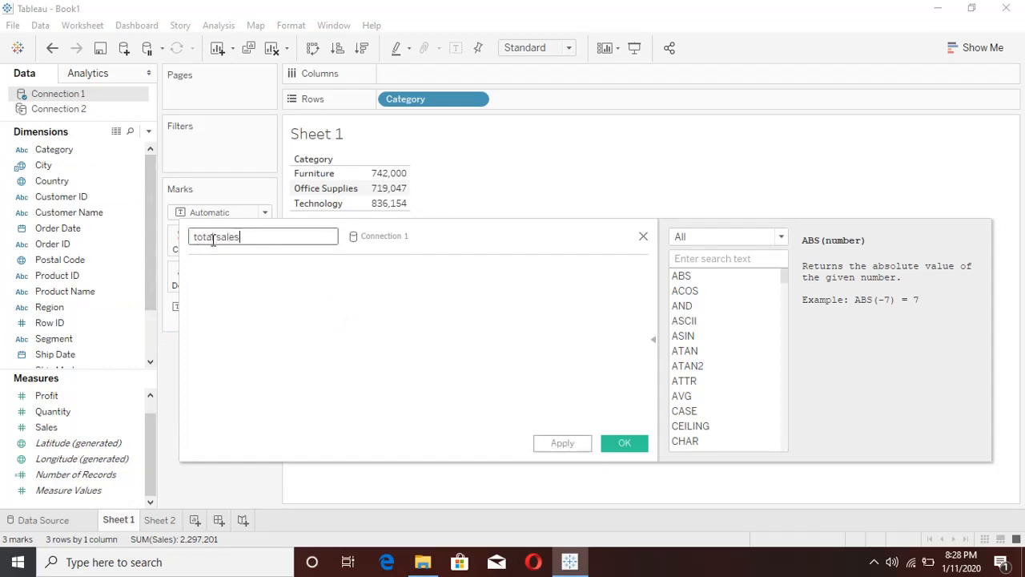
Begin the total sales formula with sum([Sales]), using the Sales field from Connection 1
click(229, 282)
click(228, 284)
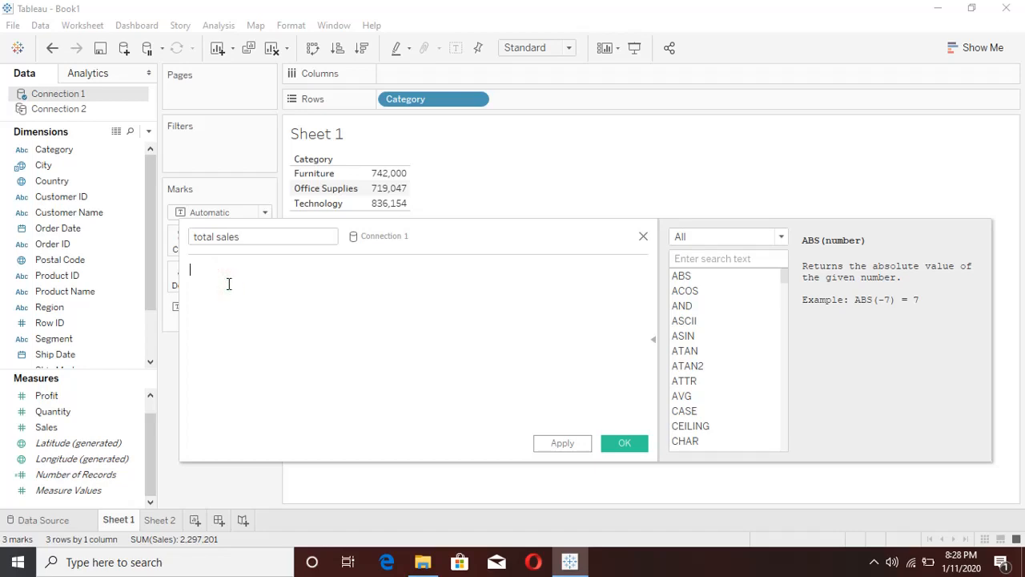
text(sum)
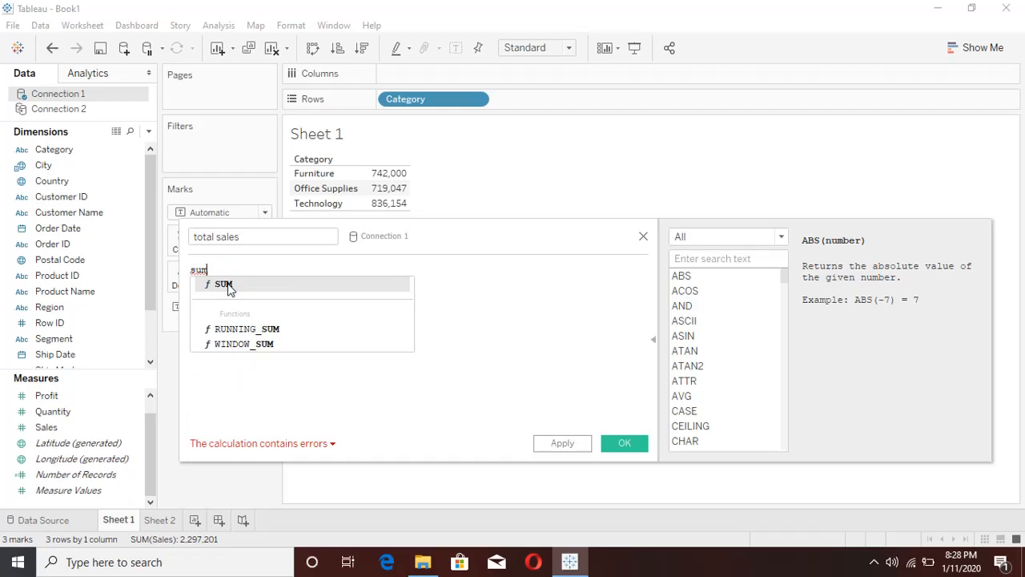
text((sales)
key(Down)
key(Up)
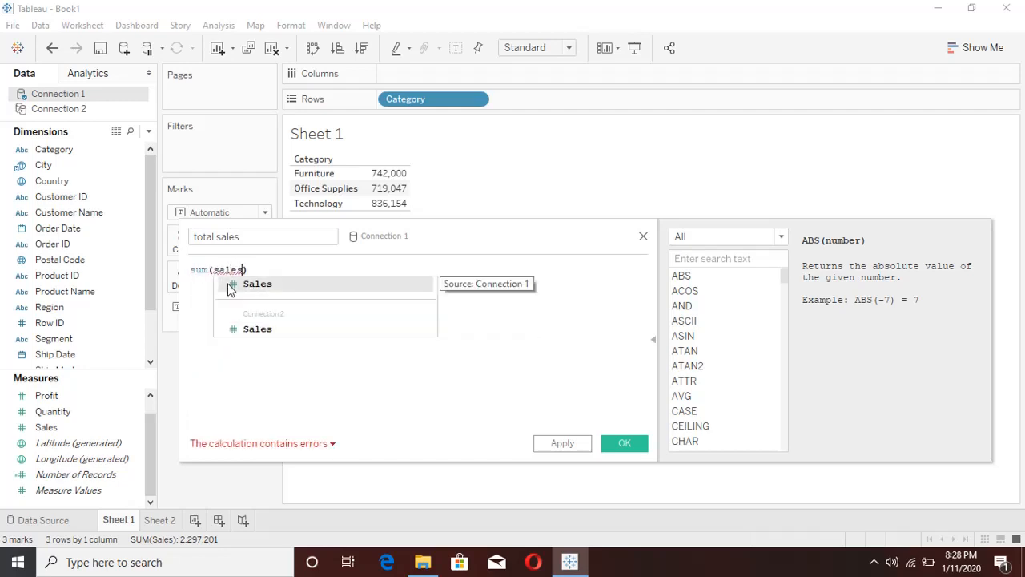
key(Return)
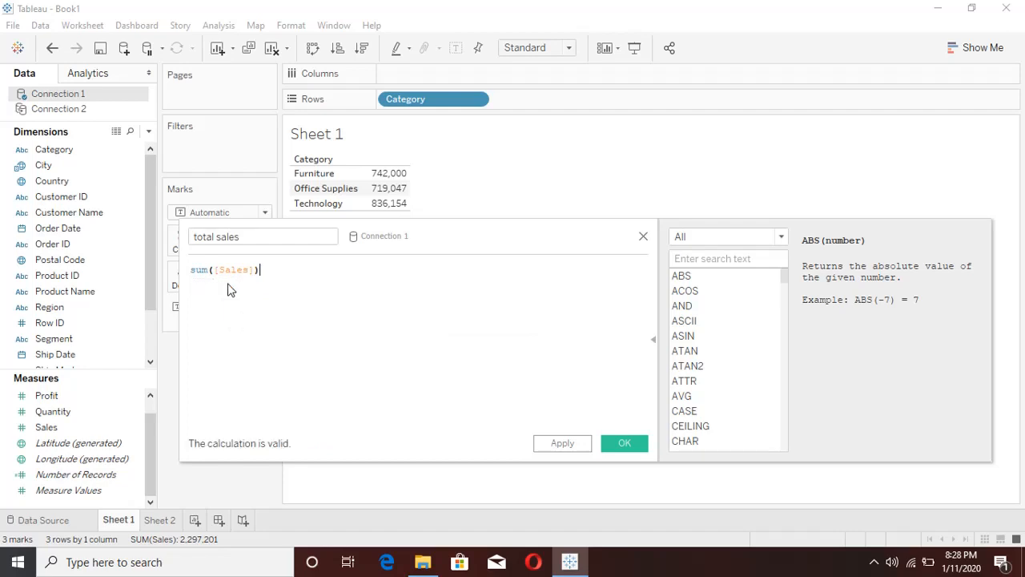
Complete the formula by adding + SUM([Connection 2].[Sales]) and save the total sales calculated field
text(+)
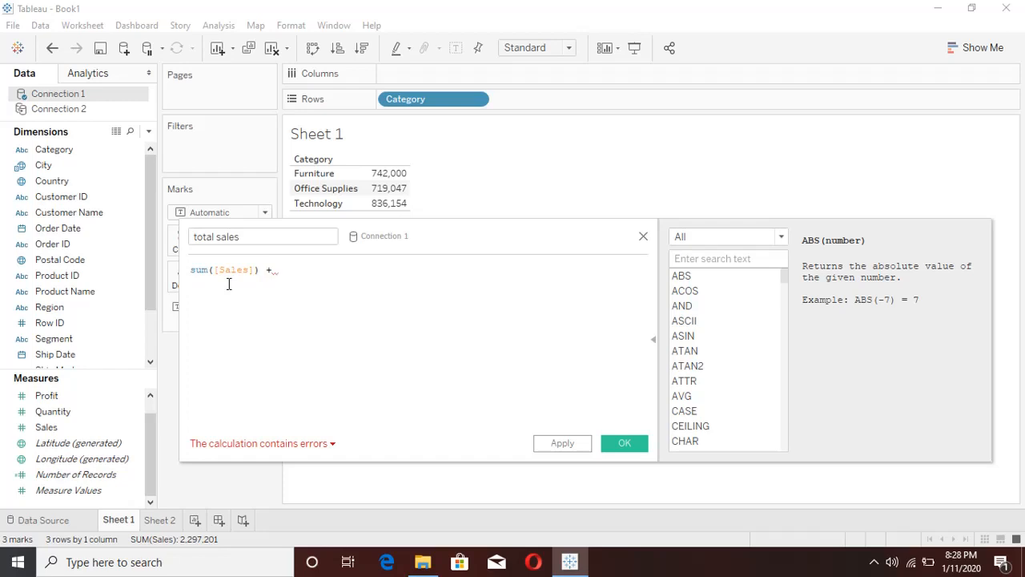
text( Sum)
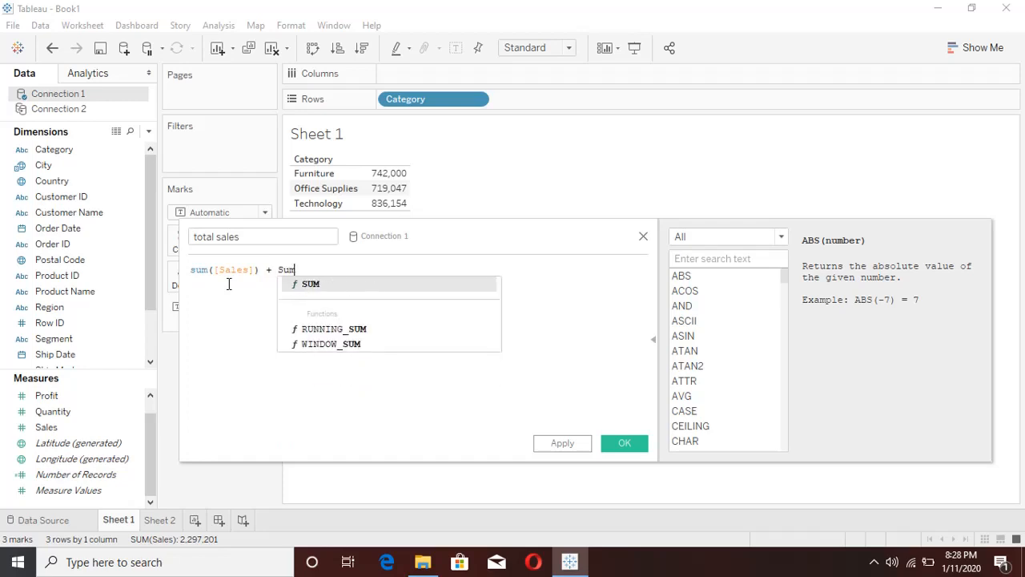
key(BackSpace)
key(BackSpace)
key(BackSpace)
key(BackSpace)
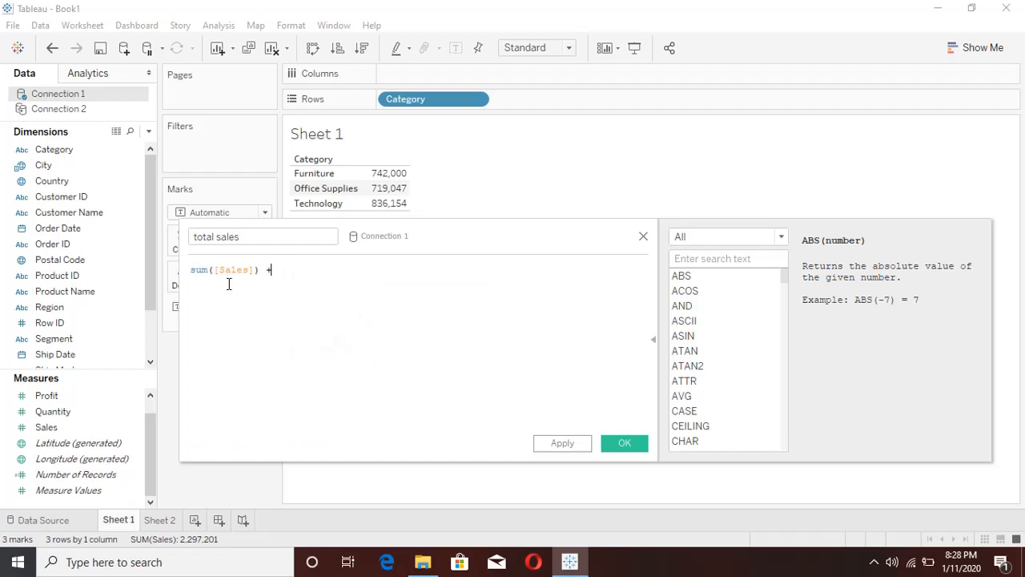
text(sal)
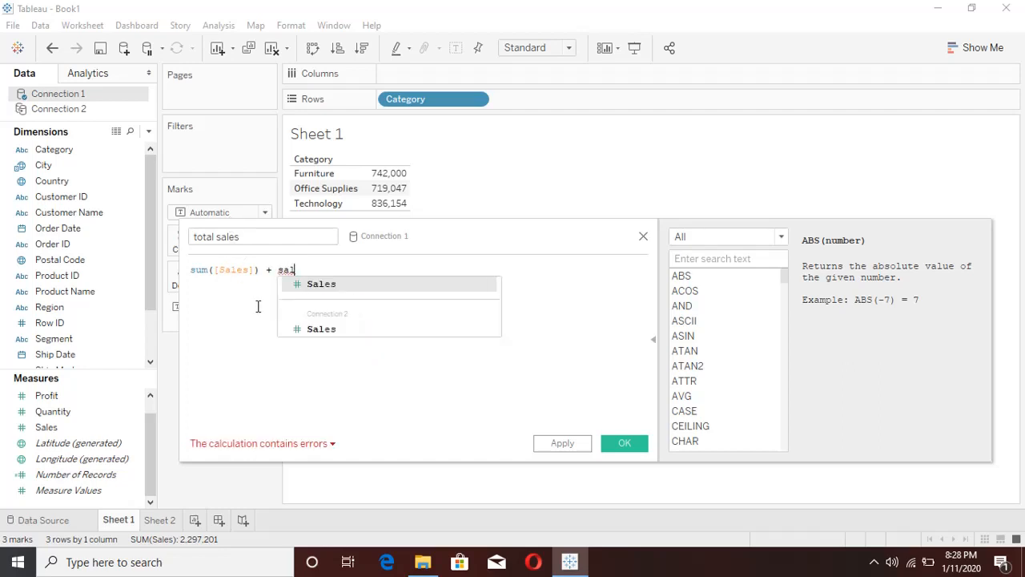
click(341, 333)
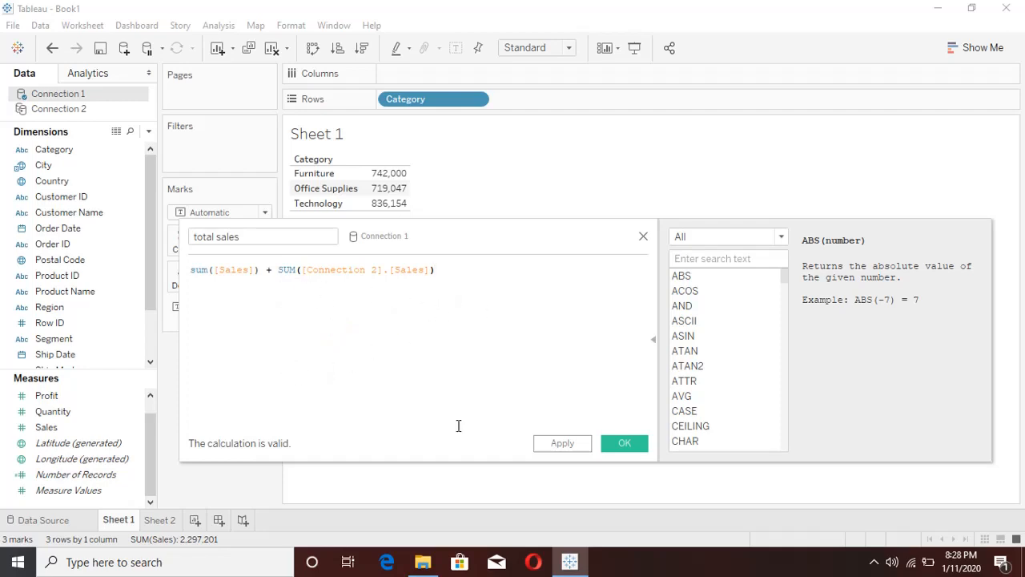
click(549, 445)
click(609, 443)
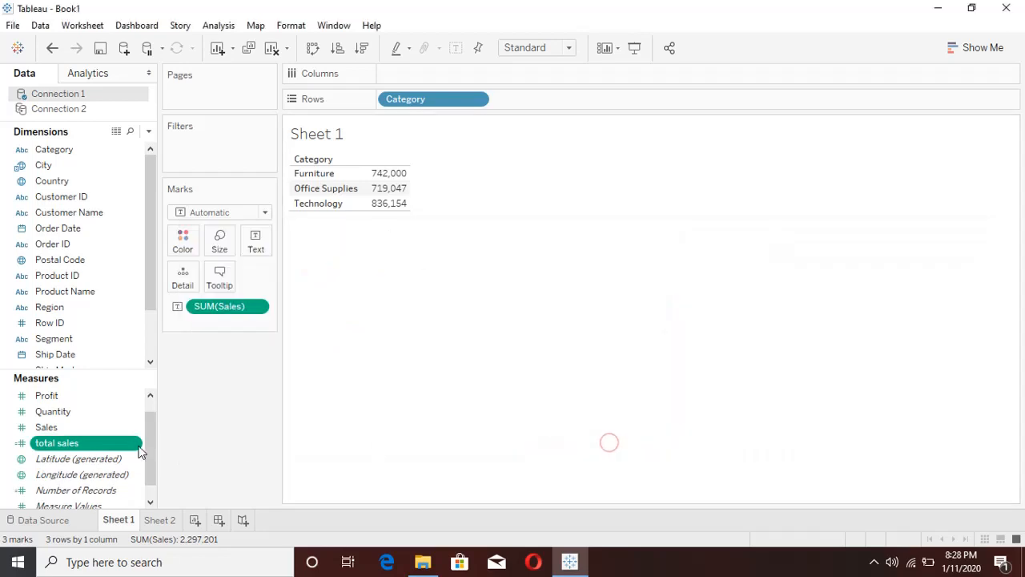
Replace the Sales text mark in Sheet 1 with the total sales field
drag(75, 443, 233, 318)
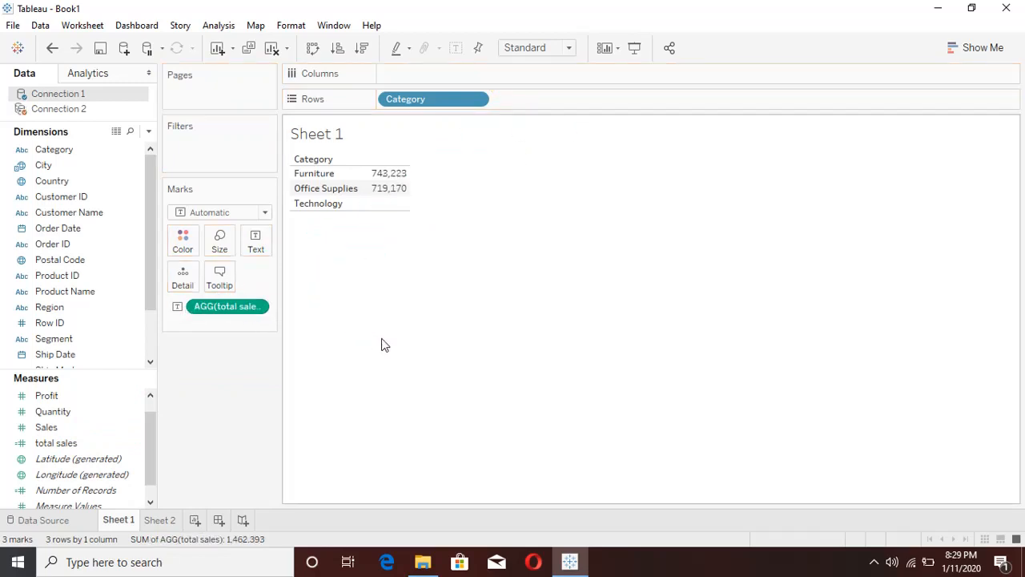
Create a new worksheet listing Sales by Category from Connection 1 and add the Sales measure from Connection 2 beside it
mouse_move(398, 213)
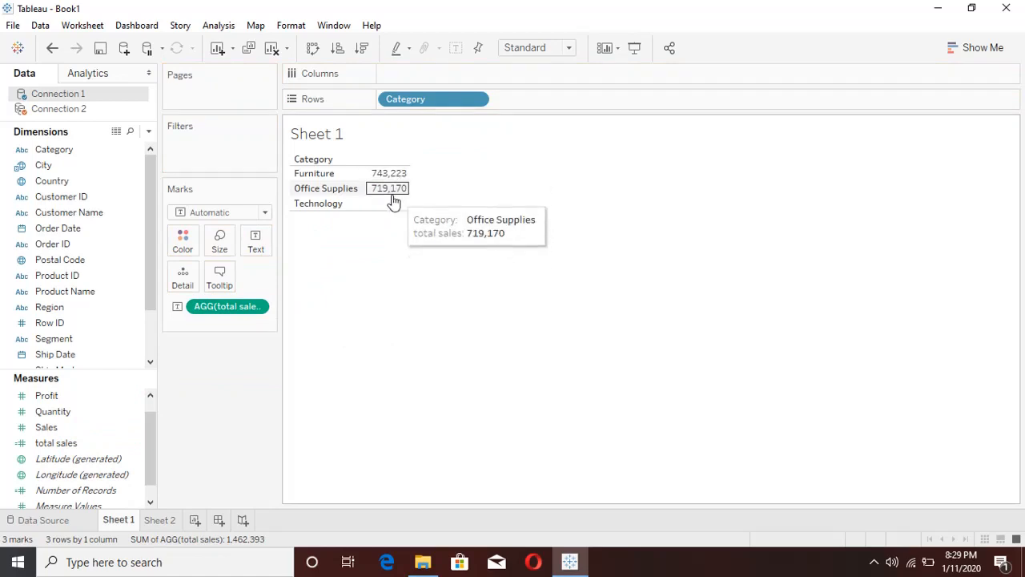
click(193, 521)
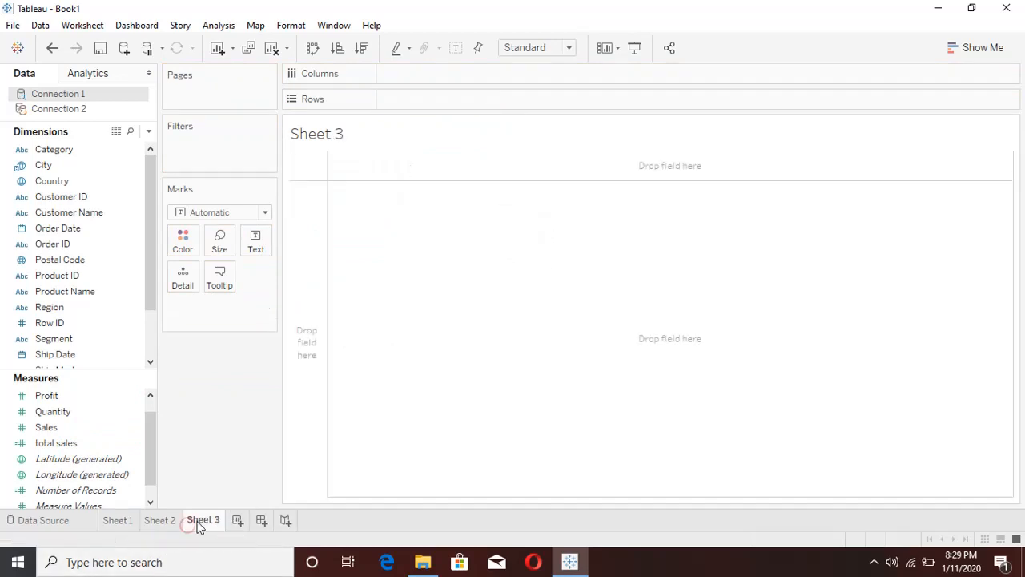
double_click(73, 145)
double_click(80, 430)
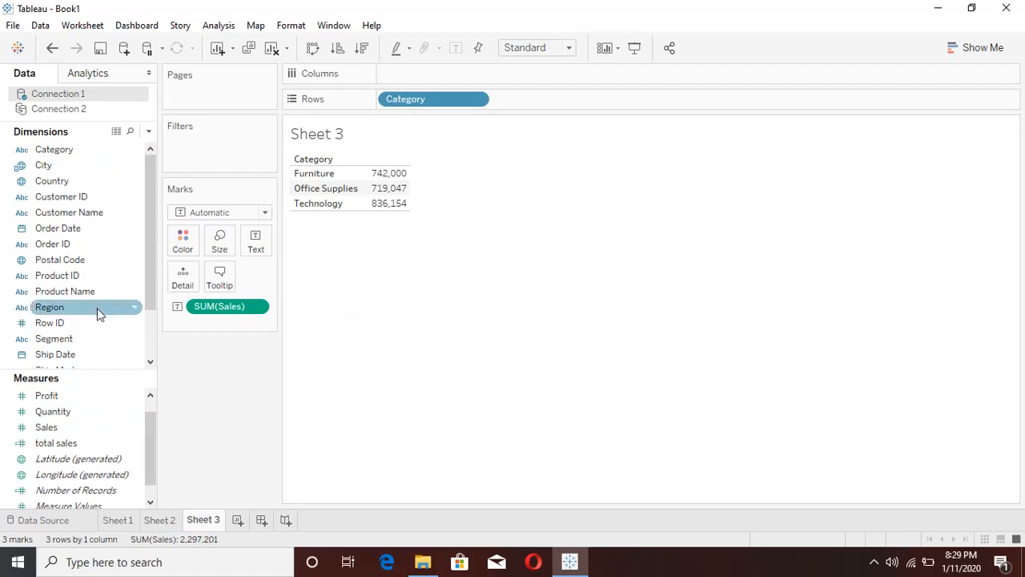
click(92, 111)
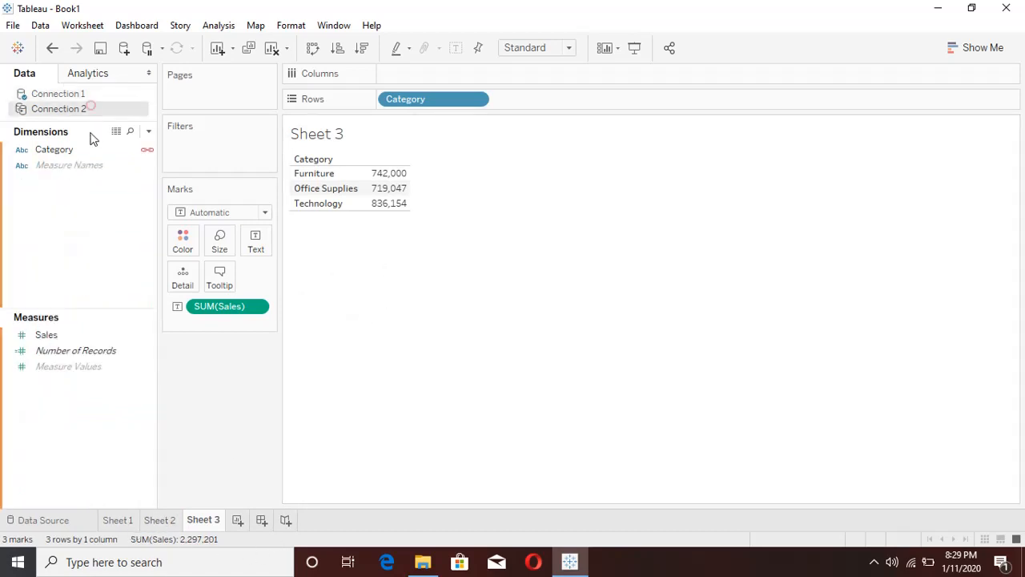
double_click(87, 337)
click(383, 328)
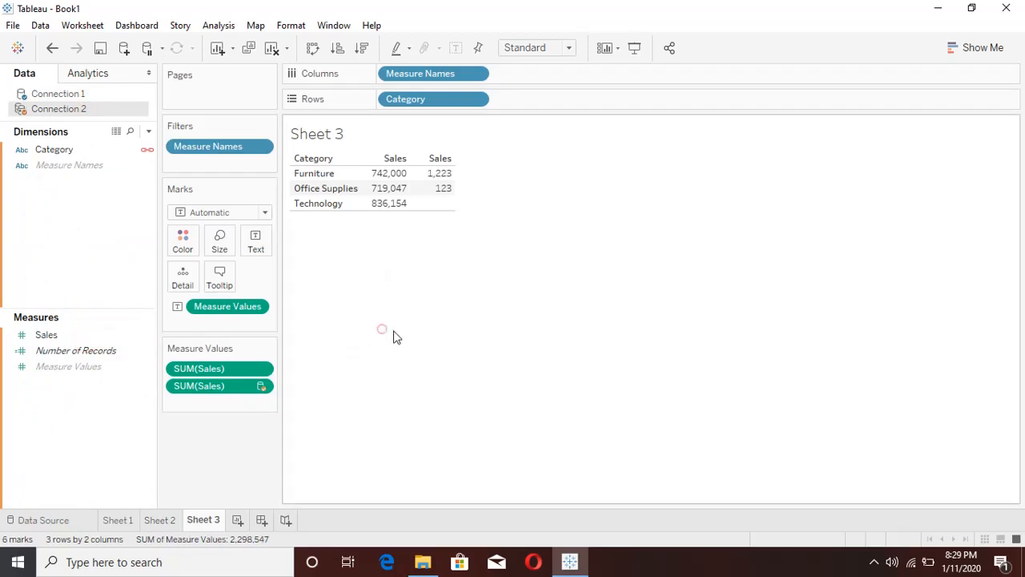
Compare each category's total sales in Sheet 1 with the separate sales of both connections in Sheet 3, including Technology
mouse_move(407, 177)
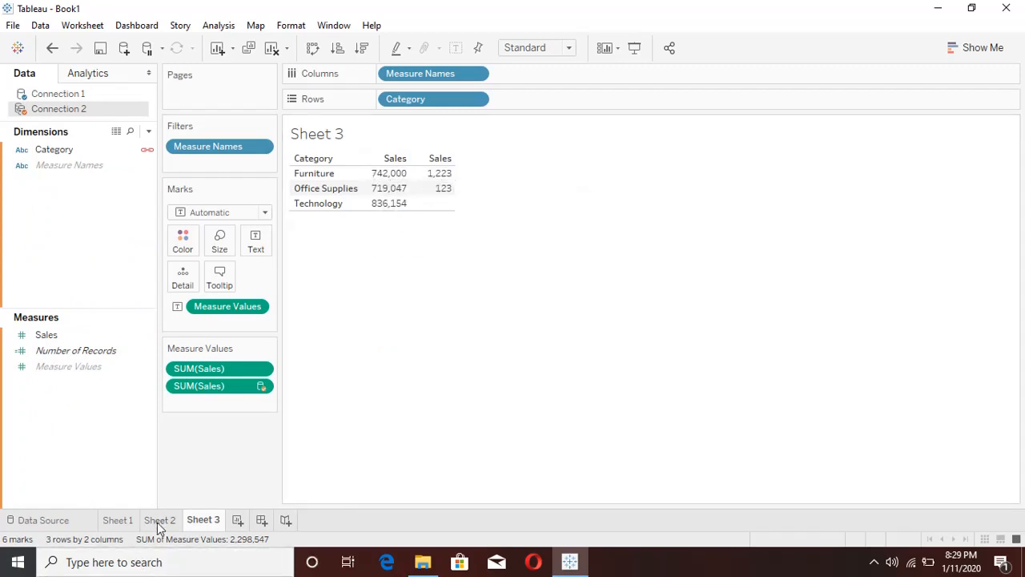
click(124, 521)
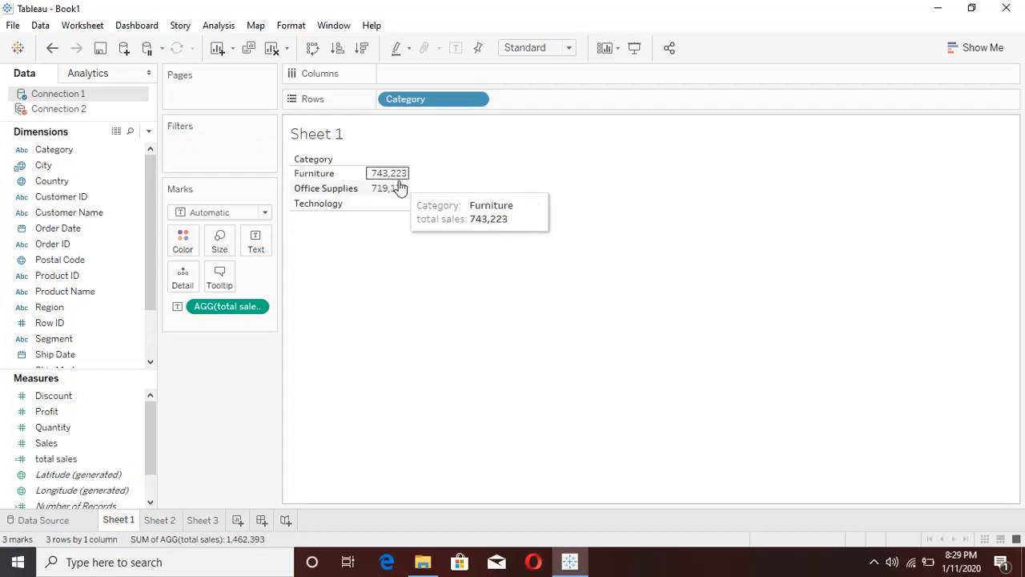
click(198, 520)
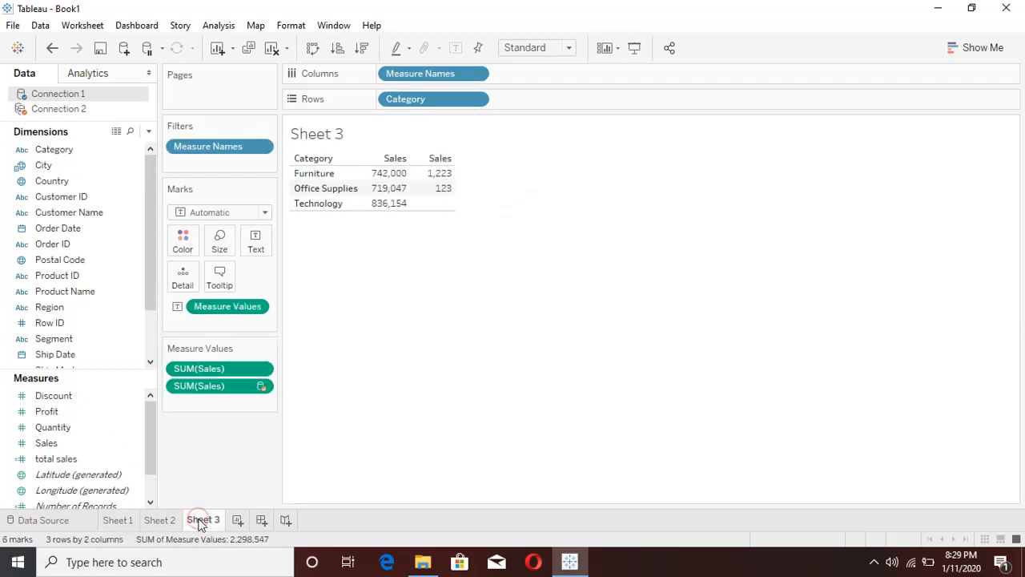
mouse_move(383, 176)
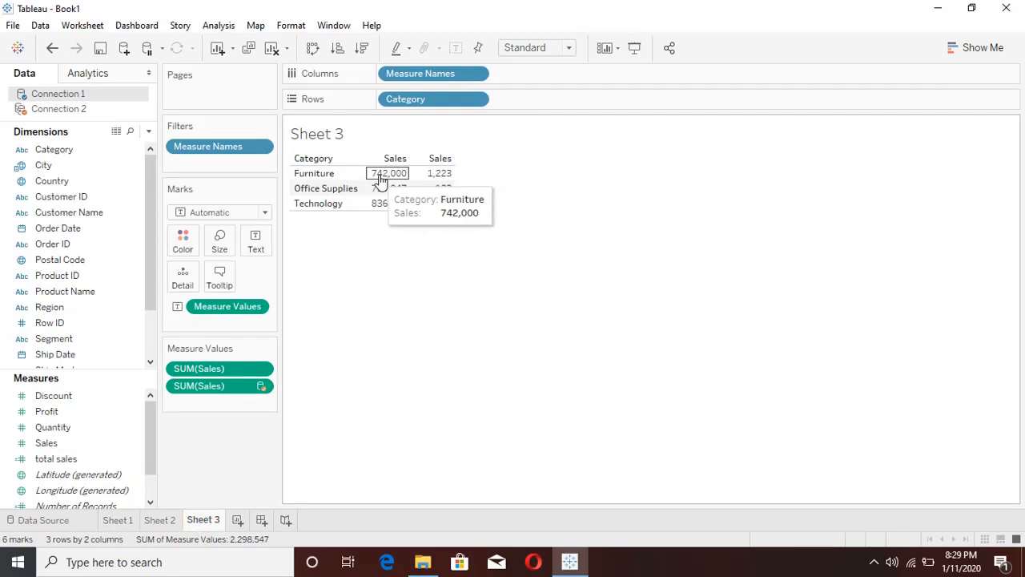
mouse_move(425, 183)
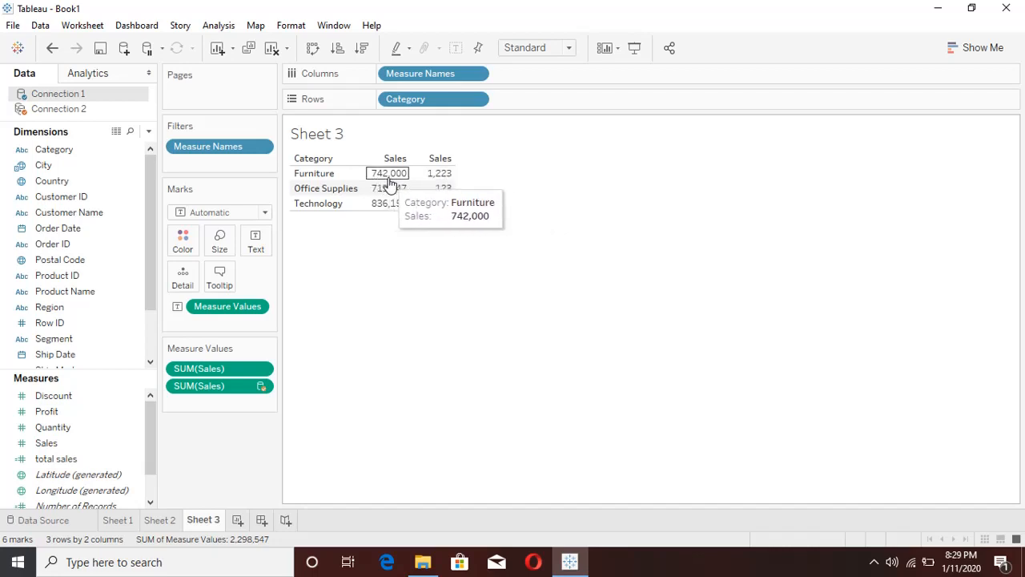
click(121, 520)
mouse_move(394, 178)
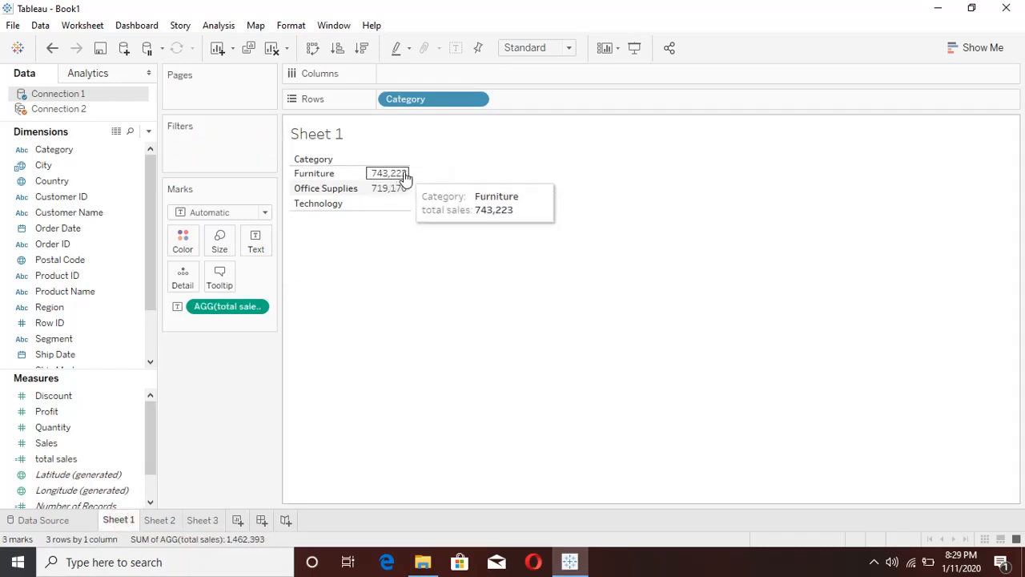
mouse_move(382, 205)
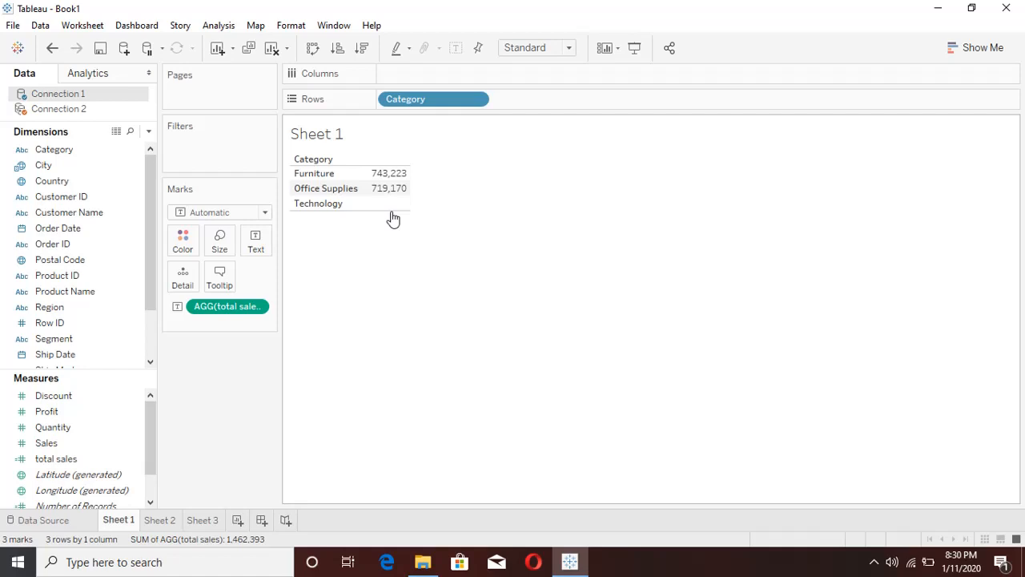
click(193, 523)
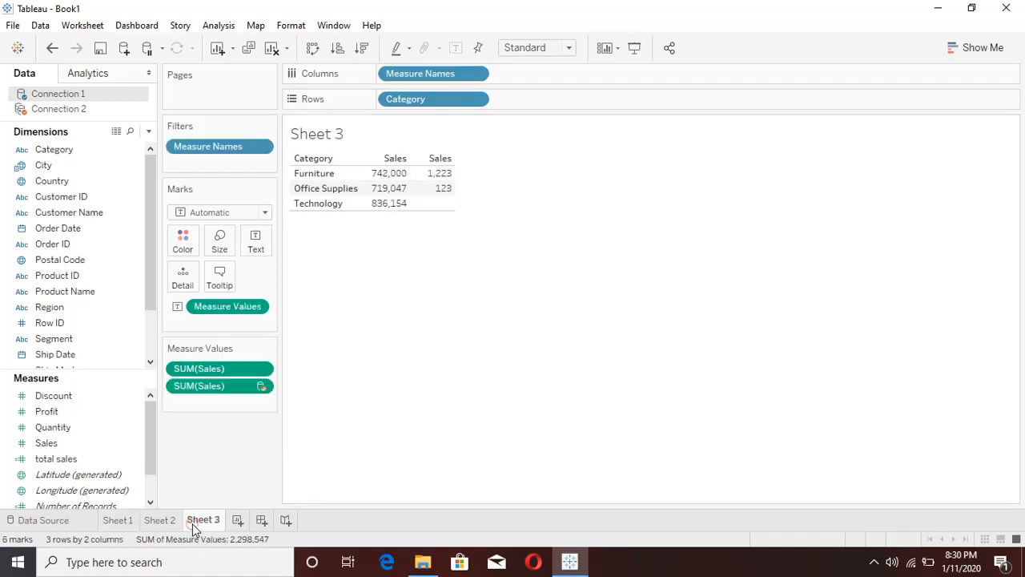
mouse_move(425, 215)
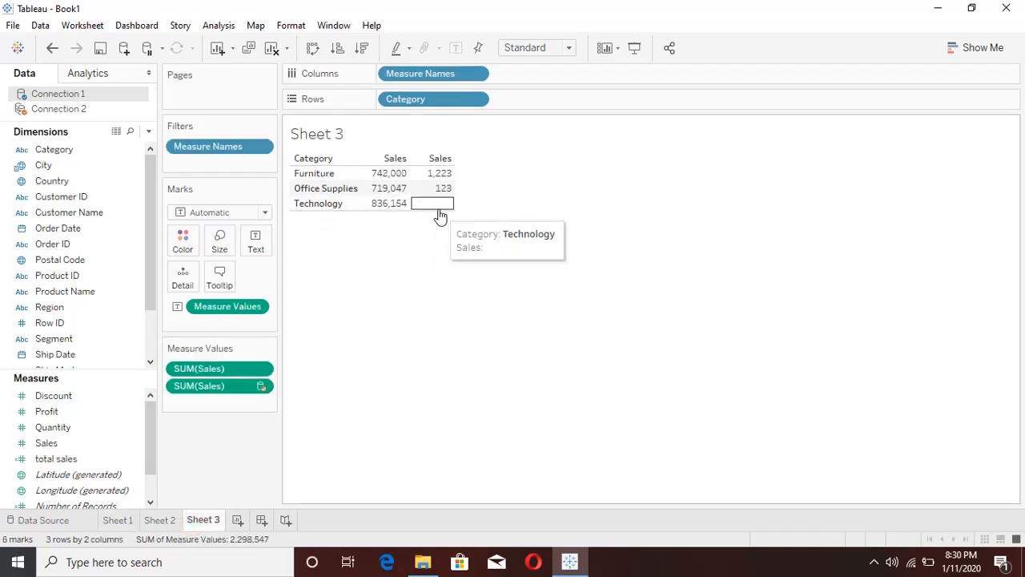
Edit the total sales formula in Sheet 1 to sum([Sales]) + zn(SUM([Connection 2].[Sales])) and save it
double_click(120, 521)
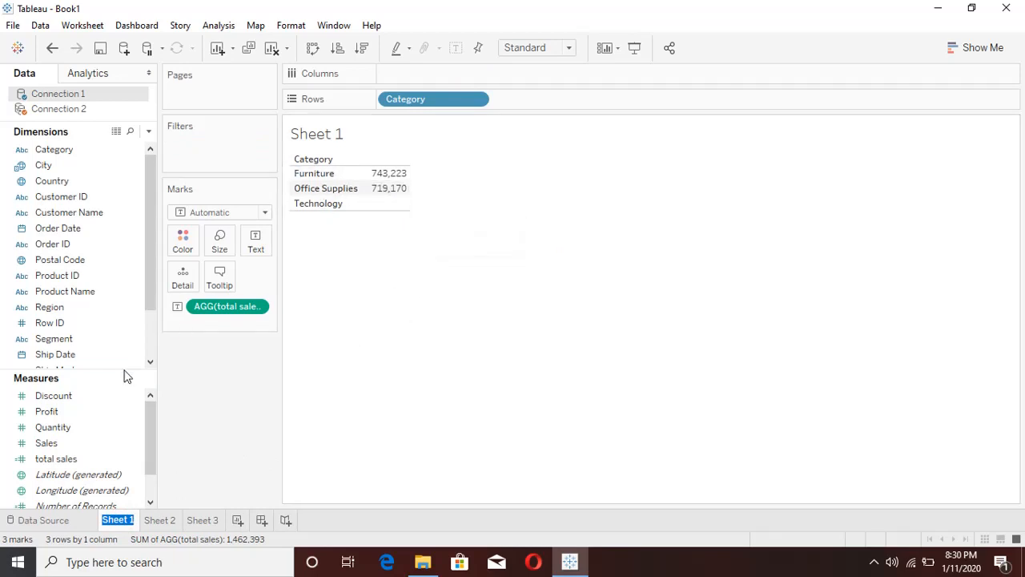
right_click(53, 460)
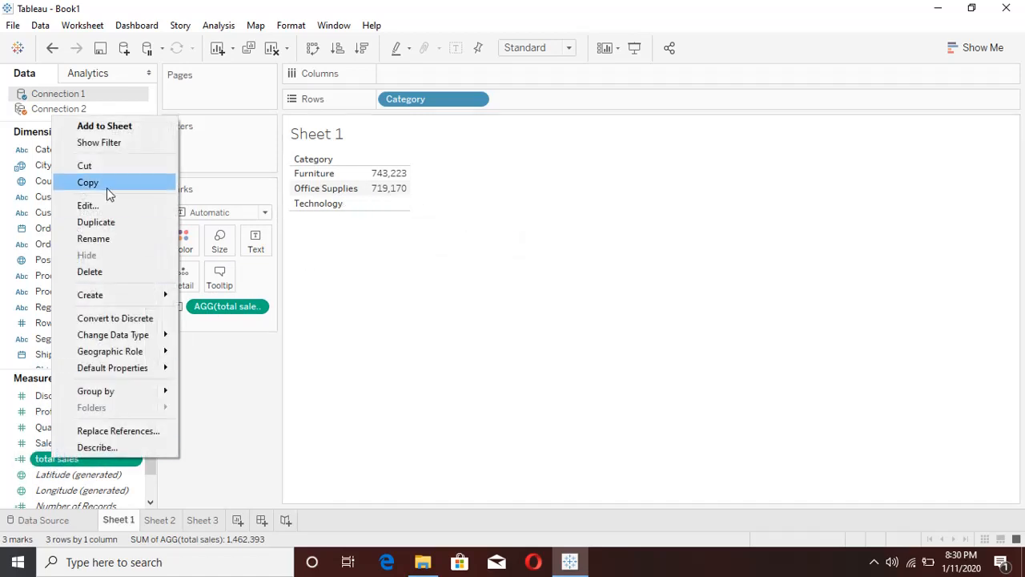
click(94, 206)
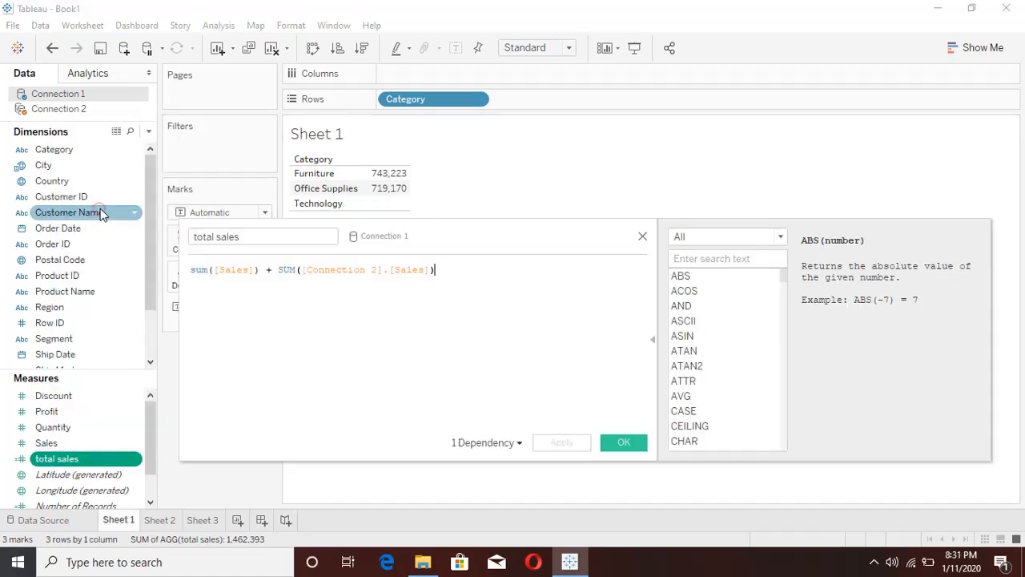
click(279, 271)
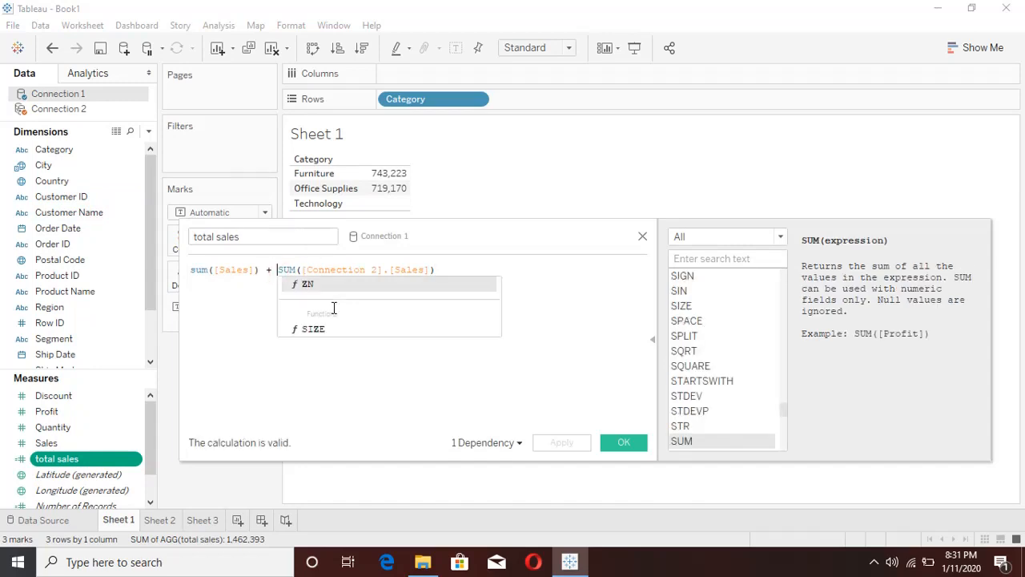
text(zn()
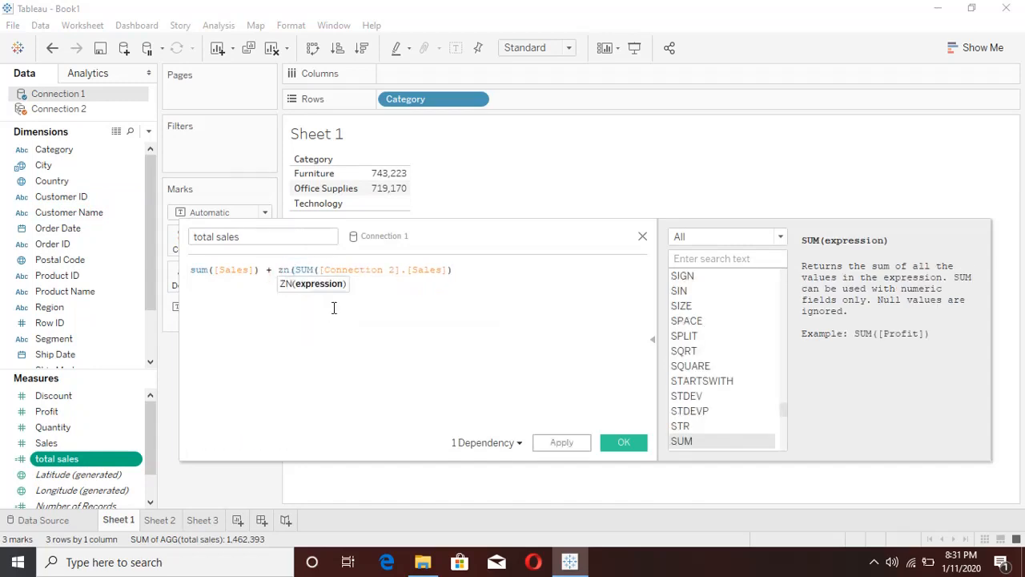
click(457, 272)
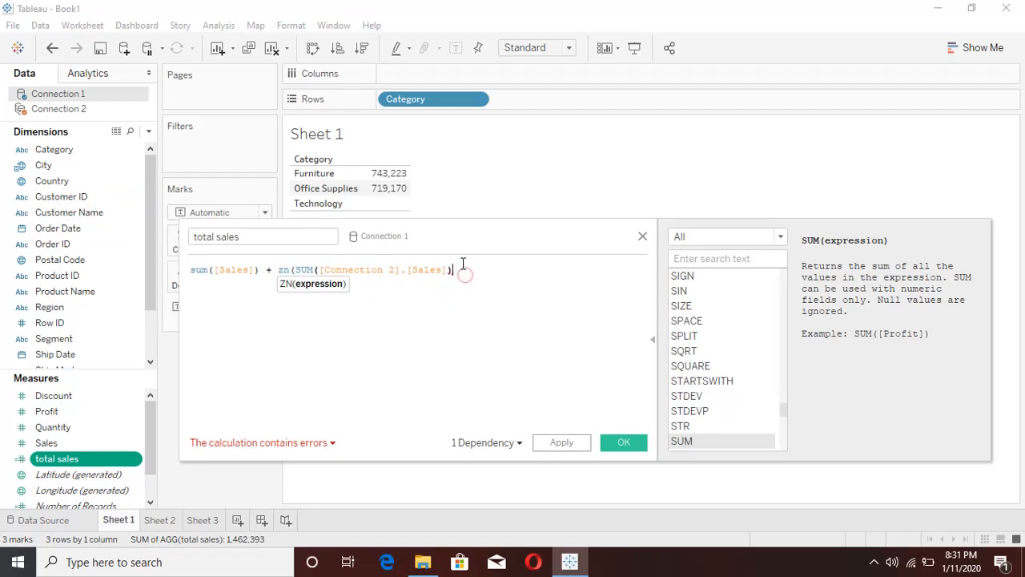
text())
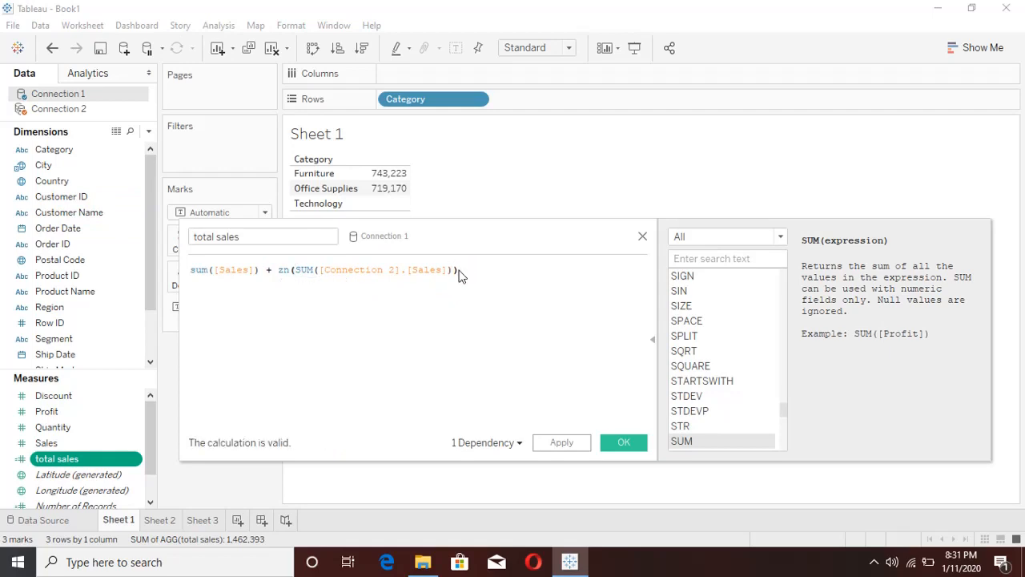
click(565, 444)
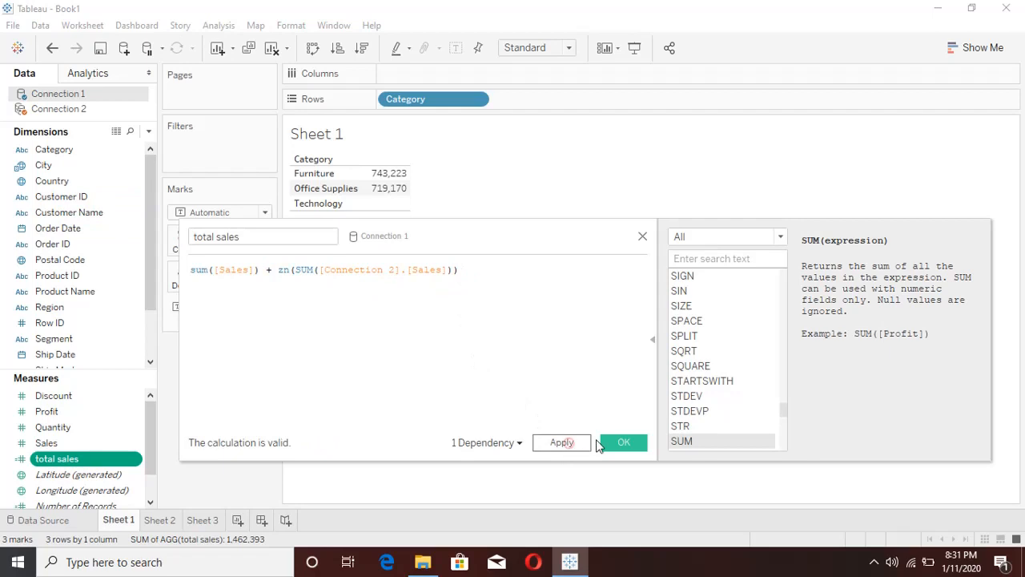
click(625, 442)
Check the recalculated Technology total in Sheet 1 against the separate source sales in Sheet 3
mouse_move(403, 207)
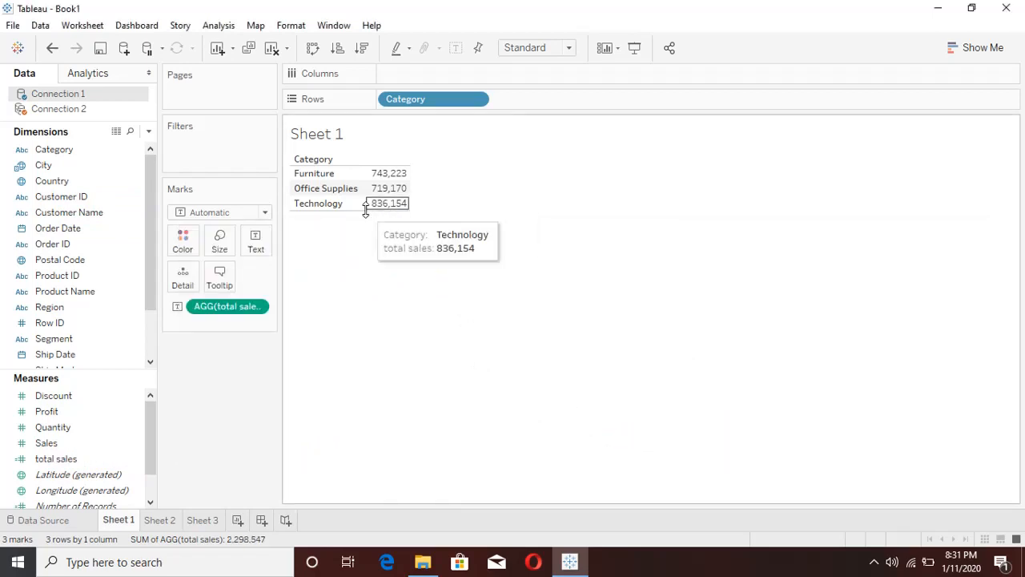
click(205, 520)
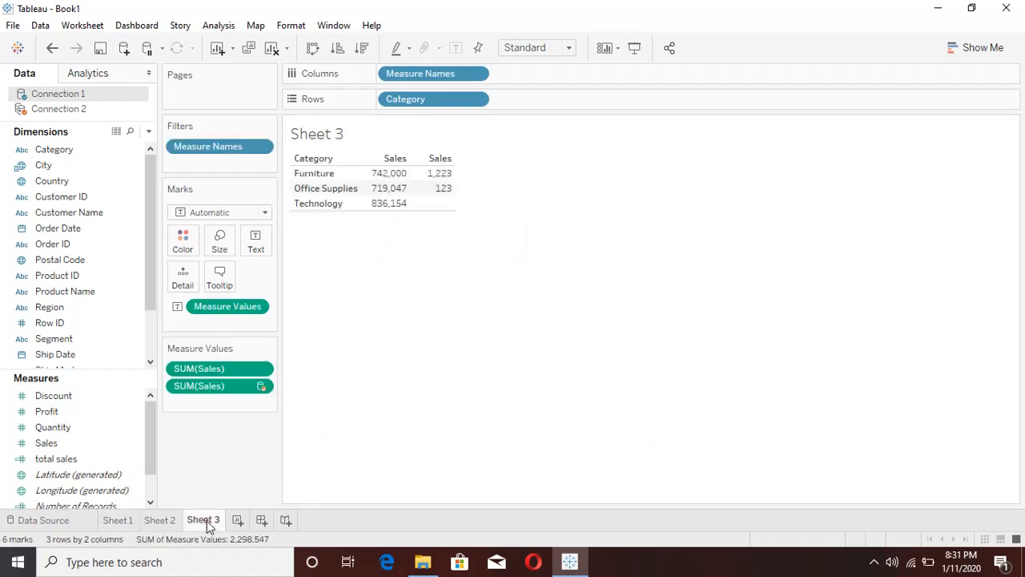
click(117, 521)
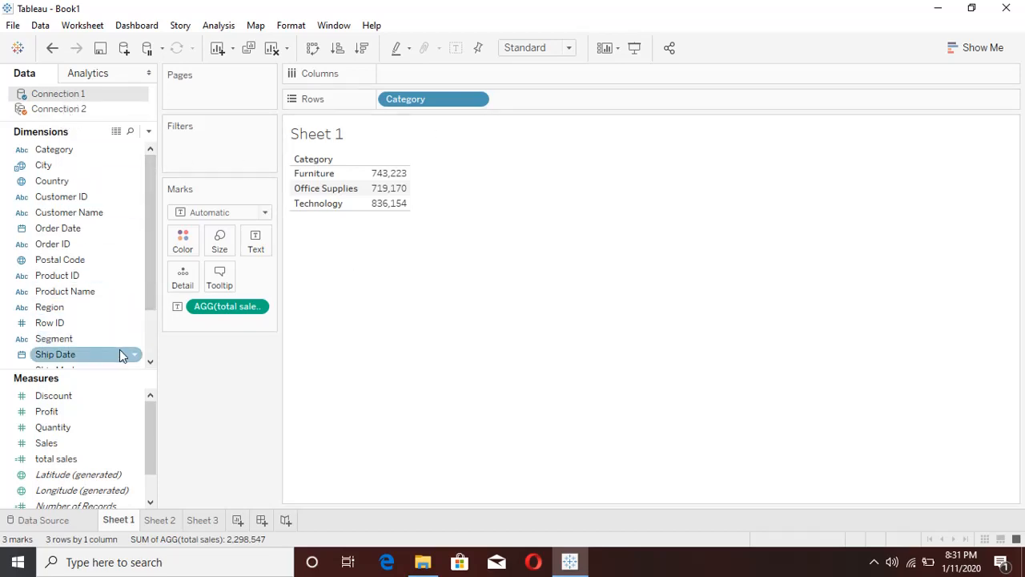
Add an empty worksheet, and review the fields of Connection 2 and the source data of Connection 1 from Sheet 1
click(237, 520)
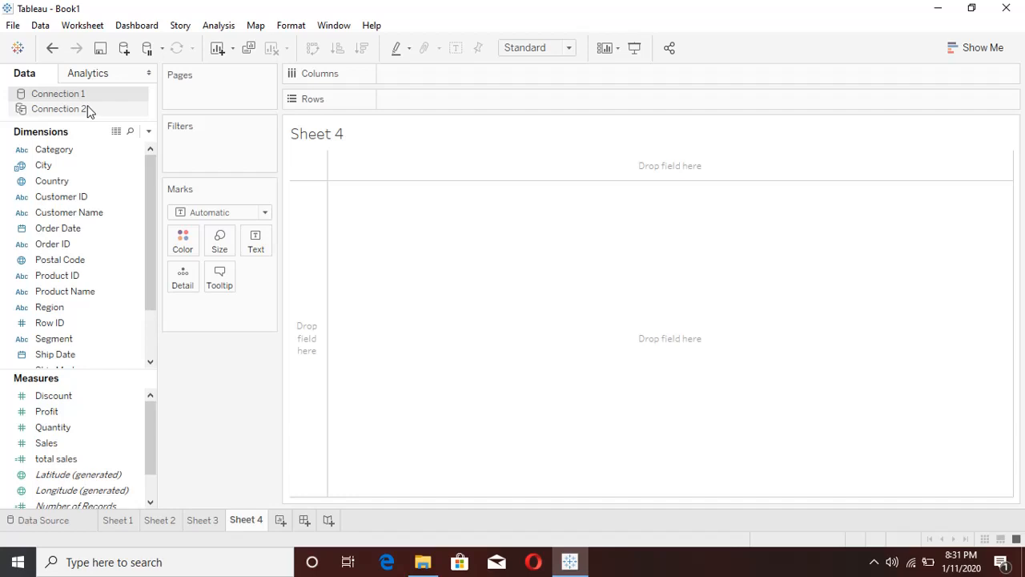
click(120, 521)
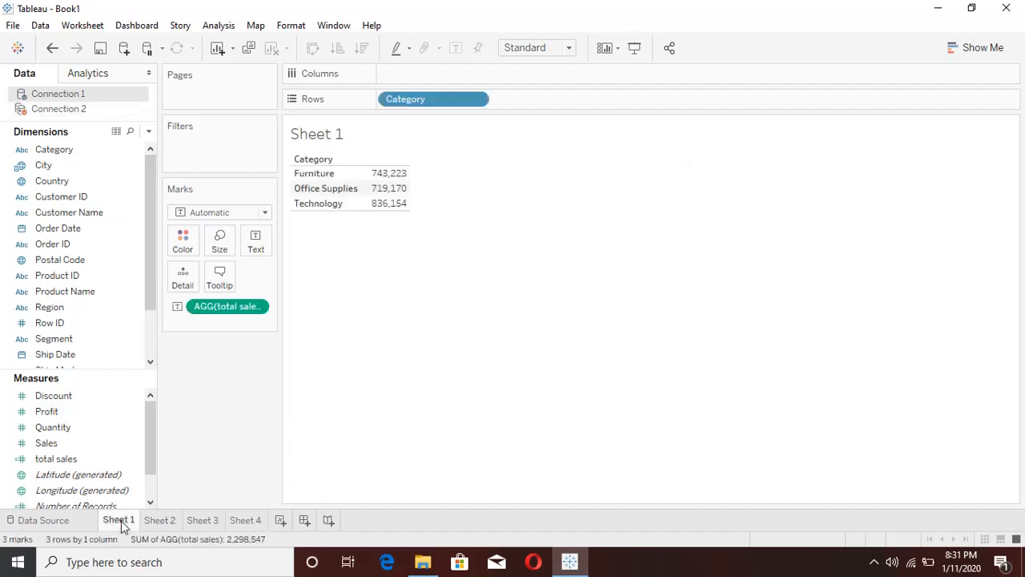
click(82, 110)
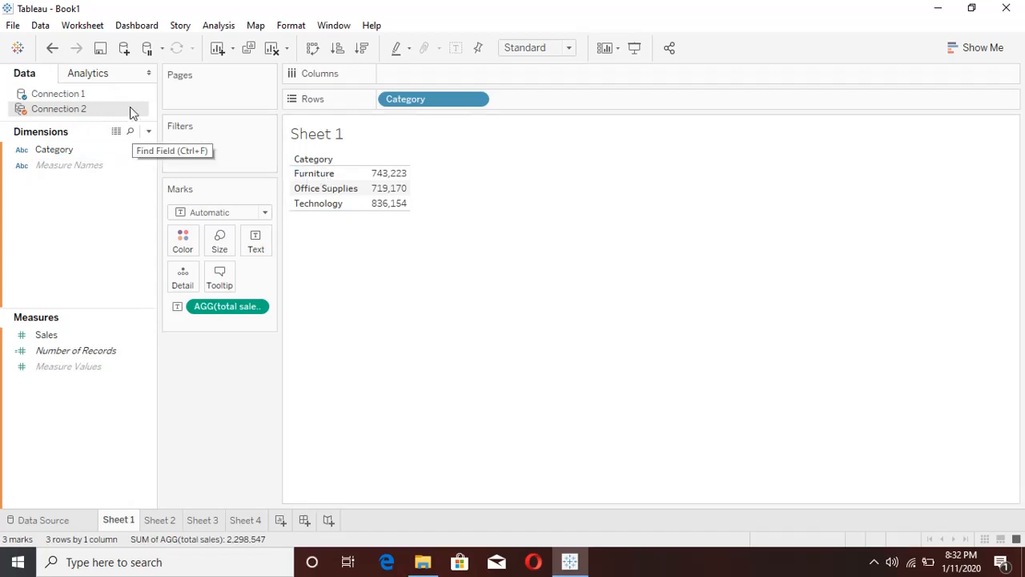
click(58, 95)
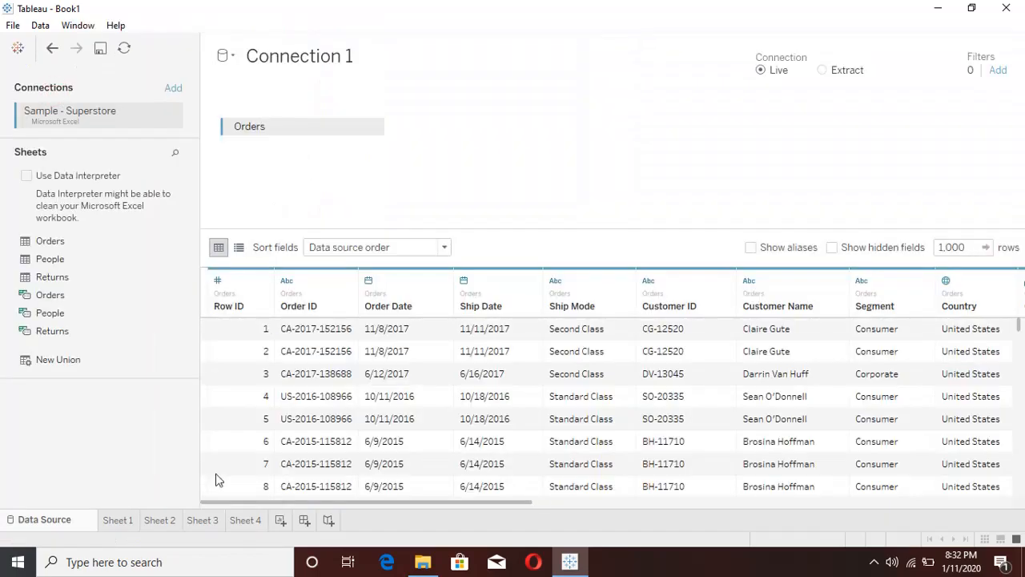
click(126, 519)
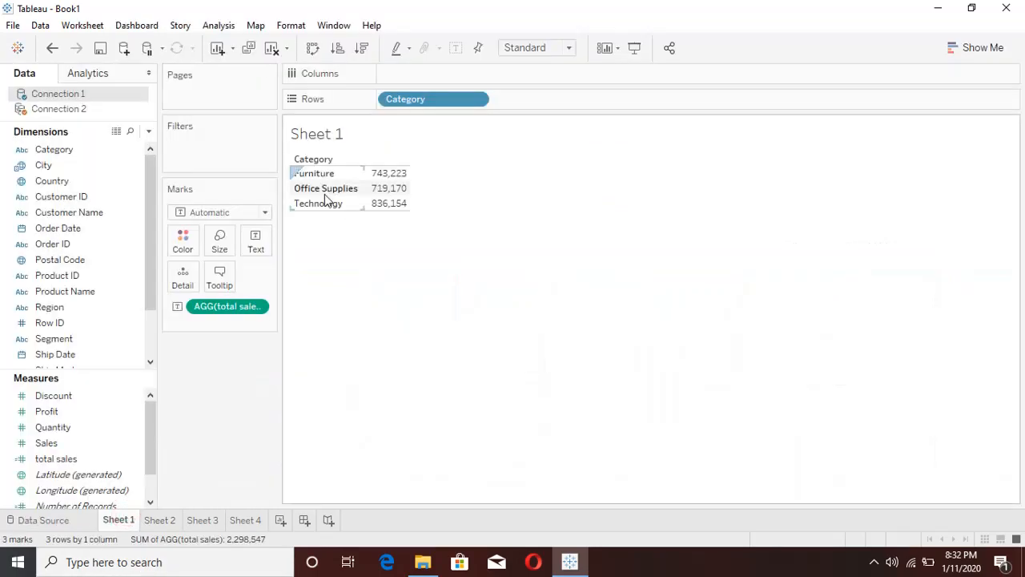
In a new worksheet, place Category from Connection 2 on Rows and add Category from Connection 1 beside it
click(280, 520)
click(68, 110)
click(58, 150)
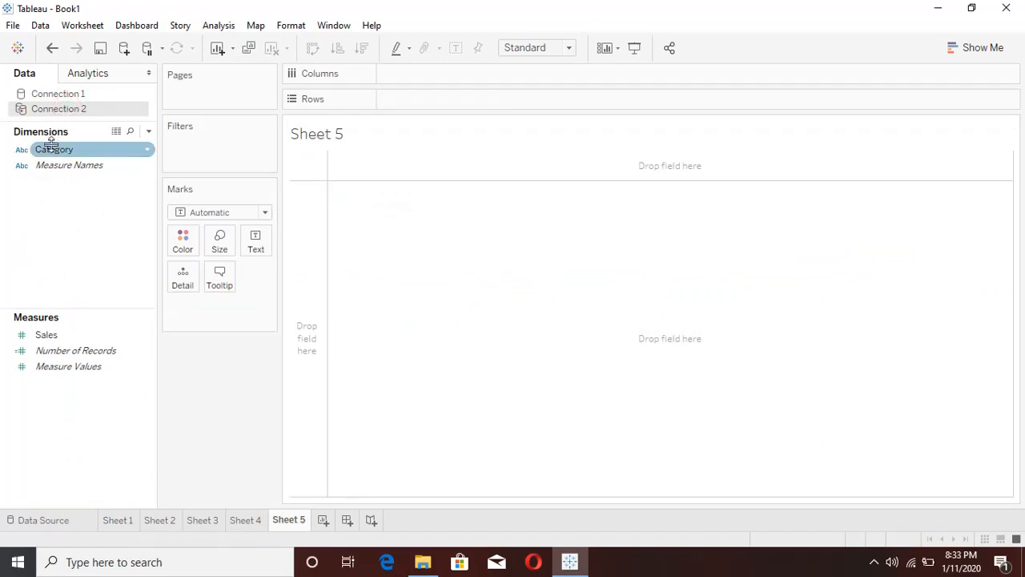
drag(53, 150, 400, 110)
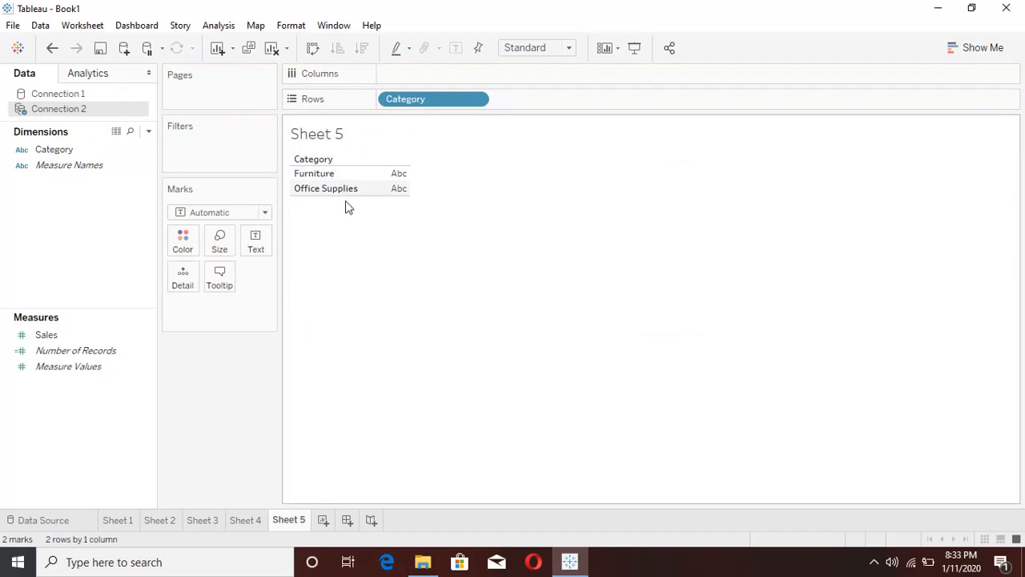
click(61, 98)
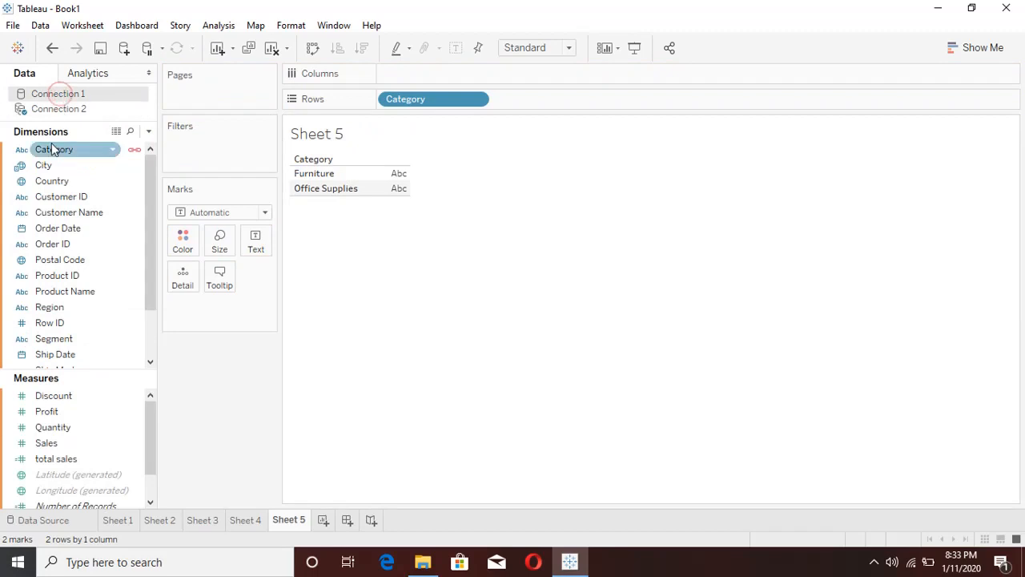
drag(55, 150, 549, 103)
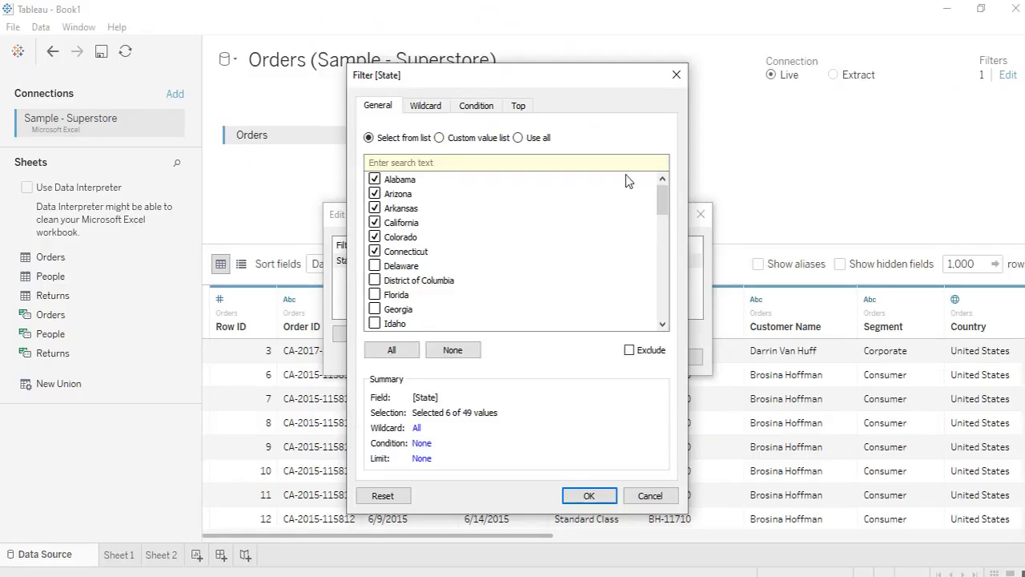
Close the open filter dialogs and remove the State filter from the Orders data source
click(674, 79)
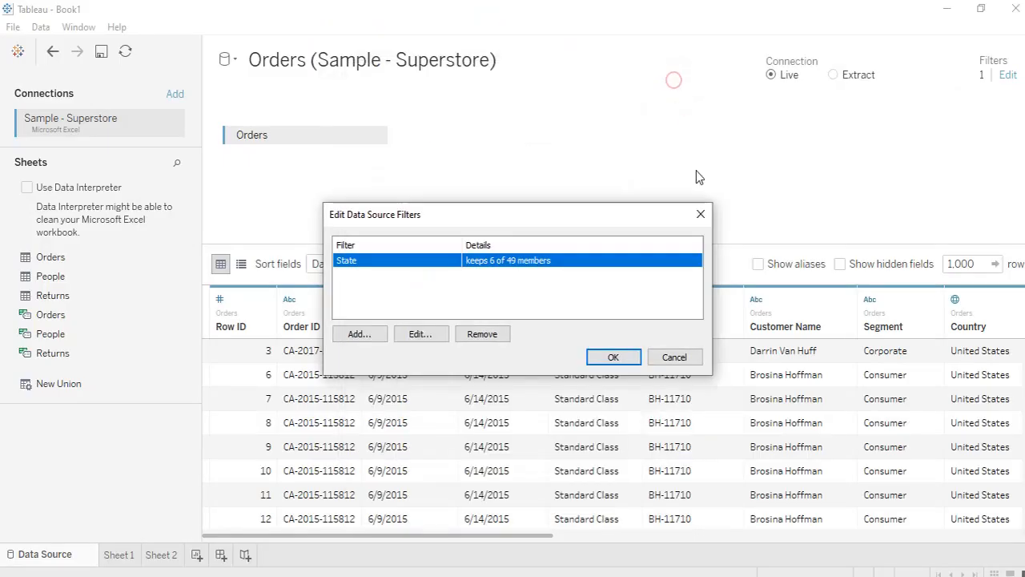
click(700, 214)
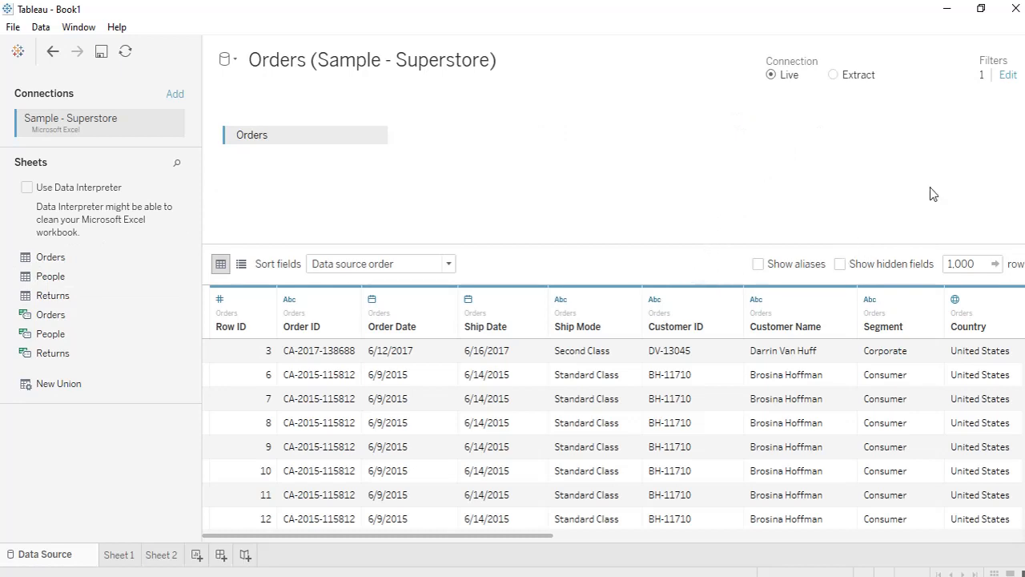
click(1007, 75)
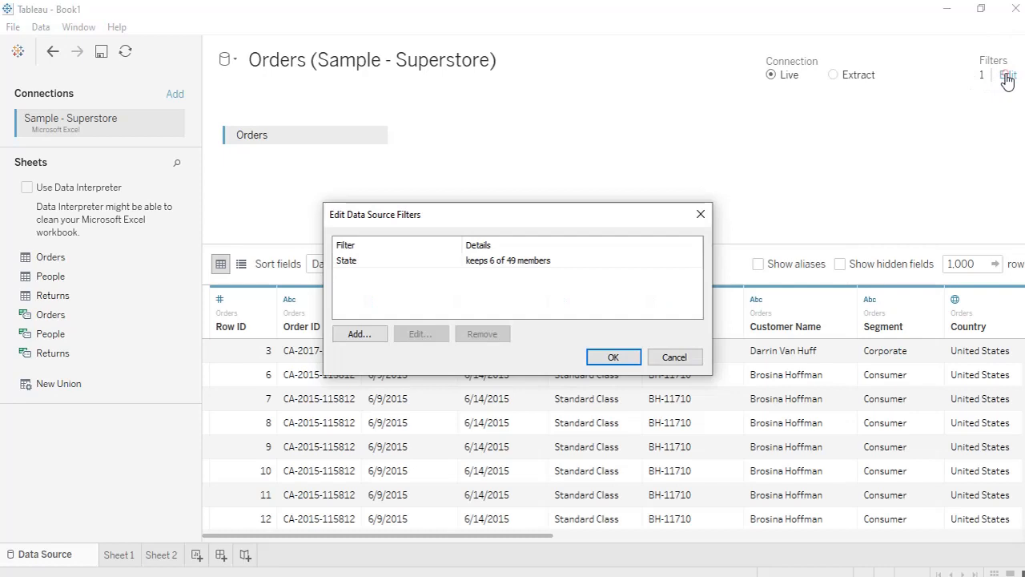
click(611, 258)
click(479, 334)
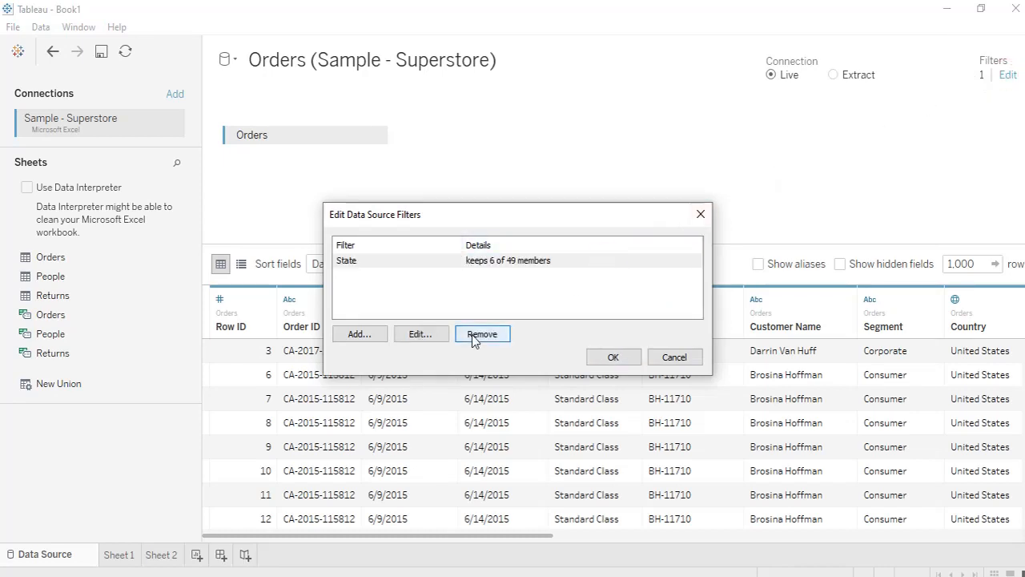
click(606, 356)
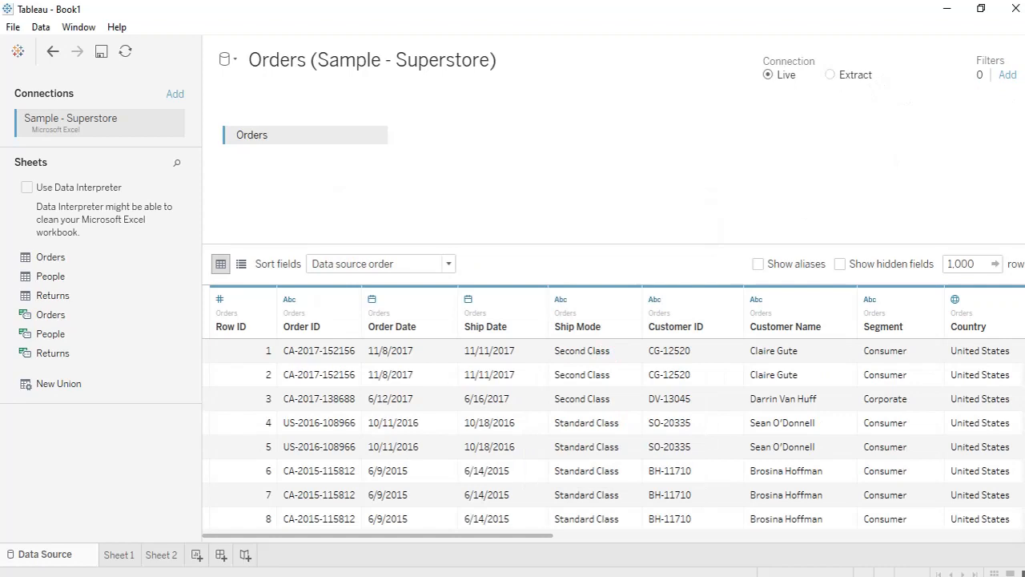
Start a new data source filter on the State field and look through its list of states
click(1008, 76)
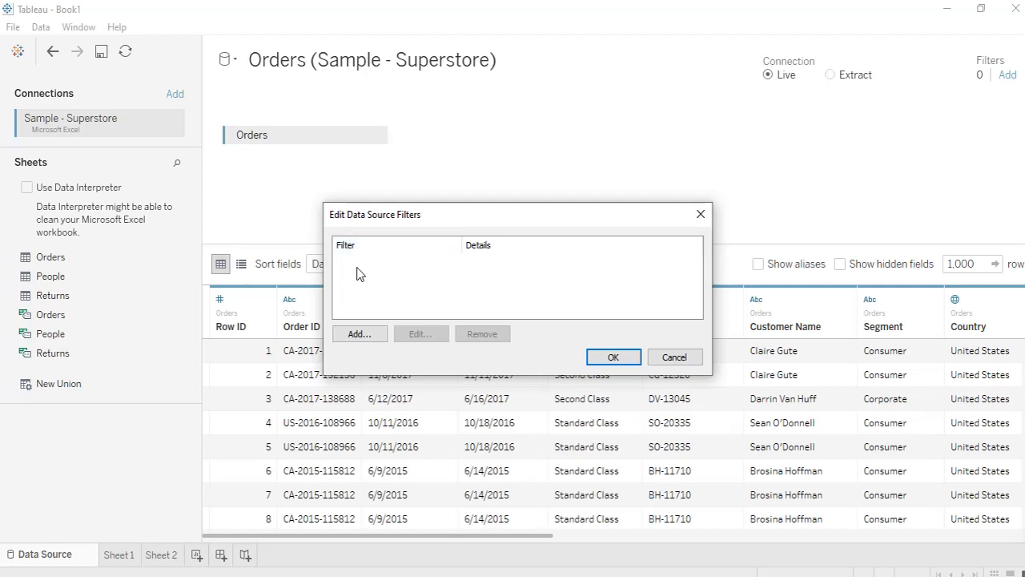
click(358, 335)
click(359, 335)
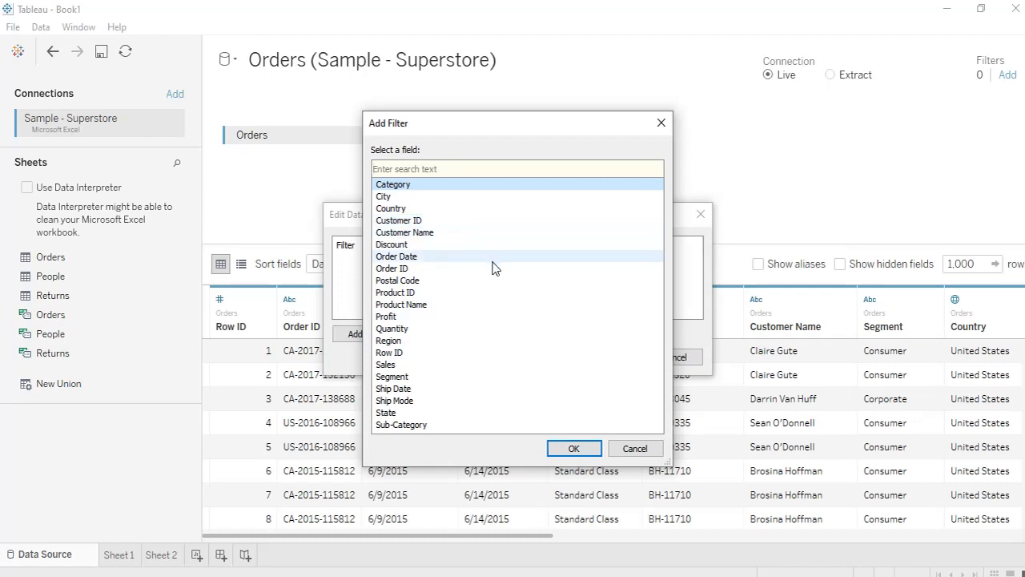
click(399, 413)
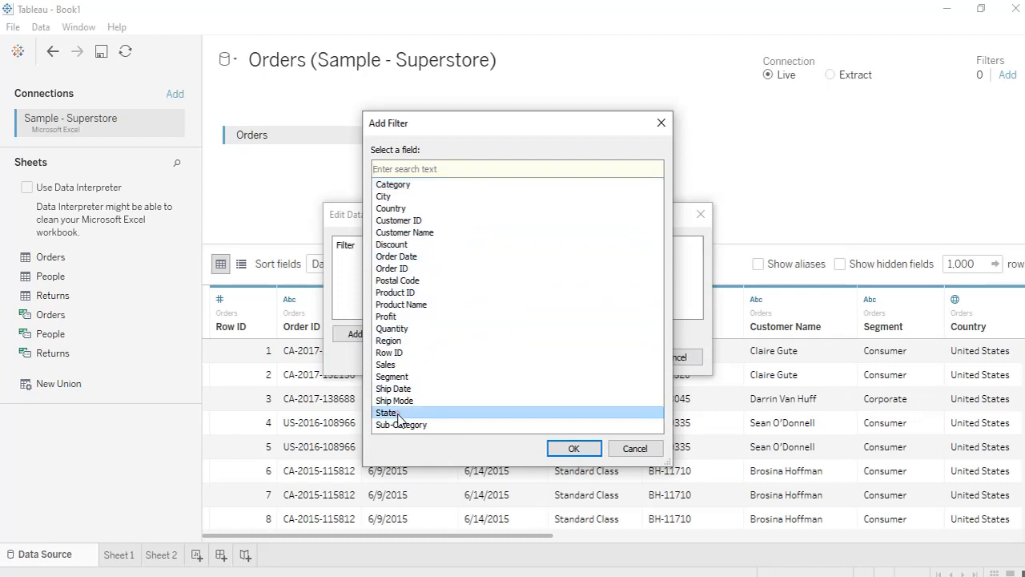
click(586, 457)
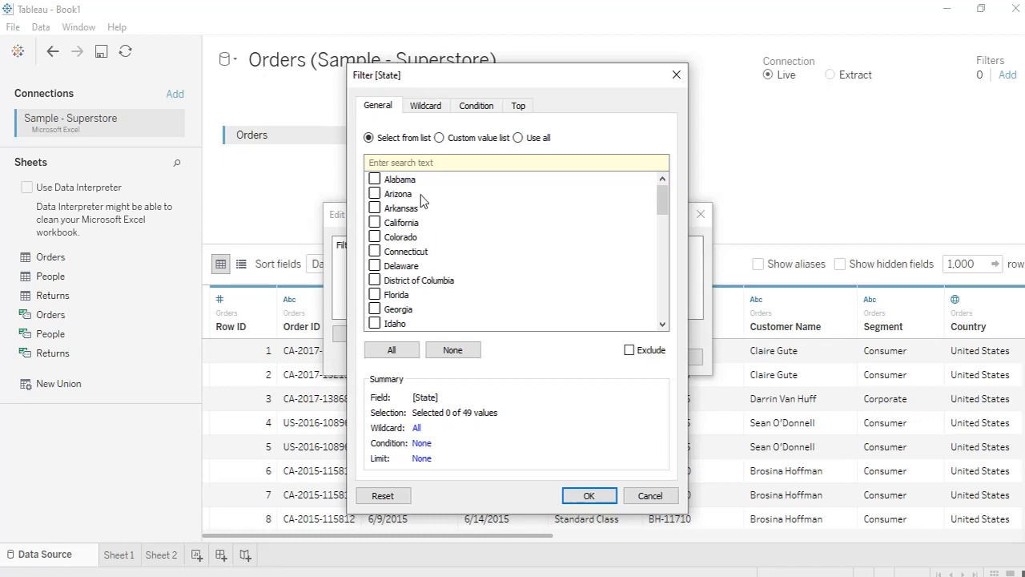
scroll(420, 198, down, 10)
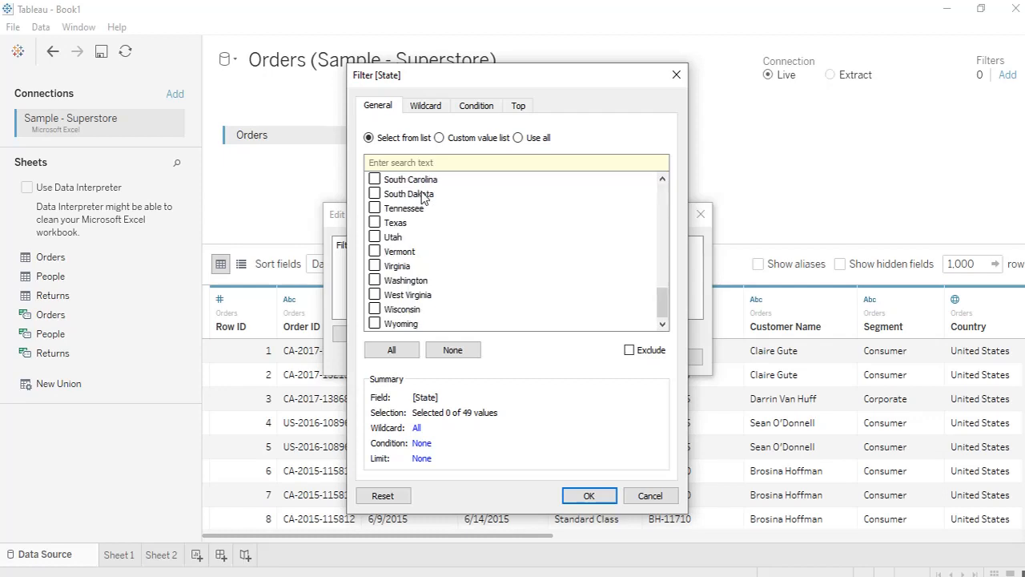
scroll(422, 197, up, 12)
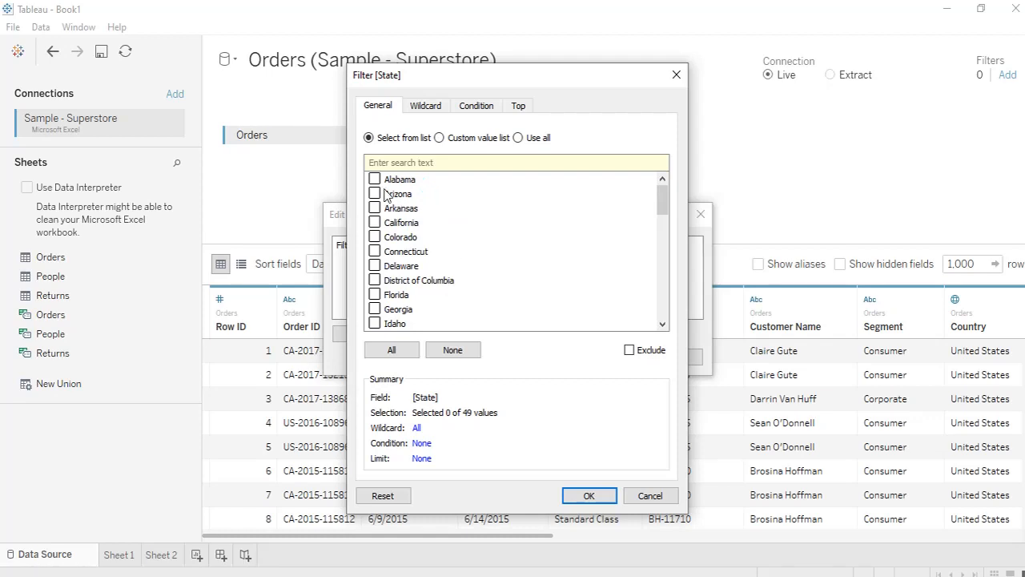
Select Alabama, Arizona, Arkansas, California, Colorado and Connecticut in the State filter and apply it to the data source
click(379, 183)
click(380, 184)
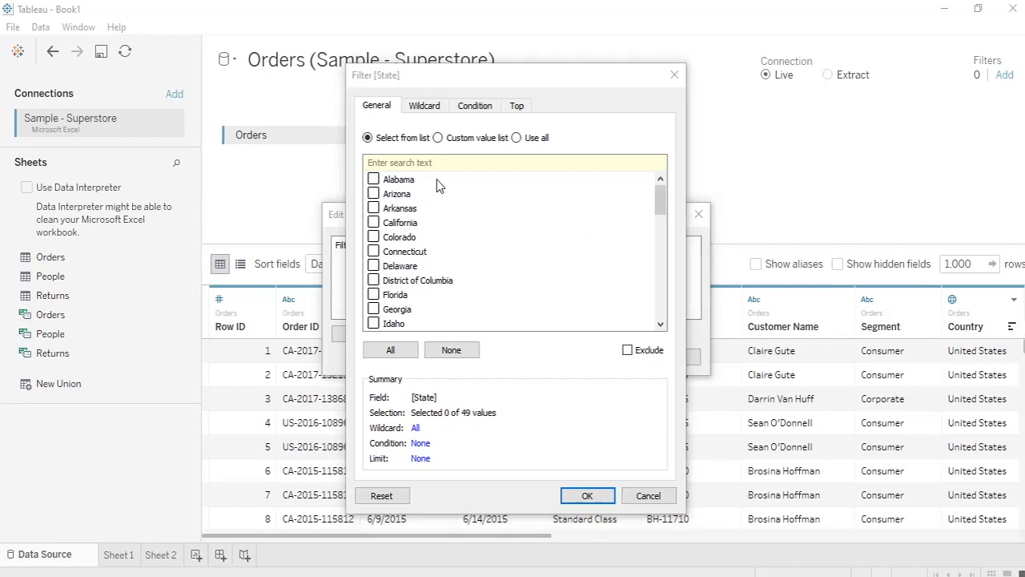
click(374, 180)
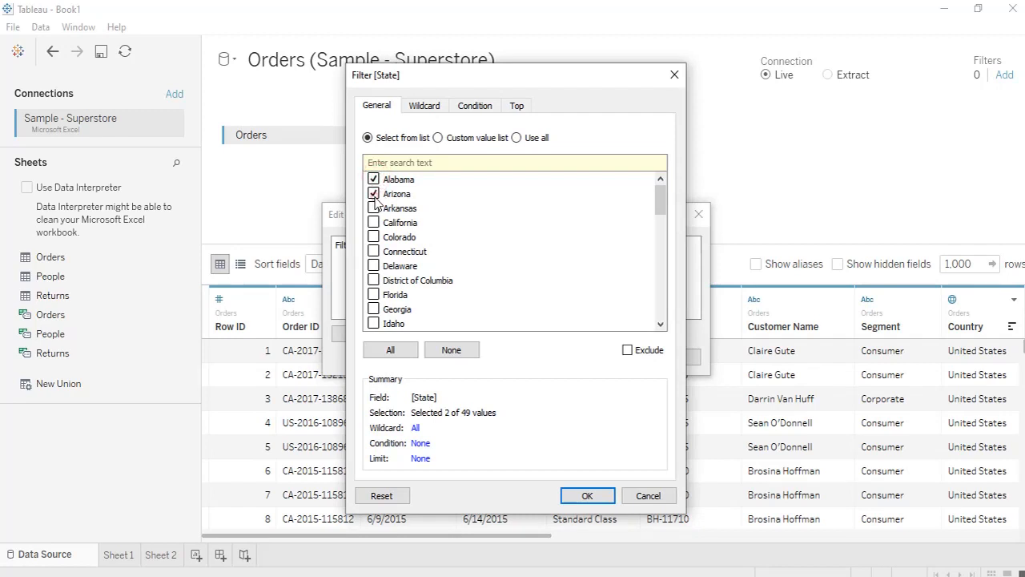
click(381, 209)
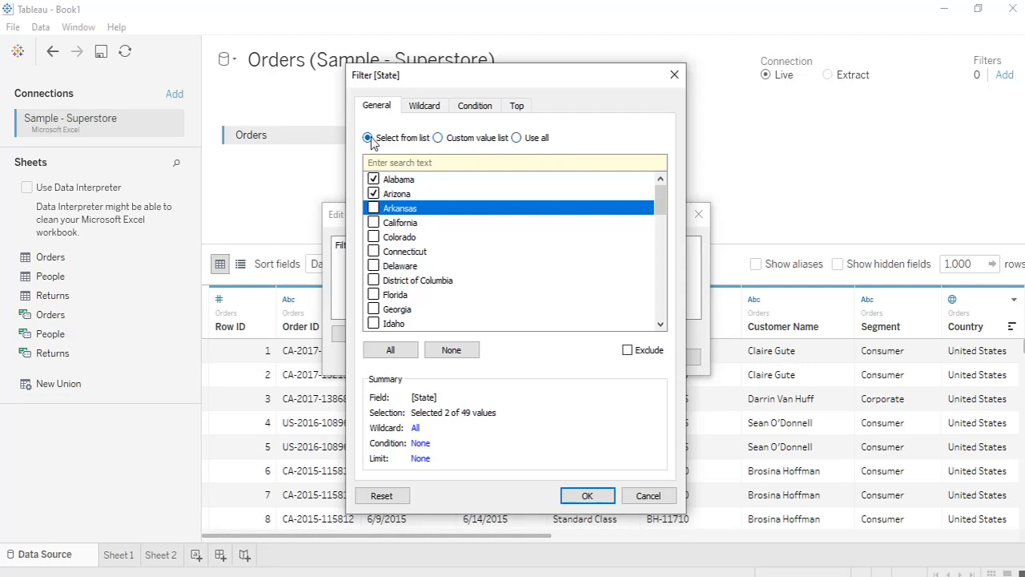
click(373, 194)
click(373, 180)
click(374, 179)
click(373, 193)
click(374, 208)
click(374, 223)
click(373, 237)
click(373, 252)
scroll(458, 229, down, 1)
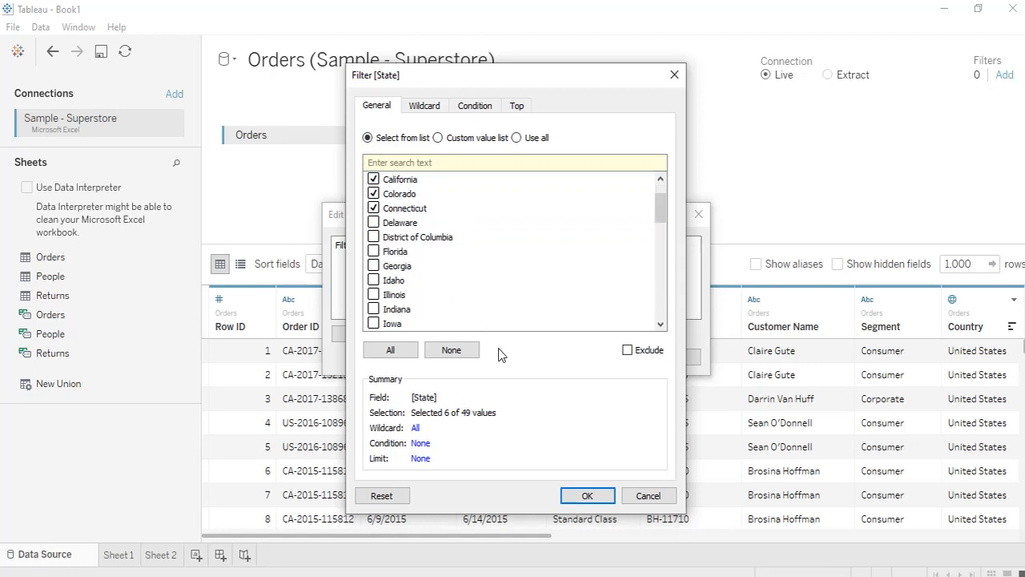
scroll(475, 279, up, 1)
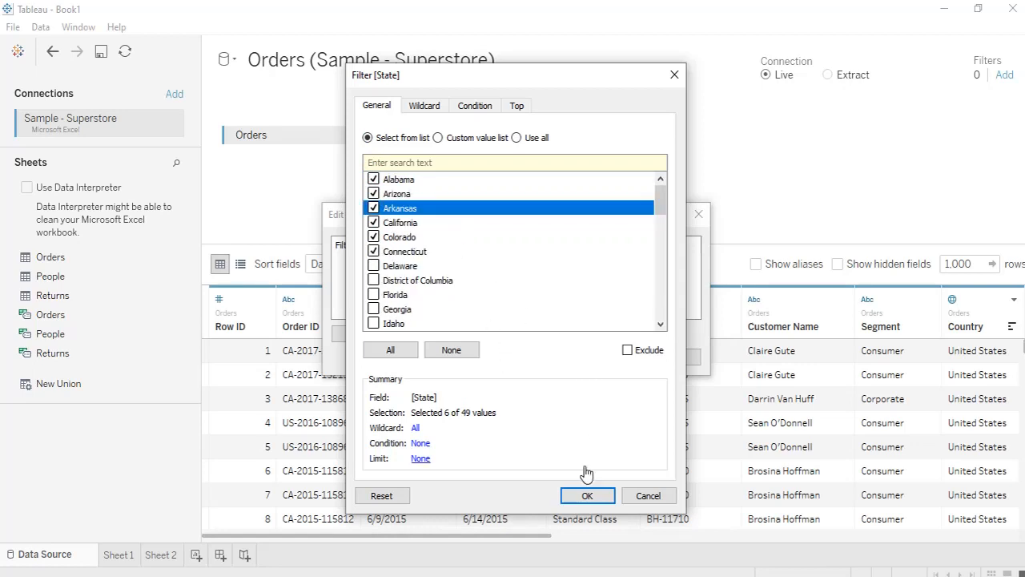
click(587, 496)
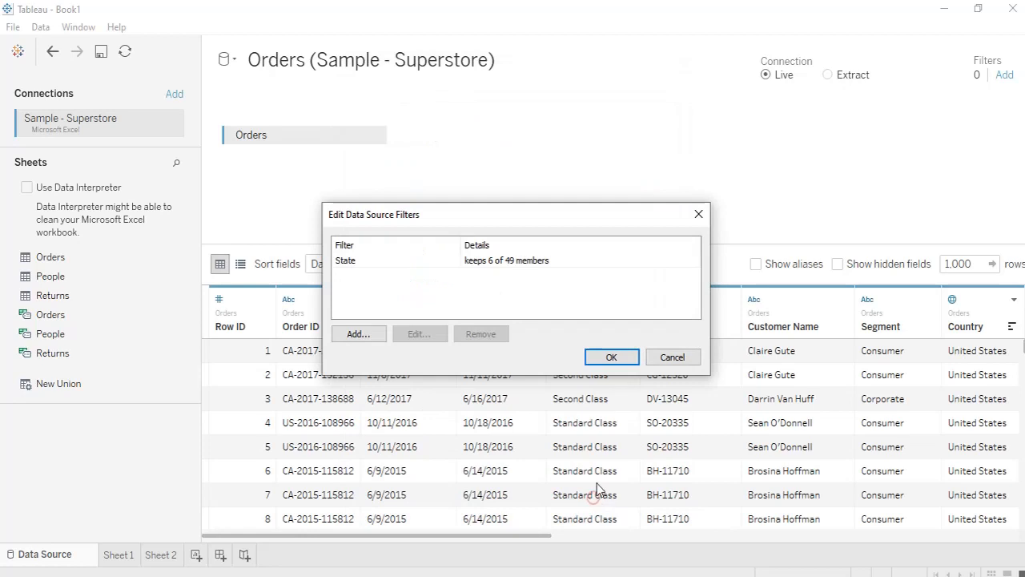
click(612, 356)
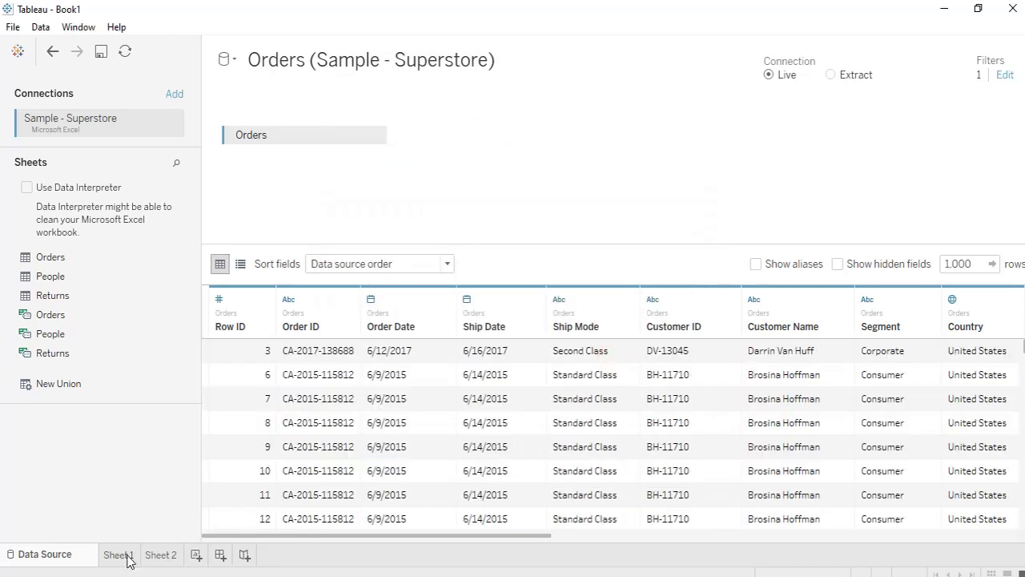
Check which states Sheet 1 lists with the data source filter applied, and return to the data source page
click(127, 554)
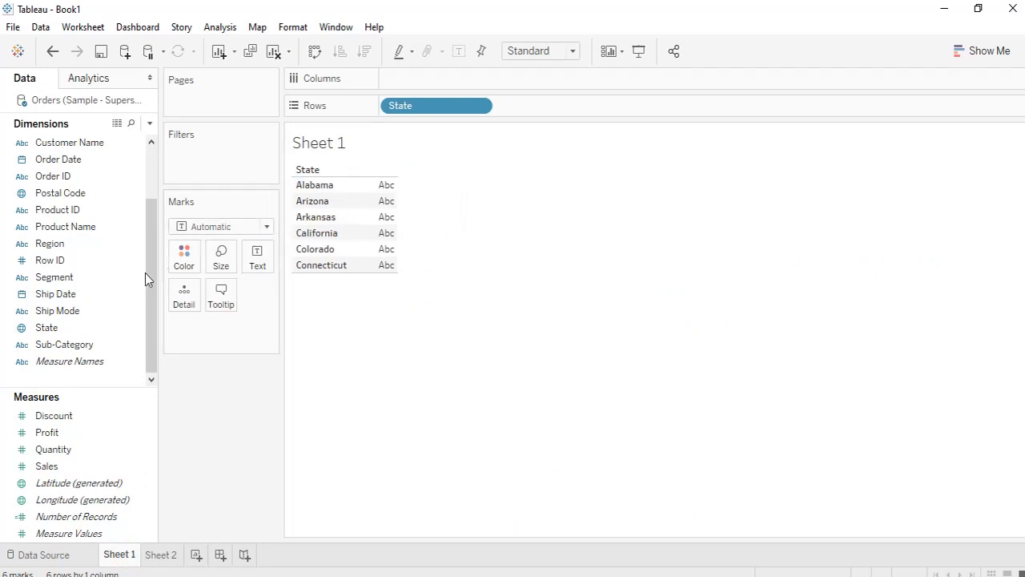
drag(443, 109, 404, 104)
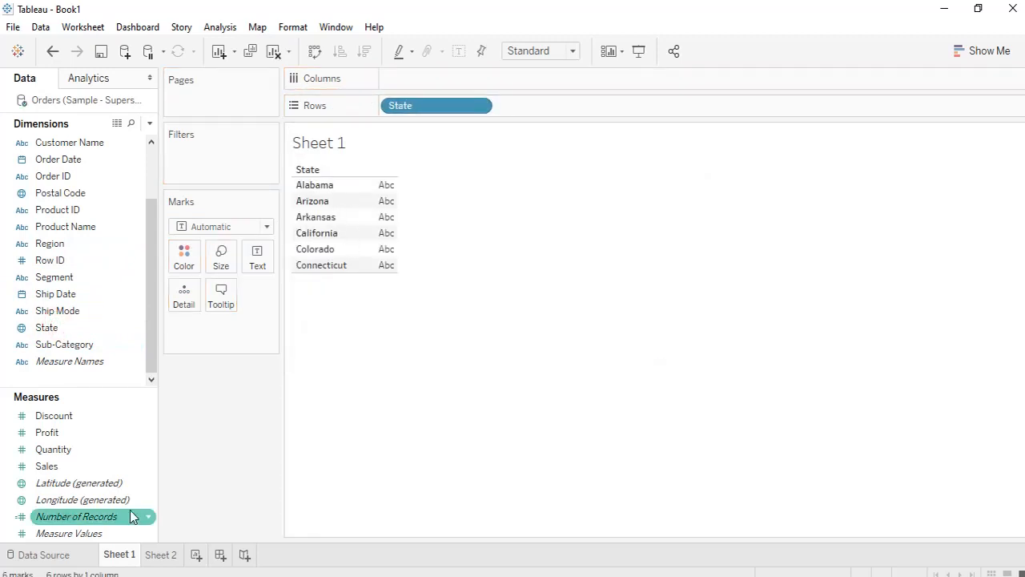
click(49, 555)
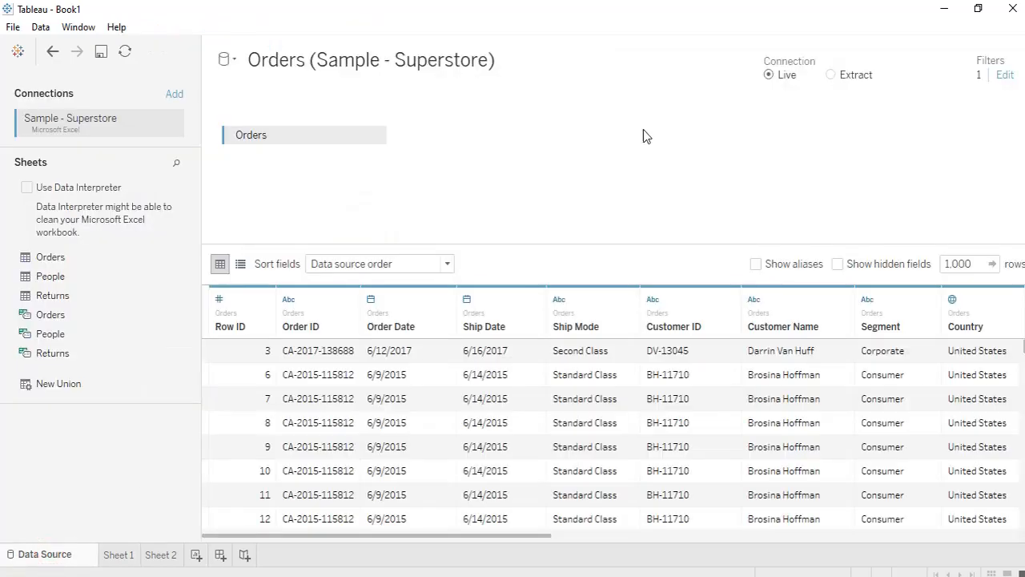
Edit the State data source filter and add florida to its custom value list
click(1006, 75)
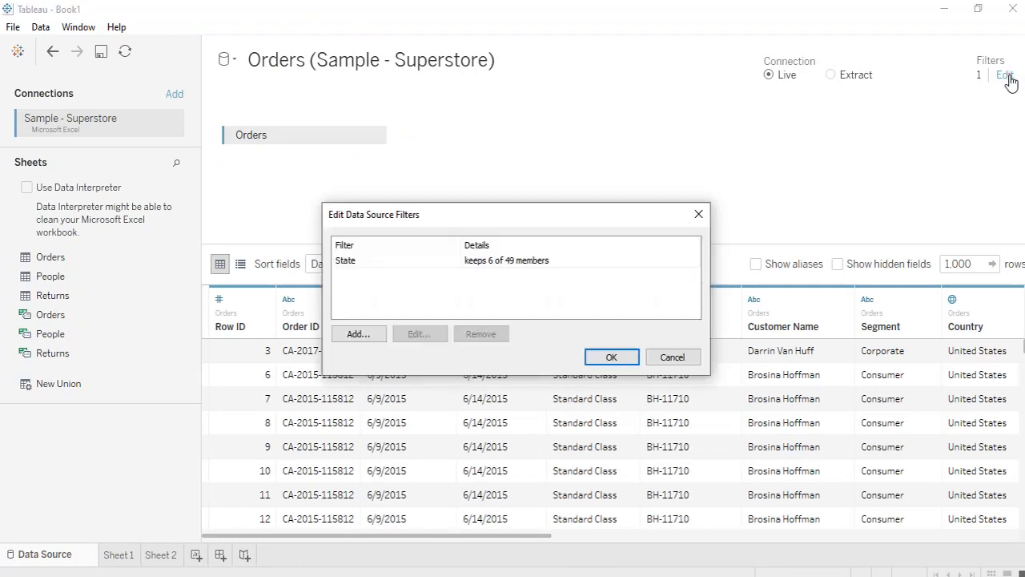
click(521, 263)
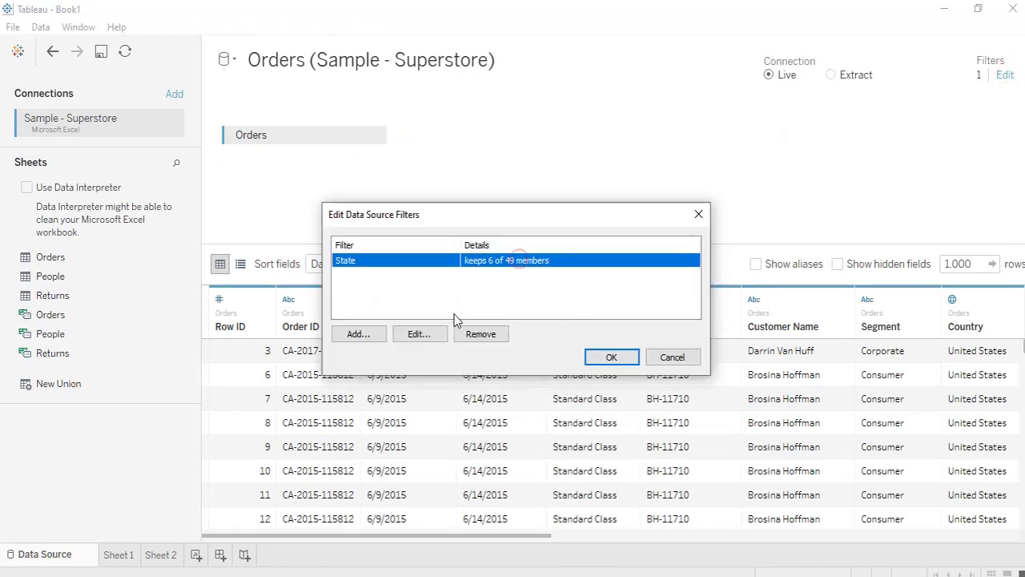
click(419, 334)
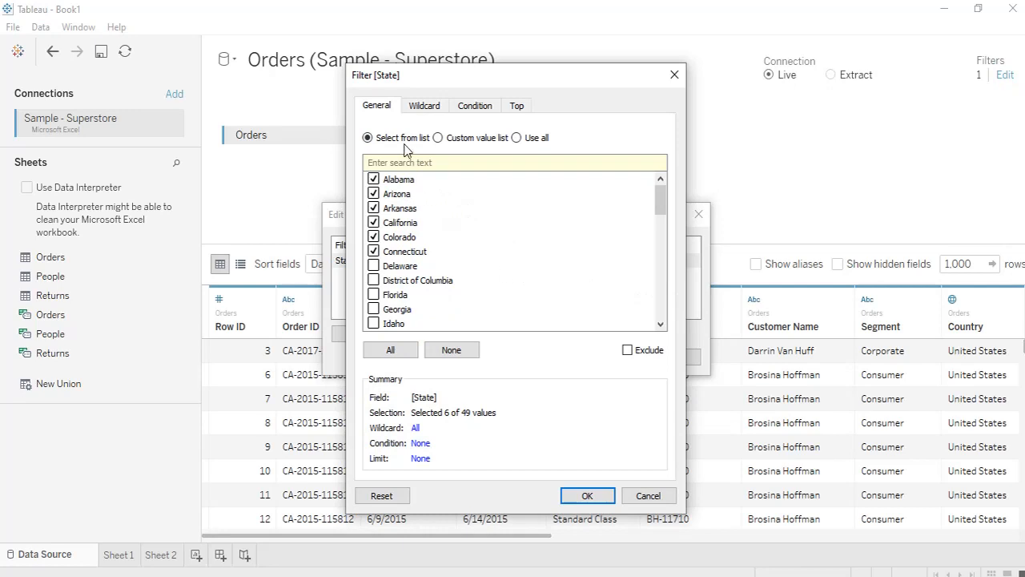
click(437, 138)
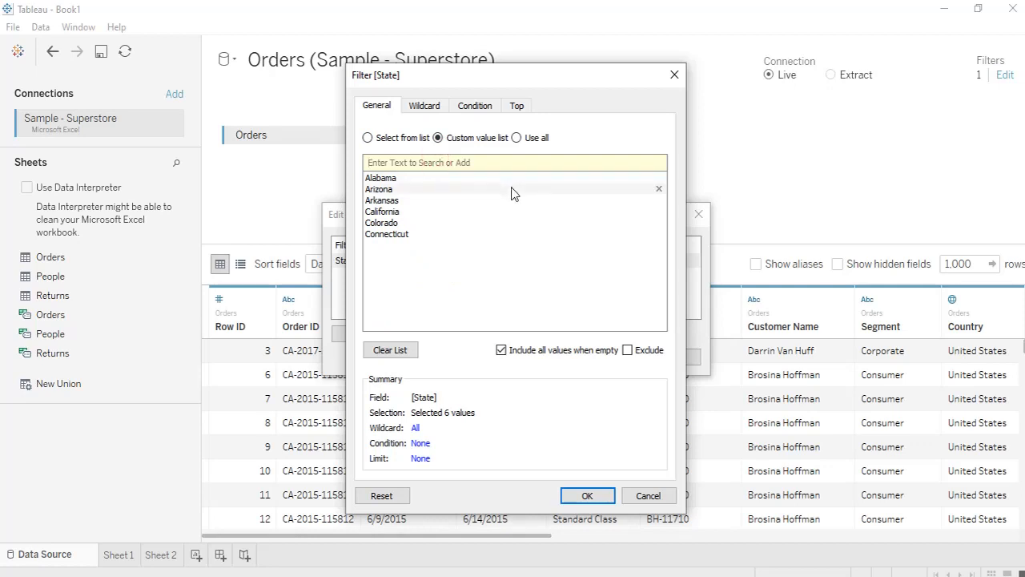
text(florida)
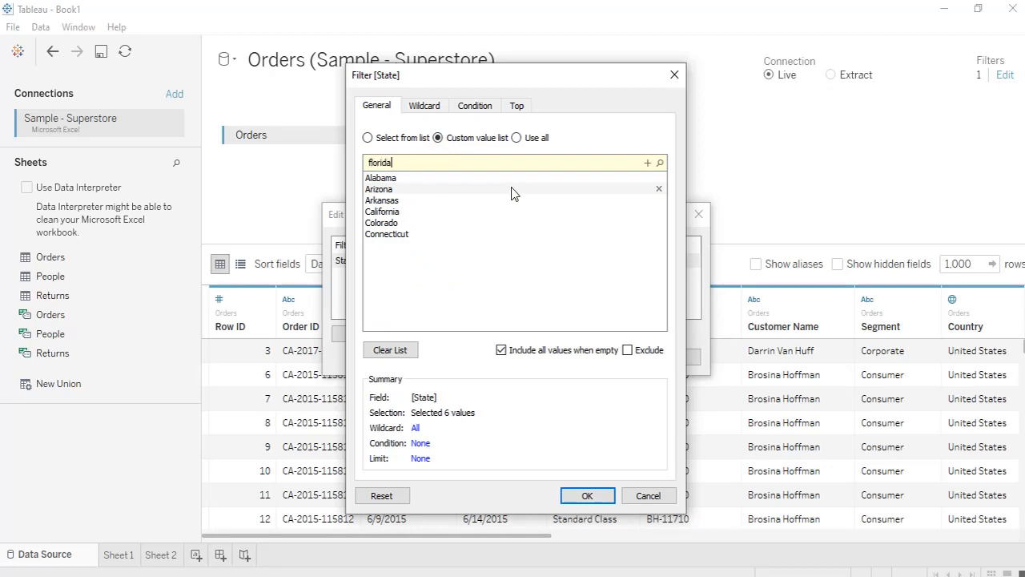
click(647, 163)
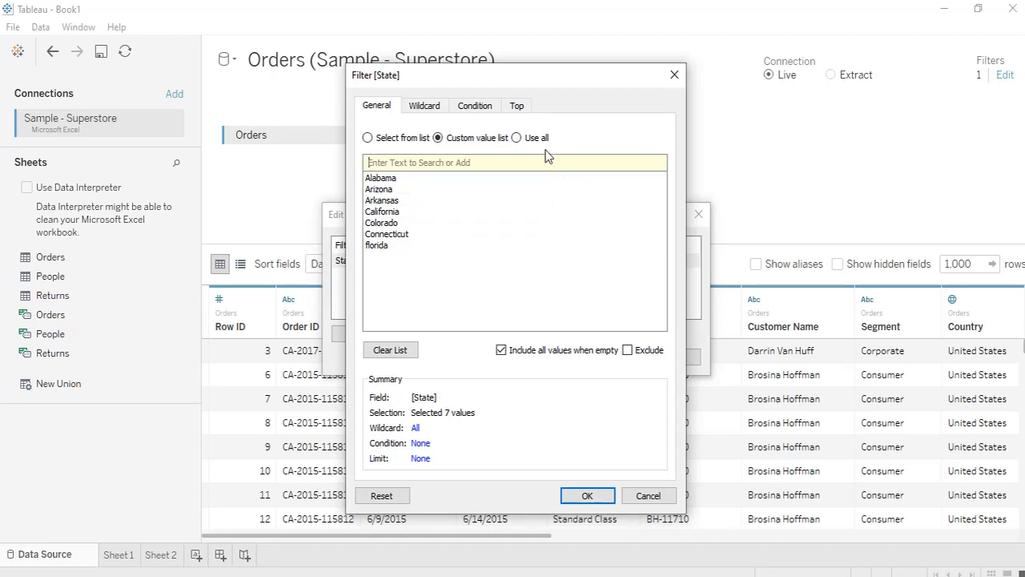
Try the State filter's use-all option, return to list selection, set the checked states to be excluded, and apply the filter
click(517, 138)
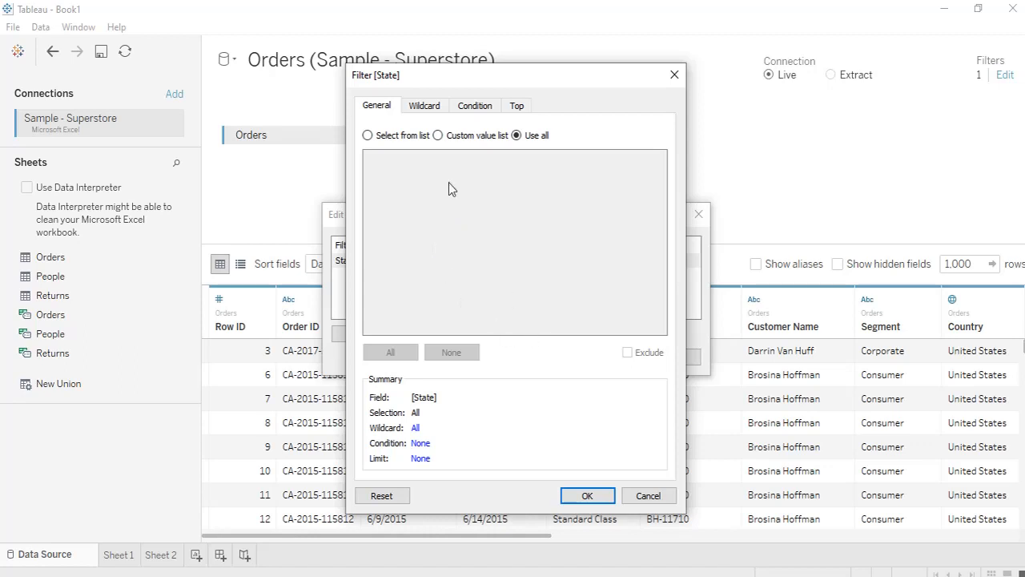
click(369, 137)
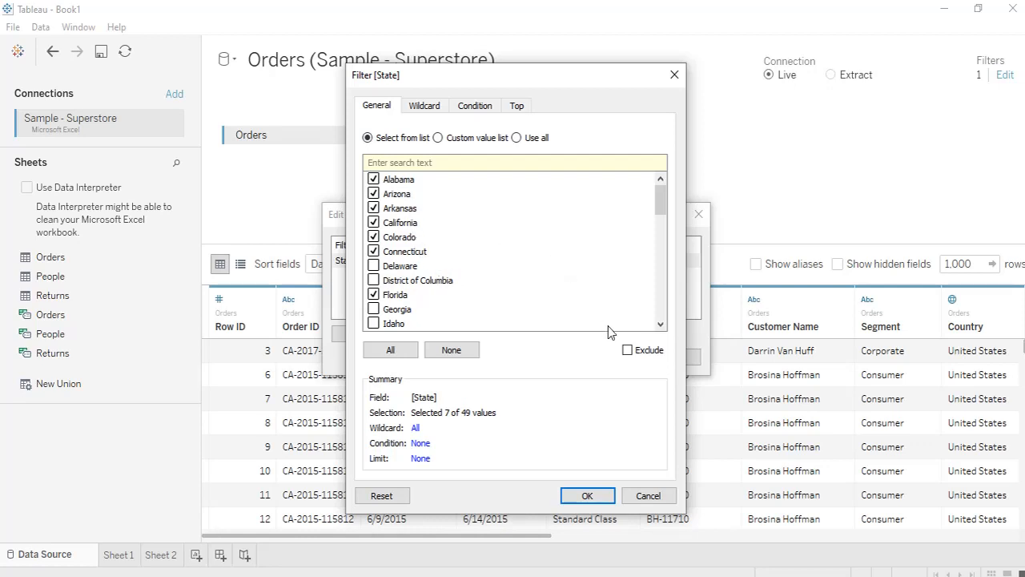
click(628, 351)
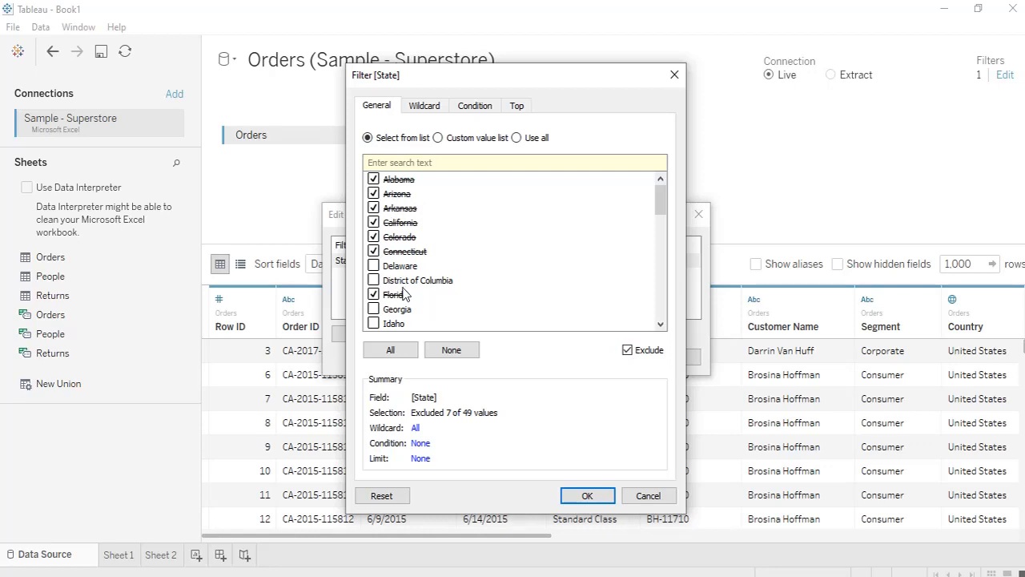
scroll(449, 284, down, 4)
scroll(448, 284, up, 4)
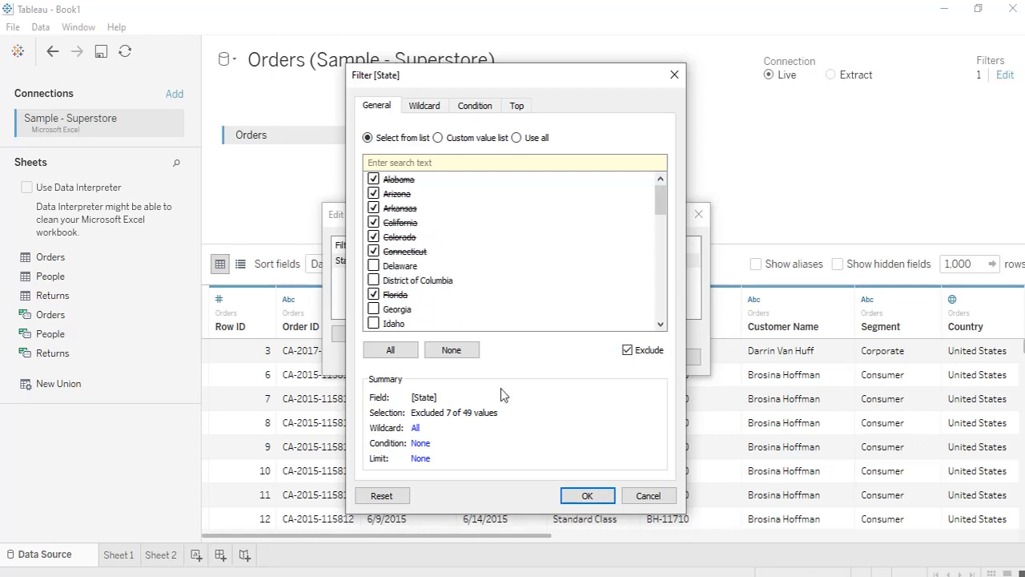
click(588, 496)
click(607, 355)
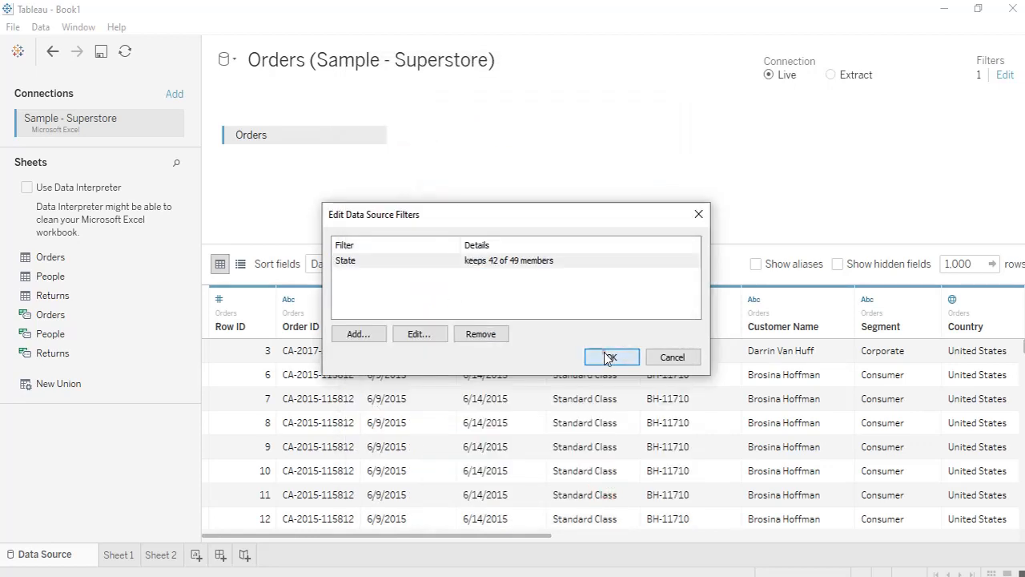
Review the full list of states in Sheet 1 with the exclusion filter applied
click(116, 554)
scroll(398, 291, down, 8)
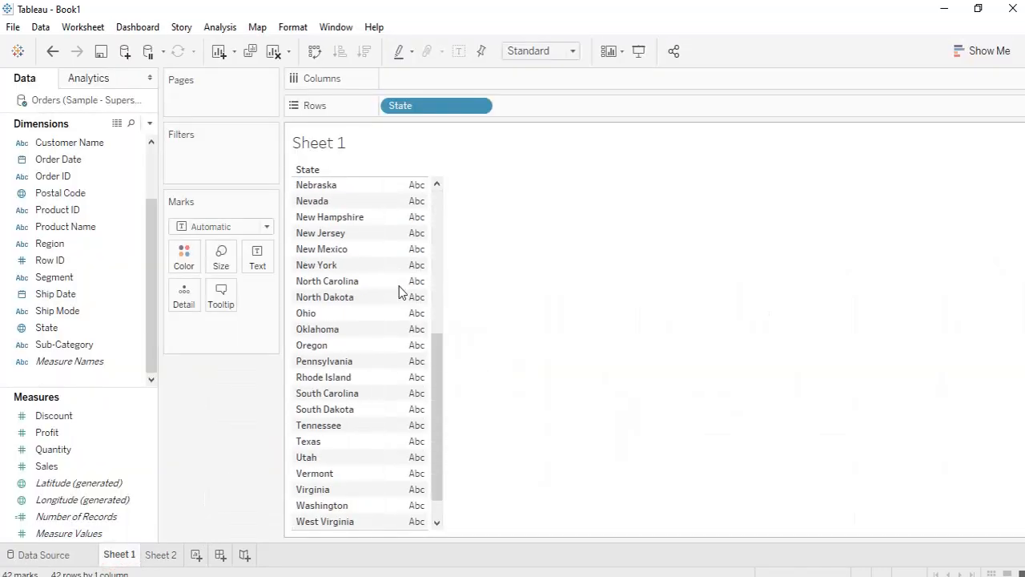
scroll(399, 285, up, 8)
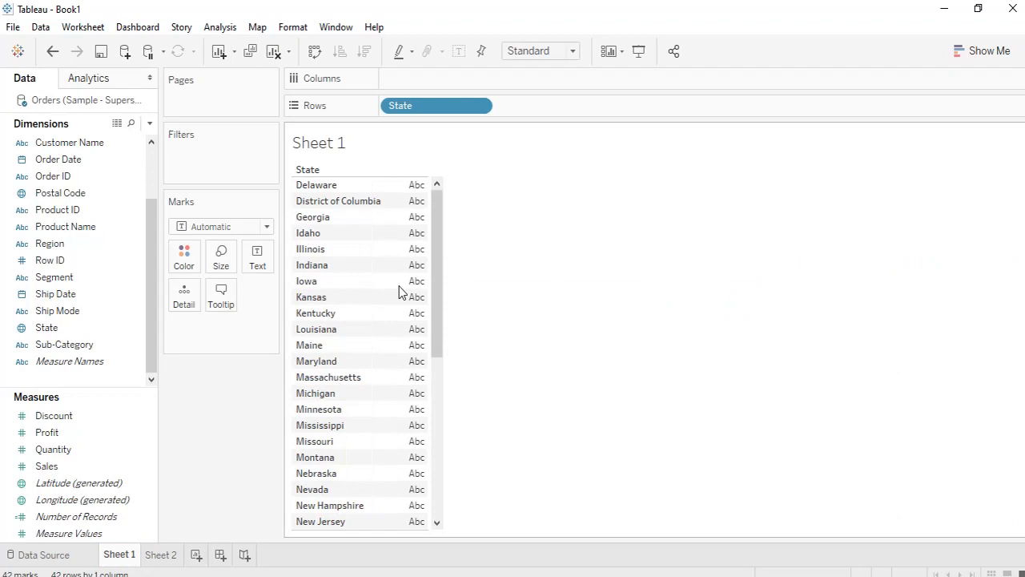
Return to the data source page and open the existing State data source filter for editing
click(63, 555)
click(1004, 75)
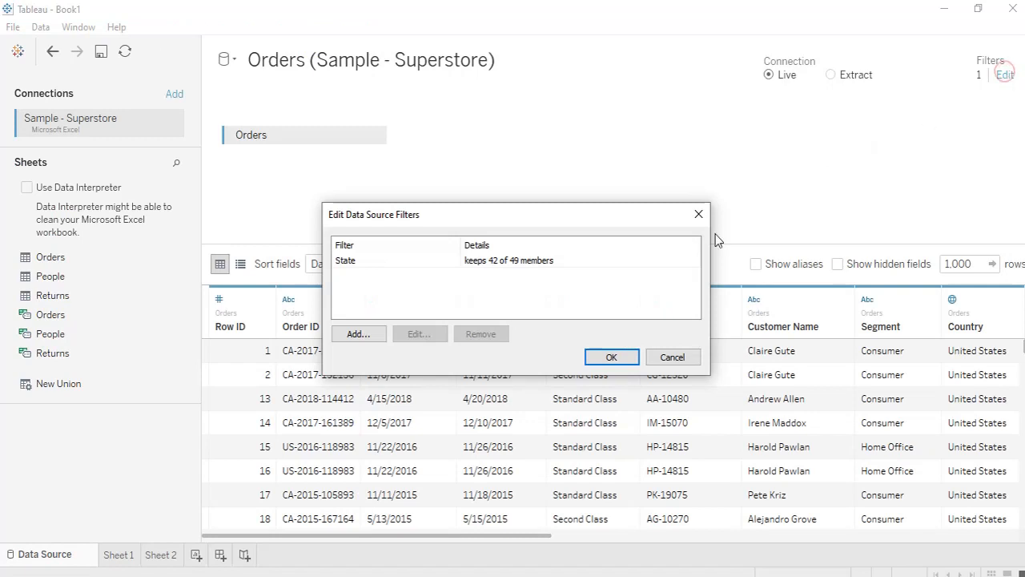
click(534, 261)
click(417, 335)
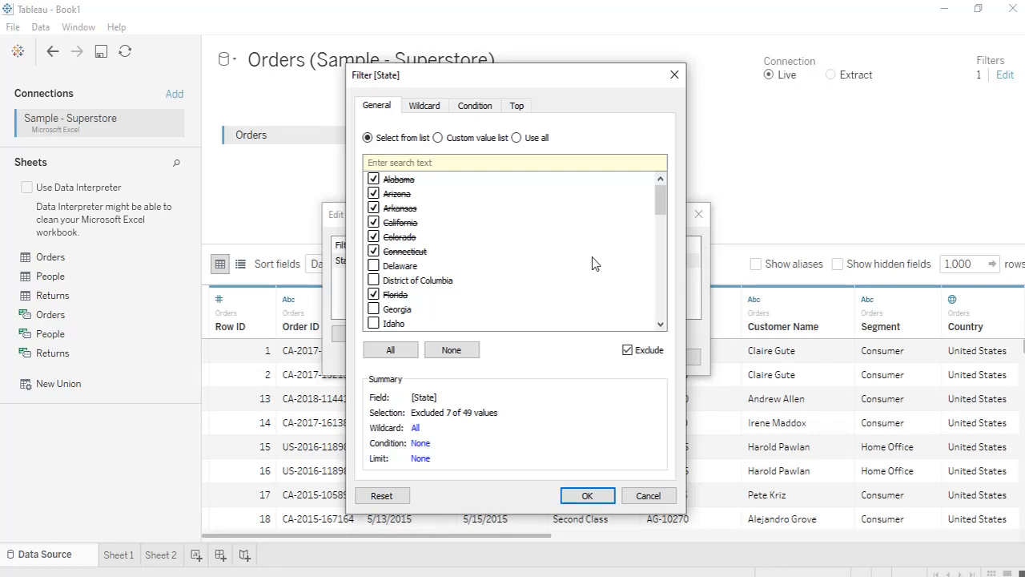
Try wildcard matching on State with the value c as Starts with and Contains, and replace the match value with z
click(425, 106)
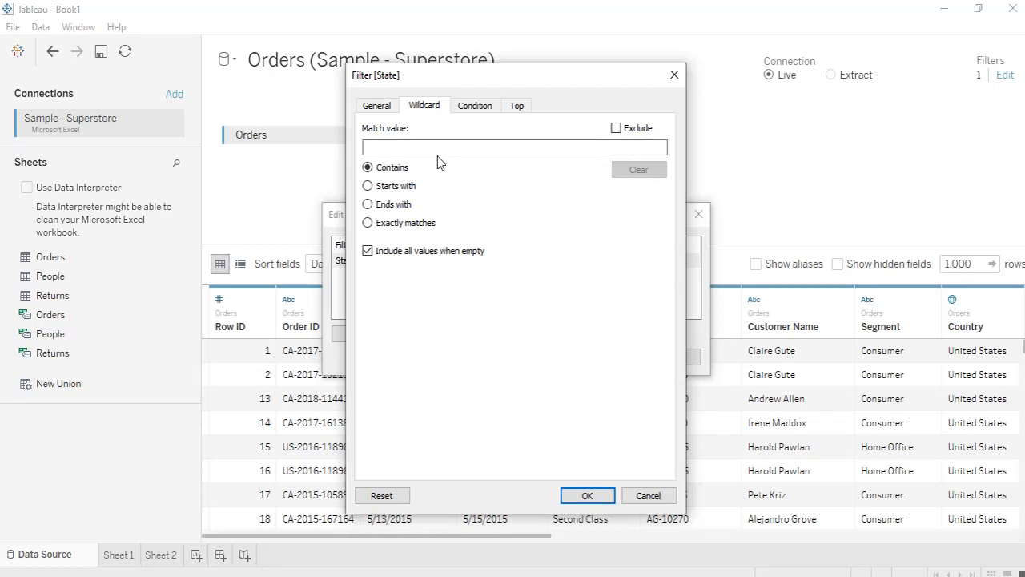
click(437, 151)
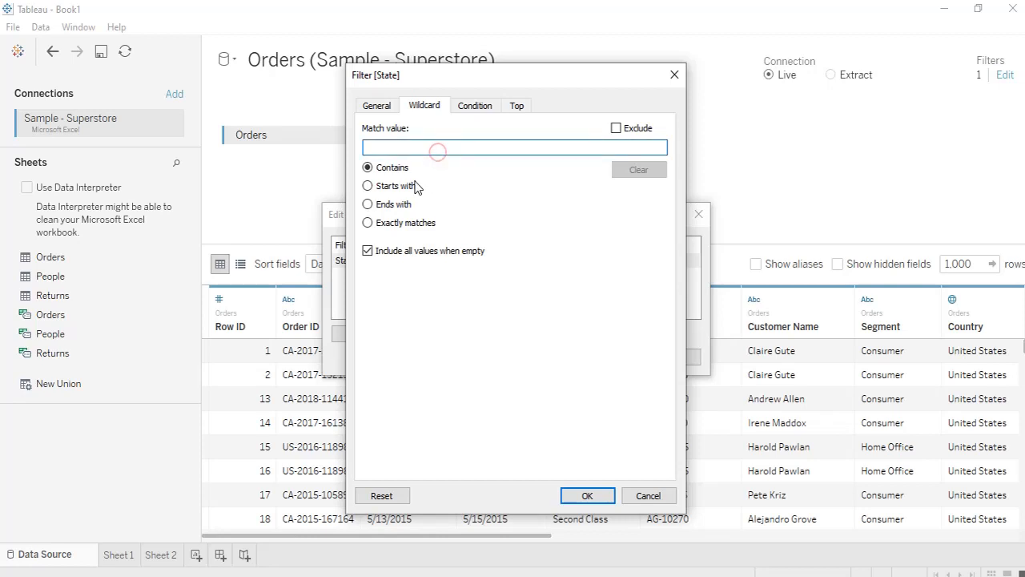
text(c)
click(371, 186)
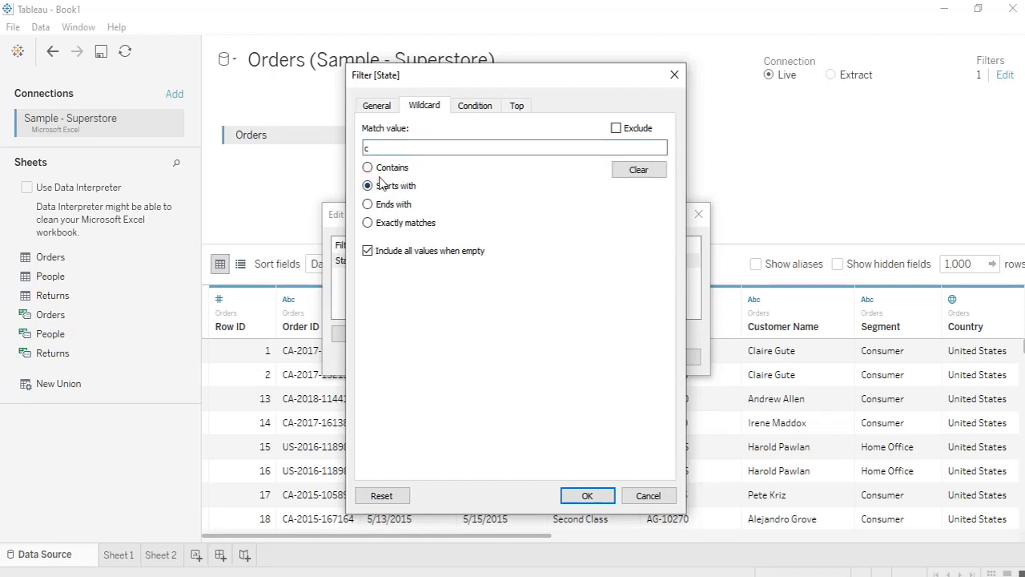
click(368, 168)
click(375, 147)
key(BackSpace)
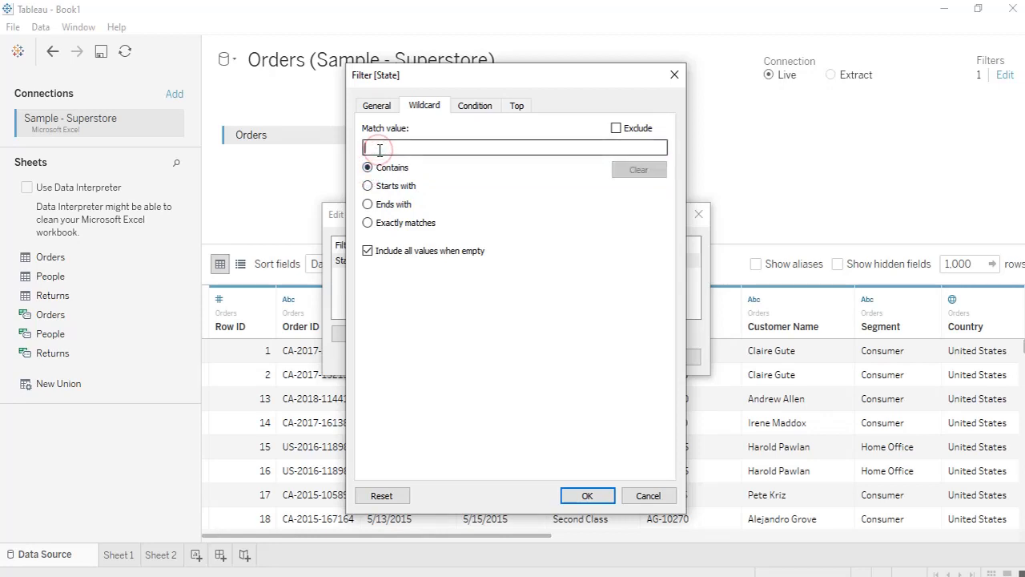
text(z)
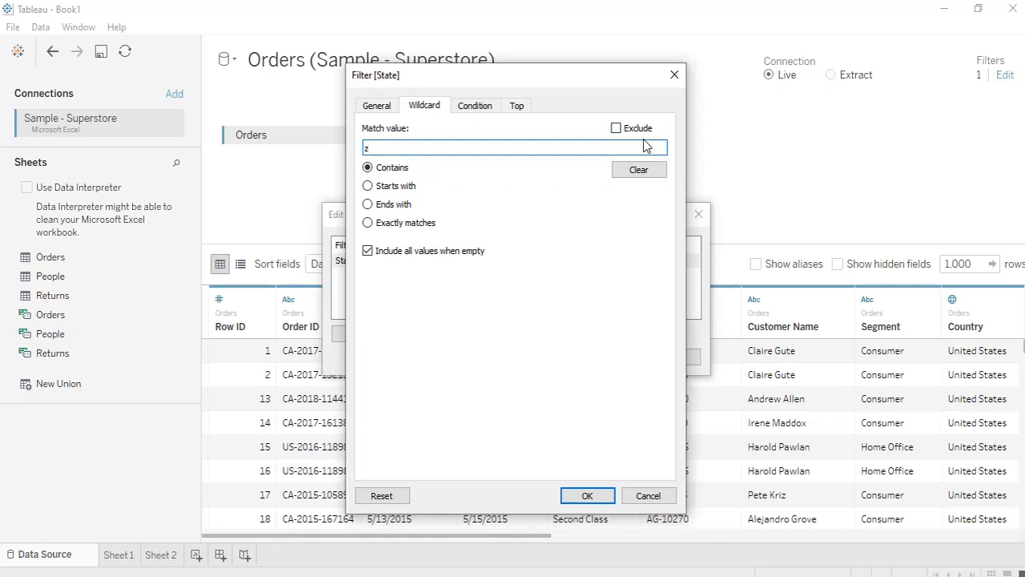
Try the Ends with and Exactly matches wildcard options, and clear the match value
click(368, 205)
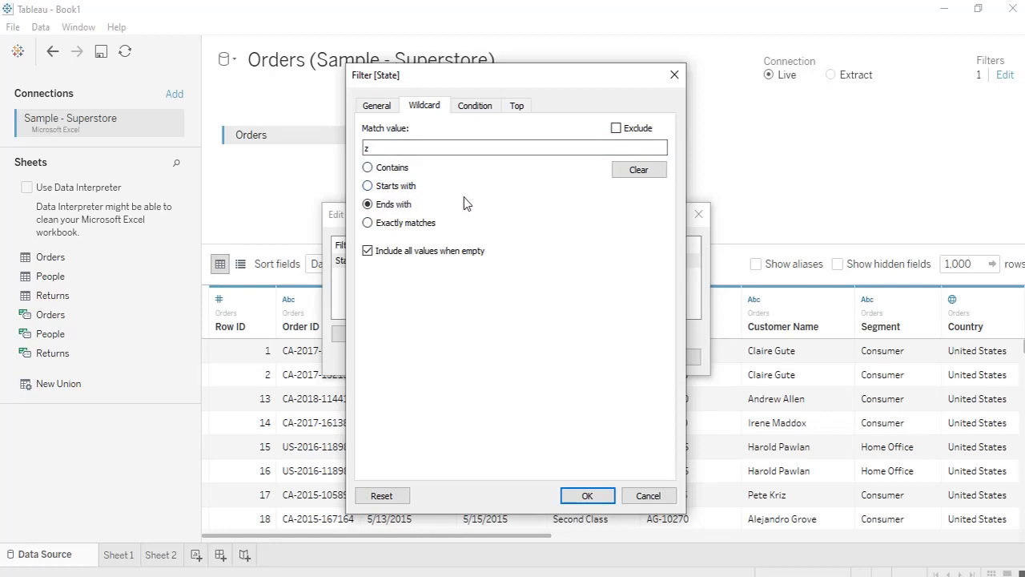
click(369, 224)
click(387, 148)
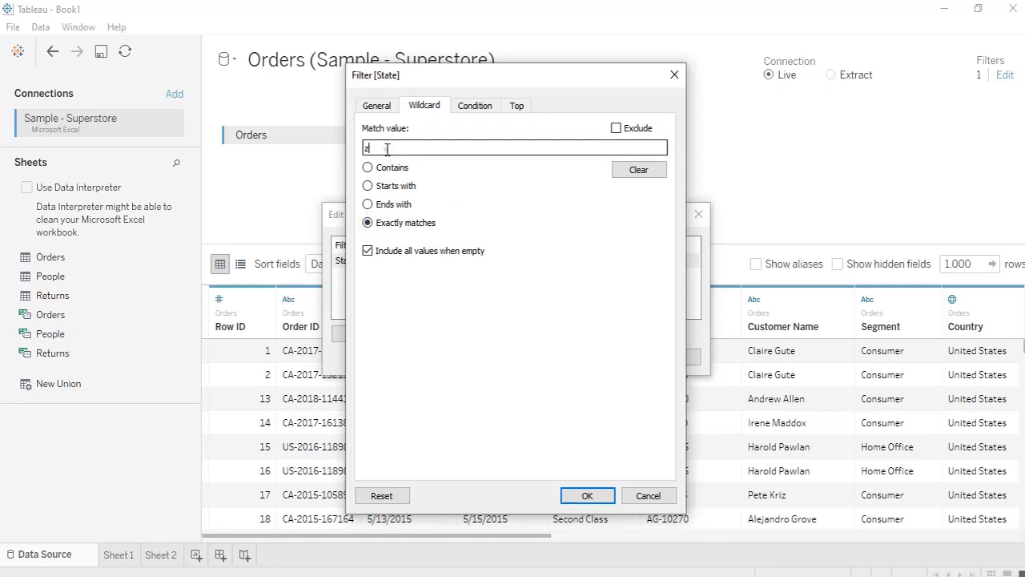
key(BackSpace)
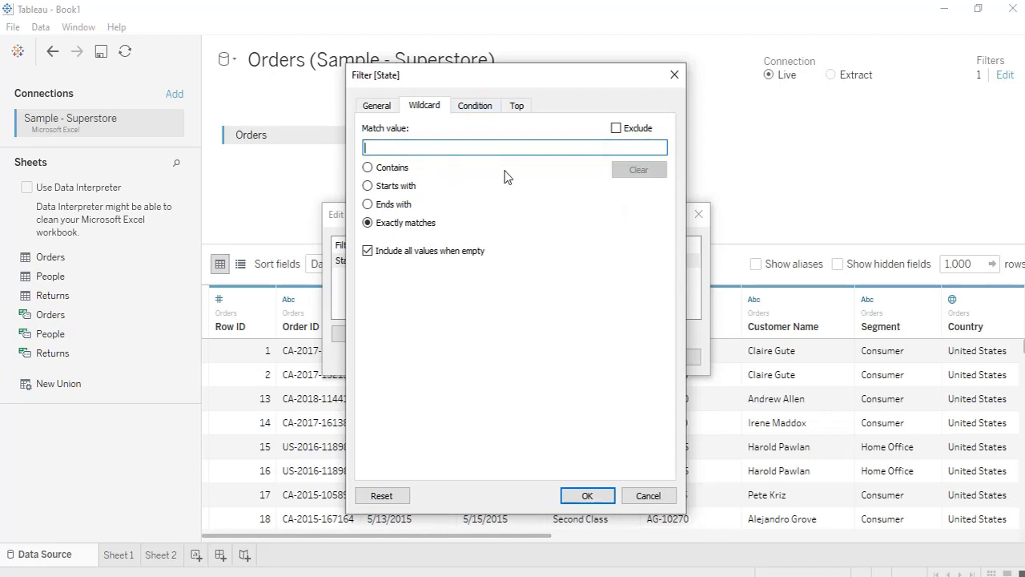
Try a by-field condition on the State filter using the State field, and look through its aggregation options
click(476, 110)
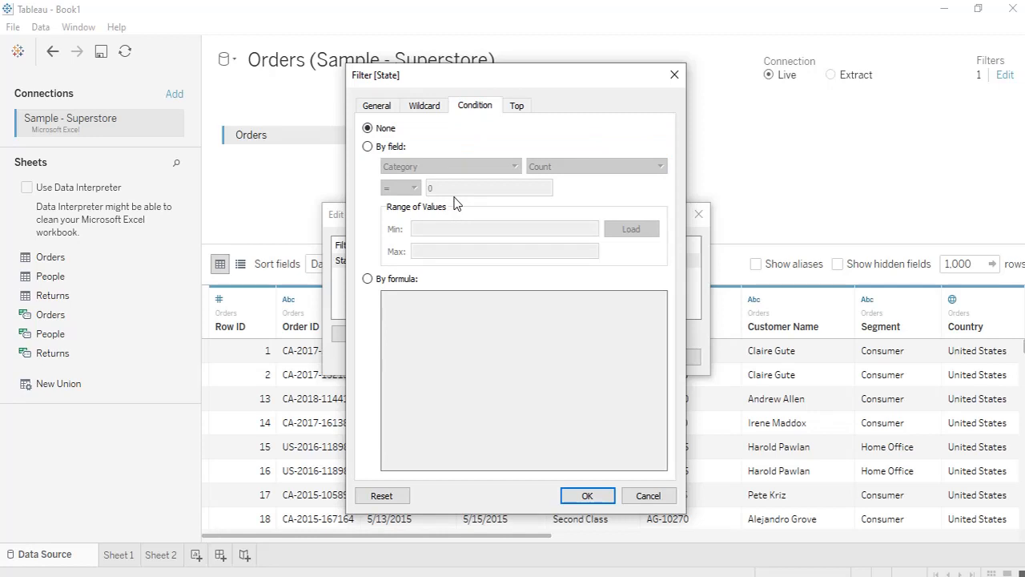
click(368, 147)
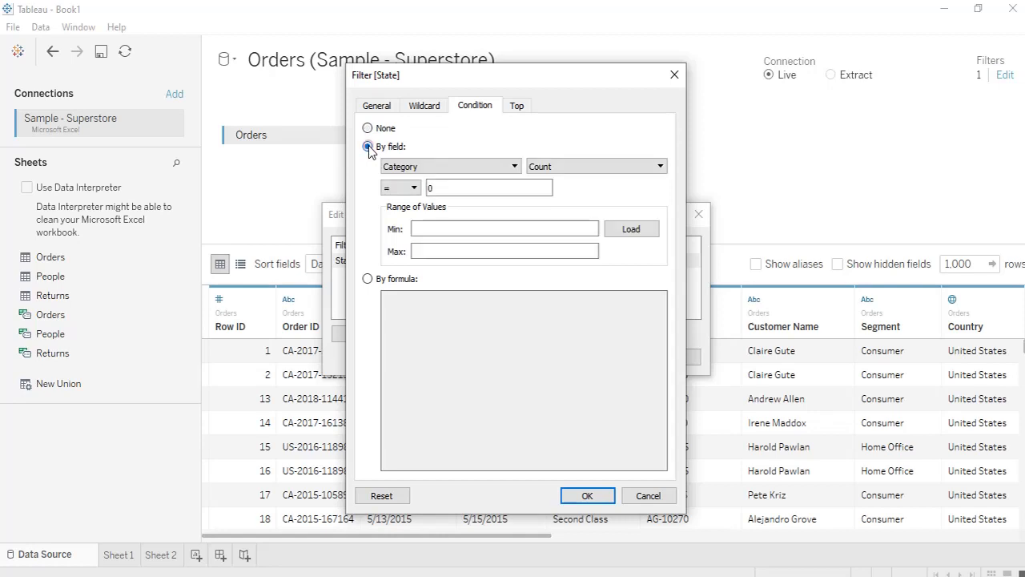
click(512, 166)
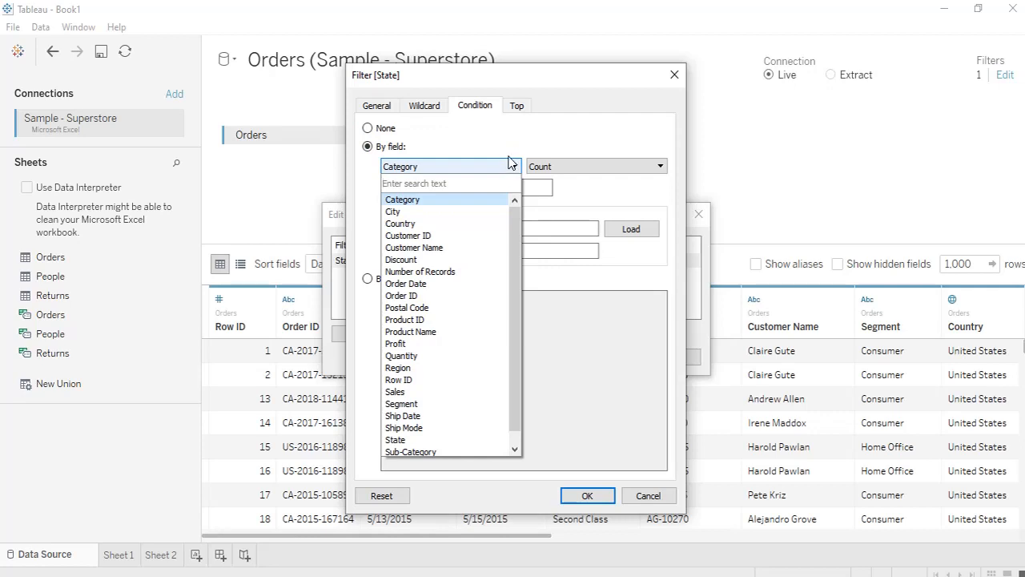
click(417, 441)
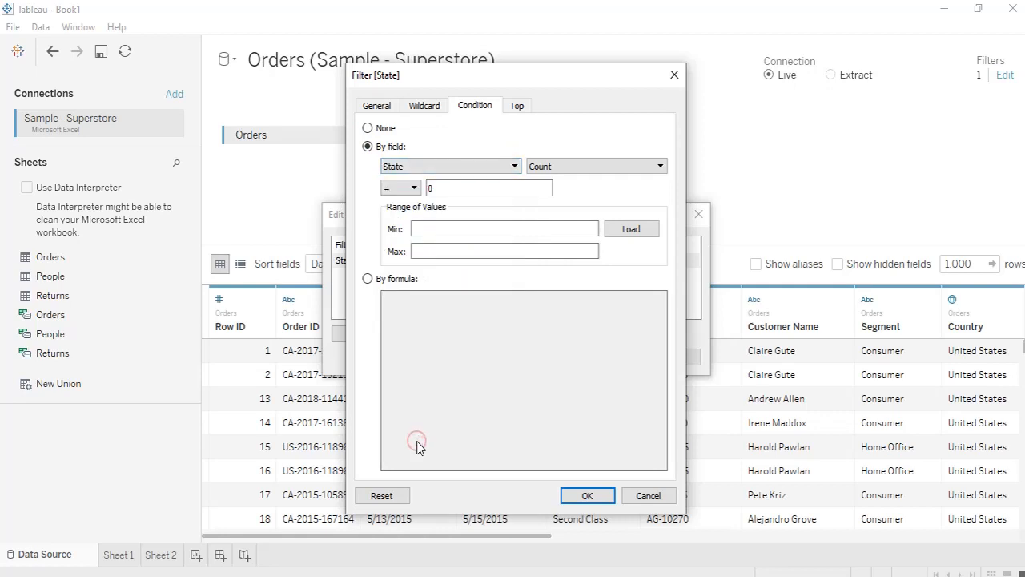
click(648, 167)
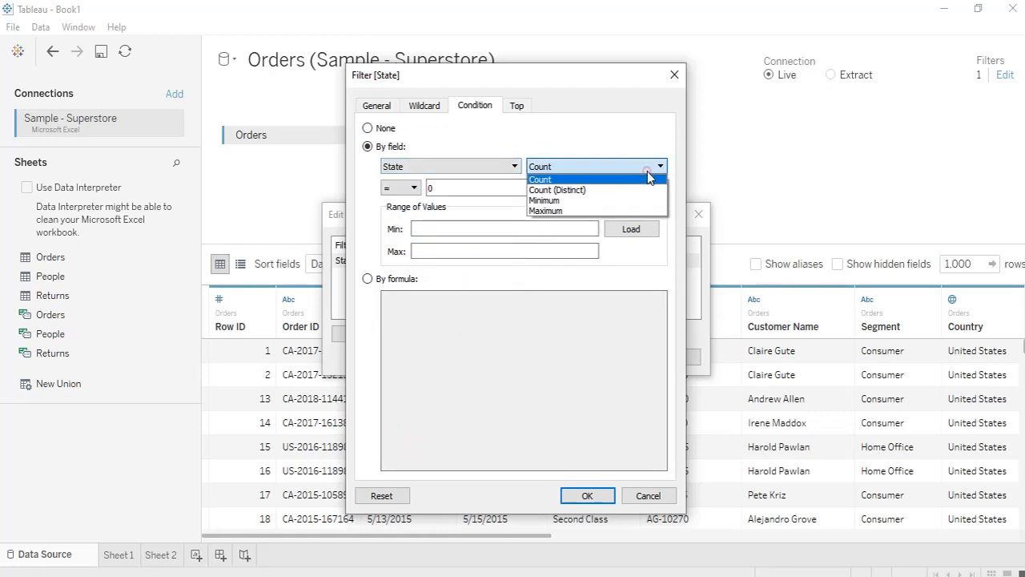
click(572, 141)
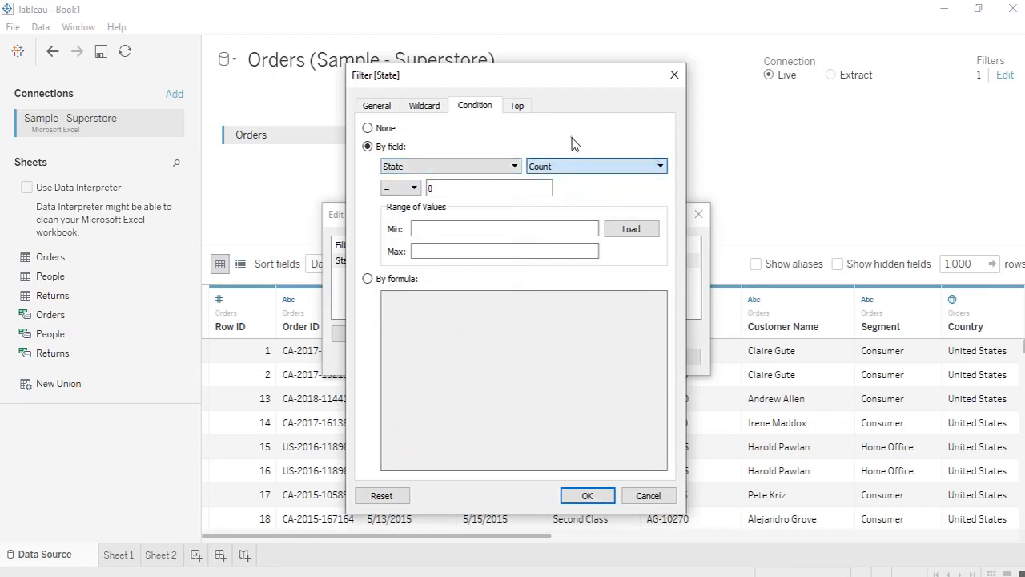
Set the by-field condition to keep states whose sum of Sales is greater than 10,000
click(514, 166)
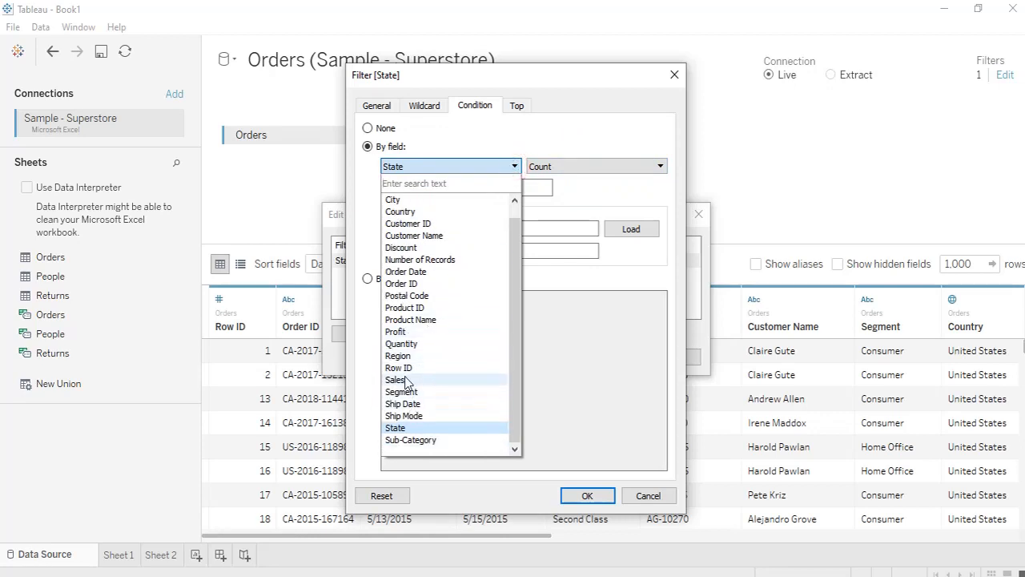
click(405, 378)
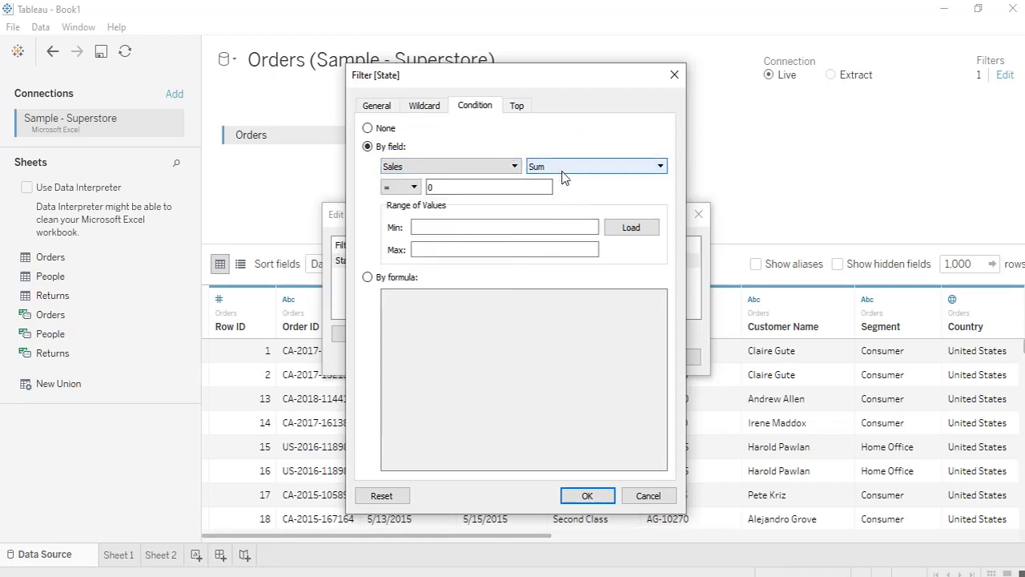
double_click(463, 187)
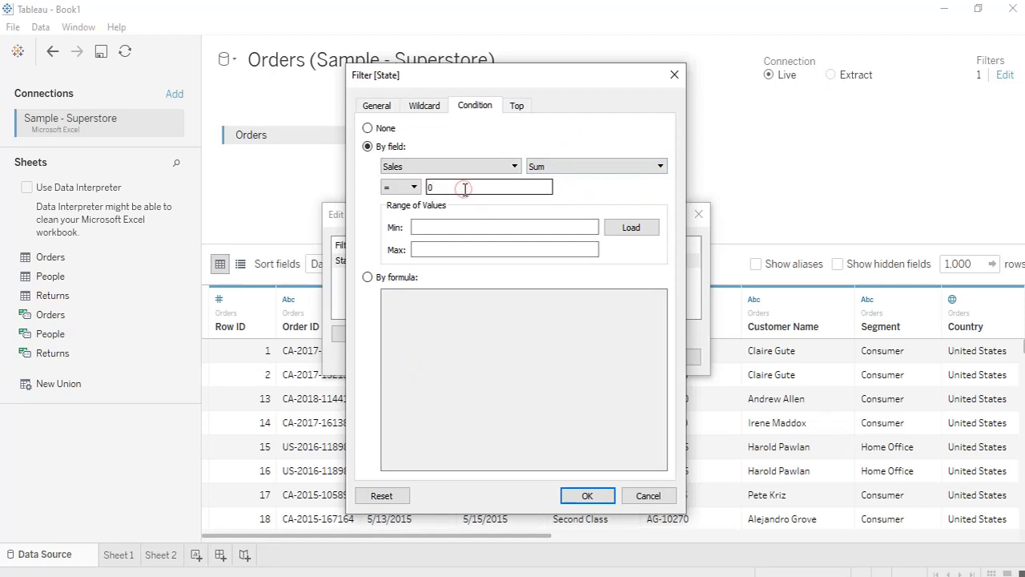
key(BackSpace)
text(0000)
click(413, 187)
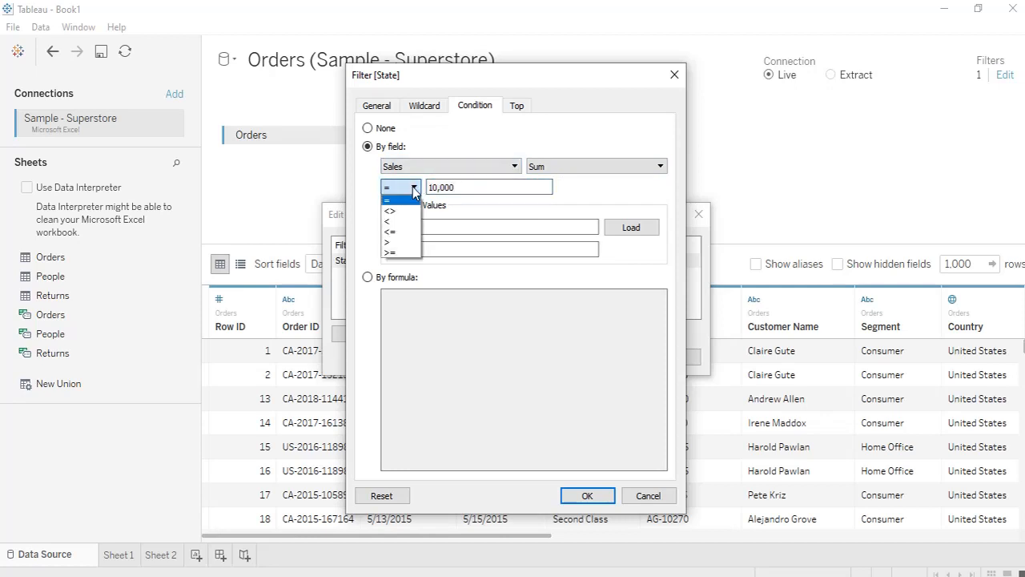
click(401, 242)
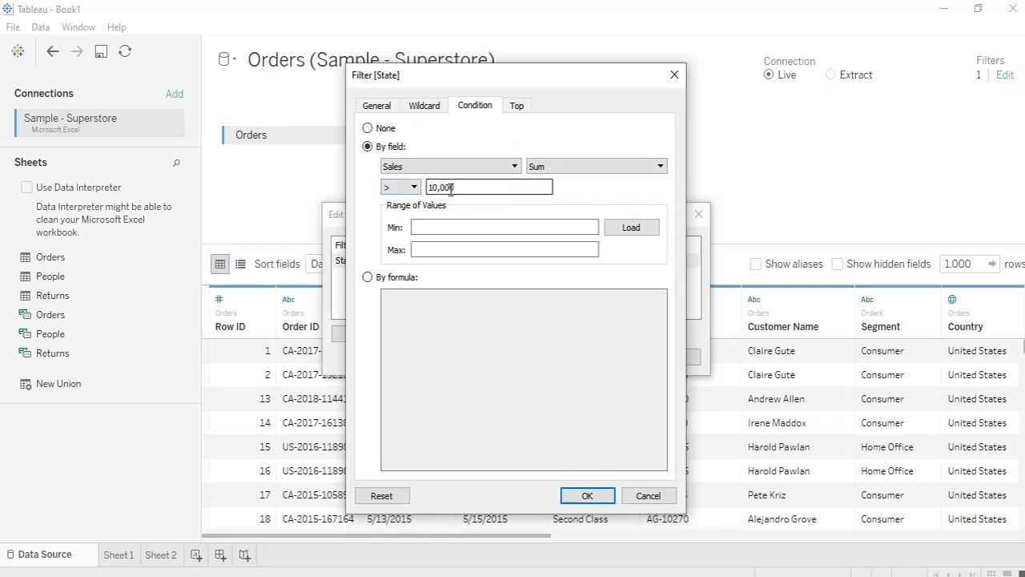
Load the range of values for summed Sales and look over the other fields available for the condition
click(620, 228)
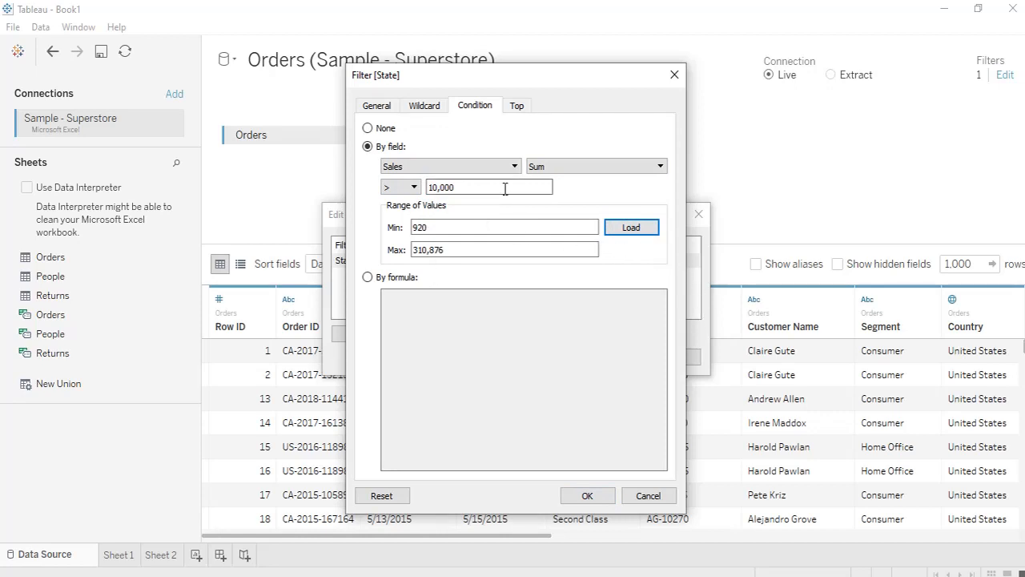
click(515, 166)
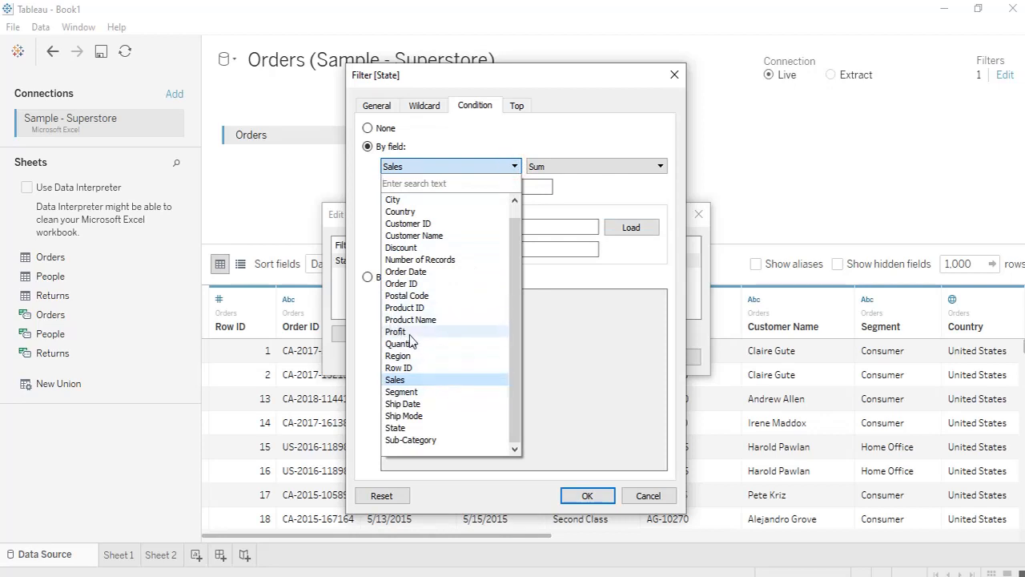
click(593, 140)
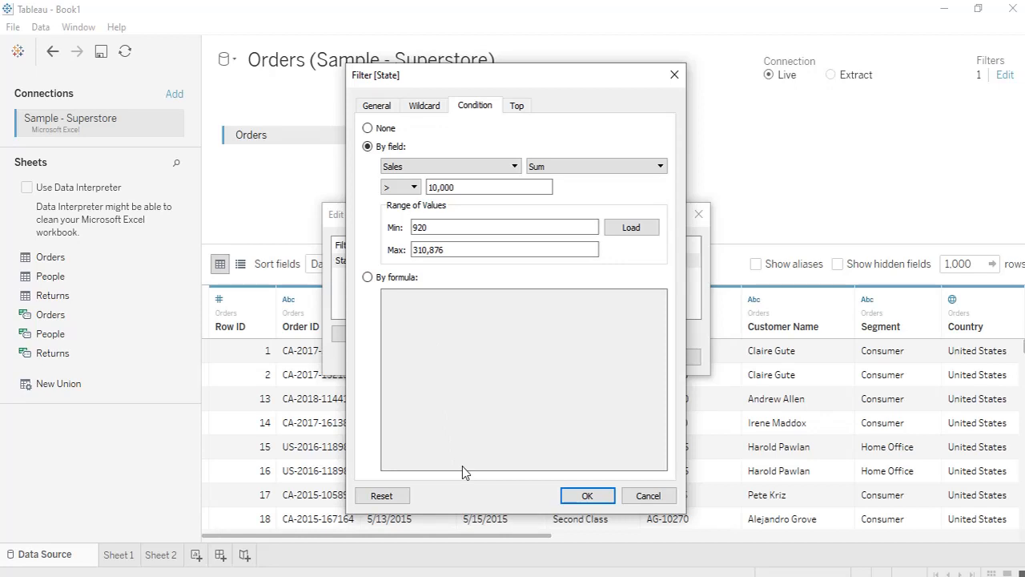
Switch the State filter condition to By formula and enter [Sales]/[Profit] >10
click(366, 280)
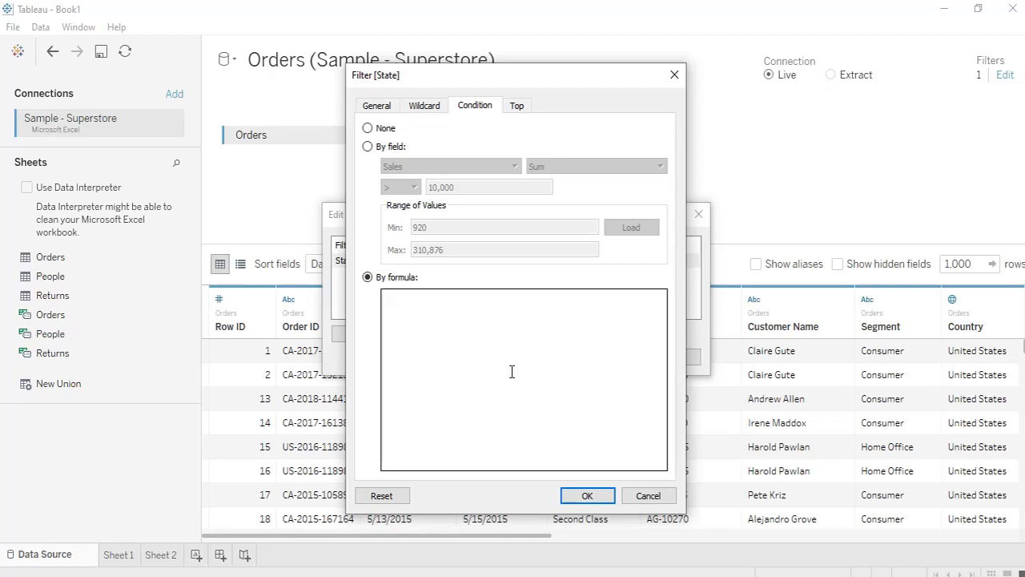
text(sales)
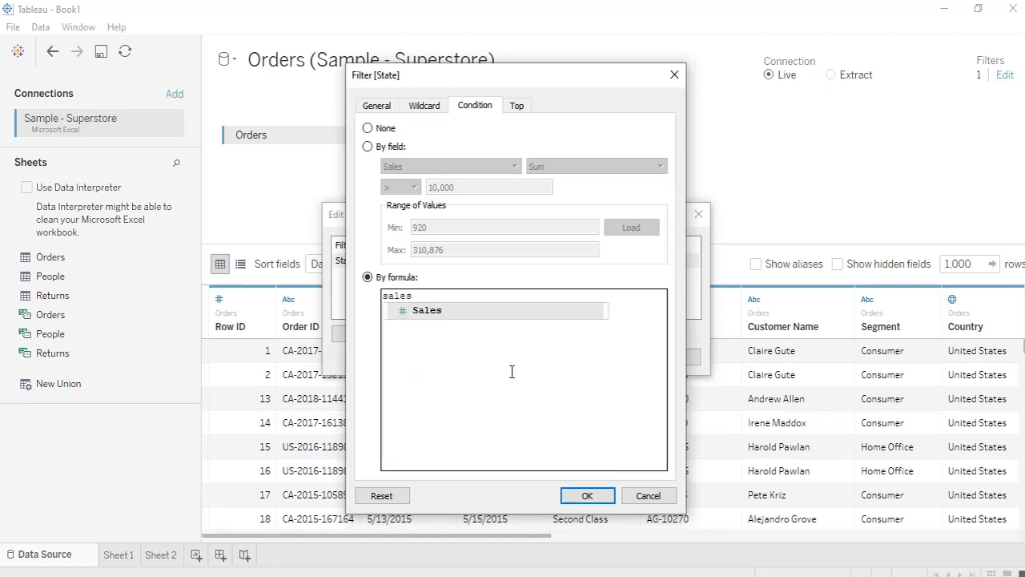
key(Return)
text(/pro)
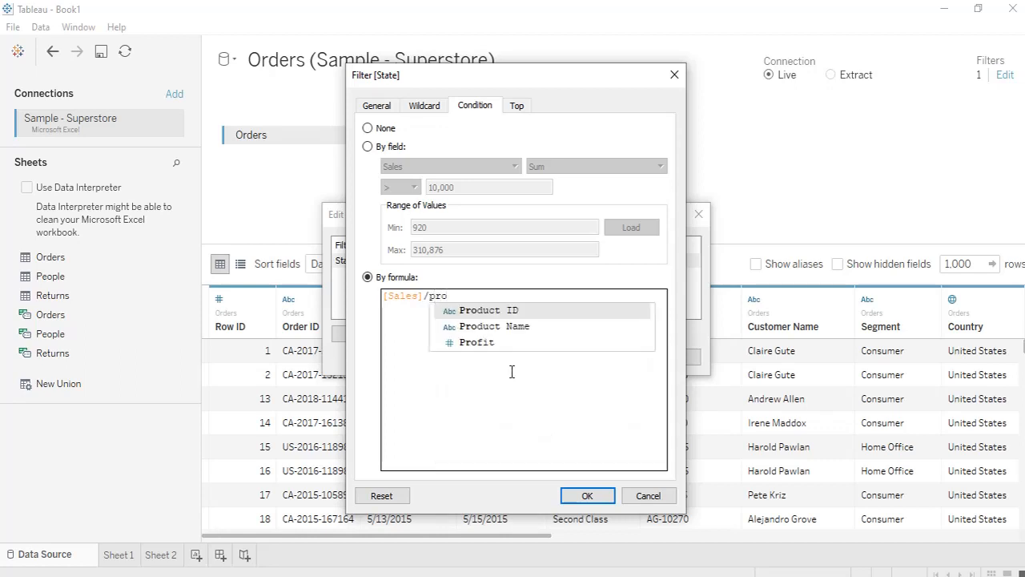
key(Down)
key(Down)
key(Return)
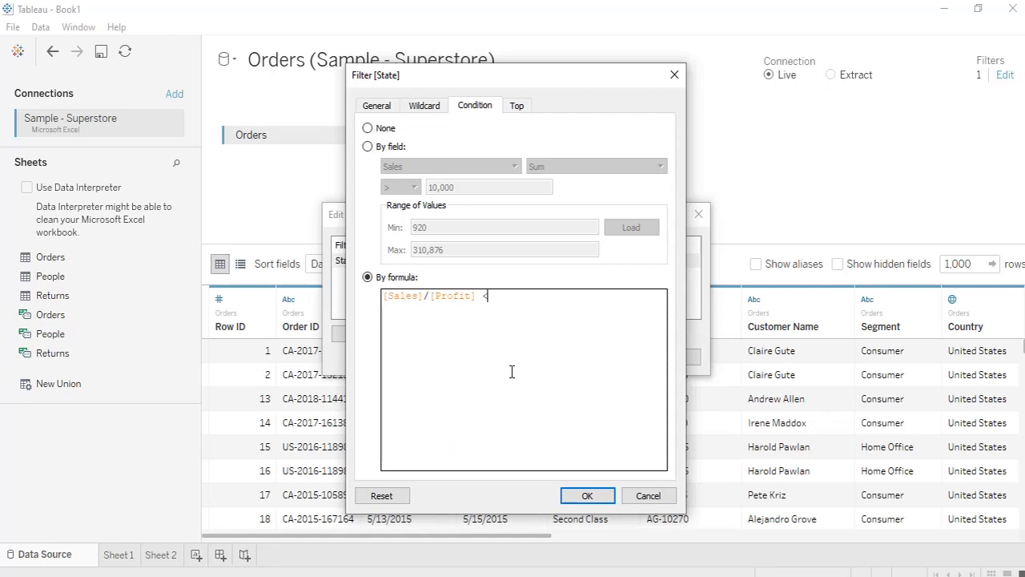
key(BackSpace)
key(BackSpace)
text(>10)
Wrap the Profit field in the condition formula in a sum aggregation, as sum([Profit])
key(Left)
key(Left)
key(Left)
key(Left)
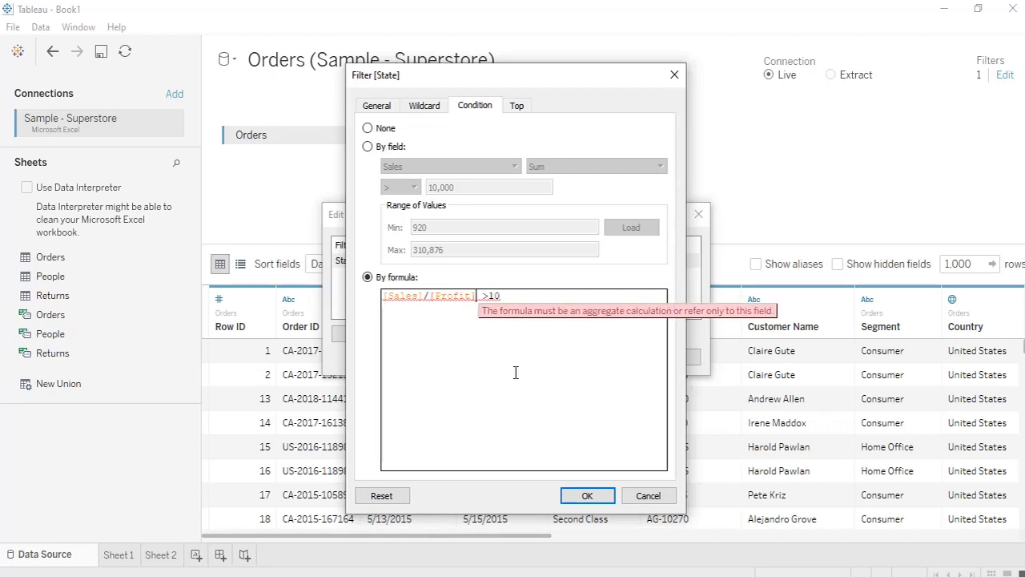
text())
key(Left)
key(Left)
key(Left)
key(Left)
key(Left)
key(Left)
key(Left)
key(Left)
key(Left)
key(Left)
key(Left)
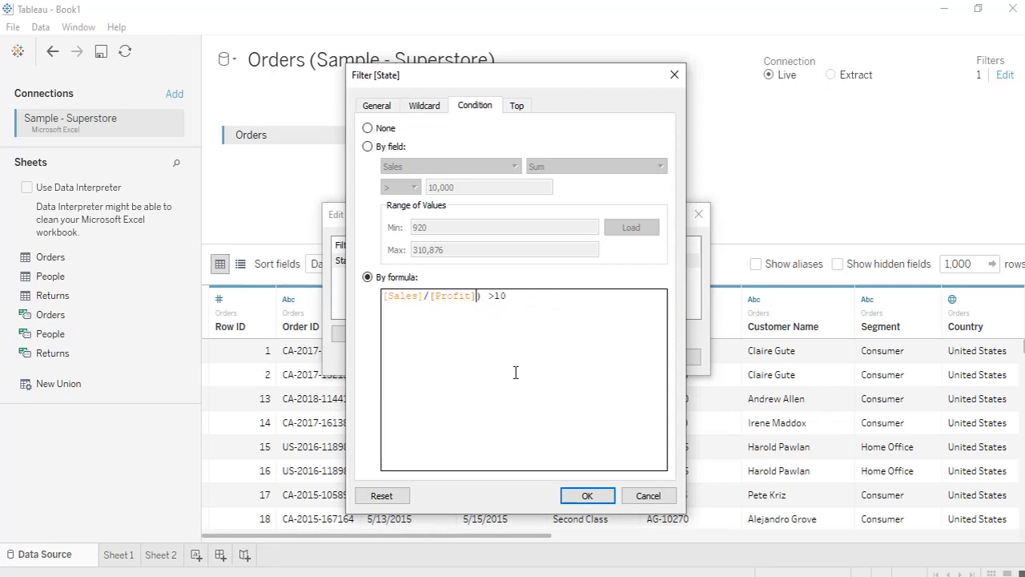
key(Right)
text(()
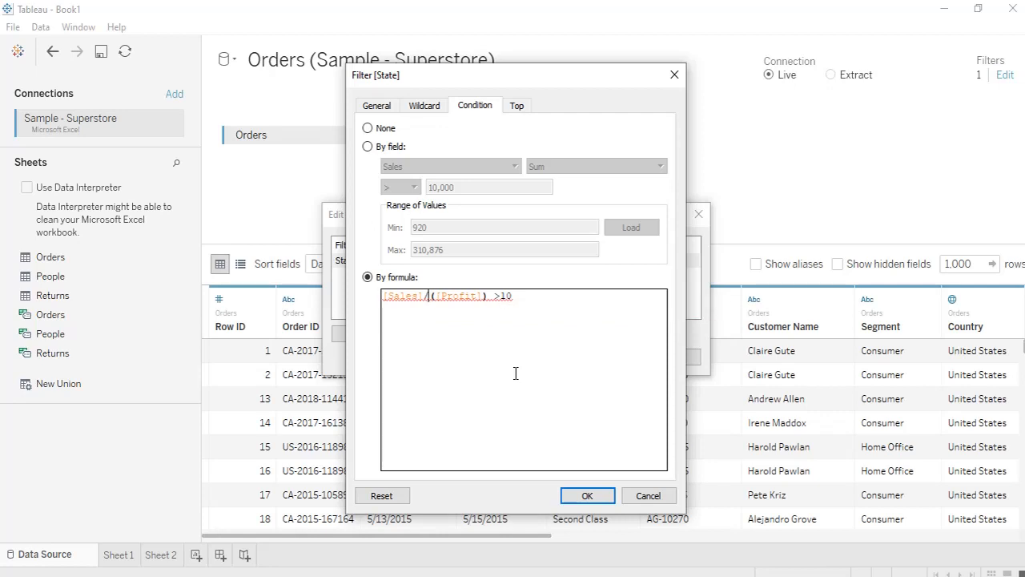
text(sum)
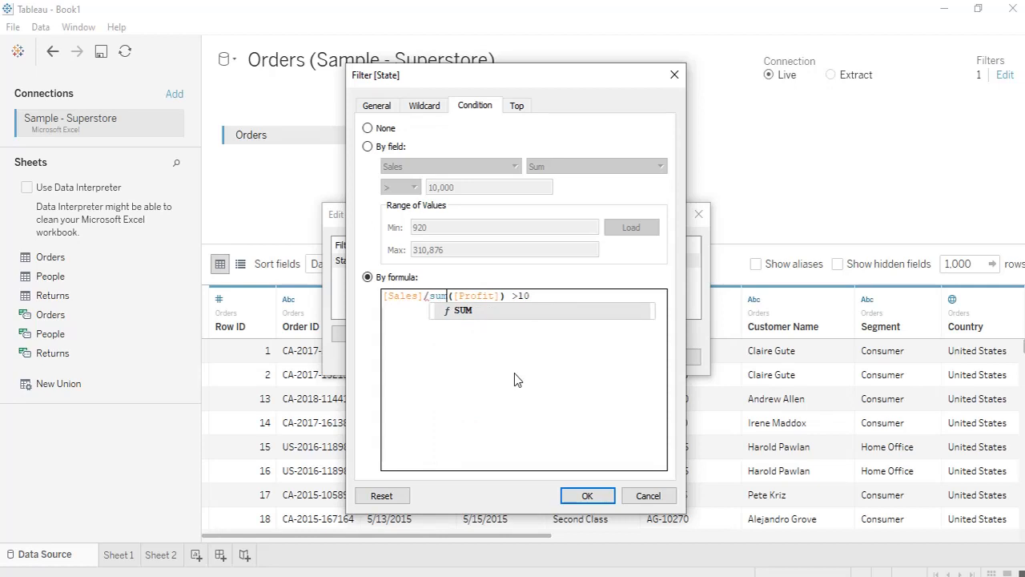
Wrap the Sales field in a sum as well, so the condition formula reads sum([Sales])/sum([Profit]) >10
key(Left)
key(Left)
key(Left)
key(Left)
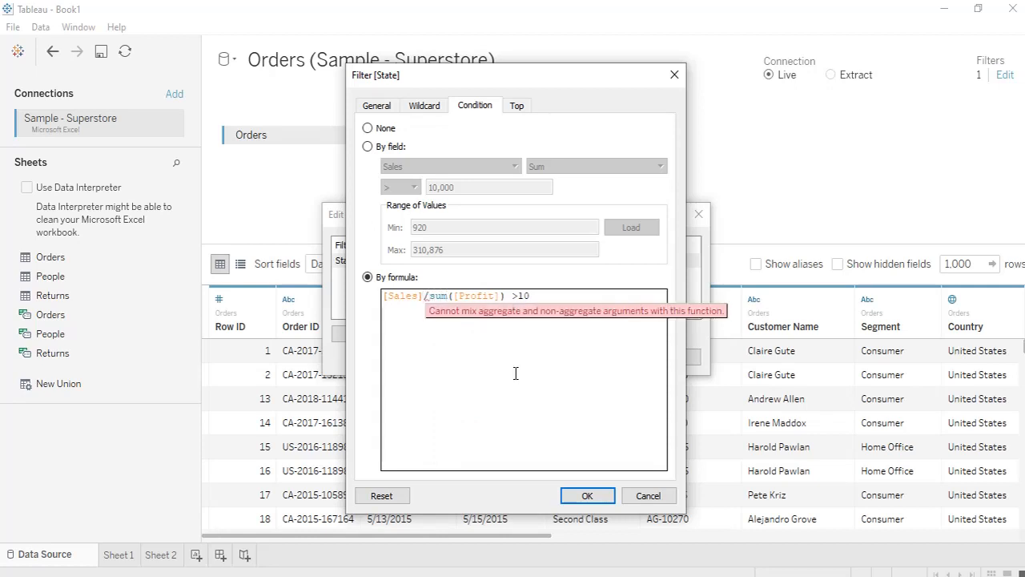
text())
key(Left)
key(Left)
key(Left)
key(Left)
key(Left)
key(Left)
key(Left)
key(Left)
text(sum()
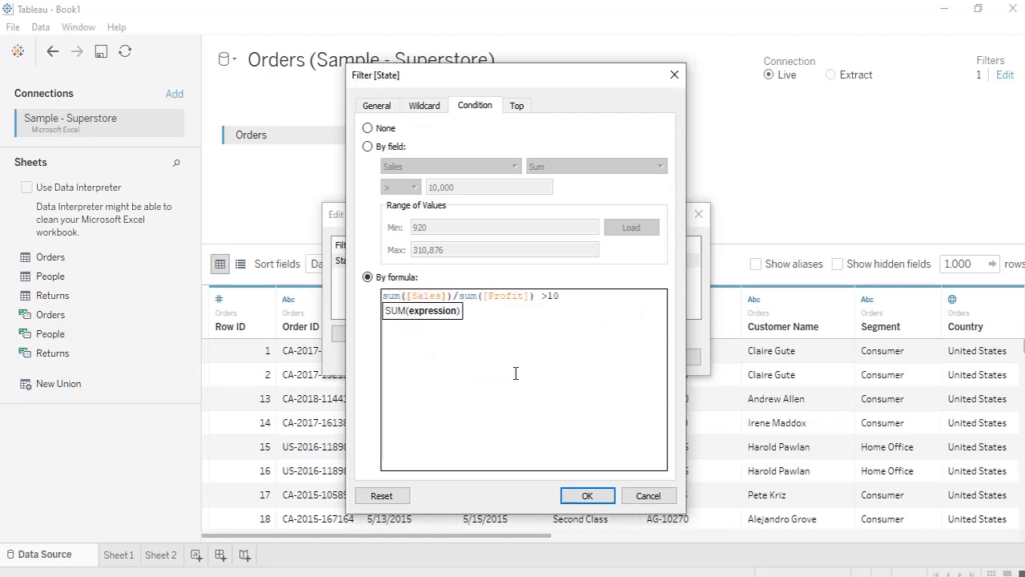
click(569, 351)
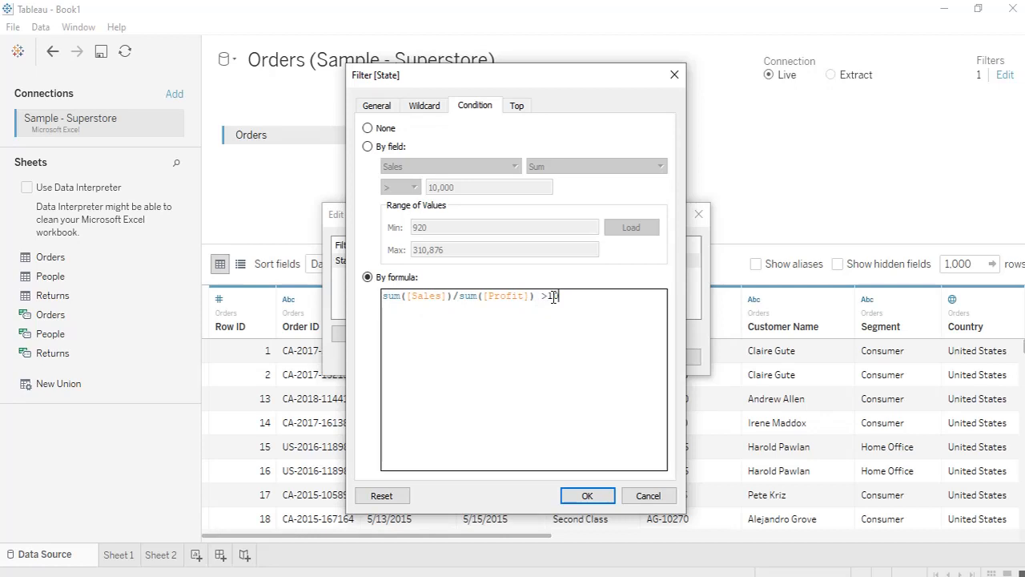
Limit the State filter by field to the top 10 by the sum of Sales
drag(562, 298, 535, 297)
click(515, 109)
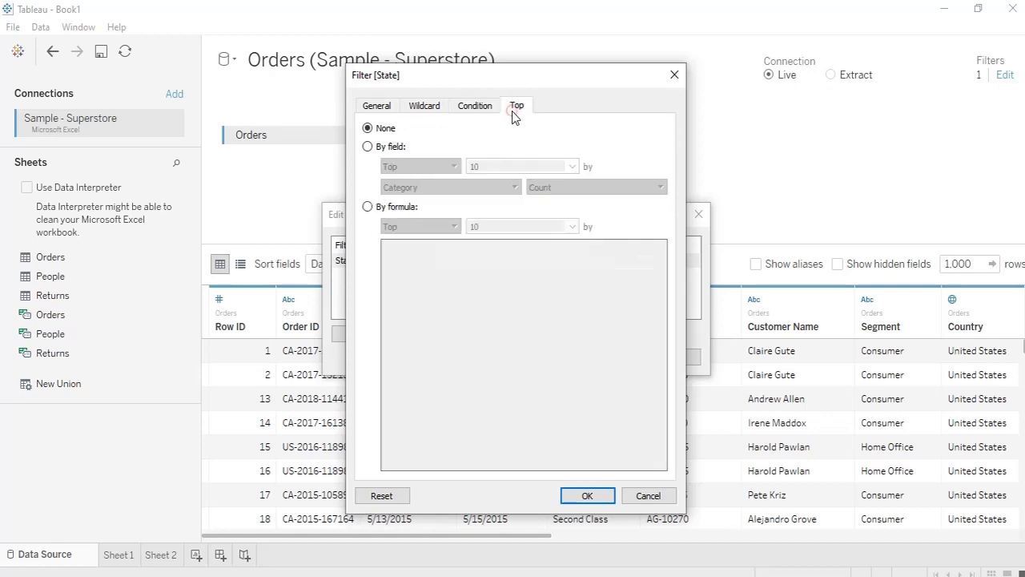
click(368, 147)
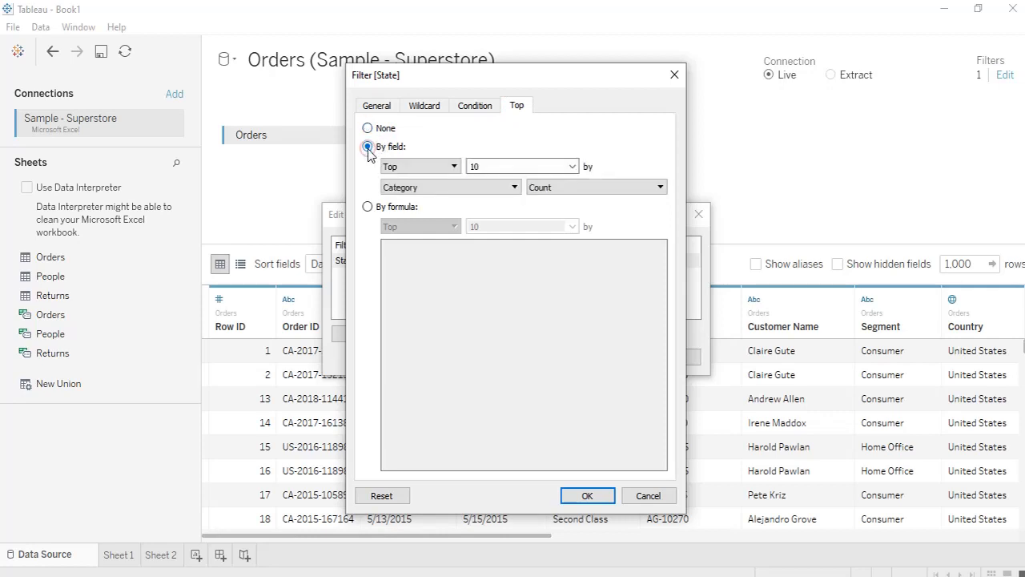
click(454, 167)
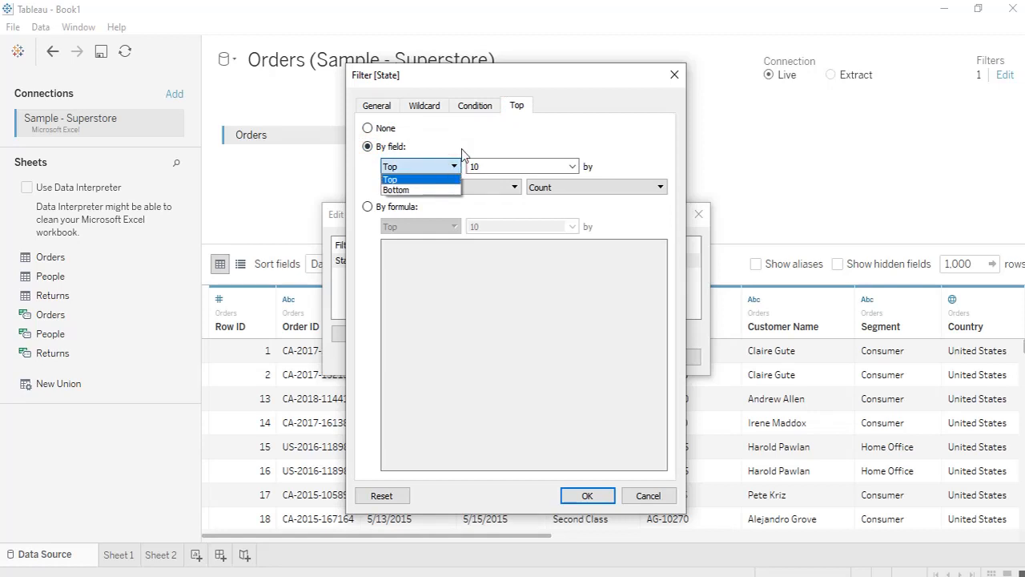
click(464, 144)
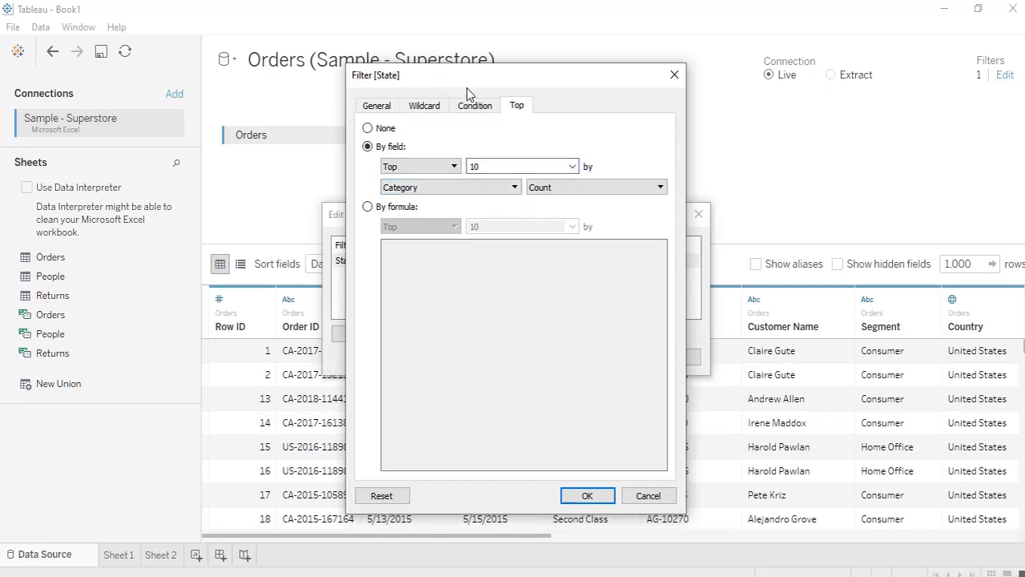
click(472, 108)
click(514, 106)
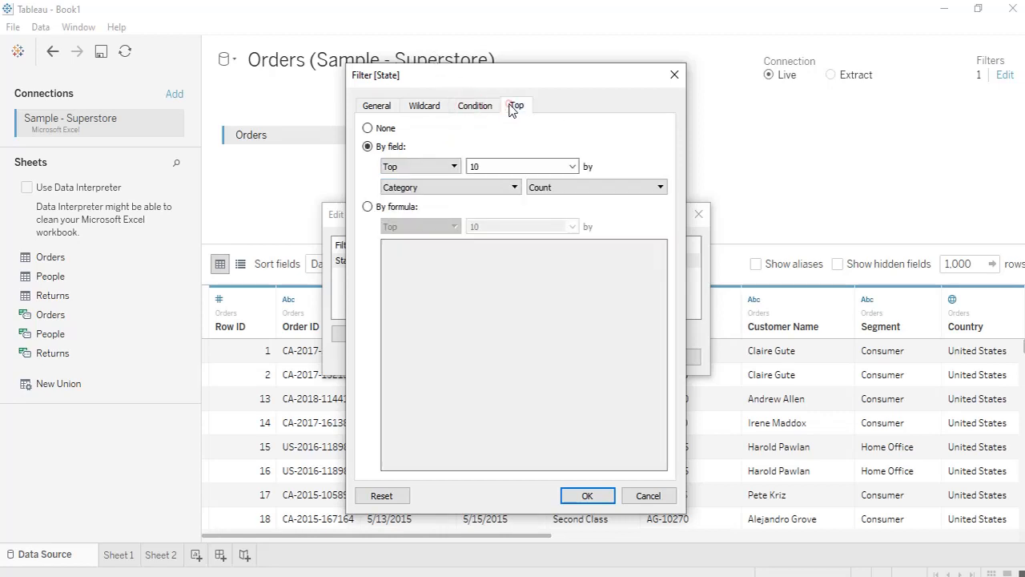
click(515, 190)
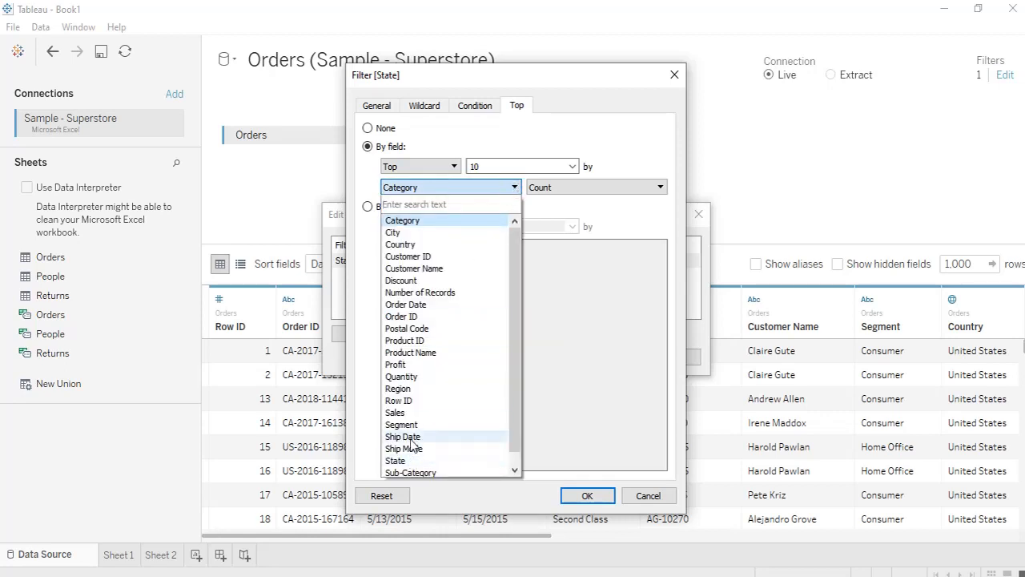
click(407, 412)
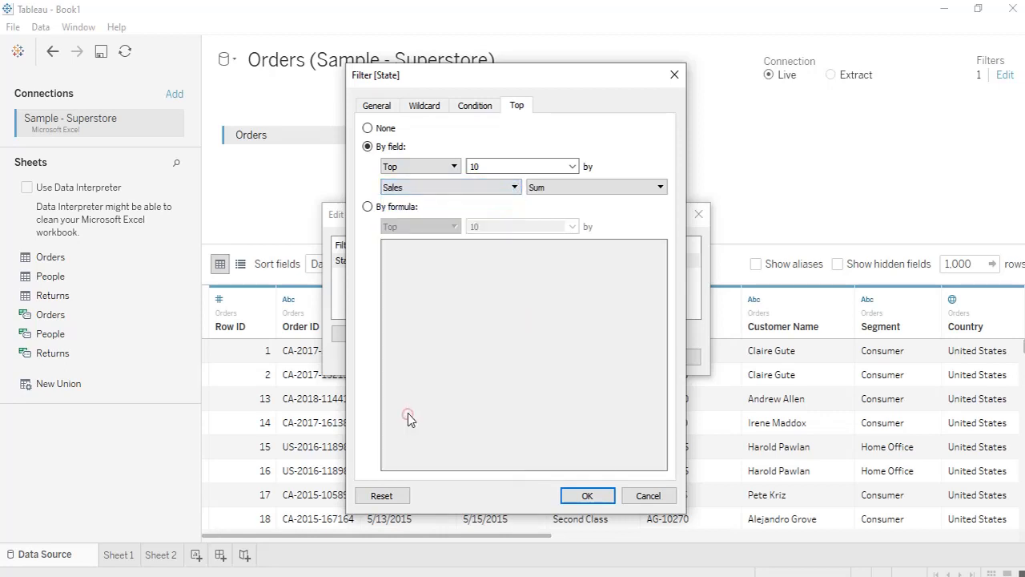
click(566, 164)
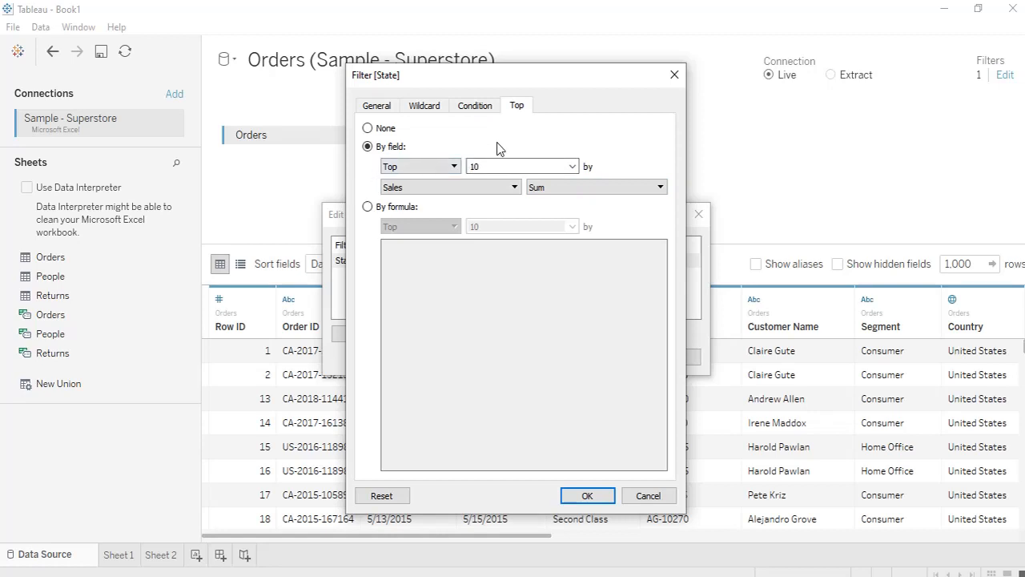
Switch the State filter's by-field limit to Bottom and look over the aggregations and fields it offers
click(453, 165)
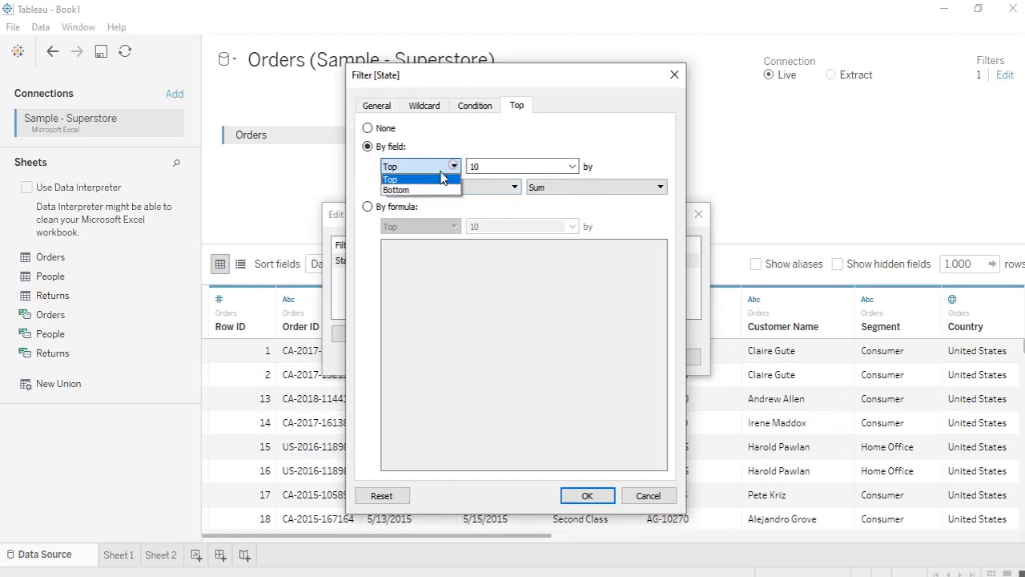
click(419, 190)
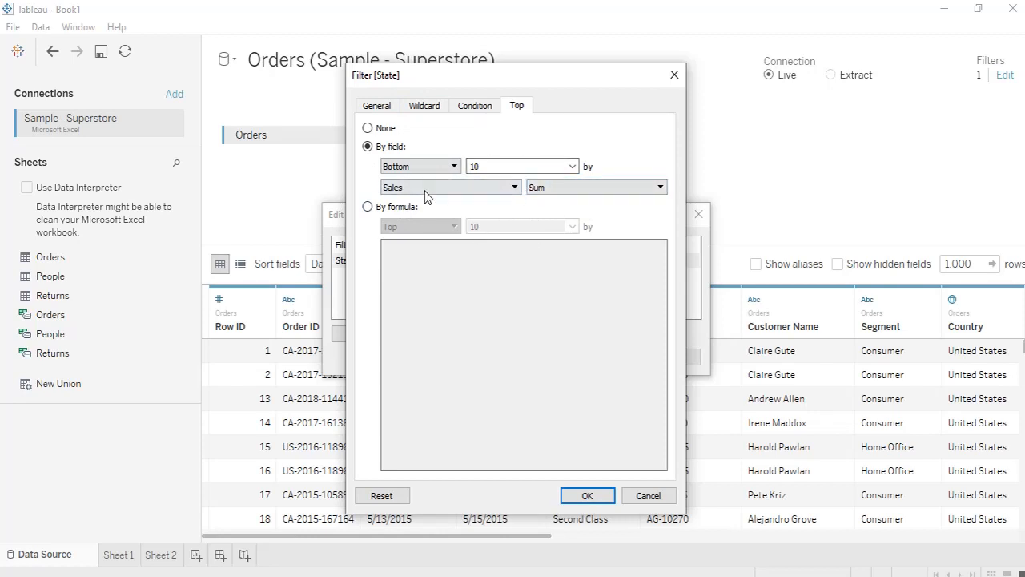
click(645, 186)
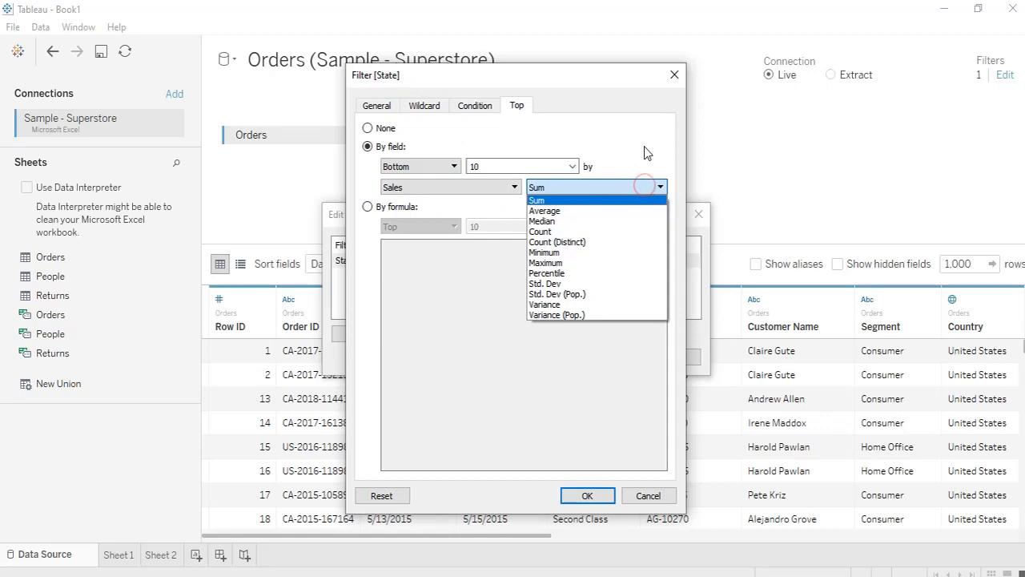
click(645, 147)
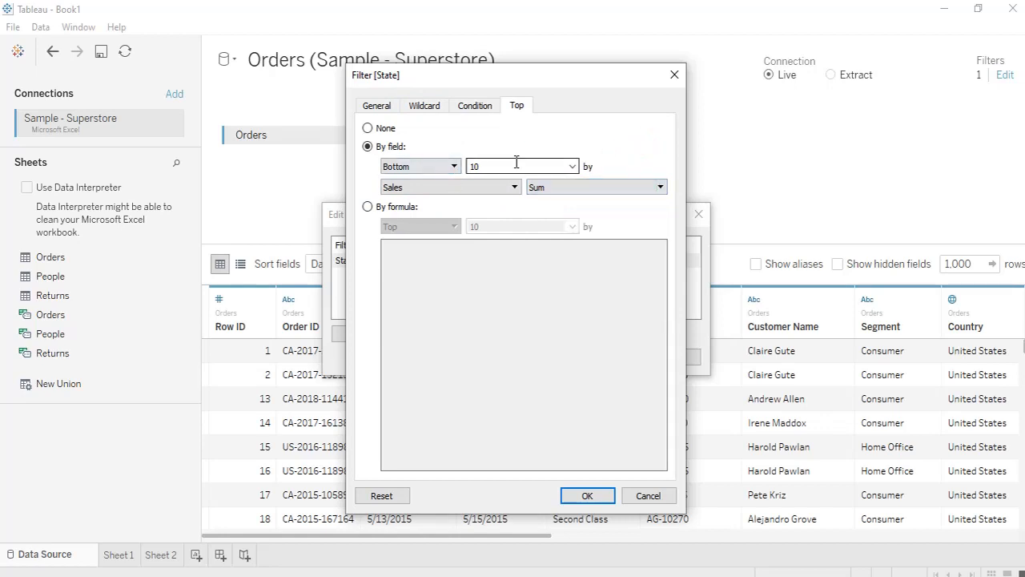
click(501, 187)
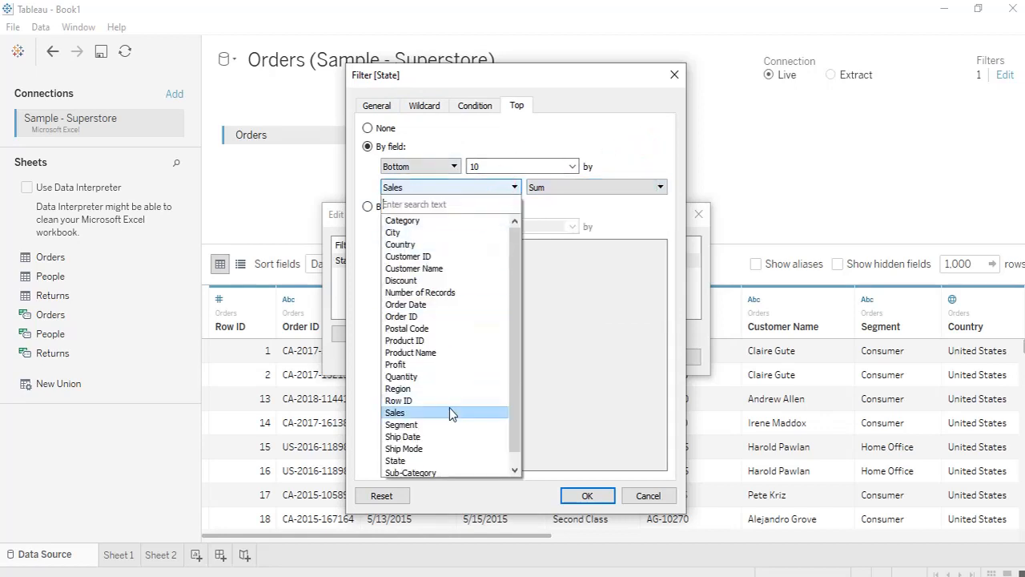
scroll(449, 413, down, 1)
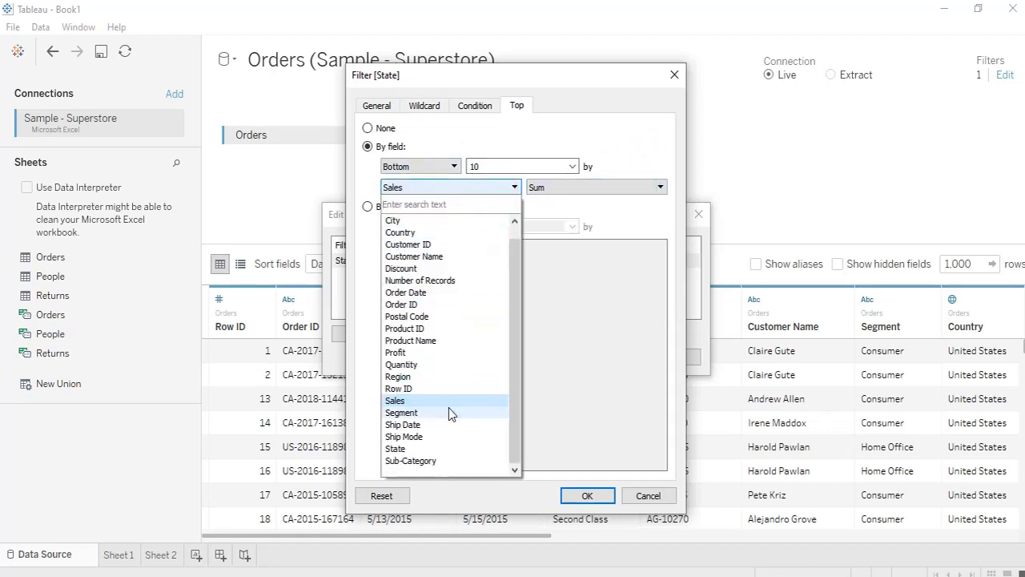
click(629, 157)
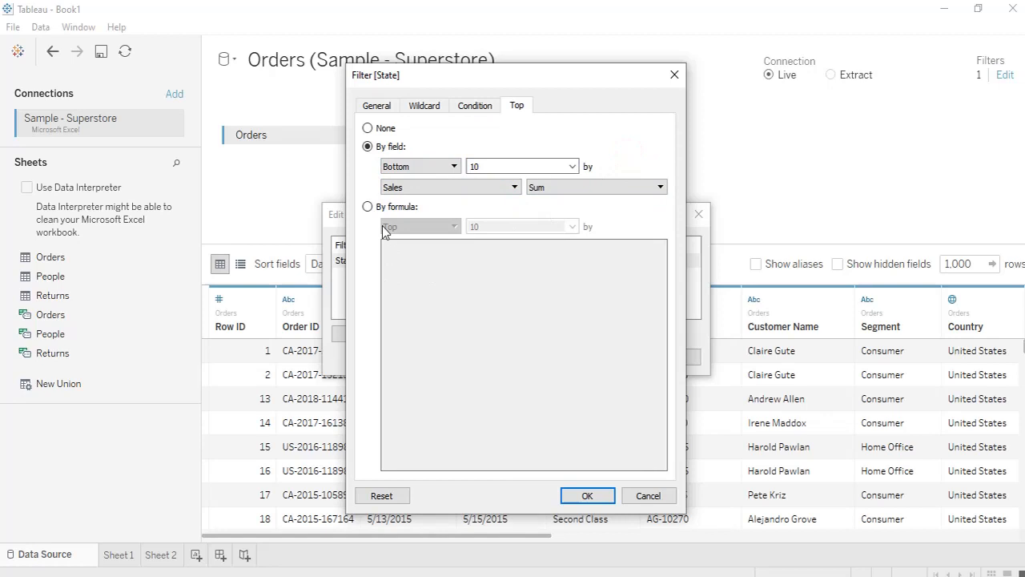
Switch the State filter's top limit to By formula, leave the formula empty, and apply the filter
click(475, 105)
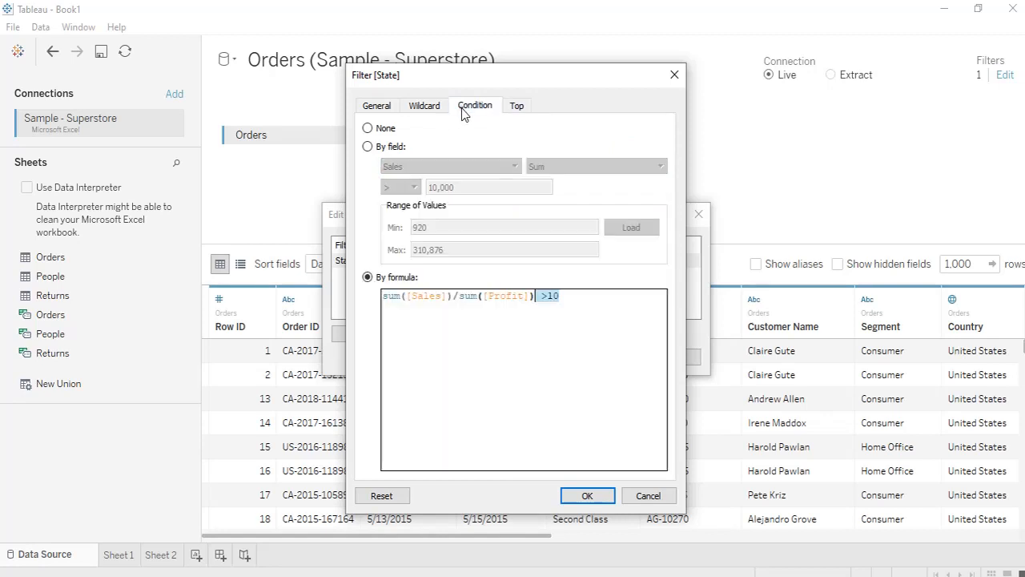
click(513, 107)
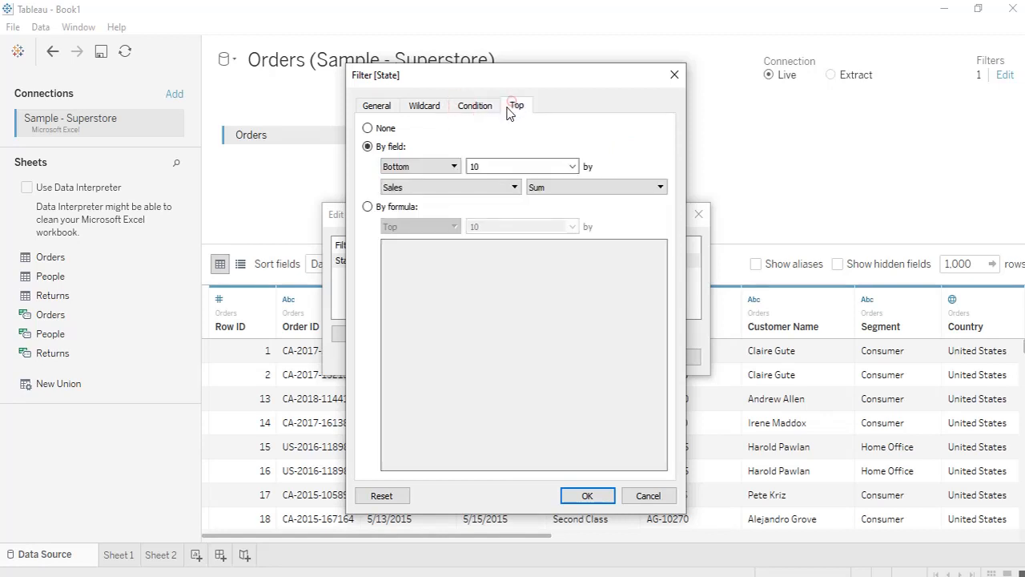
click(368, 207)
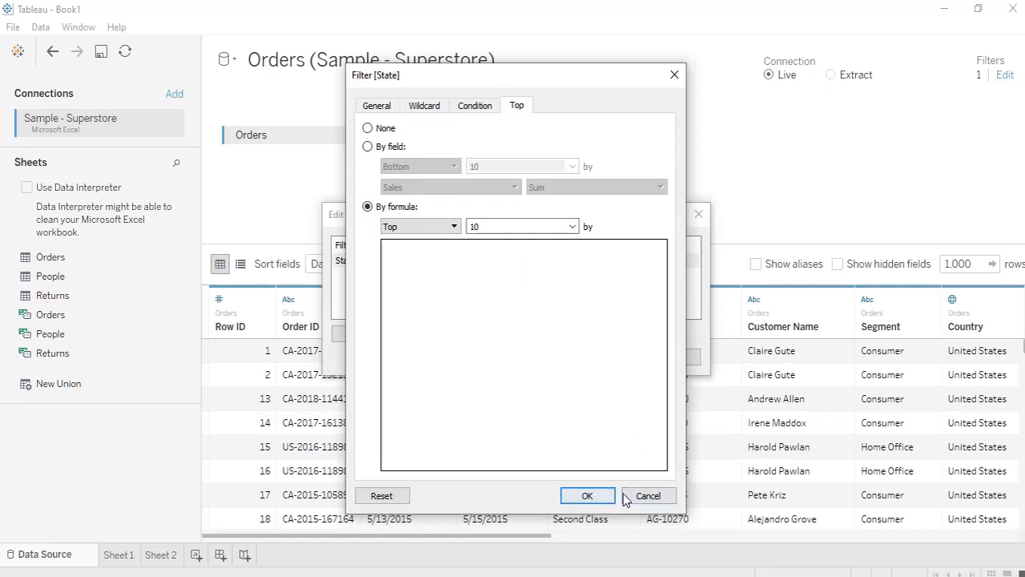
click(588, 495)
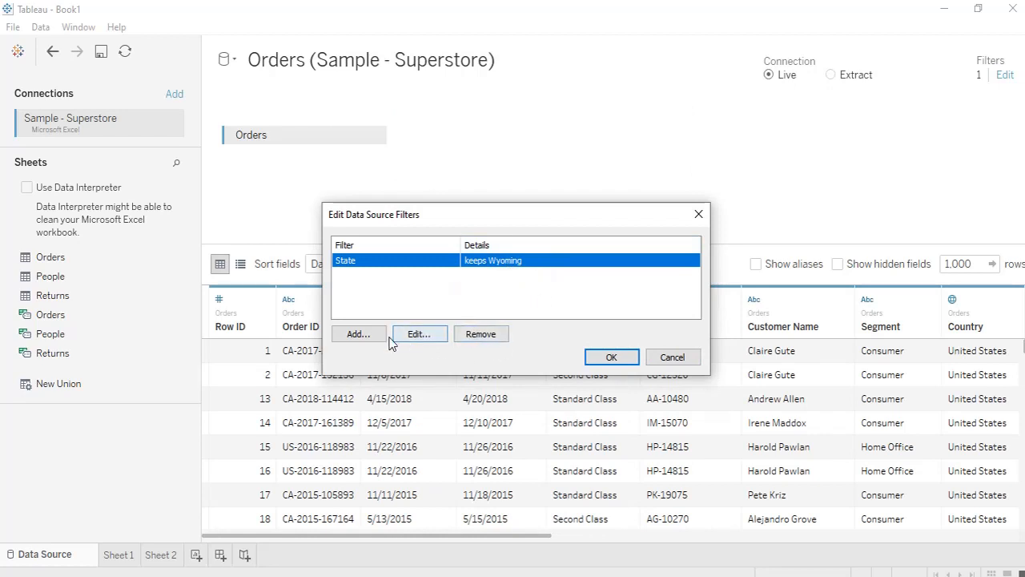
Reopen the State filter to check its summary, and remove it from the data source filters
click(416, 334)
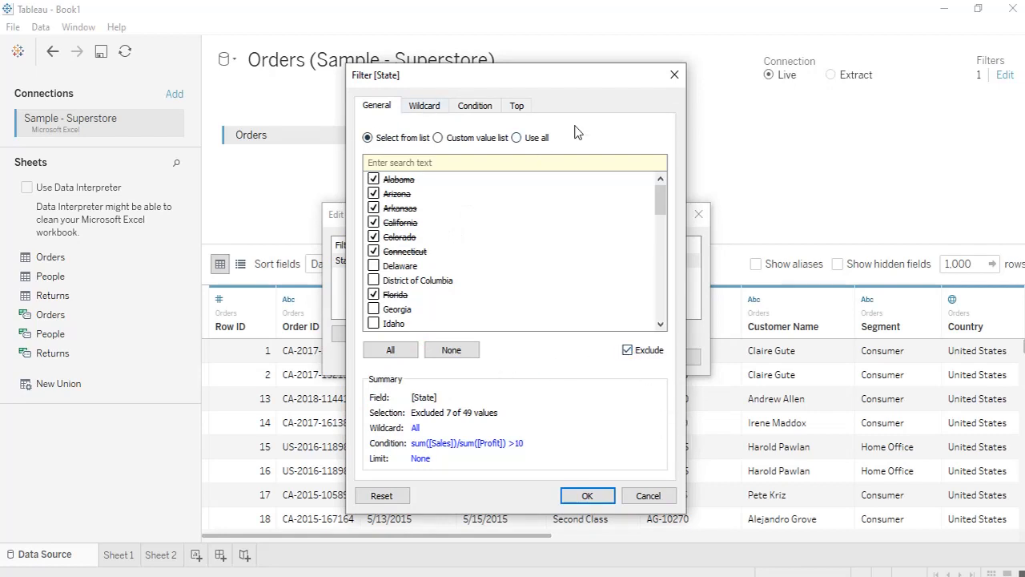
click(667, 74)
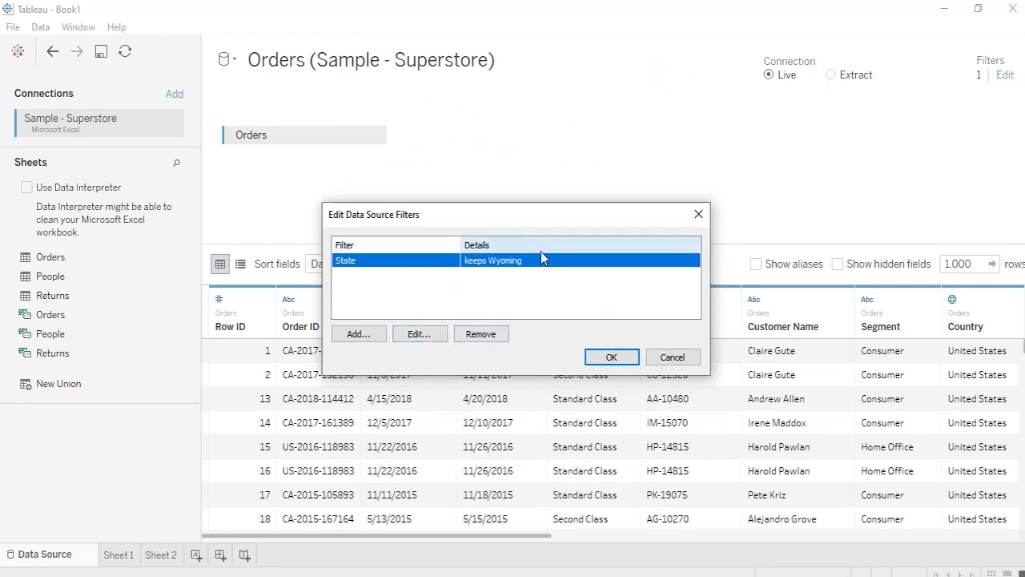
click(493, 333)
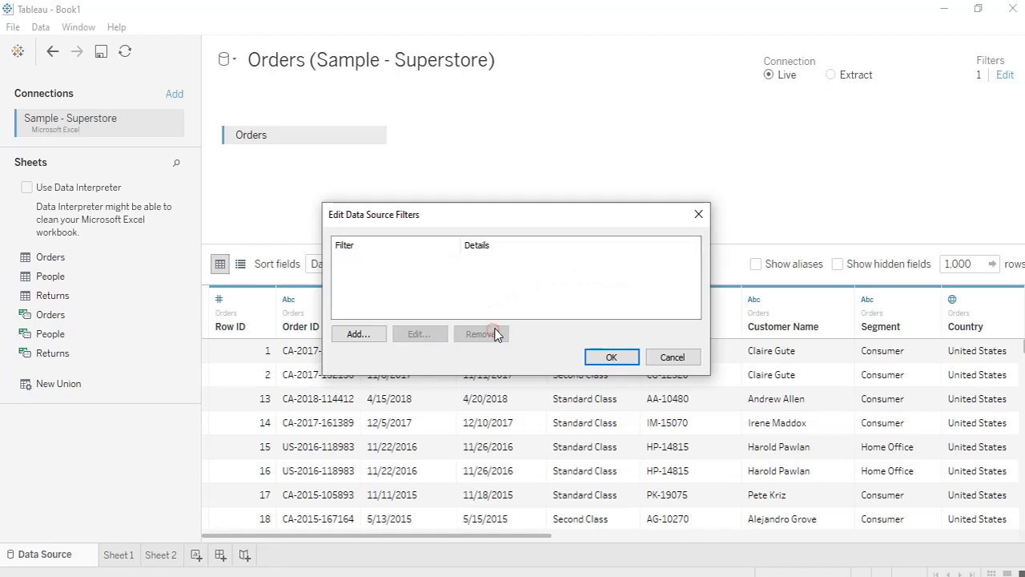
click(611, 357)
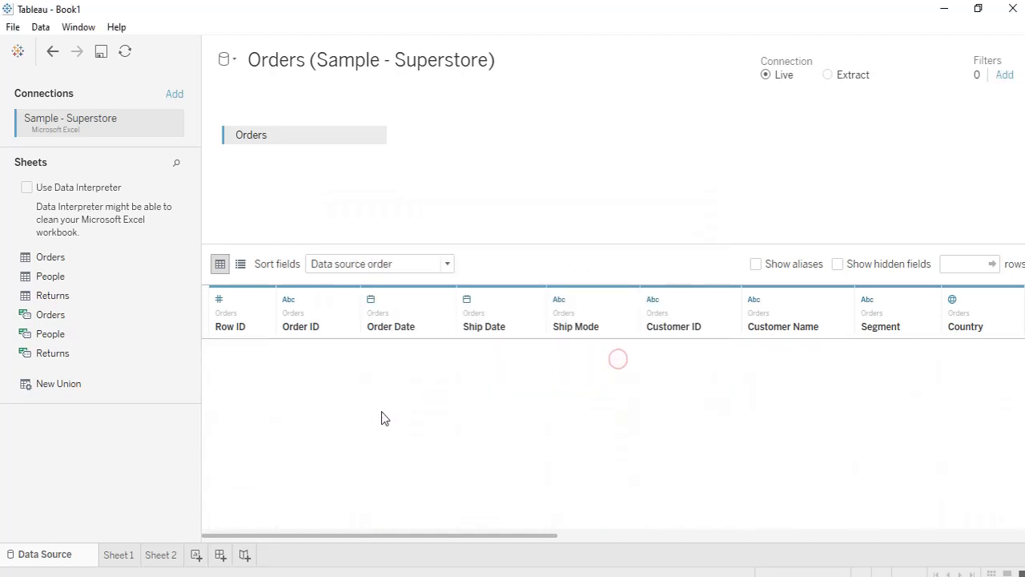
Add a new data source filter on State that excludes Minnesota
click(1003, 75)
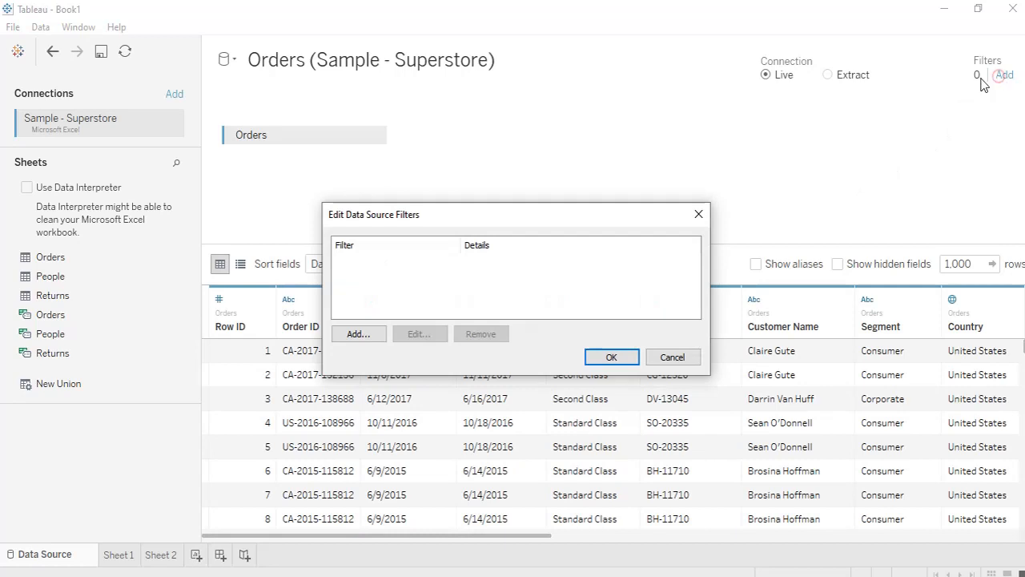
click(372, 335)
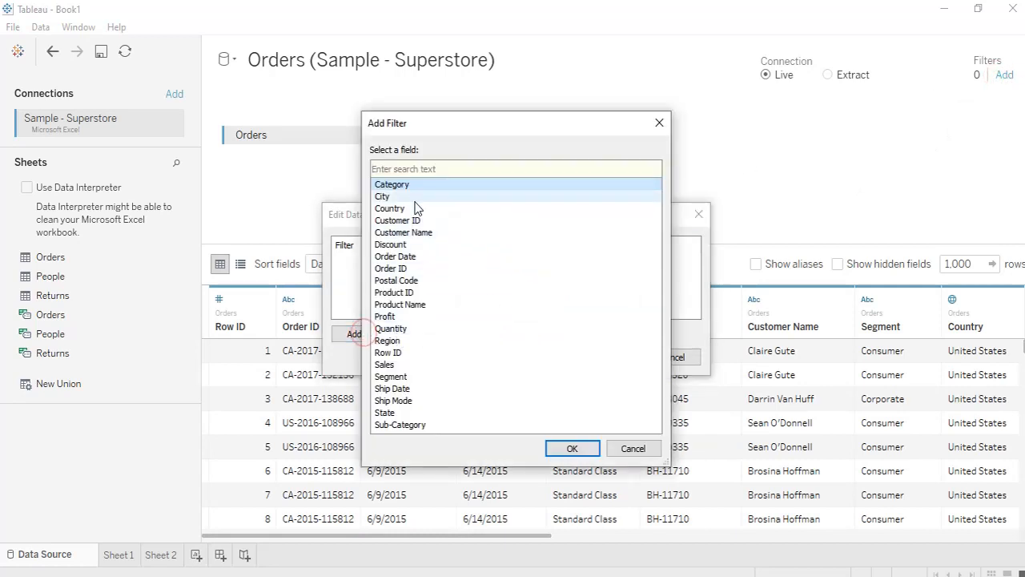
click(385, 412)
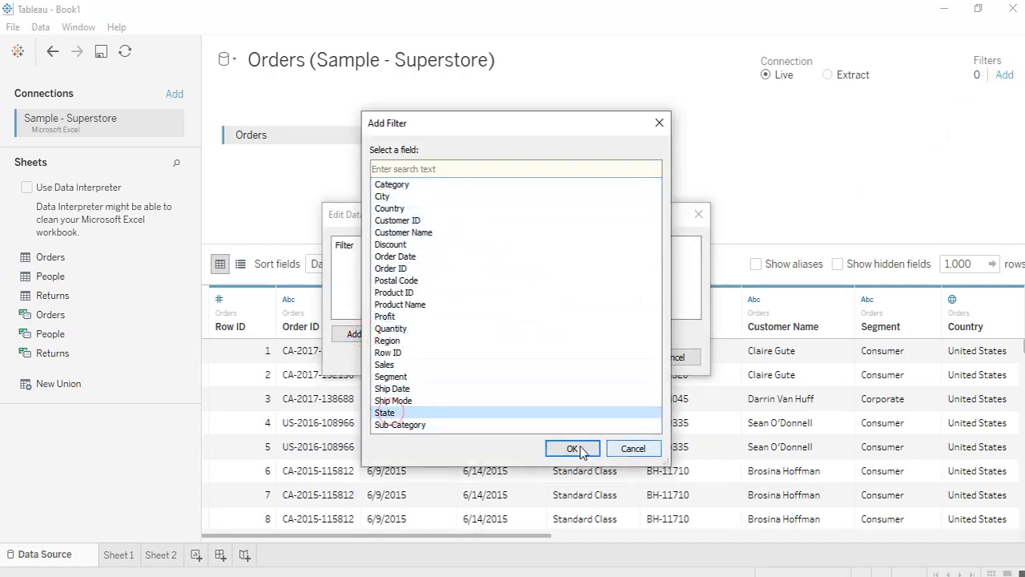
click(572, 448)
scroll(378, 264, down, 4)
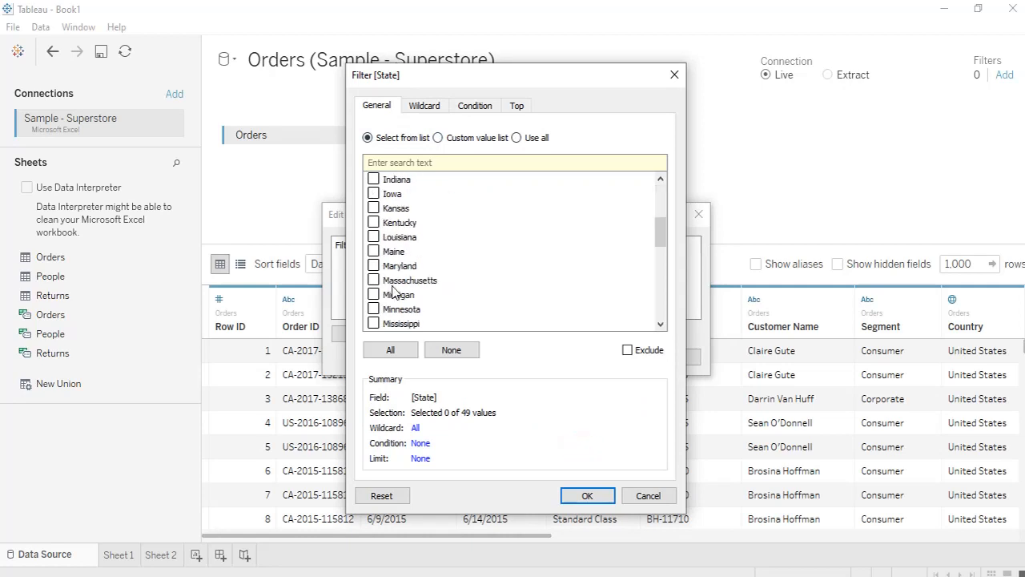
click(373, 309)
click(626, 350)
click(587, 495)
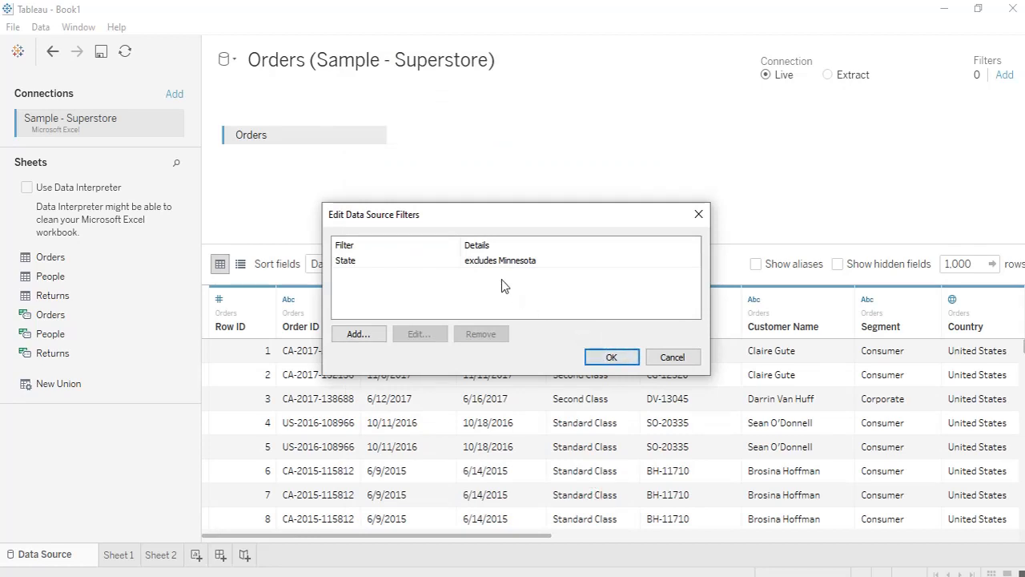
click(613, 358)
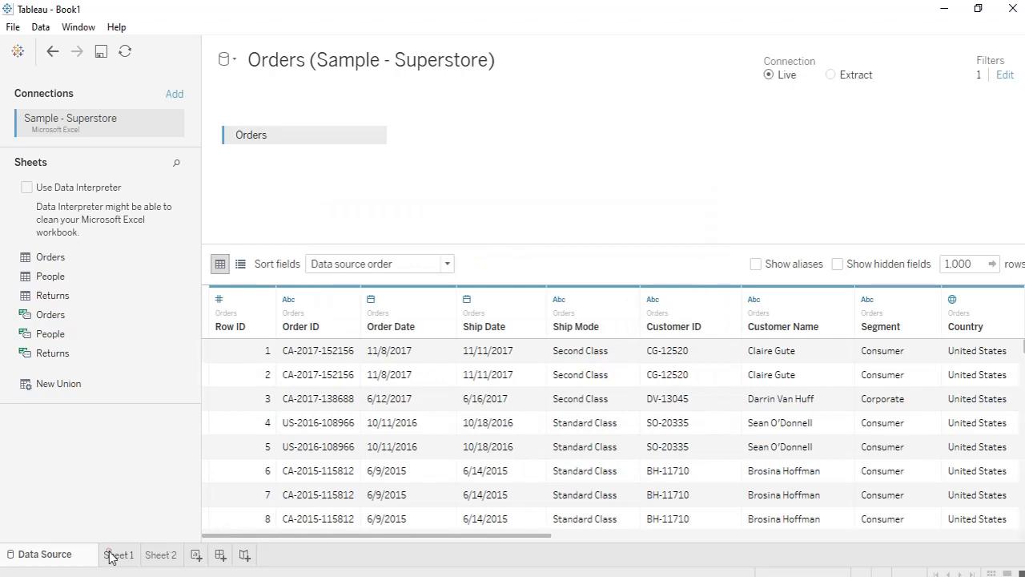
Sort the State list alphabetically on Sheet 1 and check whether Minnesota is among the states
click(117, 554)
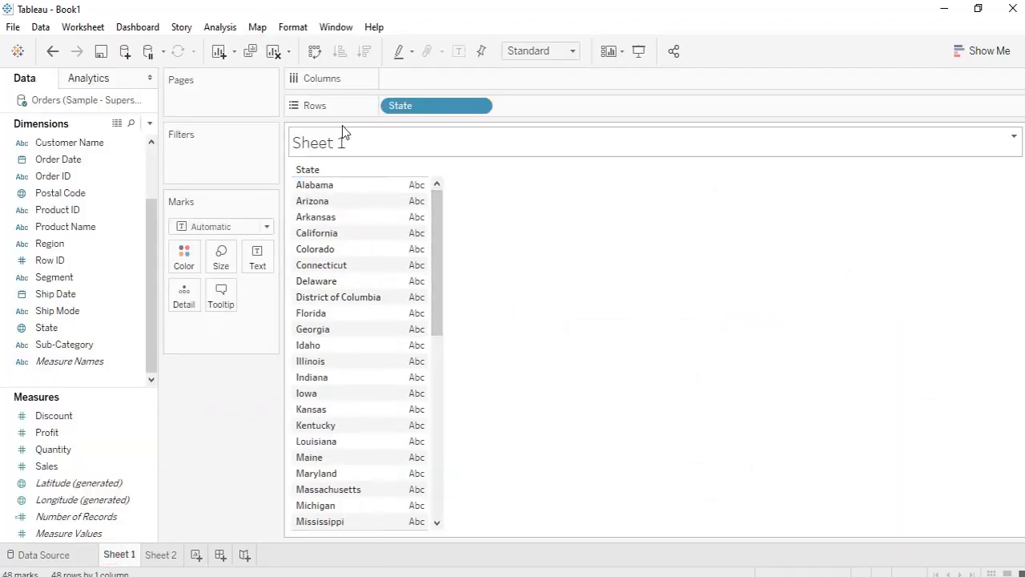
click(366, 171)
scroll(350, 290, down, 8)
scroll(354, 298, up, 4)
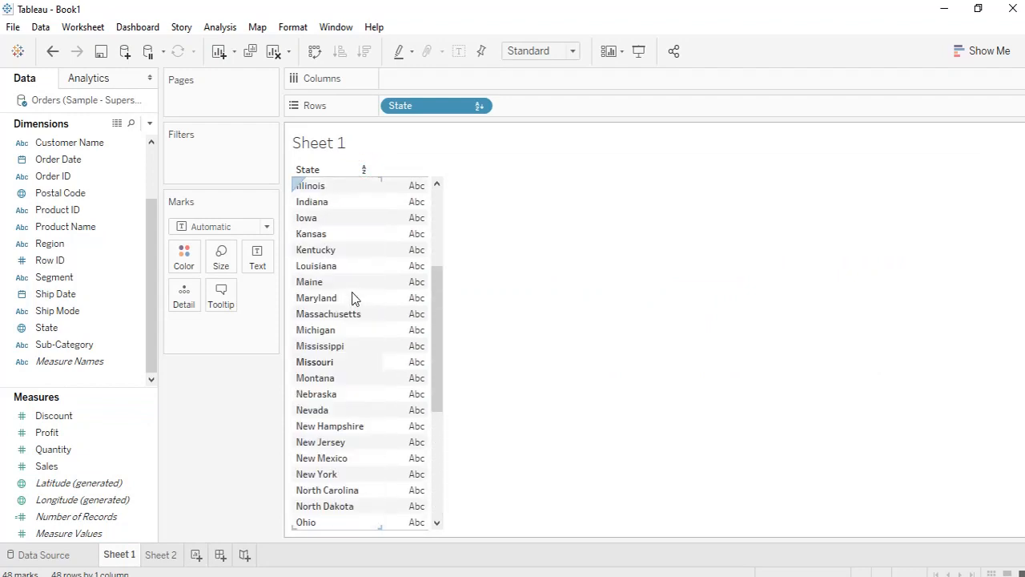
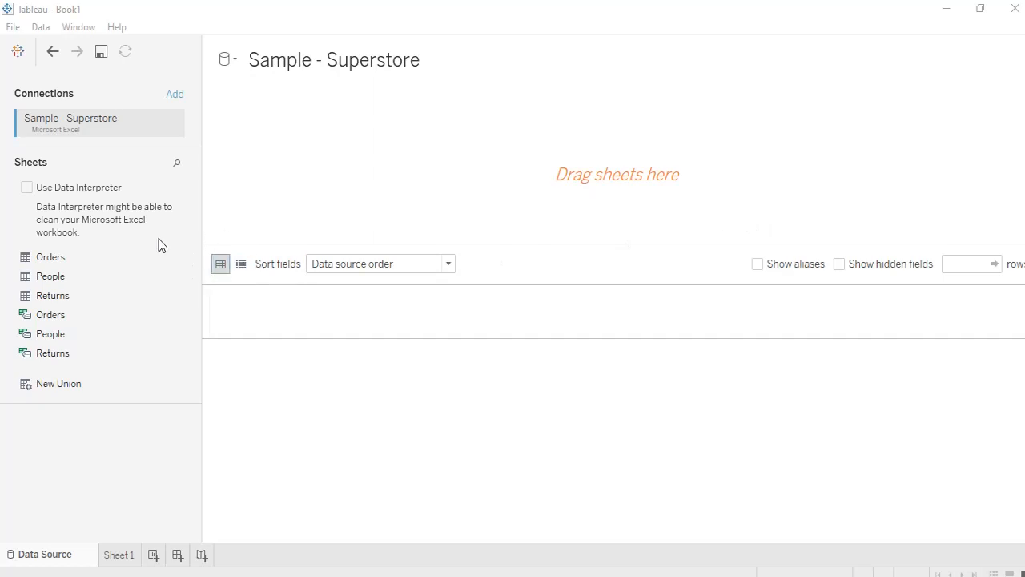
Load the Orders sheet into the empty Sample - Superstore data source and place Category on the rows of Sheet 1
drag(49, 258, 309, 190)
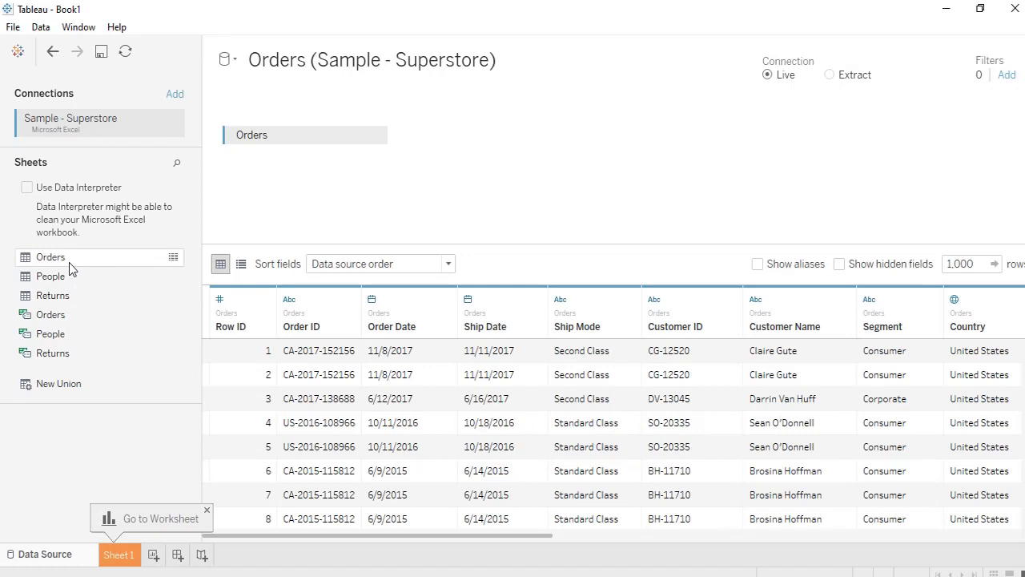
click(132, 554)
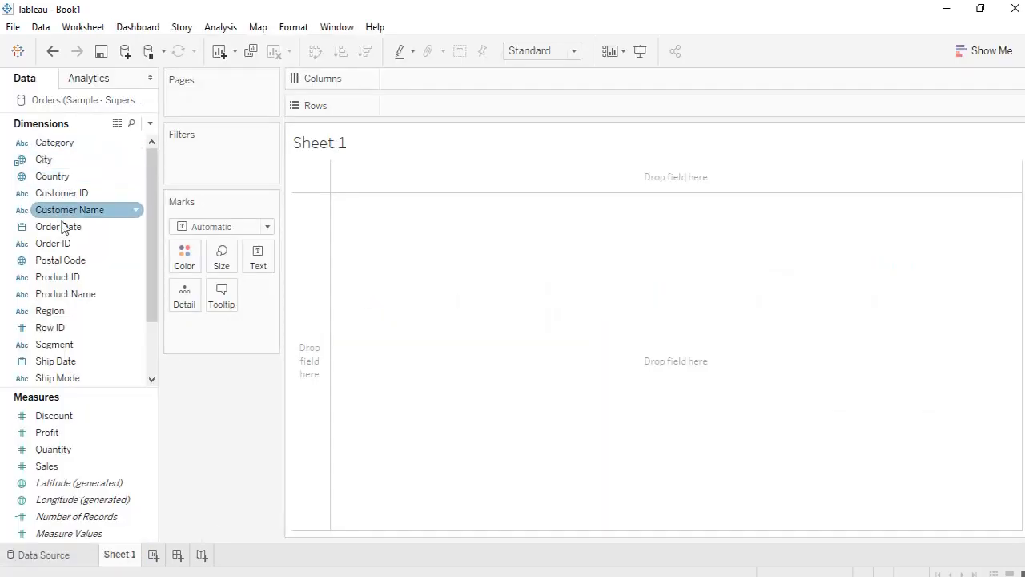
click(76, 144)
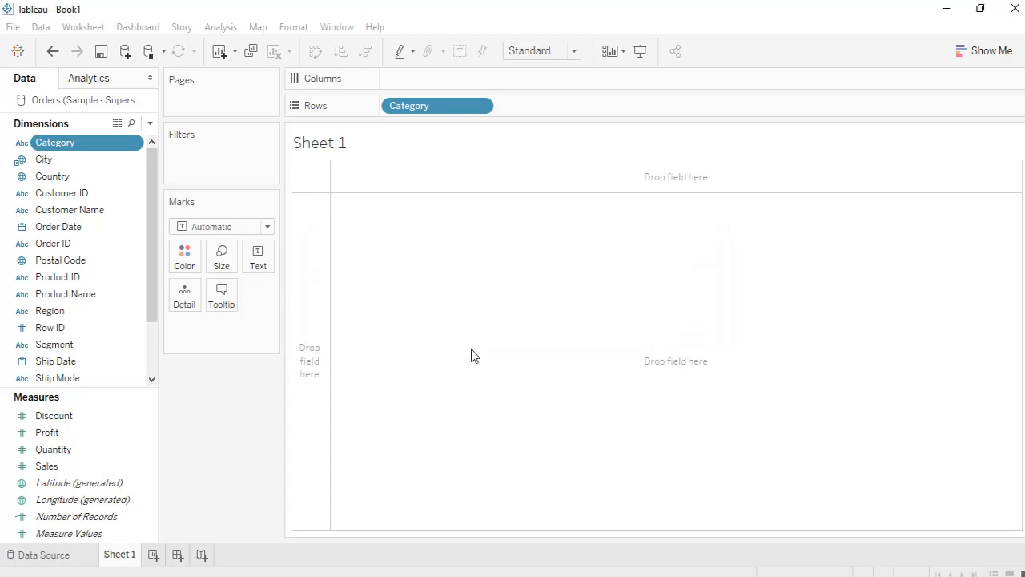
Add Sub-Category to the rows after Category and show Sales as the text values on Sheet 1
scroll(62, 362, down, 2)
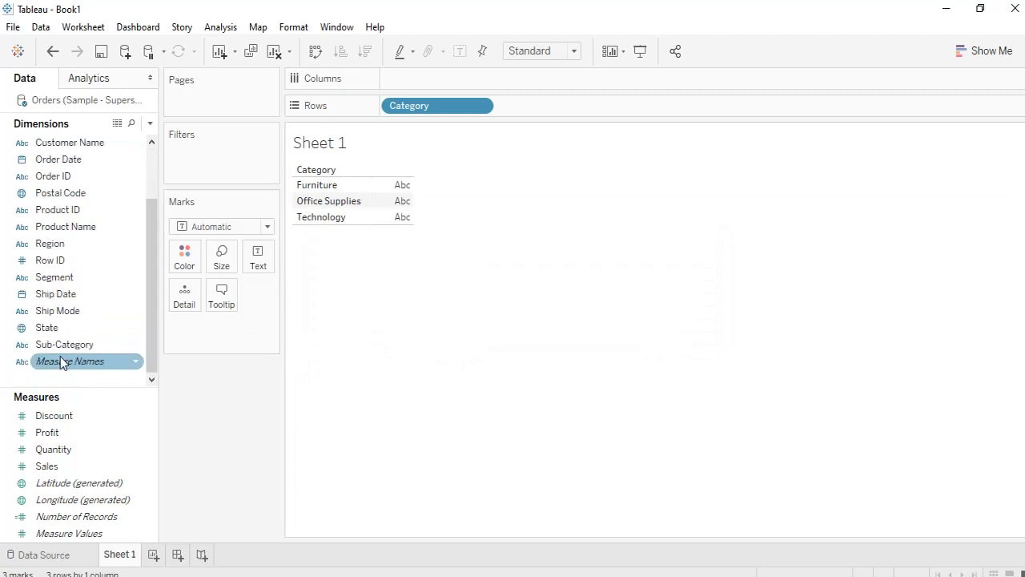
double_click(65, 345)
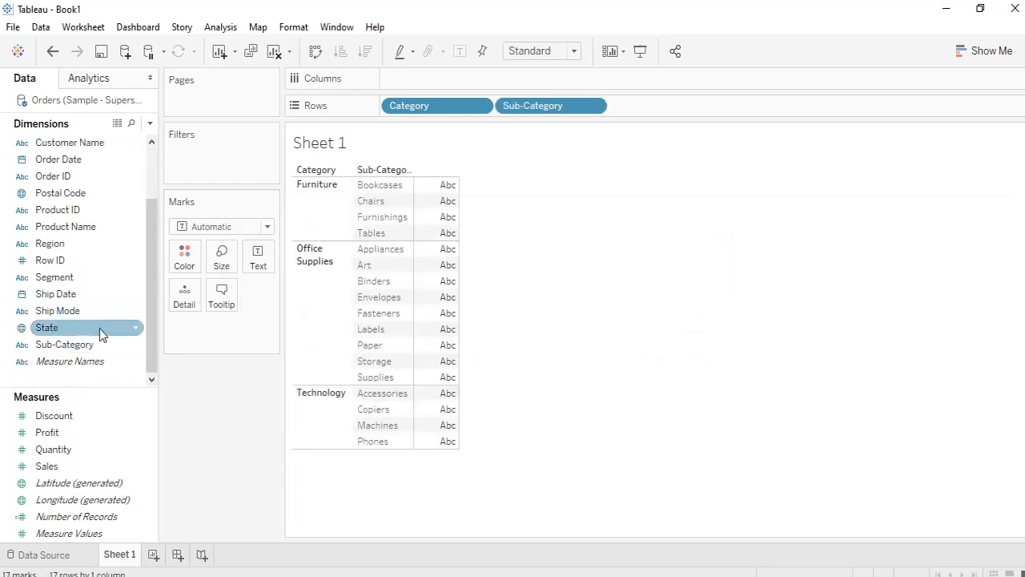
drag(60, 472, 422, 398)
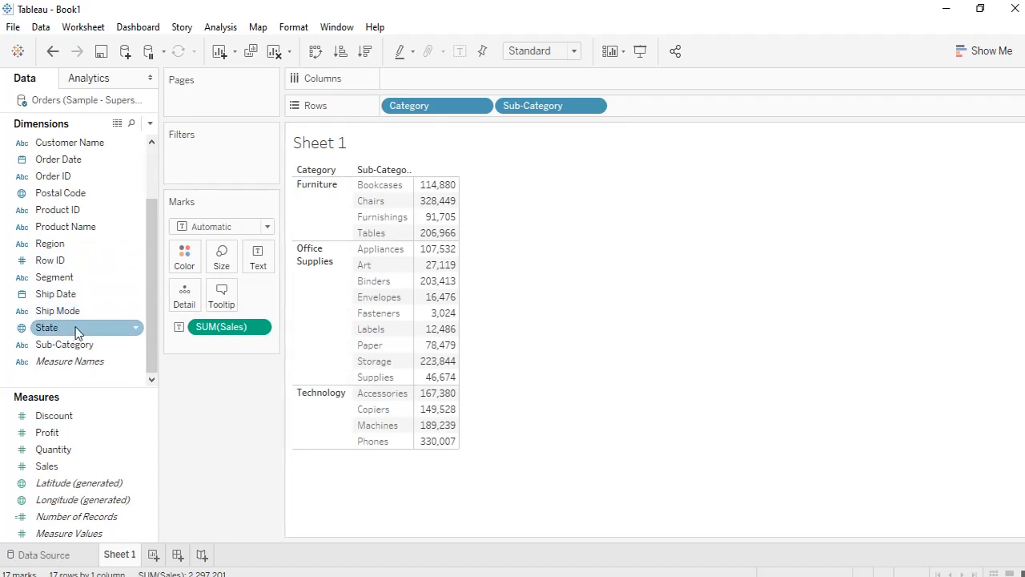
Add a State filter to Sheet 1, review its wildcard, condition and top options, and keep only Alabama, Arizona, Arkansas and California
drag(56, 331, 194, 152)
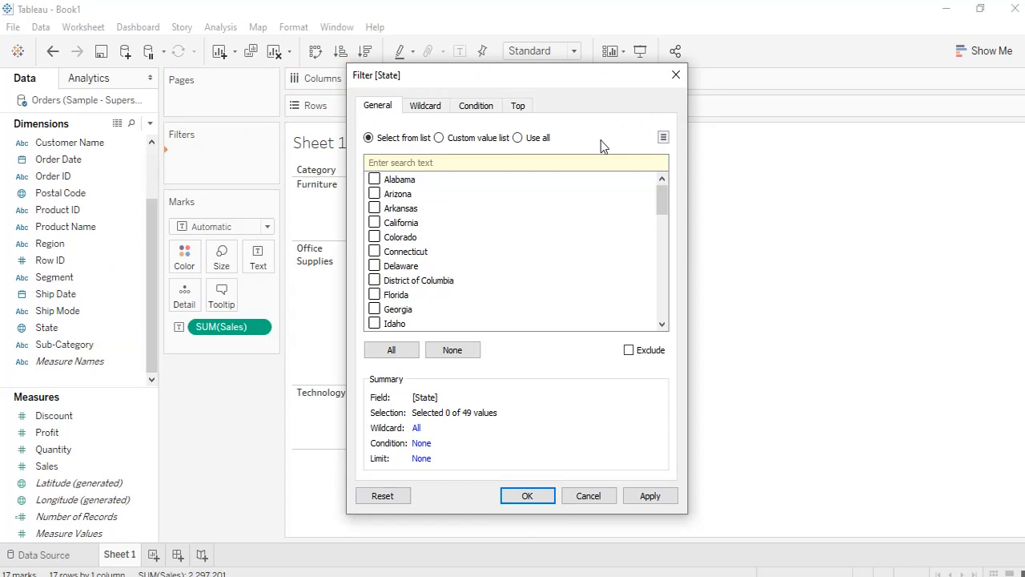
click(423, 106)
click(473, 107)
click(517, 105)
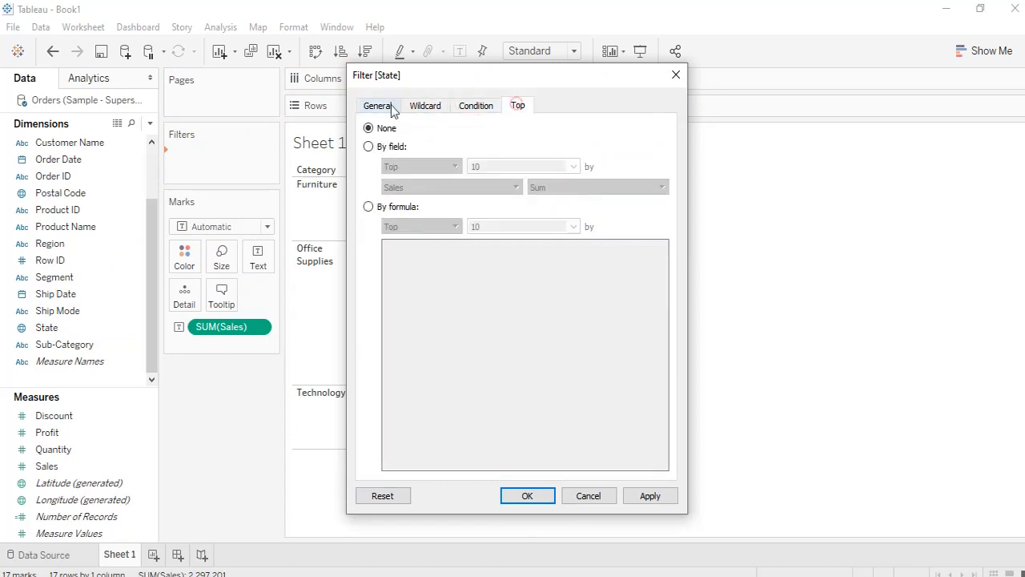
click(377, 106)
click(374, 180)
click(374, 194)
click(374, 208)
click(374, 222)
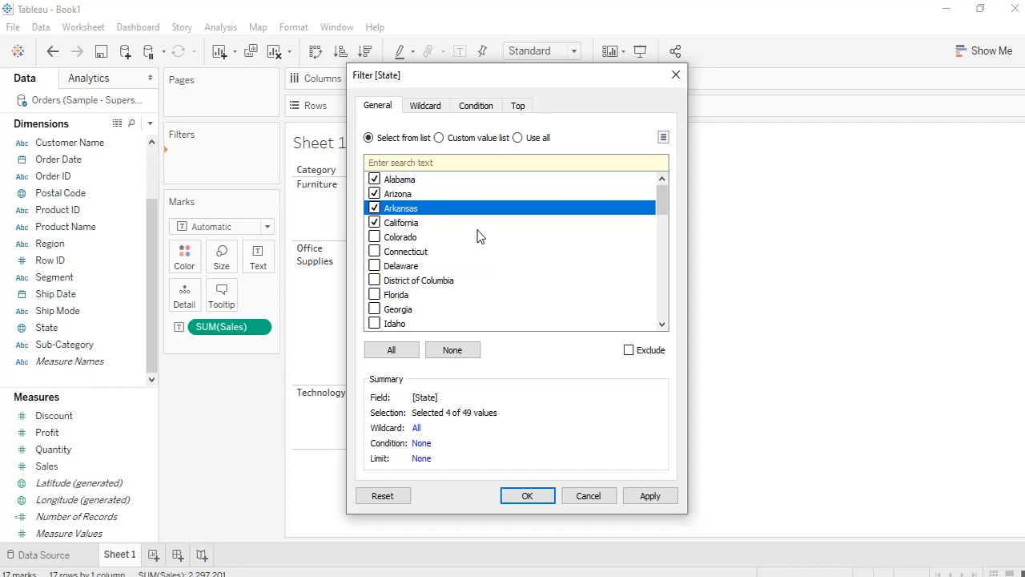
click(649, 495)
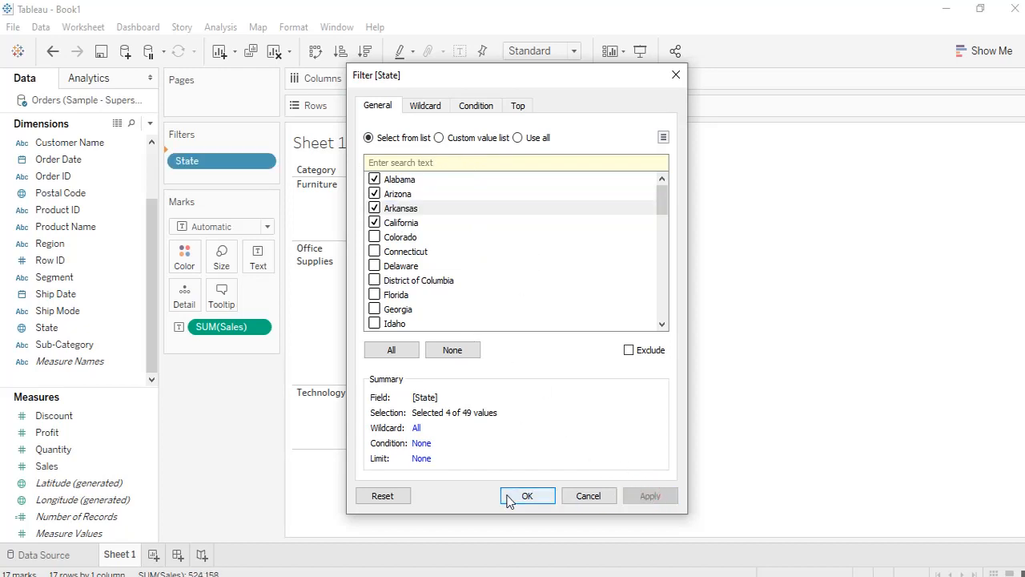
click(507, 497)
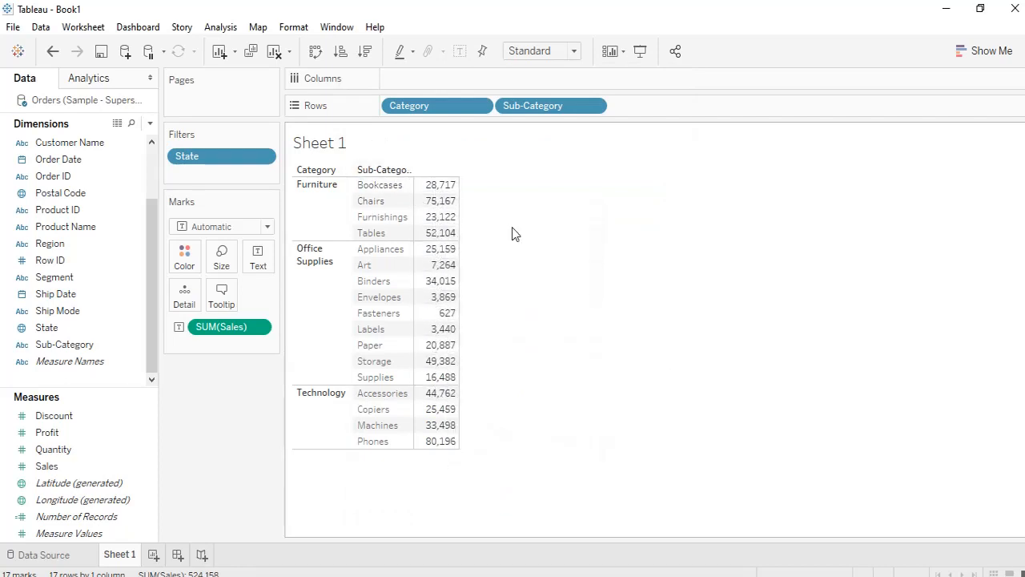
View Sheet 1 in presentation mode to check the filtered Sales table, and return to editing
click(641, 52)
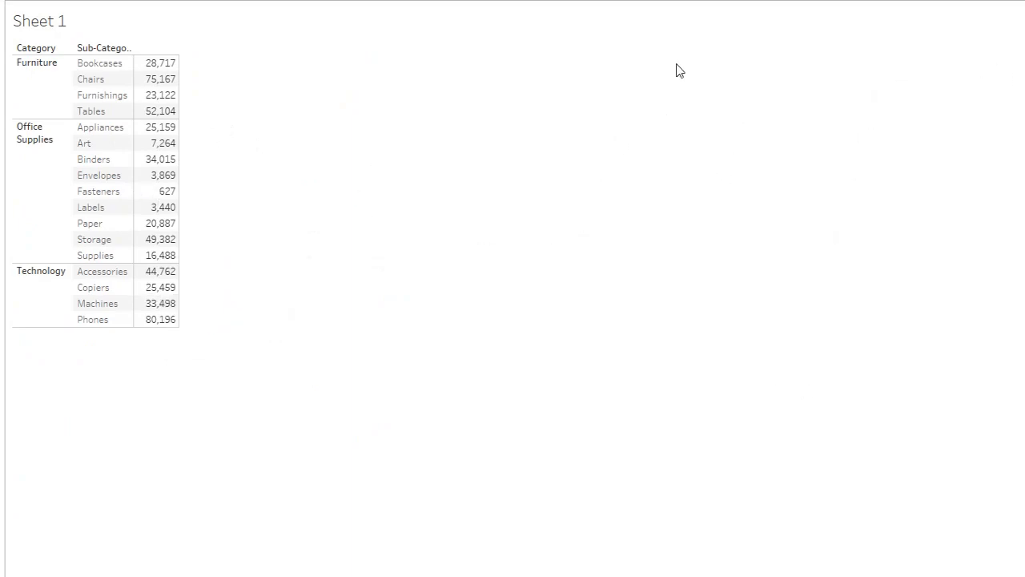
mouse_move(155, 324)
key(Escape)
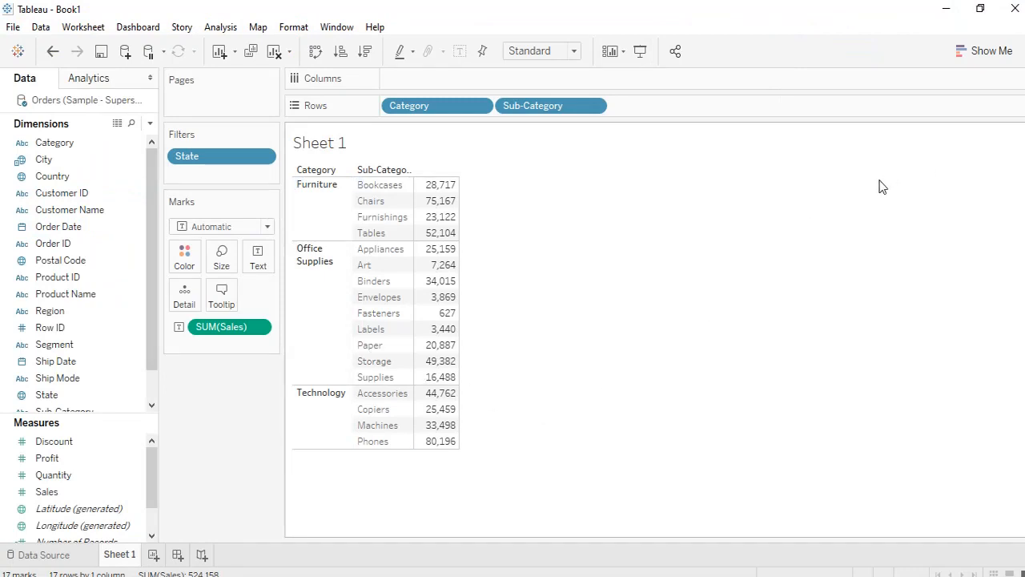
Show the State filter control beside the Sheet 1 view and open the sheet in presentation mode
click(265, 157)
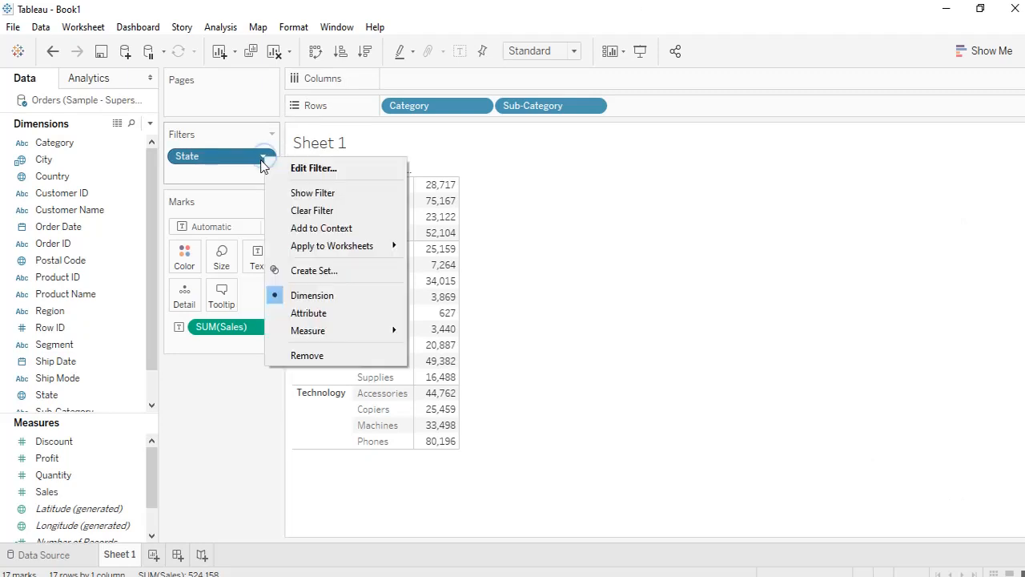
click(315, 193)
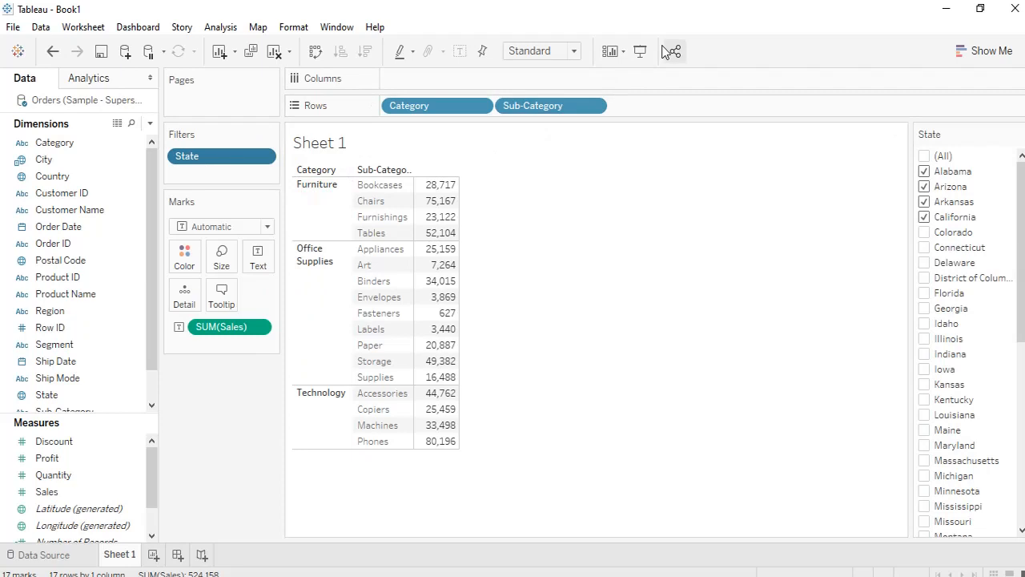
click(641, 58)
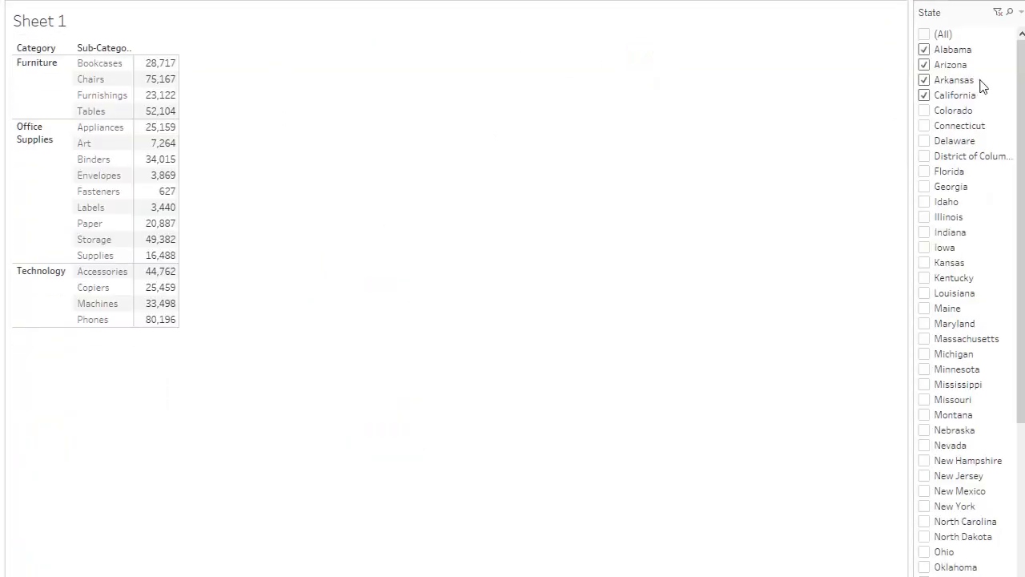
Include Colorado, Connecticut, District of Columbia, Florida, Georgia and Idaho in the displayed State filter, and leave presentation mode
click(924, 111)
click(925, 126)
click(924, 156)
click(924, 171)
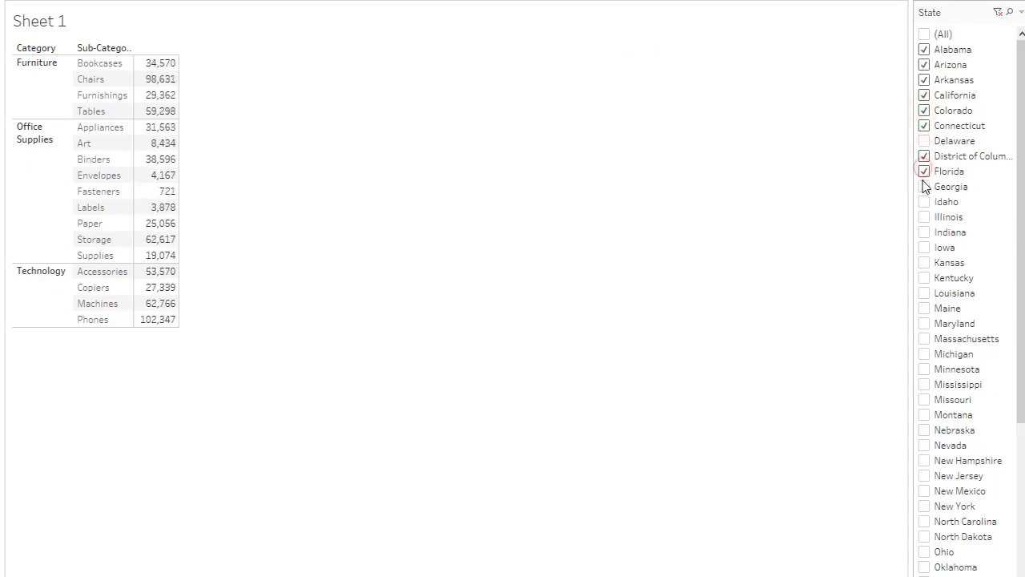
click(924, 187)
click(924, 201)
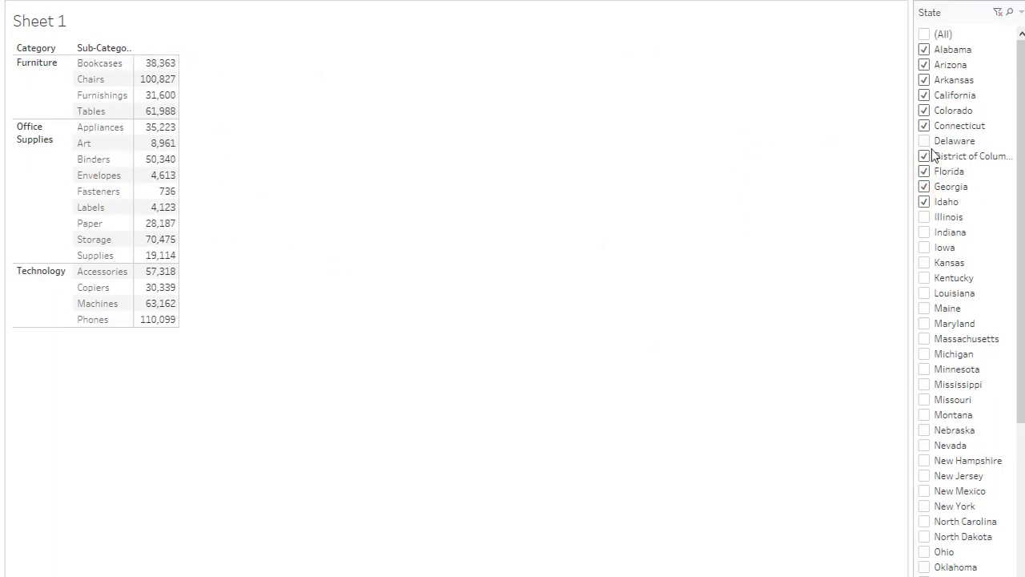
key(Escape)
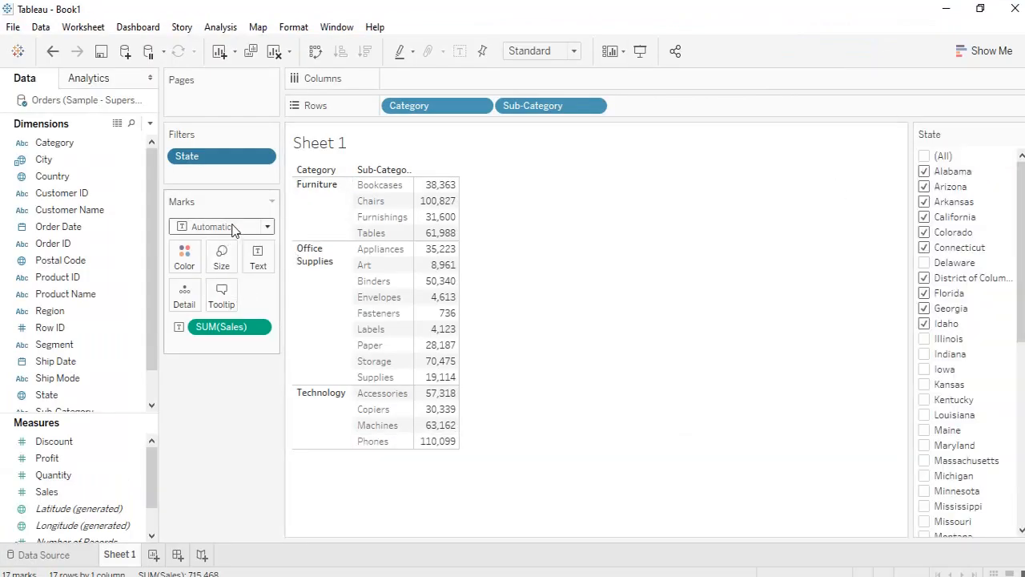
Reopen the State filter settings to examine which states are selected, and close them without changes
click(264, 157)
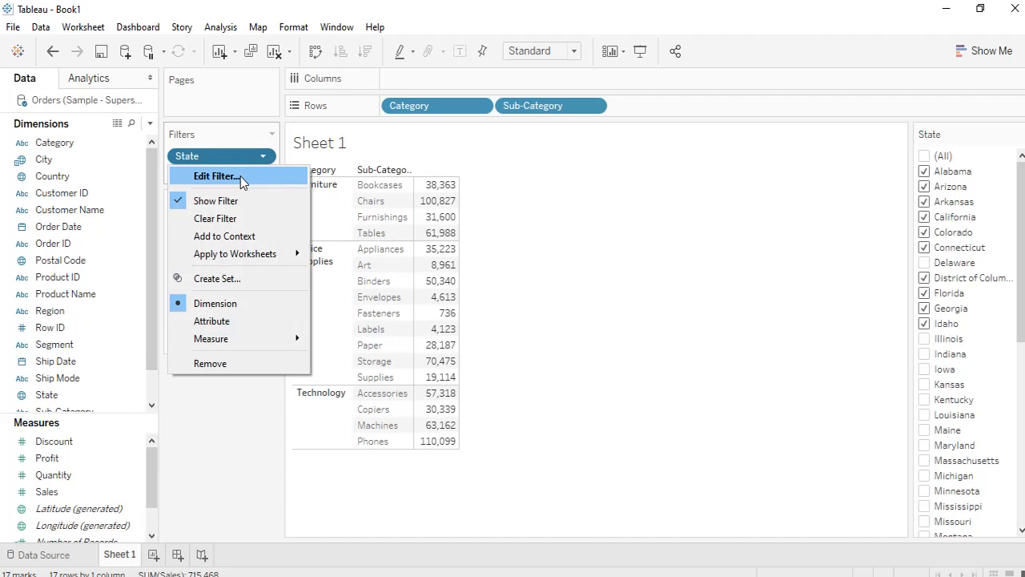
click(240, 176)
scroll(486, 266, down, 12)
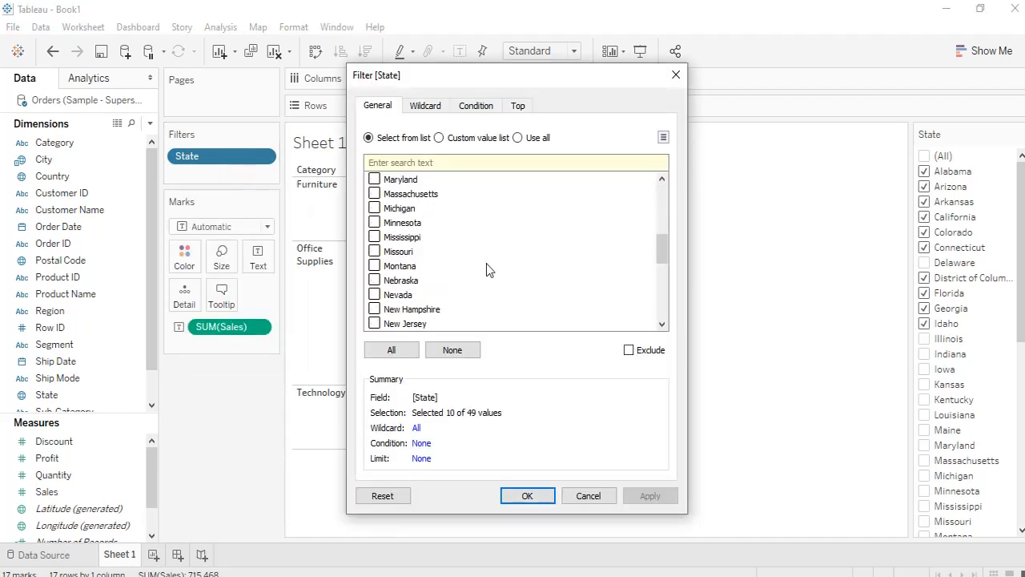
scroll(480, 269, up, 12)
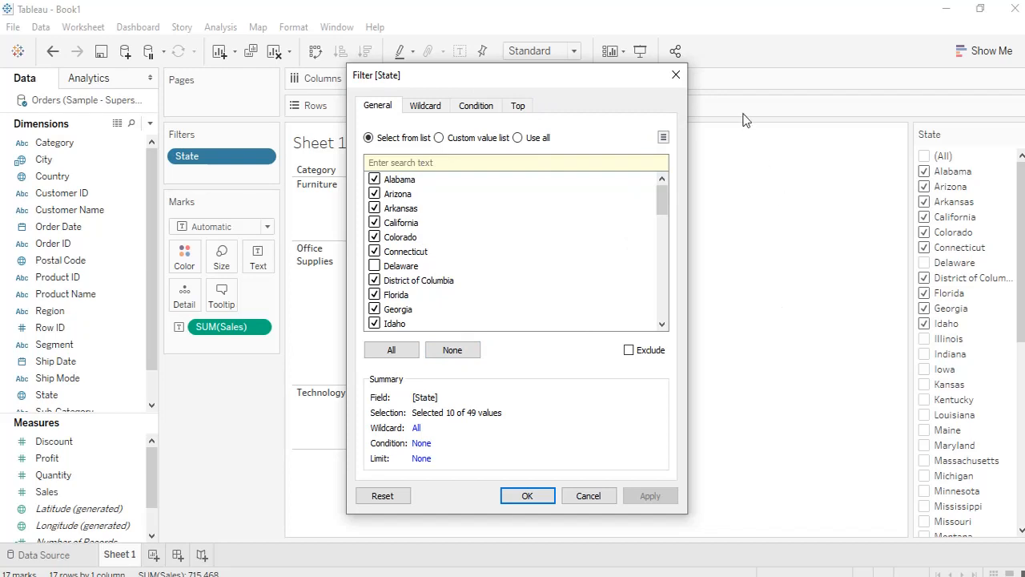
click(676, 74)
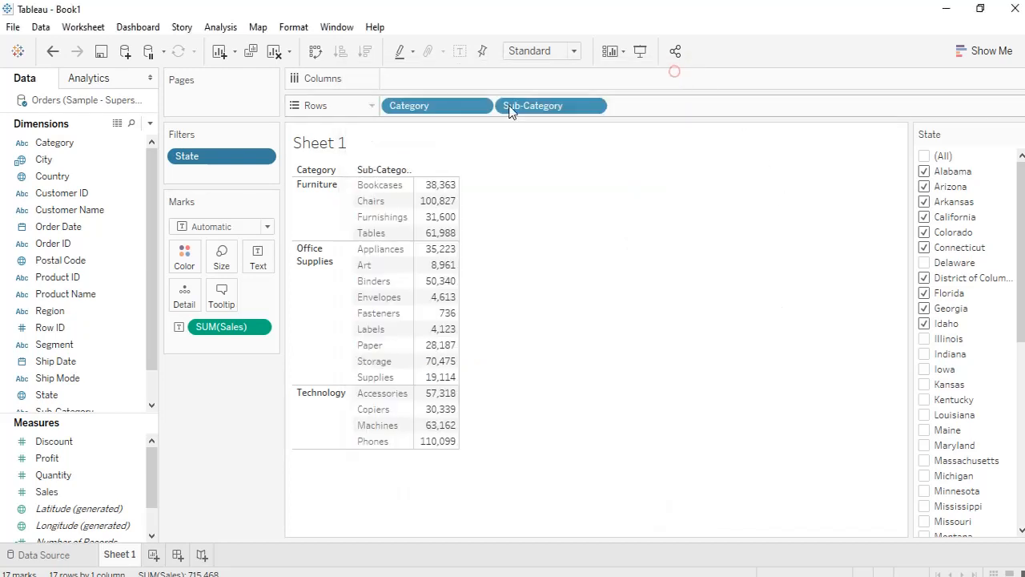
Clear the State filter from Sheet 1 and undo the clearing
click(262, 156)
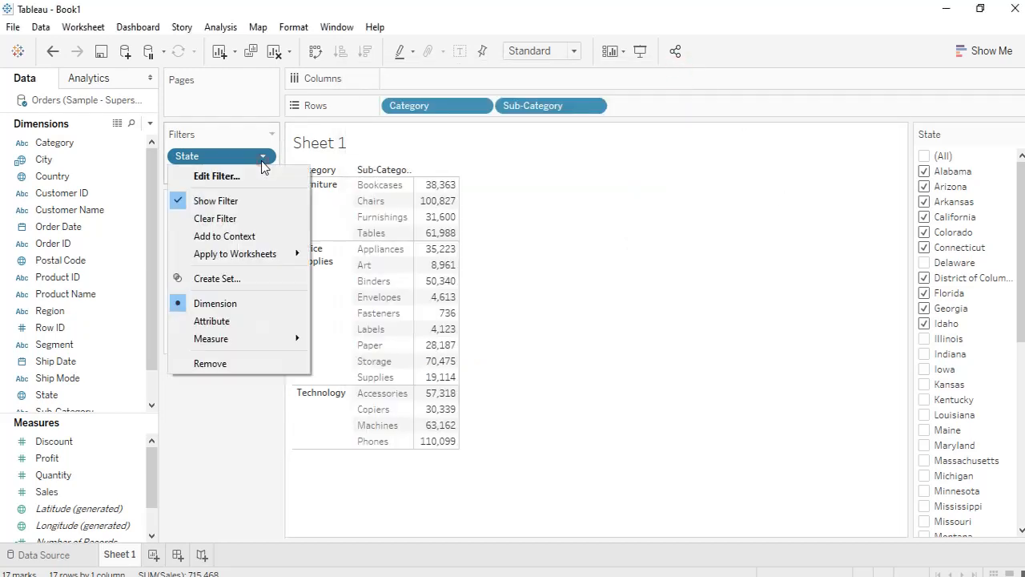
click(238, 223)
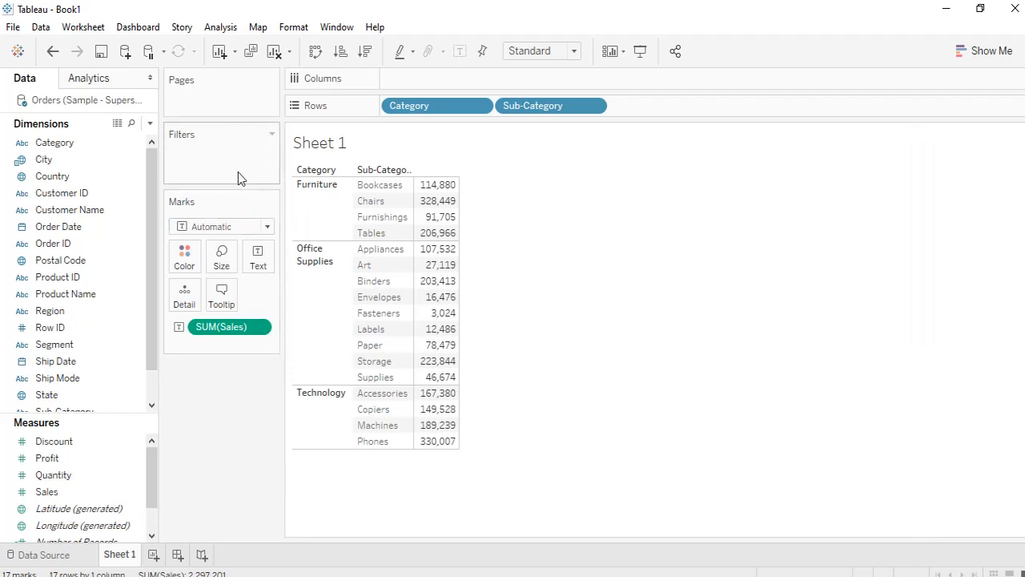
key(ctrl+z)
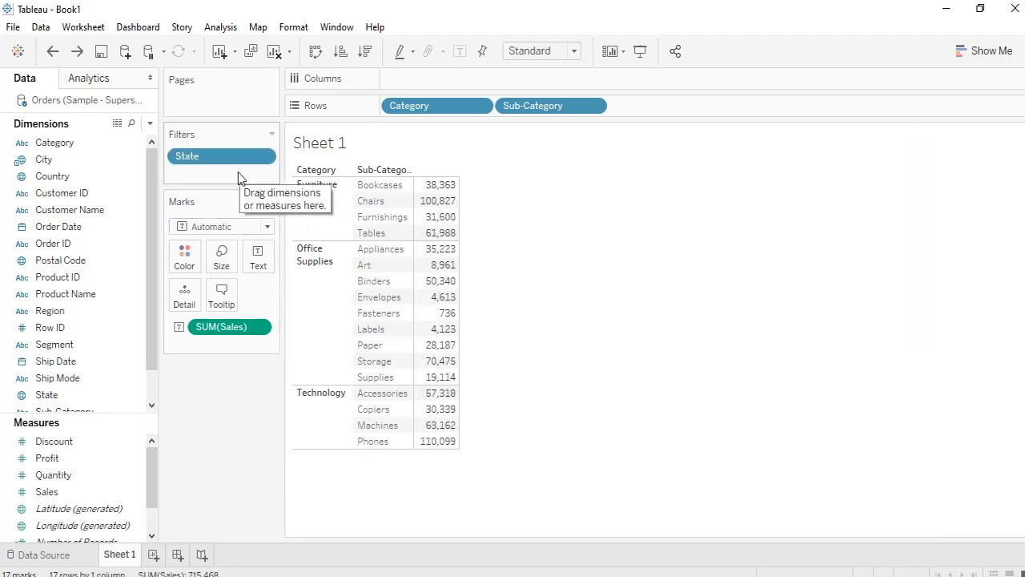
Check which scope options the State filter offers for applying it to worksheets
click(264, 157)
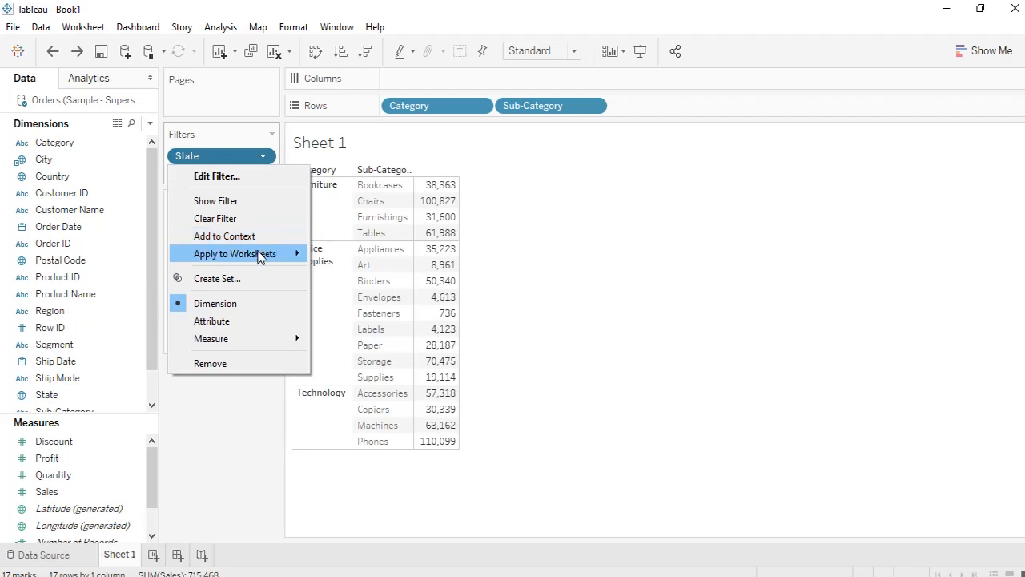
mouse_move(259, 258)
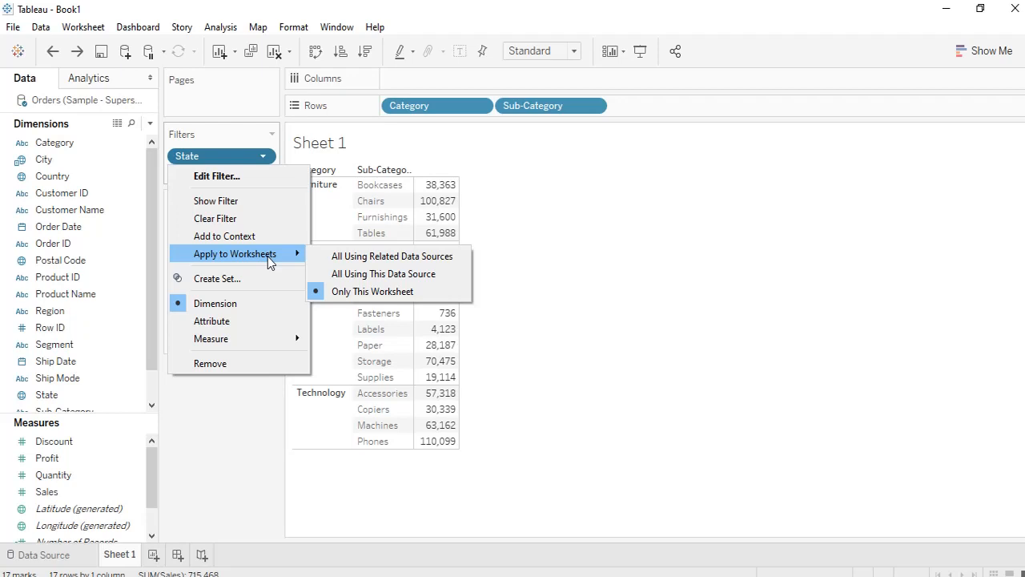
click(274, 492)
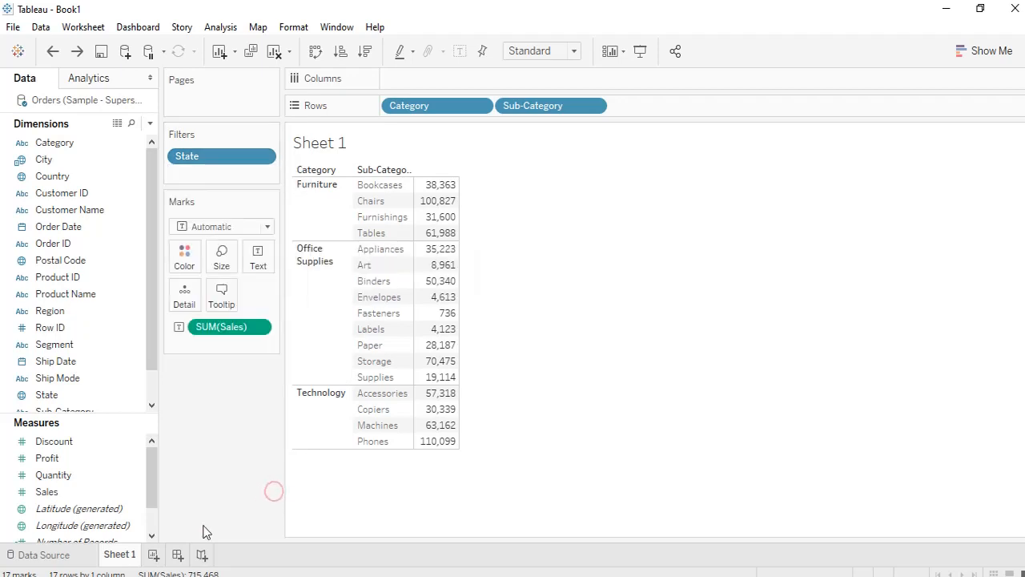
Create a second worksheet with Region on the rows and Sales as its measure
click(153, 554)
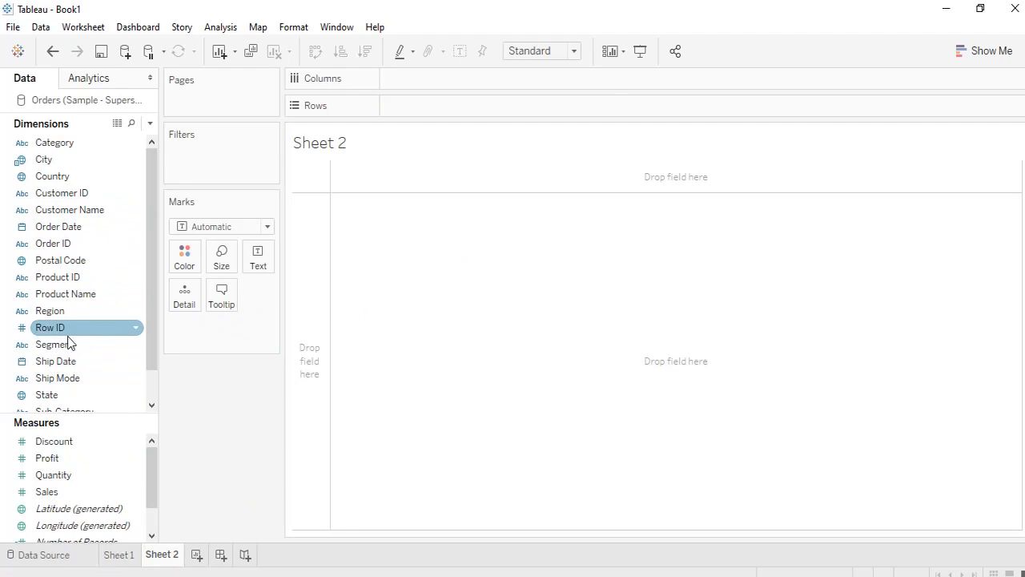
double_click(69, 311)
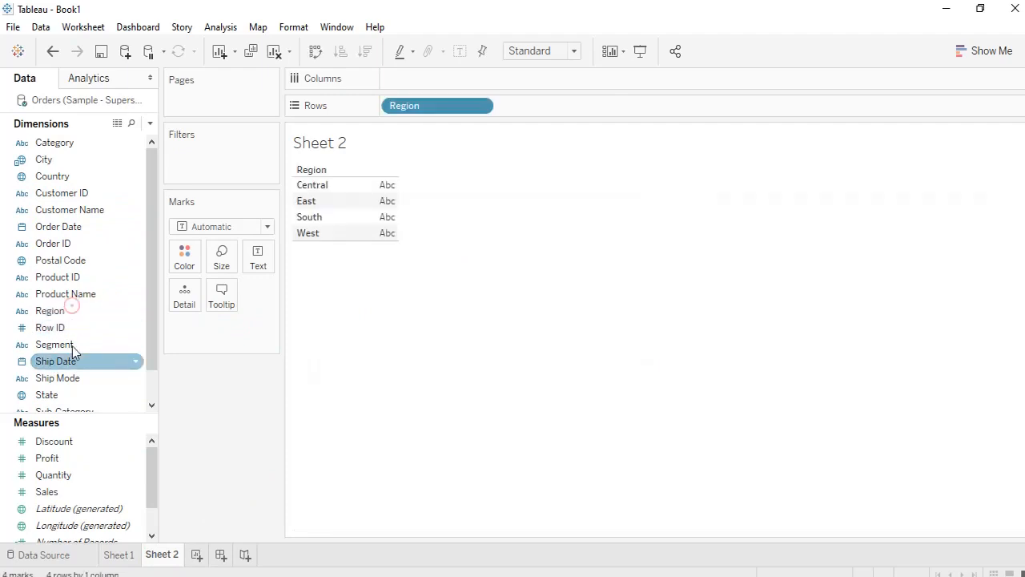
double_click(84, 492)
Apply the State filter of Sheet 1 to selected worksheets, including Sheet 2
click(119, 555)
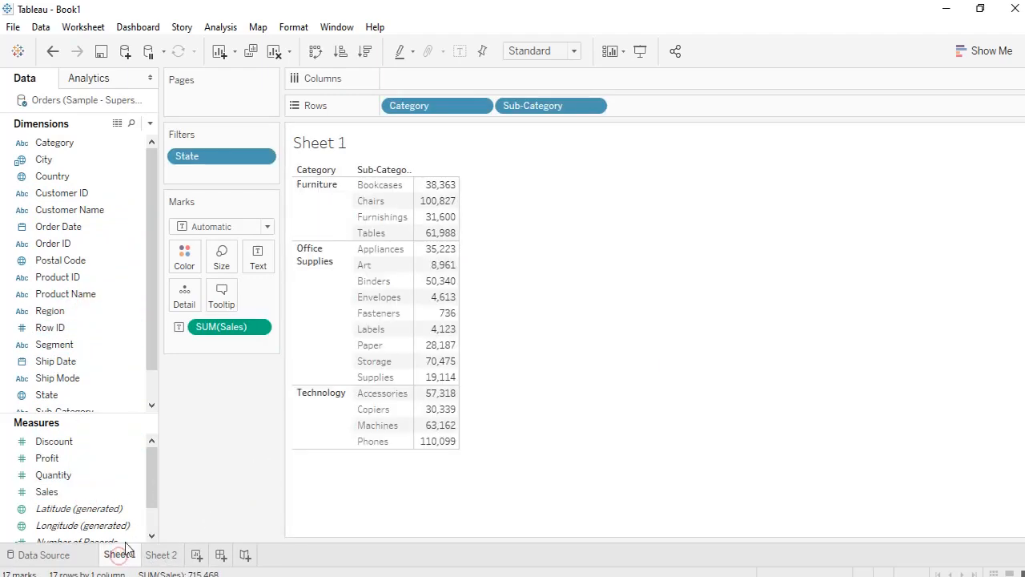
click(263, 158)
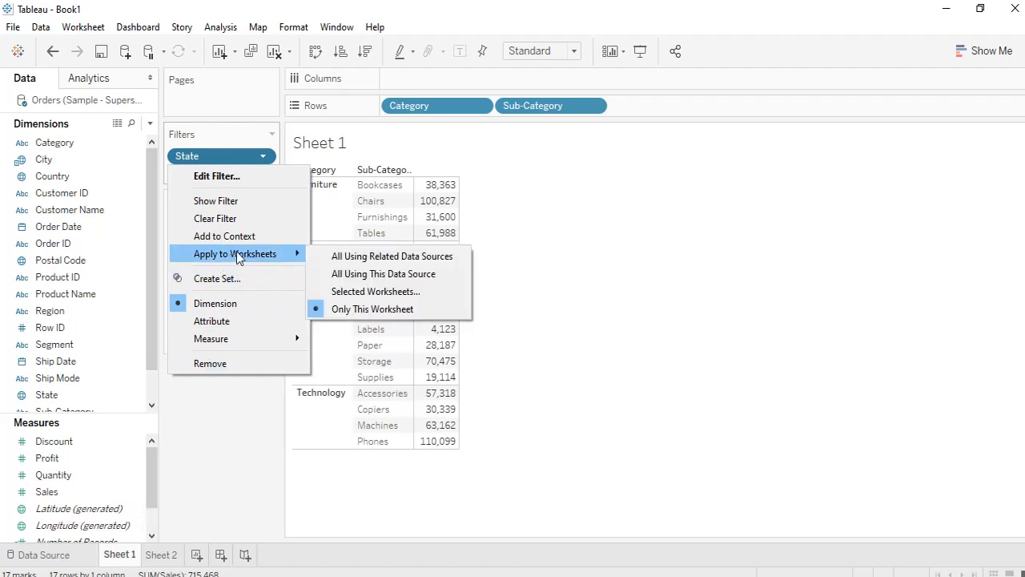
click(366, 294)
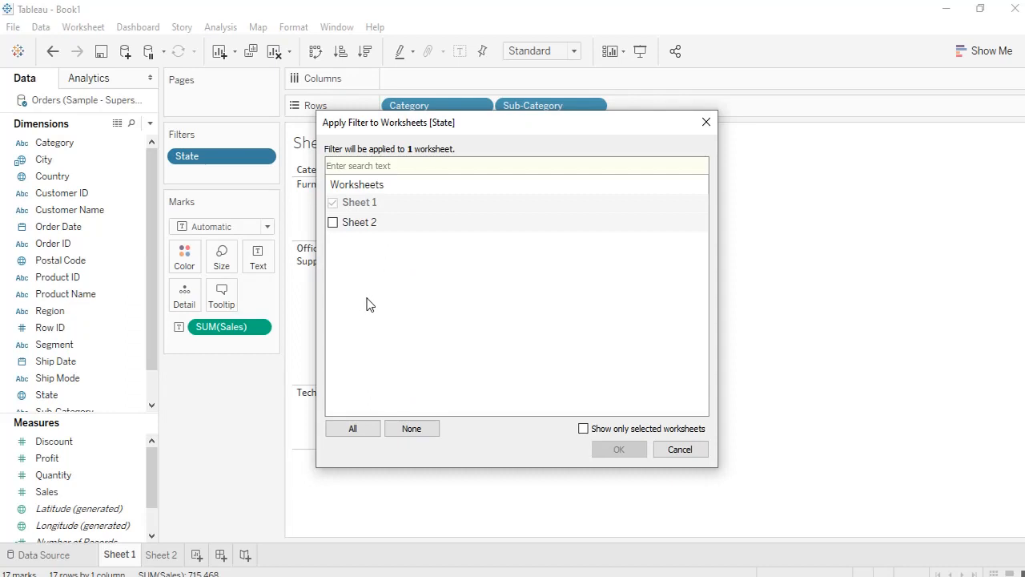
click(335, 225)
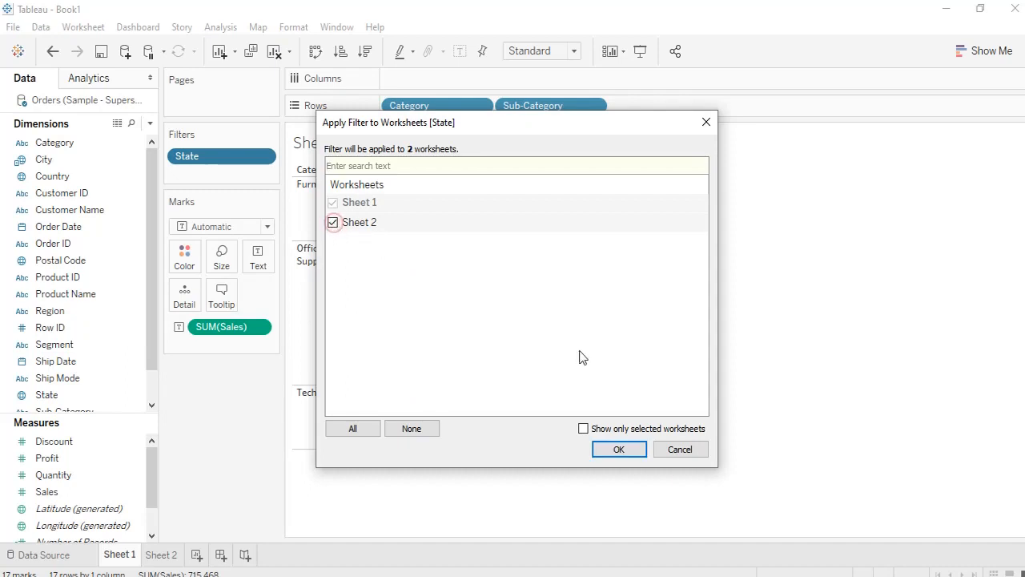
click(619, 449)
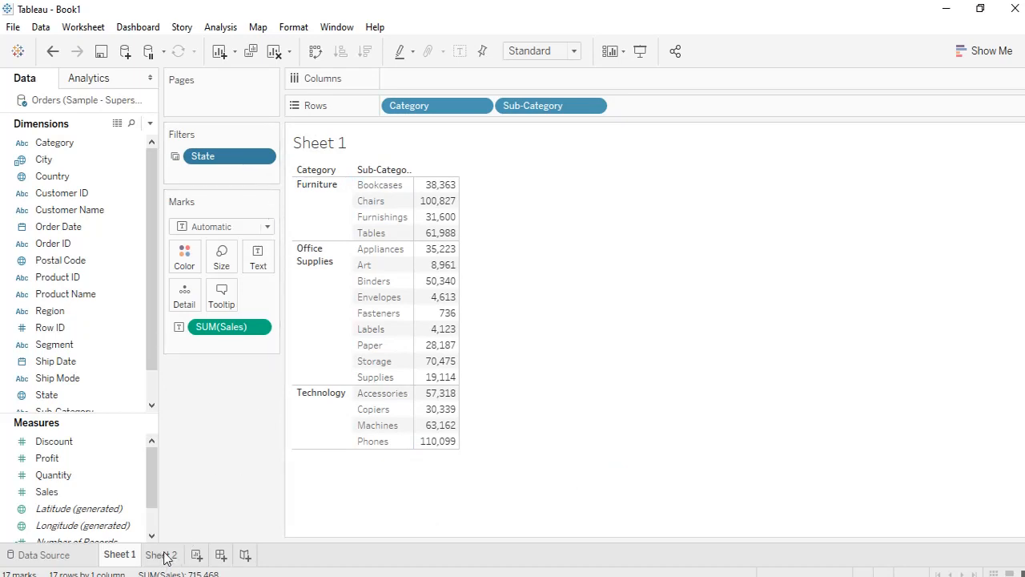
Create a new dashboard and place Sheet 1 on it with Sheet 2 below
click(221, 555)
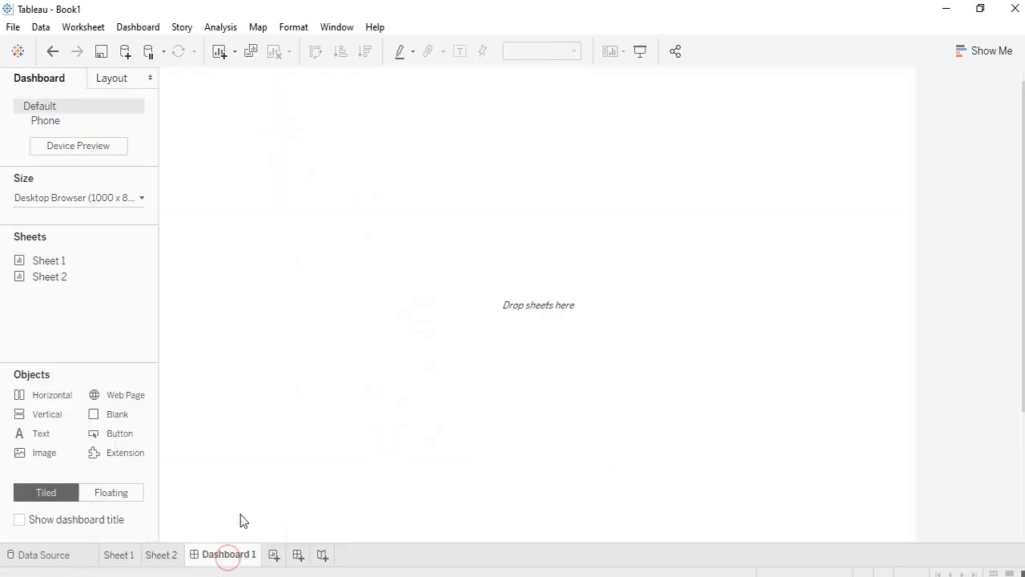
drag(69, 258, 195, 247)
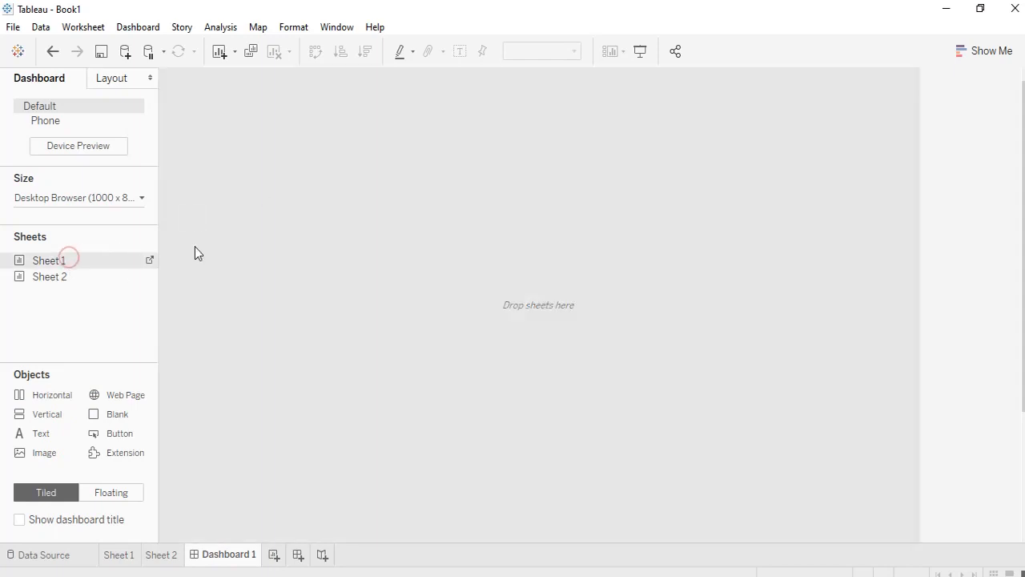
drag(63, 282, 489, 497)
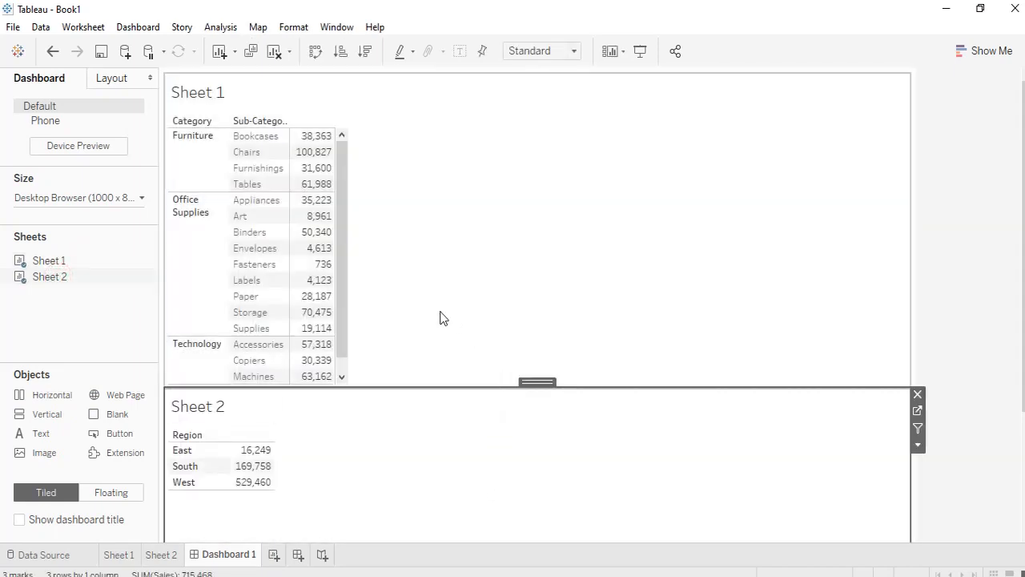
Show the State filter of Sheet 1 on the dashboard
click(517, 250)
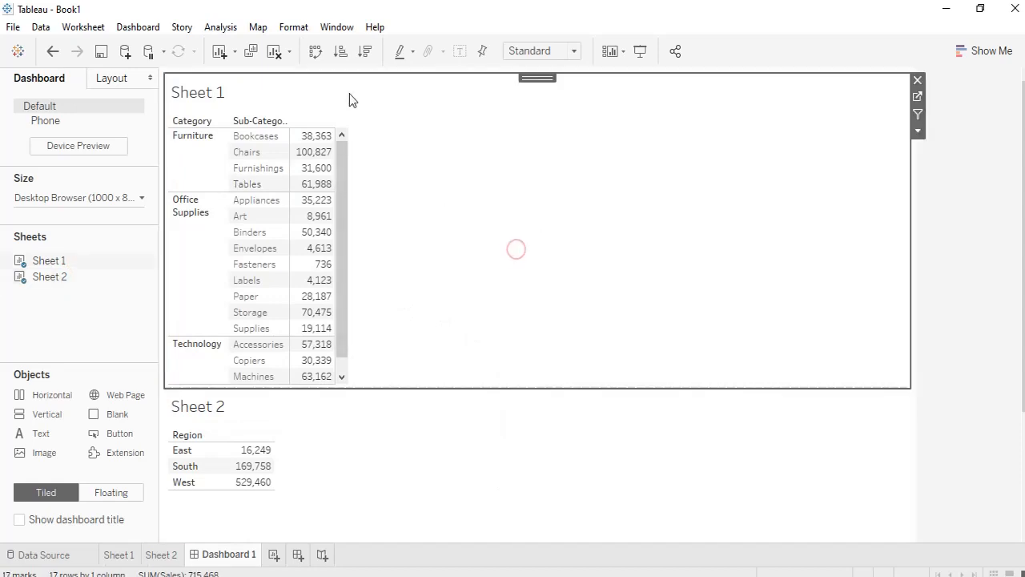
click(945, 346)
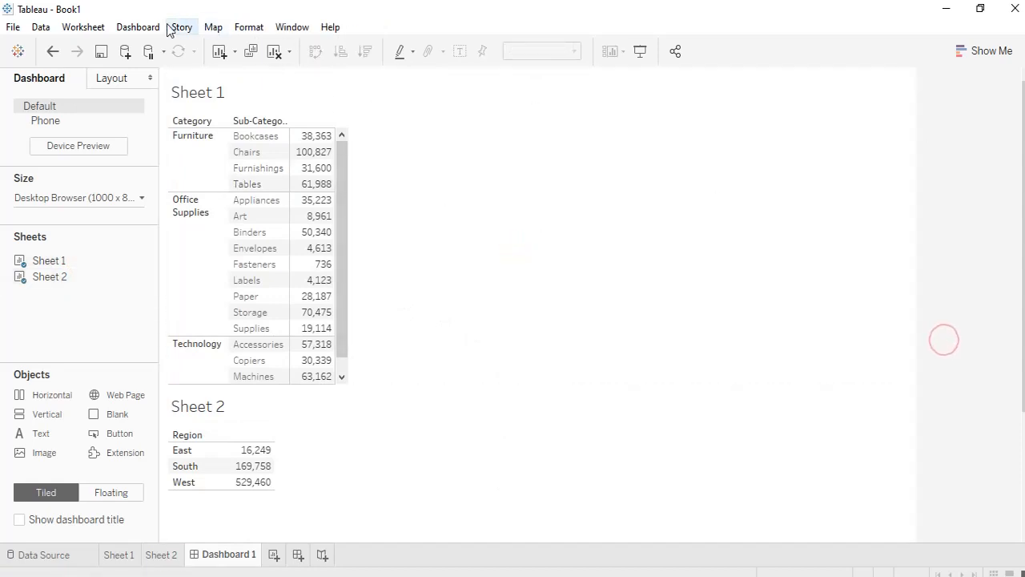
click(137, 28)
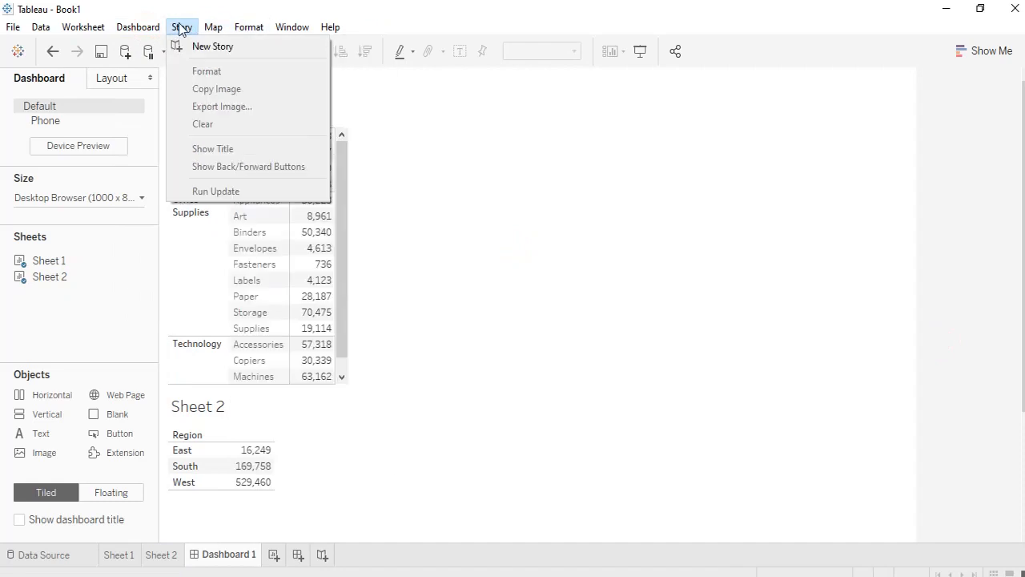
mouse_move(232, 29)
mouse_move(152, 28)
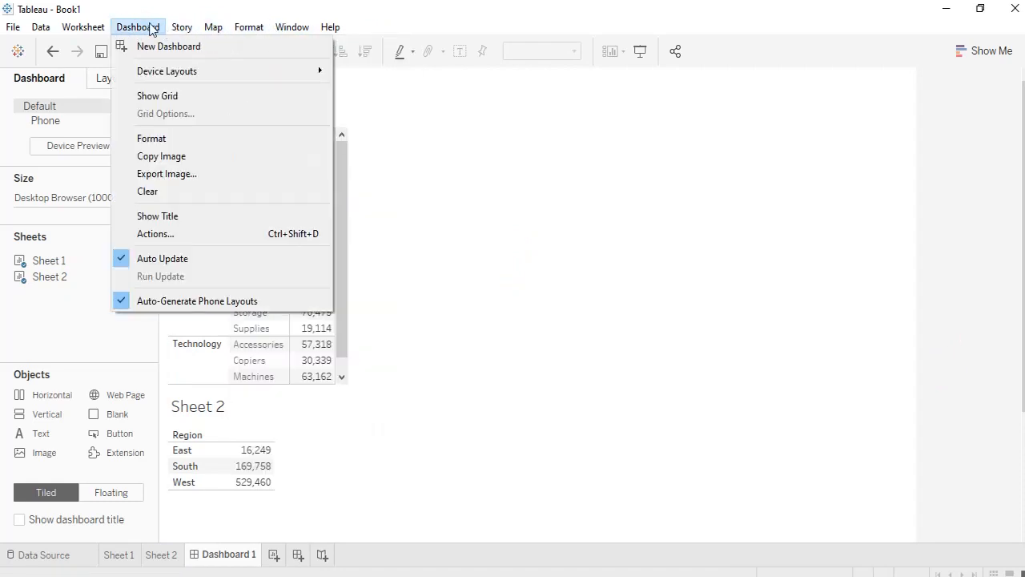
click(351, 195)
click(353, 103)
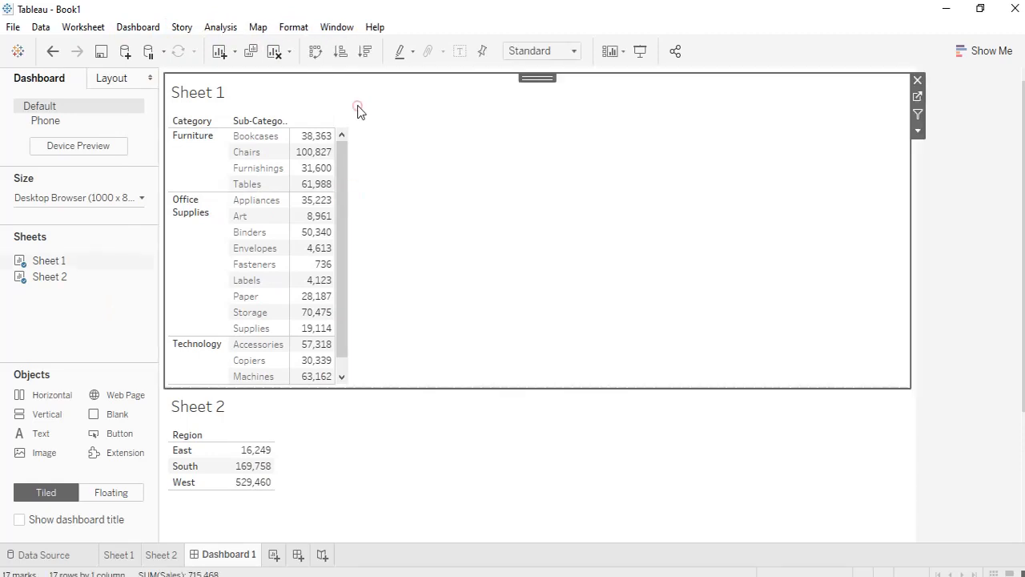
click(231, 30)
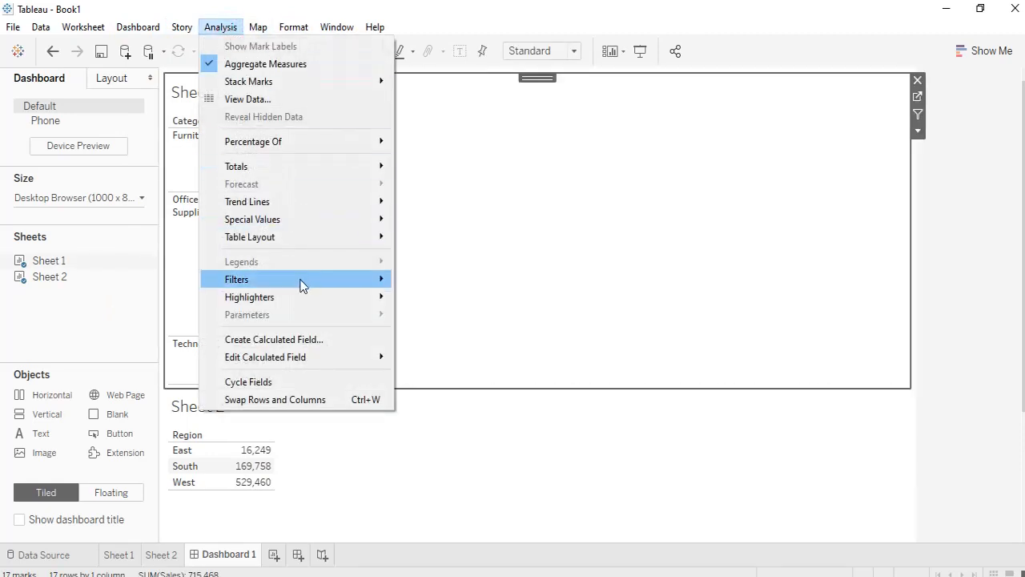
mouse_move(305, 283)
click(428, 325)
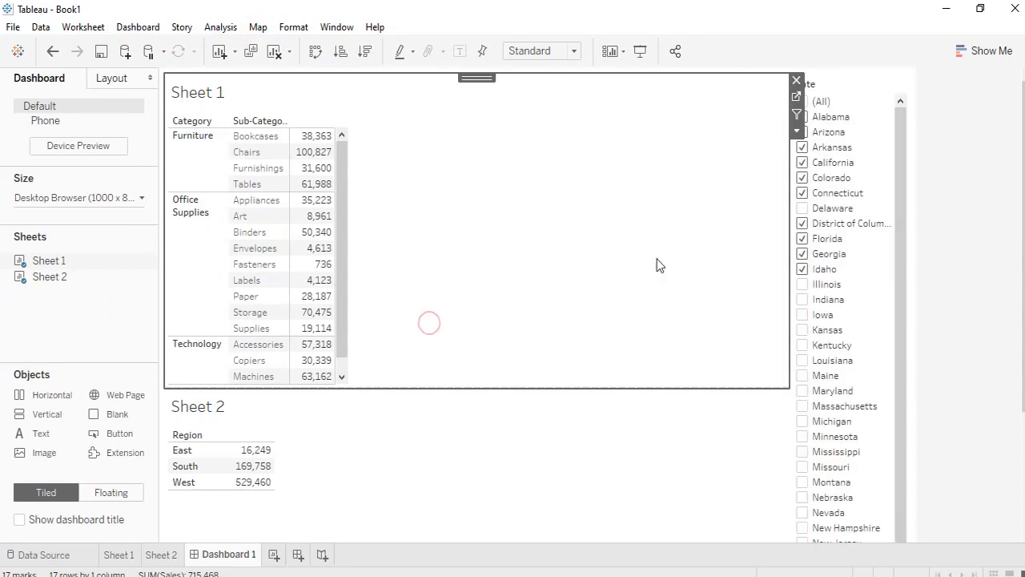
Add Delaware, Illinois, Indiana, Iowa, Kansas, Kentucky and Louisiana to the dashboard's State filter, selecting the last five in presentation mode
click(803, 209)
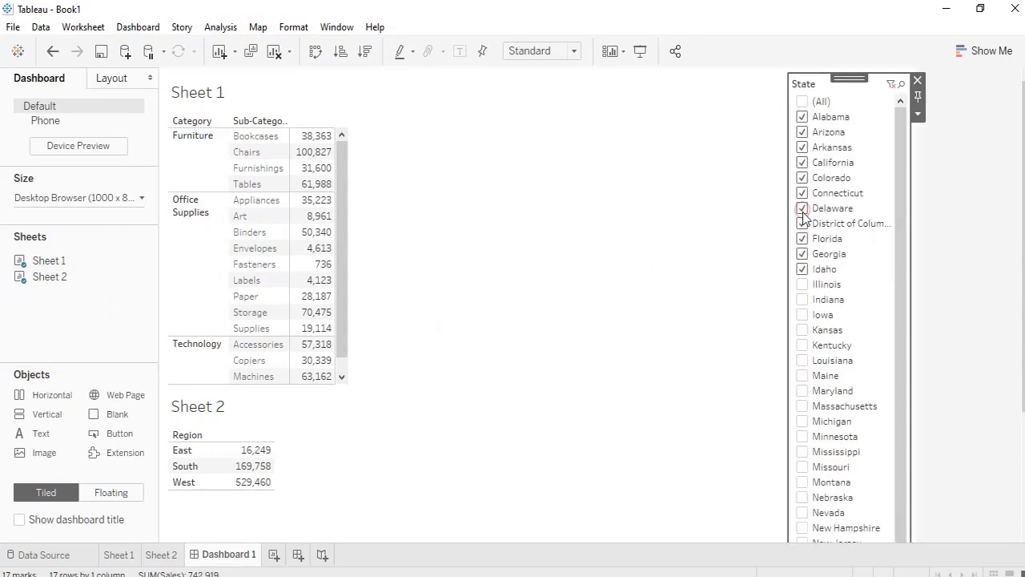
click(803, 284)
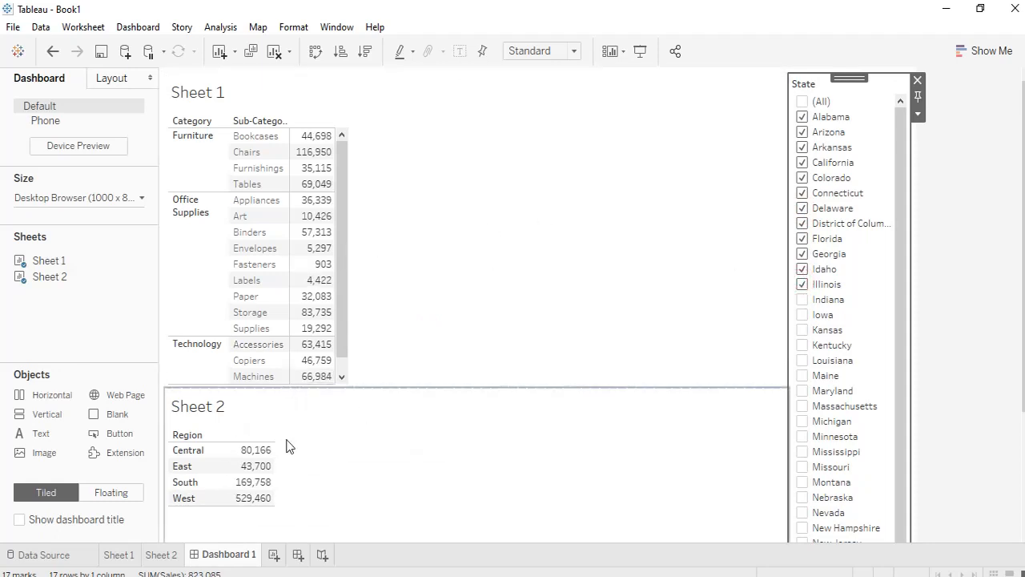
click(640, 51)
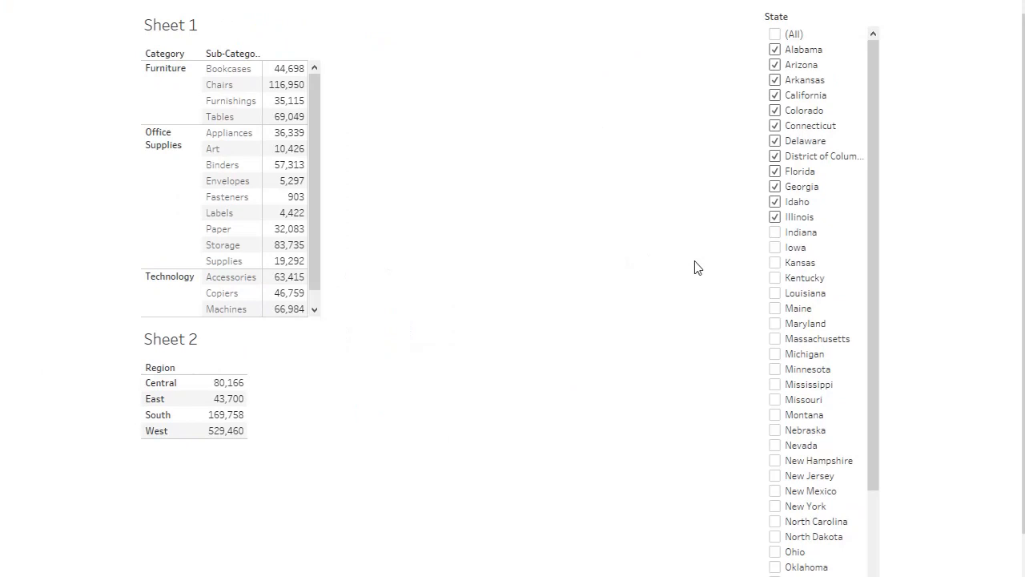
click(775, 233)
click(776, 248)
click(775, 263)
click(776, 278)
click(775, 294)
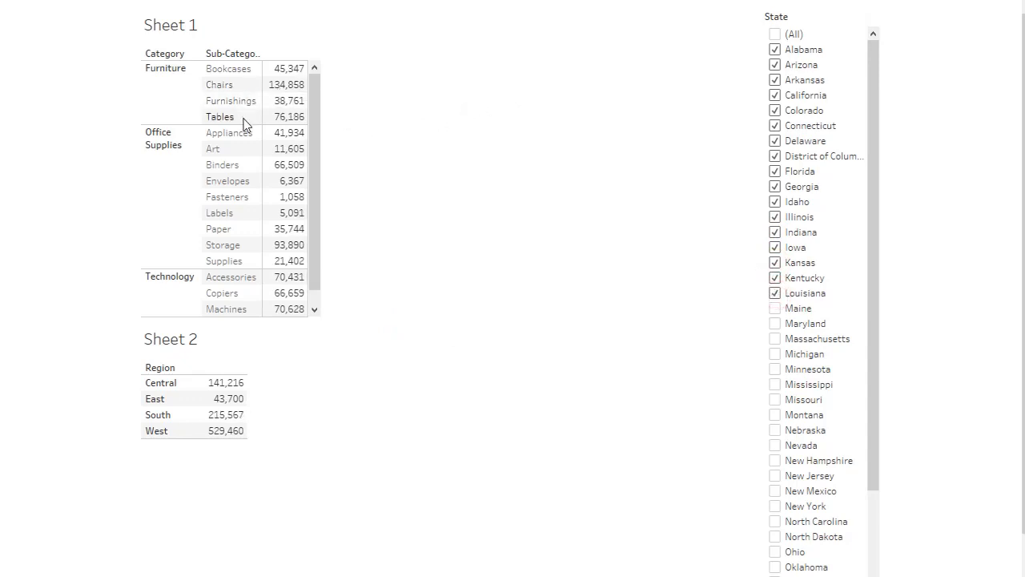
key(Escape)
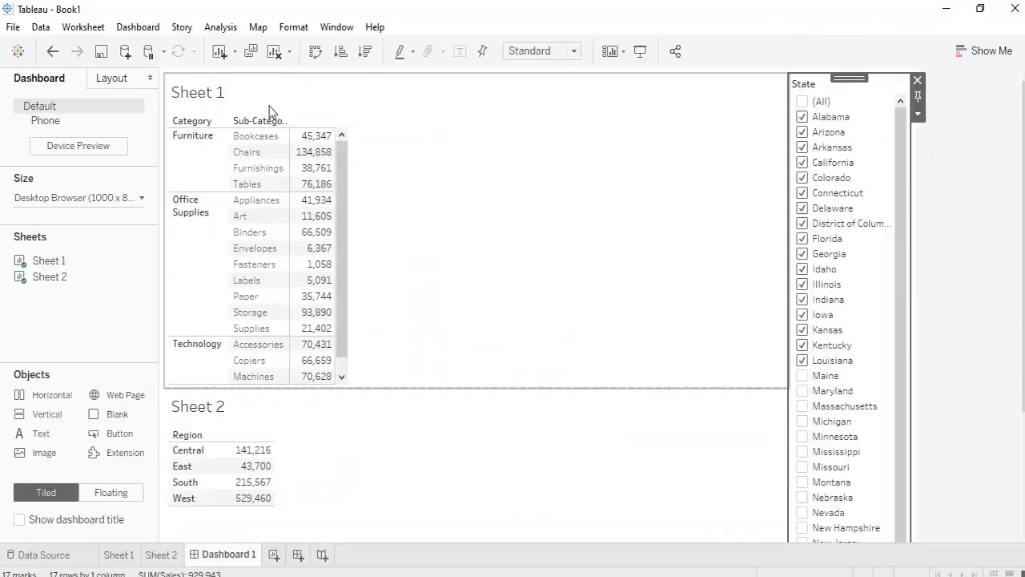
Create a set from the State filter on Sheet 1, keeping the default name and the states already selected
click(121, 555)
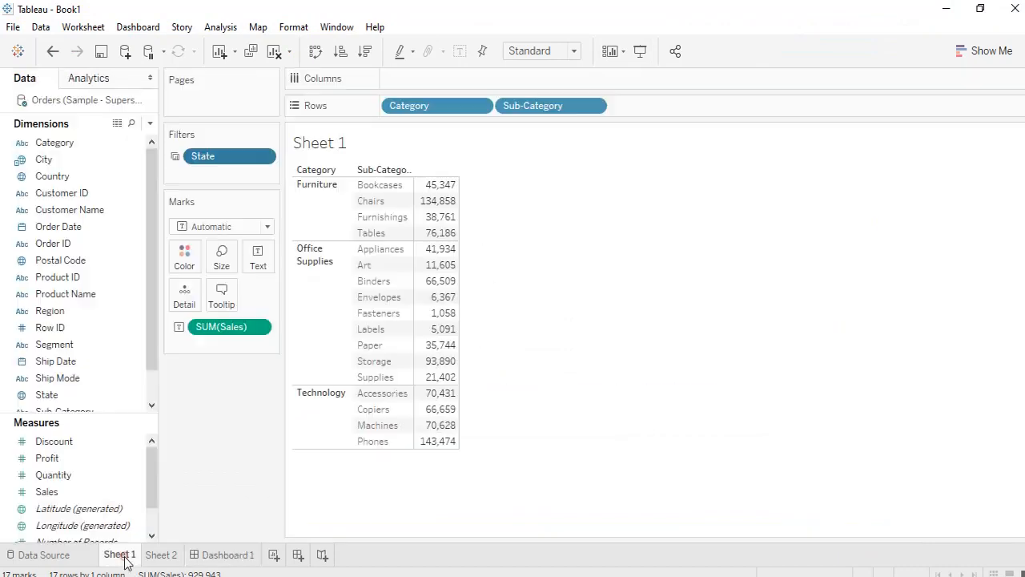
click(264, 156)
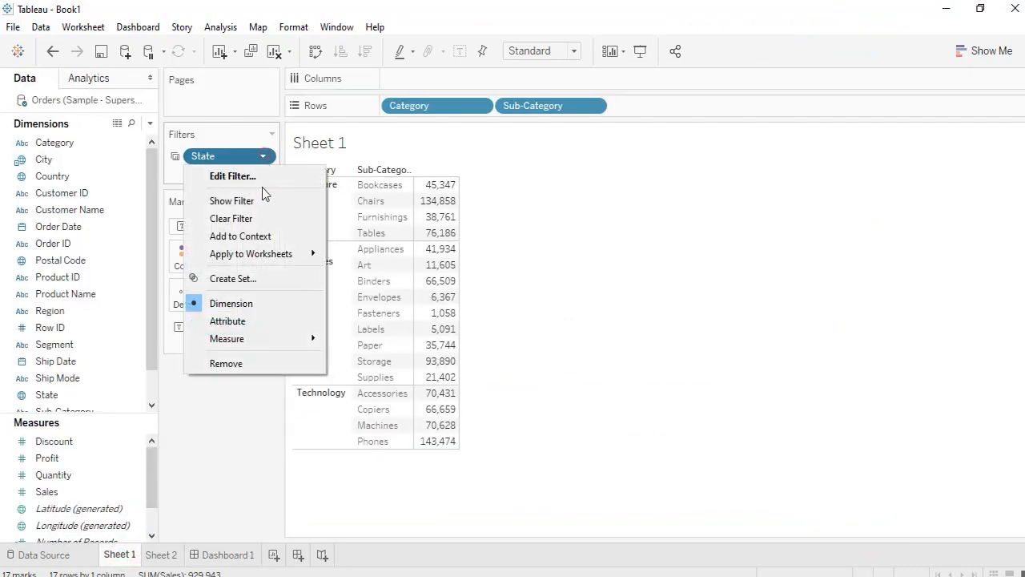
mouse_move(296, 255)
click(265, 279)
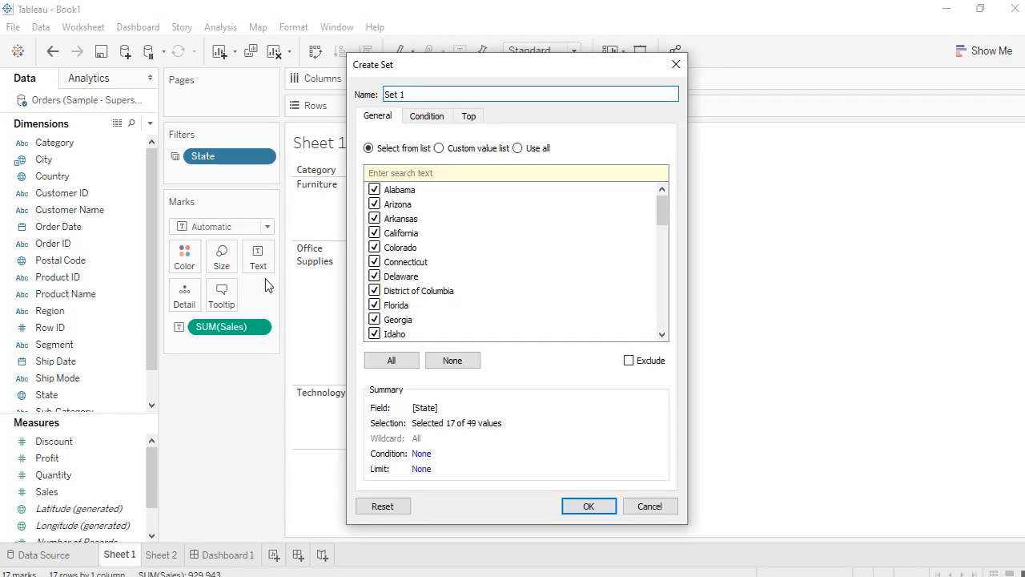
scroll(440, 300, down, 13)
scroll(444, 277, up, 12)
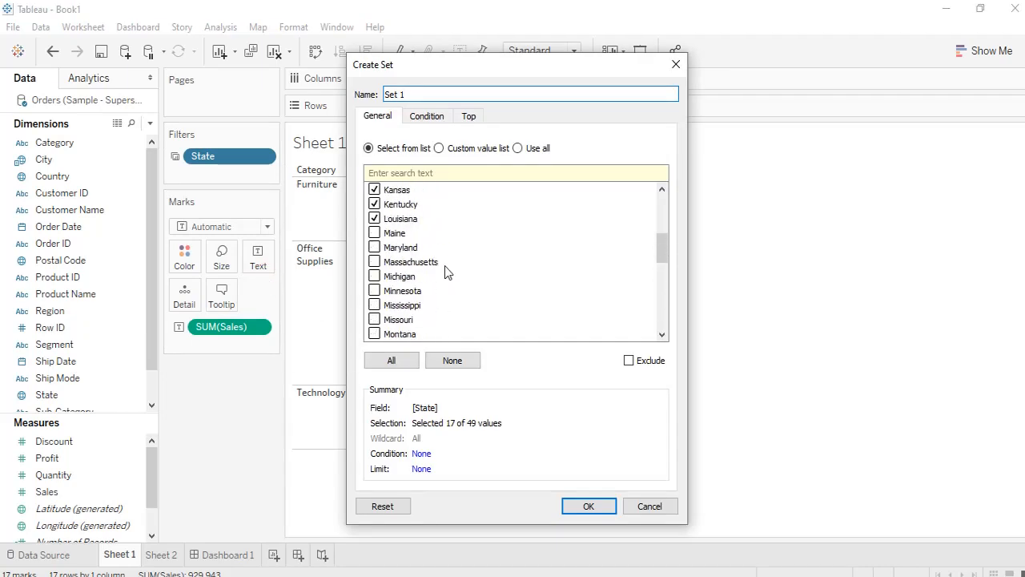
scroll(447, 273, down, 3)
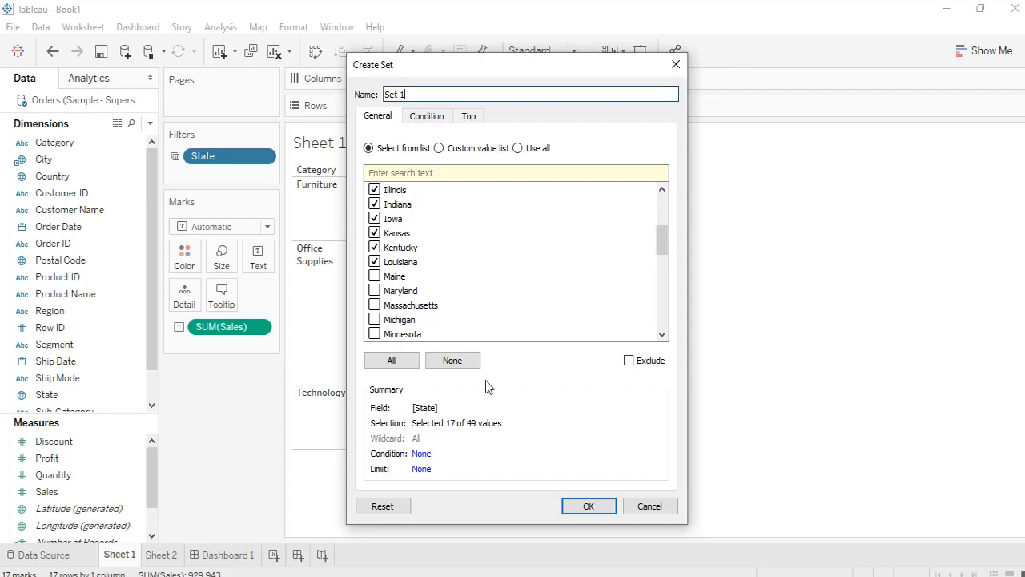
click(588, 505)
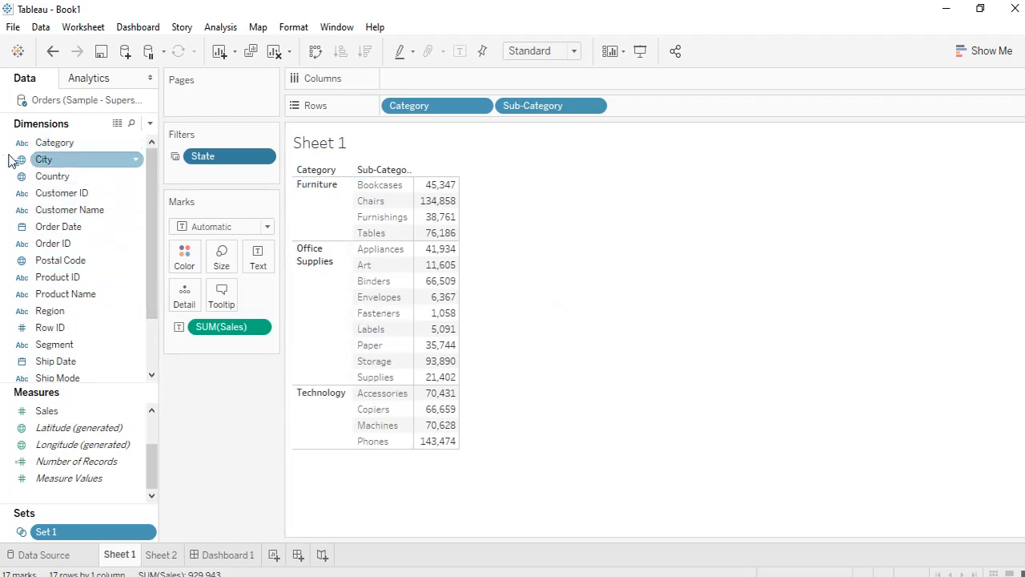
Check the dimension, attribute and measure options of the State filter on Sheet 1
click(263, 156)
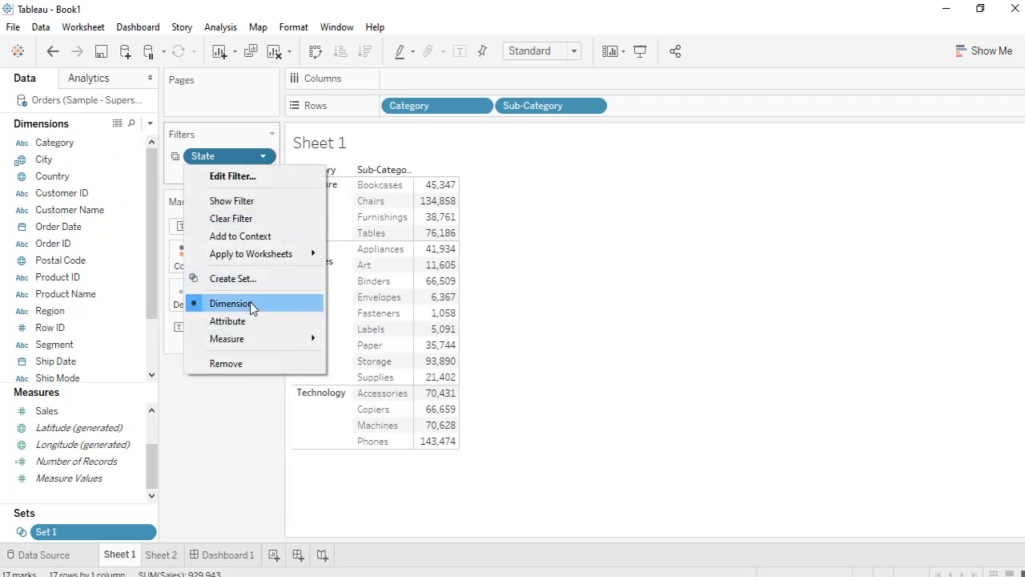
mouse_move(241, 336)
click(544, 297)
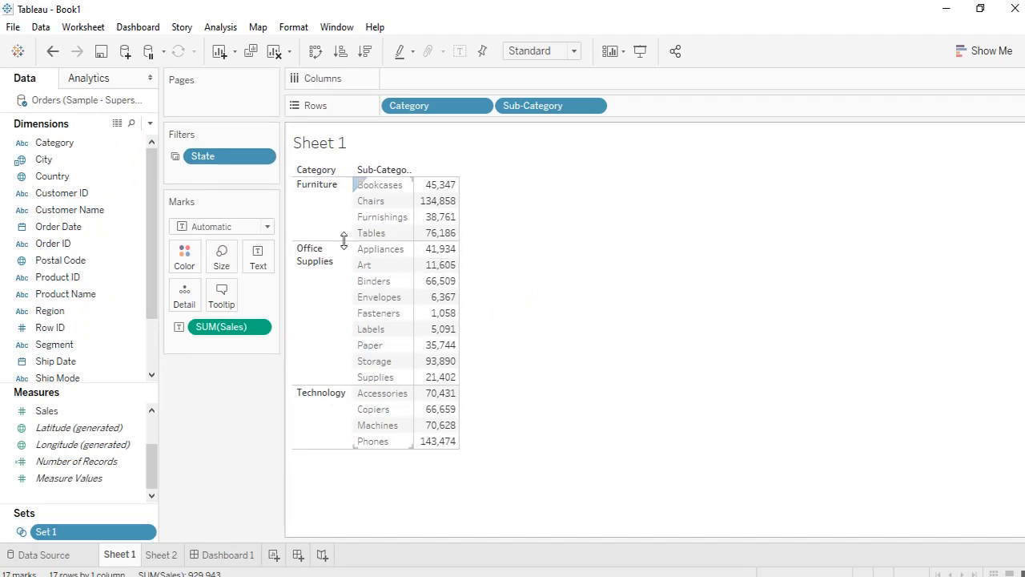
click(263, 157)
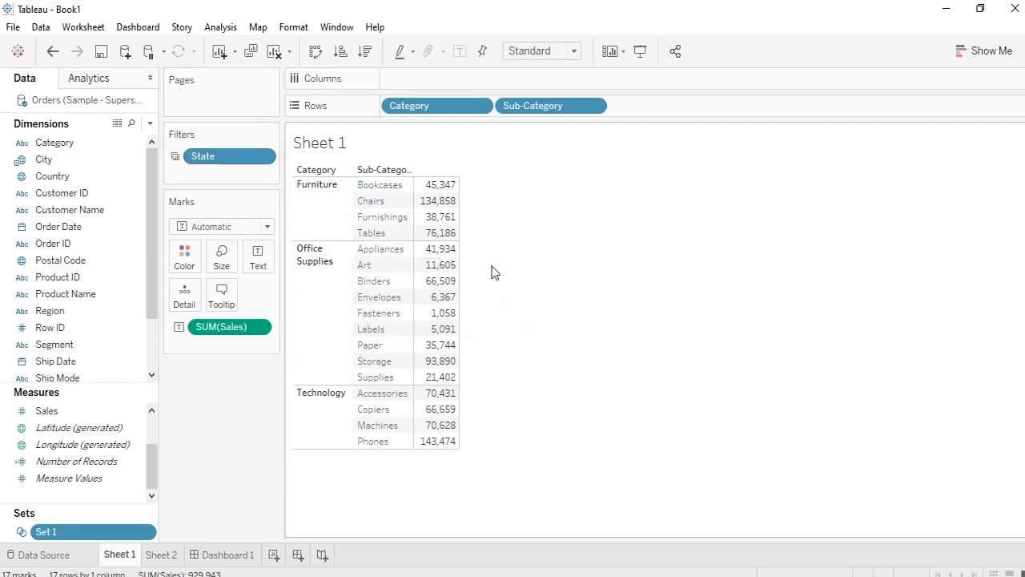
Show the State filter card on Sheet 1 and review its edit settings without changing them
click(264, 158)
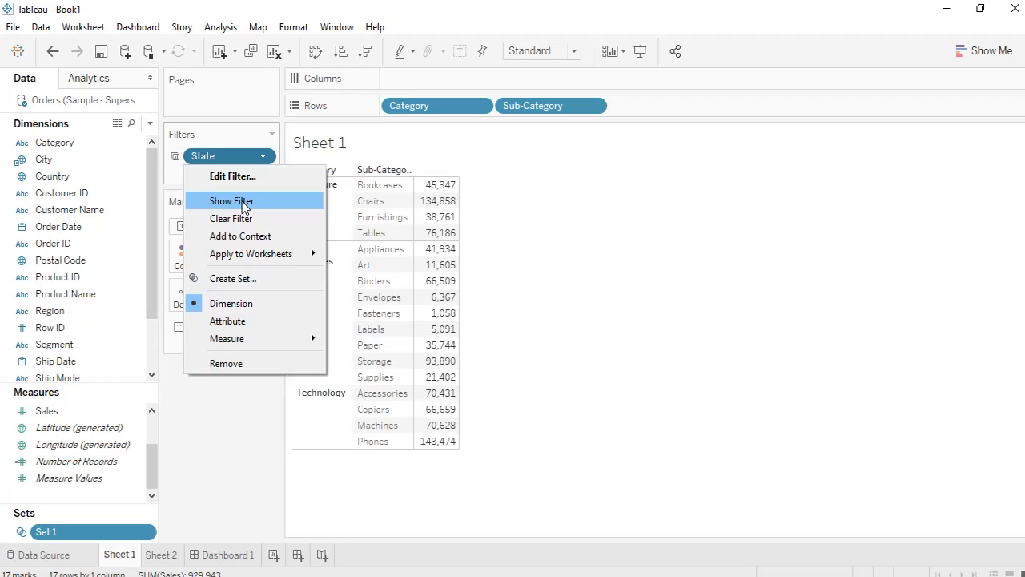
click(242, 203)
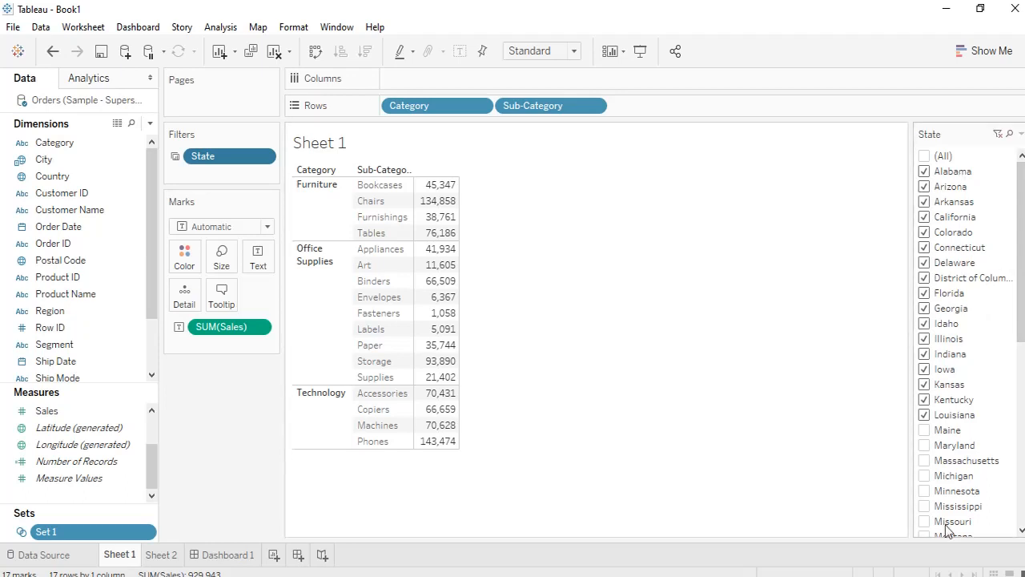
click(1020, 134)
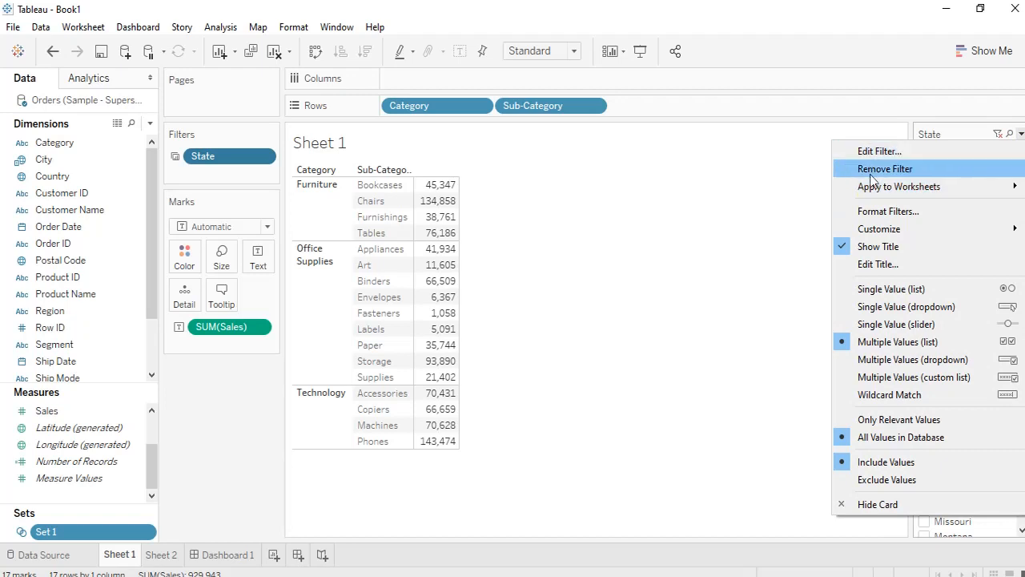
click(910, 152)
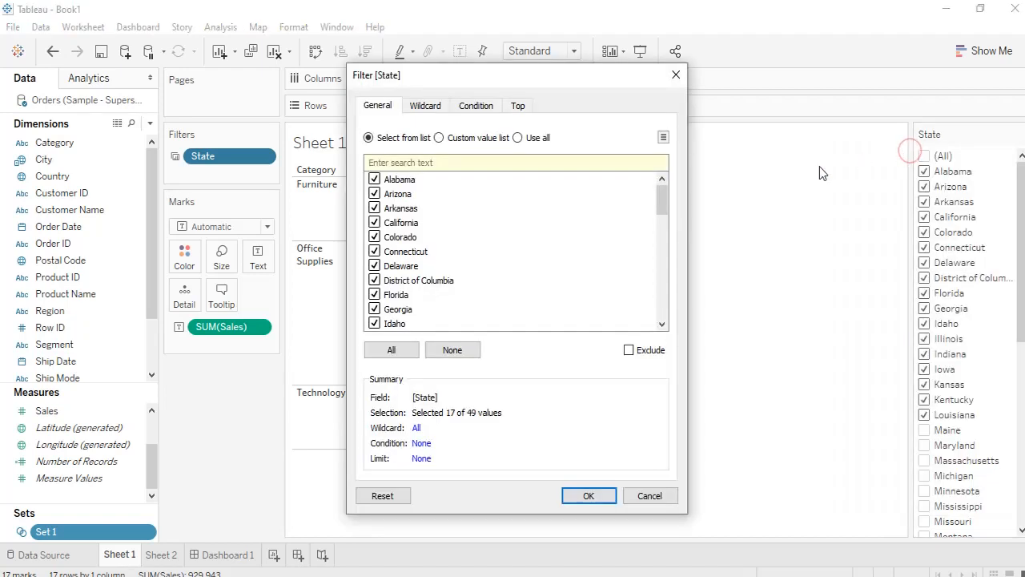
click(676, 76)
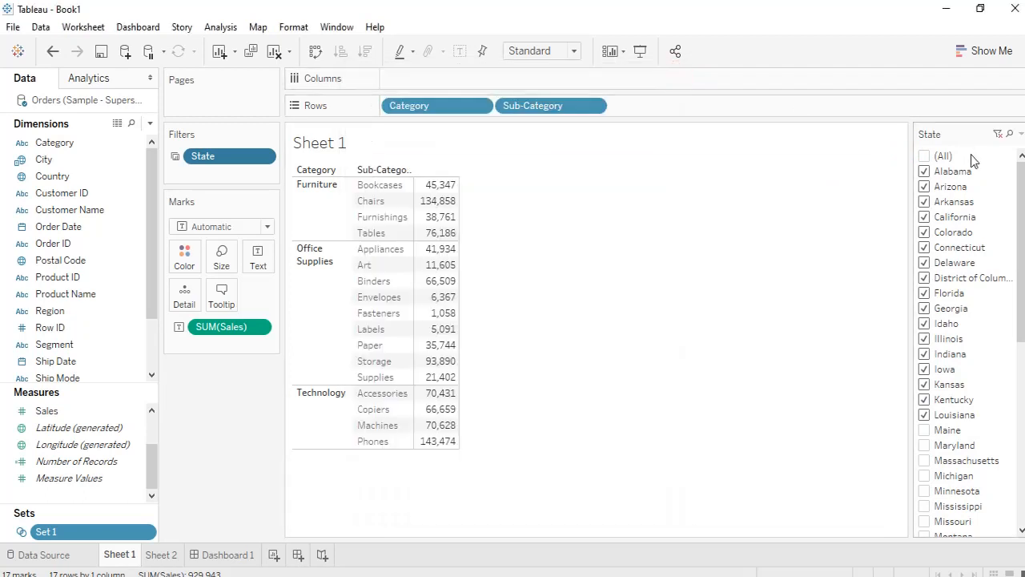
Customize the State filter card on Sheet 1 to hide the "All" value
click(1021, 134)
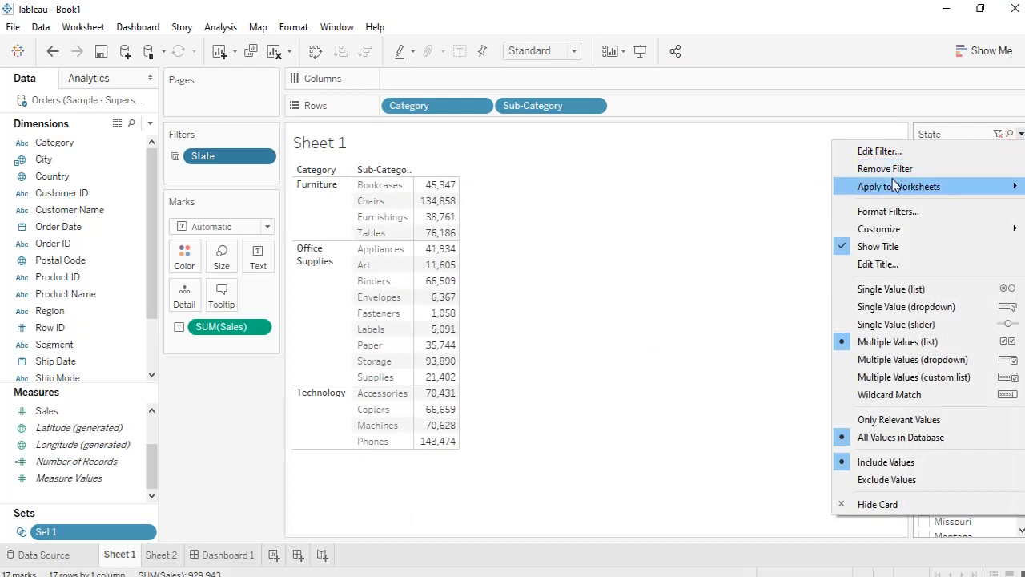
mouse_move(895, 188)
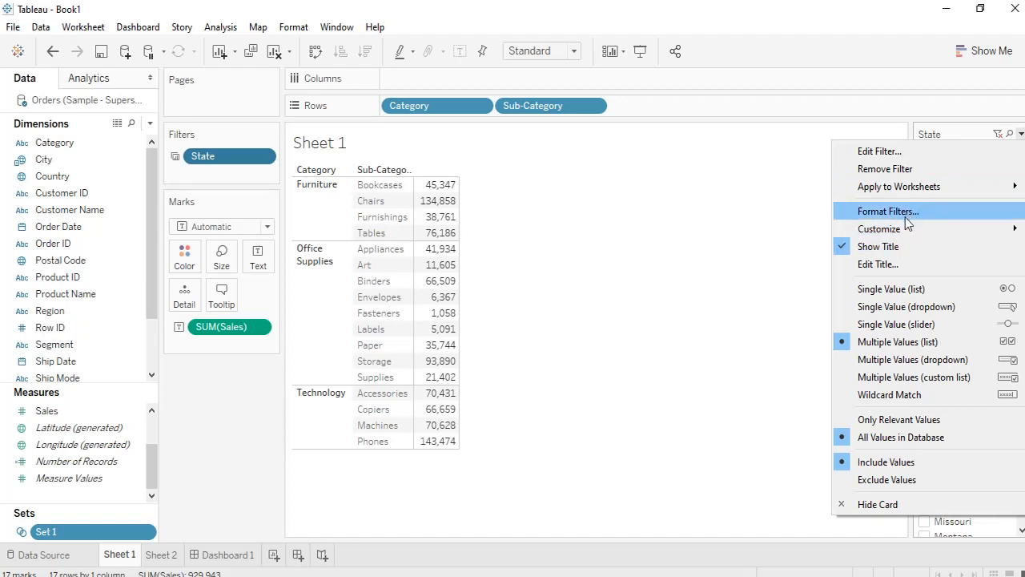
mouse_move(905, 230)
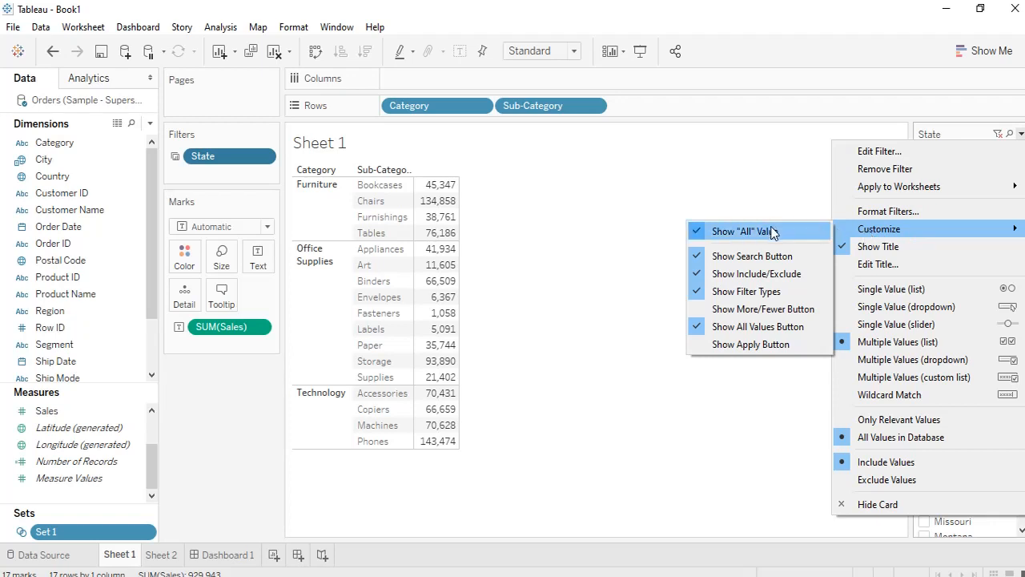
click(701, 234)
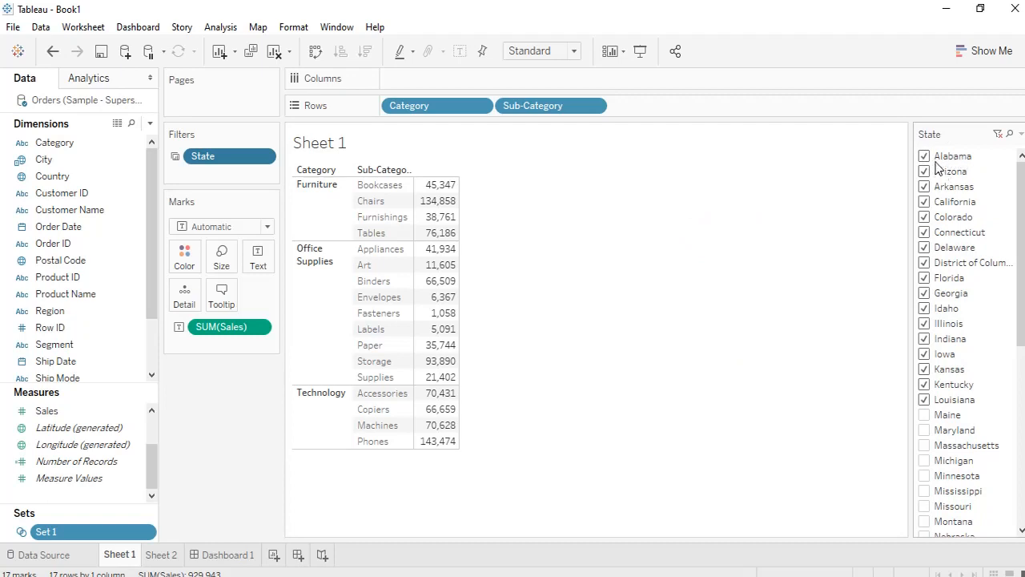
Add the "All" value option to the State filter card
click(1022, 137)
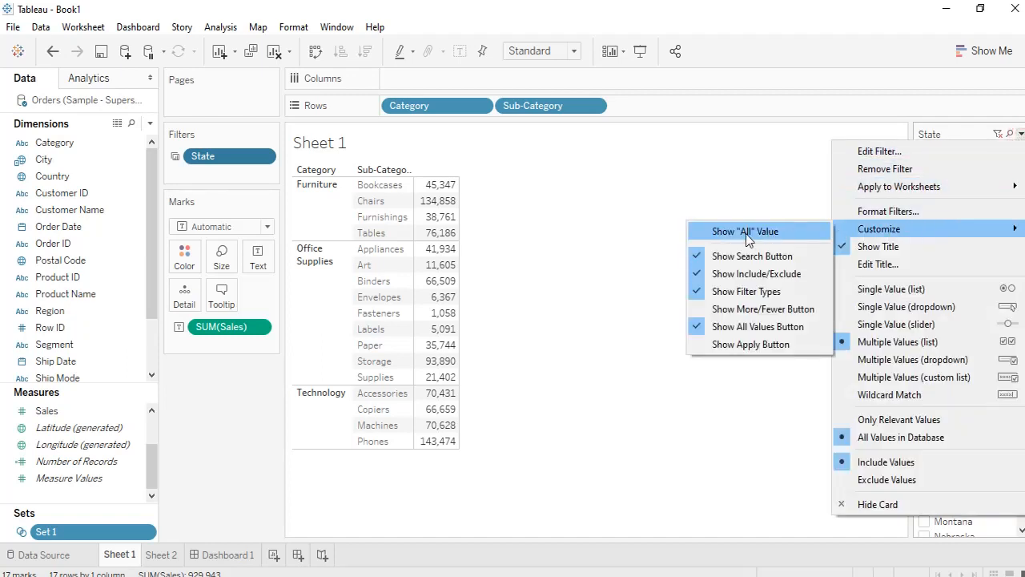
click(747, 233)
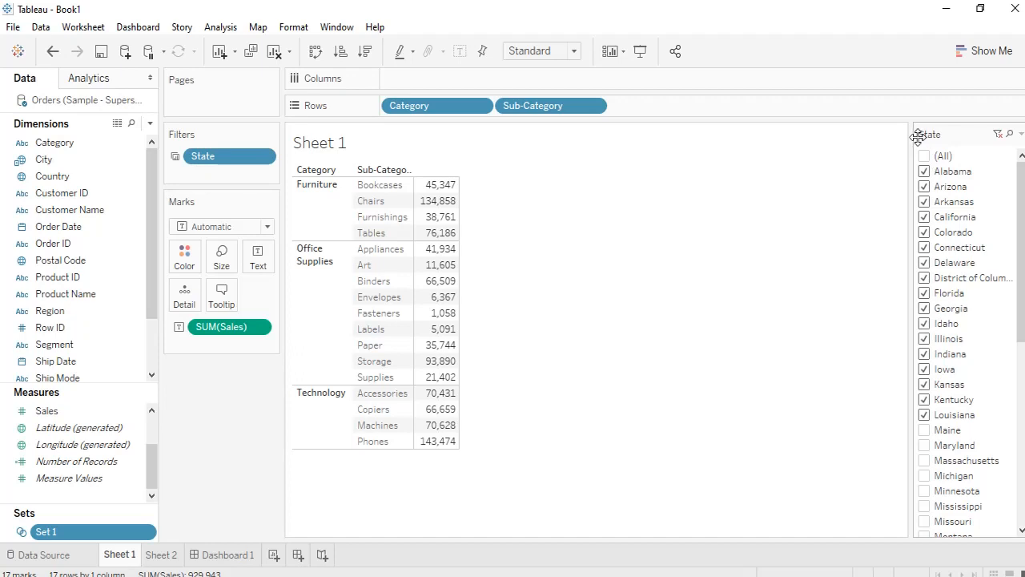
click(1021, 136)
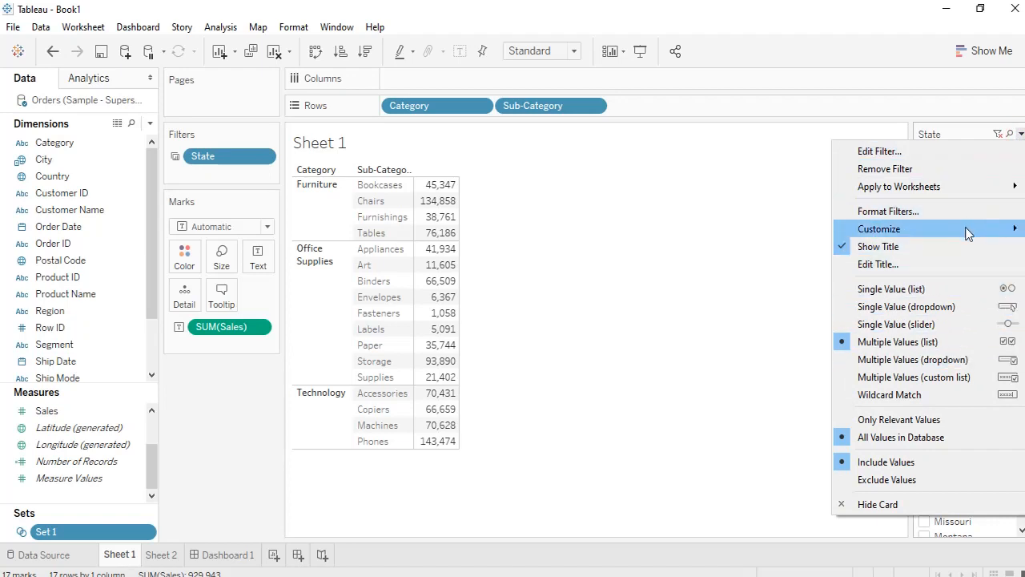
mouse_move(967, 229)
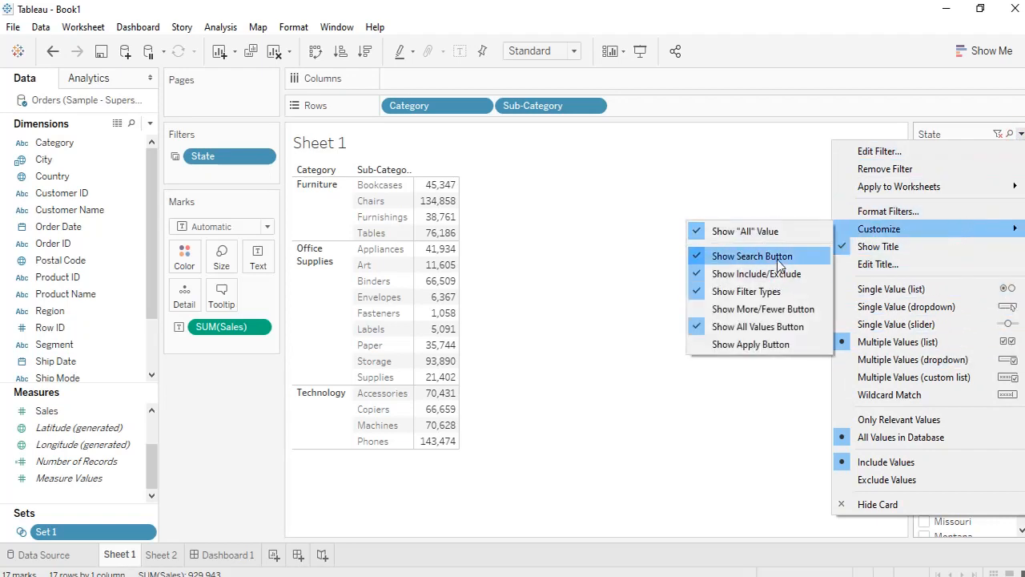
click(932, 129)
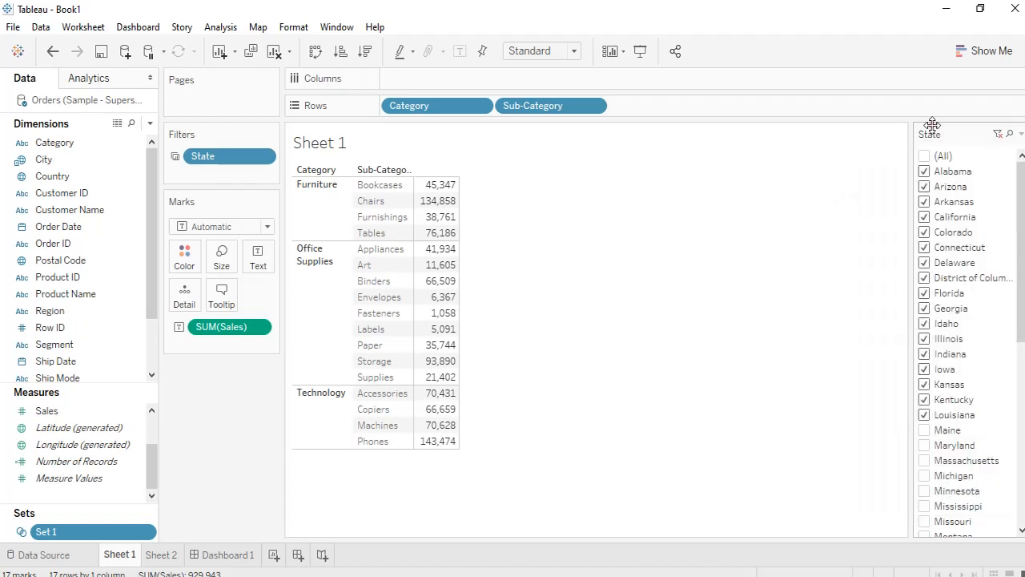
Search the State filter's values for "flo" and clear the search
click(1010, 135)
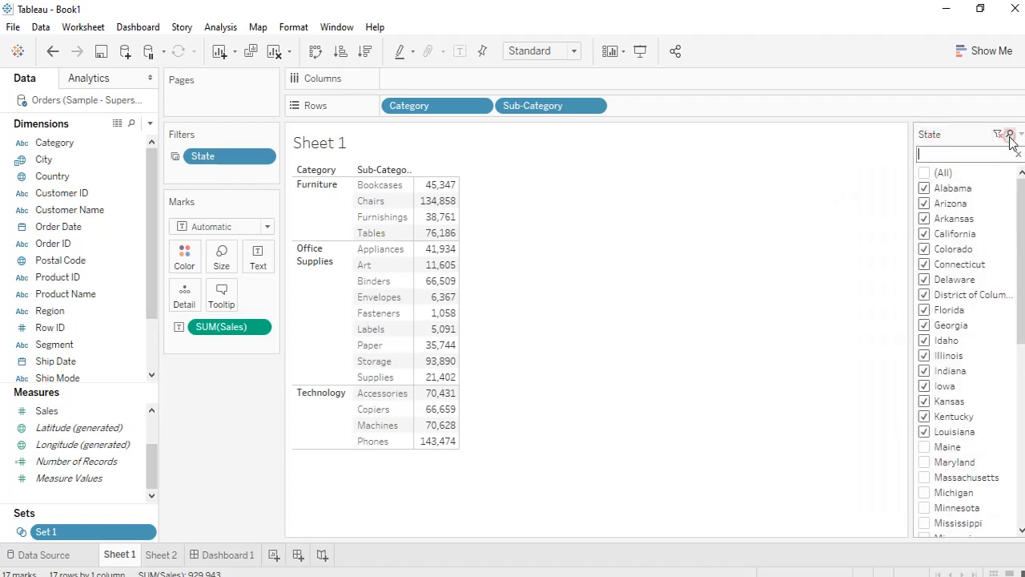
right_click(967, 157)
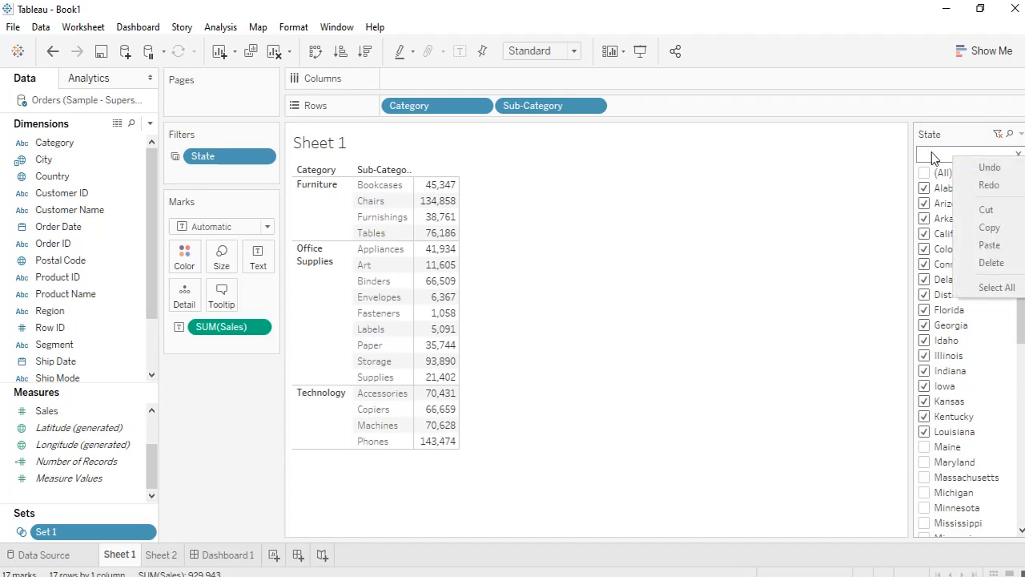
click(933, 156)
text(flo)
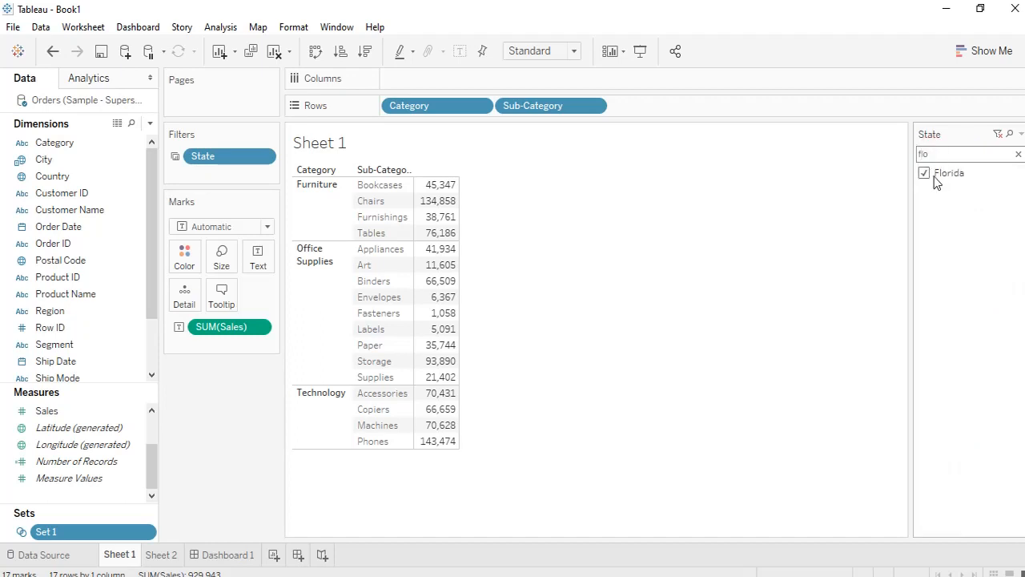
click(1017, 153)
Hide the search button on the State filter card
click(1020, 135)
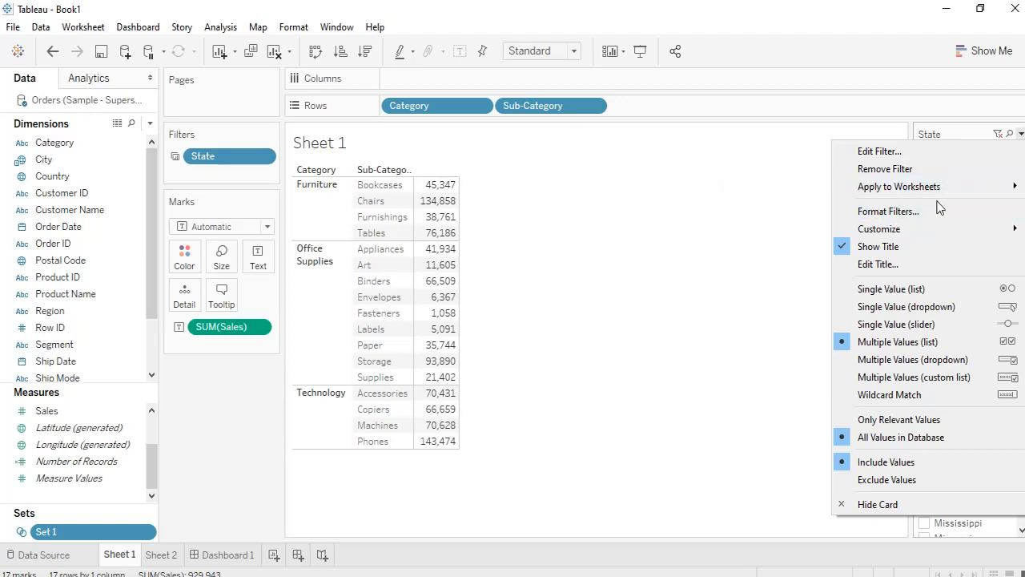
mouse_move(936, 229)
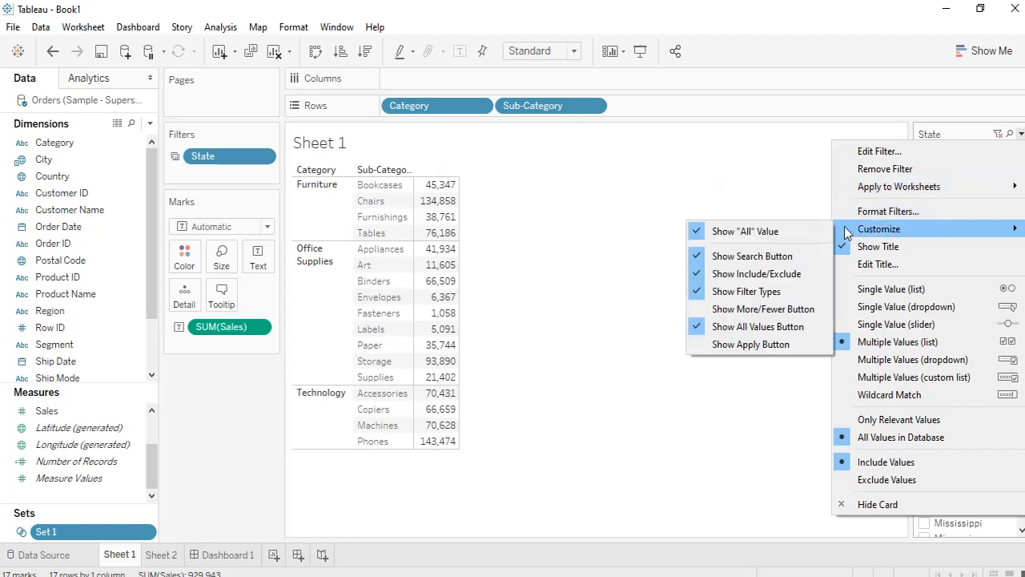
click(785, 260)
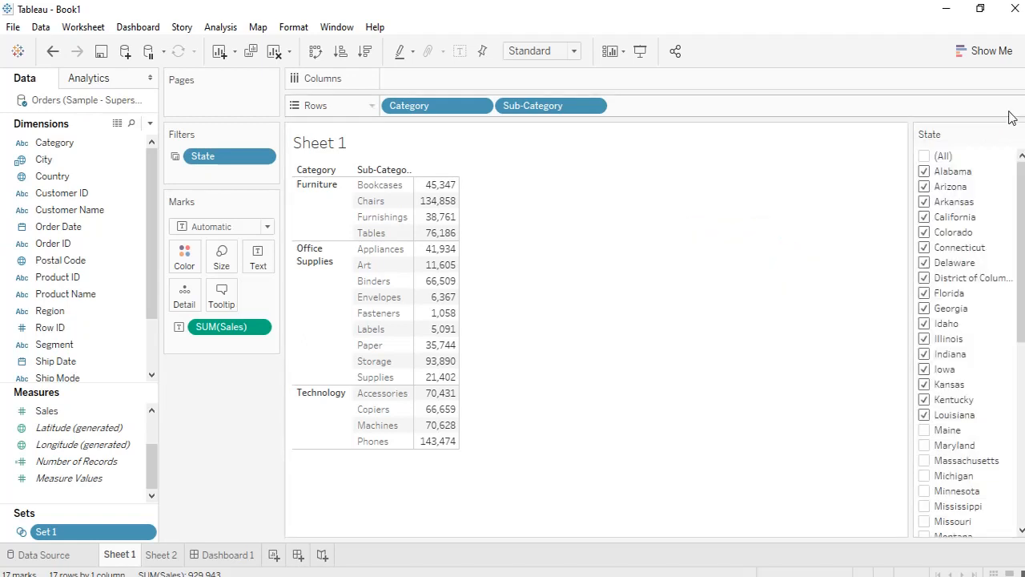
Turn off the filter types option for the State filter card and turn it back on
click(1020, 134)
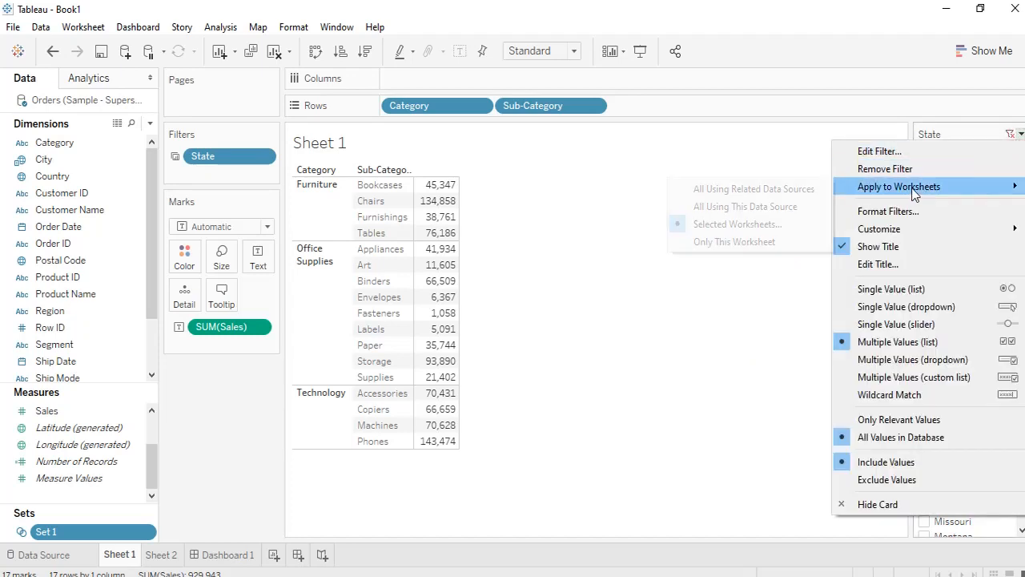
mouse_move(909, 230)
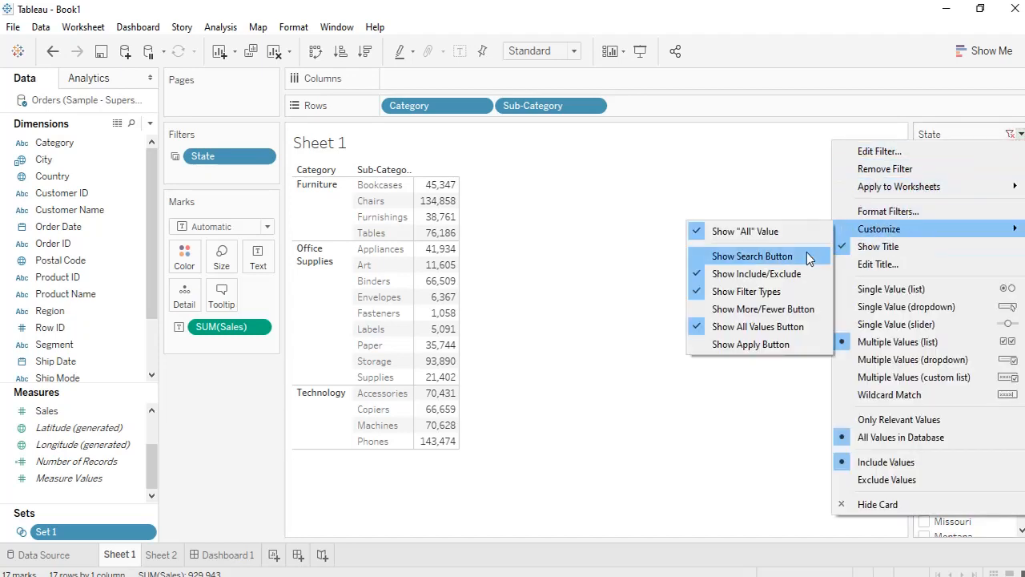
click(774, 291)
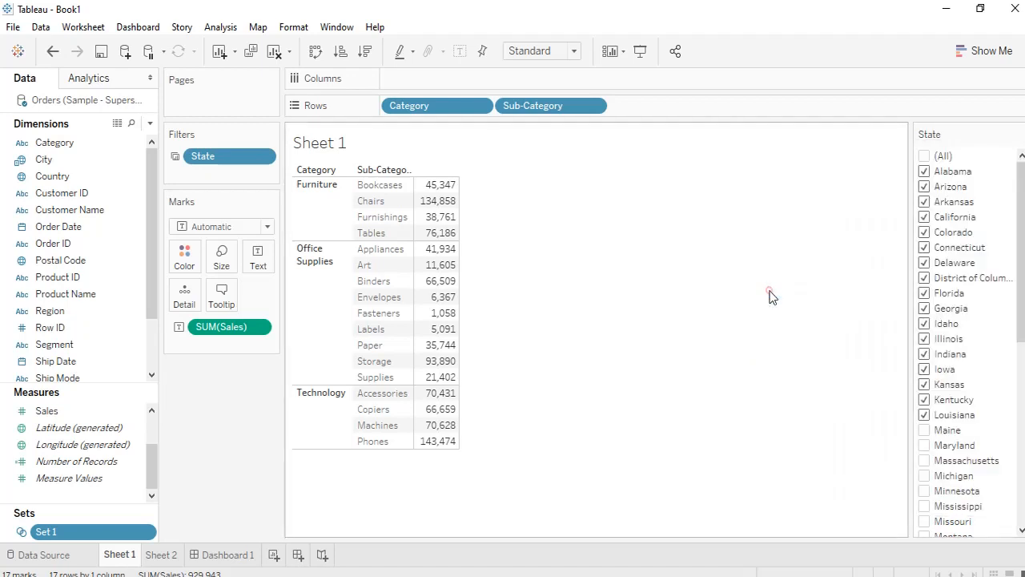
click(1021, 135)
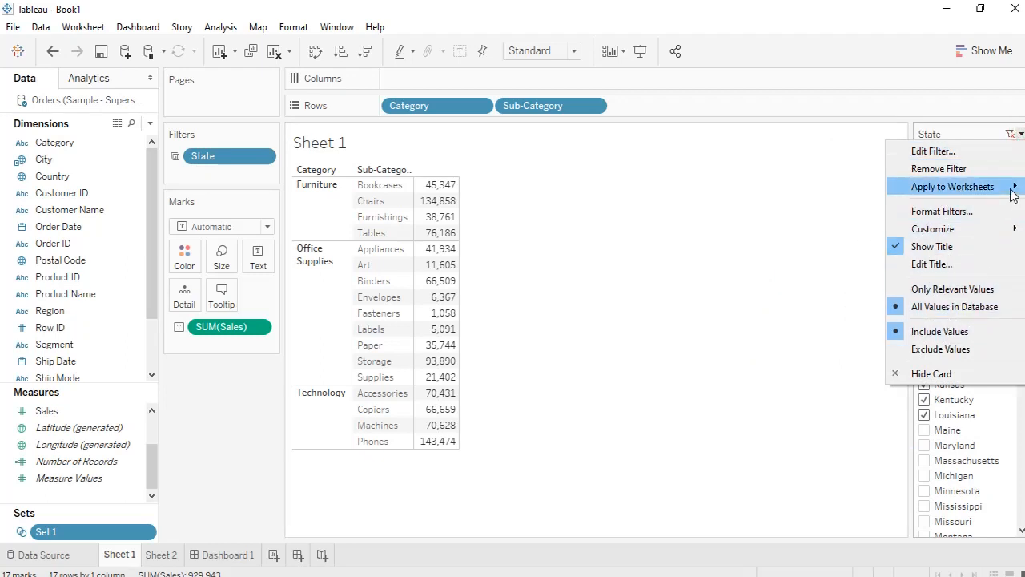
mouse_move(992, 189)
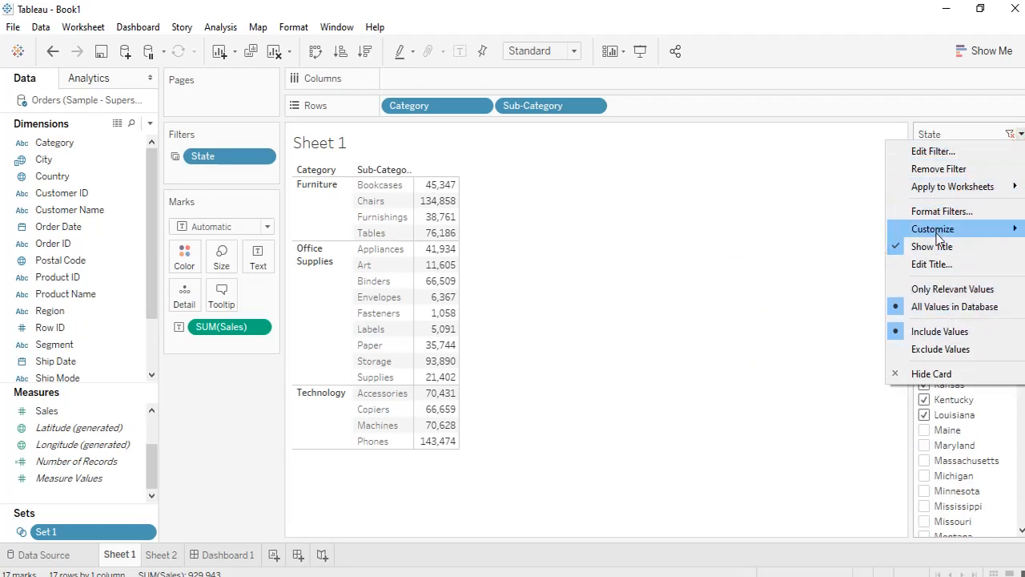
mouse_move(936, 229)
click(811, 291)
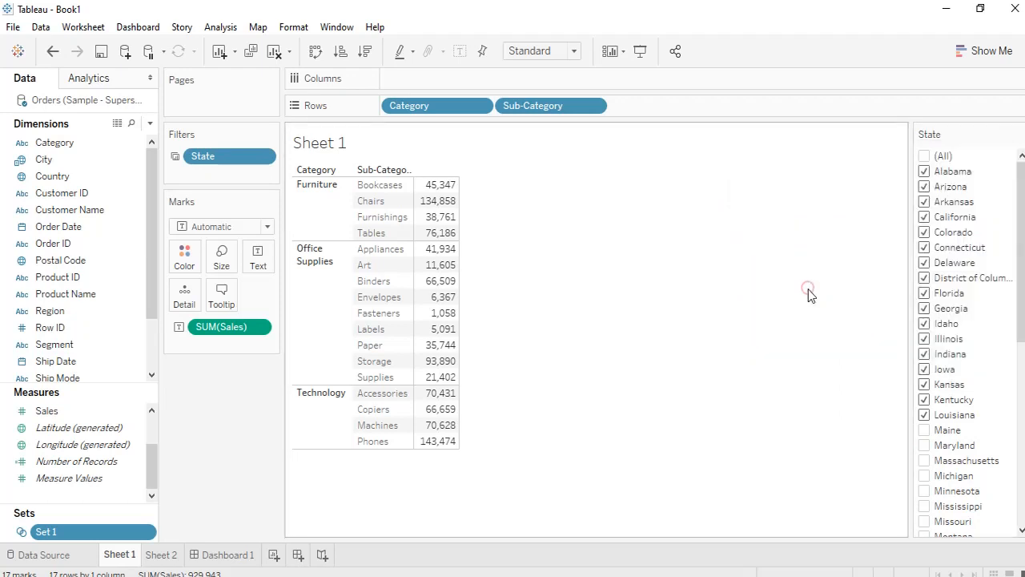
Show the More/Fewer button on the State filter card and view the value choices it offers
click(1021, 136)
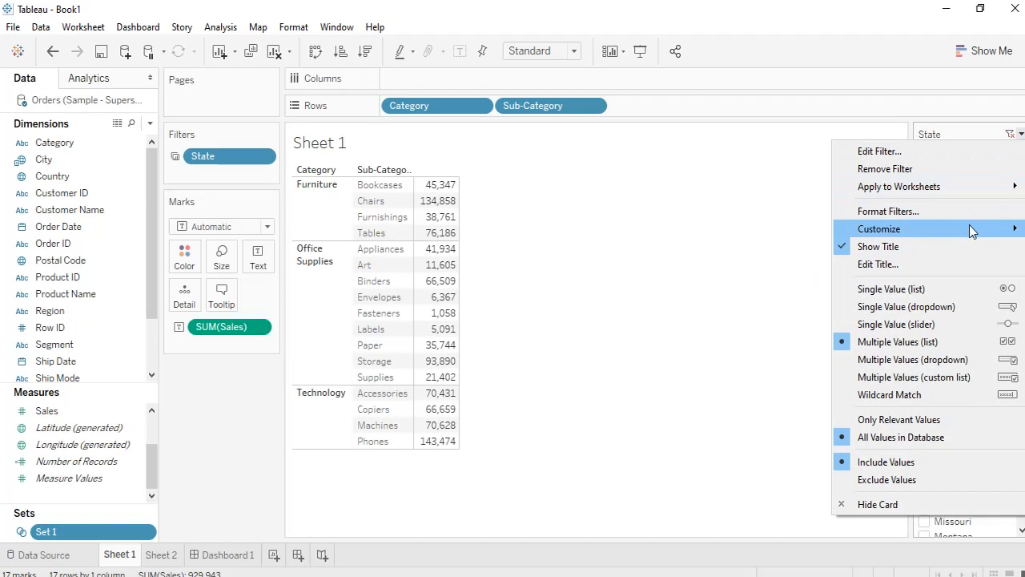
mouse_move(969, 228)
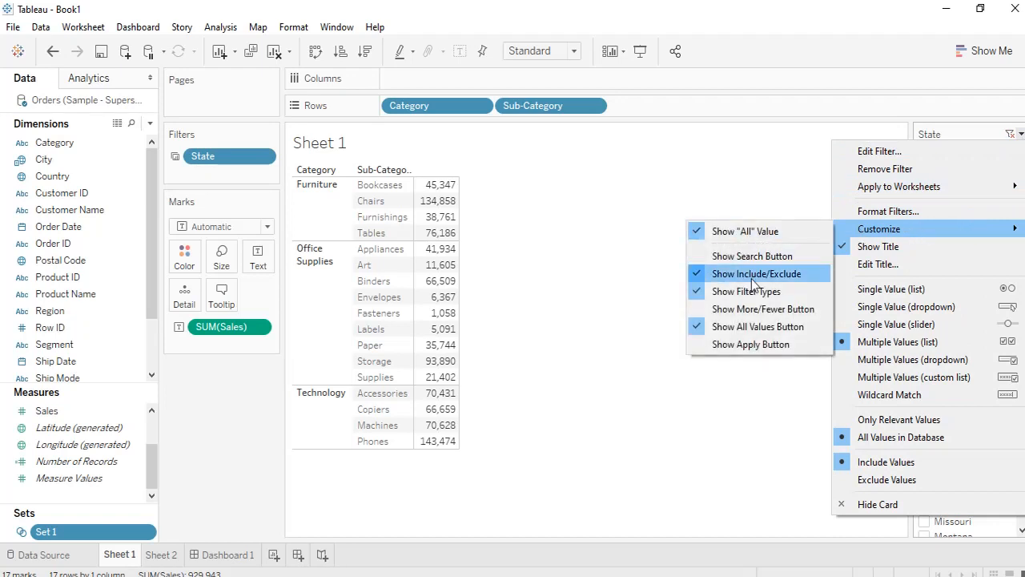
click(785, 311)
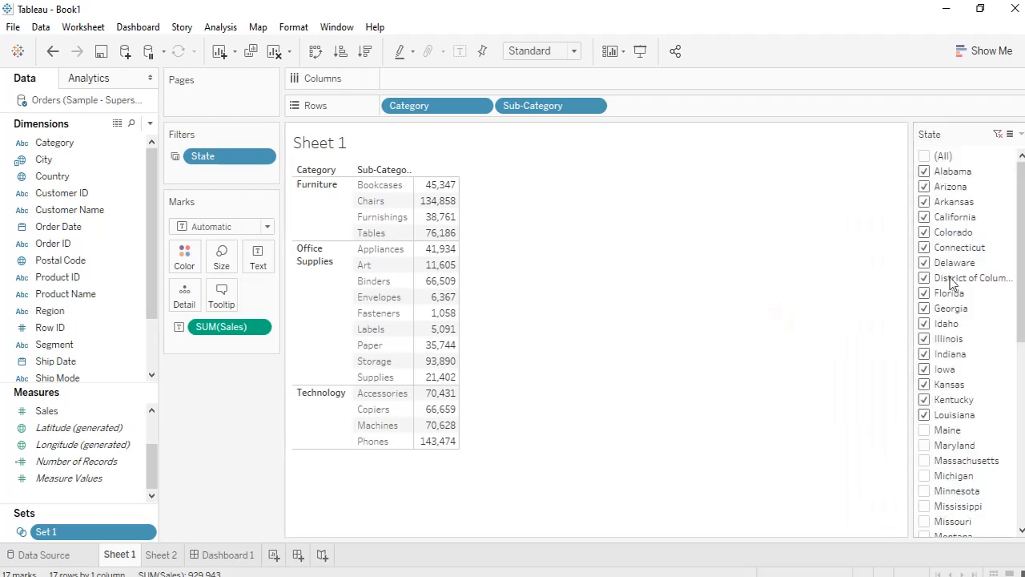
scroll(973, 385, down, 8)
scroll(976, 381, up, 8)
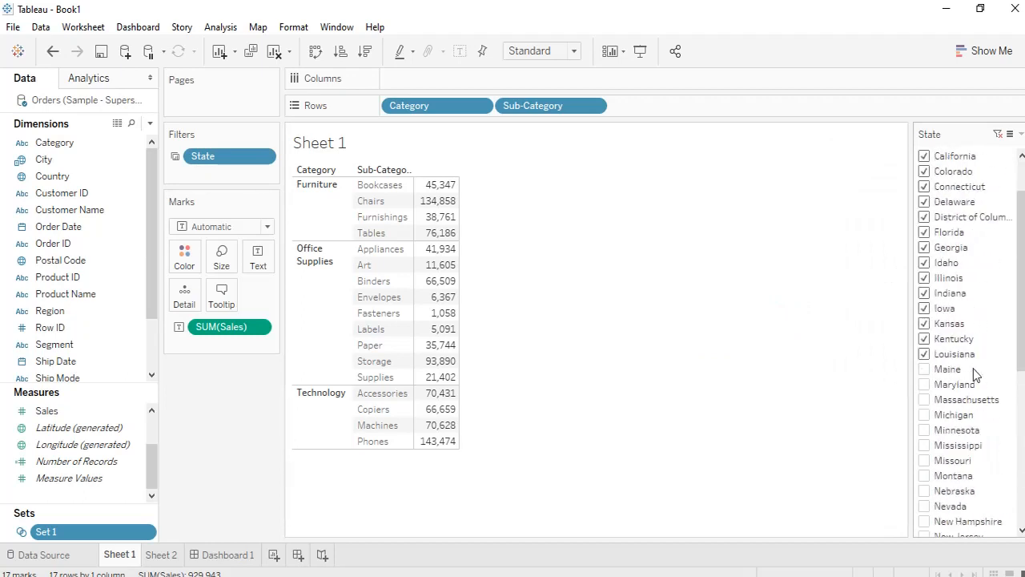
click(1010, 134)
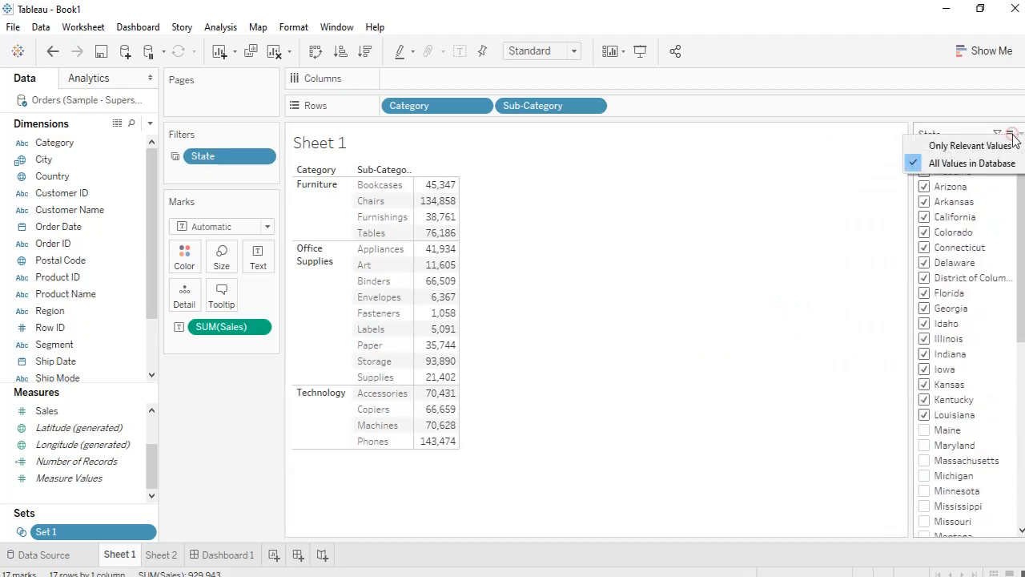
click(804, 140)
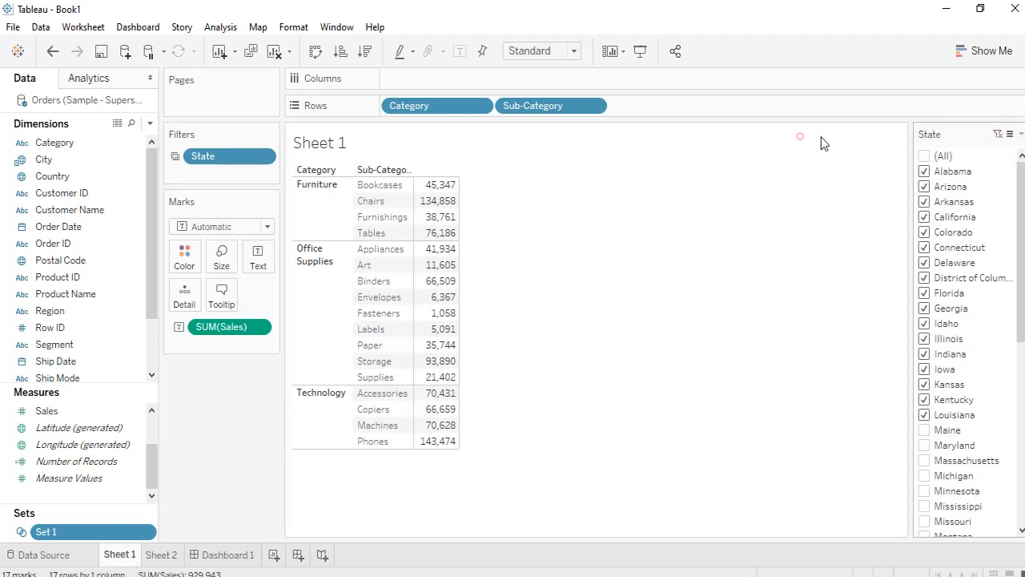
click(1020, 134)
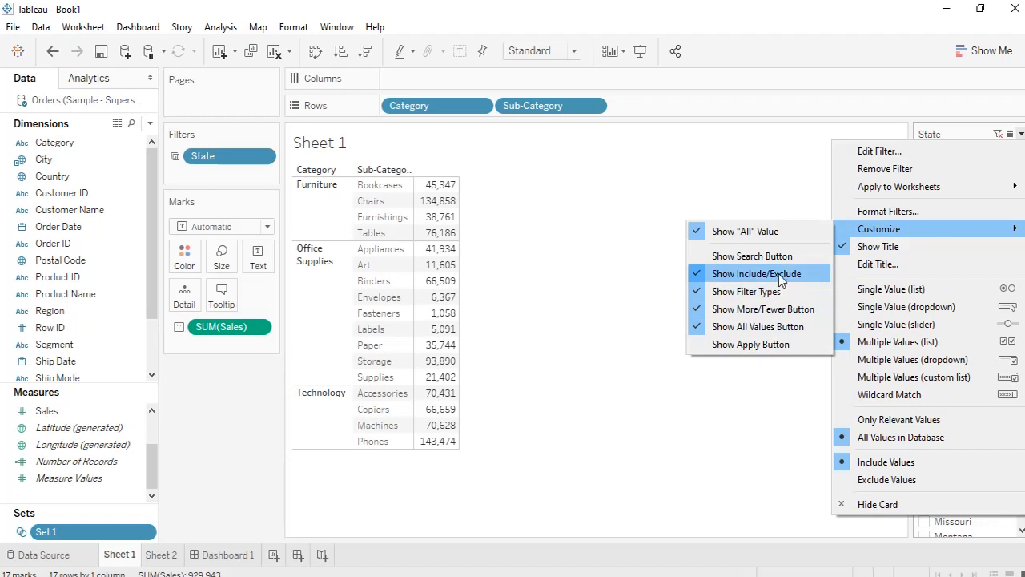
click(961, 116)
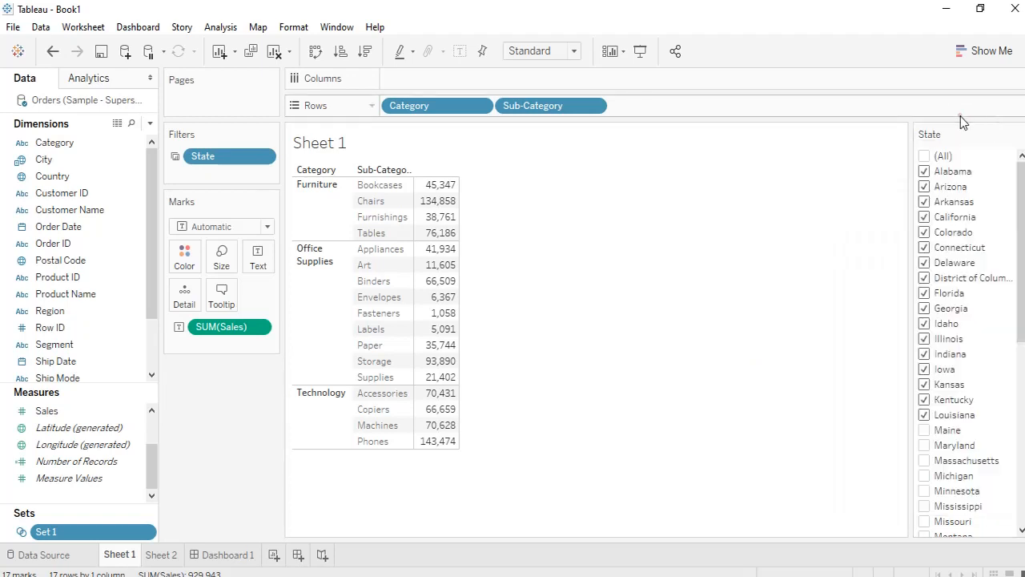
click(1020, 134)
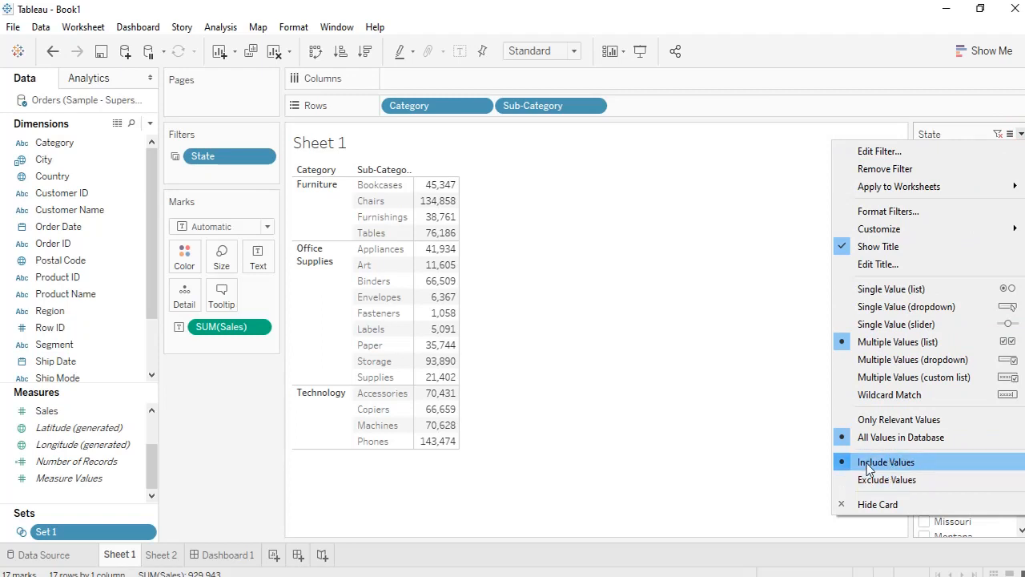
click(802, 399)
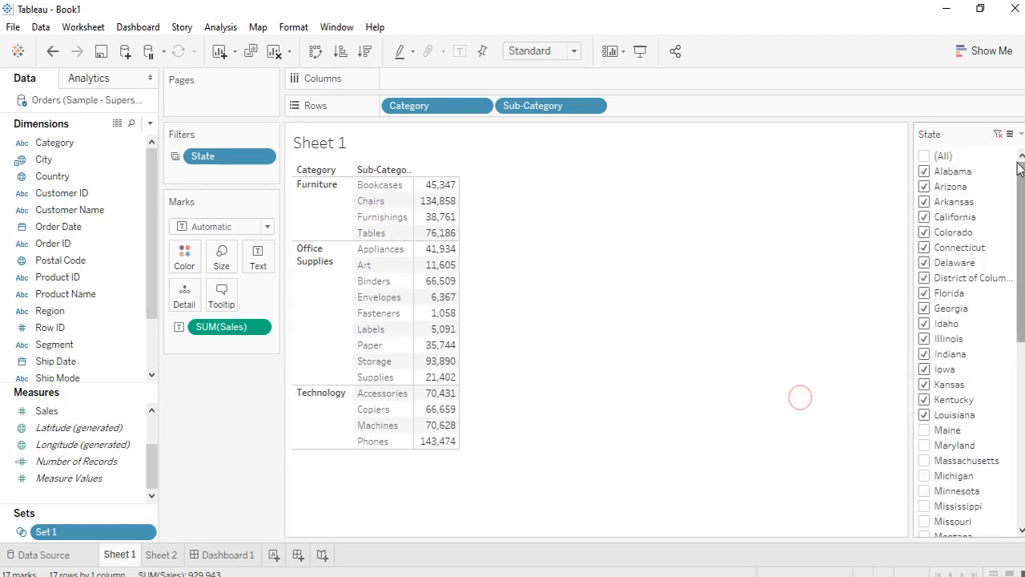
Include Maine in the State filter selection
click(925, 430)
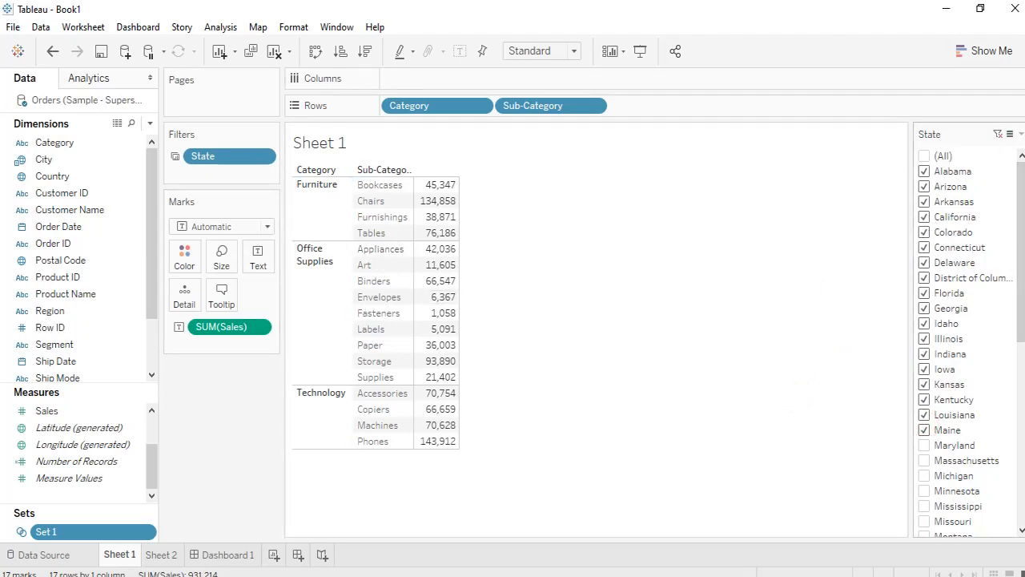
Switch the State filter to exclude the checked values and undo that change
click(1021, 136)
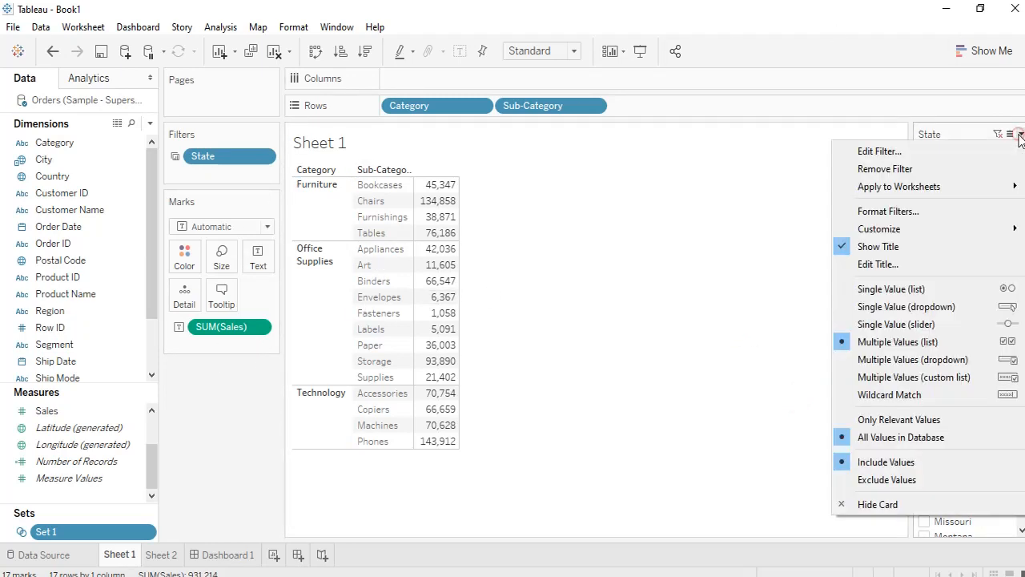
click(919, 479)
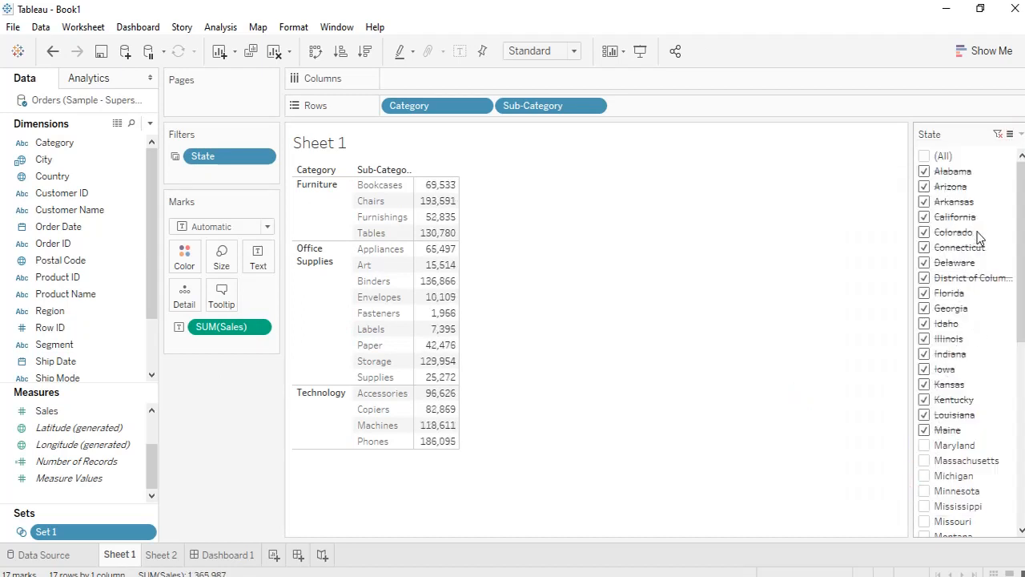
key(ctrl+z)
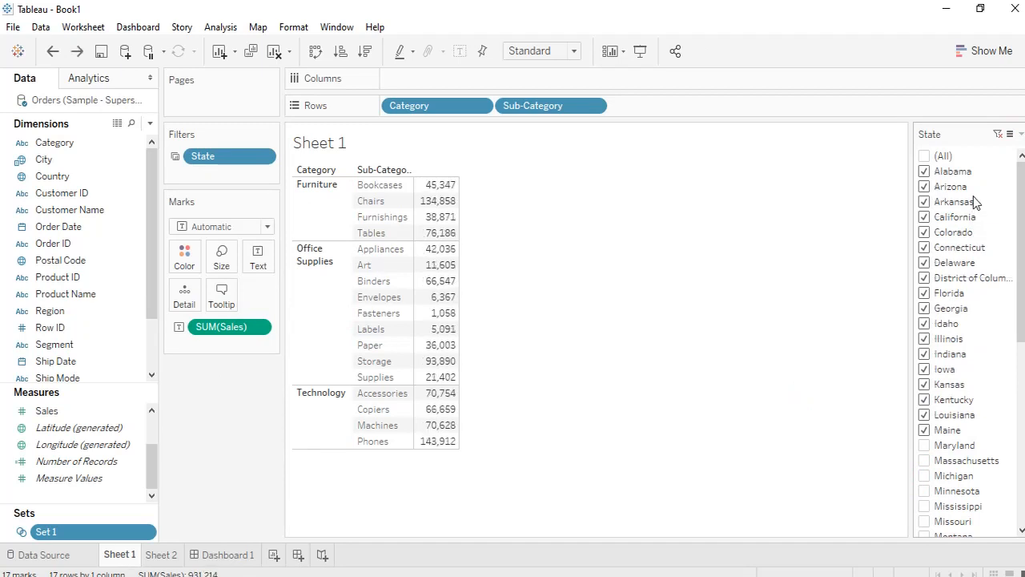
Show the Apply button on the State filter card
click(1021, 135)
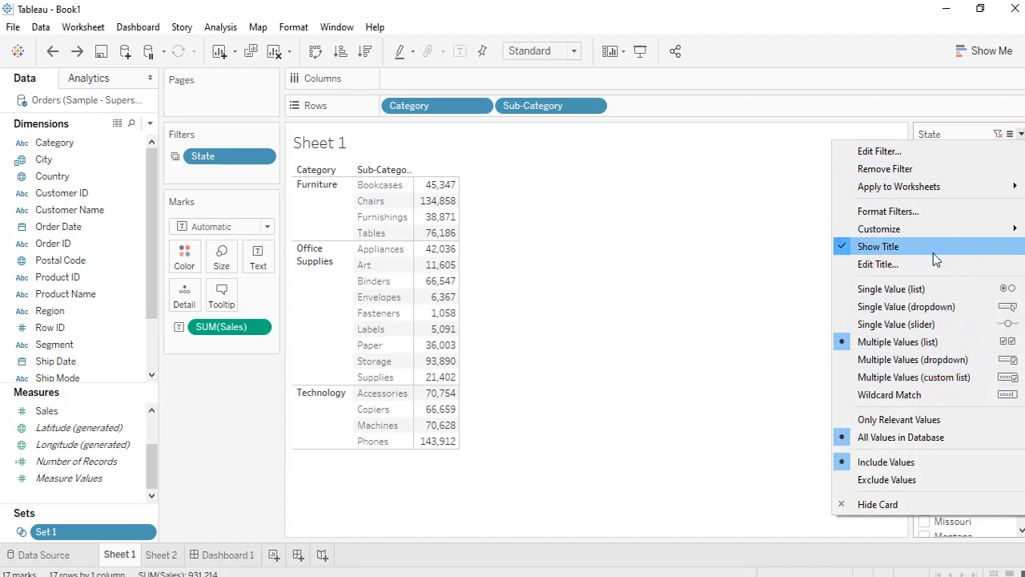
click(717, 344)
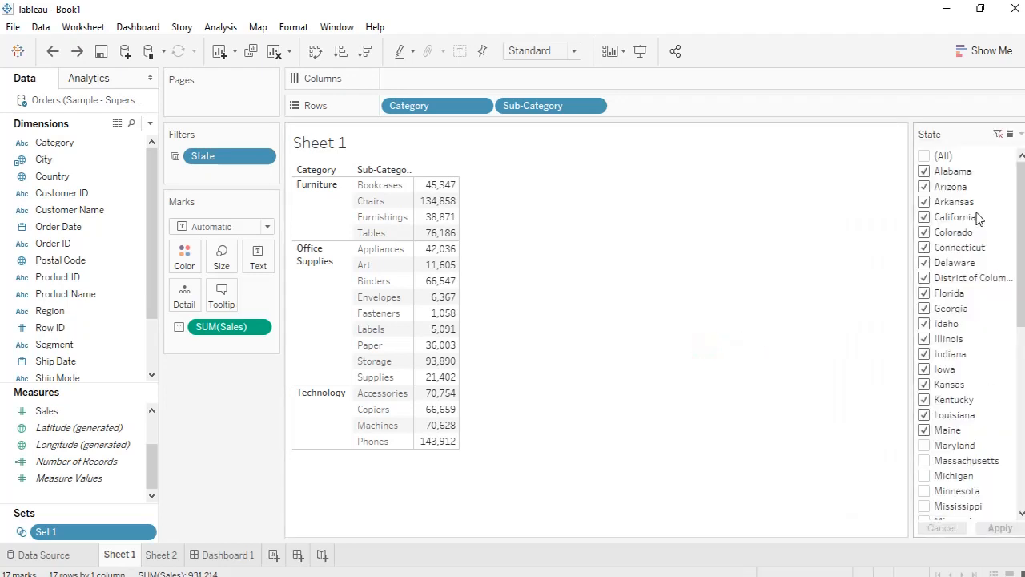
Include Maryland, Massachusetts, Michigan, Minnesota, Mississippi, Missouri and Montana in the State filter and apply the selection
click(926, 446)
click(926, 461)
click(925, 476)
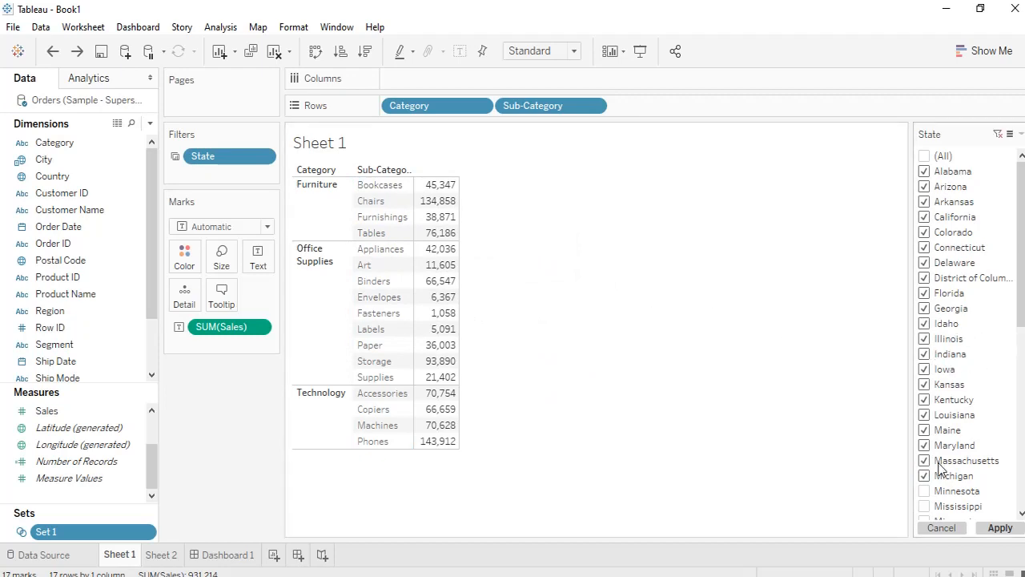
click(925, 491)
click(925, 506)
scroll(930, 490, down, 3)
click(924, 400)
click(924, 385)
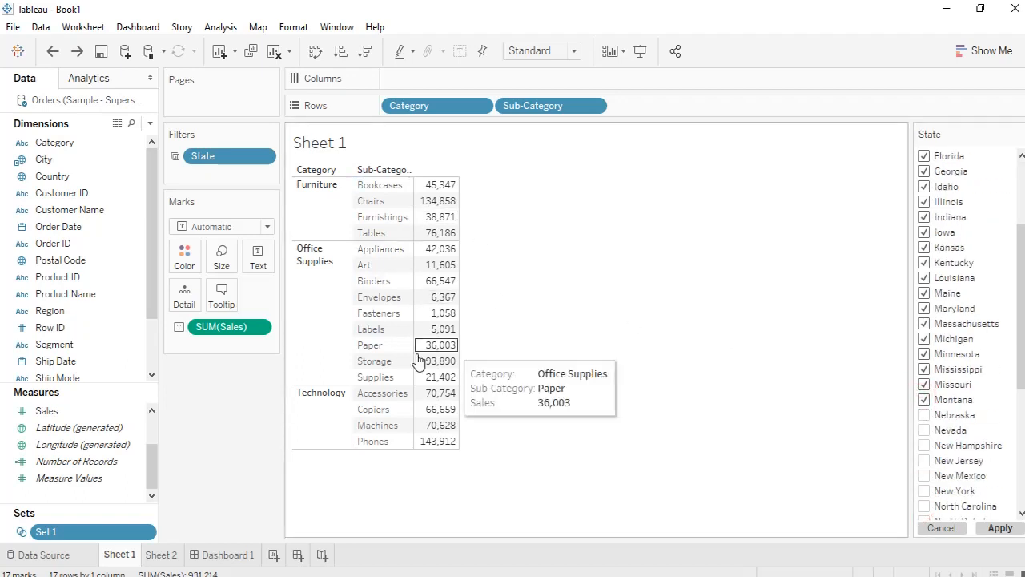
click(1002, 528)
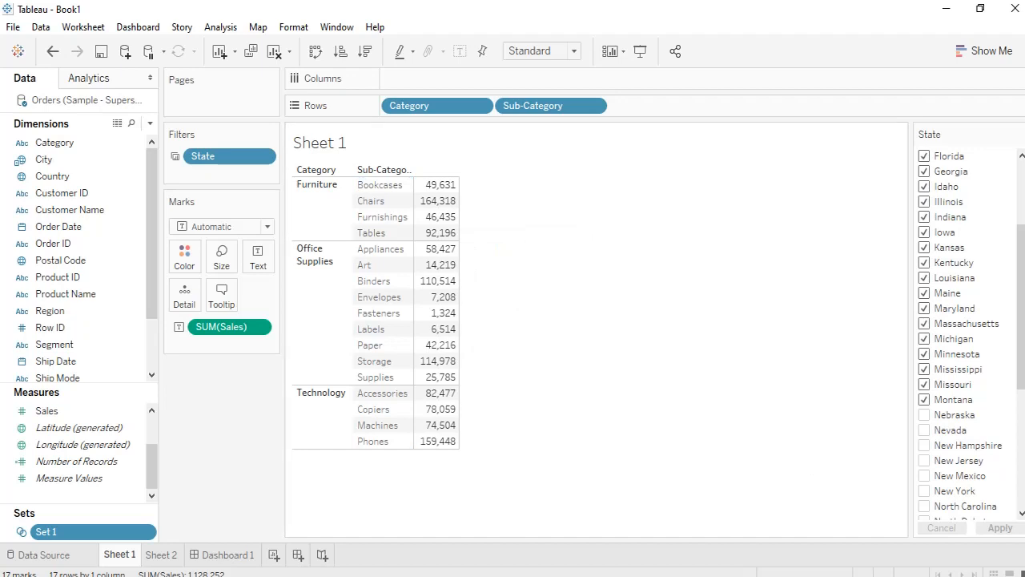
Hide the Apply button on the State filter card
click(1022, 135)
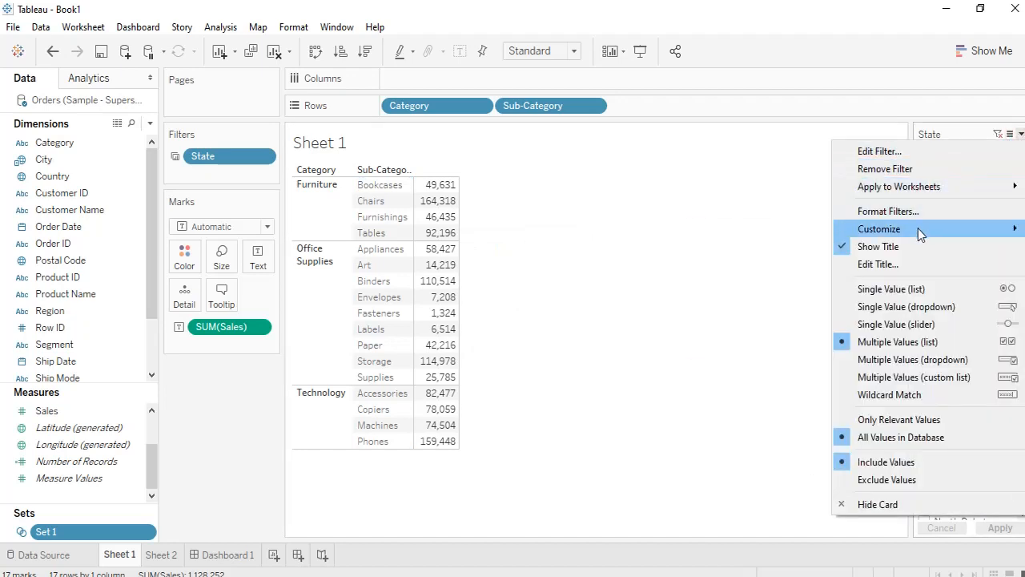
mouse_move(914, 229)
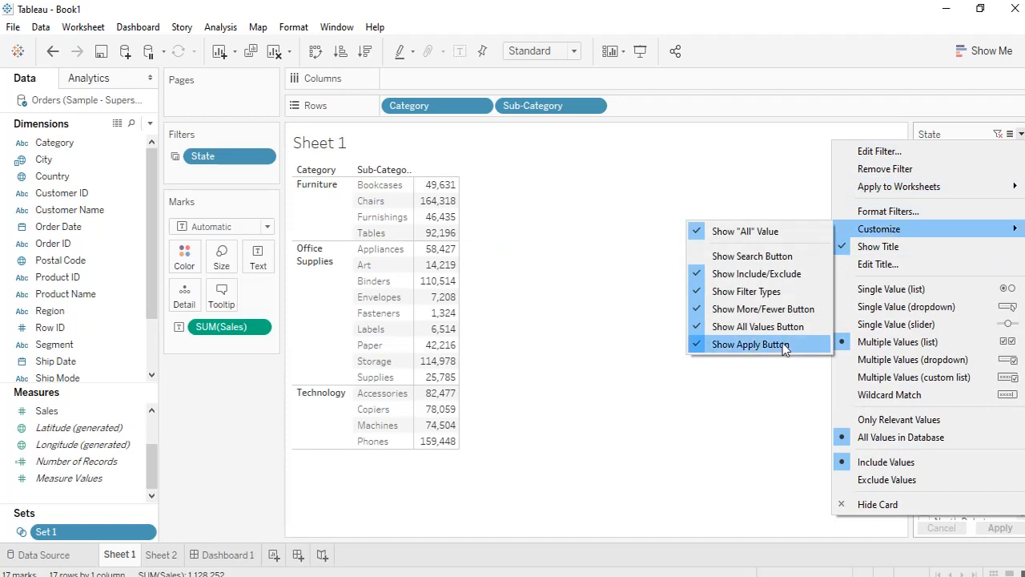
click(757, 344)
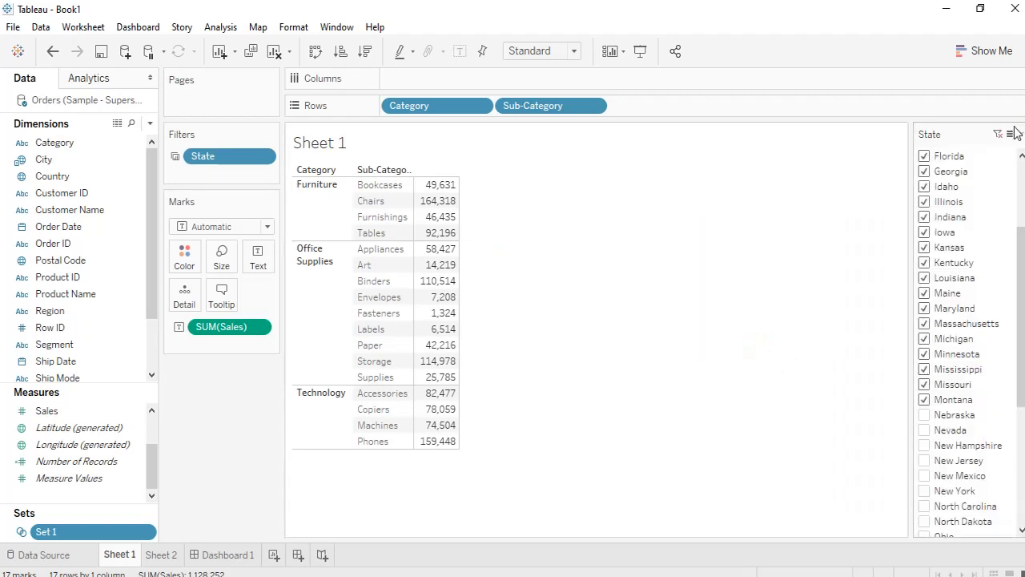
Switch the State filter to a single-value list and choose Arizona, Arkansas, Colorado and Connecticut one after another
click(1021, 134)
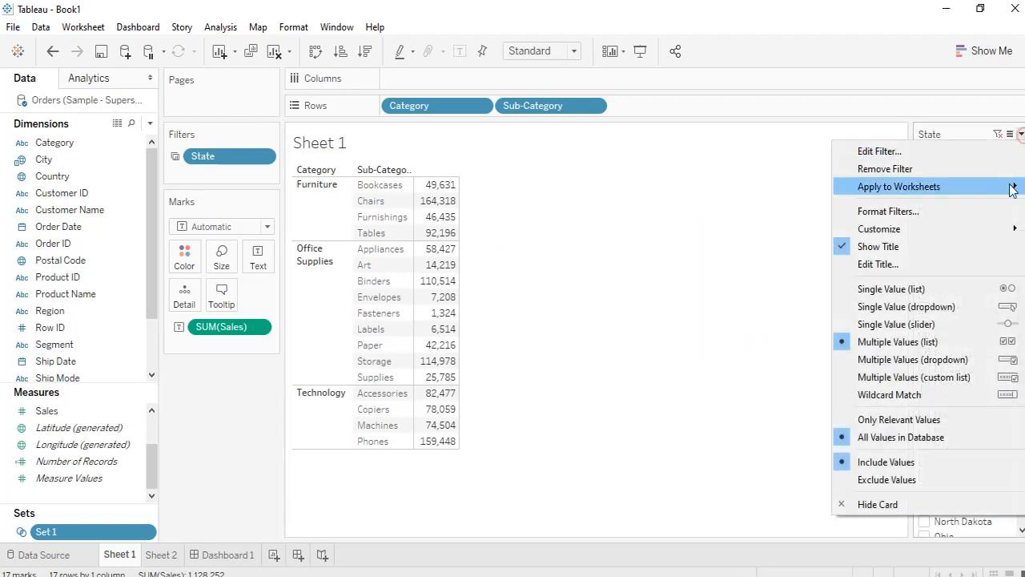
click(967, 289)
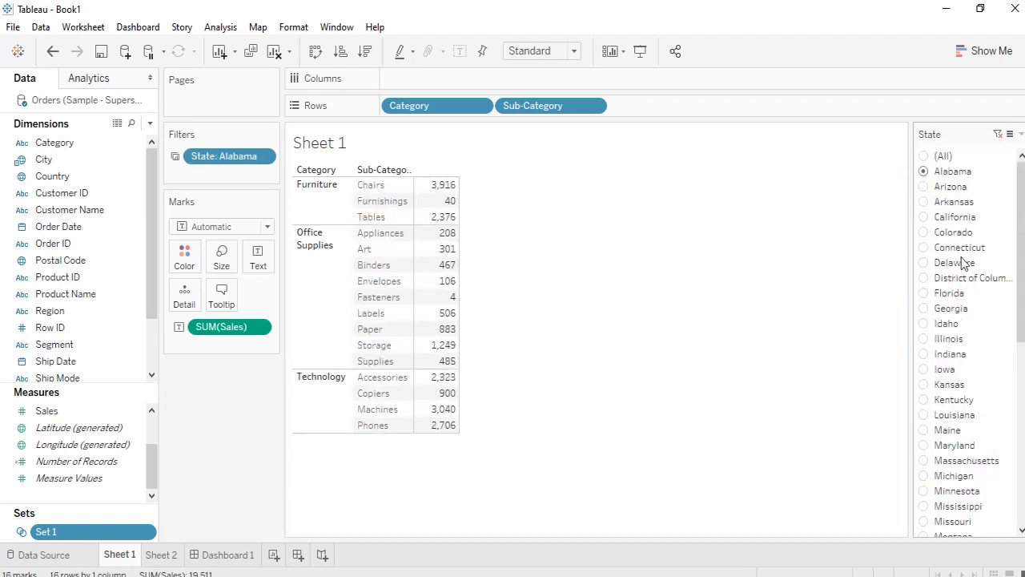
click(924, 189)
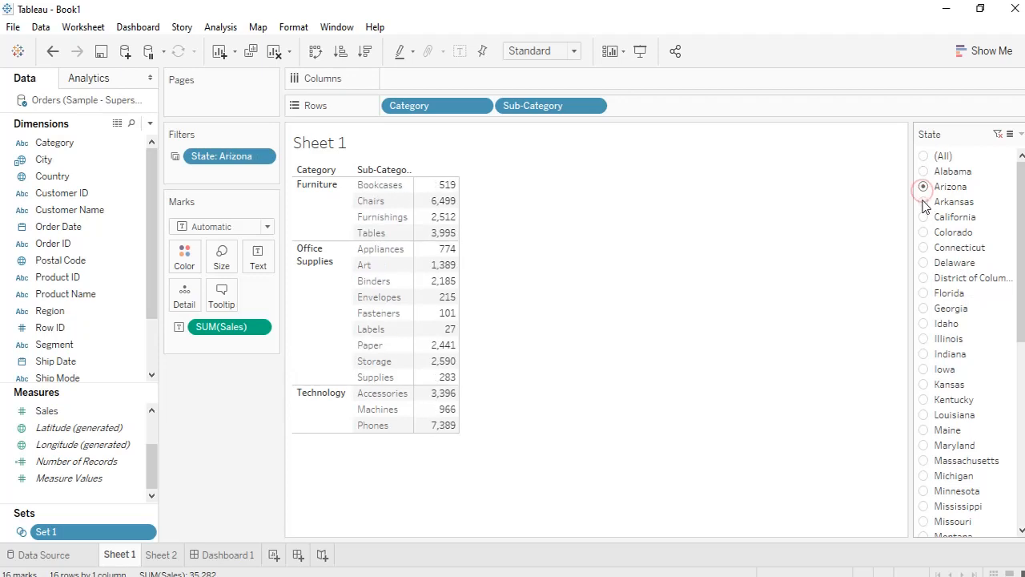
click(923, 201)
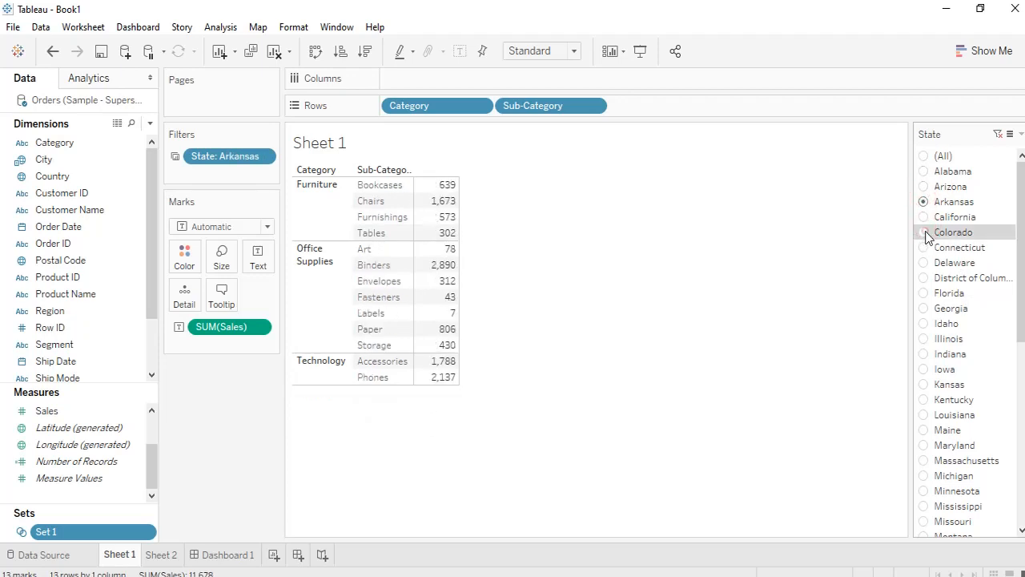
click(926, 231)
click(925, 246)
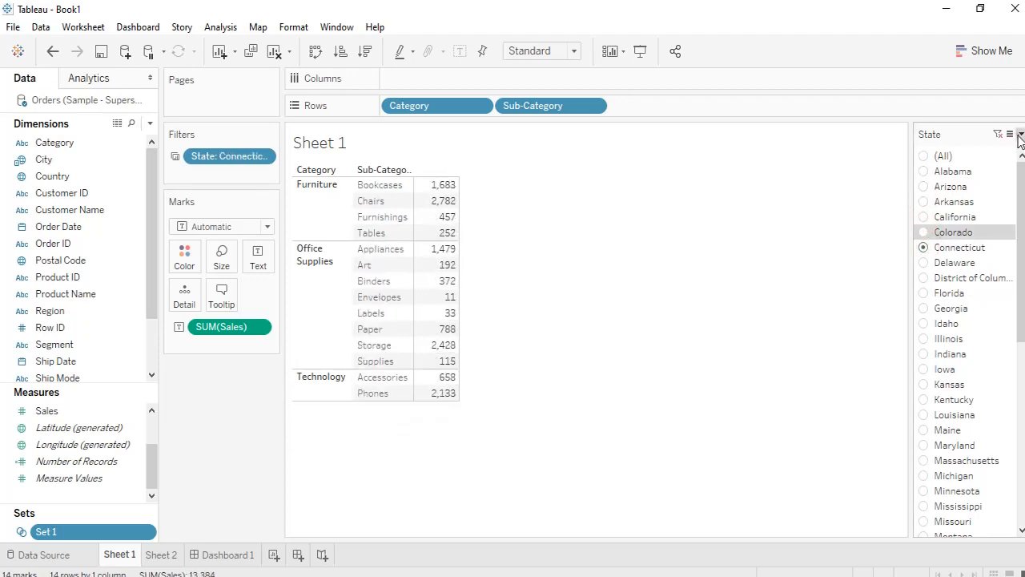
Change the State filter to a single-value dropdown and view its list of states
click(1021, 135)
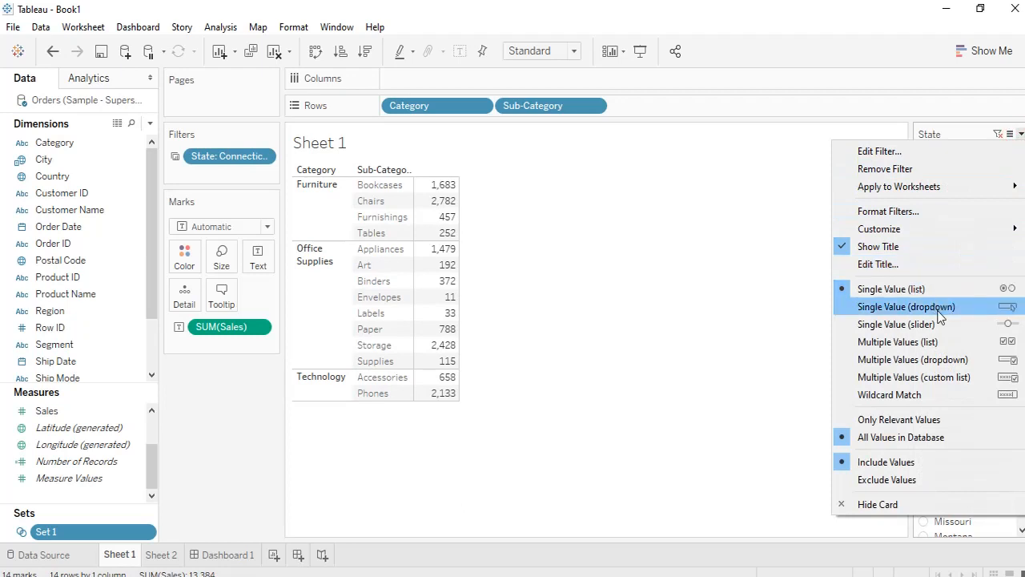
click(966, 315)
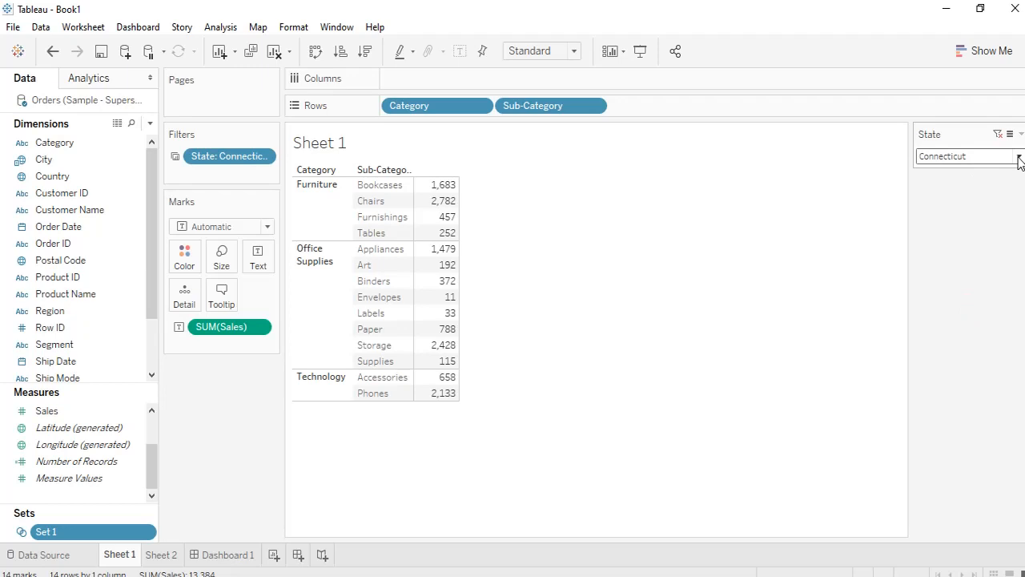
click(1020, 158)
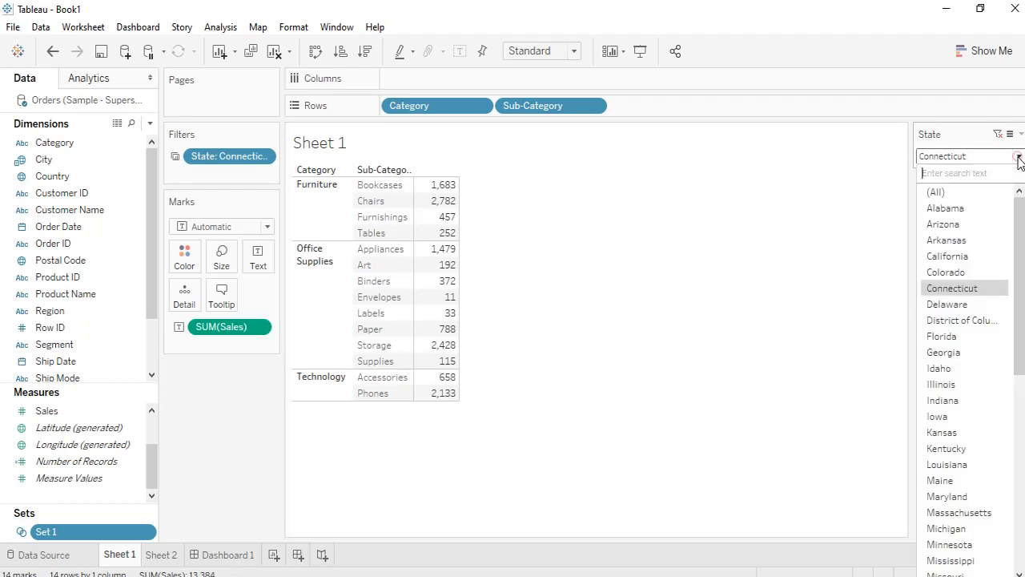
click(854, 216)
Change the State filter to a single-value slider and slide it to North Carolina
click(1021, 134)
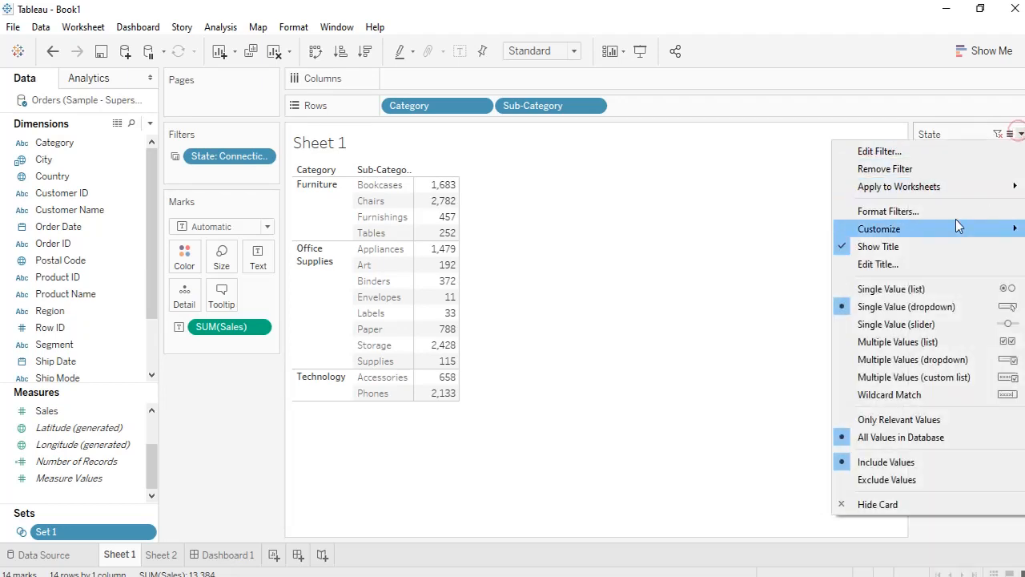
click(982, 325)
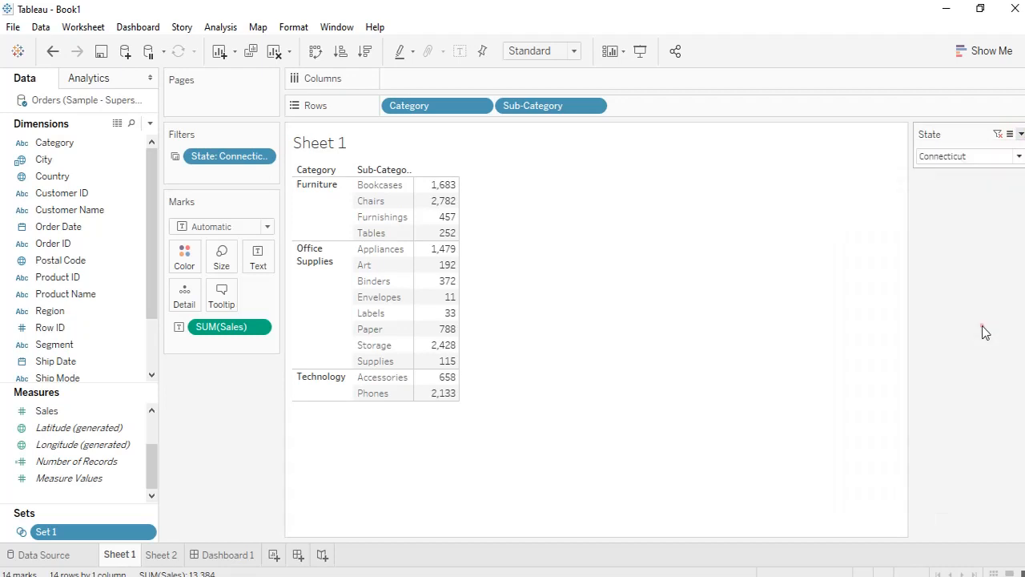
drag(931, 175, 968, 175)
Change the State filter to Wildcard Match, try the patterns "a" and "z", and clear the pattern
click(1020, 135)
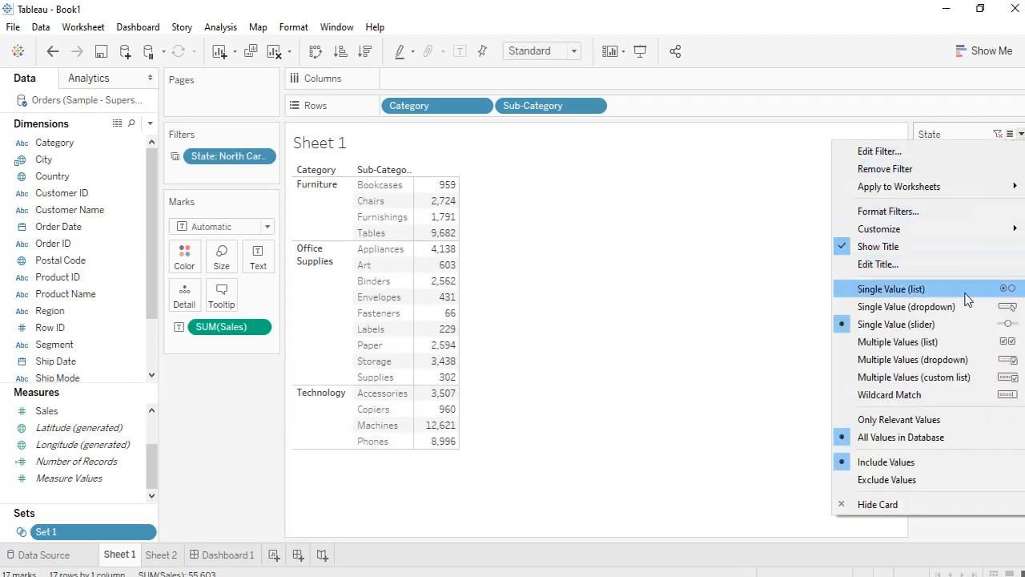
click(967, 391)
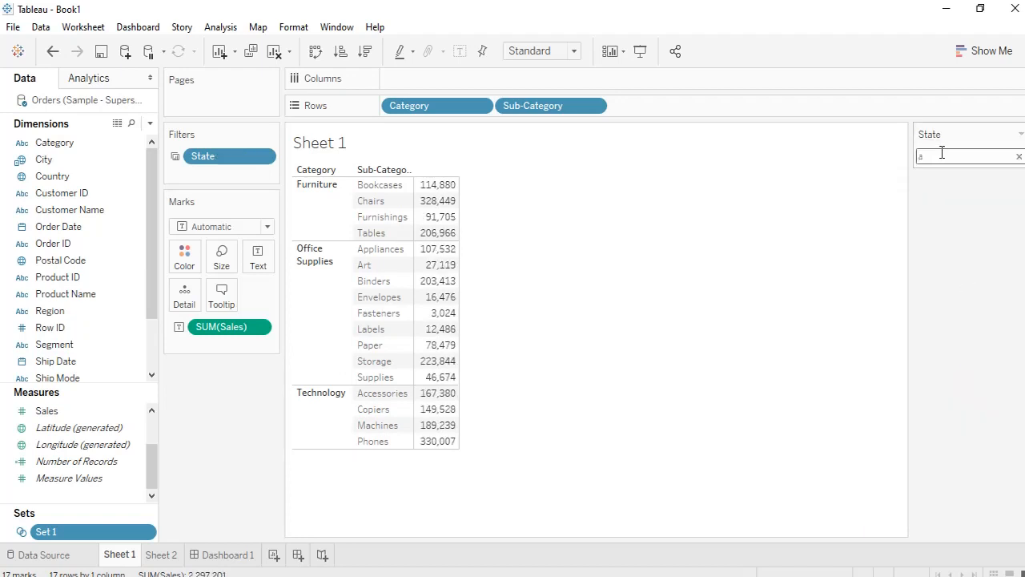
double_click(972, 159)
right_click(957, 157)
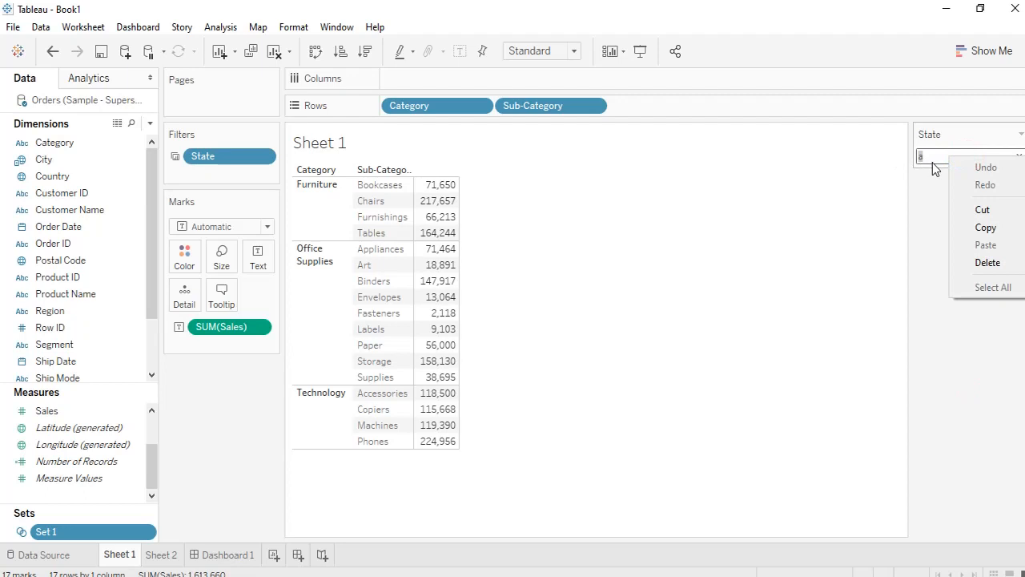
click(936, 154)
key(BackSpace)
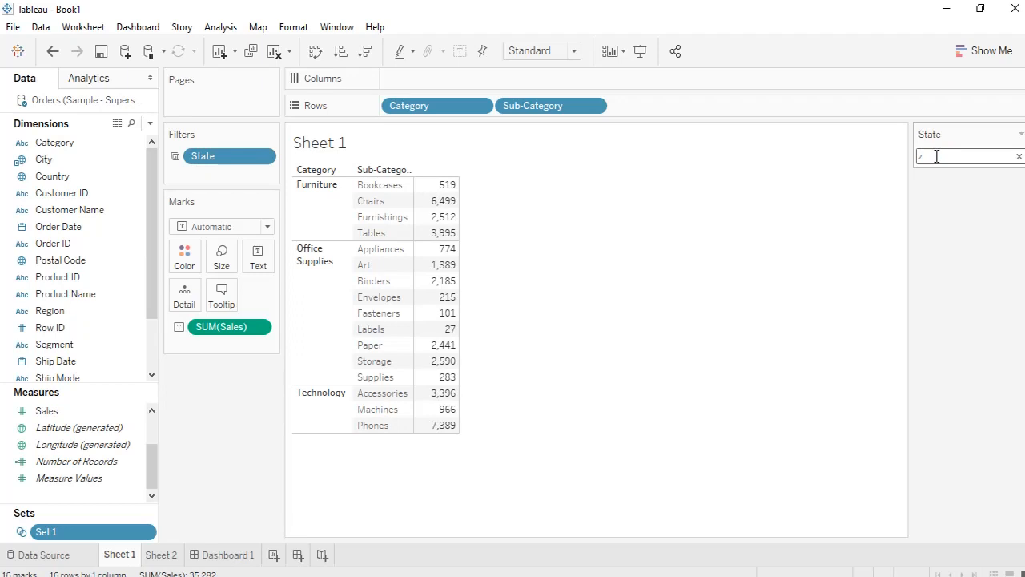
click(1018, 158)
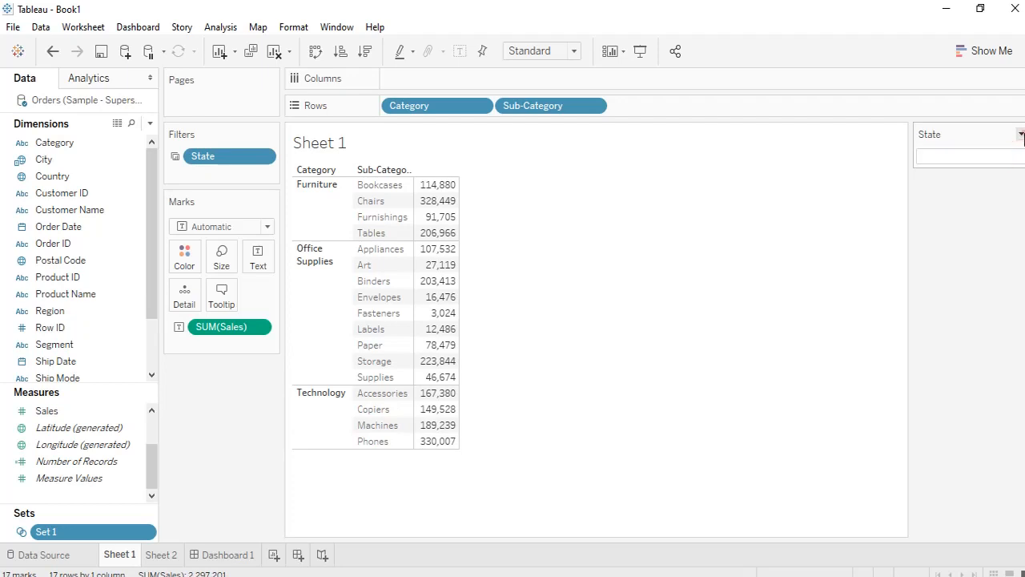
Change the State filter to a multiple-values dropdown and view its list of states and the filter card's options
click(1021, 134)
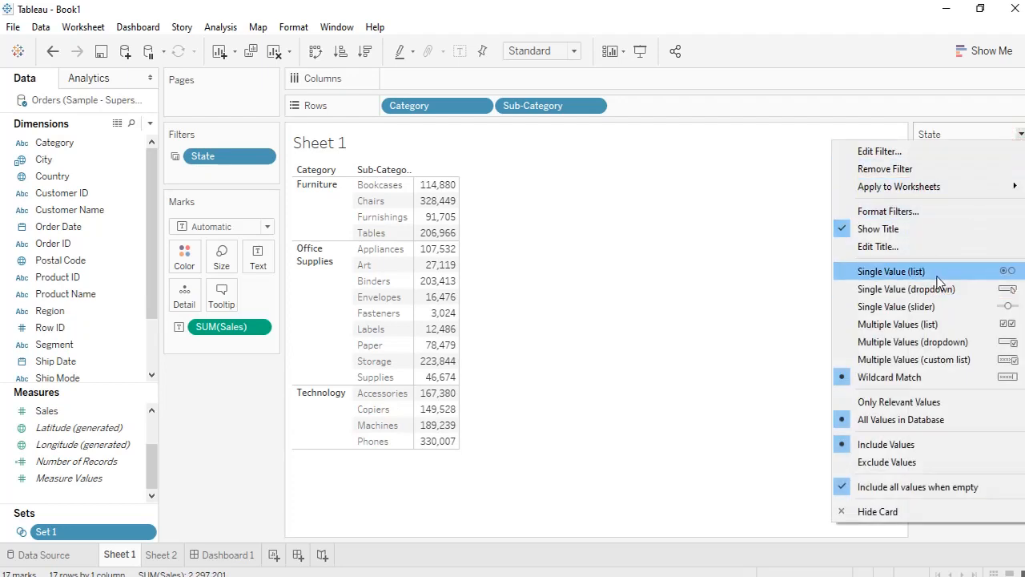
click(932, 345)
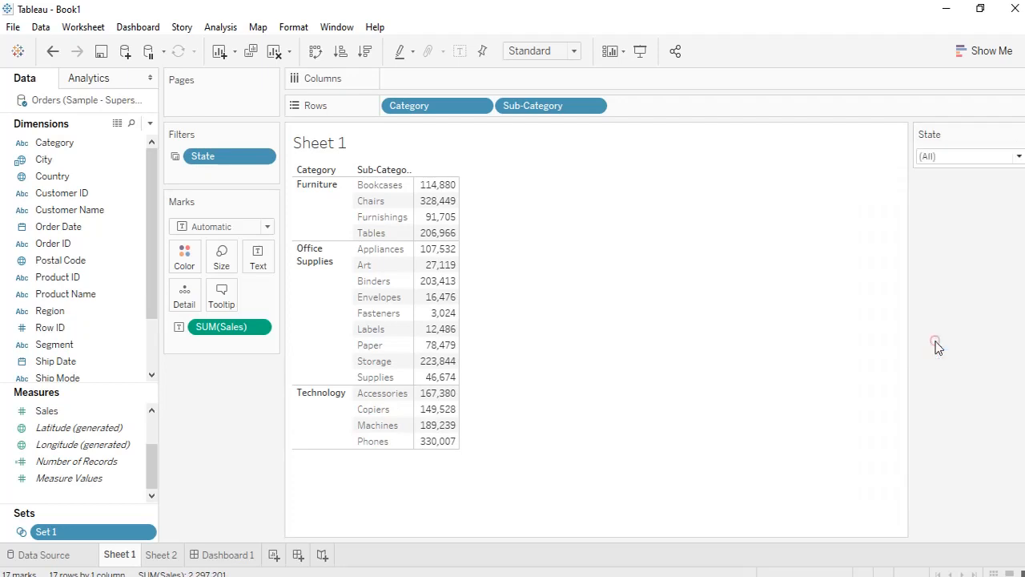
click(1018, 155)
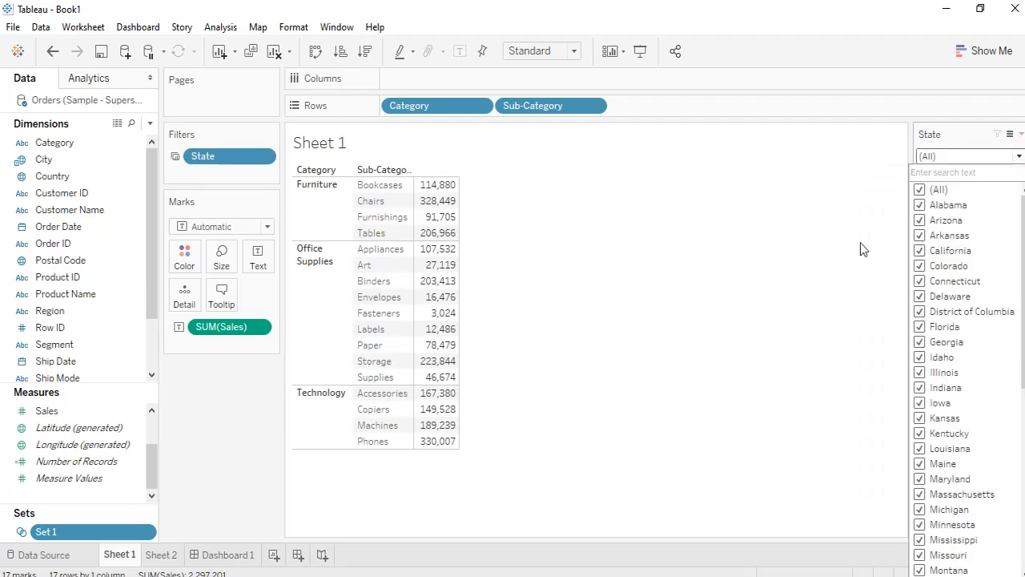
click(883, 197)
click(1018, 133)
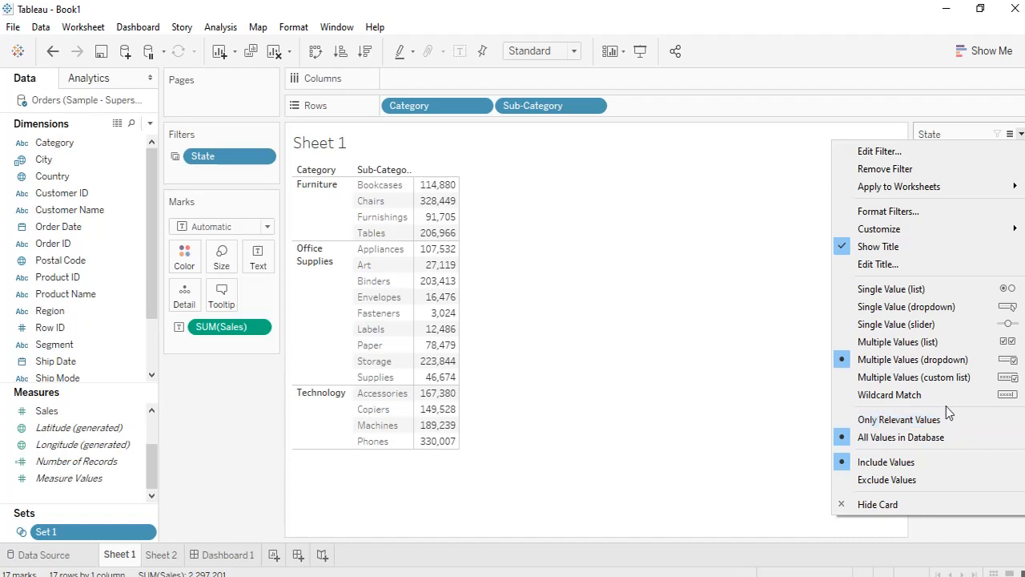
click(763, 302)
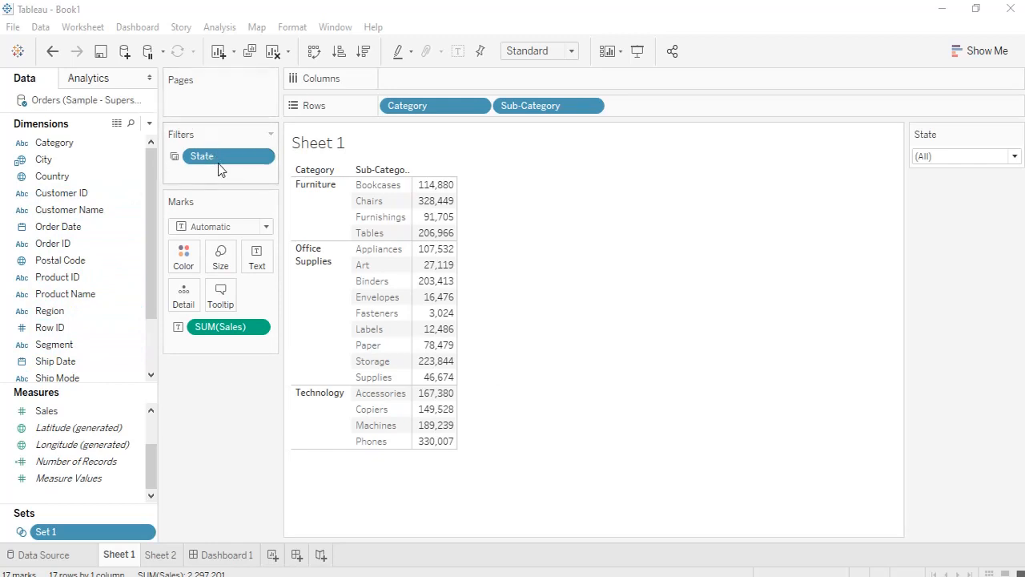
Remove State from the sheet's filters and add it again with all states selected
drag(207, 159, 7, 228)
scroll(53, 354, down, 2)
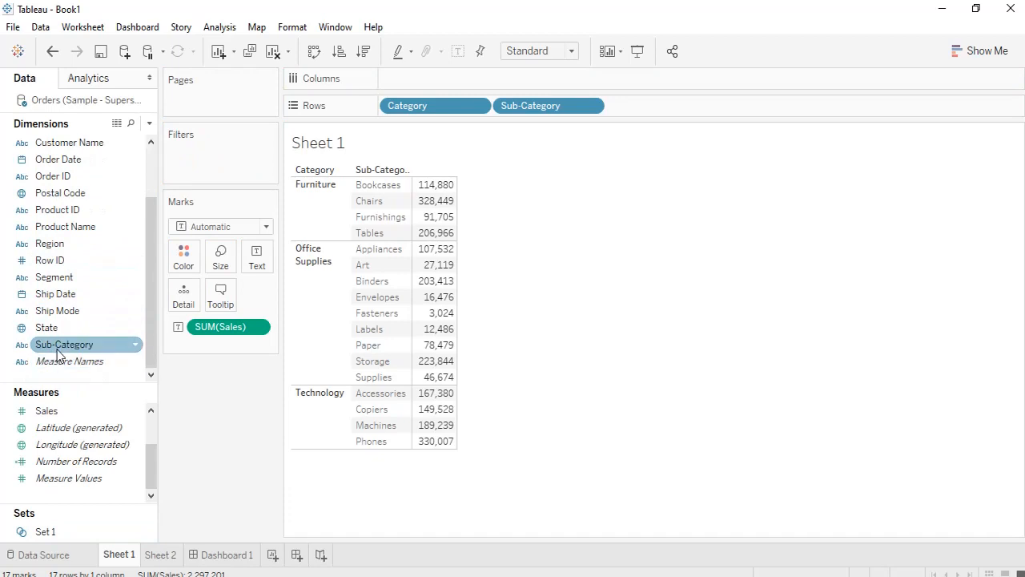
drag(57, 327, 189, 154)
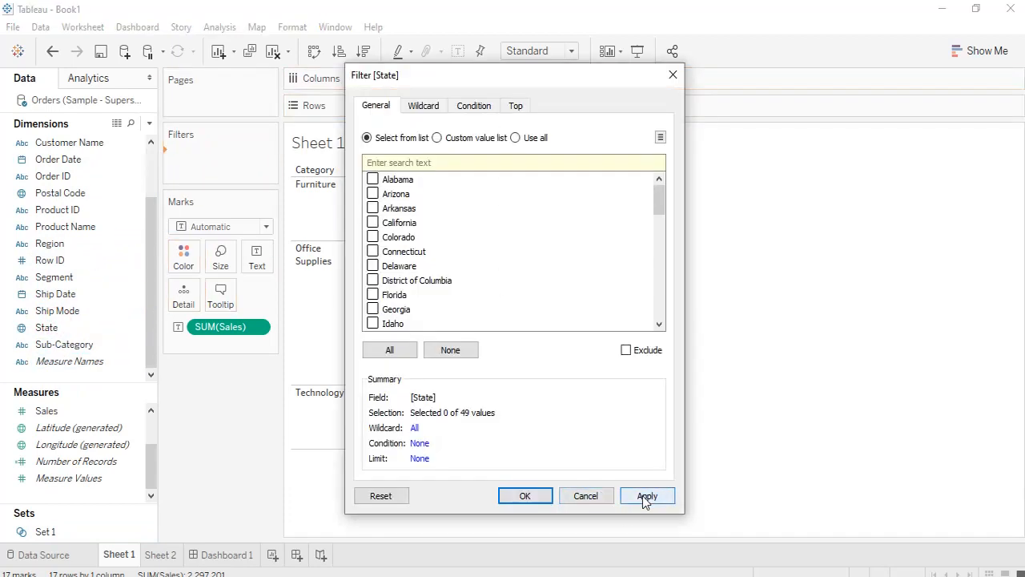
click(389, 350)
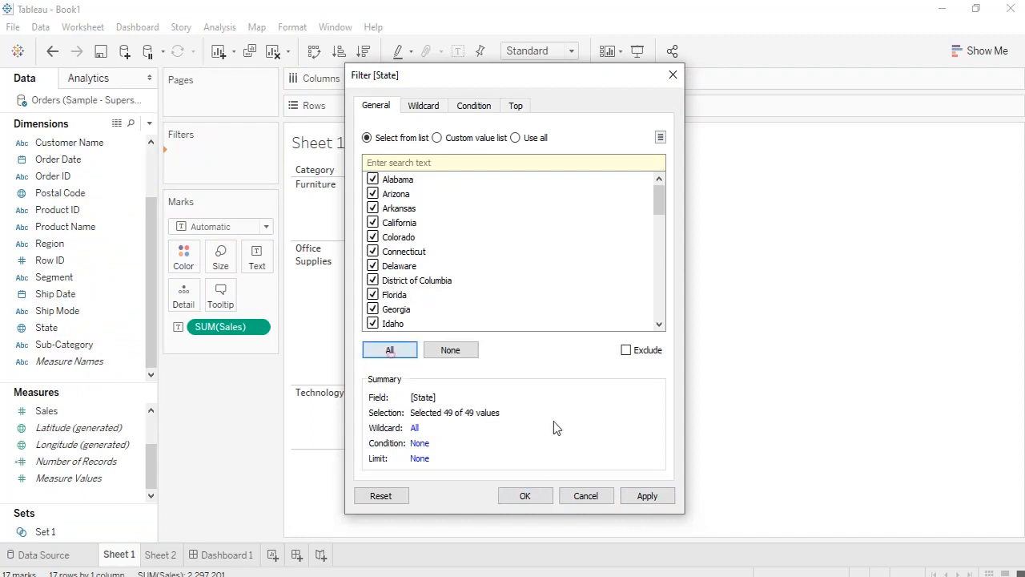
click(647, 496)
click(525, 496)
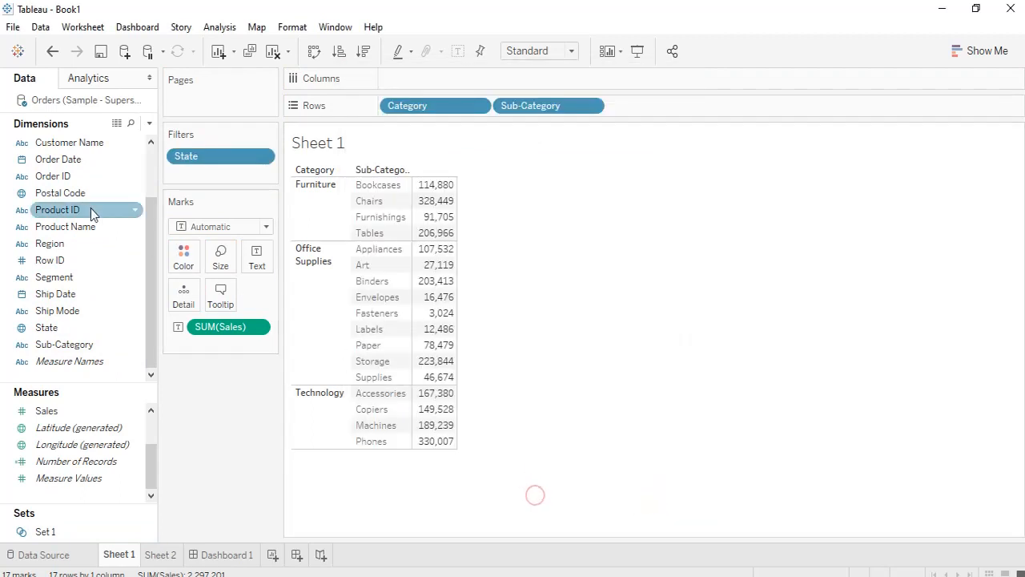
Show filter cards for the State and Category dimensions on Sheet 1
right_click(55, 324)
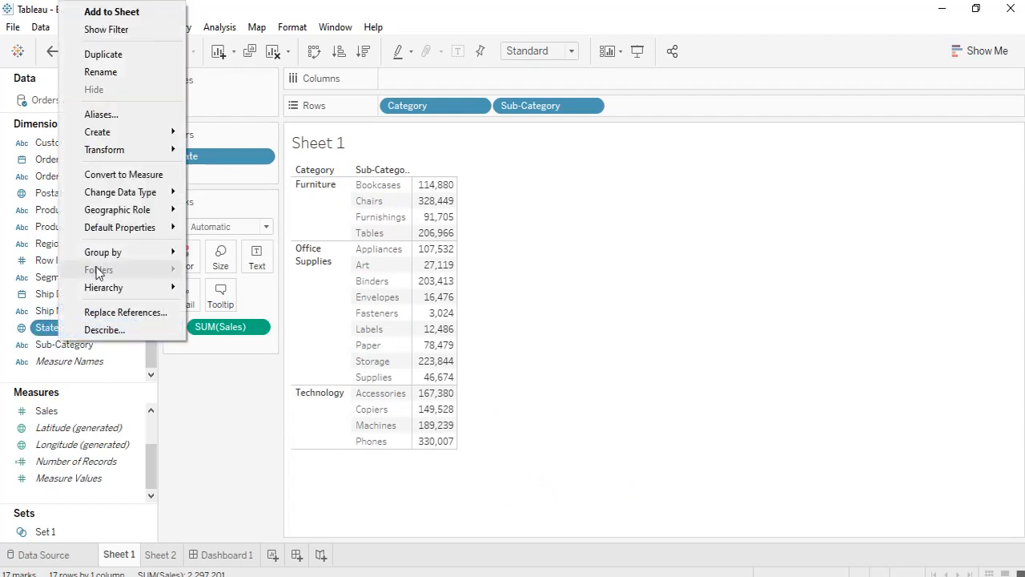
click(117, 32)
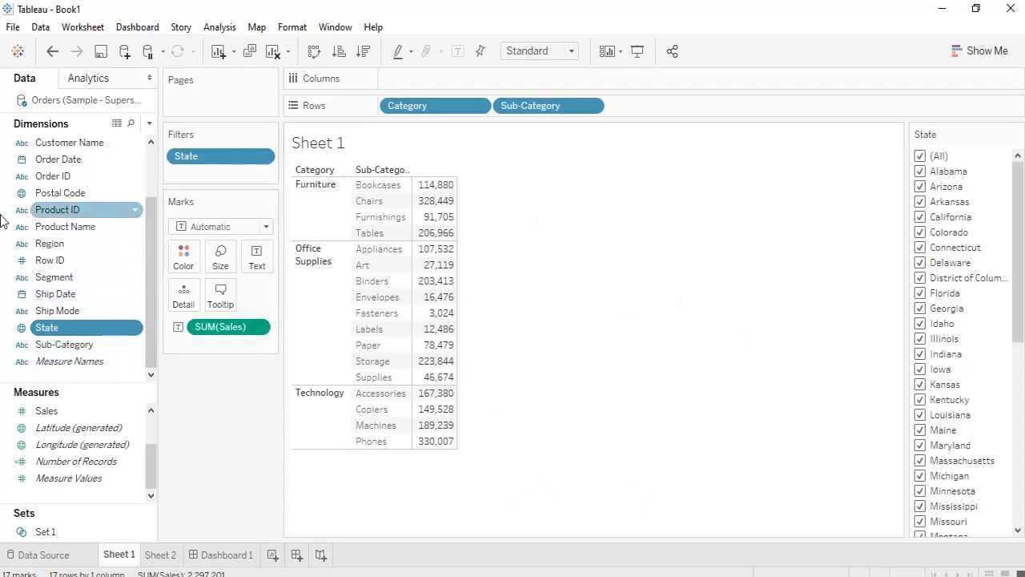
scroll(69, 210, up, 2)
right_click(58, 148)
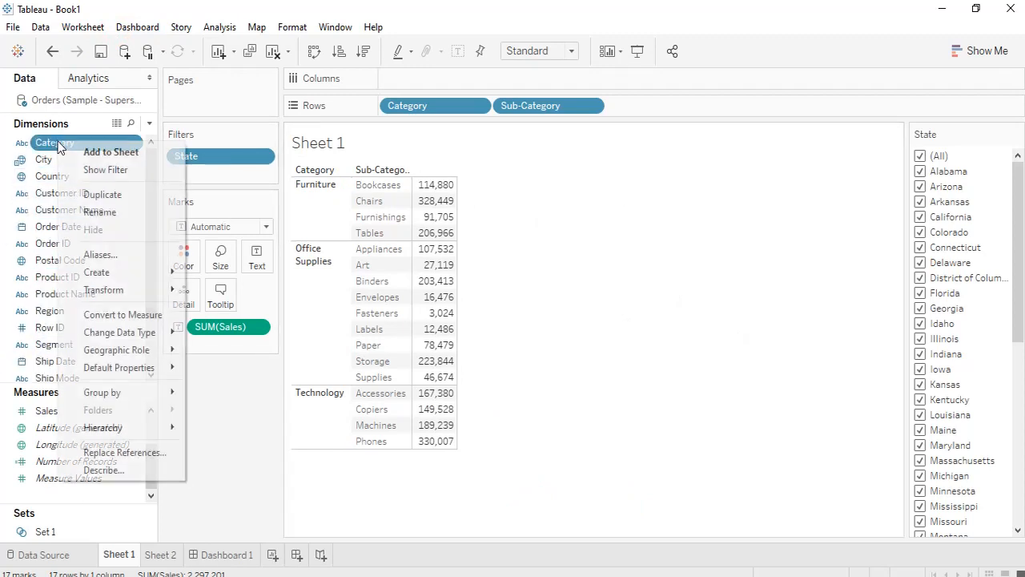
click(113, 171)
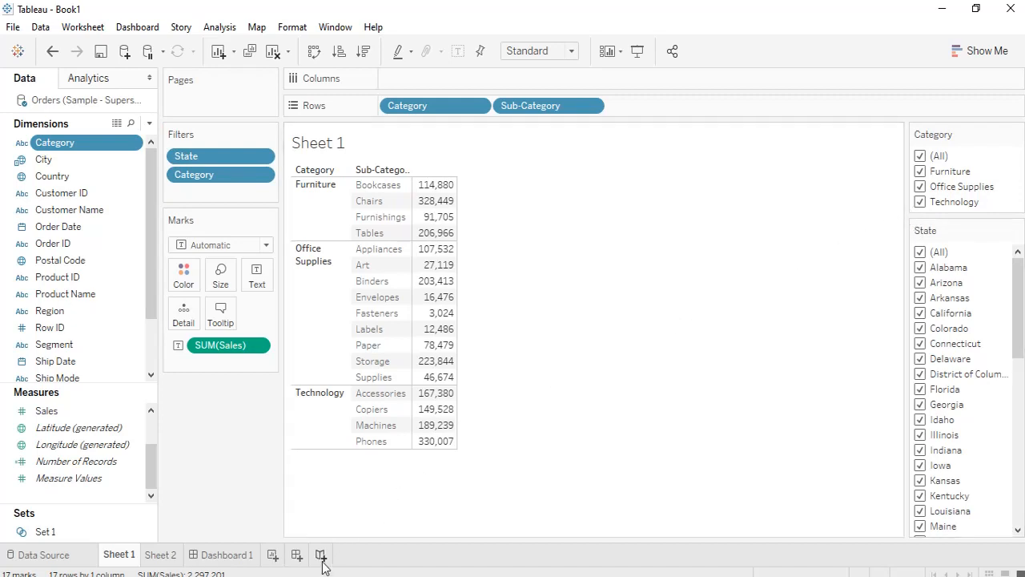
Add a new blank worksheet to the workbook
click(280, 559)
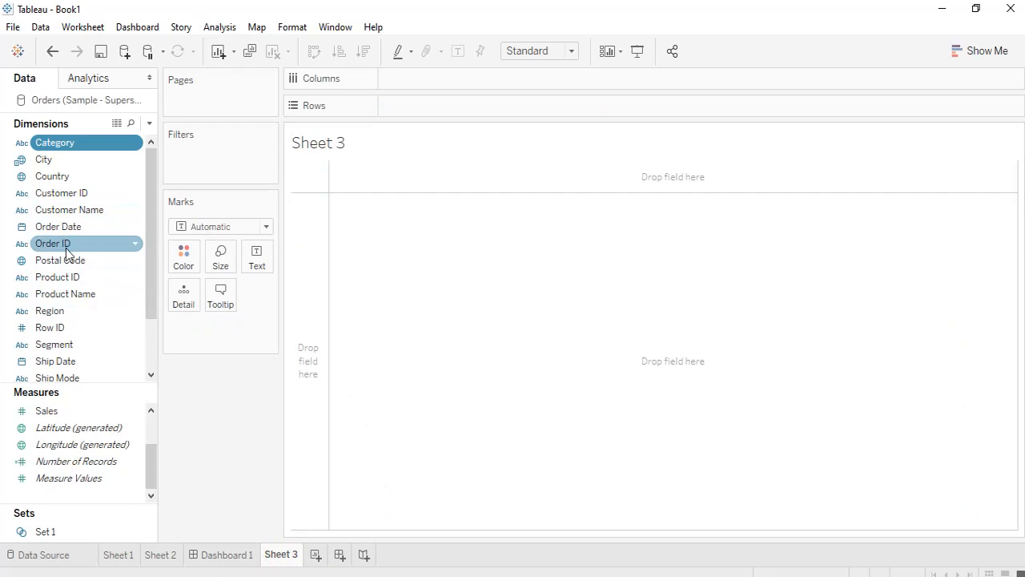
Build a text table of Sales with Region on the rows and Segment on the columns
scroll(72, 285, down, 2)
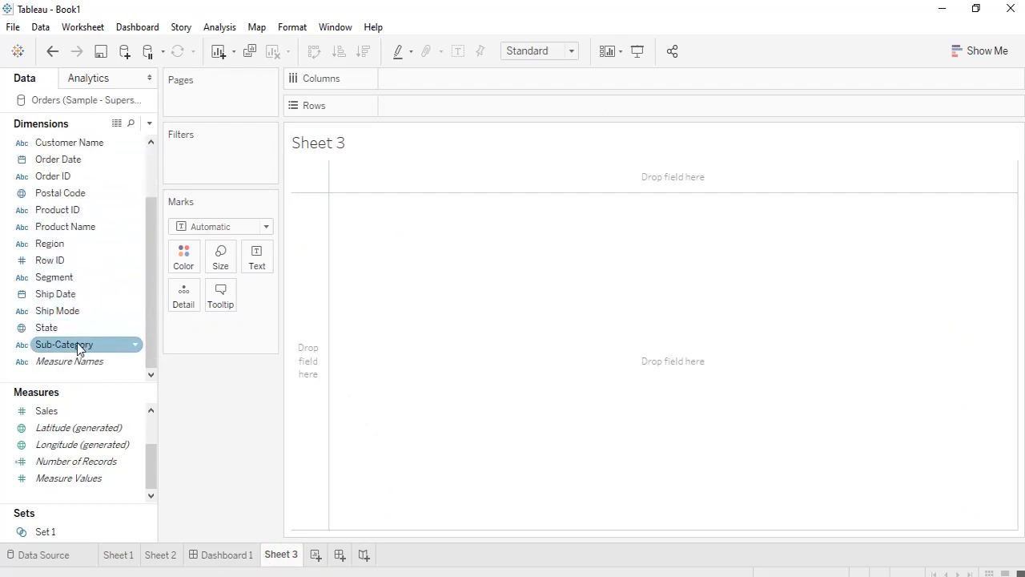
double_click(53, 247)
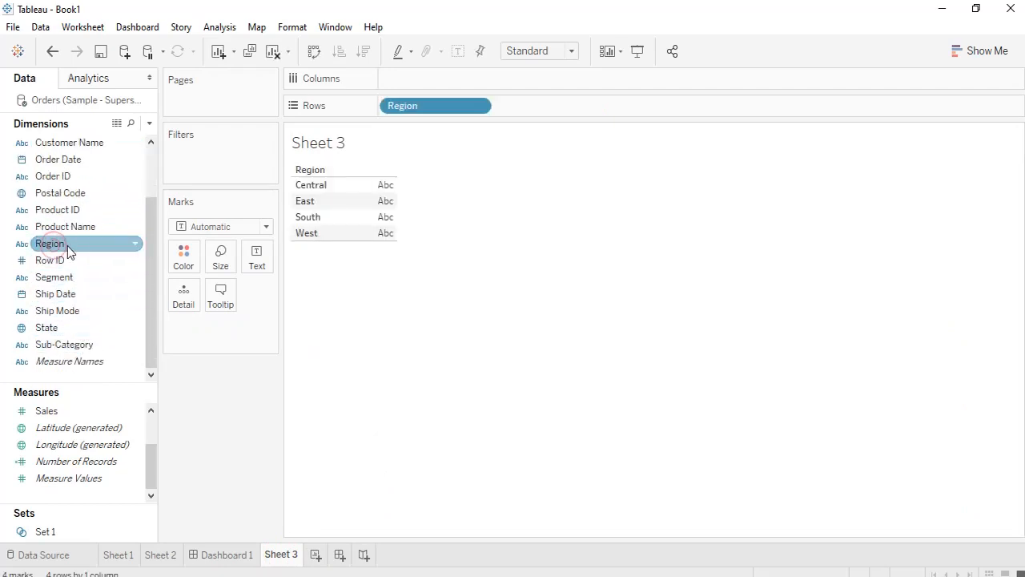
scroll(72, 246, up, 2)
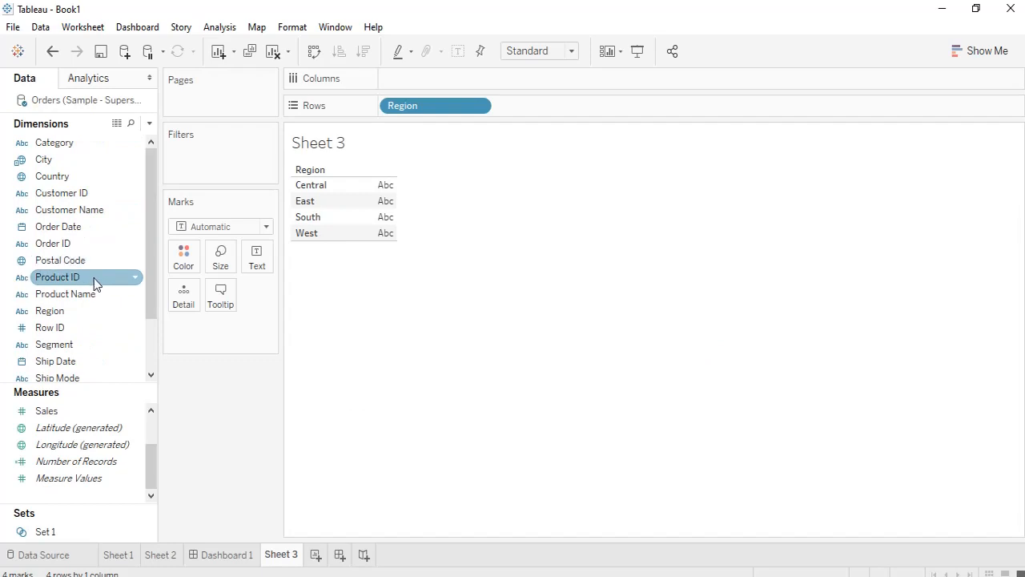
scroll(93, 243, down, 2)
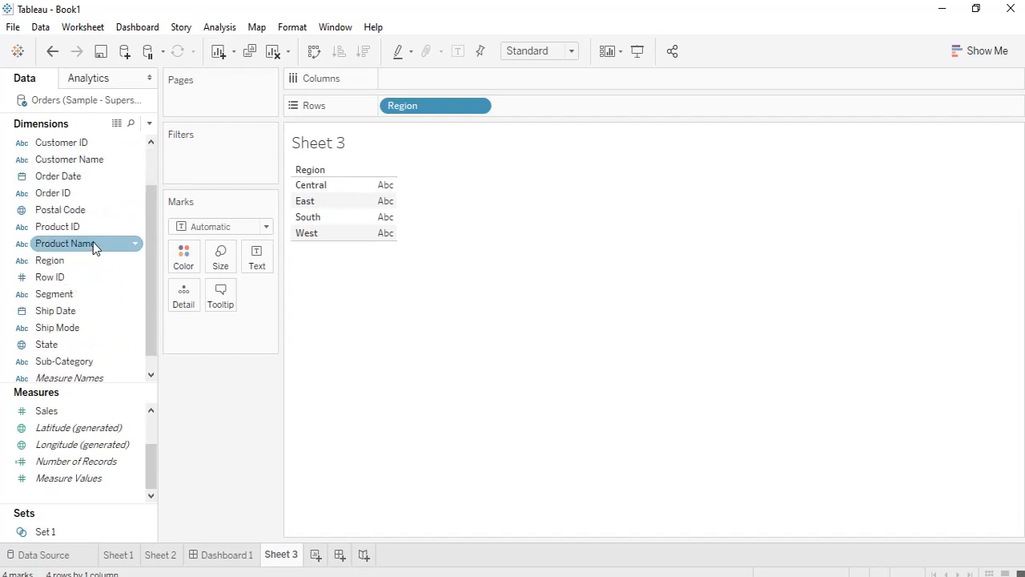
double_click(65, 296)
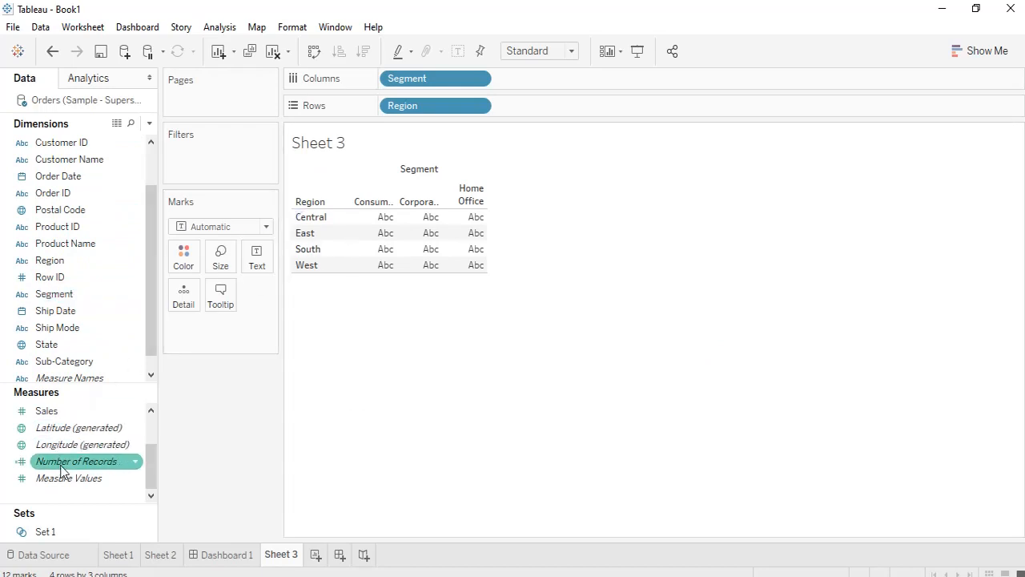
double_click(59, 412)
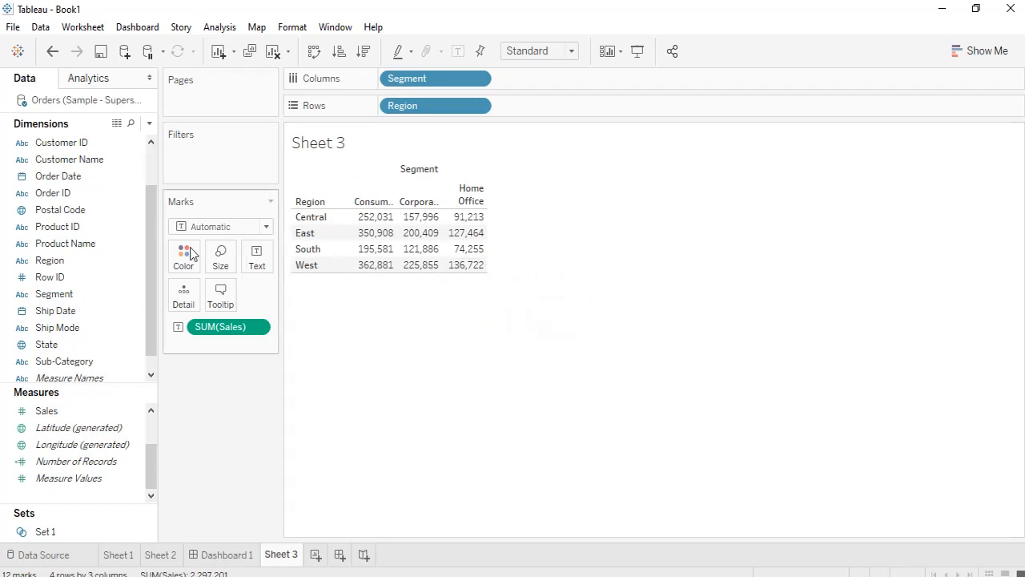
Show filter cards for the Category and Sub-Category dimensions on Sheet 3
scroll(95, 241, up, 3)
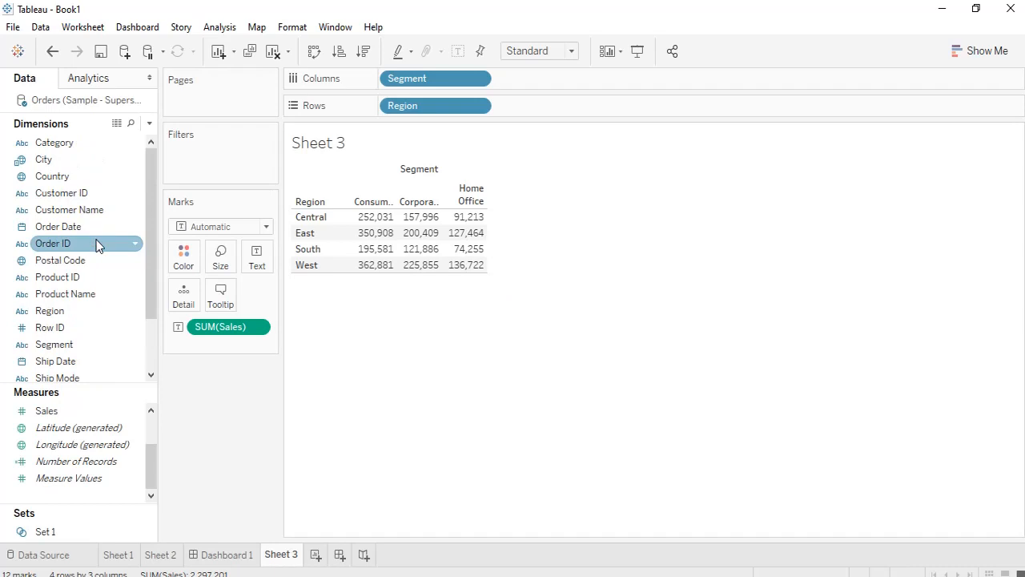
right_click(60, 143)
click(103, 171)
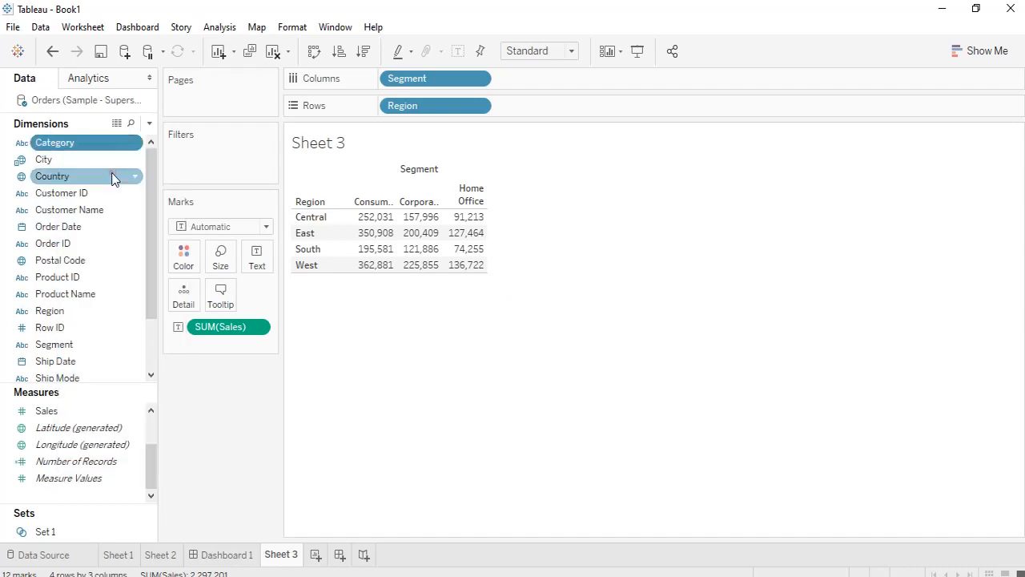
scroll(68, 323, down, 4)
right_click(69, 345)
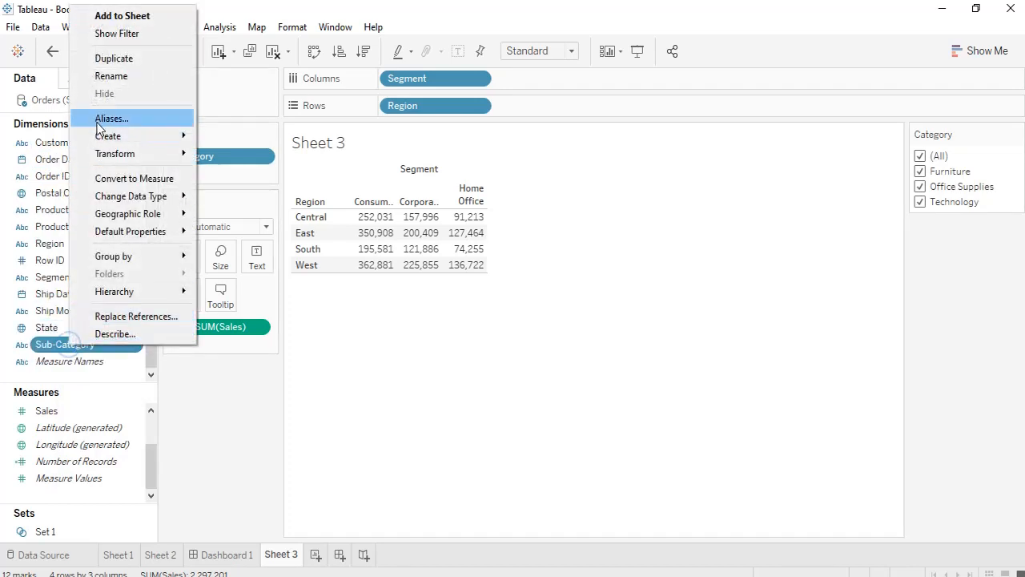
click(147, 34)
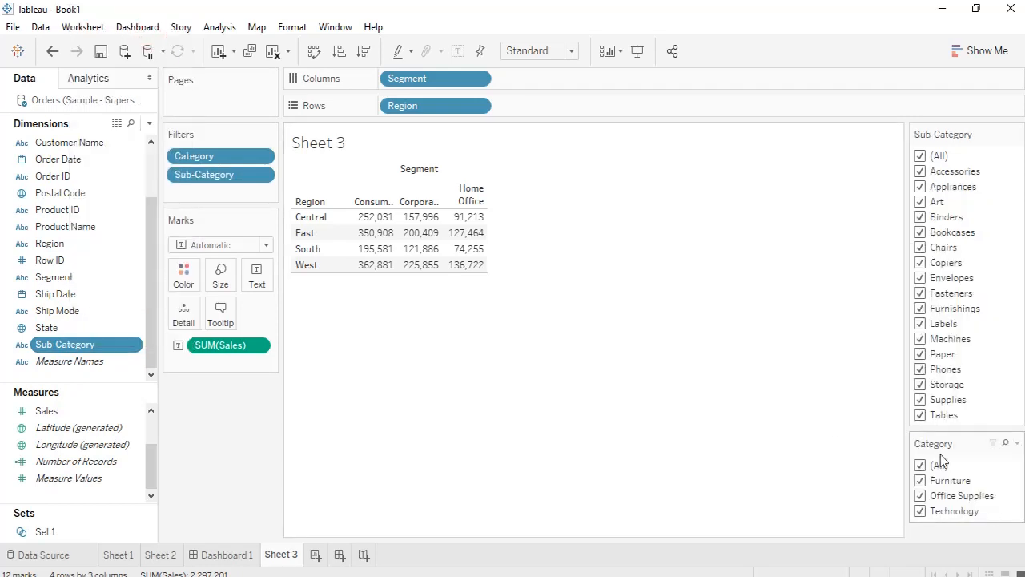
Place the Category filter card above Sub-Category and change it to a multiple-values dropdown
drag(961, 440, 973, 112)
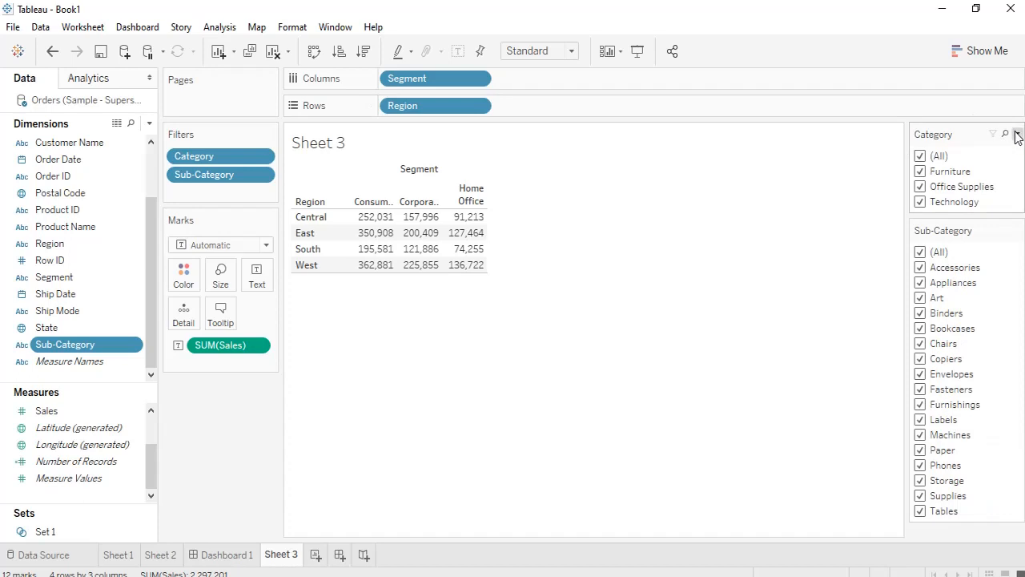
click(1017, 134)
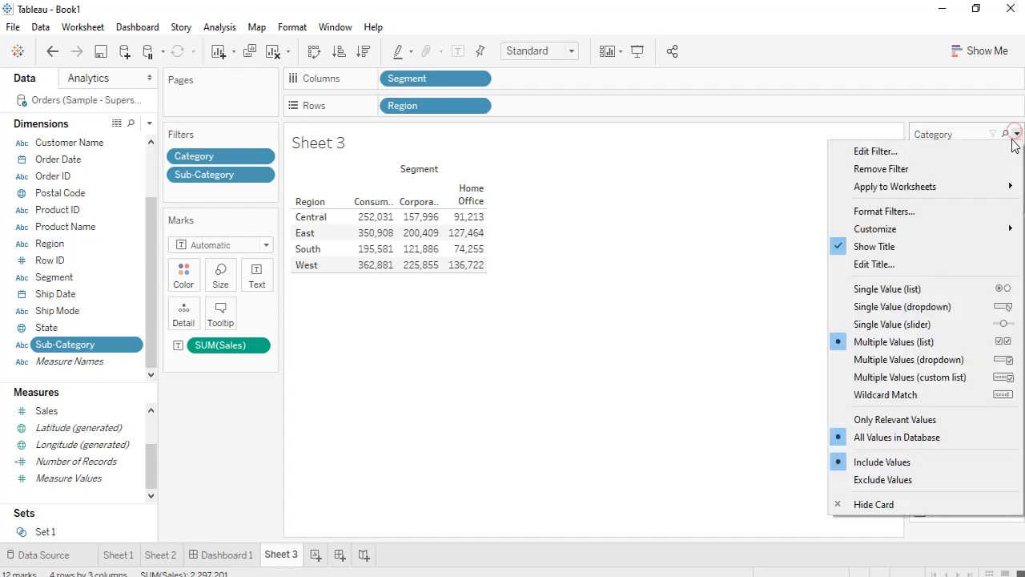
click(929, 360)
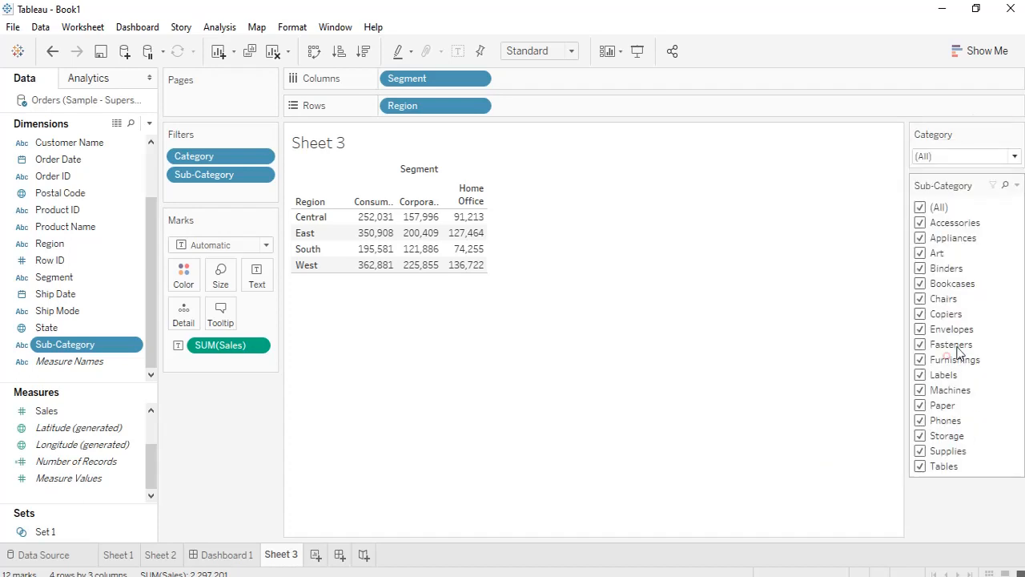
click(1017, 185)
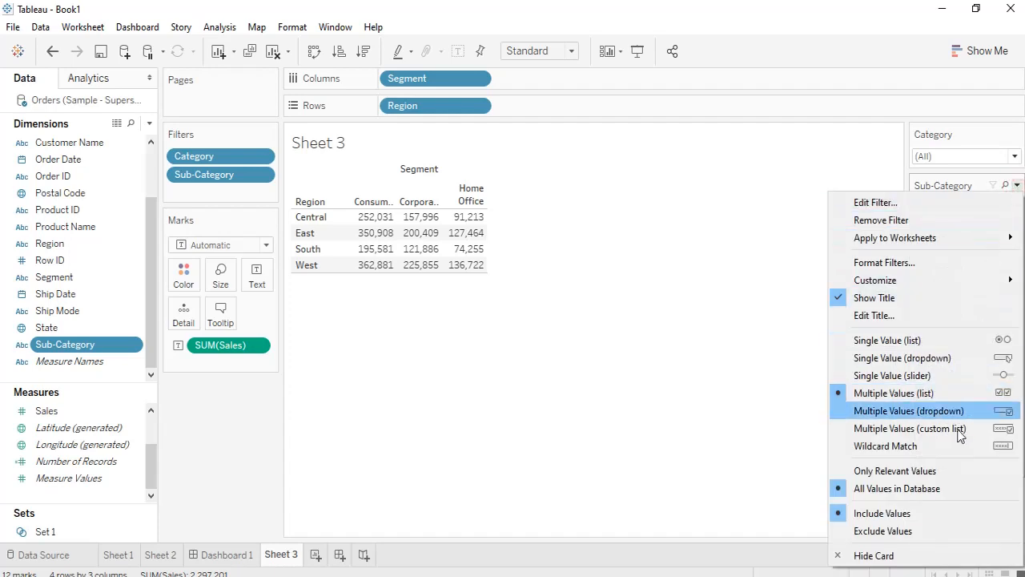
click(757, 205)
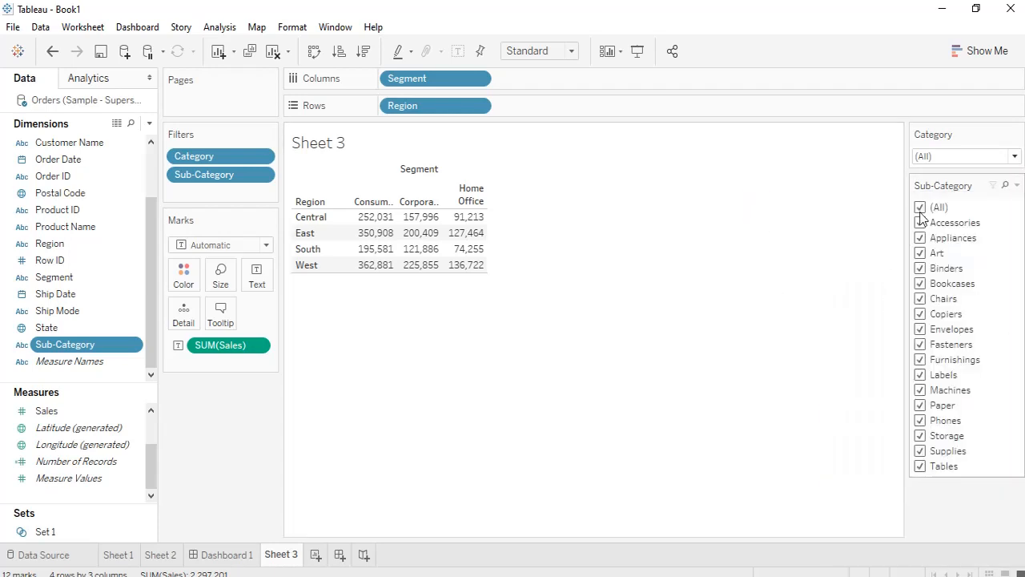
click(1013, 157)
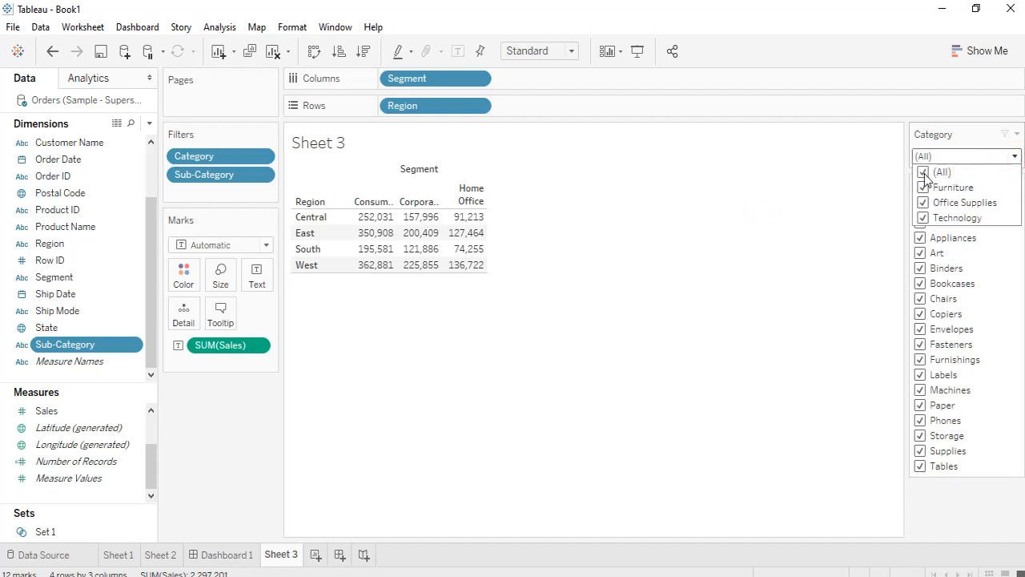
click(607, 196)
Replace Region and Segment in the view with Category and Sub-Category on the rows
drag(455, 105, 288, 64)
drag(393, 79, 116, 174)
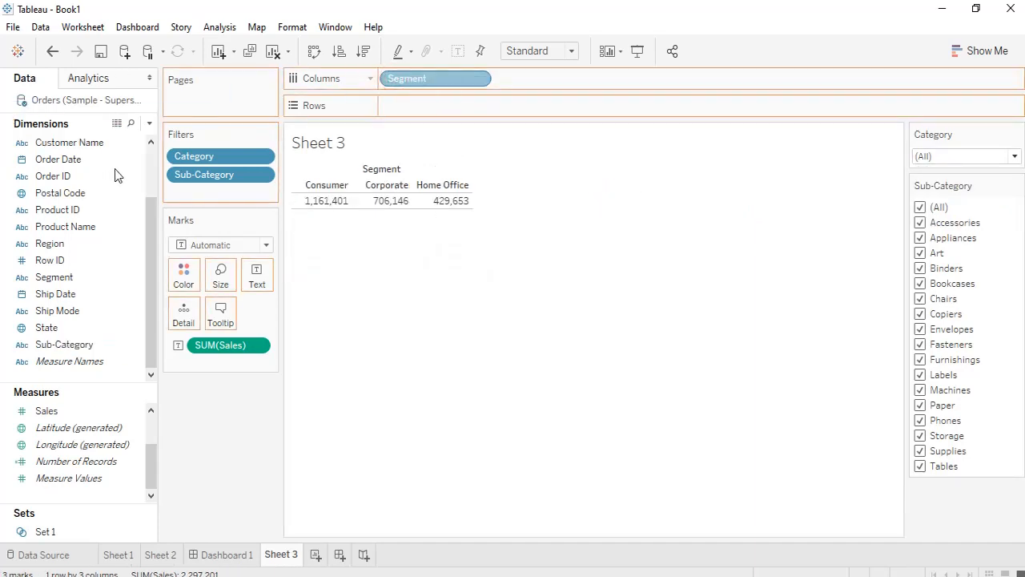
drag(152, 215, 149, 213)
scroll(80, 240, up, 2)
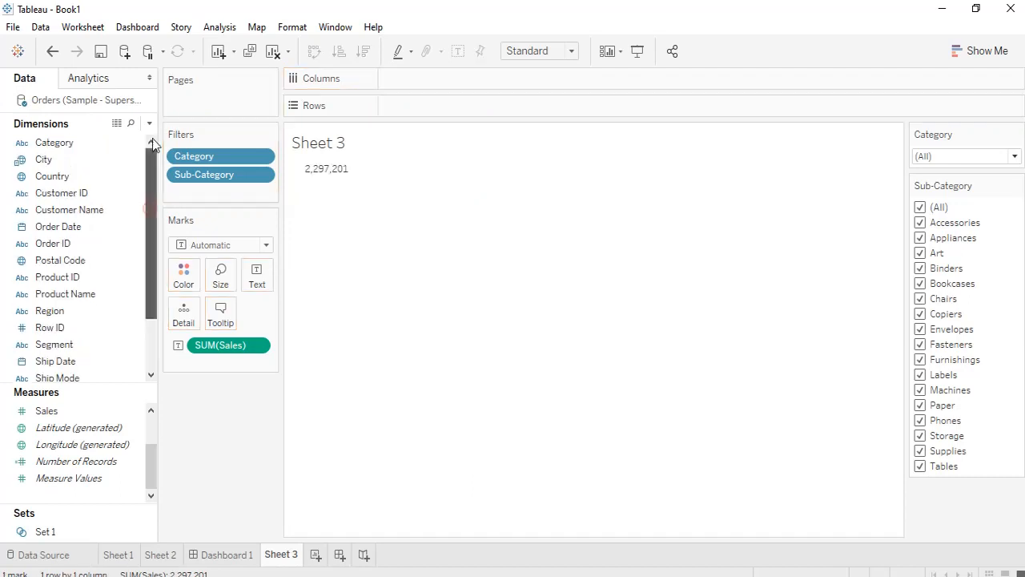
double_click(54, 143)
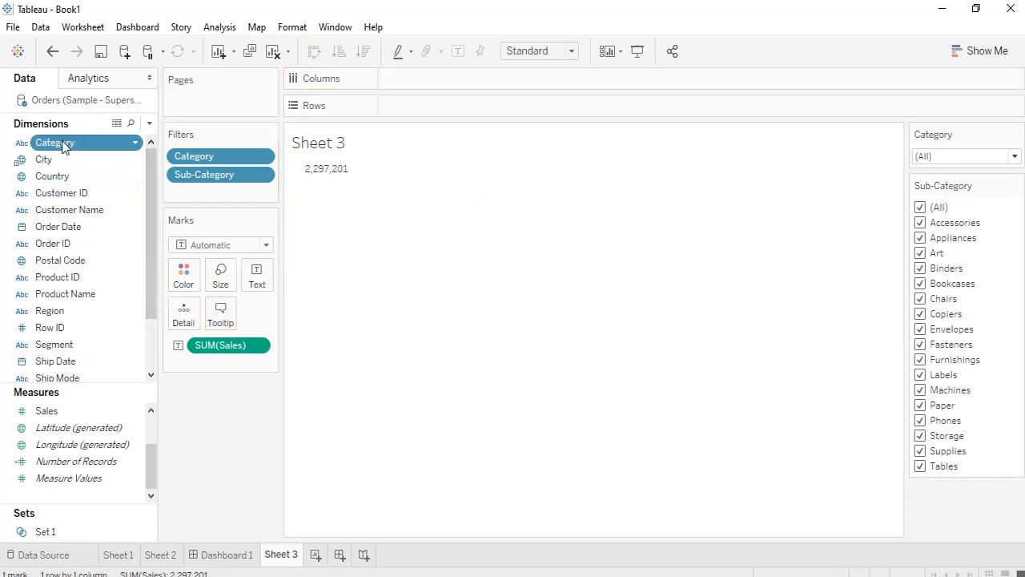
scroll(63, 357, down, 2)
double_click(65, 347)
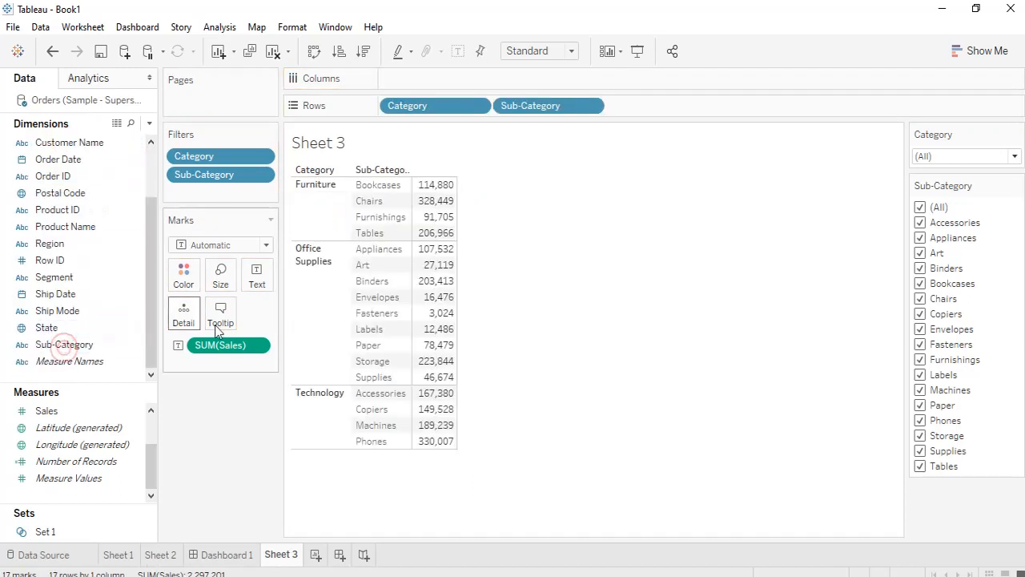
Limit the Category filter to Furniture only
click(977, 157)
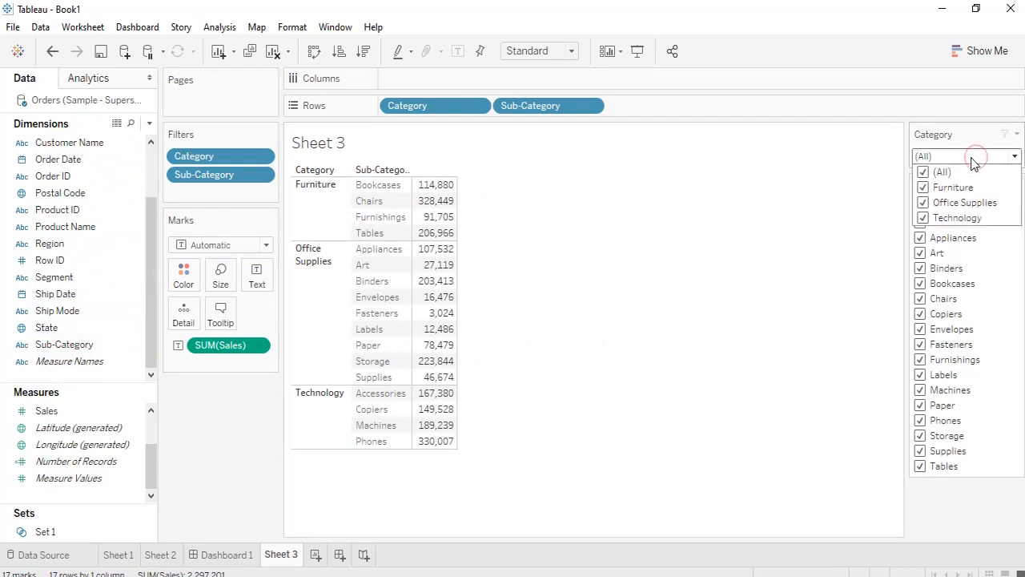
click(923, 173)
click(924, 187)
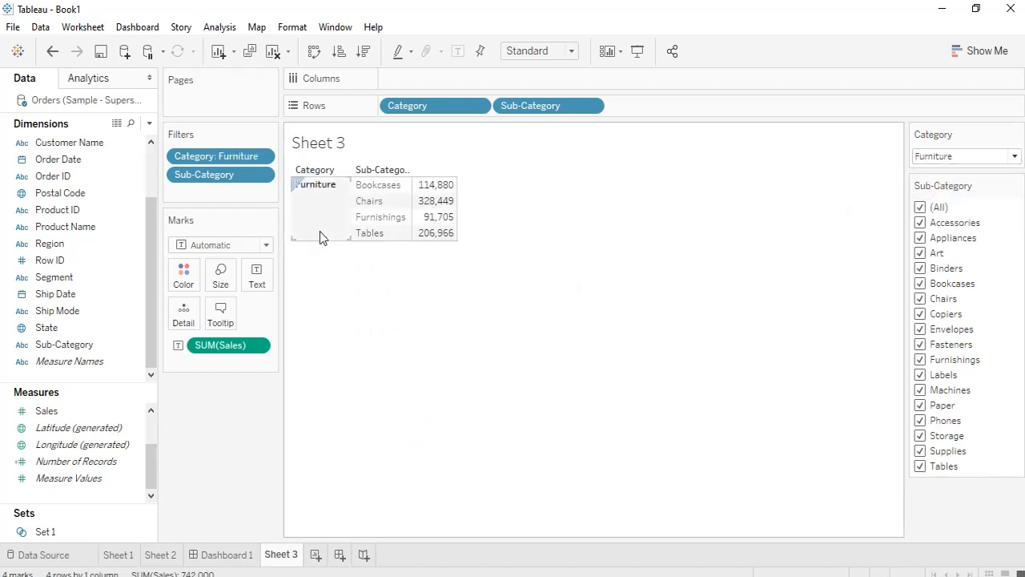
Deselect all sub-categories and test the Sub-Category filter with only Tables selected
click(921, 208)
right_click(921, 208)
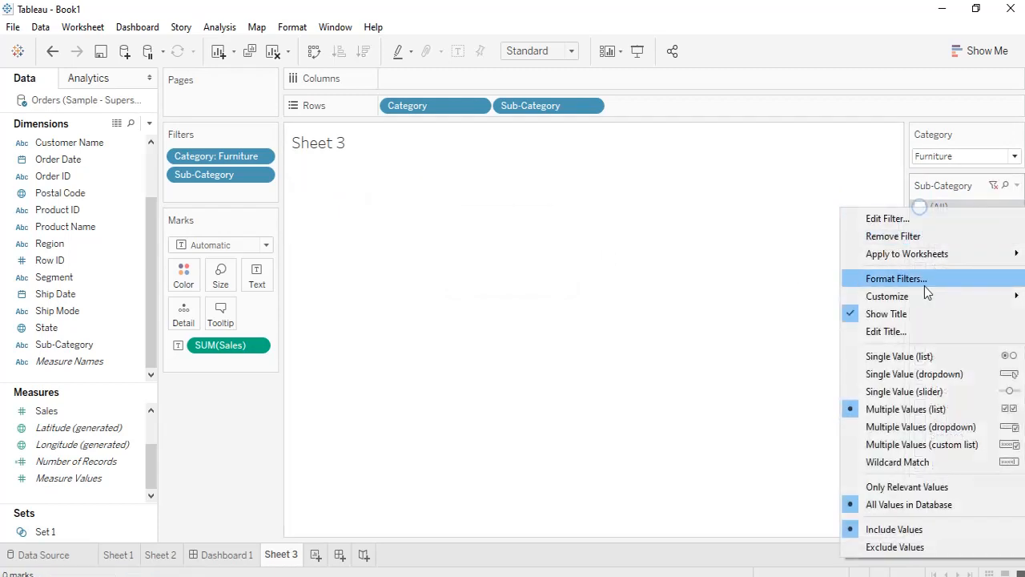
click(787, 241)
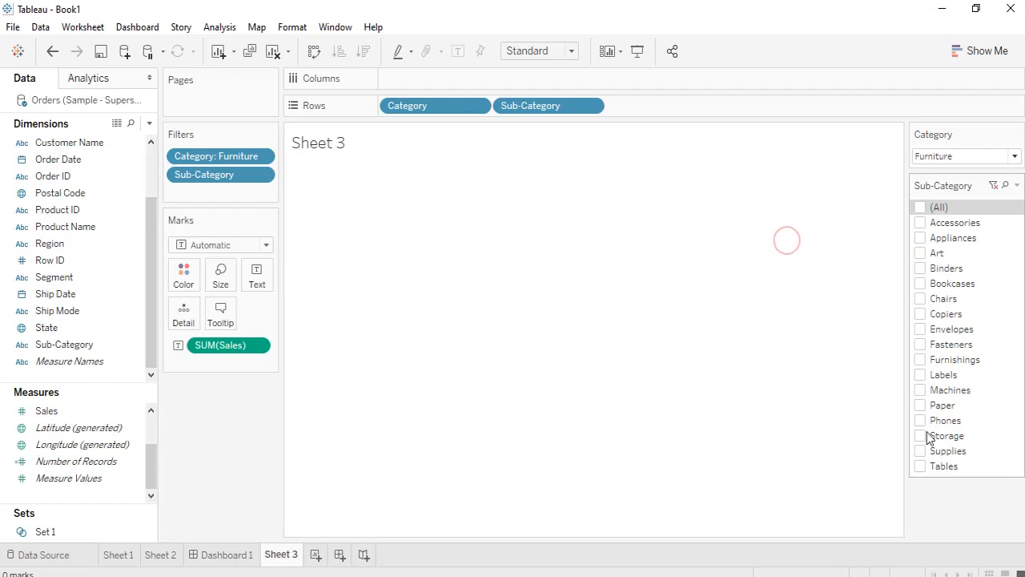
click(921, 467)
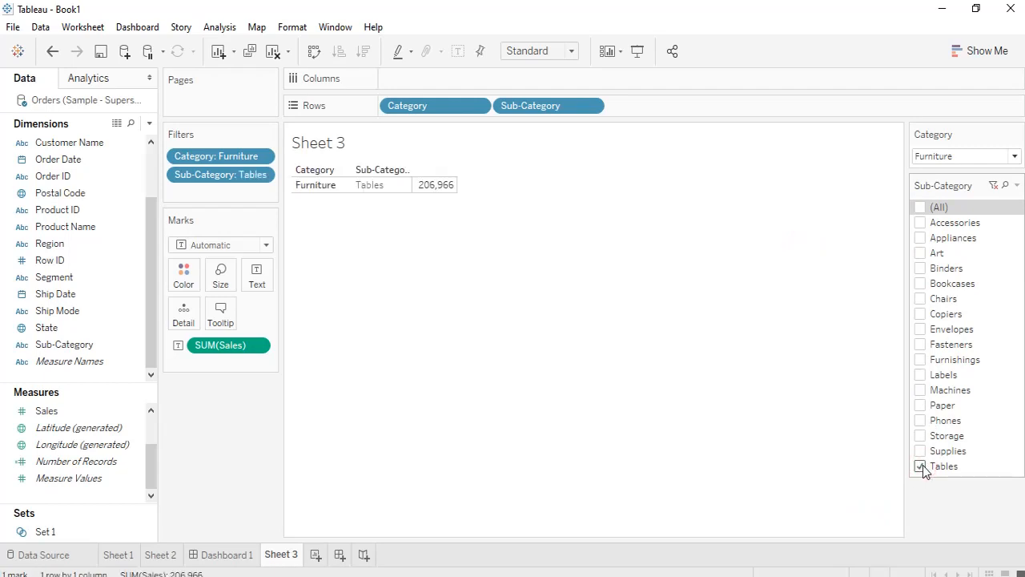
click(921, 467)
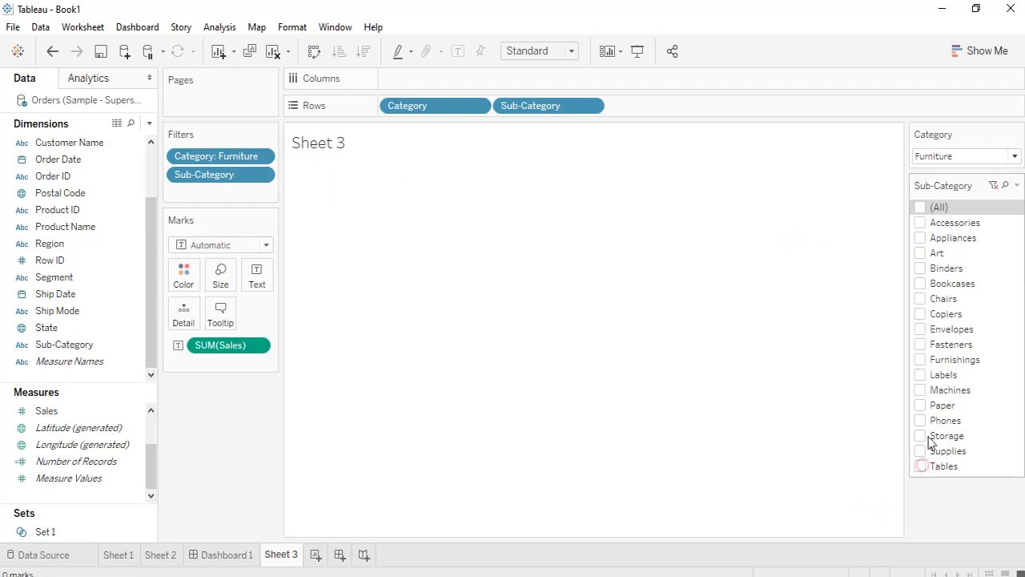
Test the Sub-Category filter with only Envelopes selected under Furniture, and reselect all sub-categories
click(921, 330)
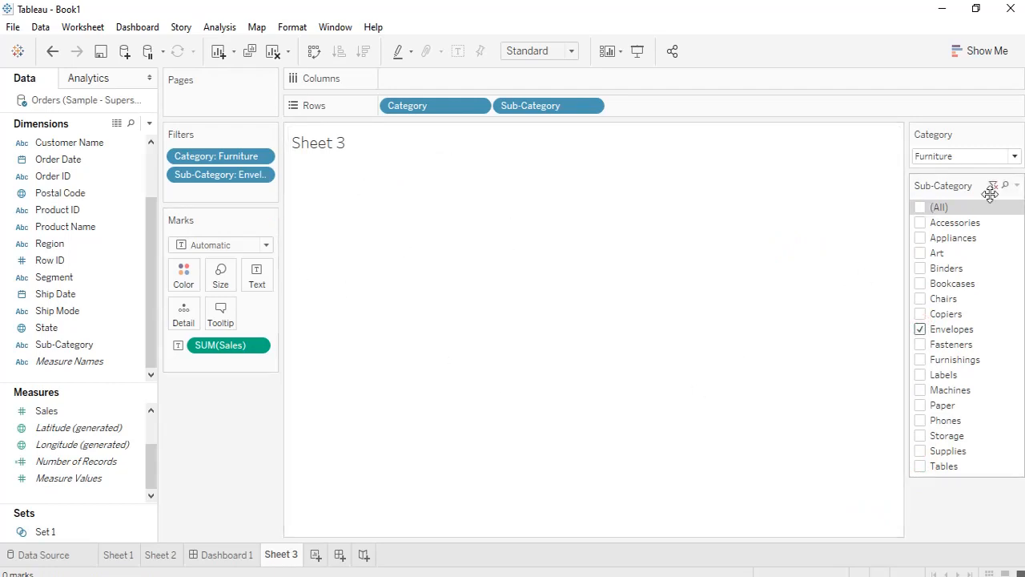
click(984, 155)
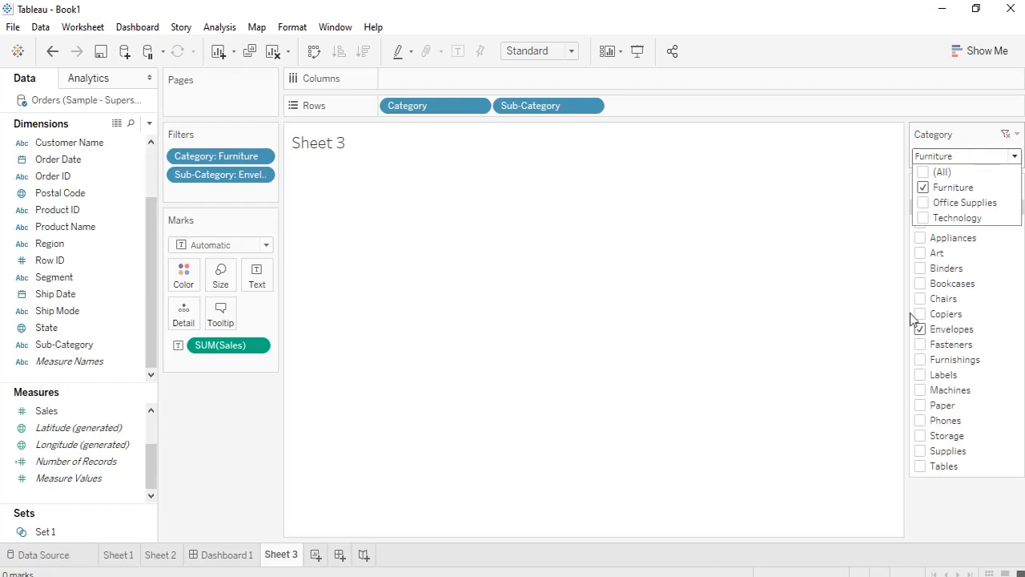
click(853, 291)
click(919, 208)
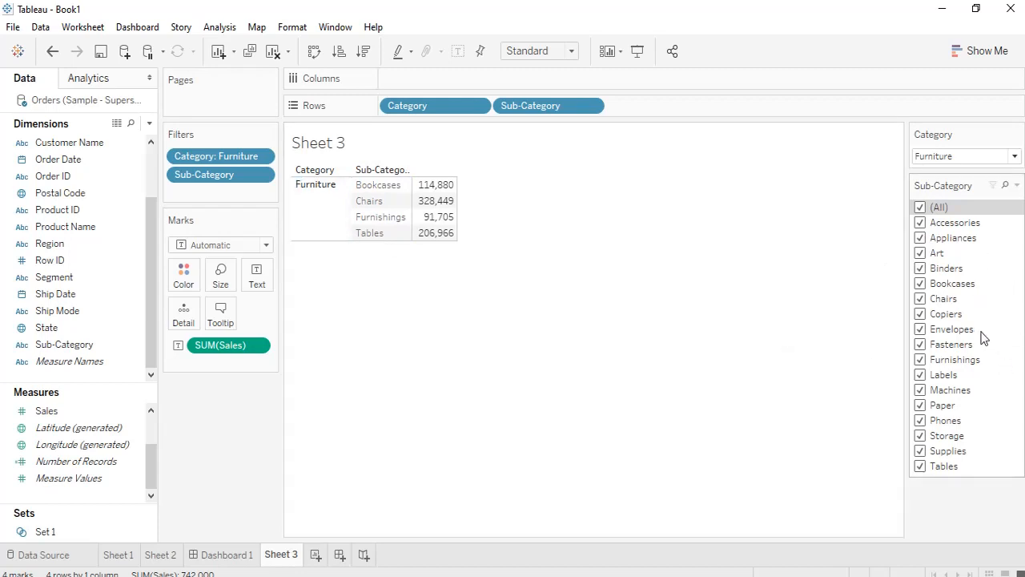
Add Office Supplies to the Category filter and set the Sub-Category filter to list only relevant values
click(984, 157)
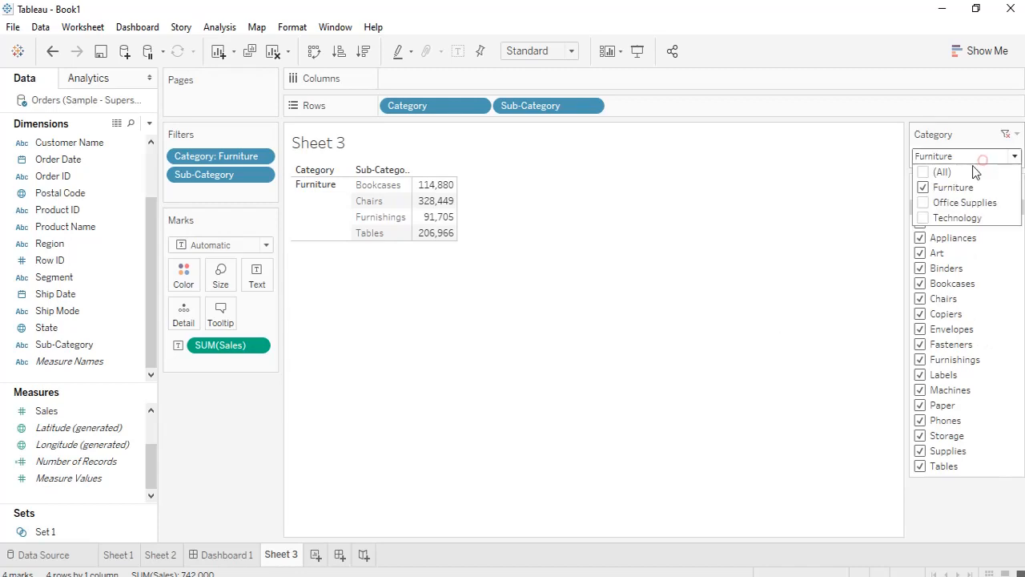
click(924, 203)
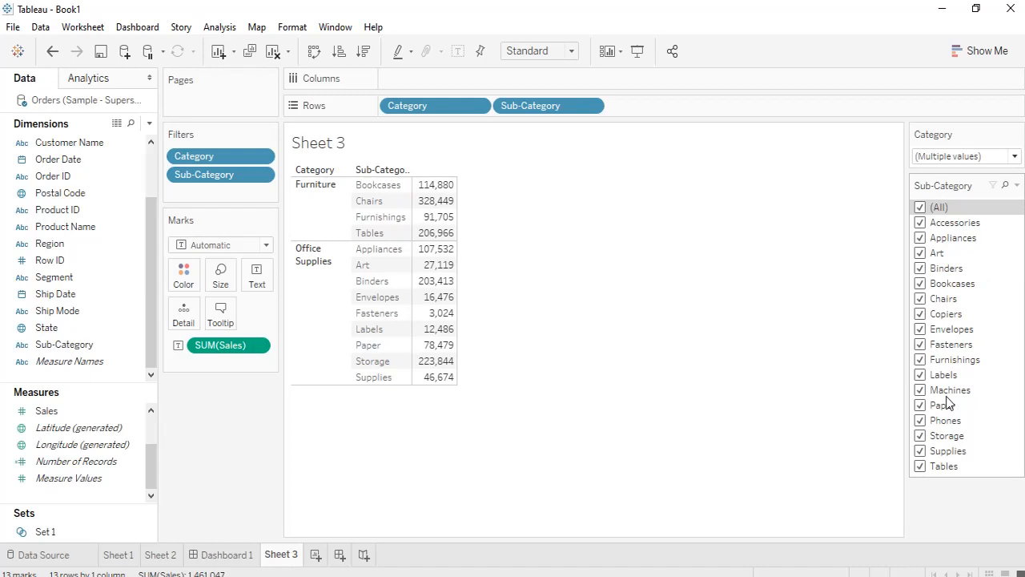
click(1016, 187)
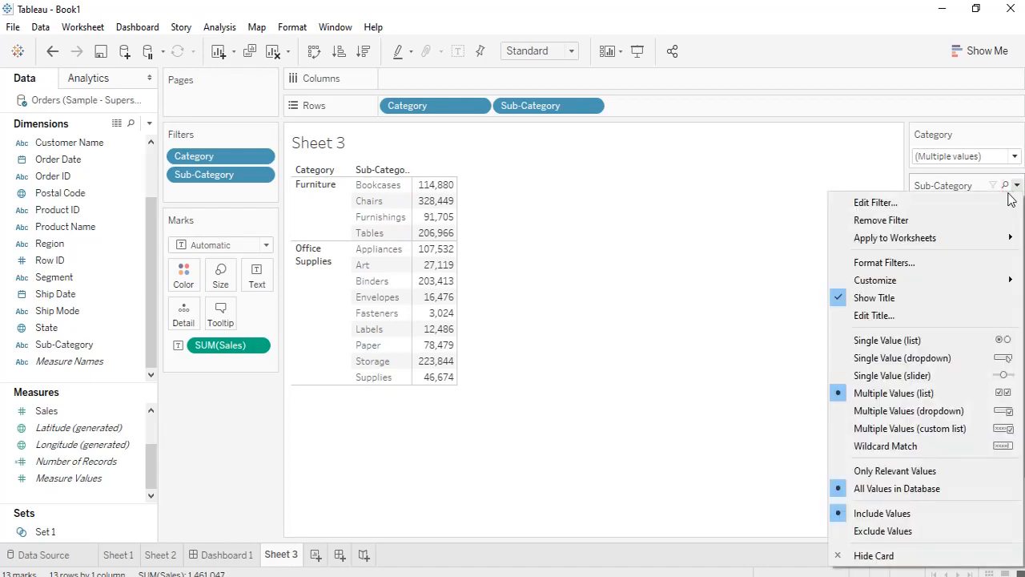
click(824, 173)
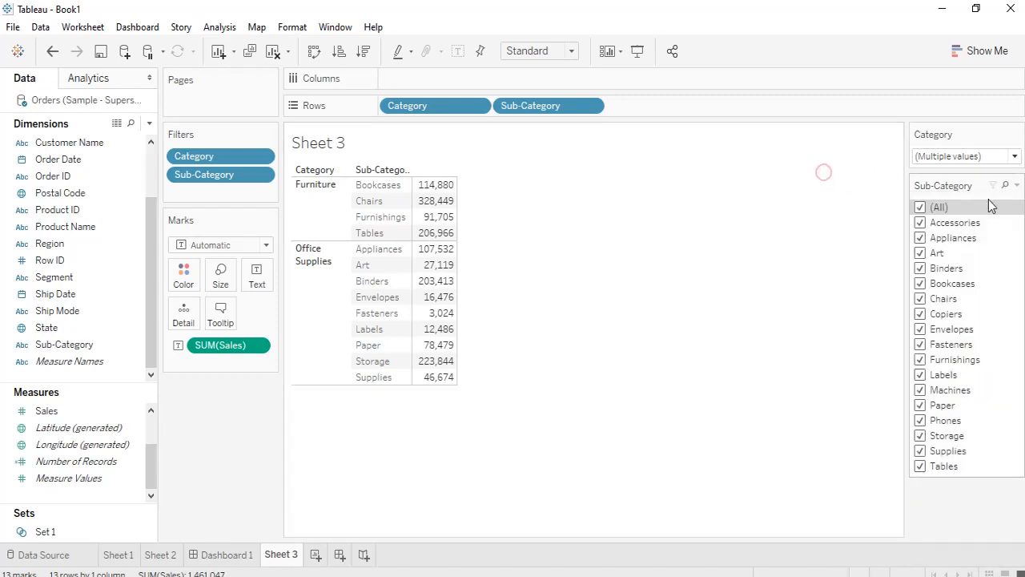
click(1017, 187)
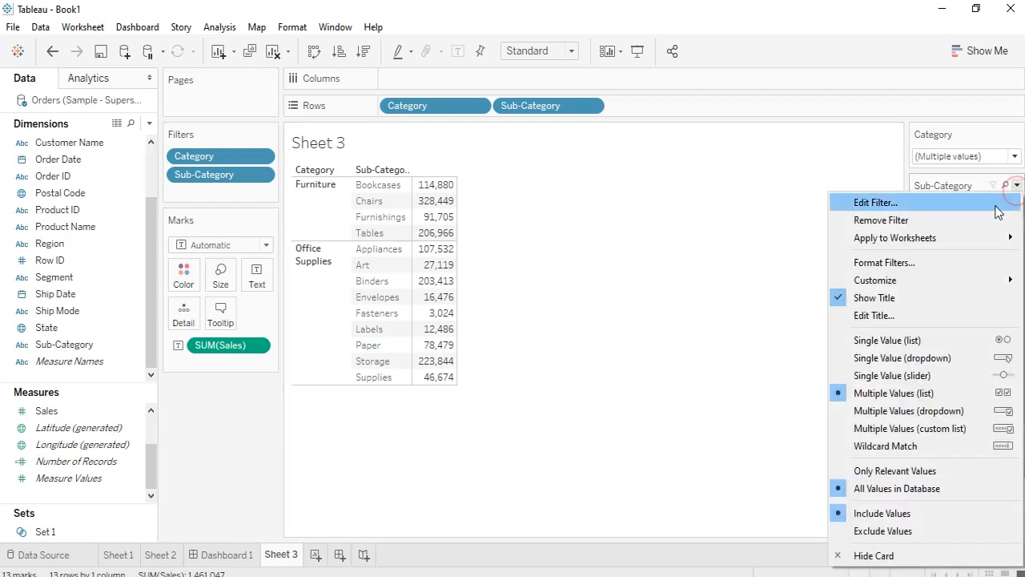
click(933, 473)
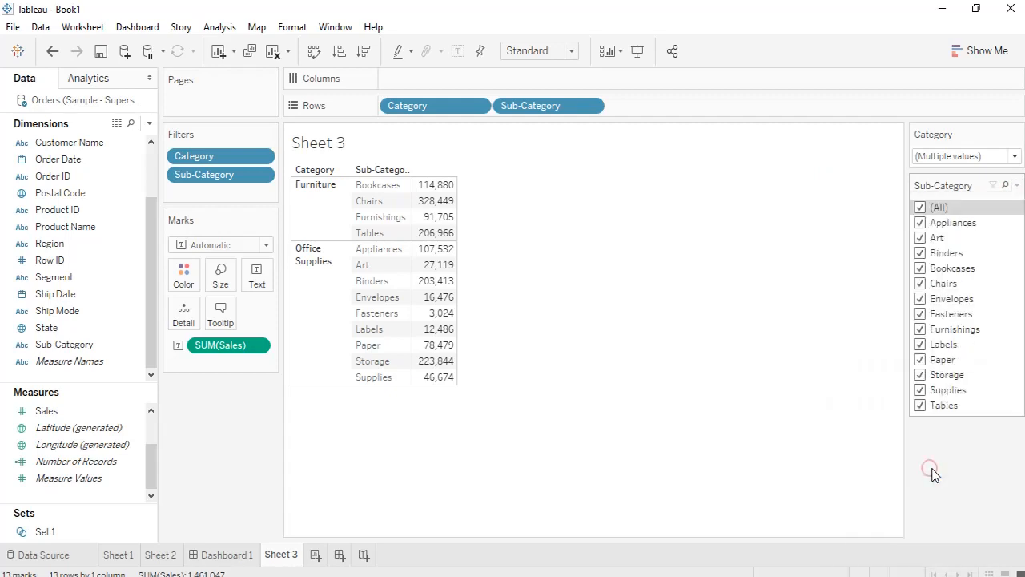
Add Technology to the values selected in the Category filter
click(1015, 156)
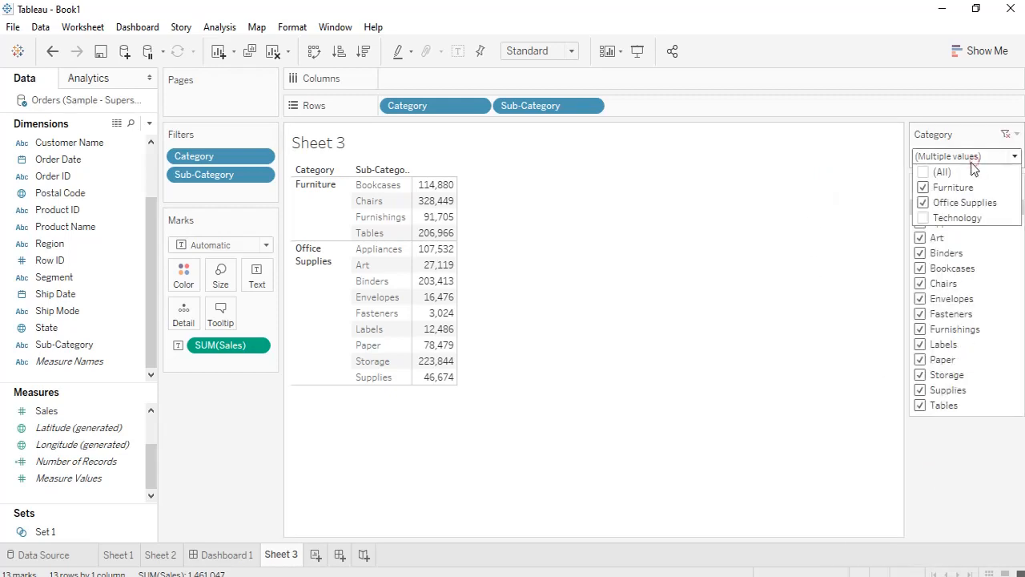
click(923, 218)
click(884, 190)
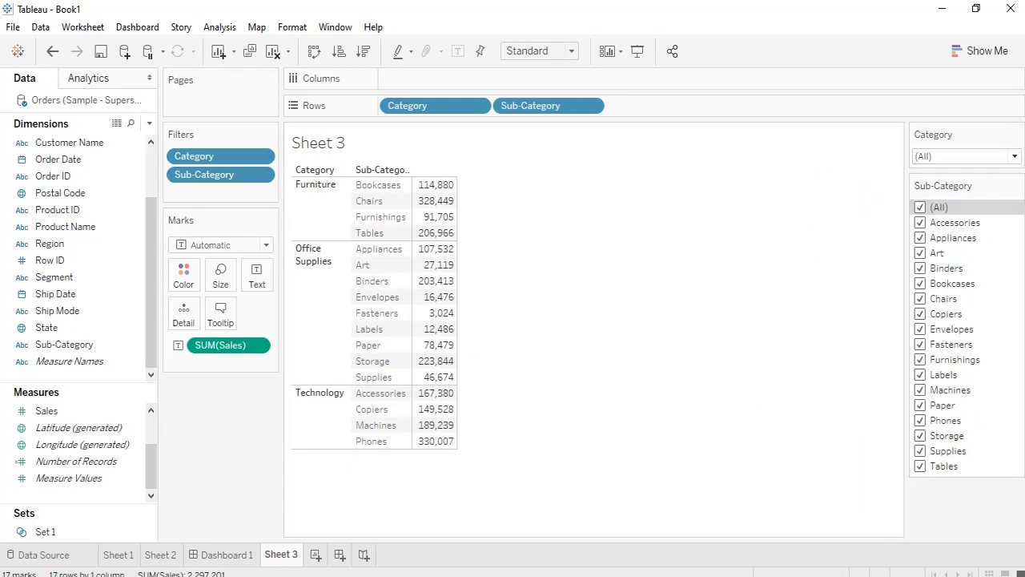
Clear all values in the Category filter and select only Furniture
click(1015, 157)
click(923, 172)
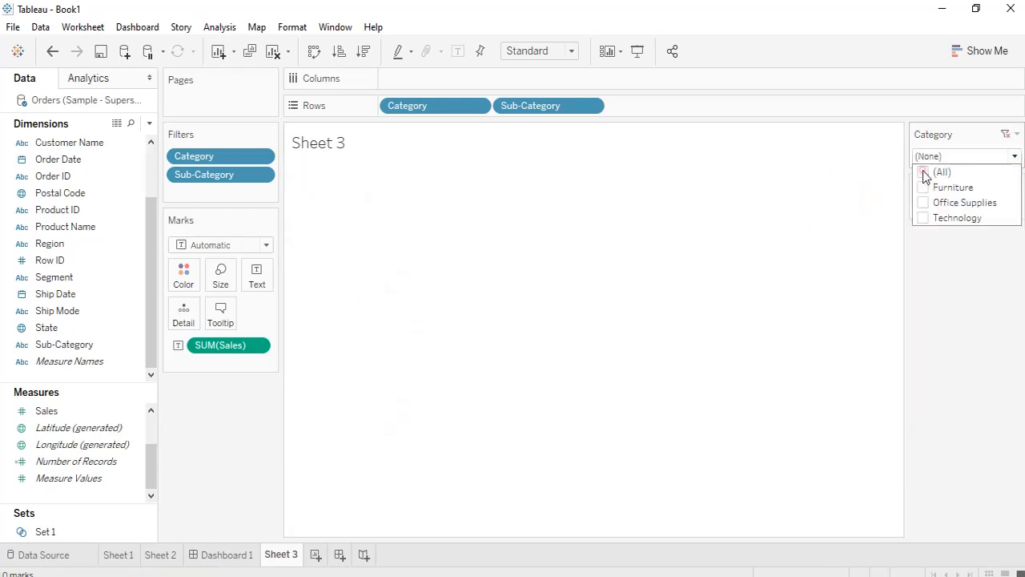
click(924, 188)
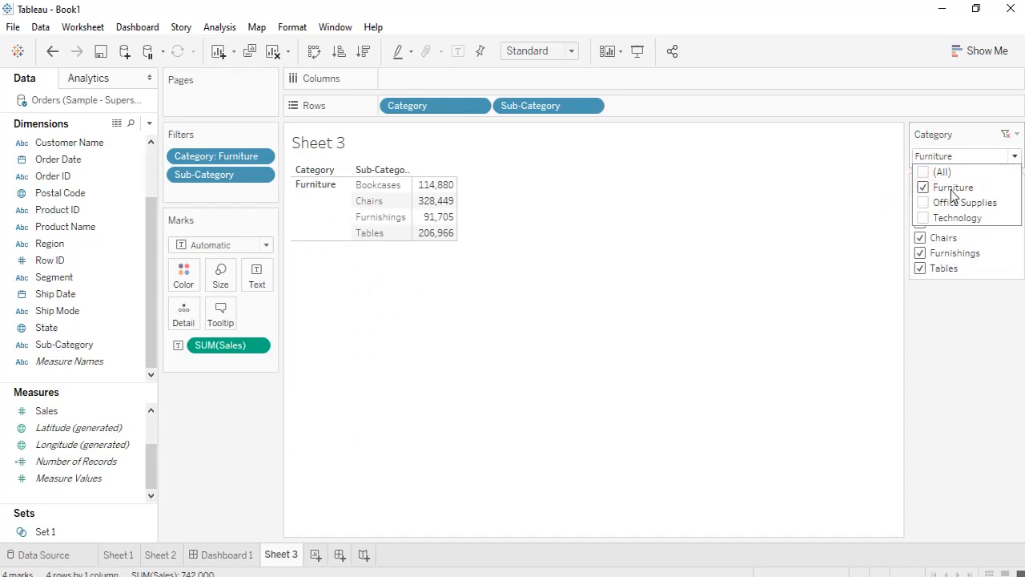
click(807, 219)
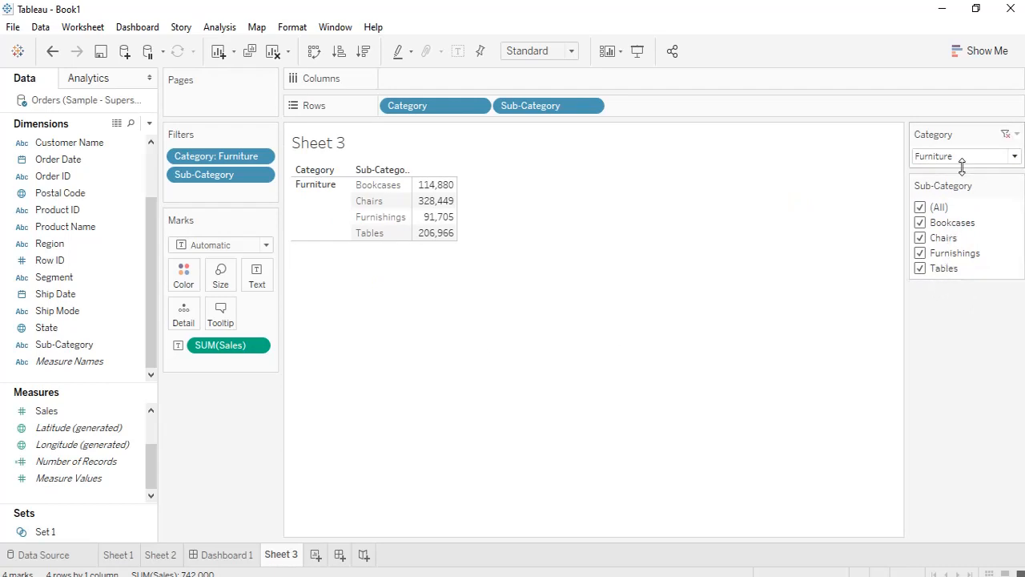
Test excluding Bookcases and Chairs in the Sub-Category filter, and reselect both
click(921, 222)
click(921, 238)
right_click(920, 239)
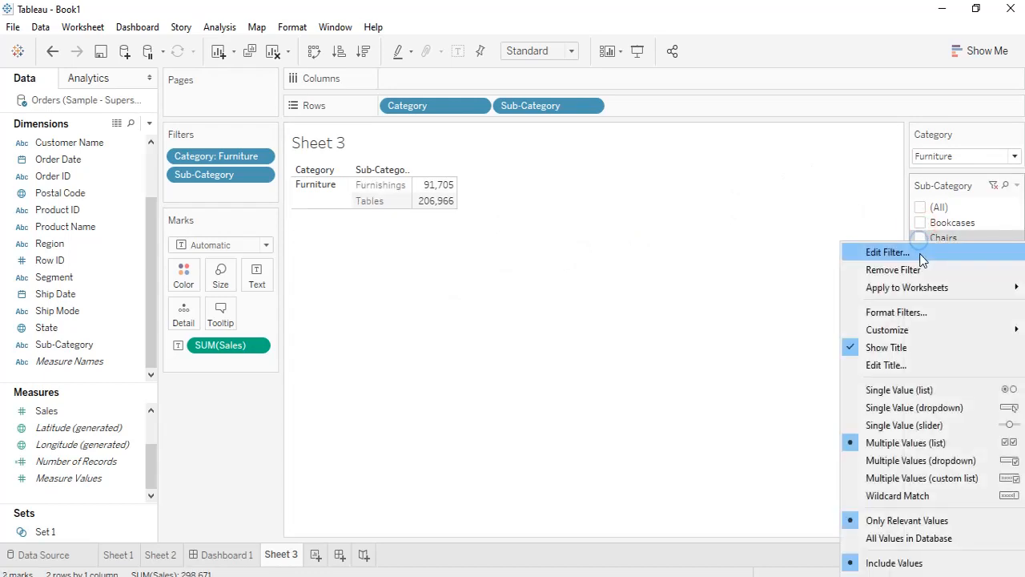
click(860, 171)
click(921, 222)
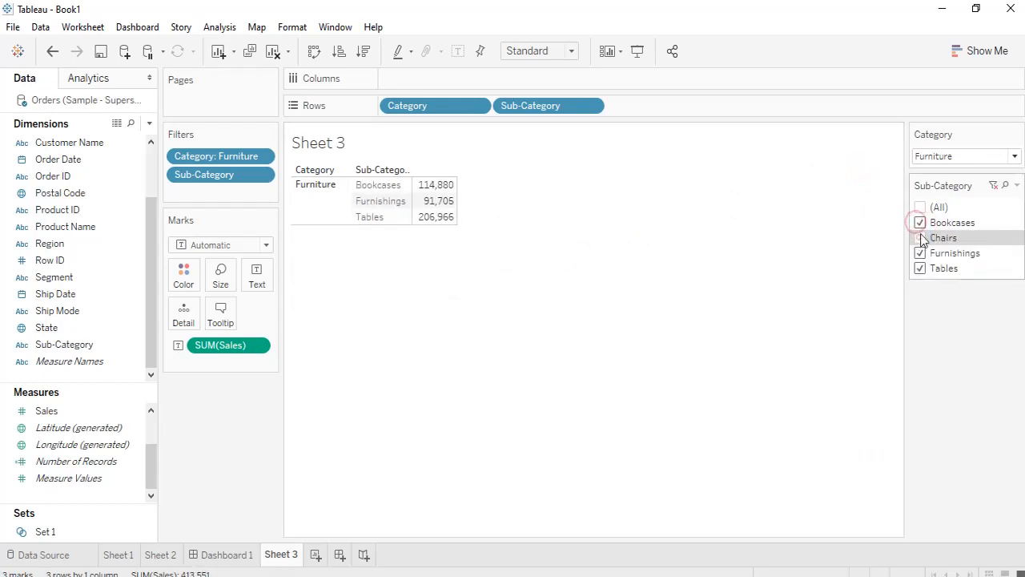
click(921, 238)
Add Office Supplies to Furniture in the Category filter
click(982, 157)
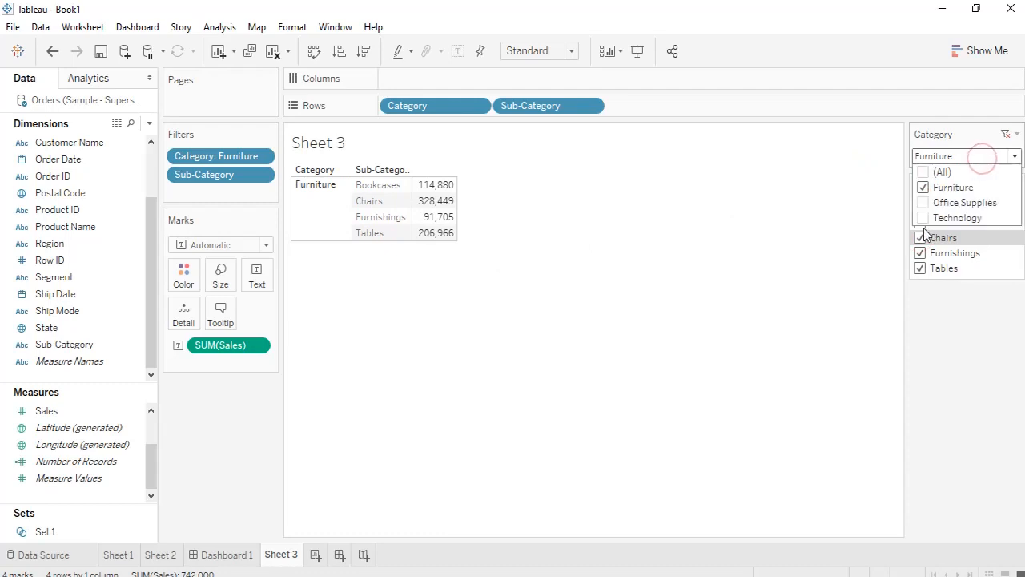
click(923, 202)
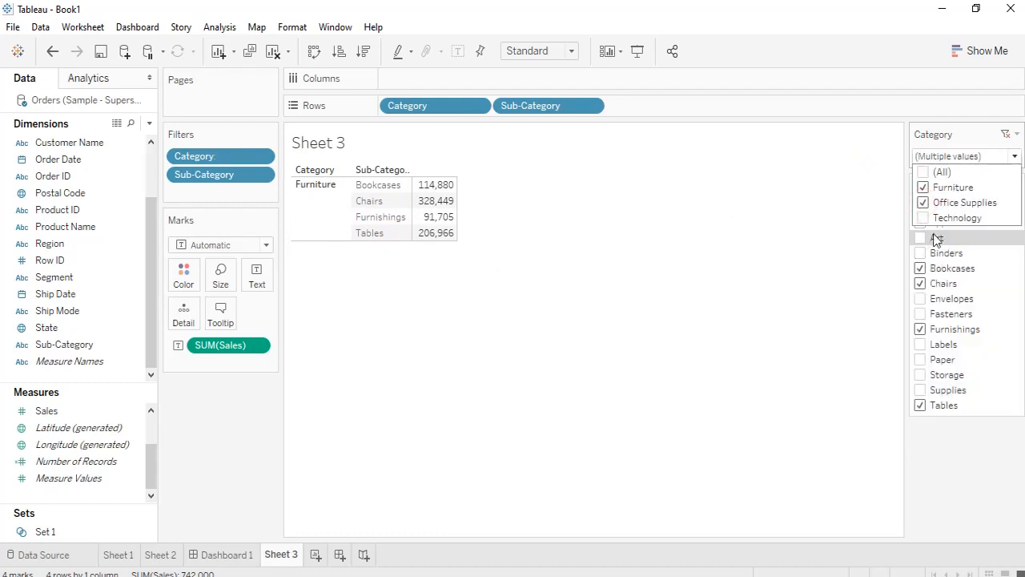
click(809, 287)
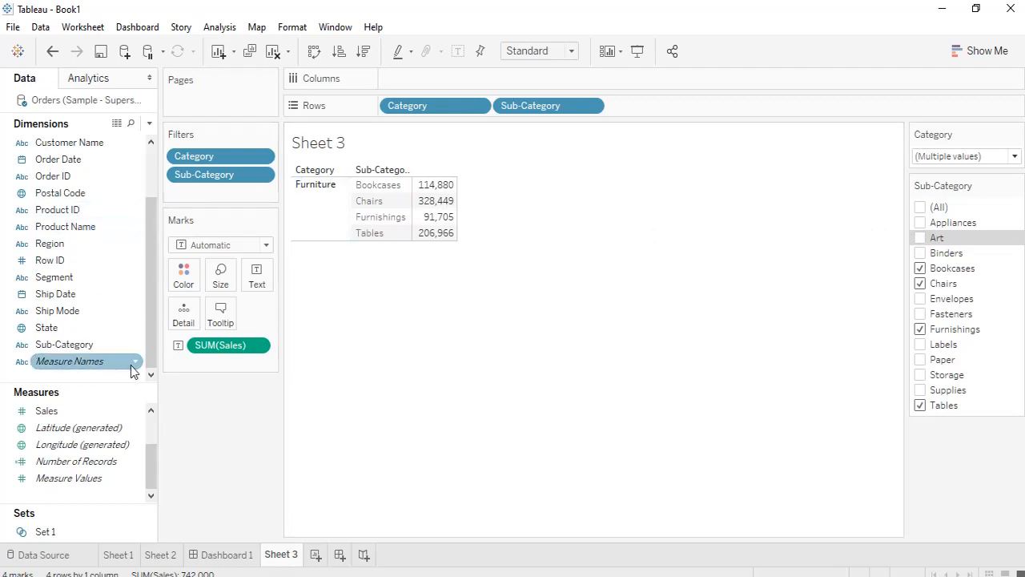
Create a new worksheet and place the Region and State dimensions on Rows
scroll(96, 314, up, 2)
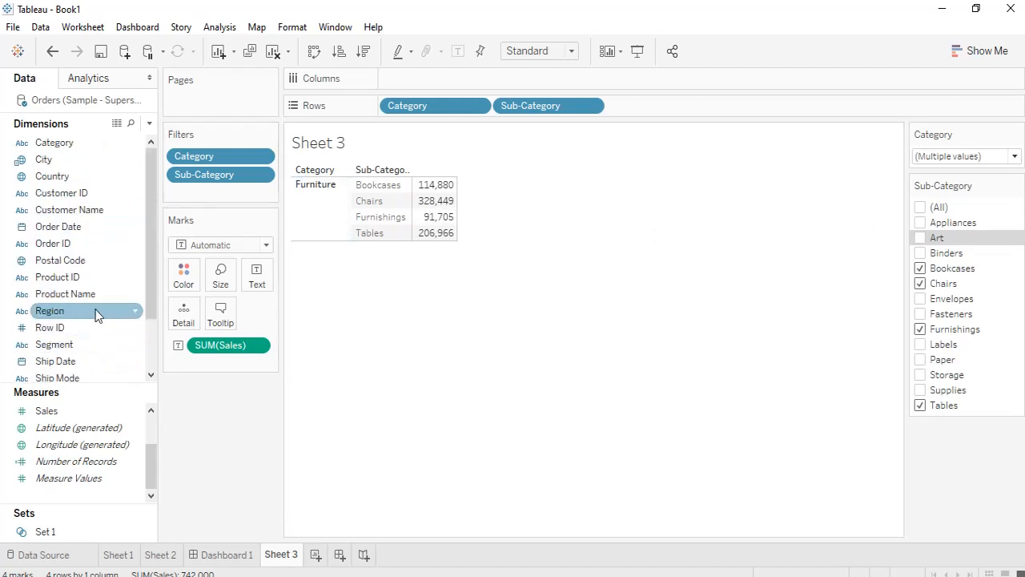
scroll(99, 311, down, 1)
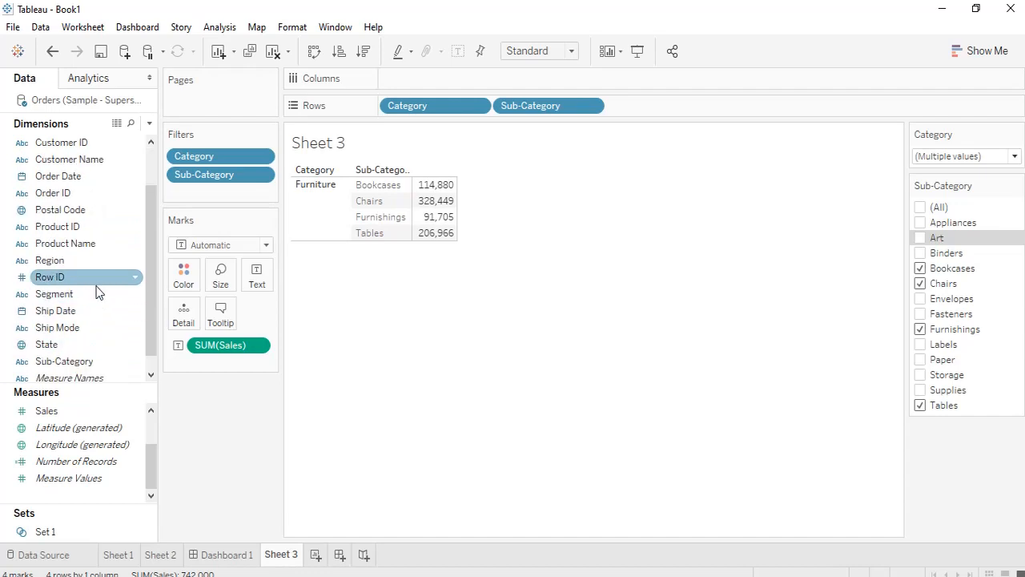
click(622, 363)
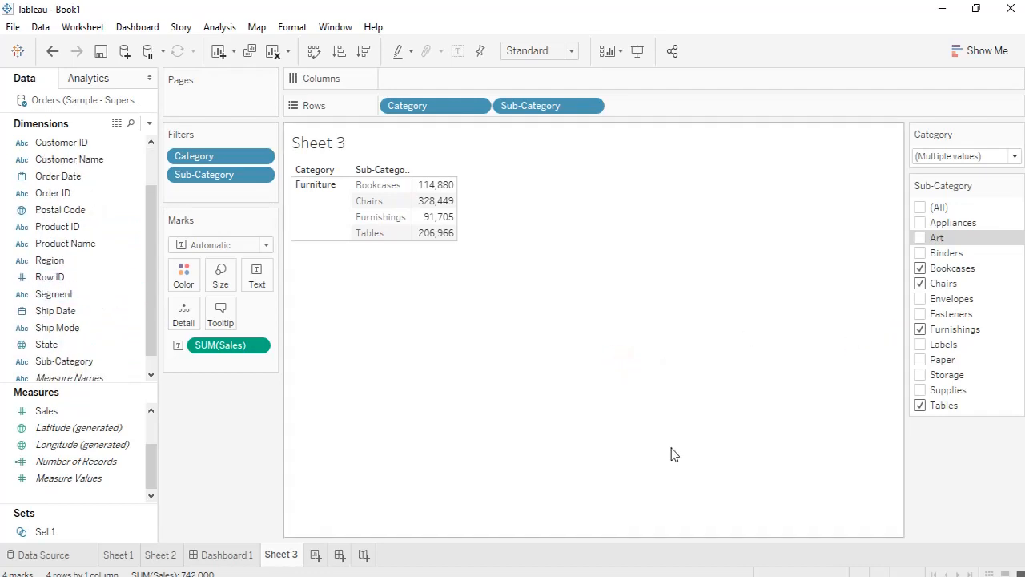
click(317, 558)
right_click(318, 558)
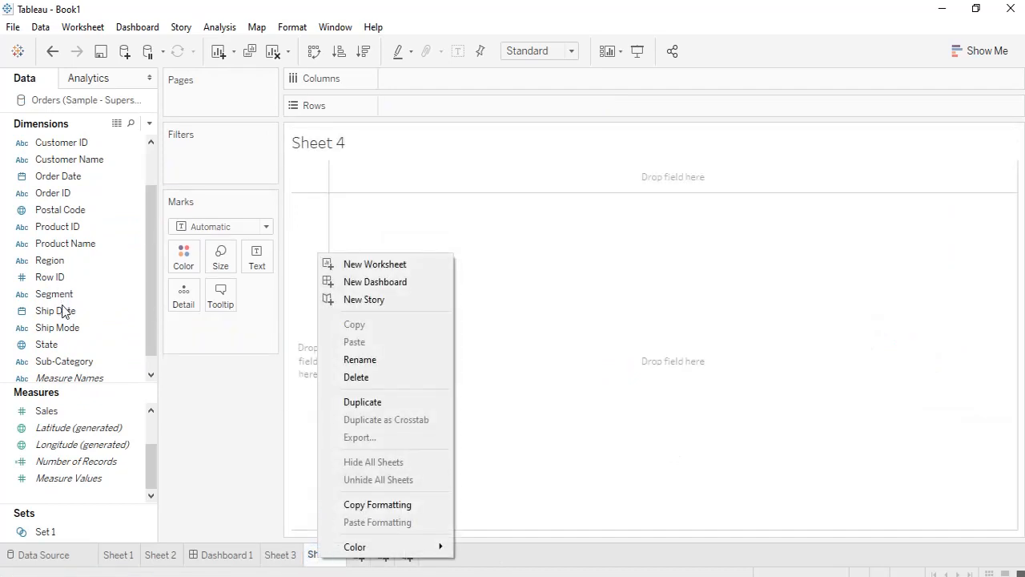
double_click(71, 265)
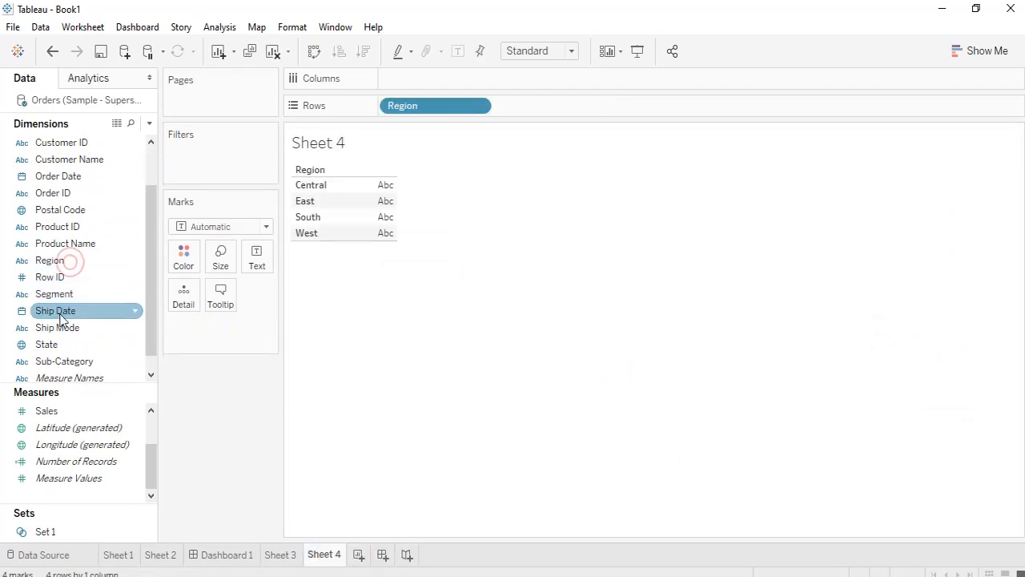
drag(61, 344, 550, 113)
Add the City dimension after State on Rows and look through the resulting city list
scroll(56, 233, up, 1)
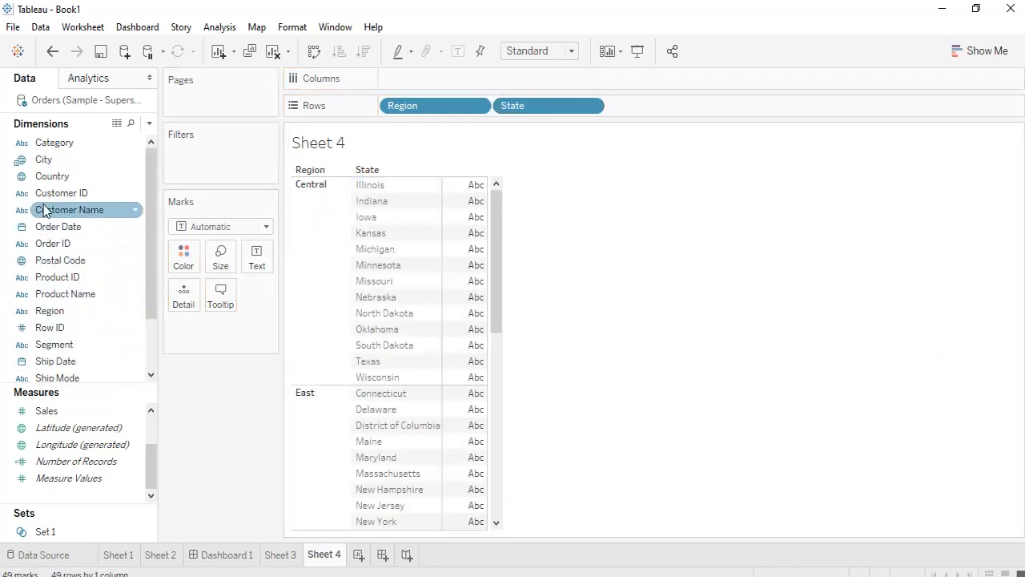
right_click(58, 165)
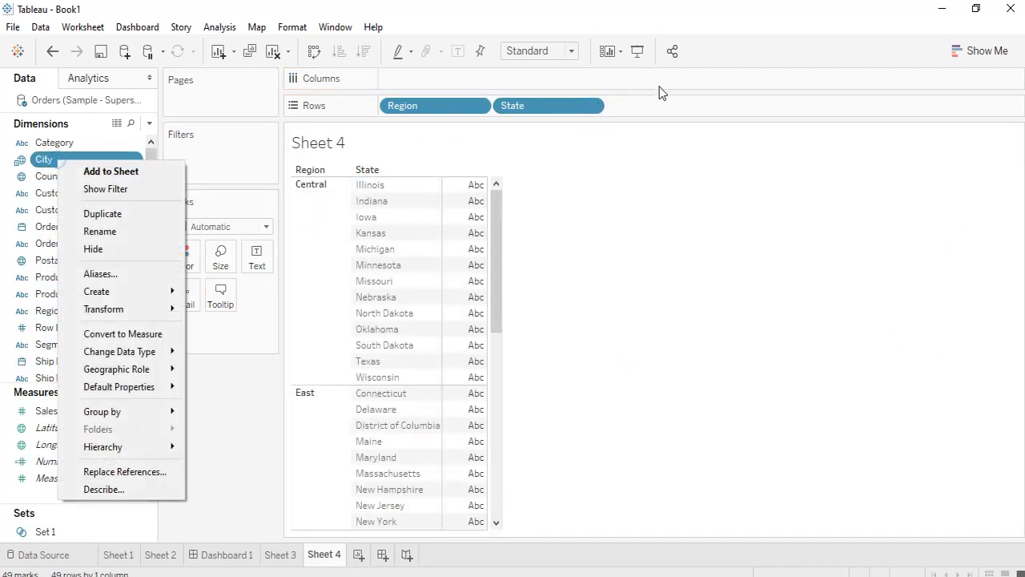
click(625, 216)
drag(42, 167, 648, 104)
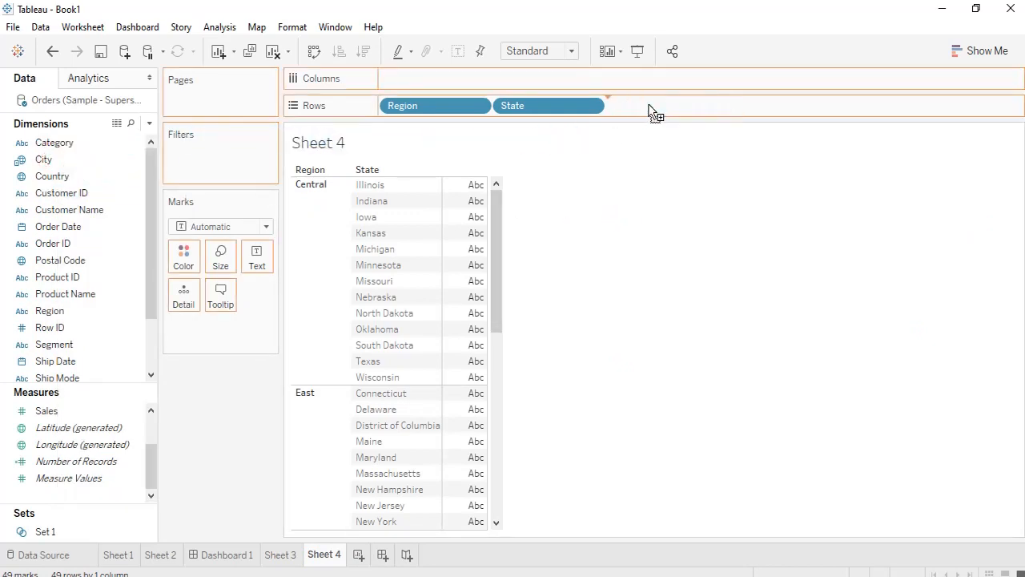
scroll(453, 222, down, 15)
scroll(455, 222, up, 15)
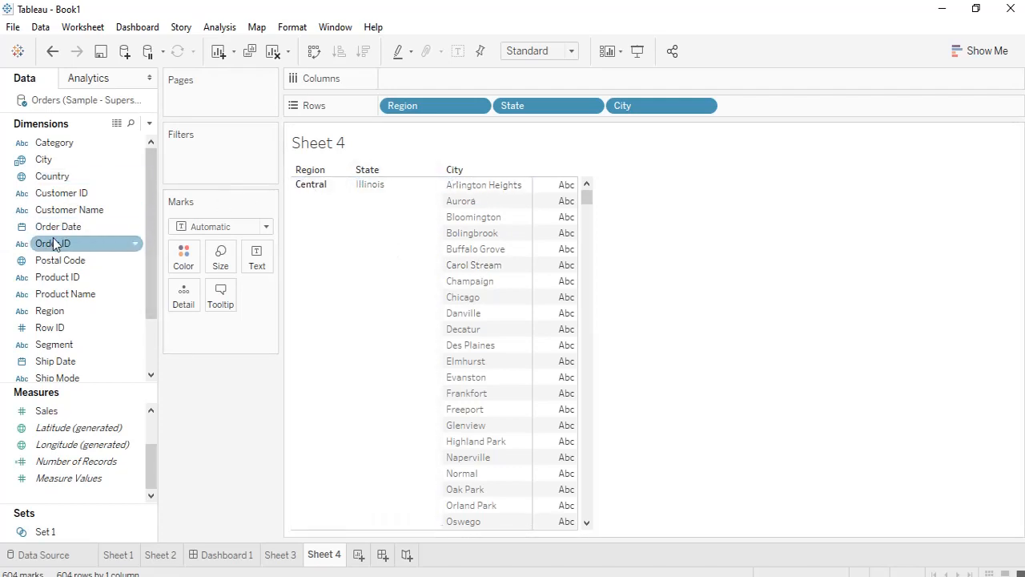
Show a filter card for the Region dimension on Sheet 4
drag(81, 318, 217, 147)
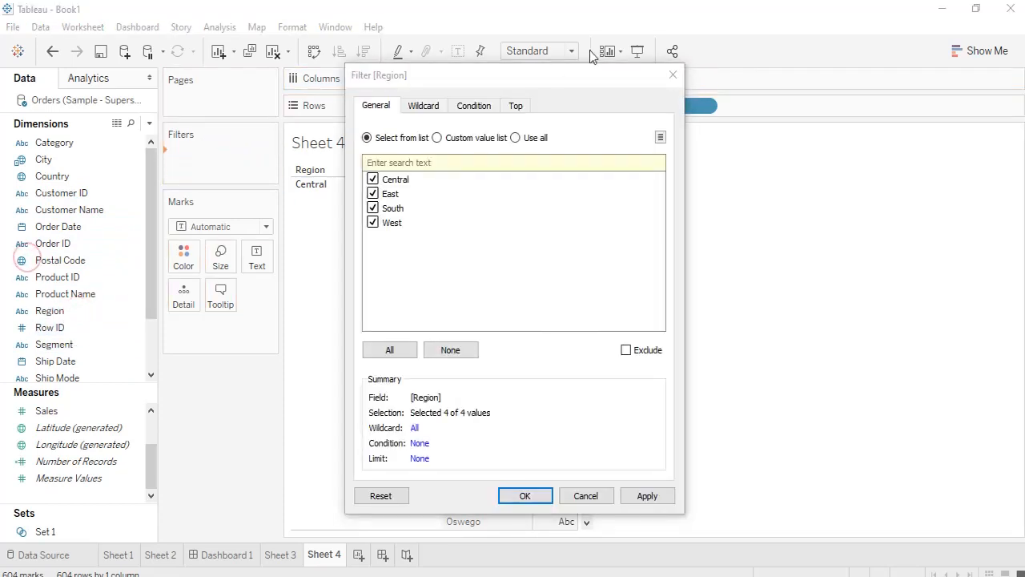
click(673, 74)
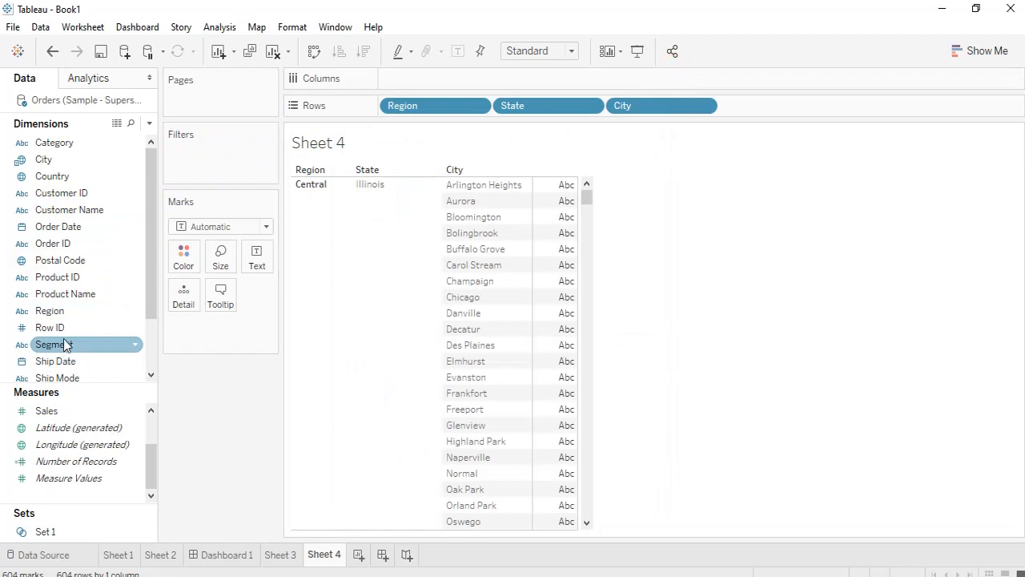
right_click(72, 313)
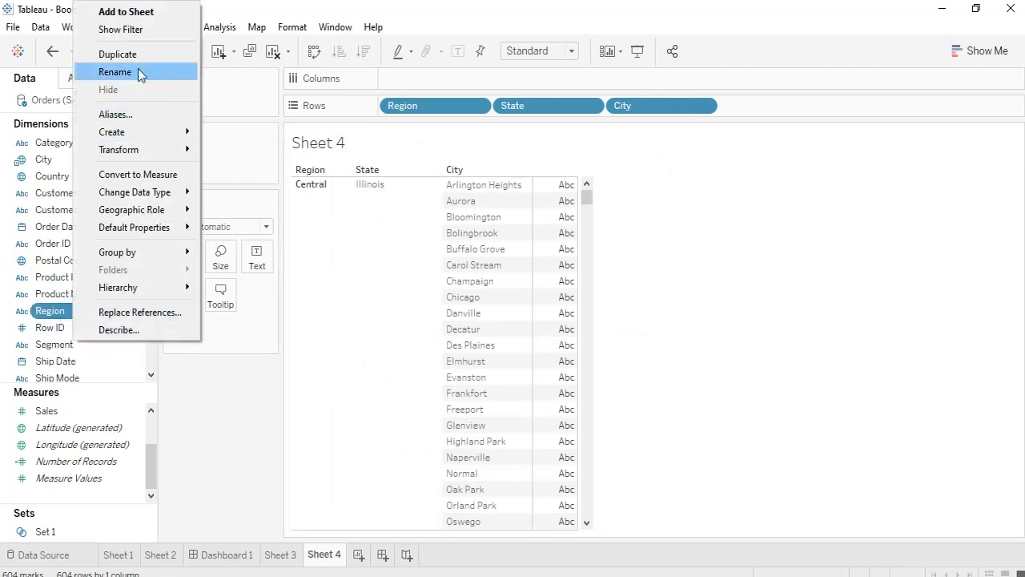
click(136, 30)
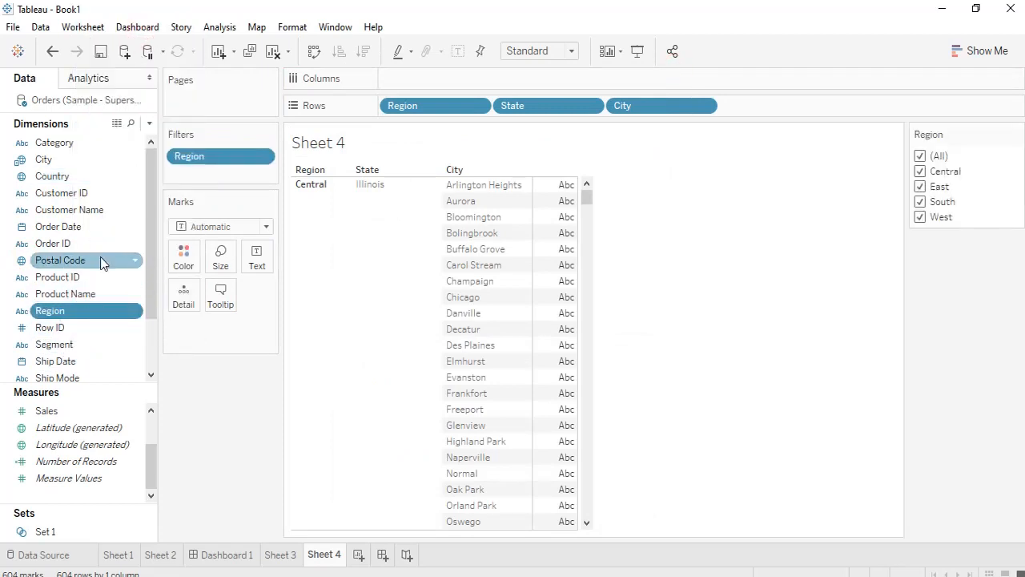
Show filter cards for the State and City dimensions on Sheet 4
scroll(107, 240, down, 2)
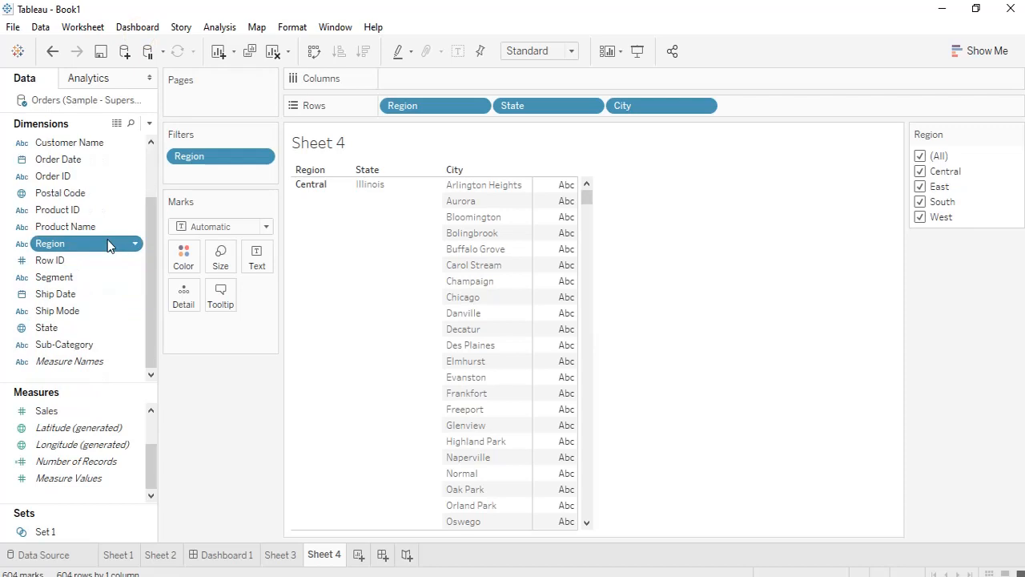
right_click(71, 330)
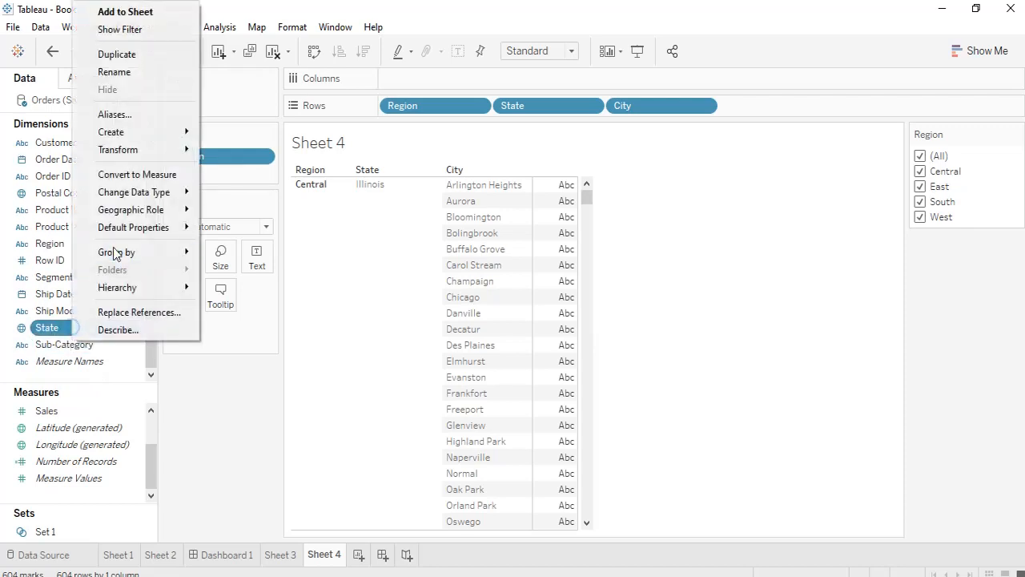
click(137, 30)
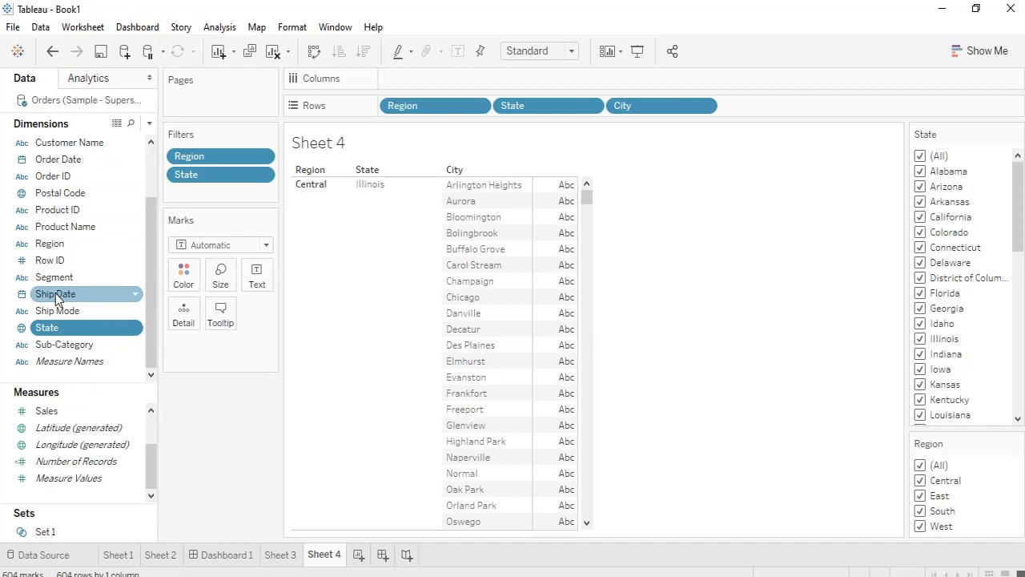
scroll(50, 273, up, 2)
right_click(56, 166)
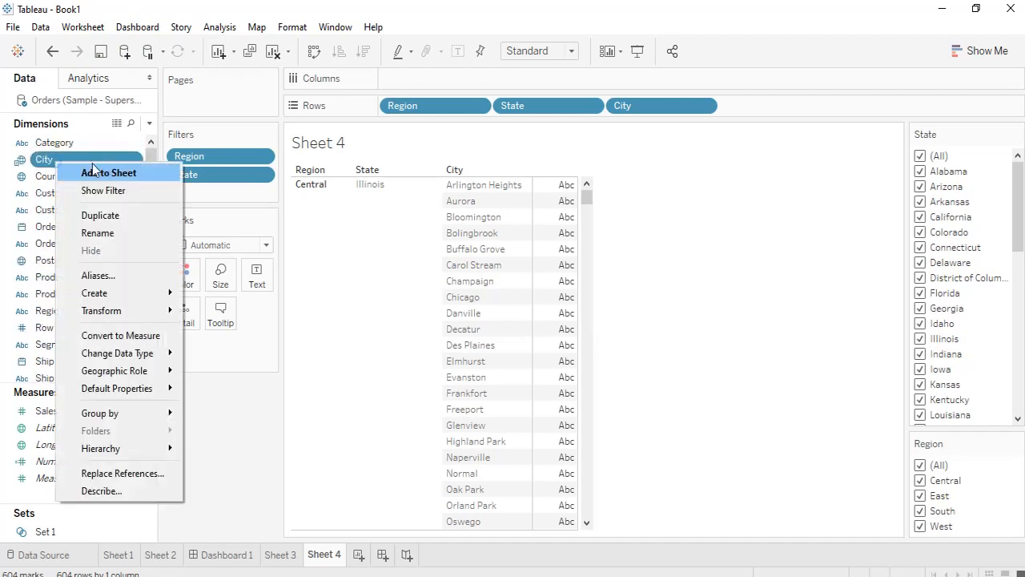
click(122, 191)
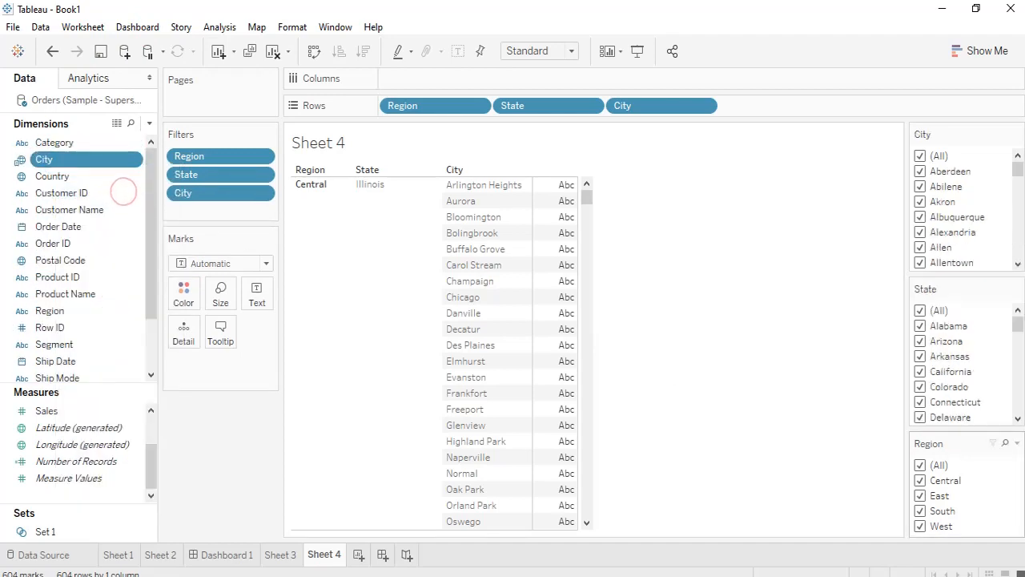
Set the Region, State and City filters to Multiple Values (dropdown) and order the cards as Region, State, City
click(1017, 443)
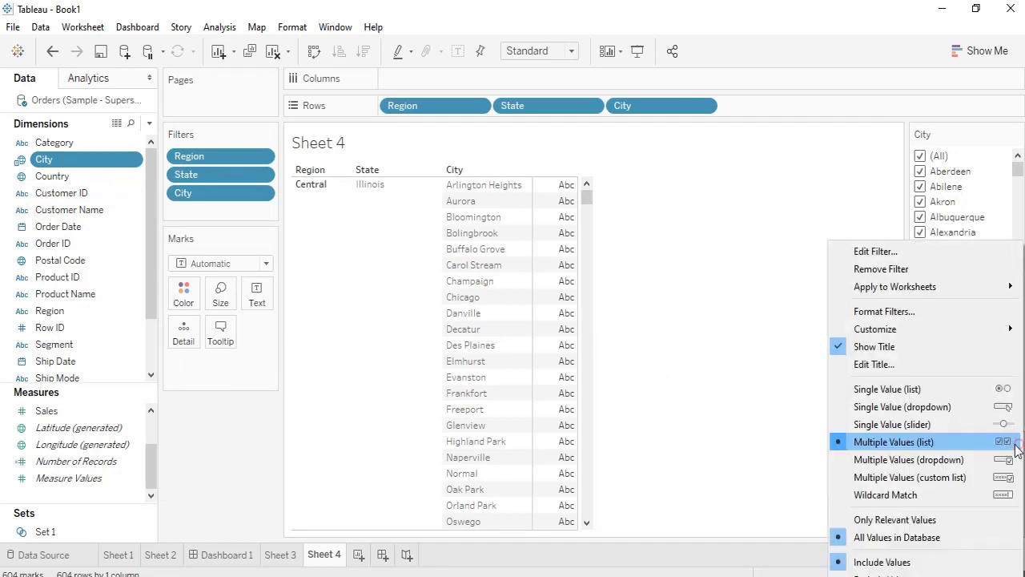
click(976, 462)
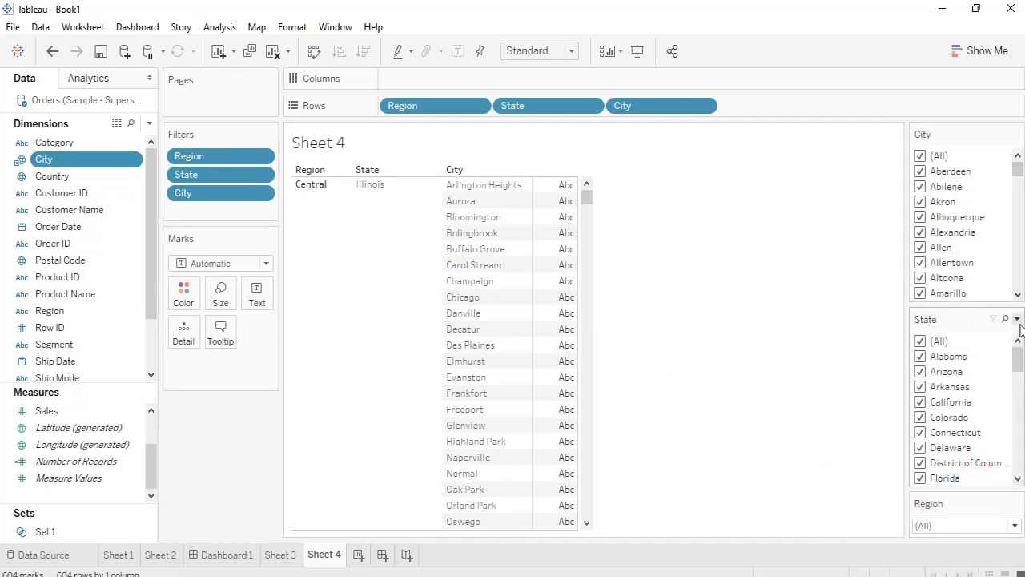
click(1017, 319)
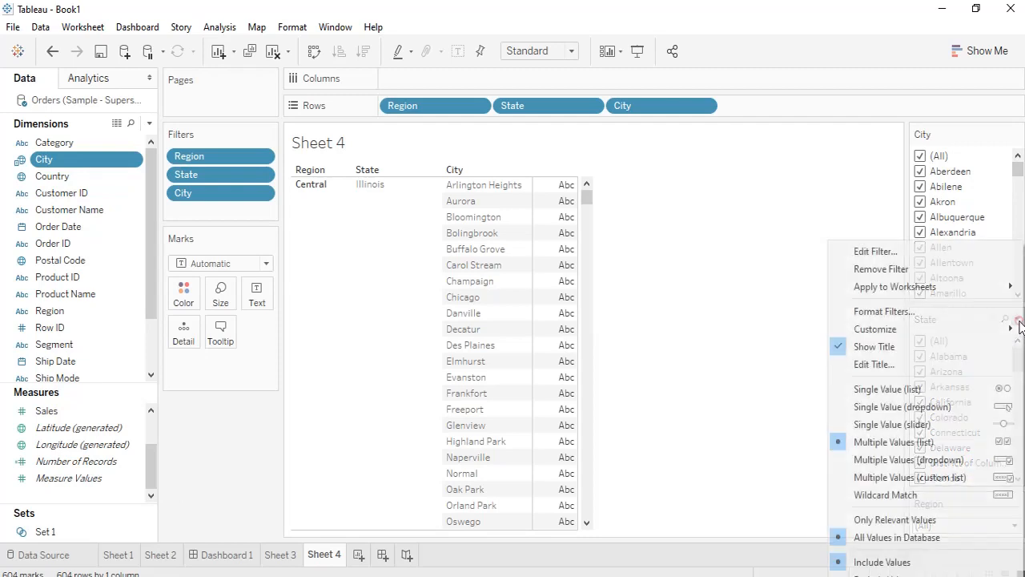
click(998, 459)
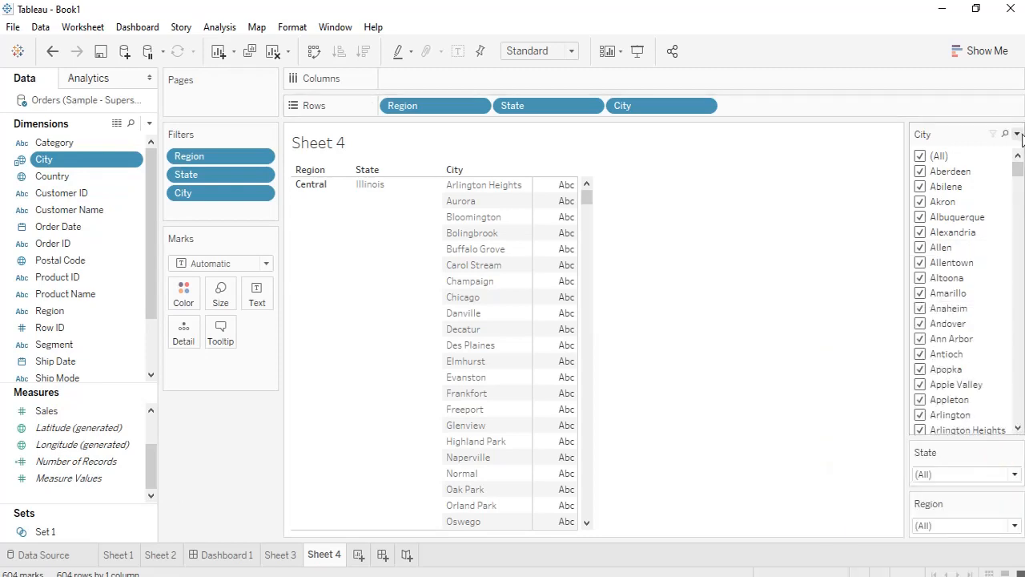
click(1018, 135)
click(929, 359)
drag(958, 236, 961, 118)
drag(964, 234, 968, 184)
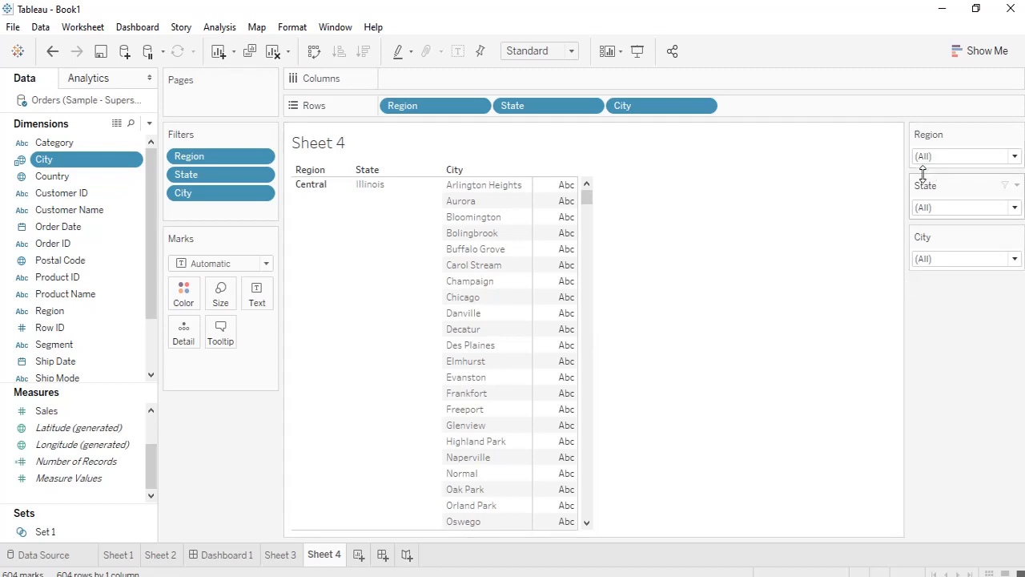
Limit the Region filter to Central only
click(955, 159)
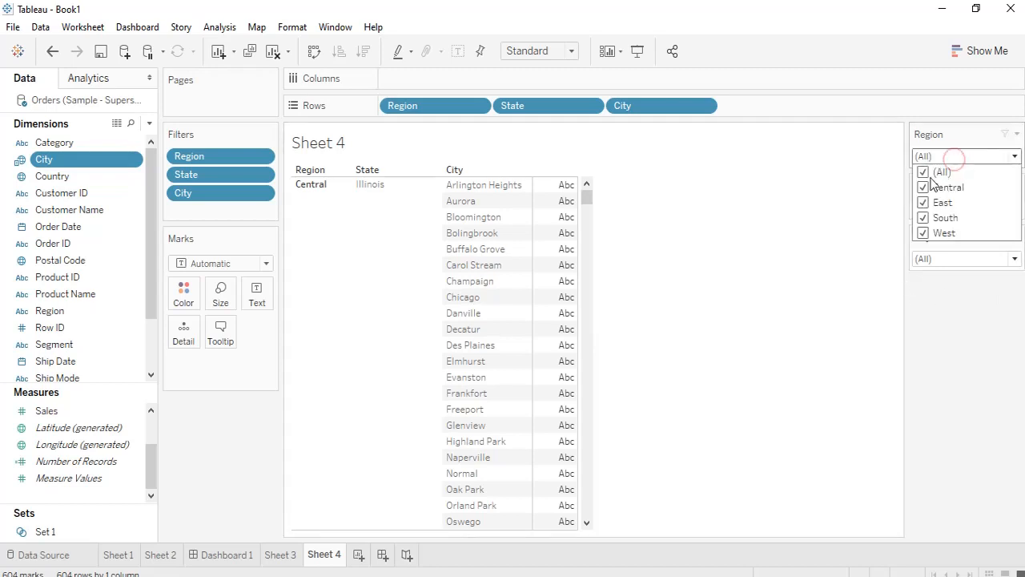
click(925, 172)
click(925, 188)
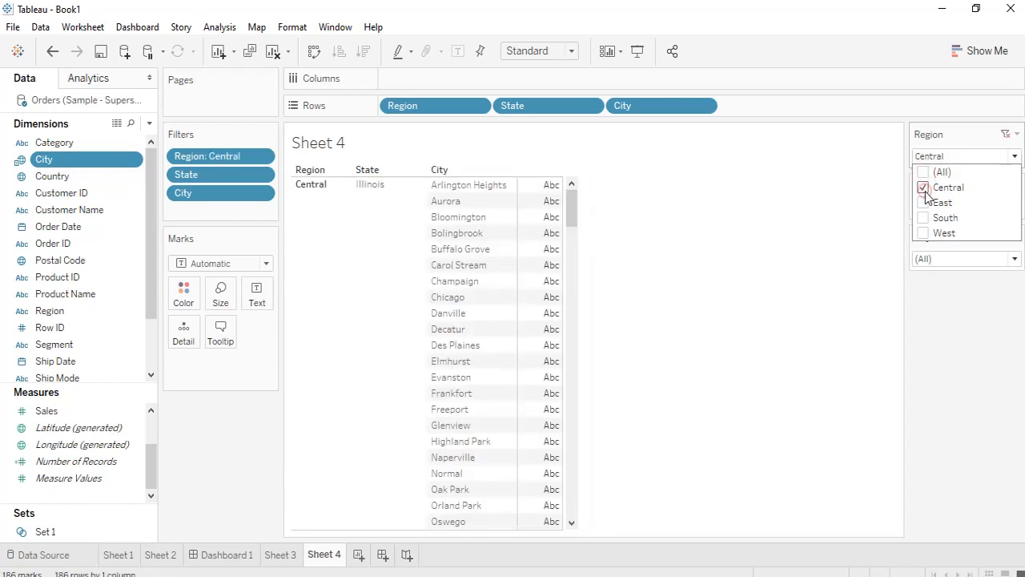
Look through the State filter's values and restrict the list to only relevant values
click(864, 212)
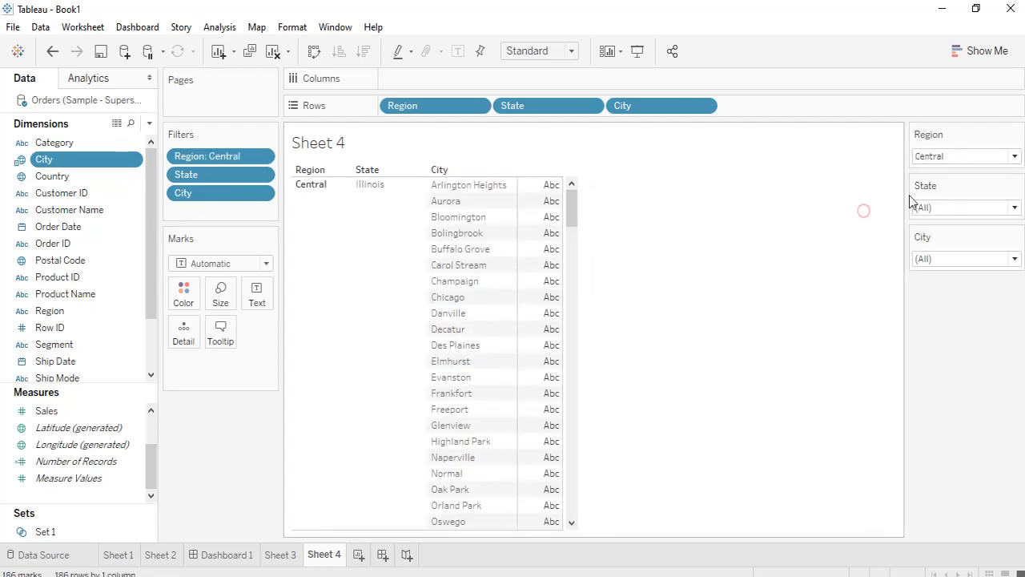
click(982, 208)
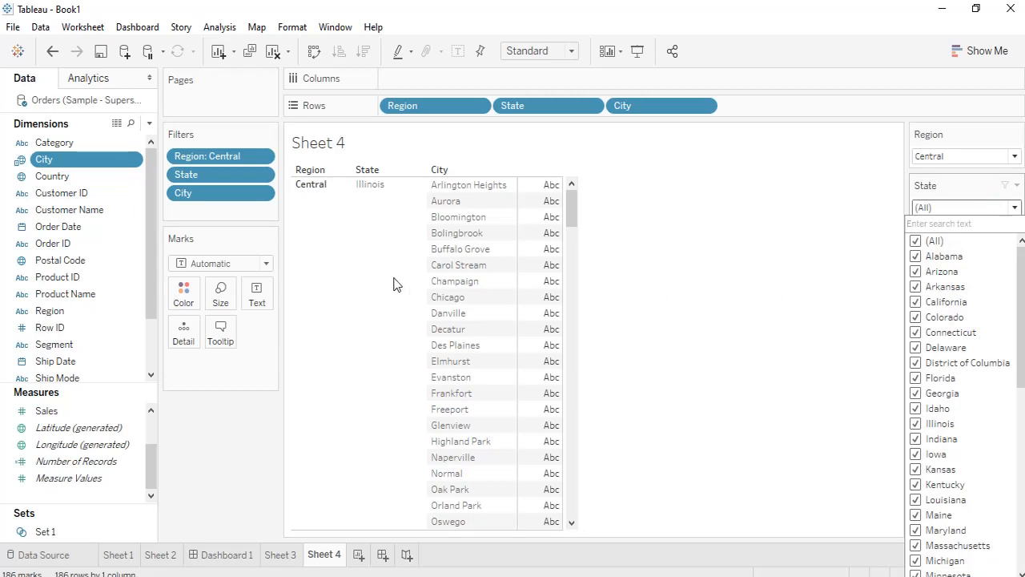
scroll(1000, 366, down, 10)
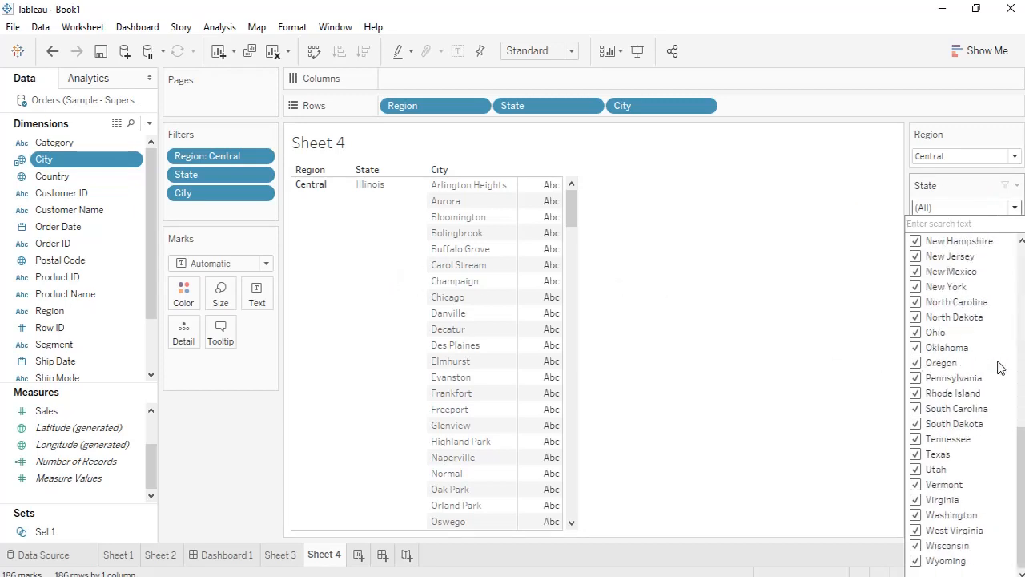
scroll(999, 374, up, 10)
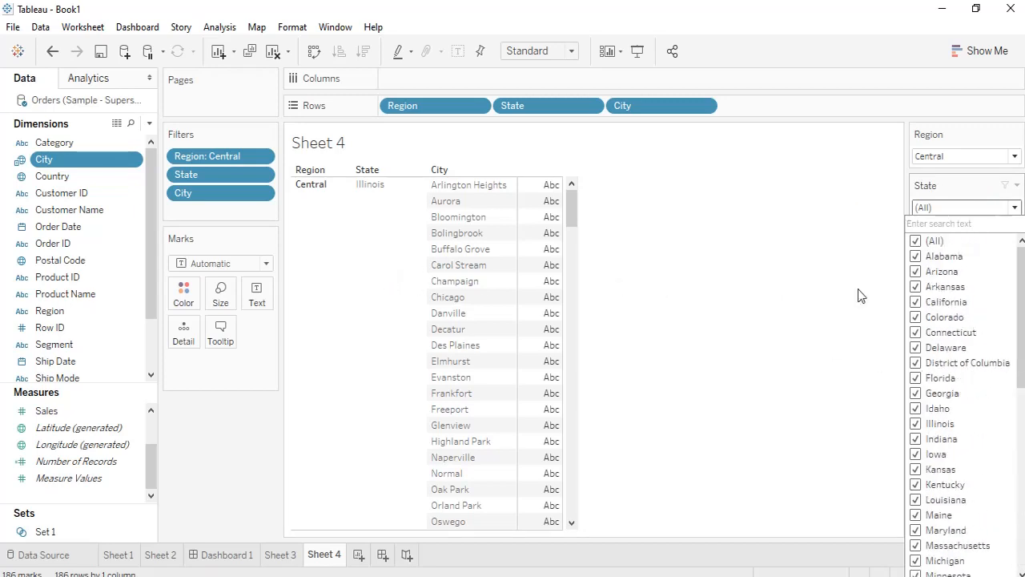
click(782, 266)
click(1017, 185)
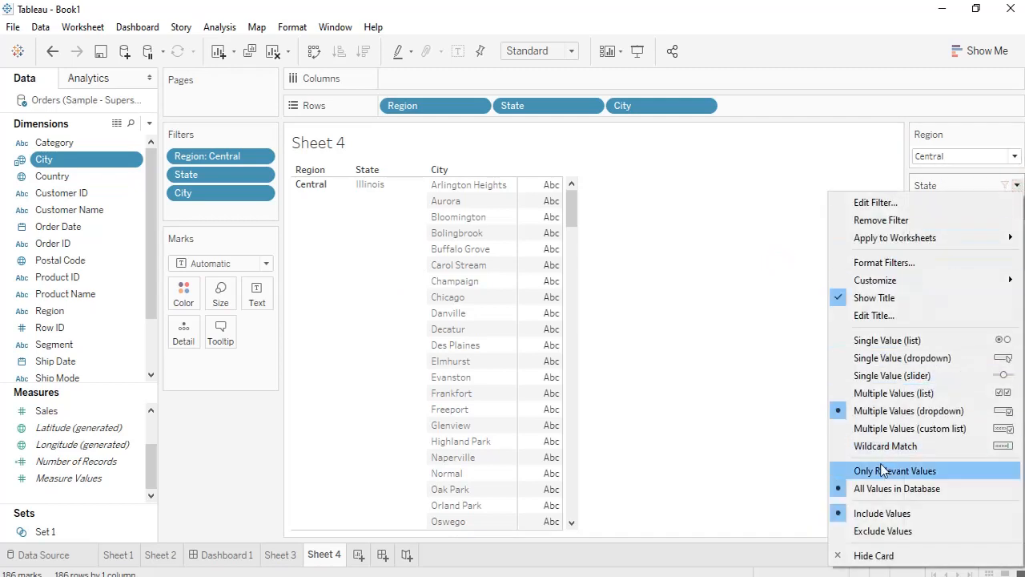
click(883, 471)
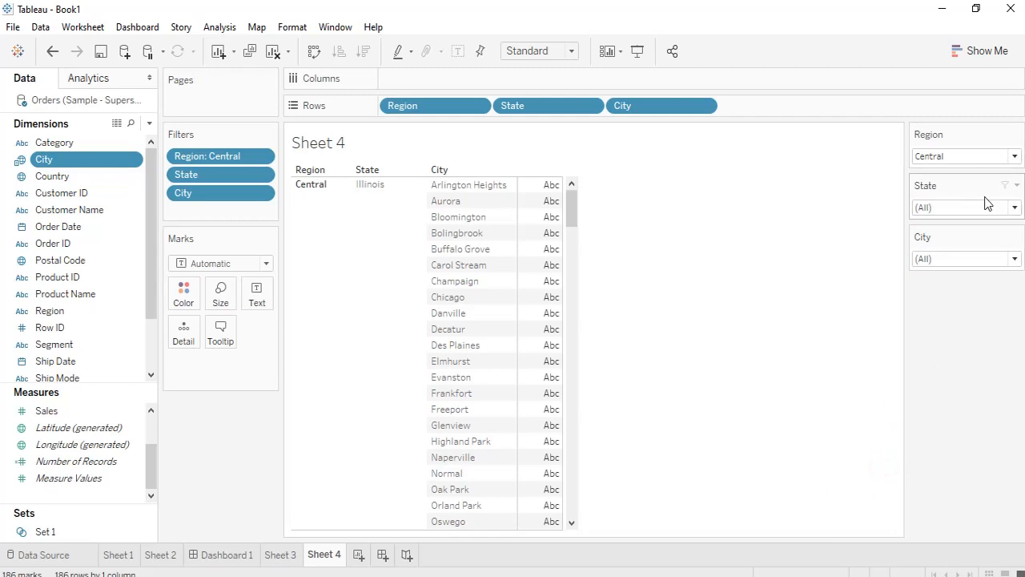
Try excluding Indiana and clearing every state in the State filter, and reselect all of them
click(1016, 208)
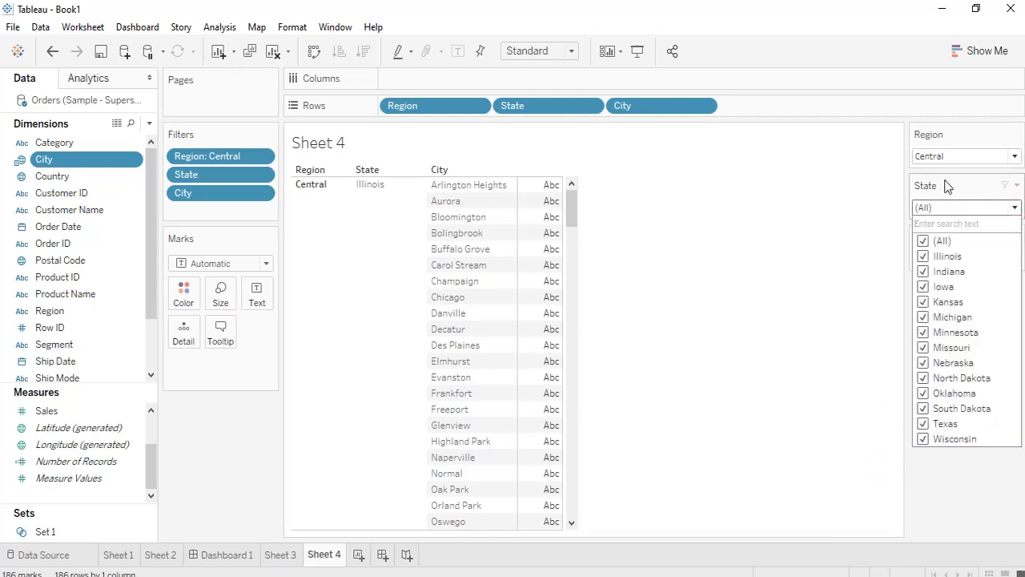
click(924, 272)
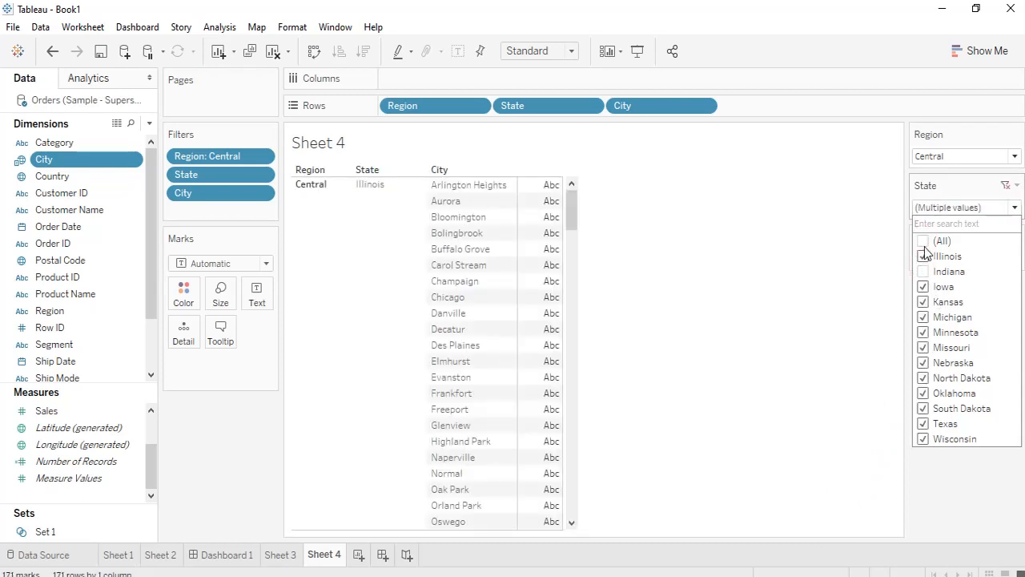
click(924, 244)
click(952, 210)
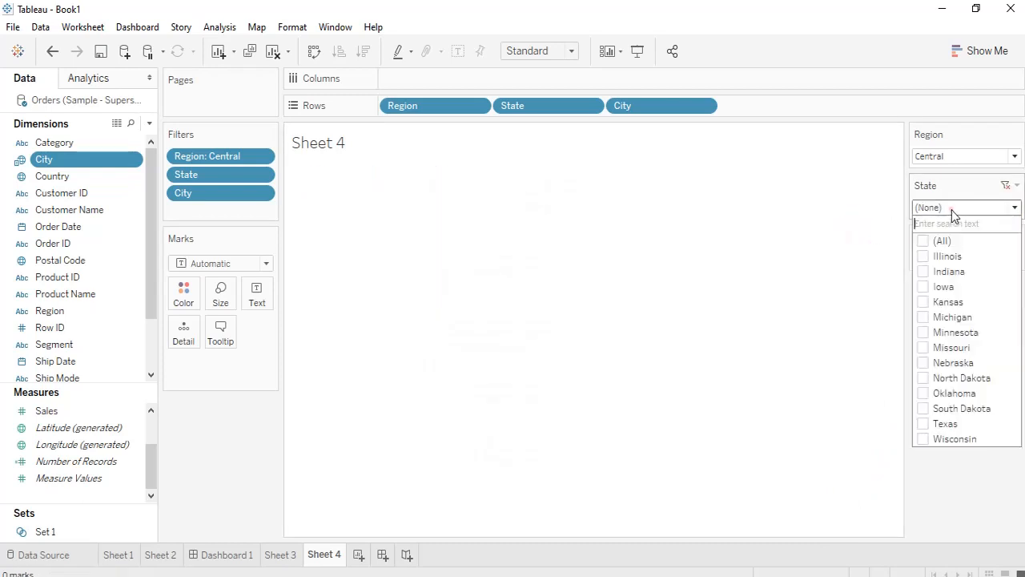
click(923, 240)
click(855, 238)
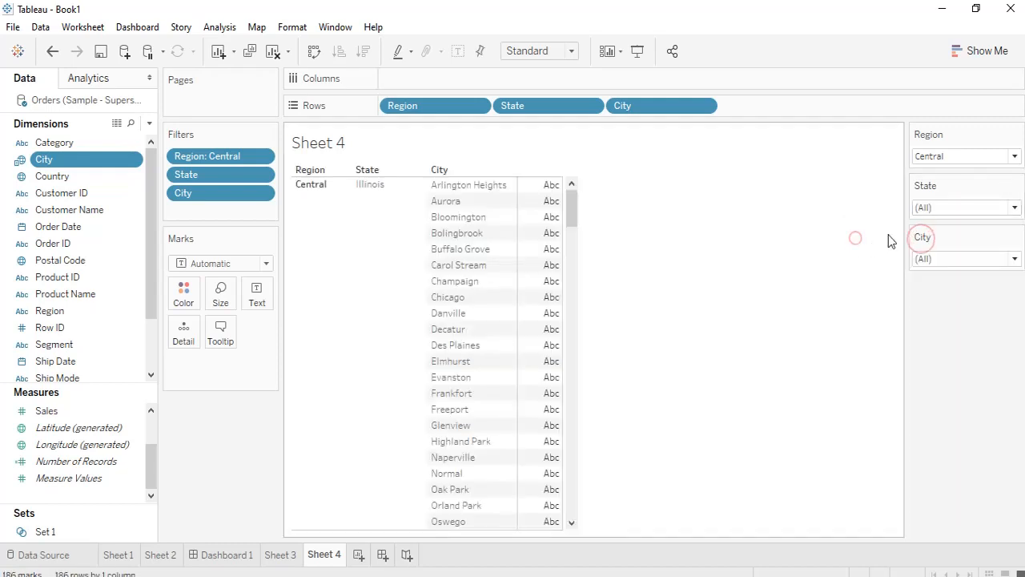
Limit the State filter to Iowa only
click(967, 210)
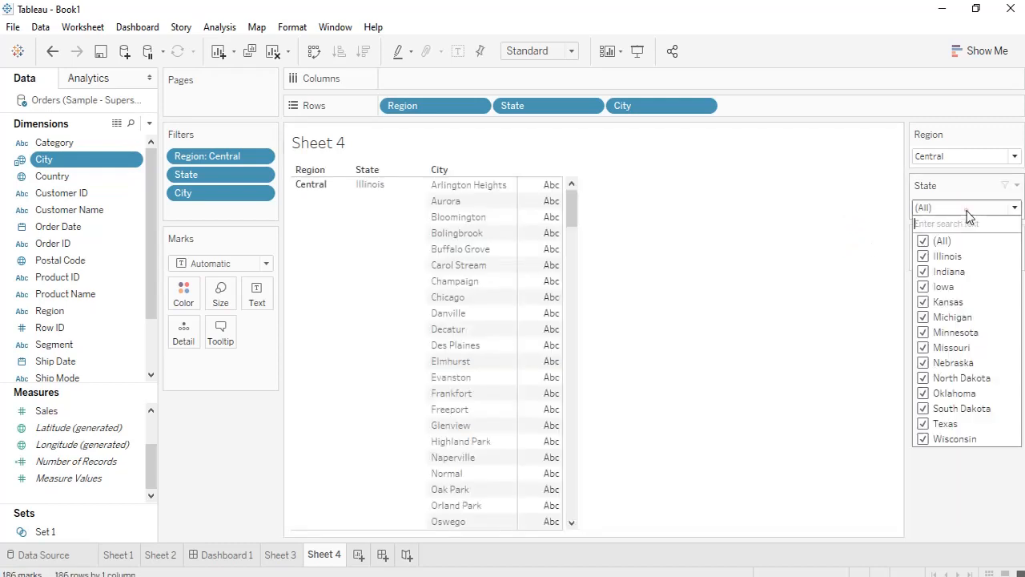
click(924, 241)
click(923, 286)
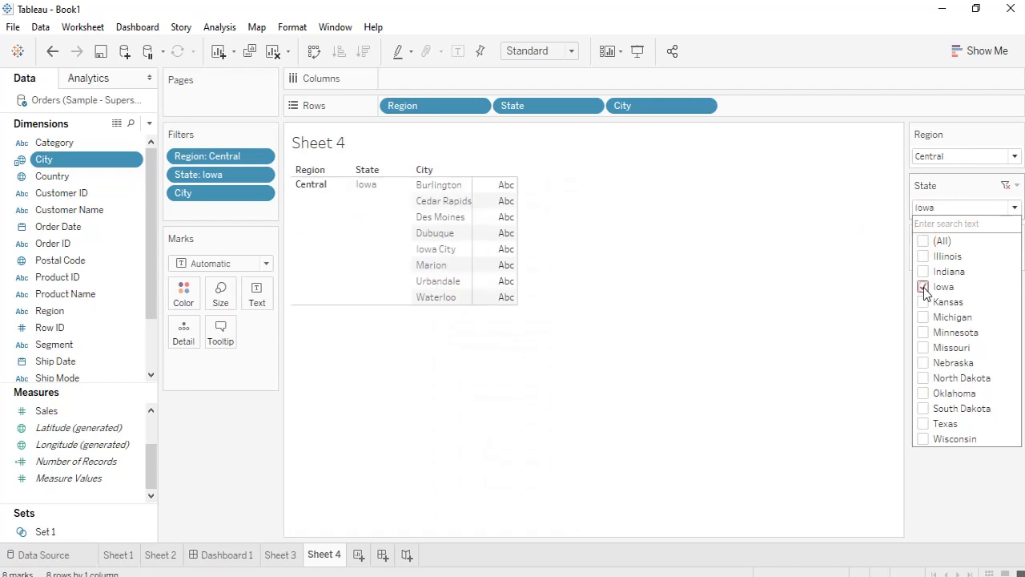
click(759, 225)
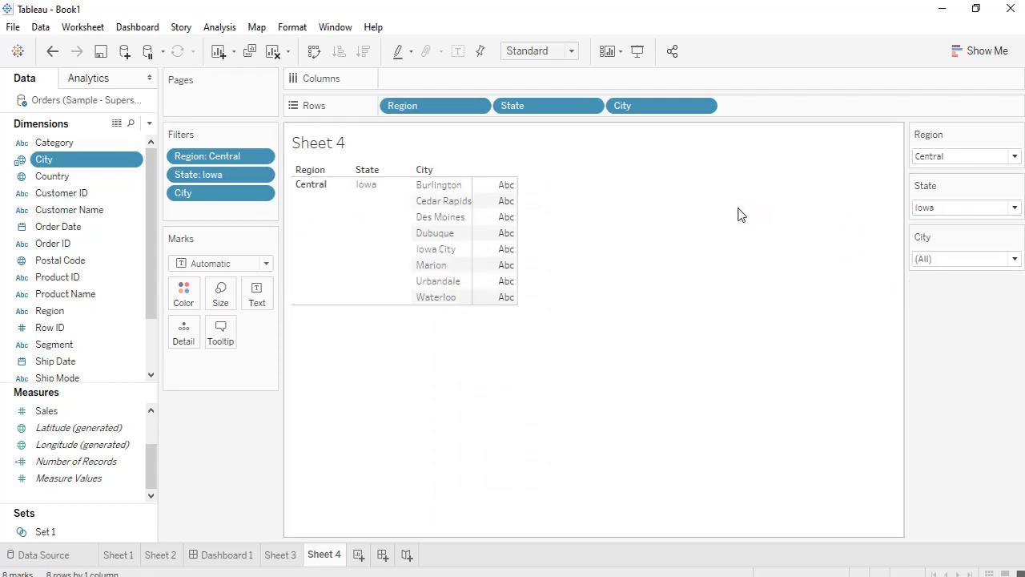
Look through the City filter's values and restrict the list to only relevant values
click(961, 265)
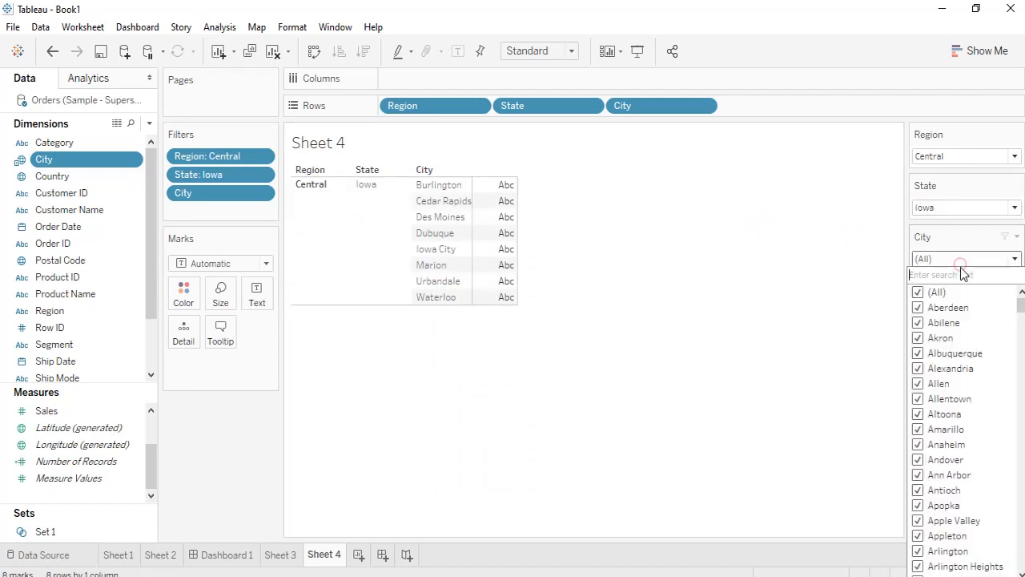
scroll(971, 340, down, 10)
scroll(976, 344, up, 5)
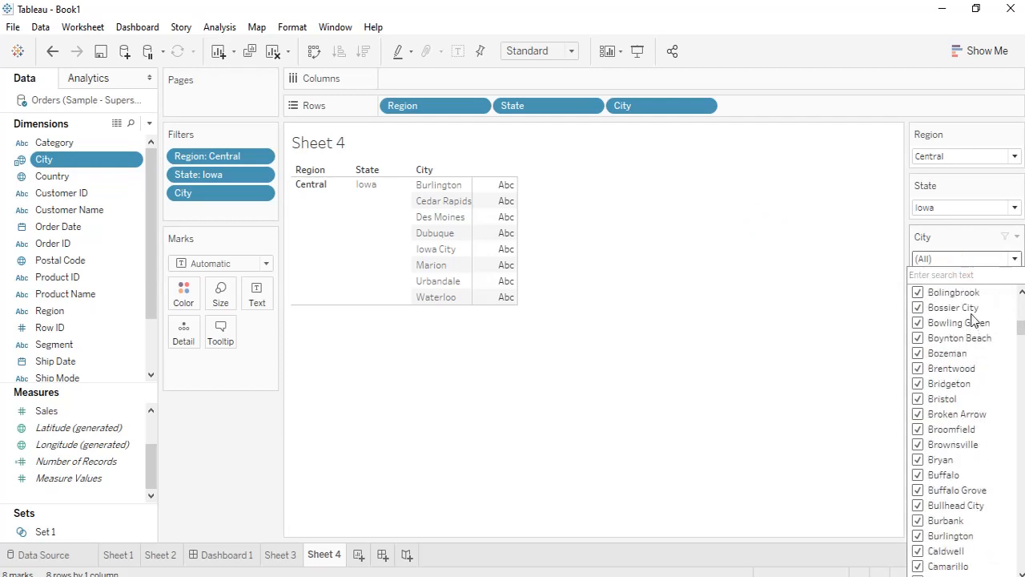
right_click(558, 256)
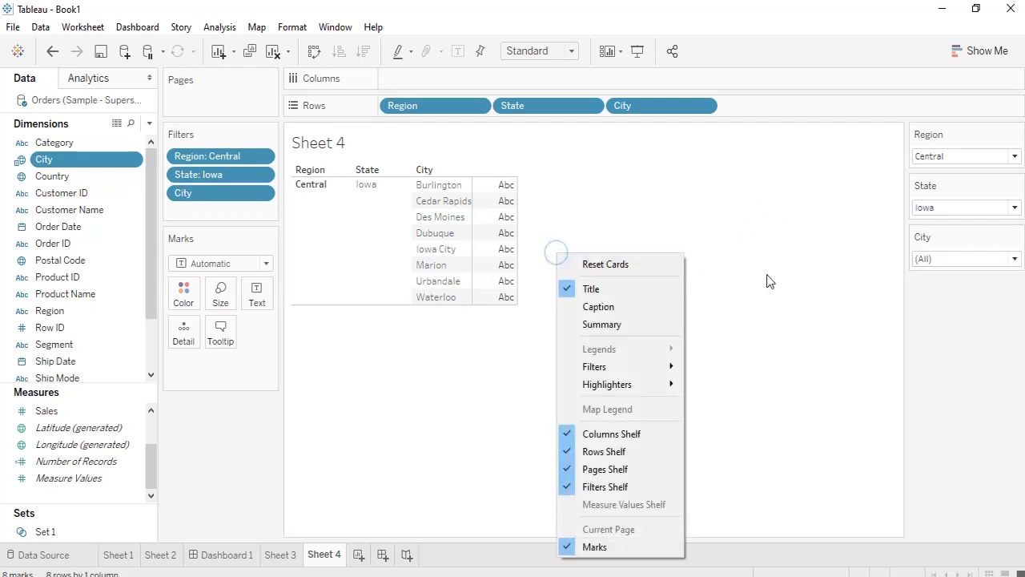
click(802, 261)
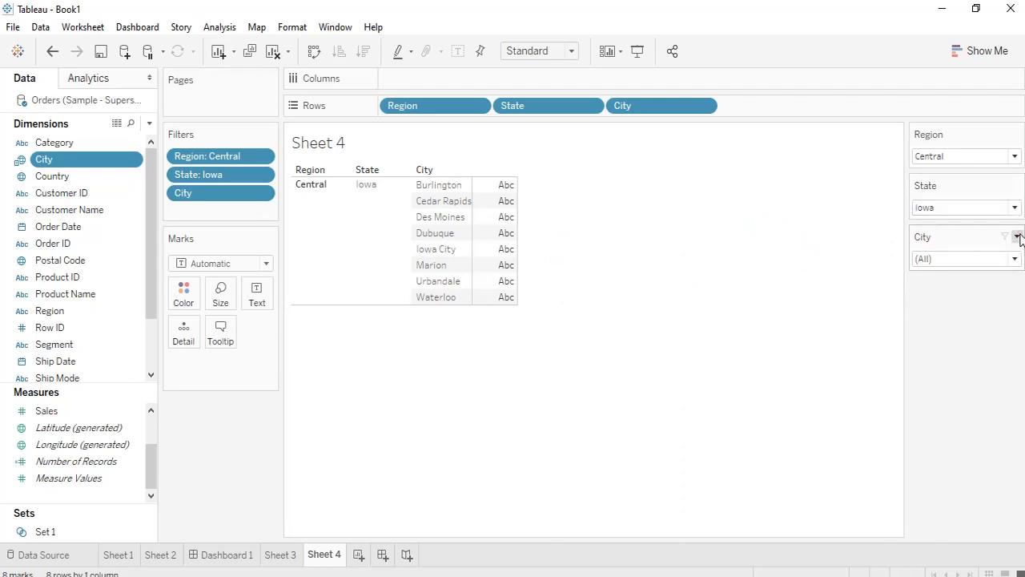
click(1018, 237)
click(914, 521)
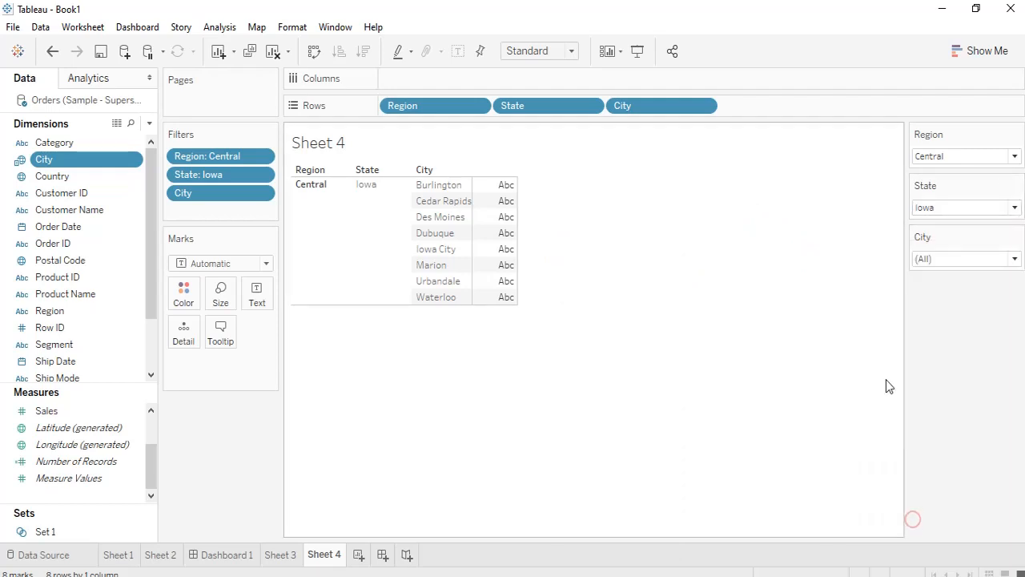
Try limiting the City filter to individual cities such as Burlington, and reselect all cities
click(954, 257)
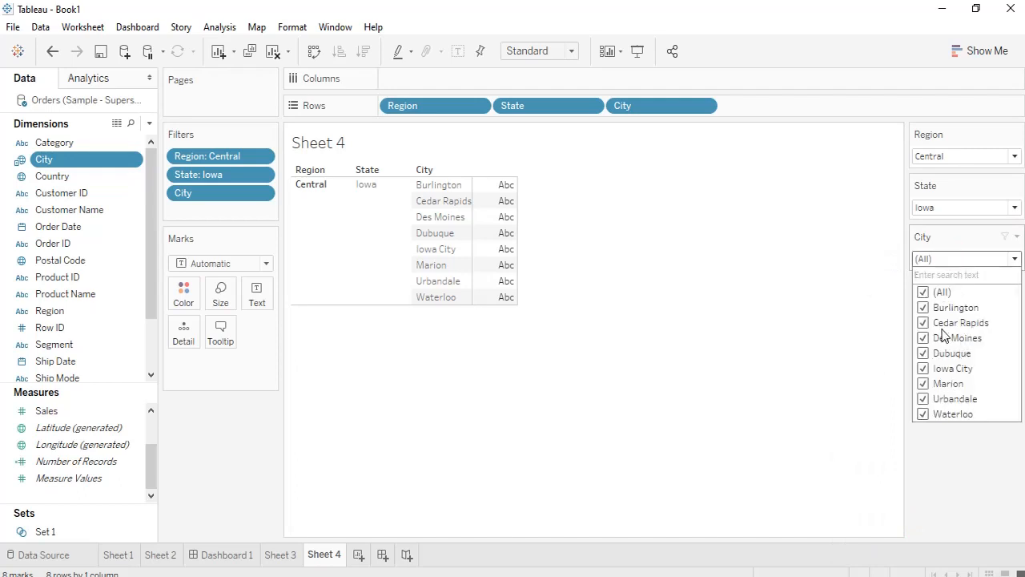
click(924, 293)
click(923, 307)
click(924, 323)
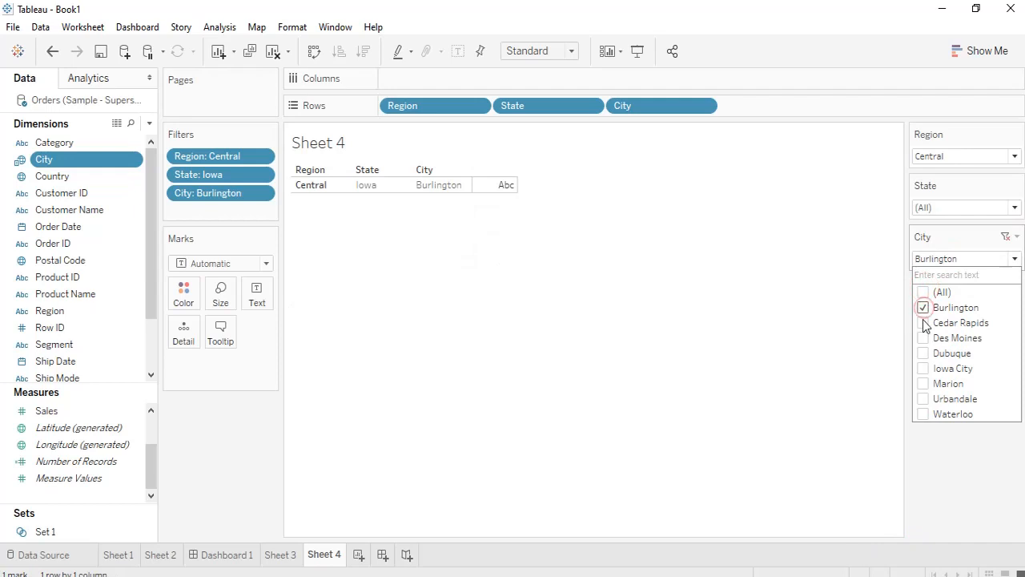
click(924, 338)
click(924, 293)
click(834, 308)
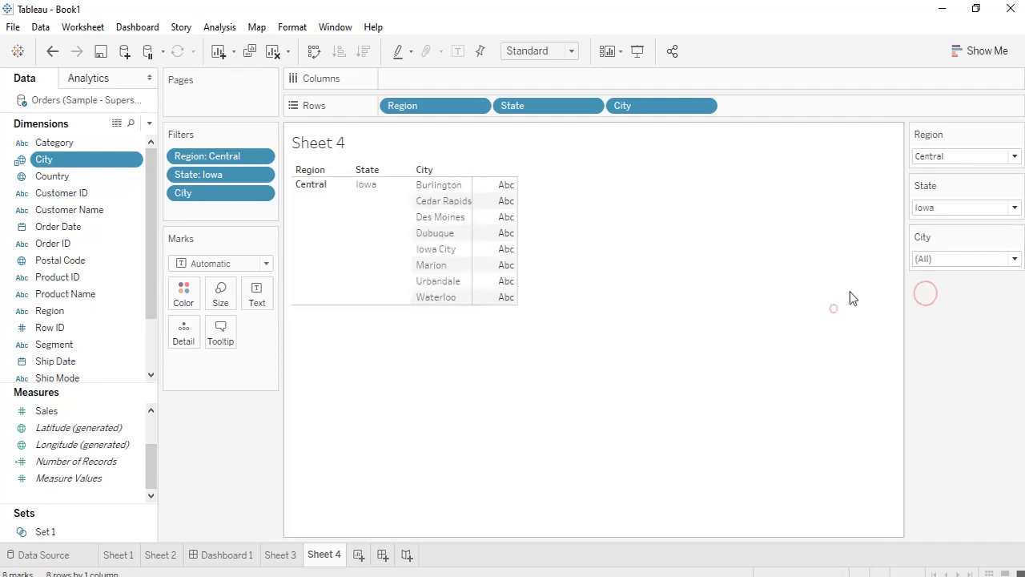
View Sheet 4 in presentation mode and look at the Region filter card's options there
click(1016, 133)
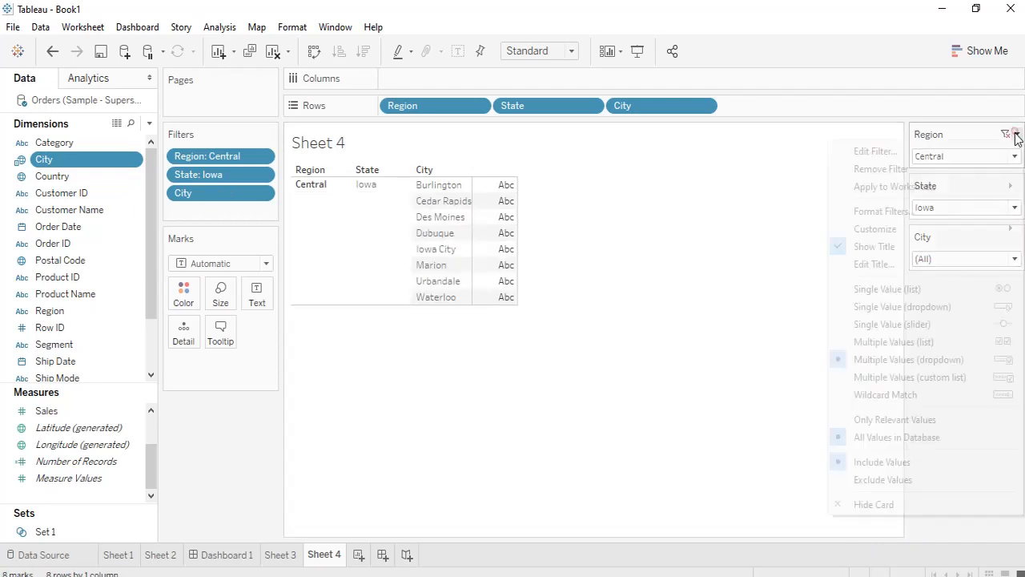
click(761, 170)
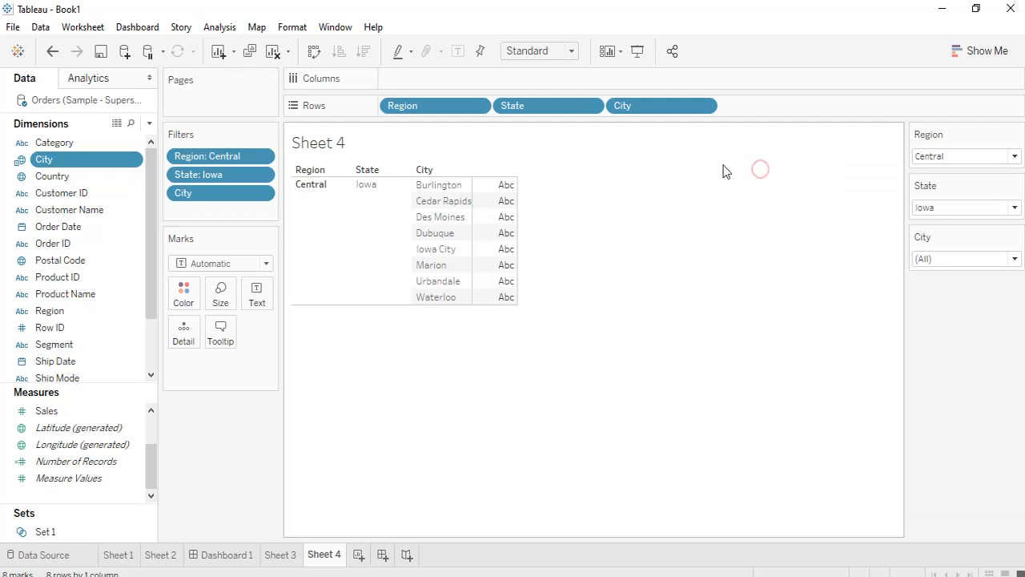
click(637, 51)
click(1016, 12)
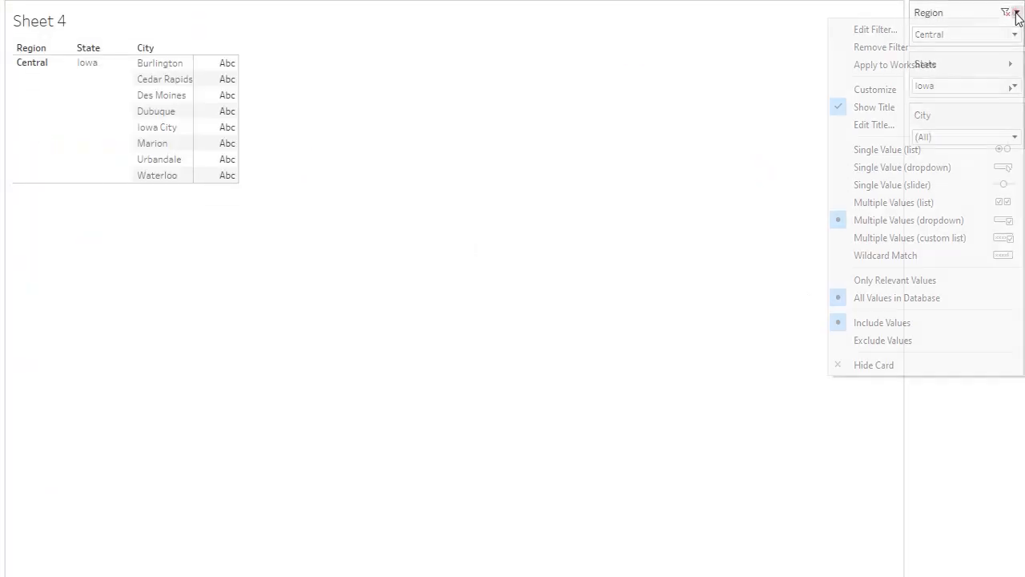
click(657, 104)
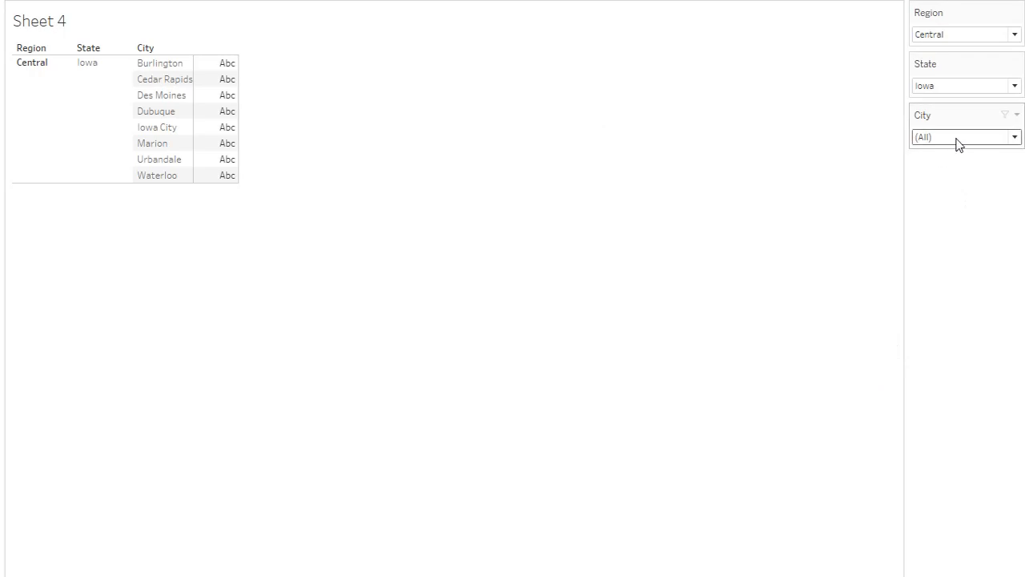
Add East to the Region filter and Delaware to the State filter
click(961, 35)
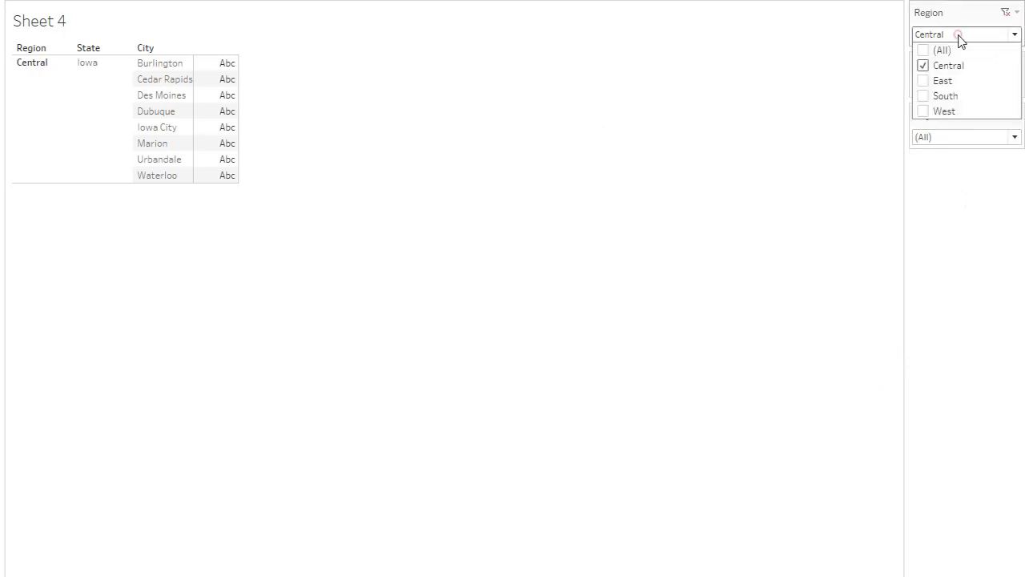
click(923, 81)
click(855, 64)
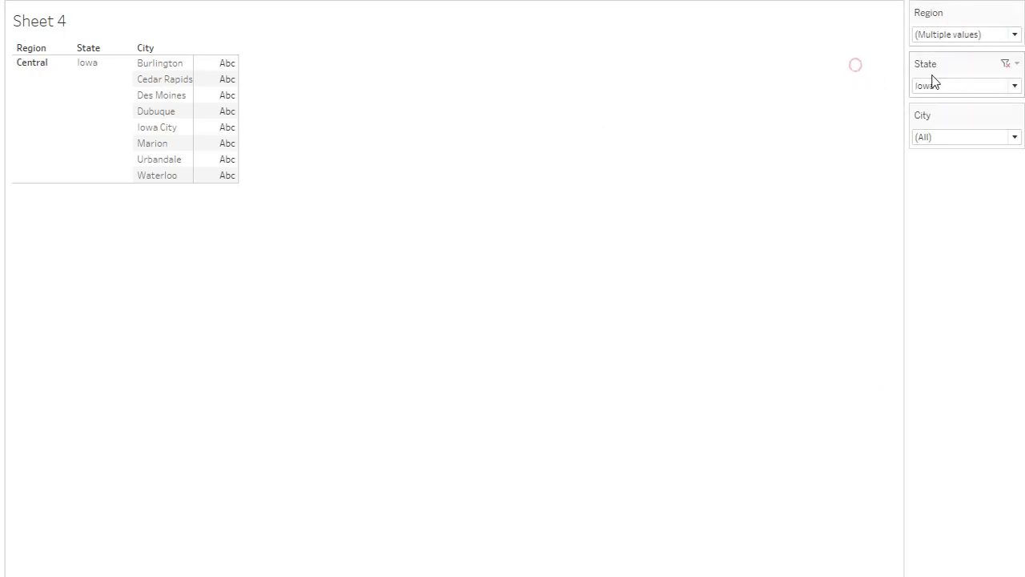
click(936, 86)
click(916, 151)
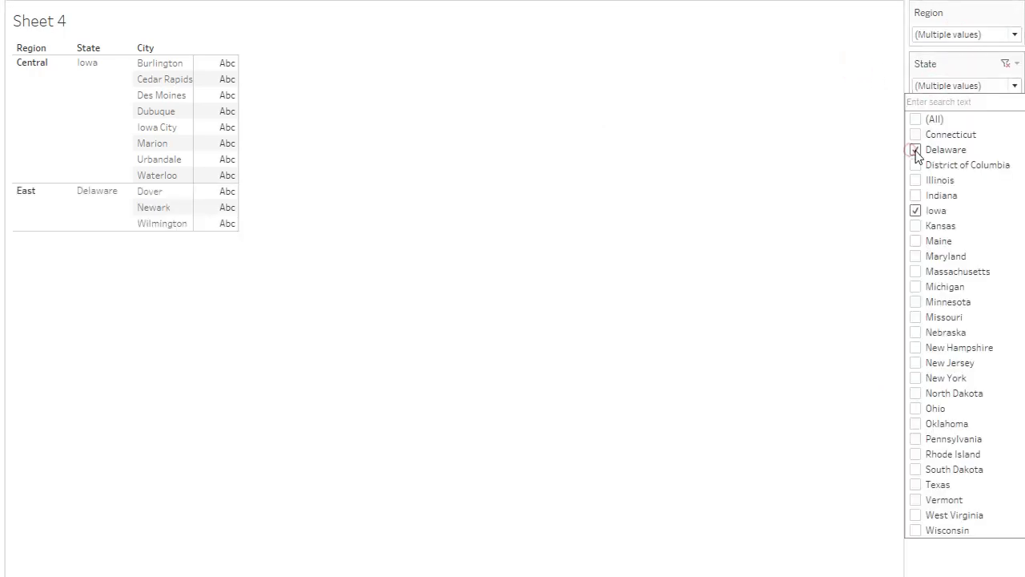
click(838, 133)
Check which cities the City filter offers and exit presentation mode
click(935, 137)
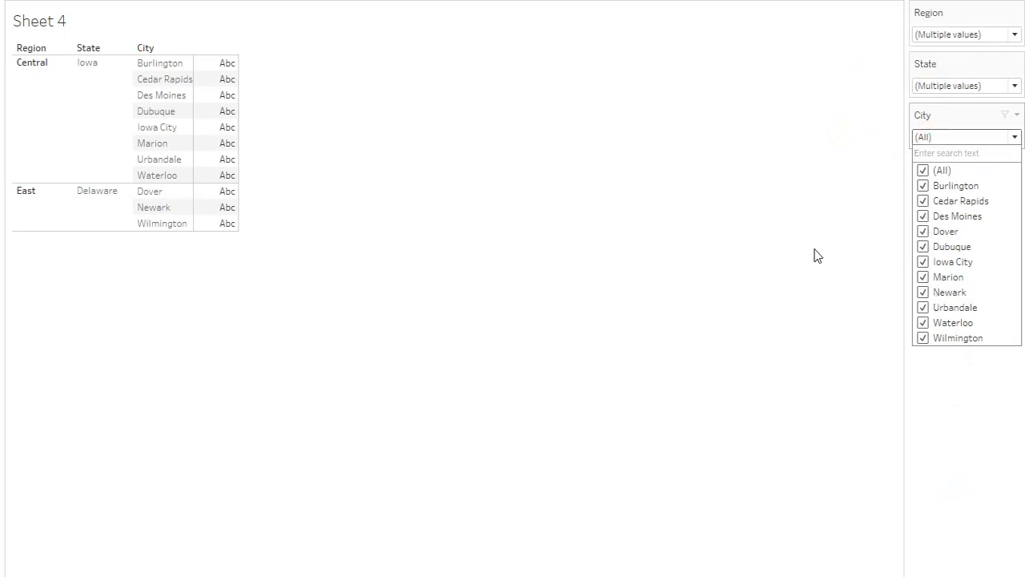
click(818, 255)
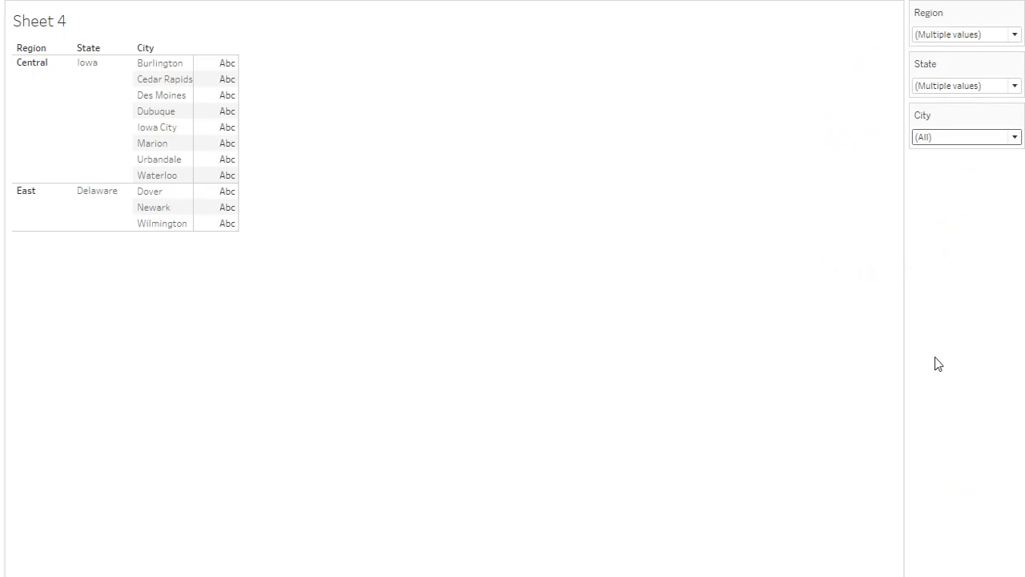
key(Escape)
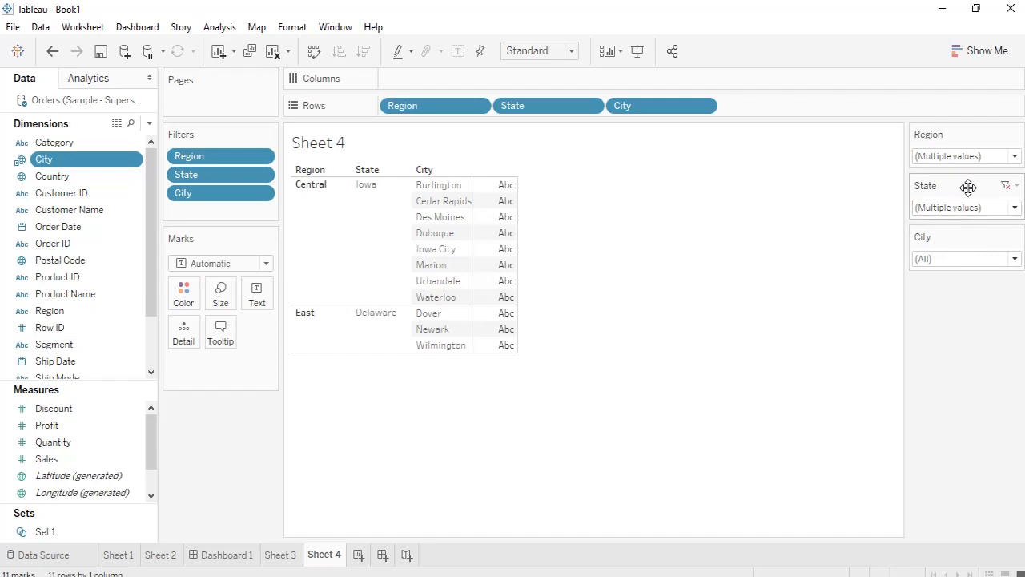
Reset the Region and State filters to include all values
click(978, 157)
click(925, 172)
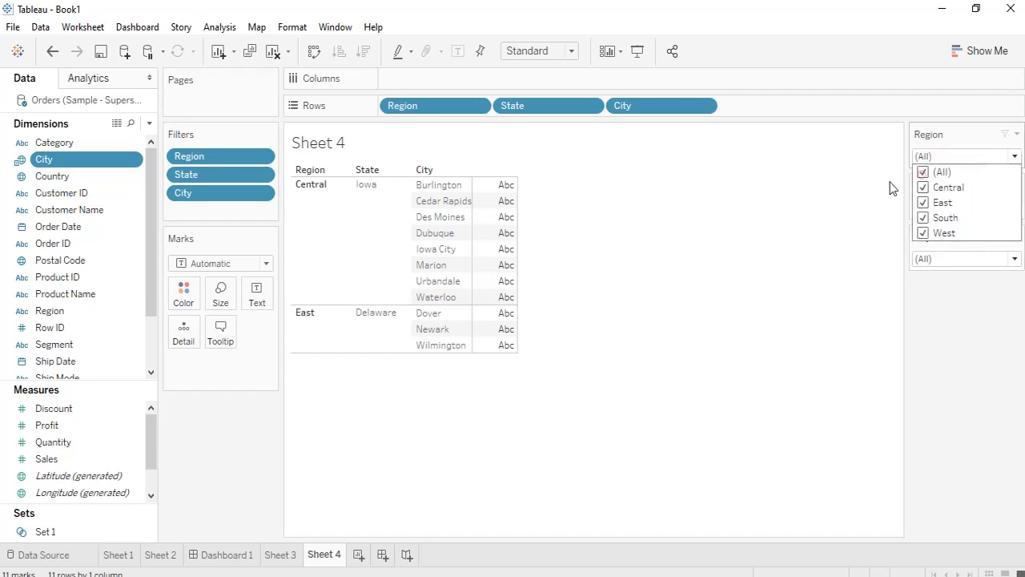
click(955, 210)
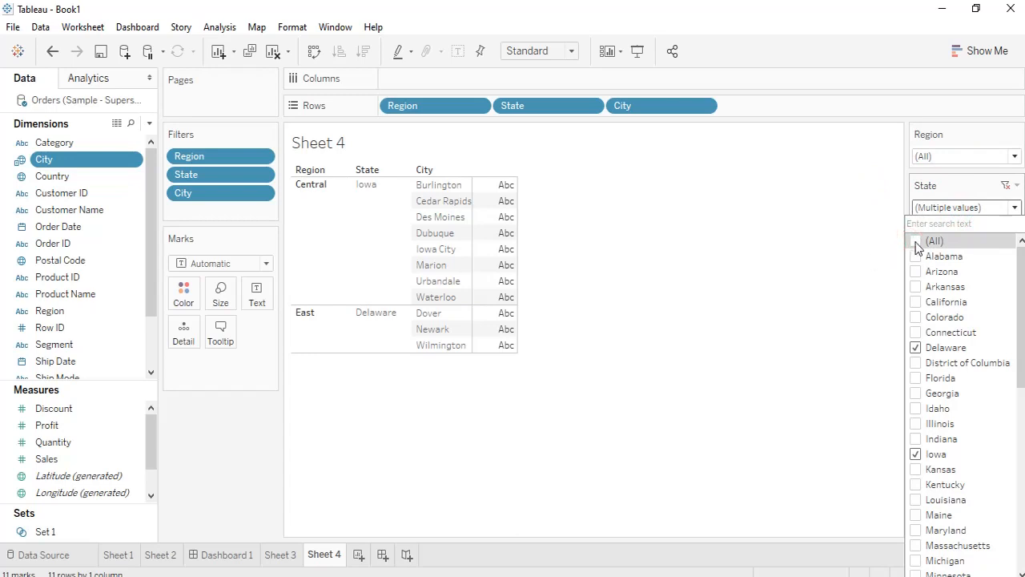
click(917, 241)
Limit the City filter to Abilene only
click(938, 259)
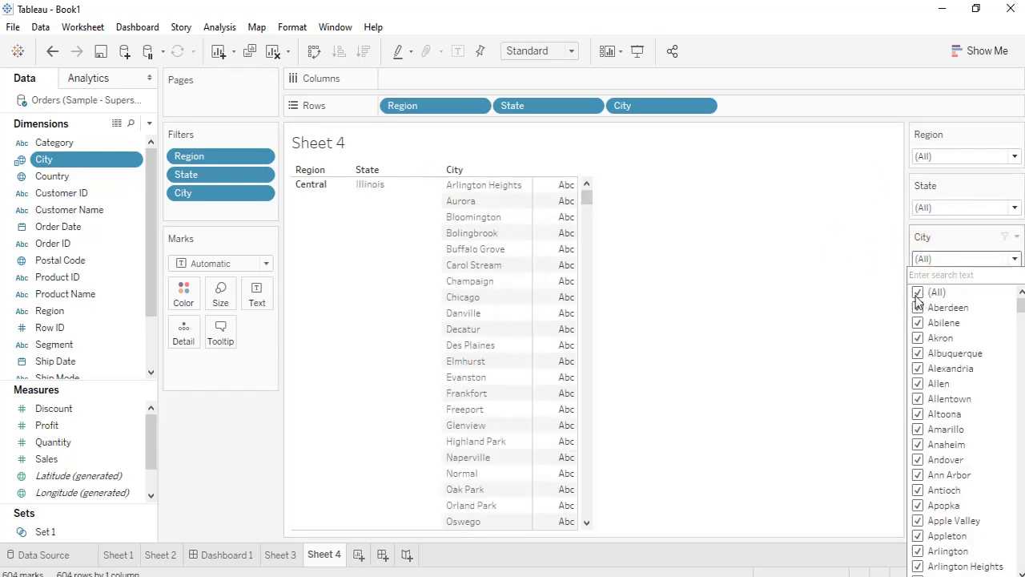
click(918, 294)
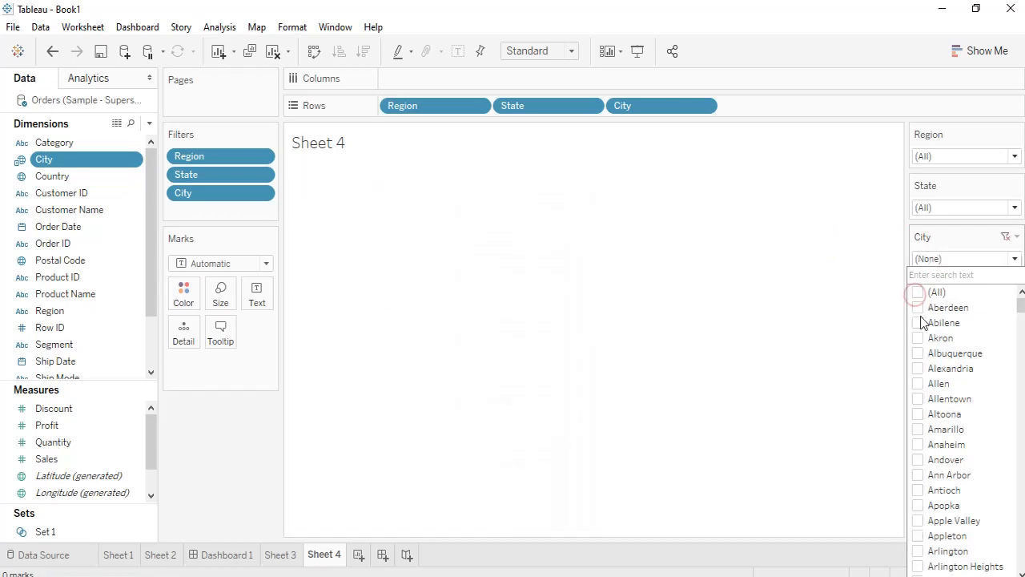
click(919, 322)
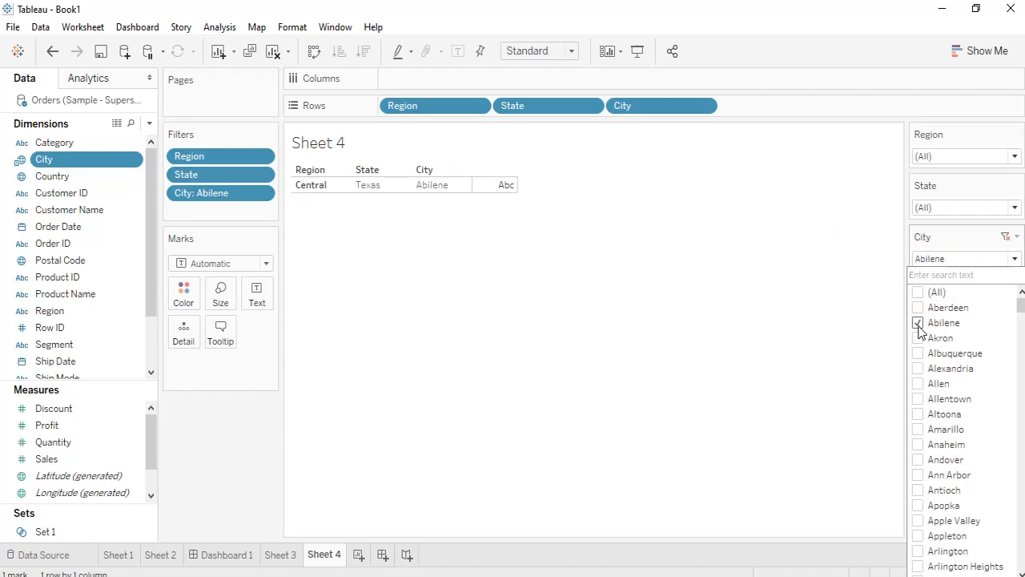
click(844, 272)
Check which values the State and City filters offer, and look at the State filter card's options
click(944, 207)
click(856, 257)
click(961, 258)
click(884, 271)
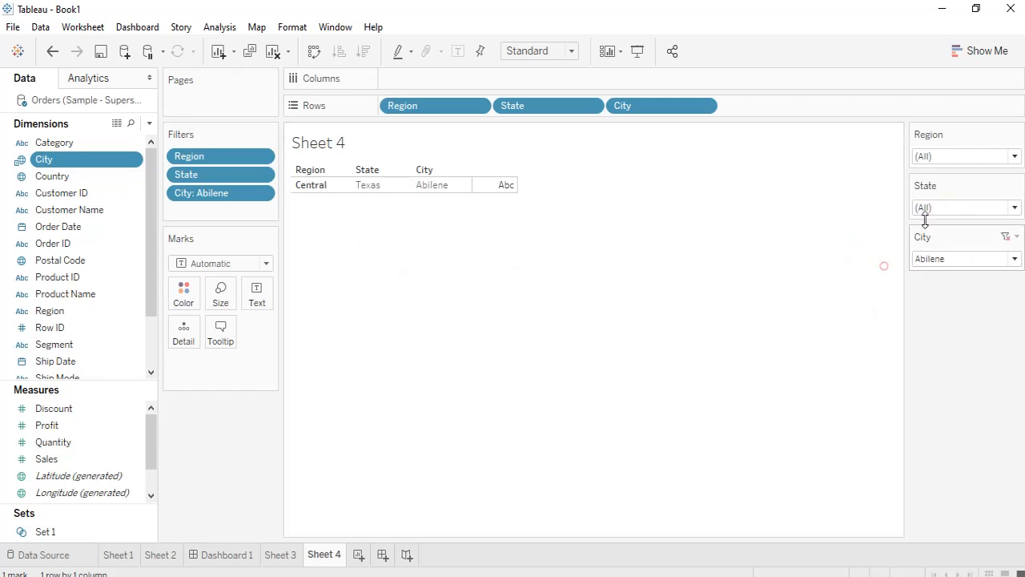
click(1013, 208)
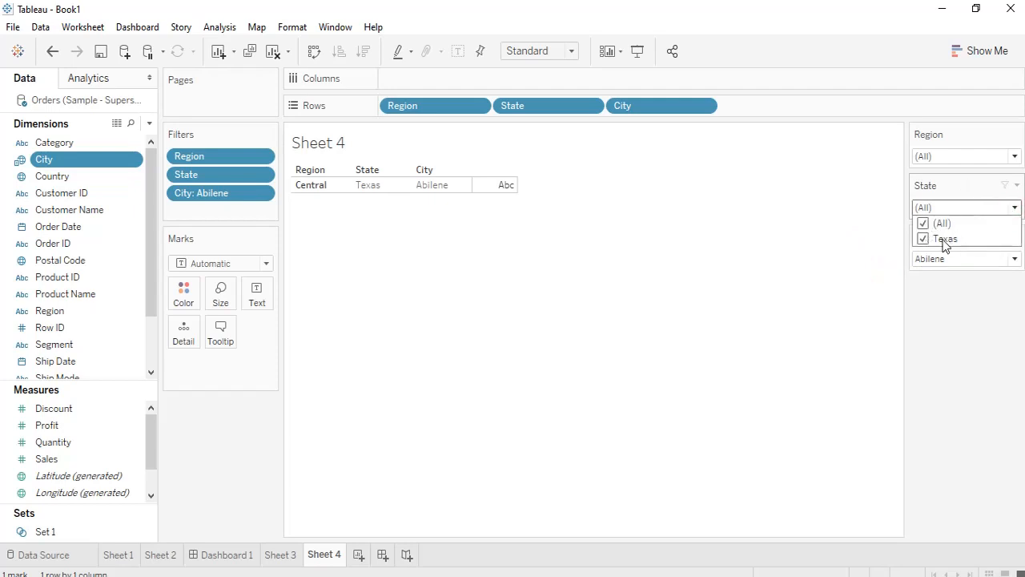
click(925, 340)
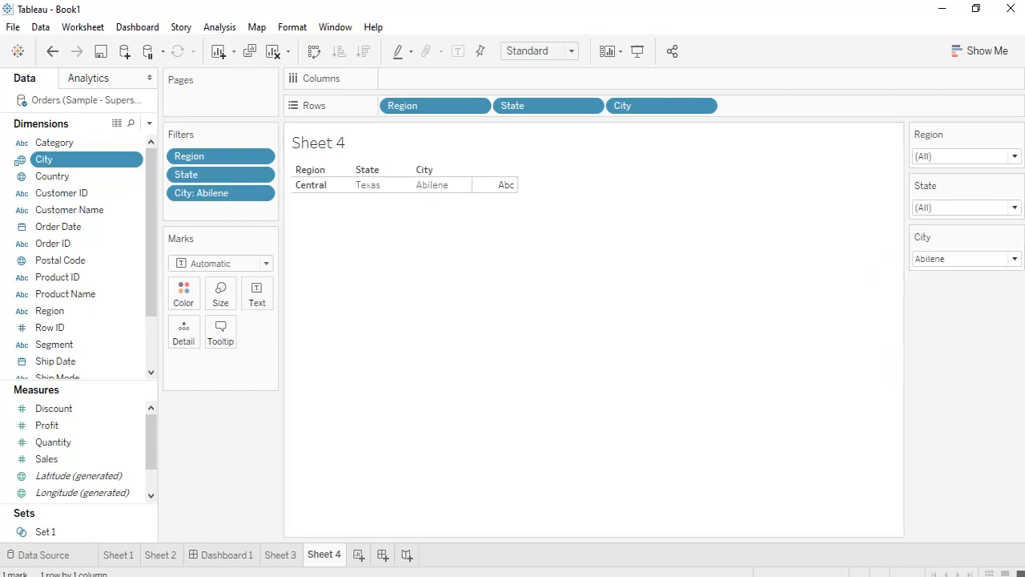
click(1016, 185)
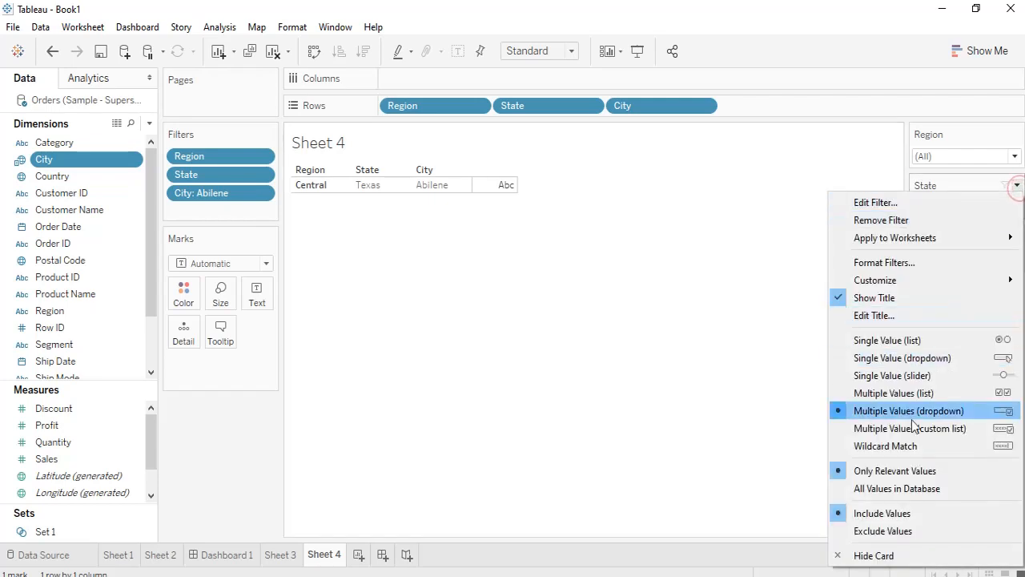
click(737, 242)
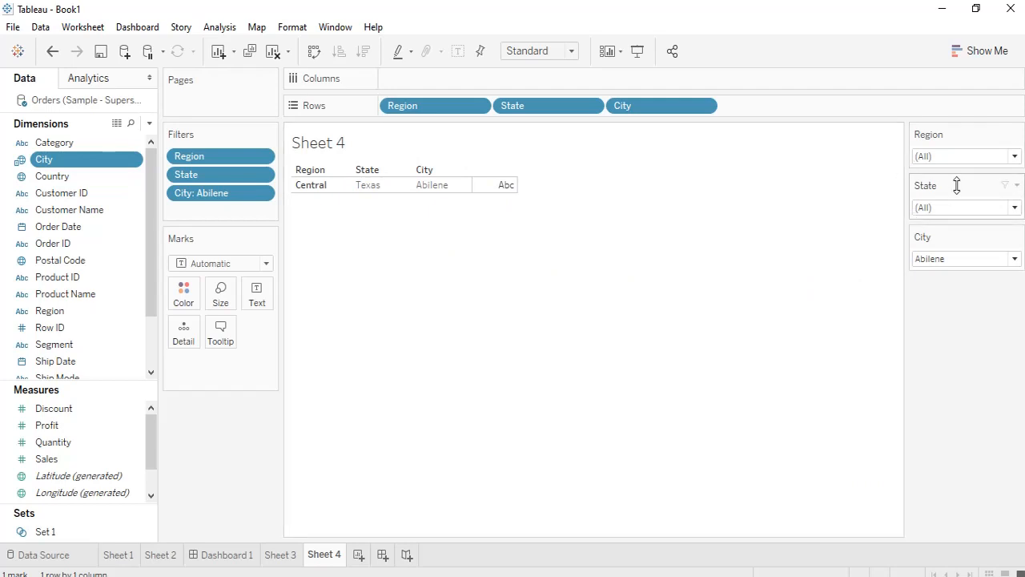
Compare the values offered by the City, State and Region filters
click(986, 258)
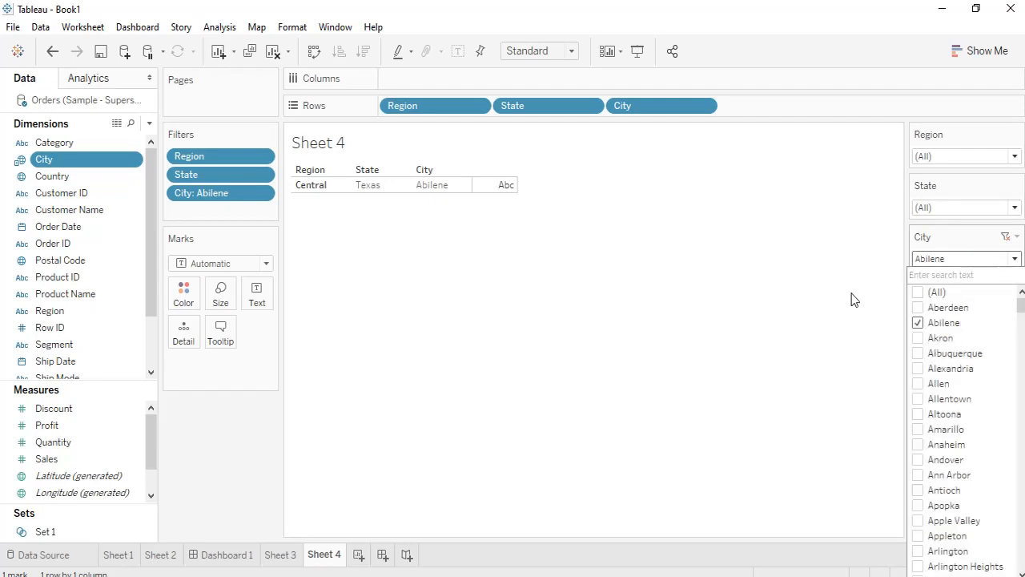
click(835, 239)
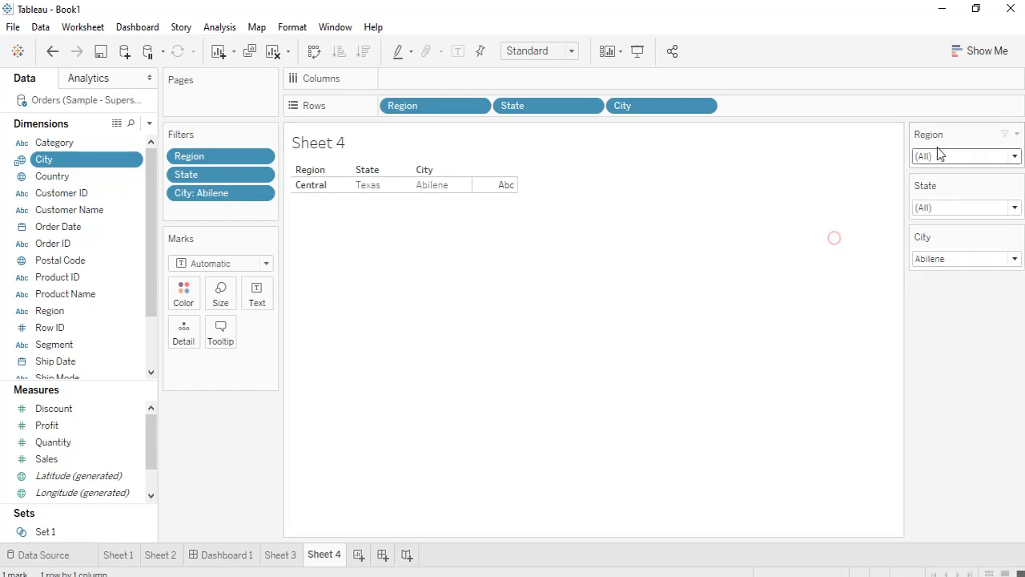
click(962, 208)
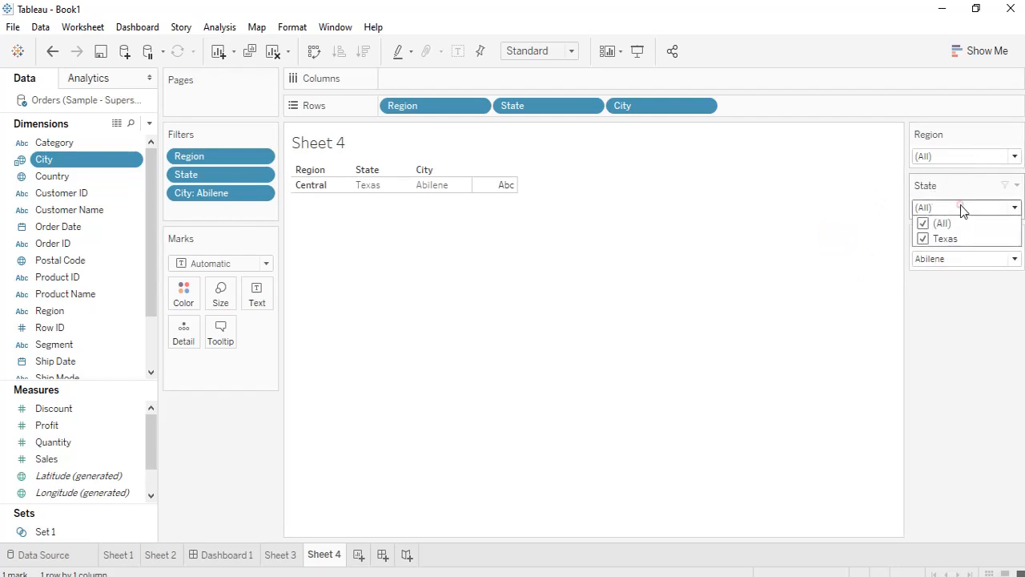
click(961, 158)
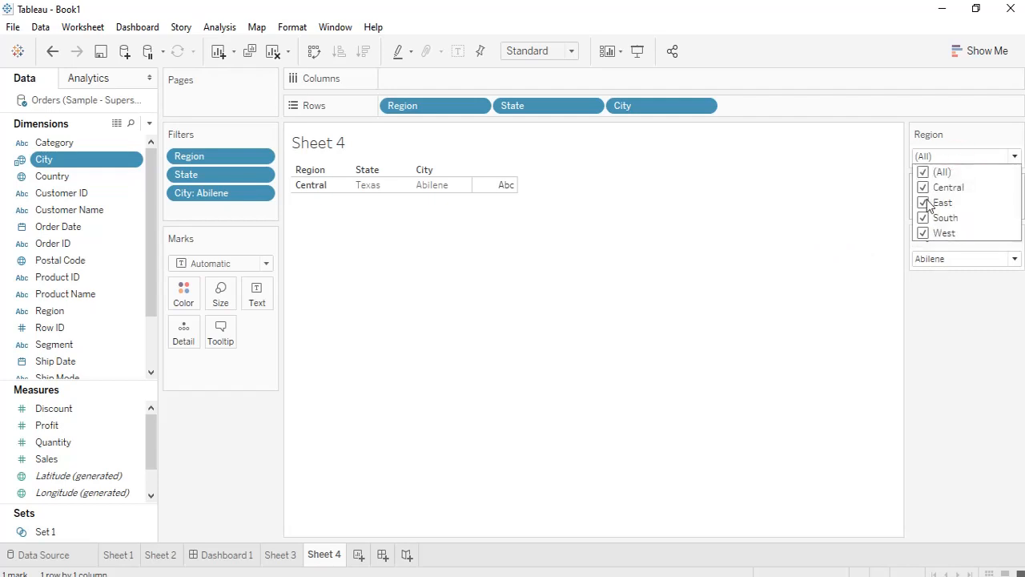
click(672, 213)
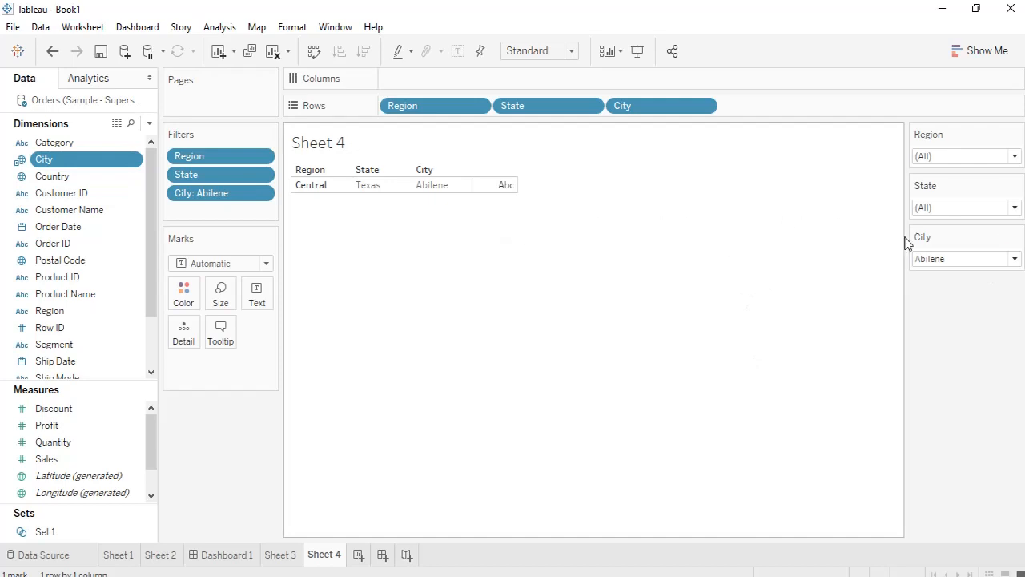
Reset the City filter to include all cities and look through the states the State filter offers
click(1000, 260)
click(919, 293)
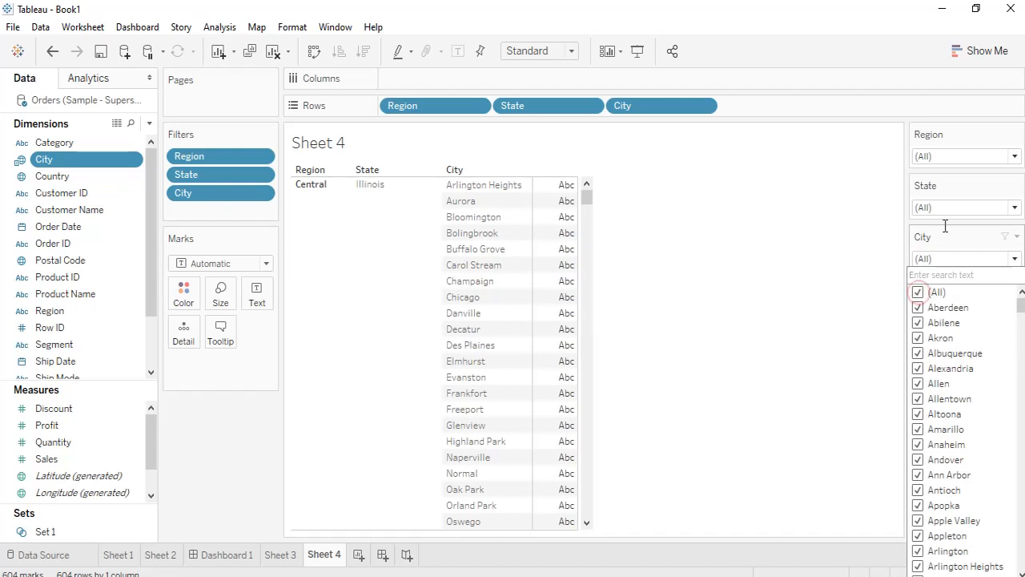
click(1015, 207)
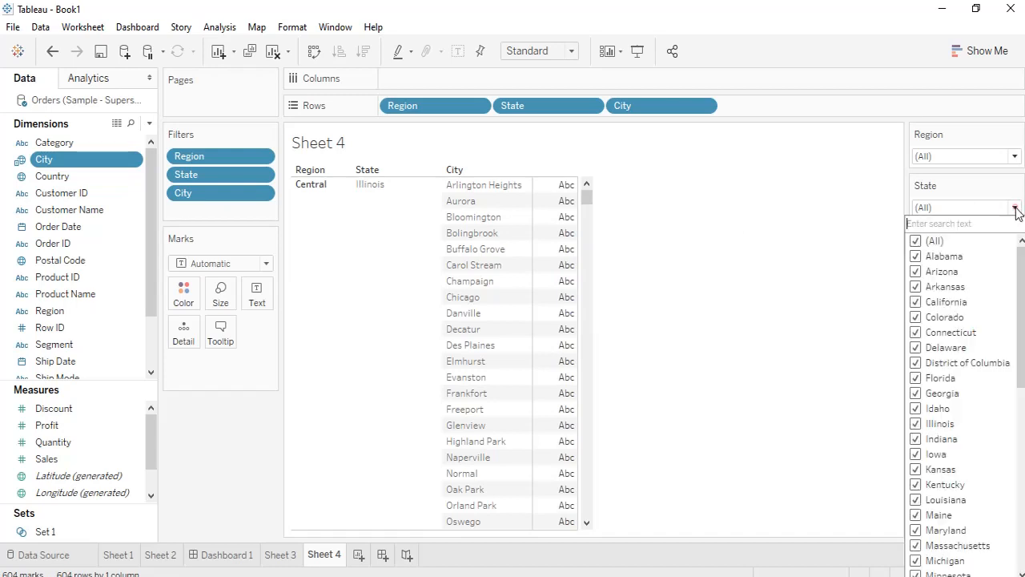
click(795, 261)
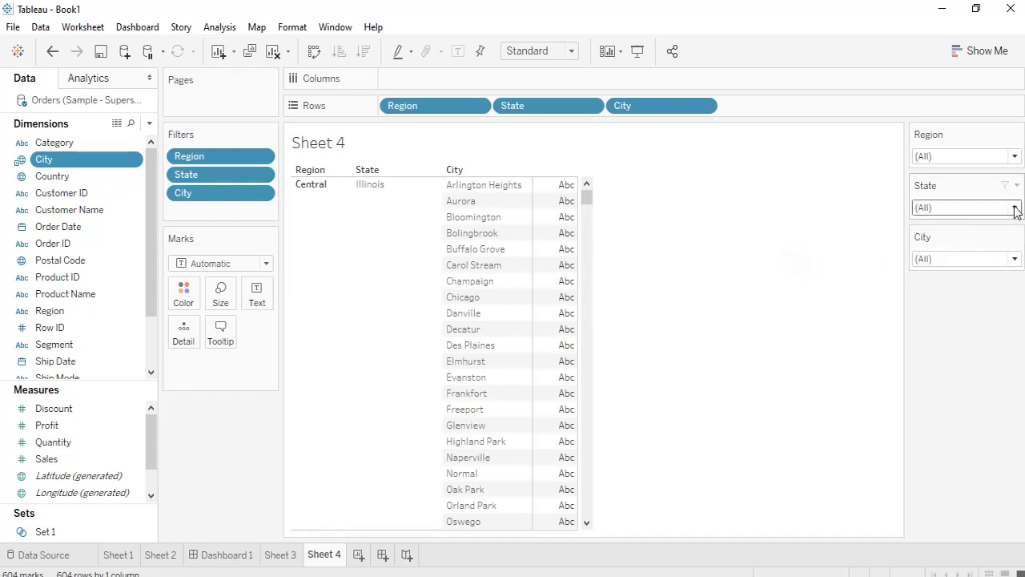
click(1015, 207)
scroll(929, 280, down, 10)
scroll(942, 300, up, 10)
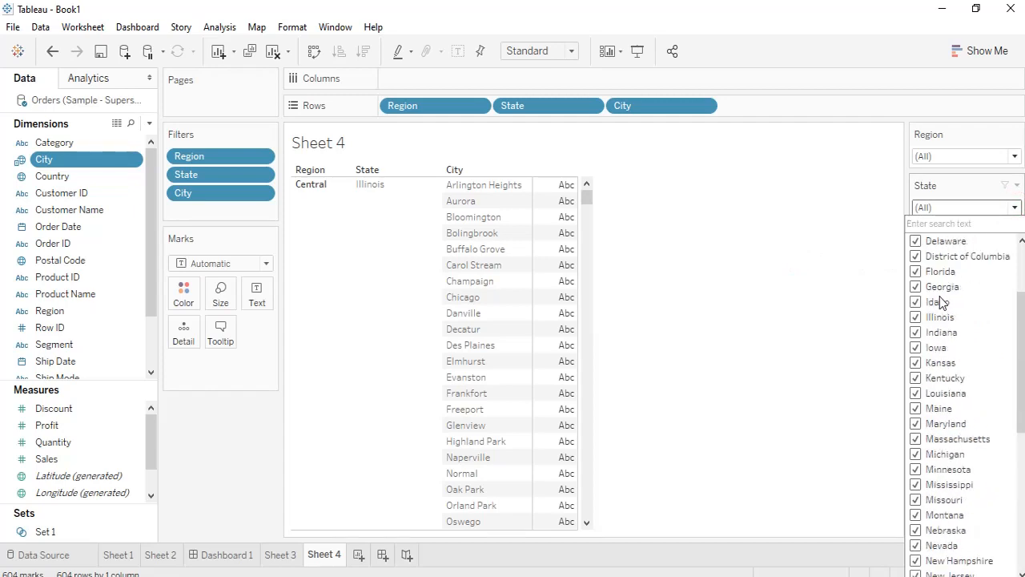
click(838, 282)
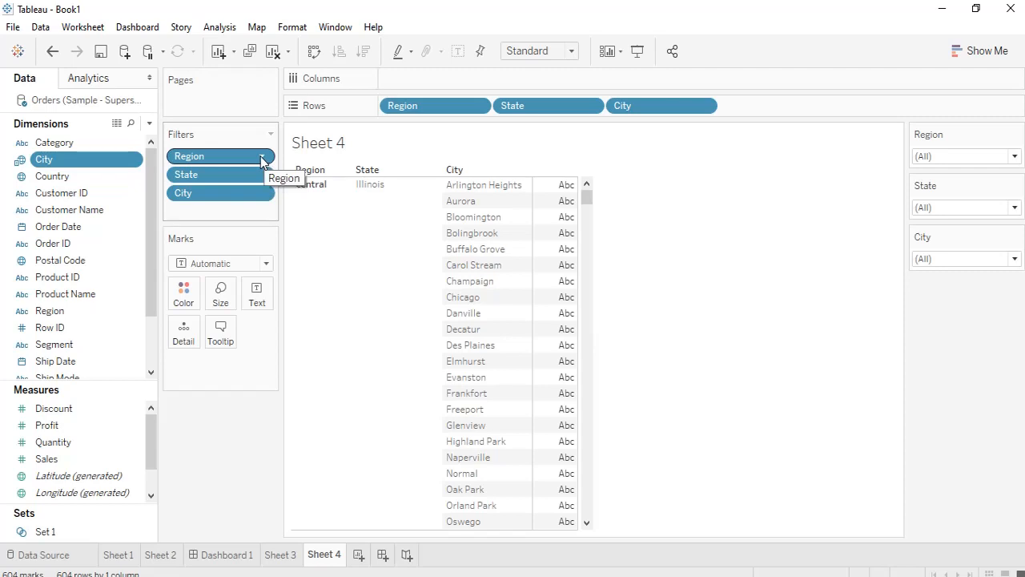
Add the Region and State filters to context
click(262, 157)
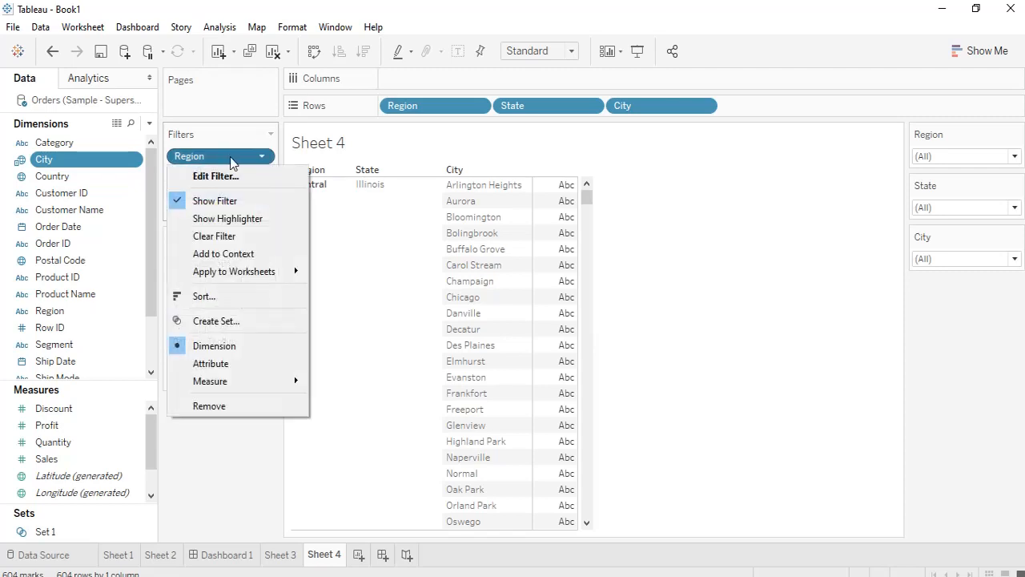
click(258, 255)
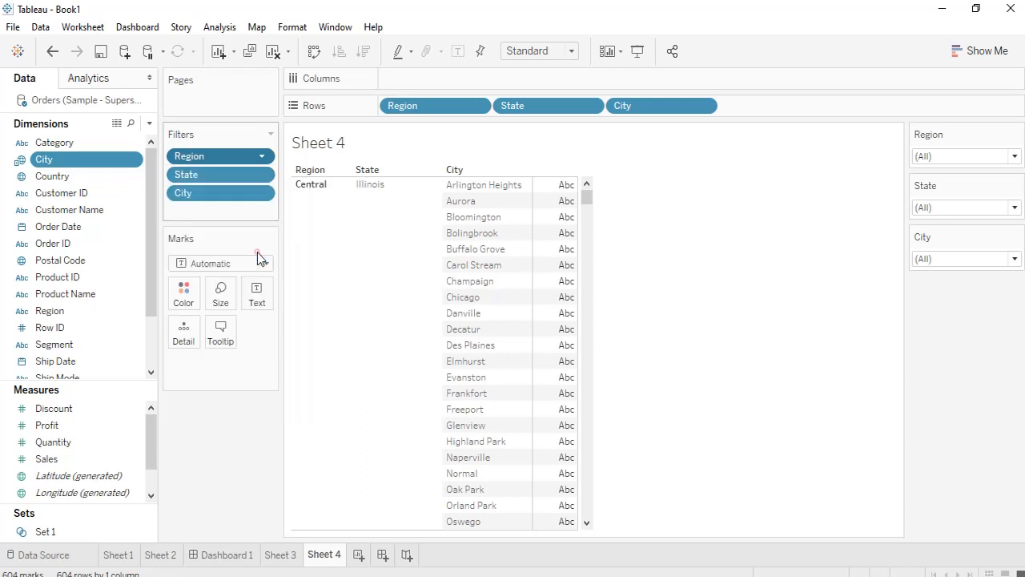
click(264, 176)
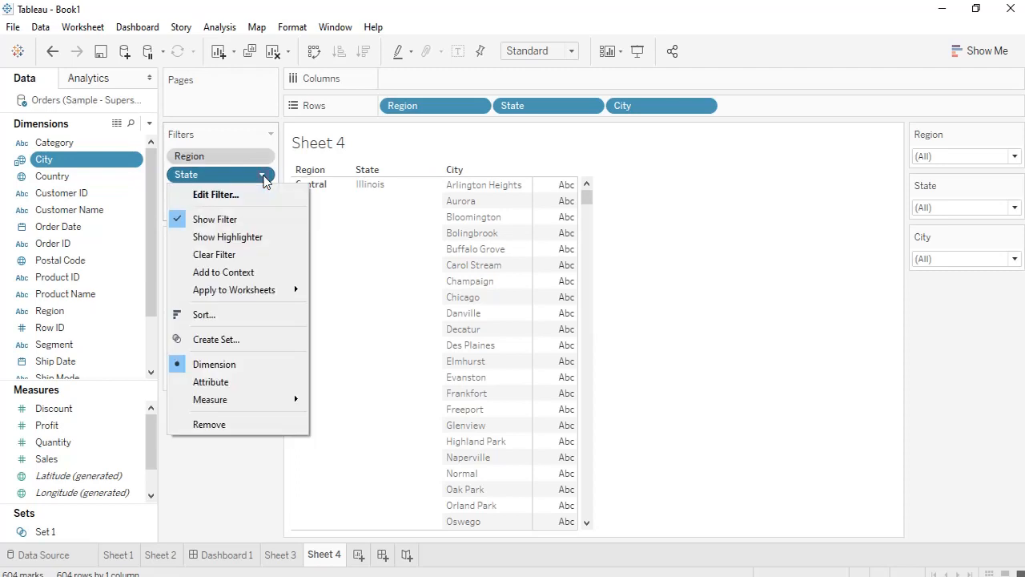
click(272, 272)
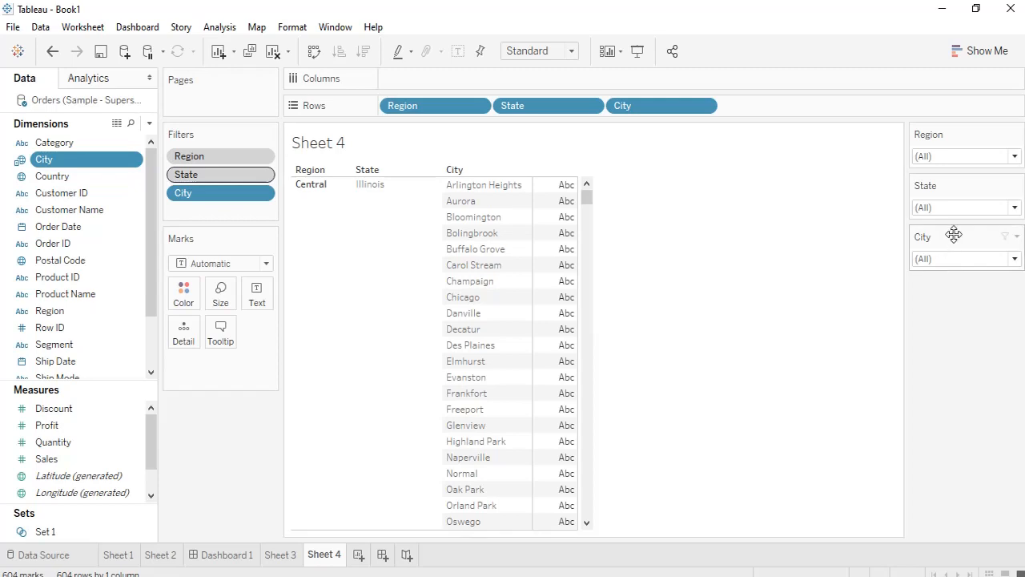
Limit the City filter to Aberdeen, Abilene and Akron
click(969, 259)
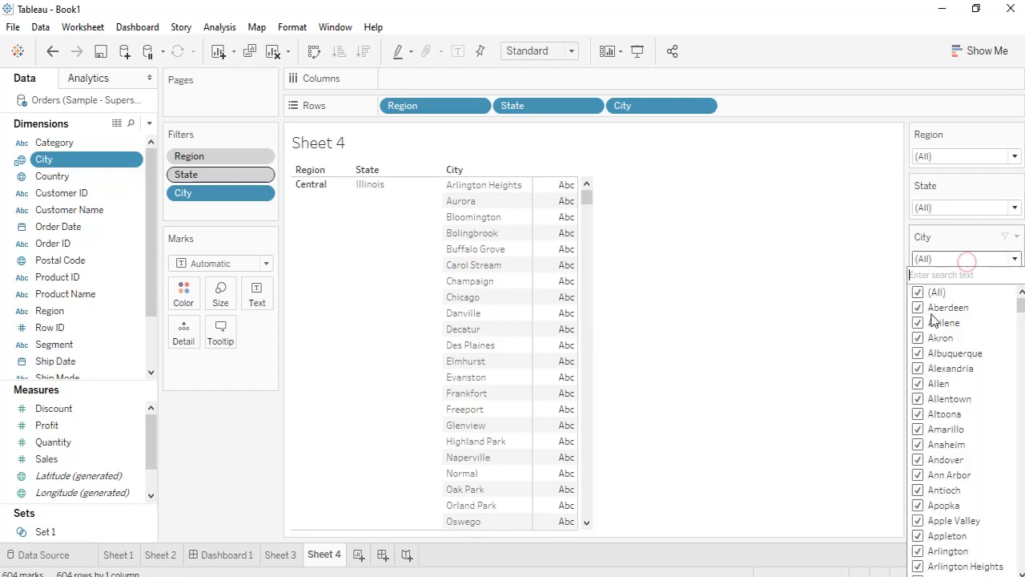
click(917, 292)
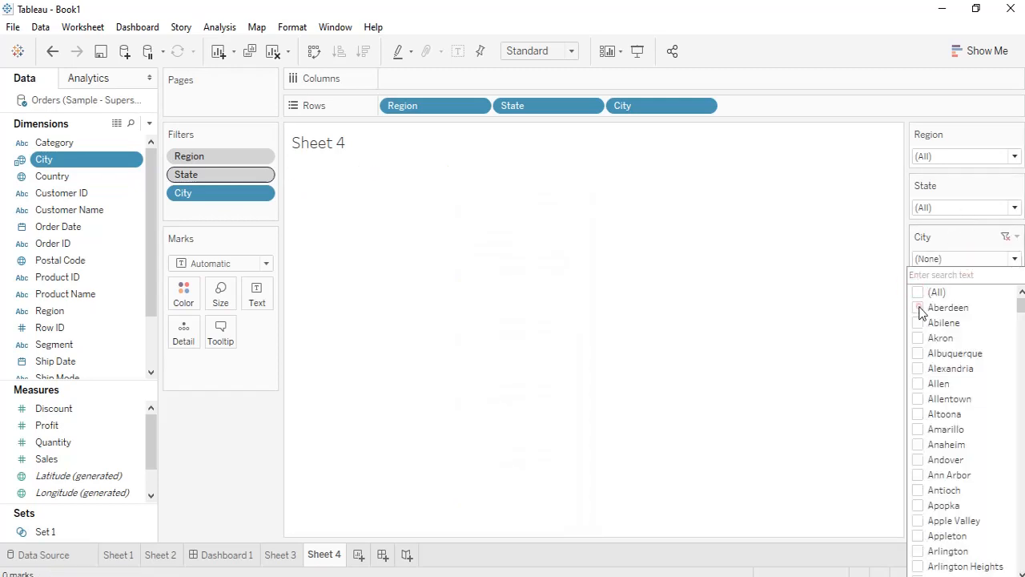
click(918, 307)
click(918, 323)
click(919, 324)
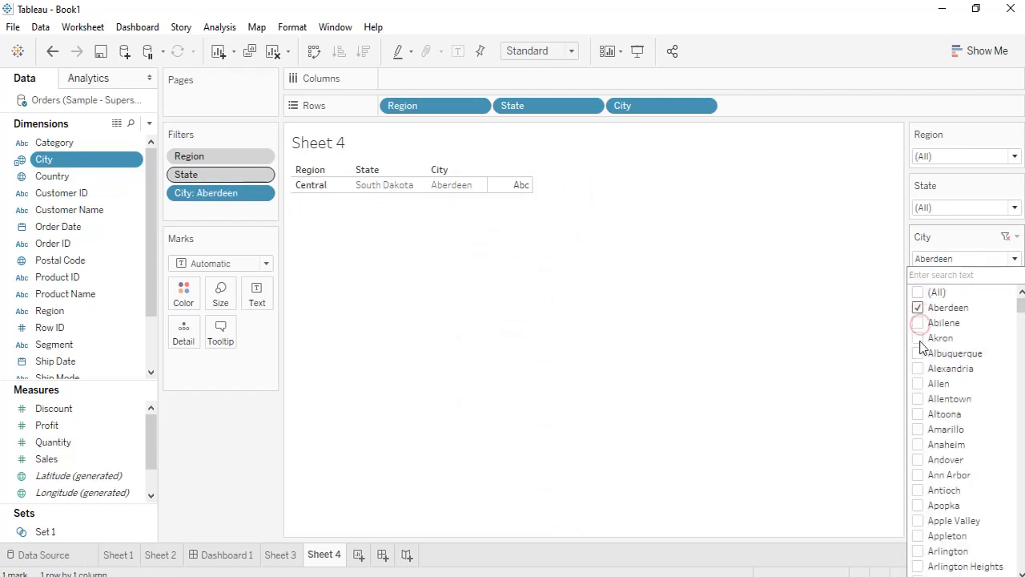
click(919, 337)
click(918, 323)
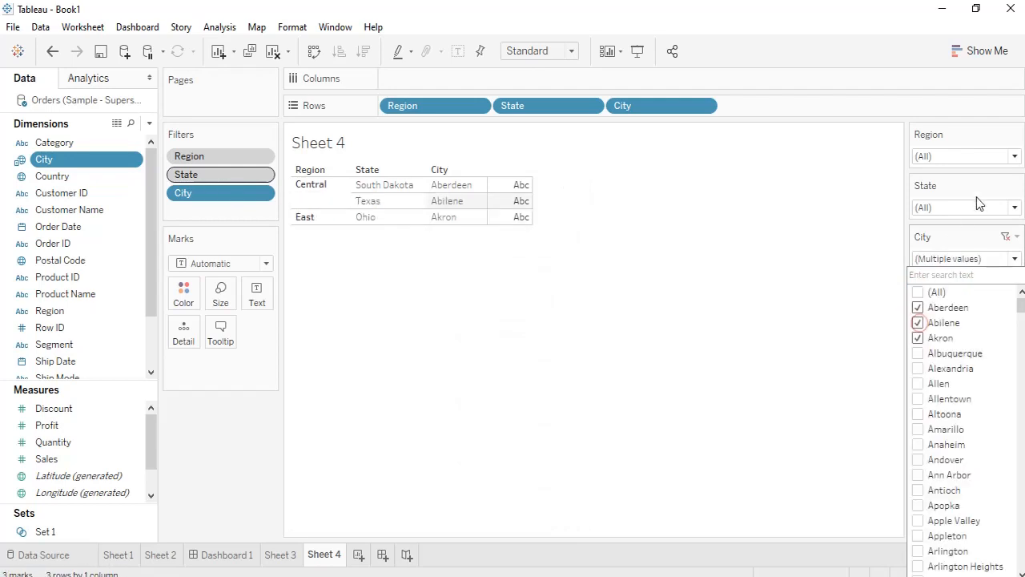
click(873, 250)
Check which values the State and Region filters offer with the three cities selected
click(1015, 207)
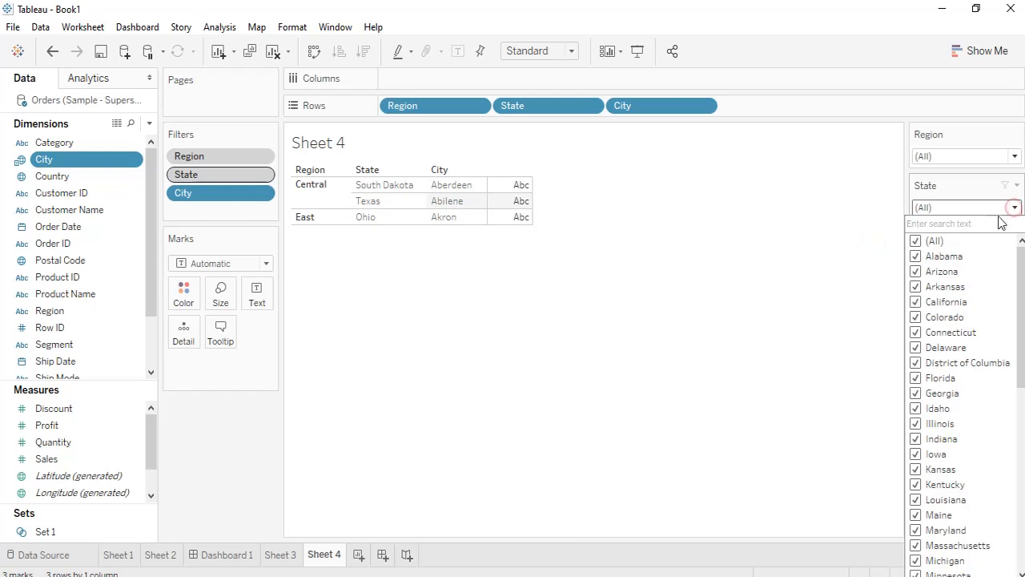
scroll(964, 386, down, 10)
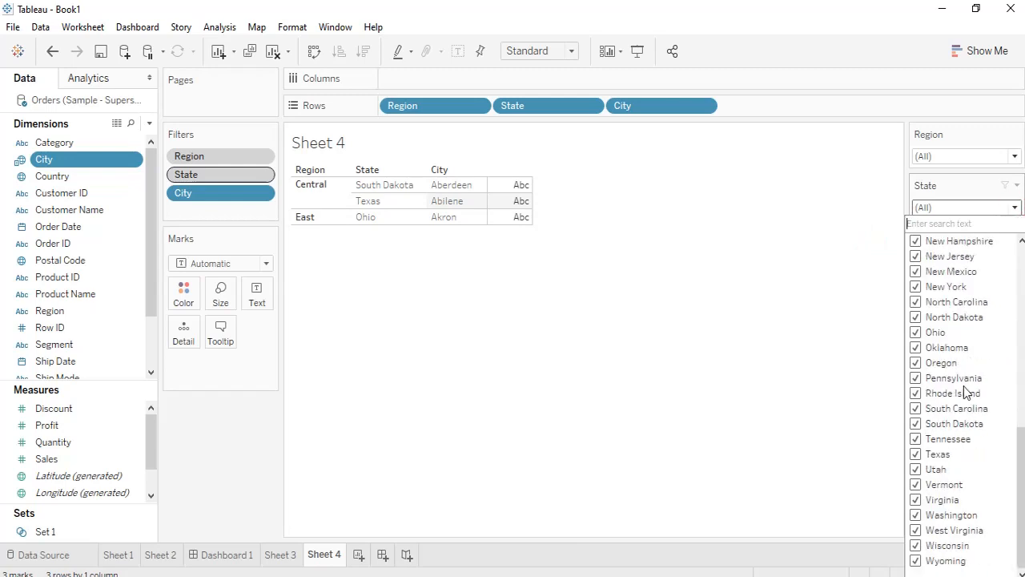
click(766, 245)
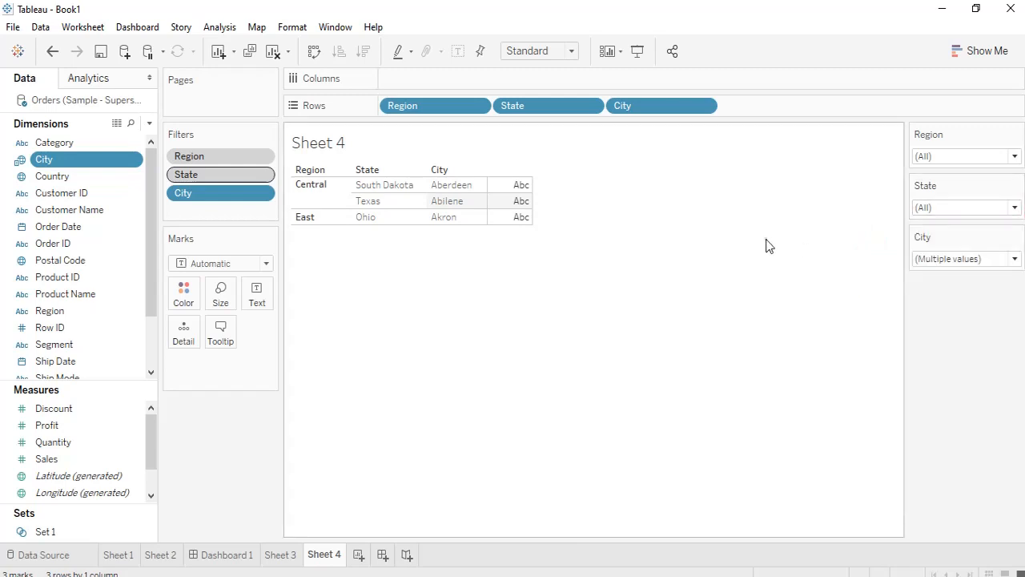
click(1015, 156)
click(849, 188)
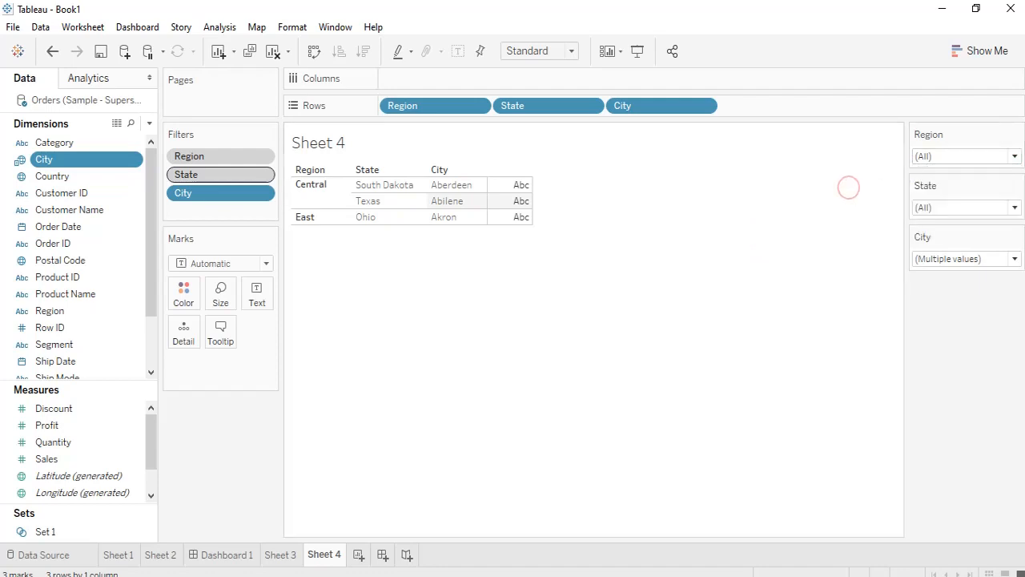
Reset the City filter to include all cities
click(1015, 259)
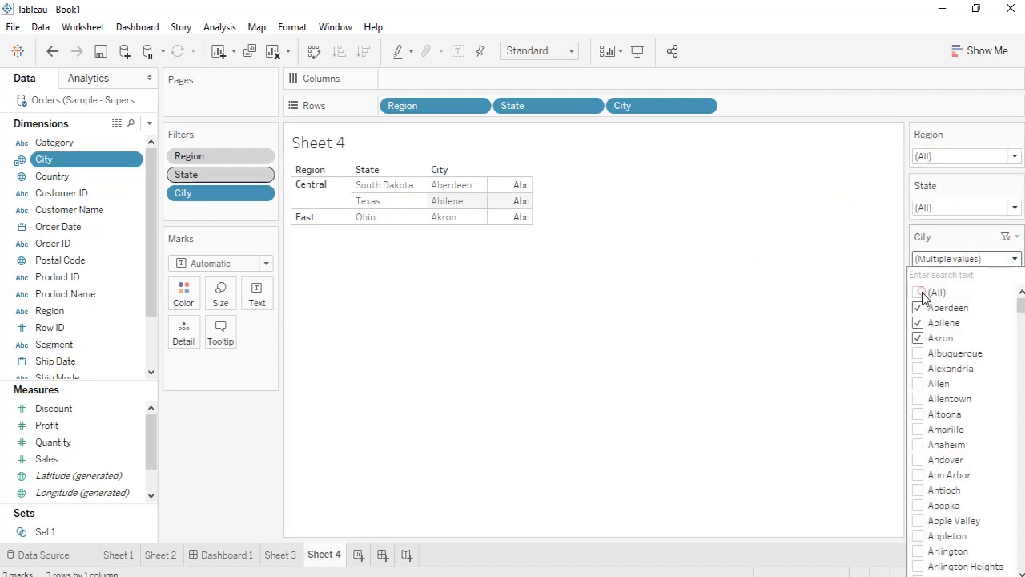
click(922, 292)
click(831, 269)
Limit the Region filter to Central and East and check which states the State filter offers
click(1014, 156)
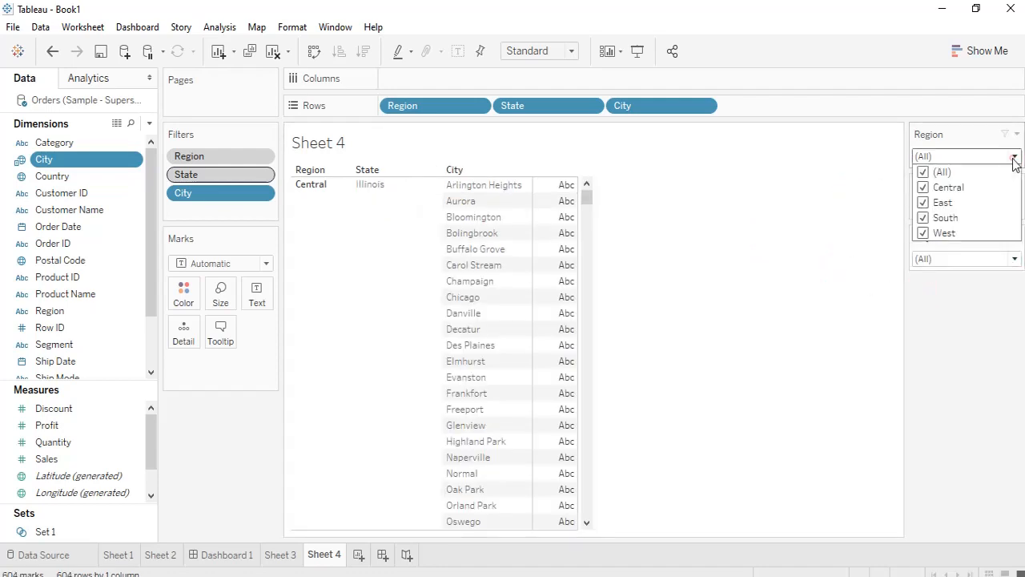
click(925, 172)
click(924, 187)
click(927, 203)
click(862, 199)
click(964, 206)
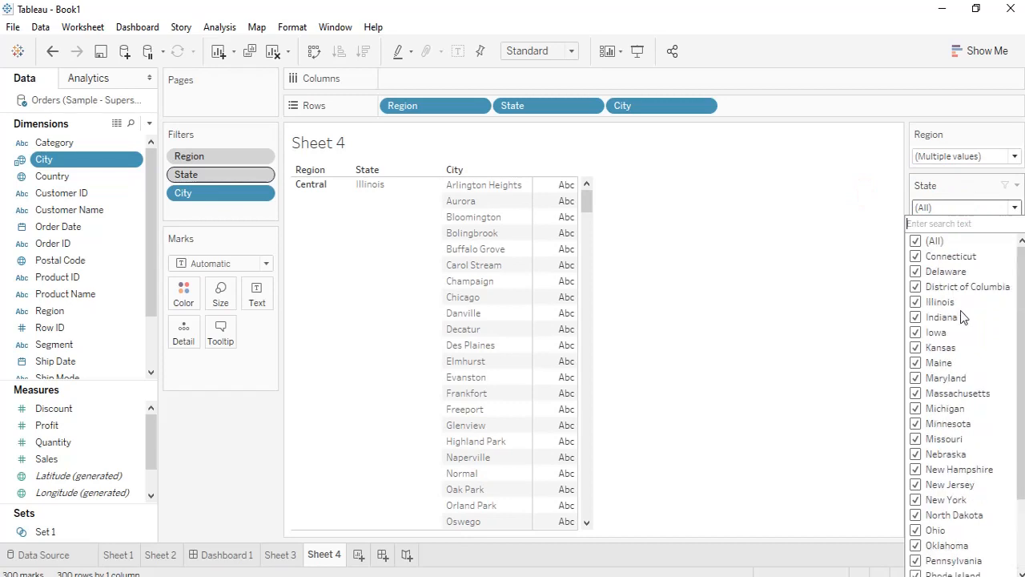
Remove East from the Region filter, leaving only Central selected
click(1012, 155)
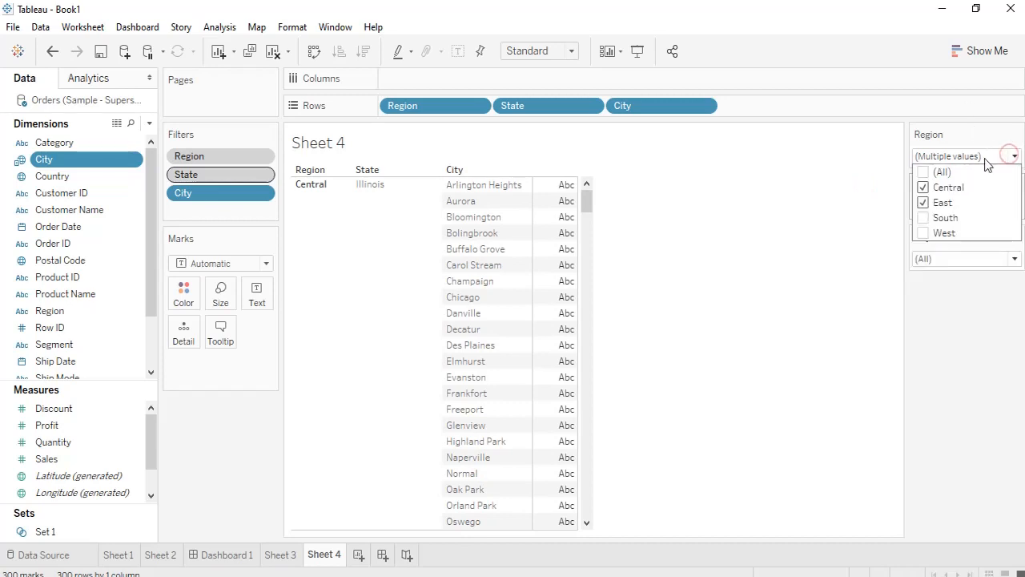
click(923, 203)
click(850, 194)
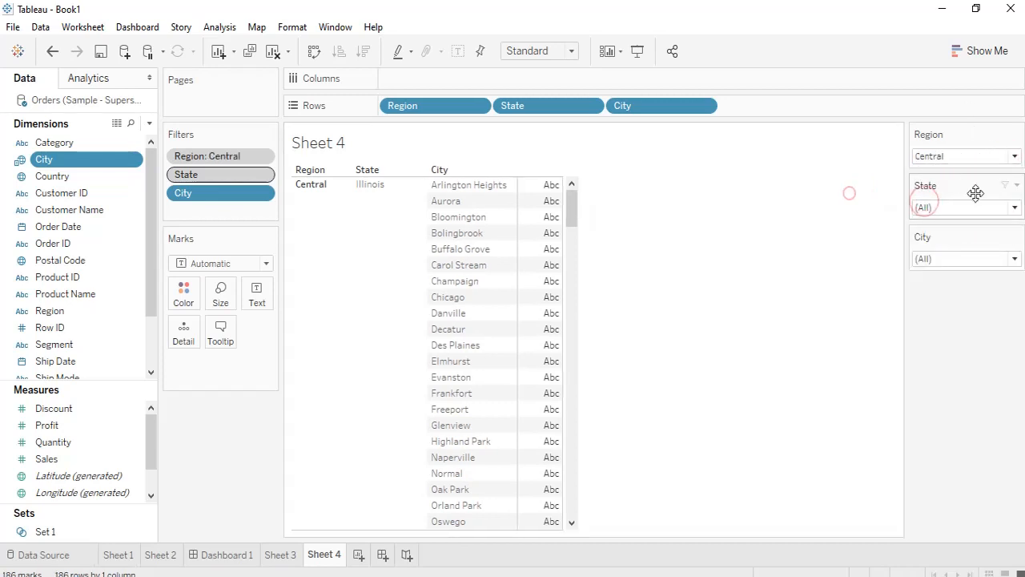
Check which states the State filter offers for the Central region and which value-scope option the filter uses
click(1014, 208)
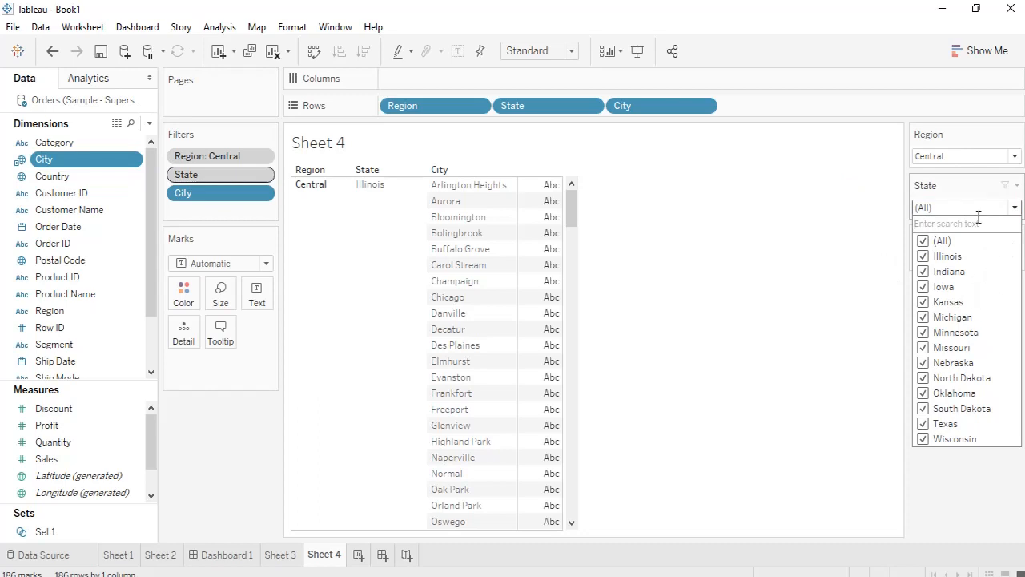
click(846, 192)
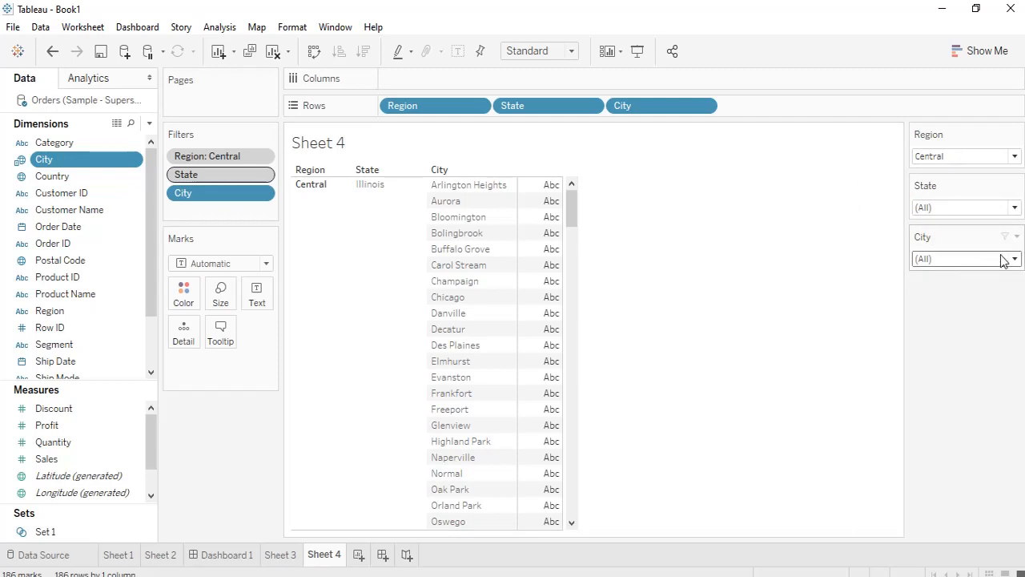
click(1017, 185)
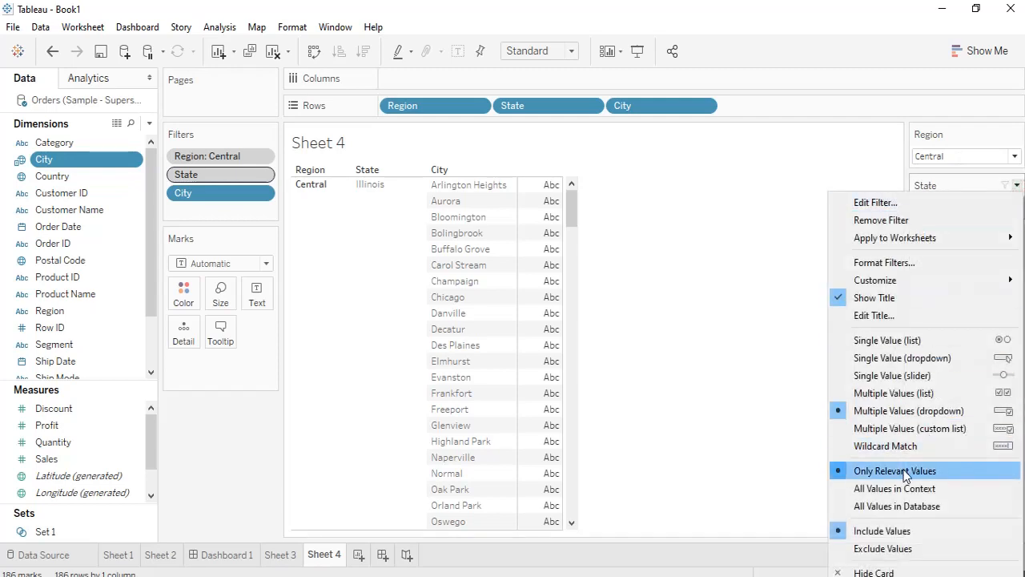
click(749, 222)
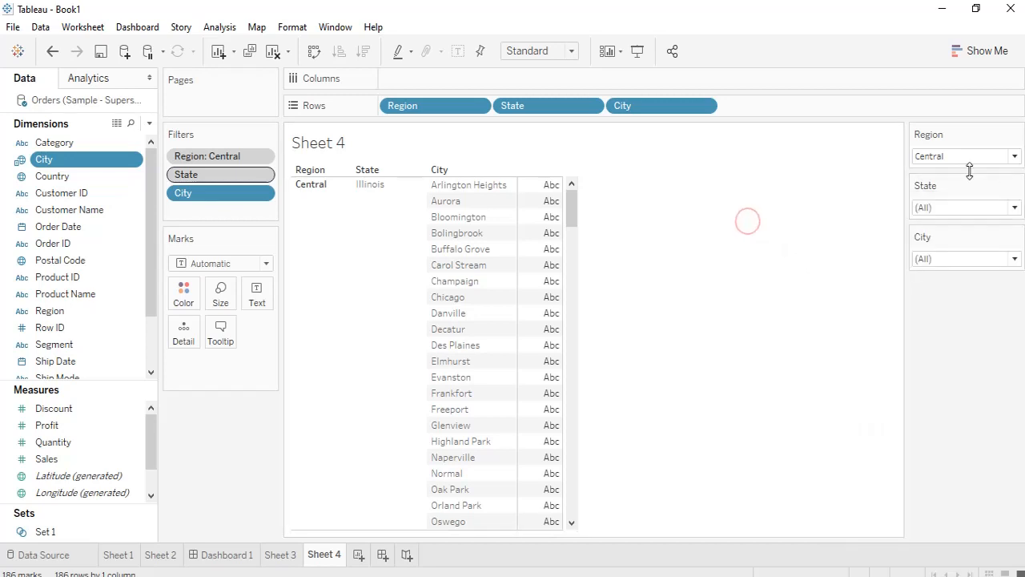
click(1017, 185)
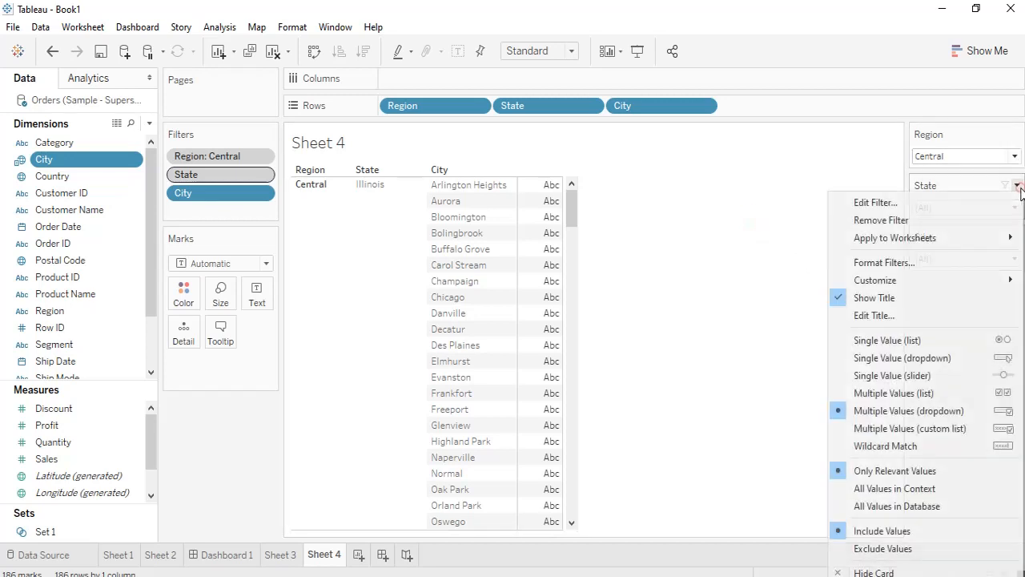
click(810, 177)
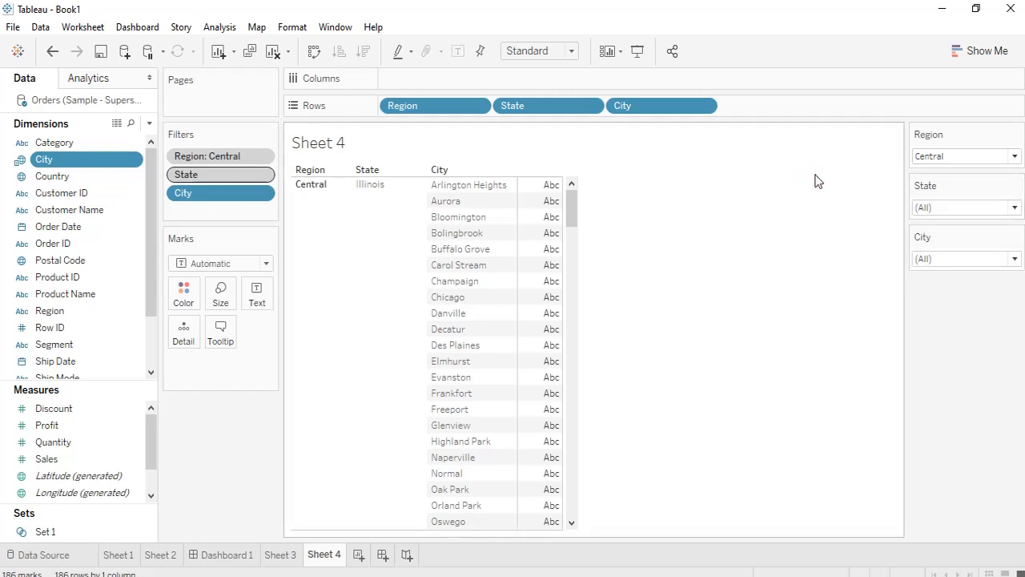
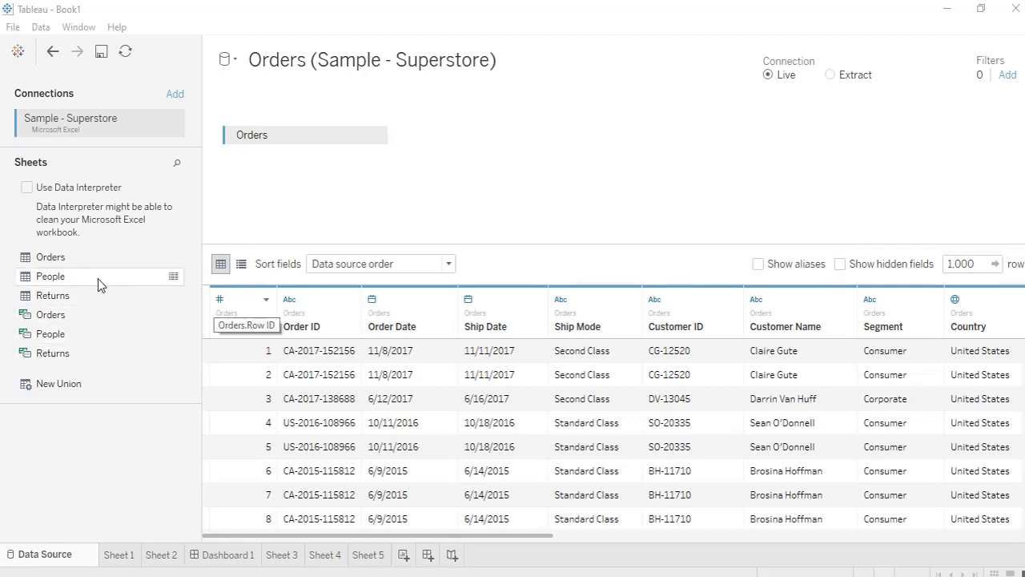
Review the connection types that can be added to the data source and the Microsoft SQL Server sign-in form, then close it
click(176, 96)
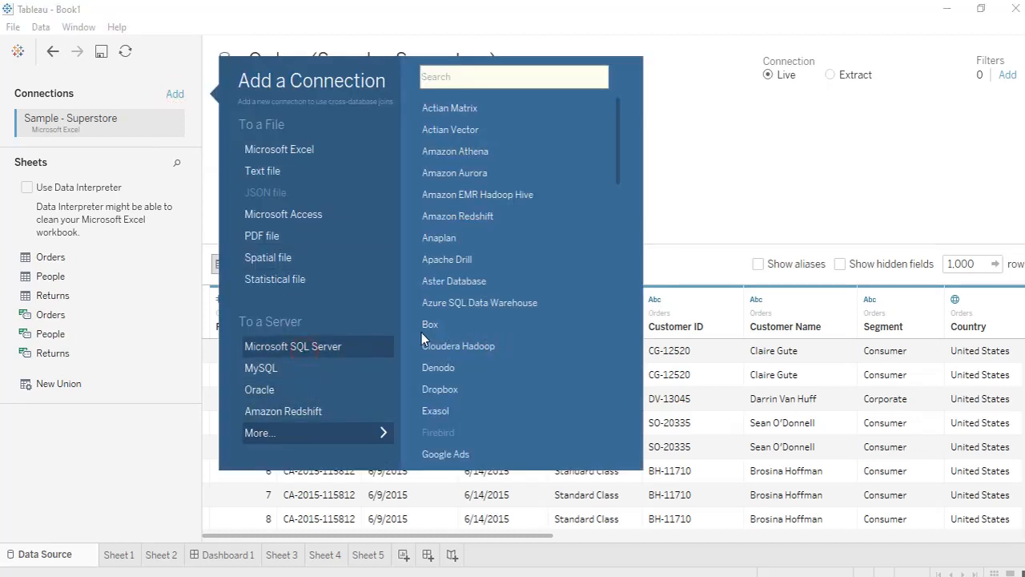
click(343, 347)
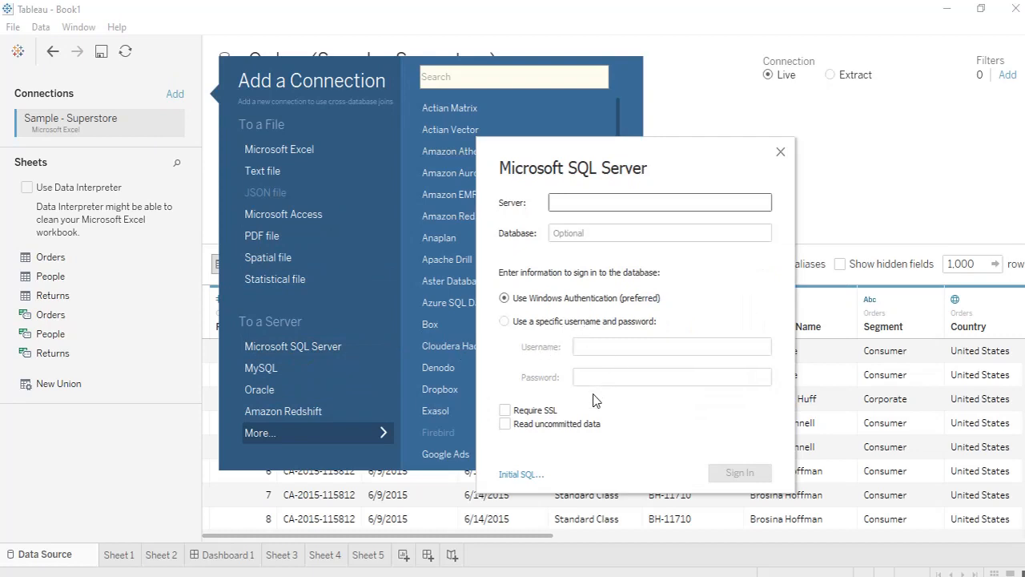
click(785, 150)
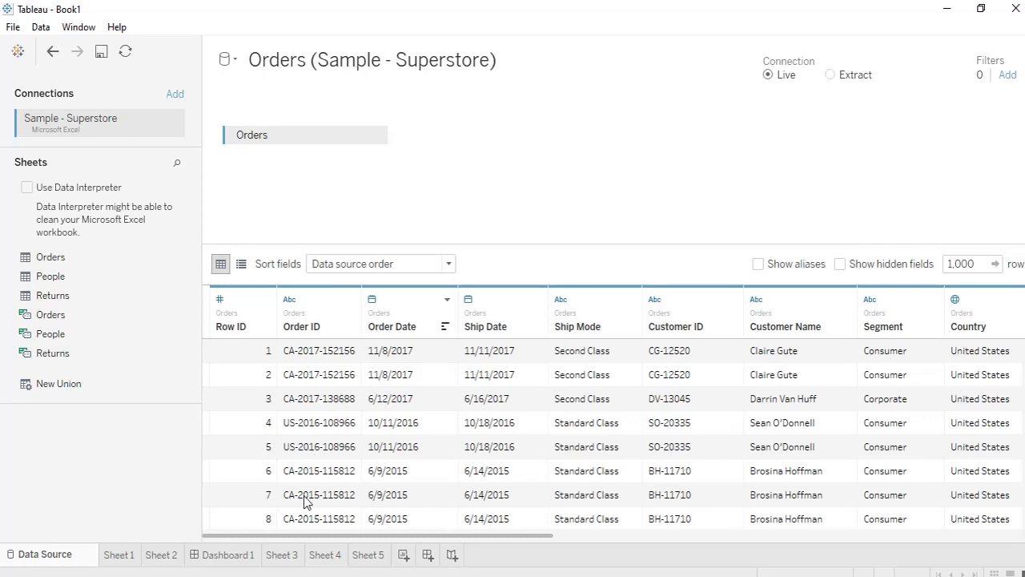
Add a new worksheet and create a string list parameter named Category Parameter from the Category dimension, with Furniture as current value
click(404, 556)
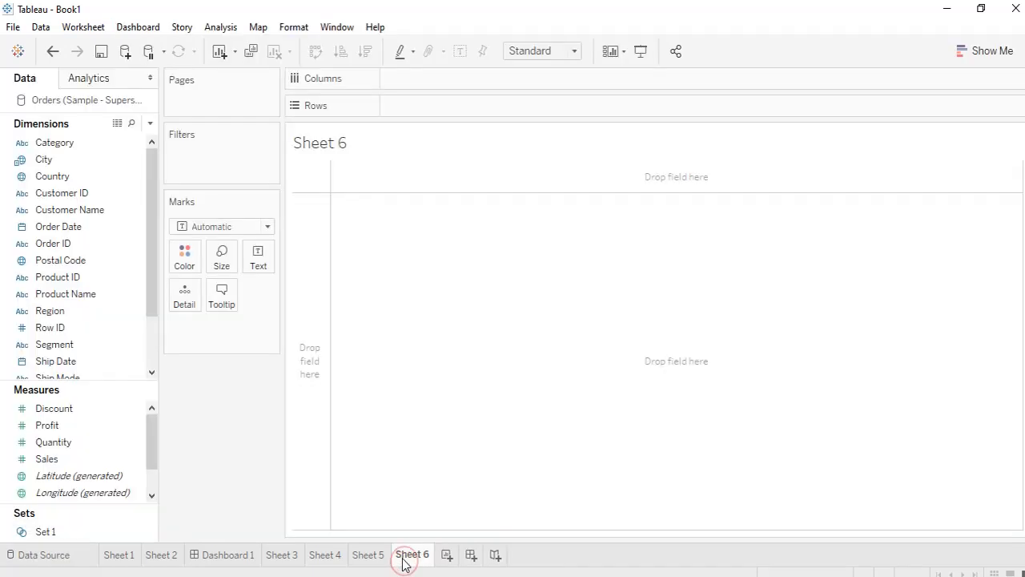
right_click(77, 280)
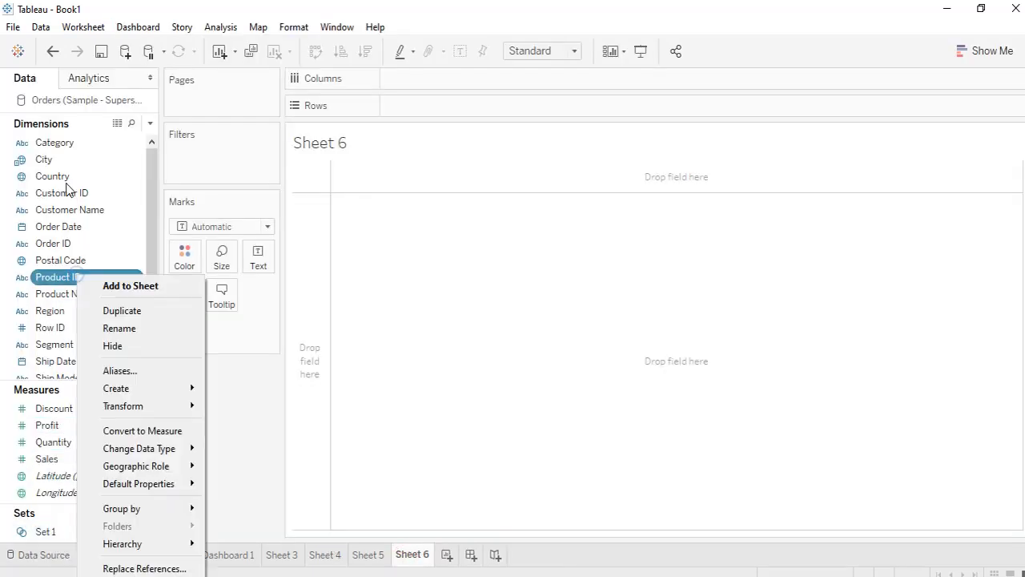
right_click(80, 145)
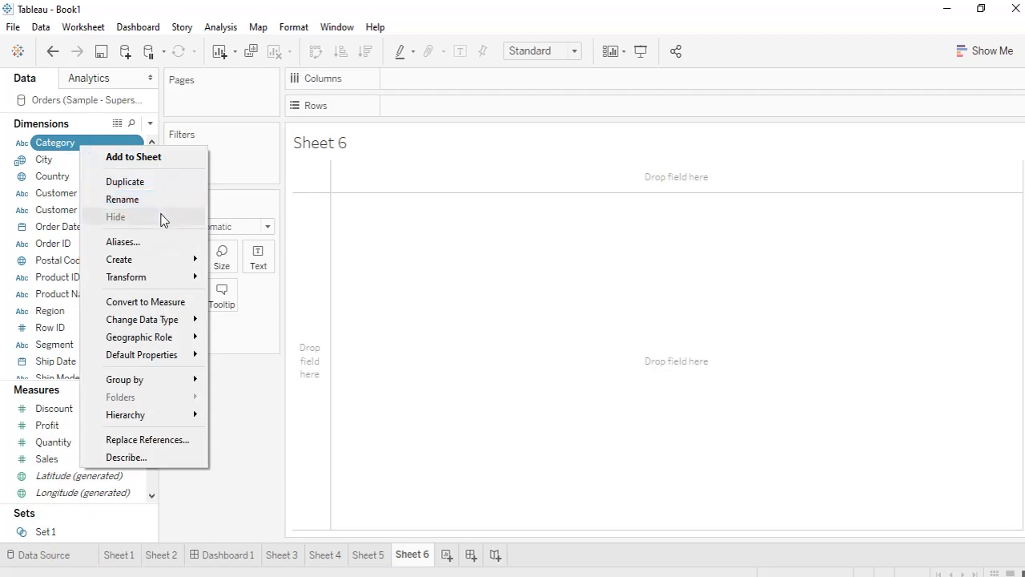
mouse_move(176, 261)
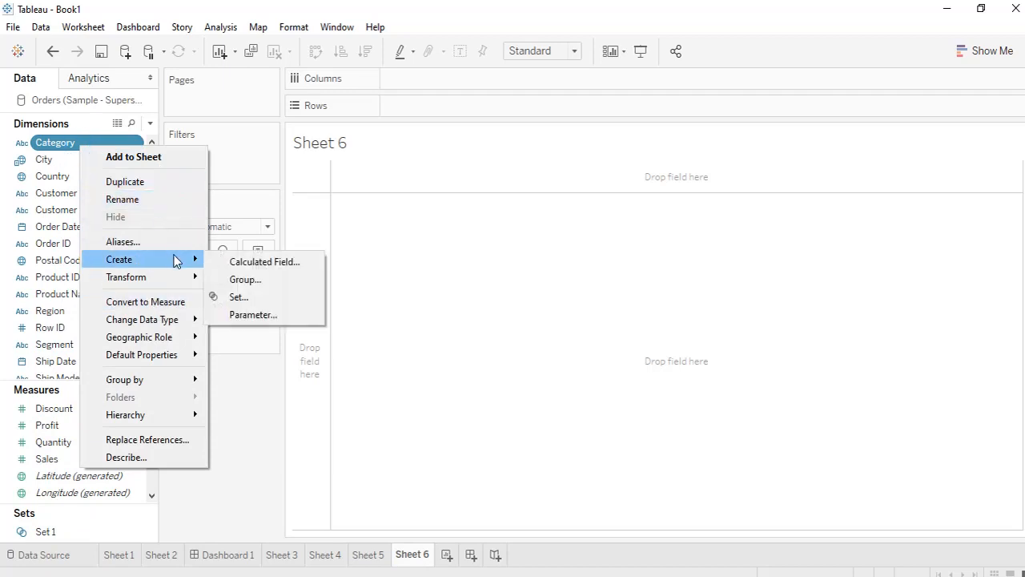
click(268, 315)
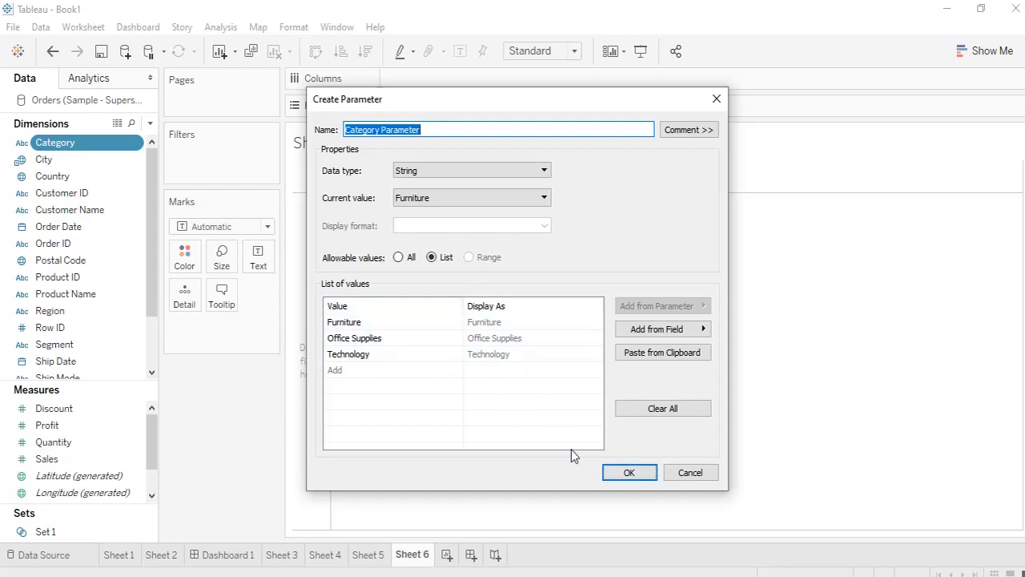
click(631, 473)
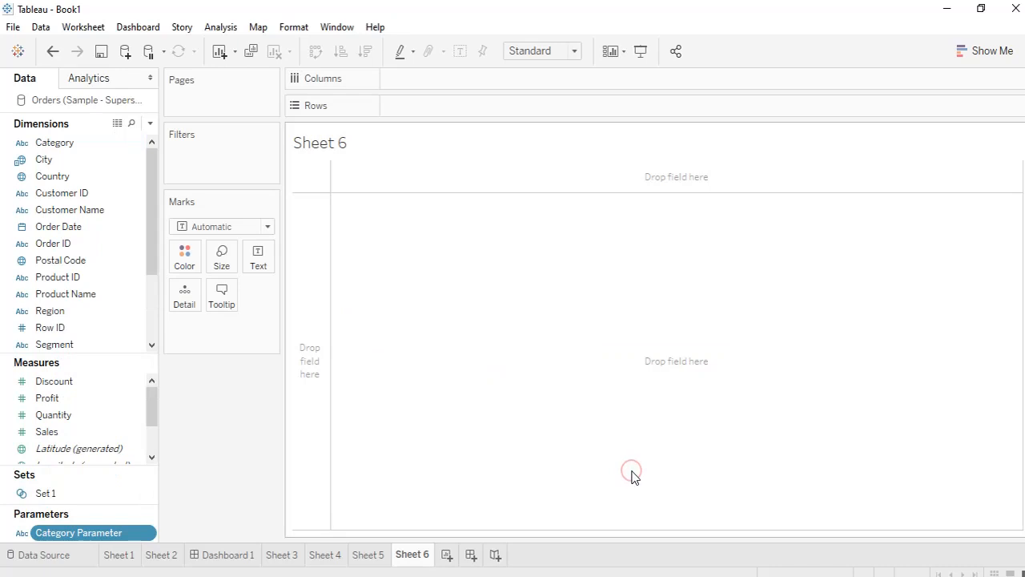
Show the Category Parameter control on the sheet and check the values it offers
right_click(130, 534)
click(200, 268)
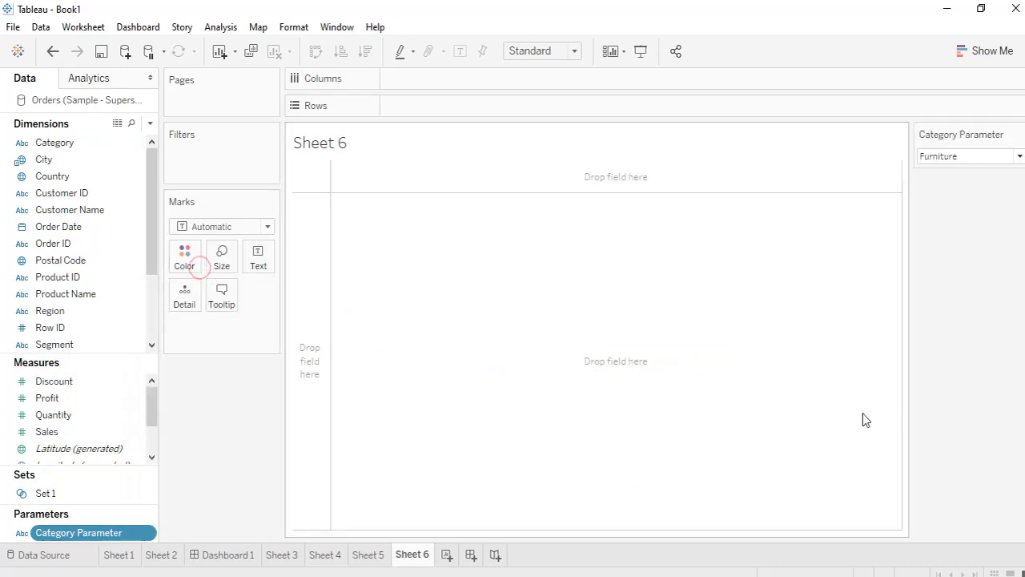
click(1019, 160)
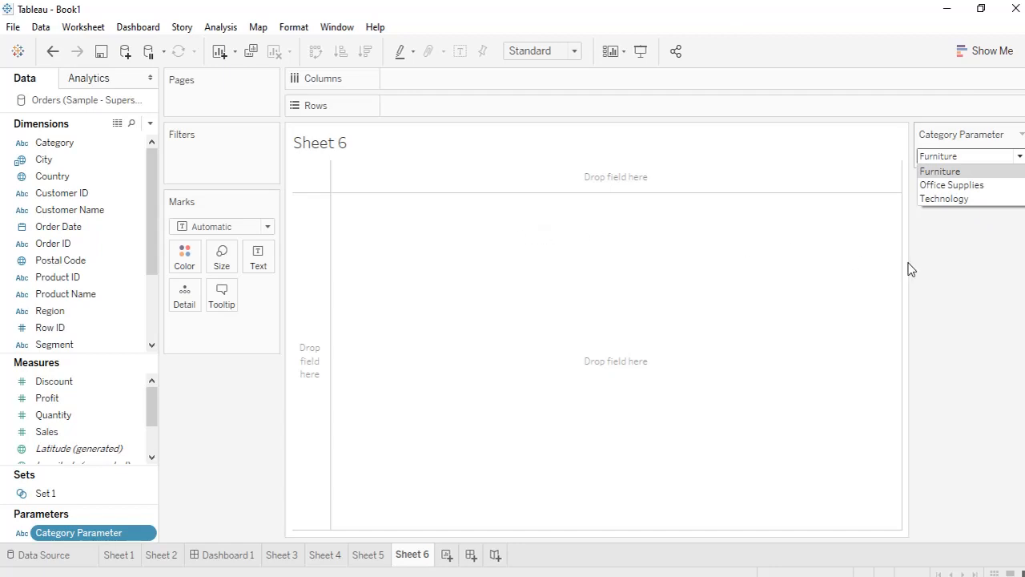
click(982, 273)
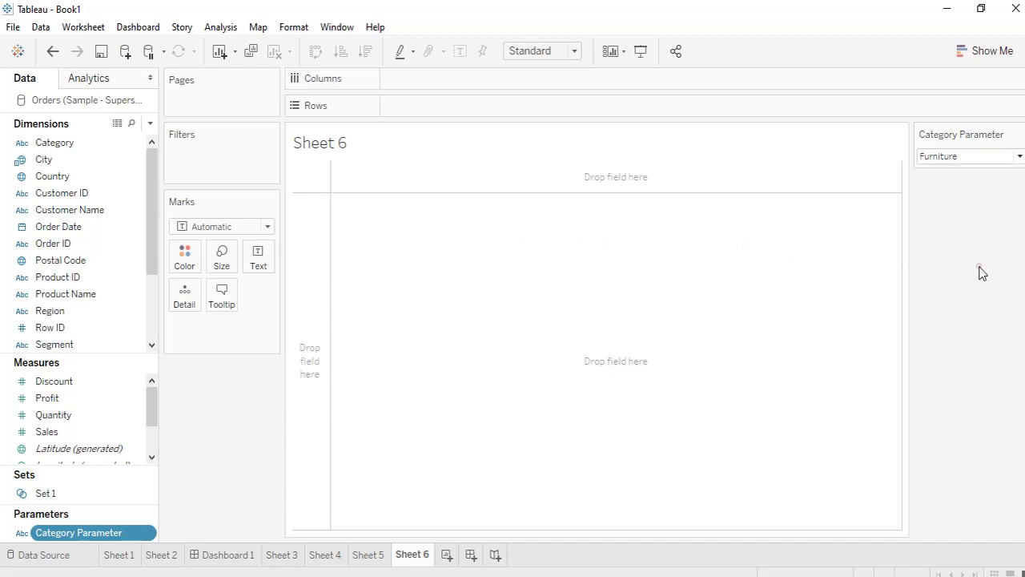
Add another new worksheet and place Category and Sub-Category on its rows
click(44, 554)
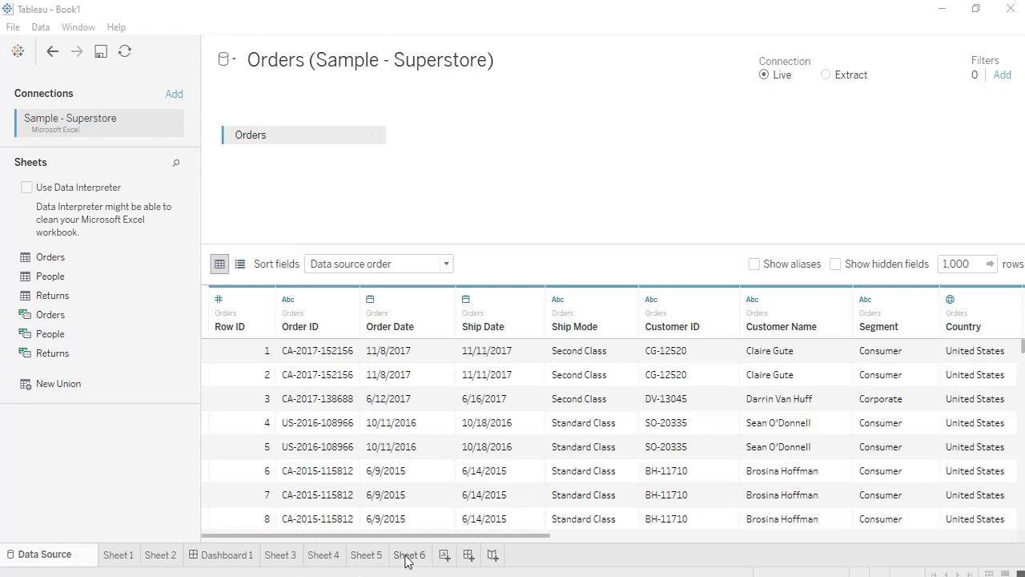
click(445, 555)
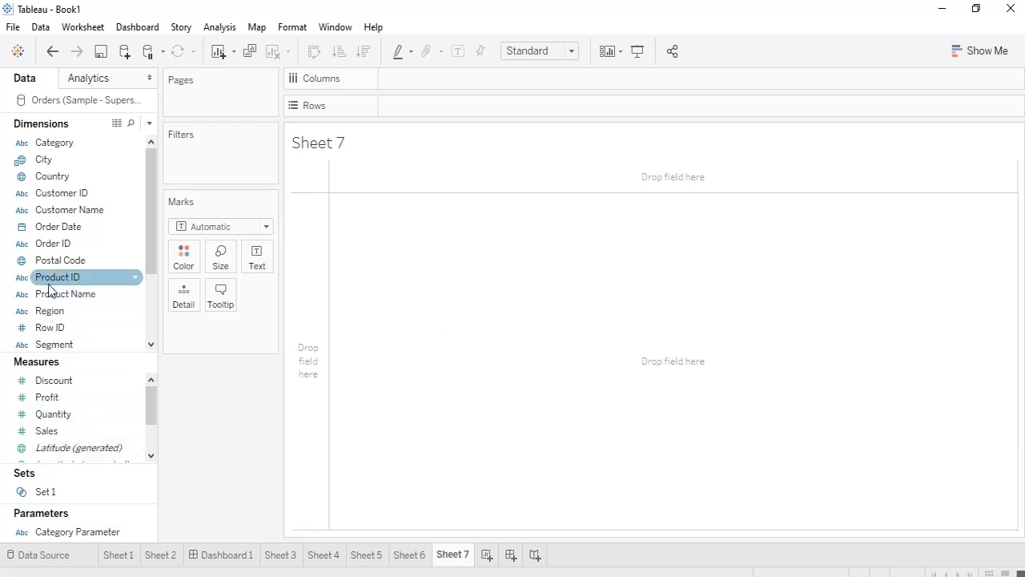
double_click(48, 142)
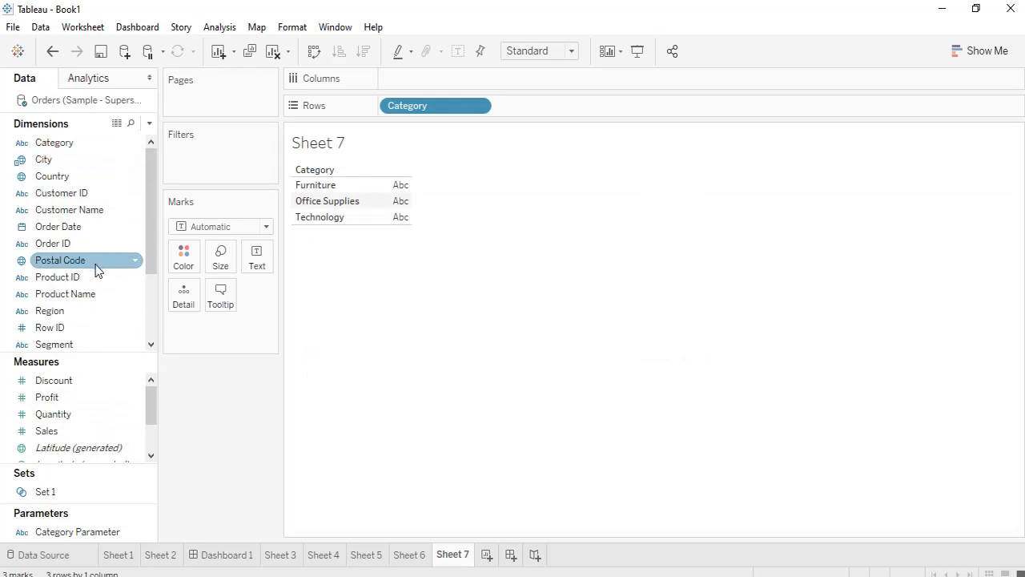
scroll(88, 280, down, 2)
double_click(81, 310)
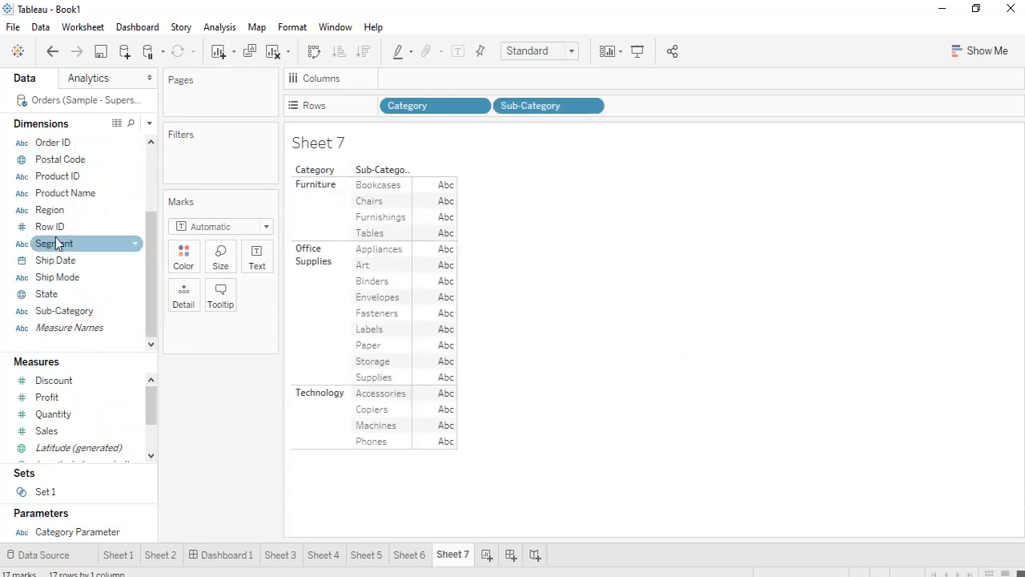
Add the Segment dimension to the rows after Sub-Category
scroll(90, 243, up, 1)
scroll(90, 248, down, 1)
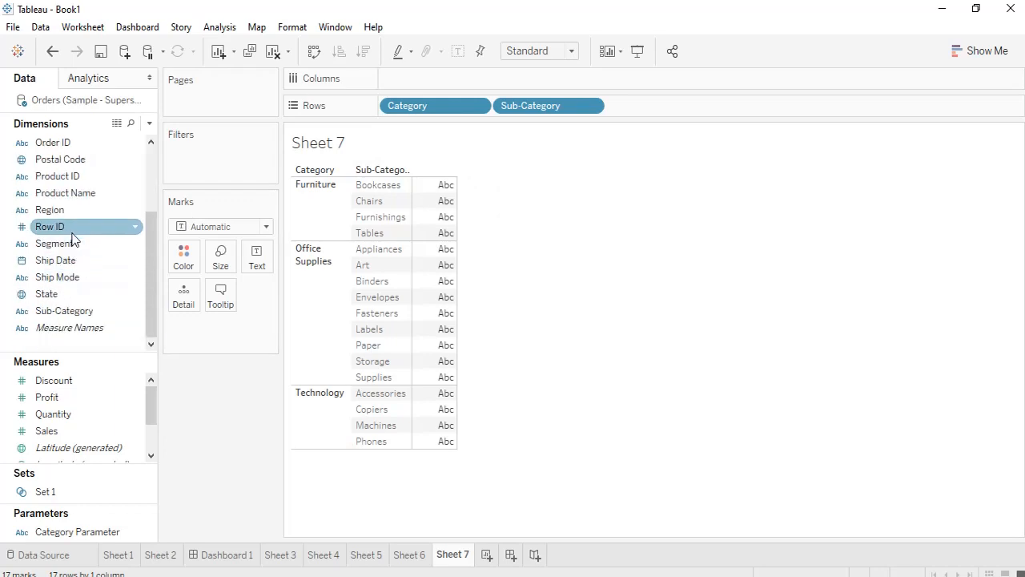
scroll(77, 205, up, 2)
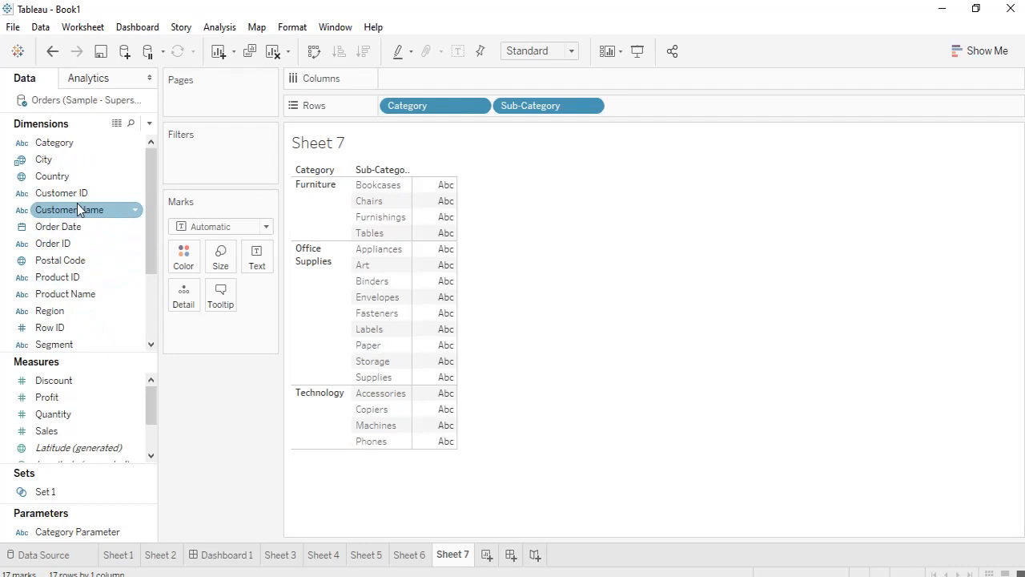
double_click(70, 344)
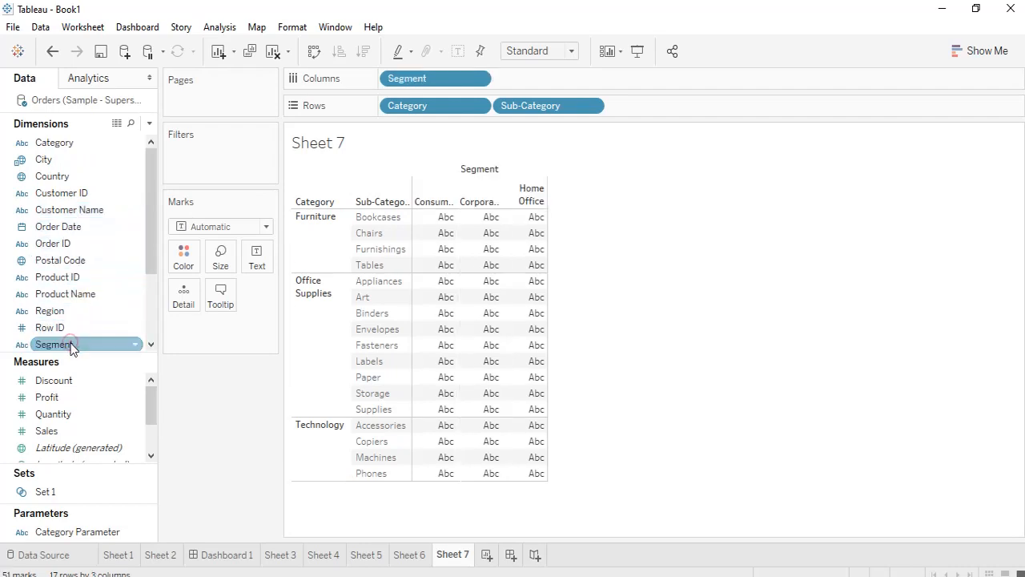
drag(438, 77, 675, 112)
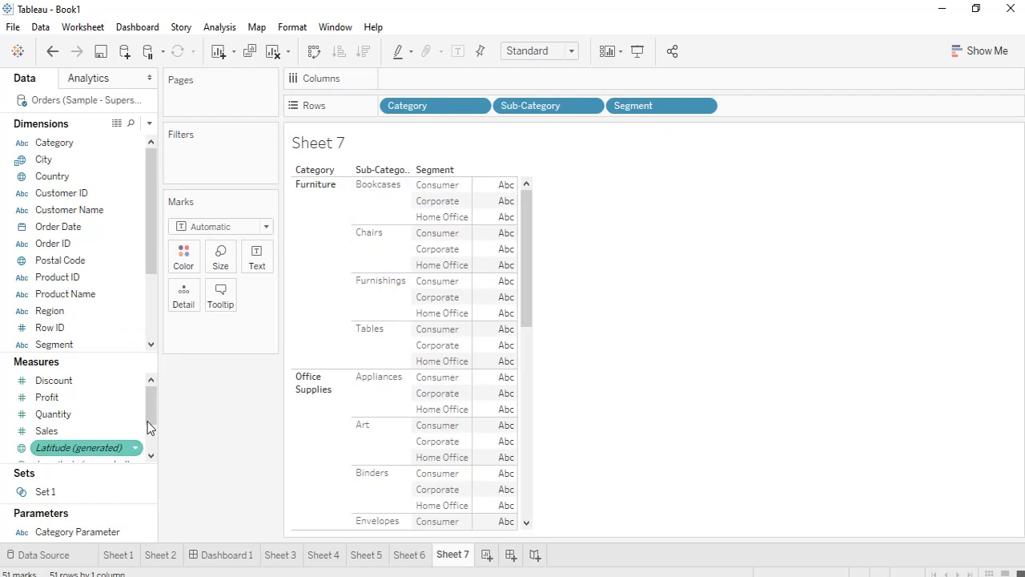
Add Measure Names to the columns so the table breaks out the measure values for each row
scroll(88, 449, down, 3)
scroll(77, 339, down, 3)
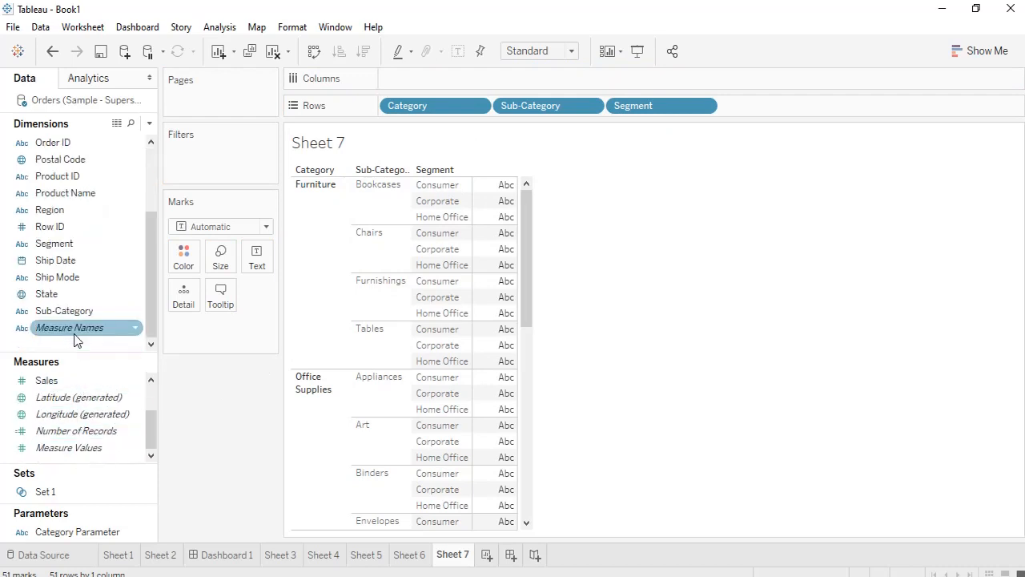
double_click(75, 328)
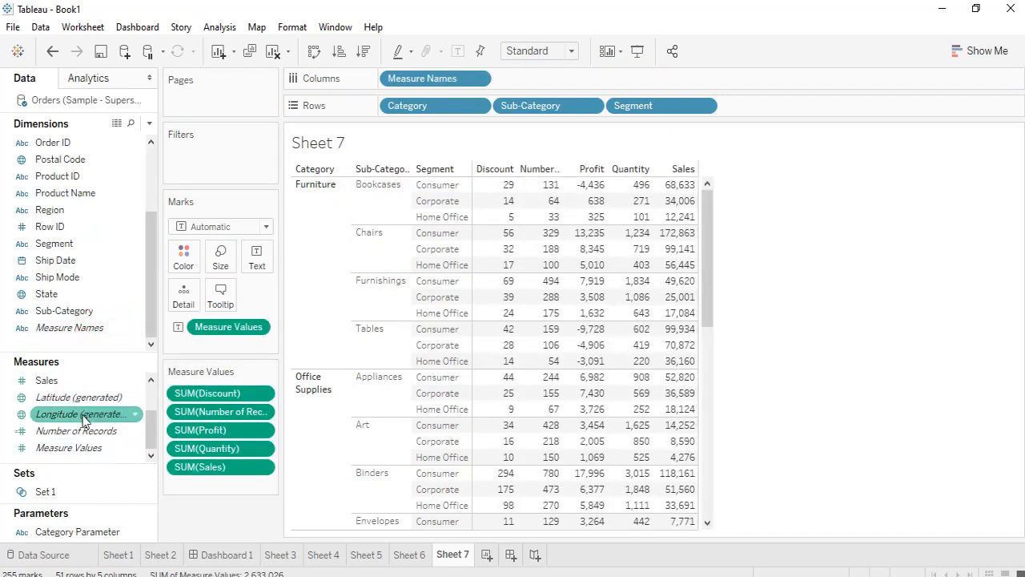
Remove Segment from the table's rows
mouse_move(552, 307)
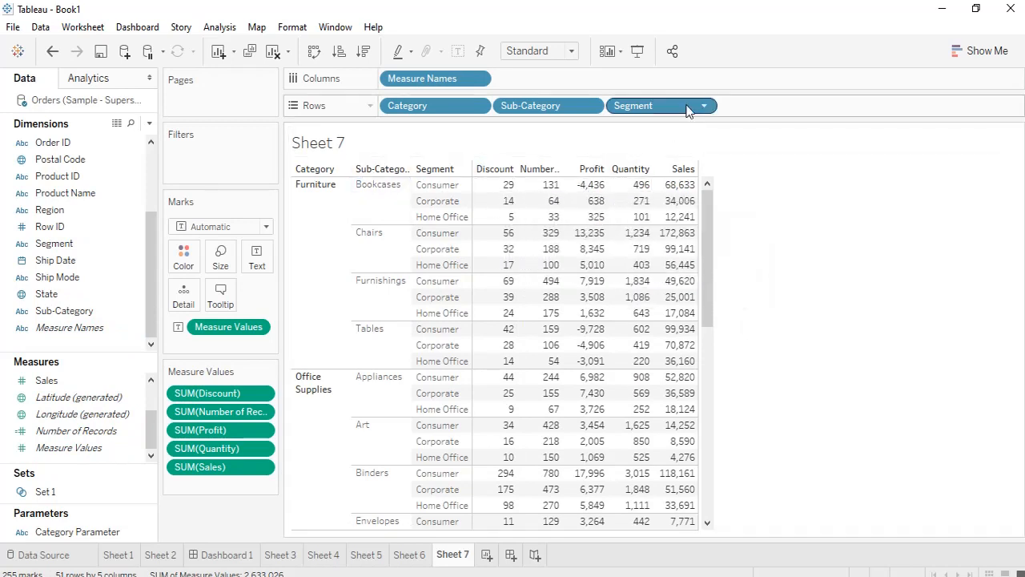
drag(678, 105, 488, 229)
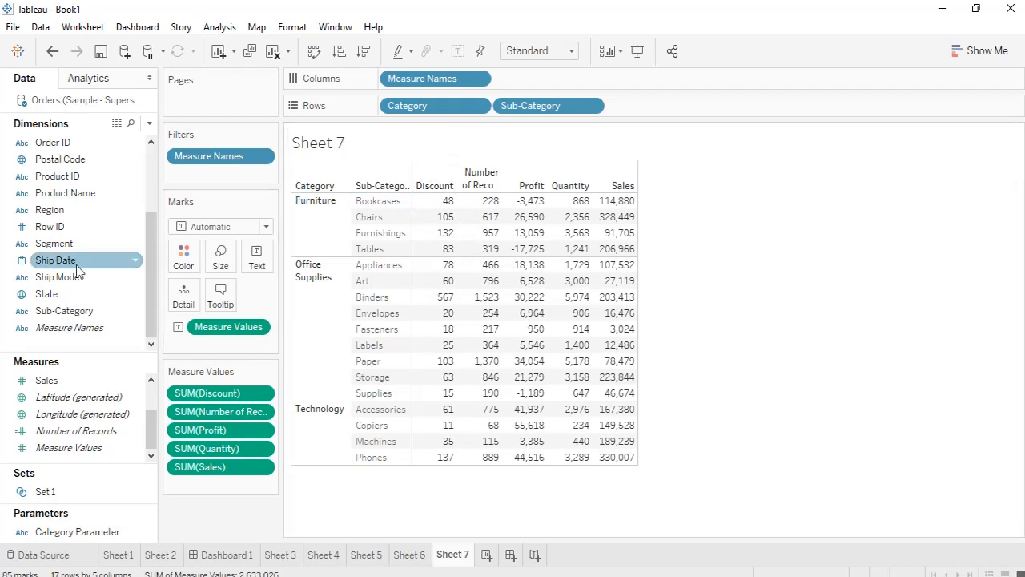
Duplicate the Category dimension in the data source's field list
scroll(112, 265, up, 2)
scroll(114, 240, down, 1)
scroll(114, 195, up, 1)
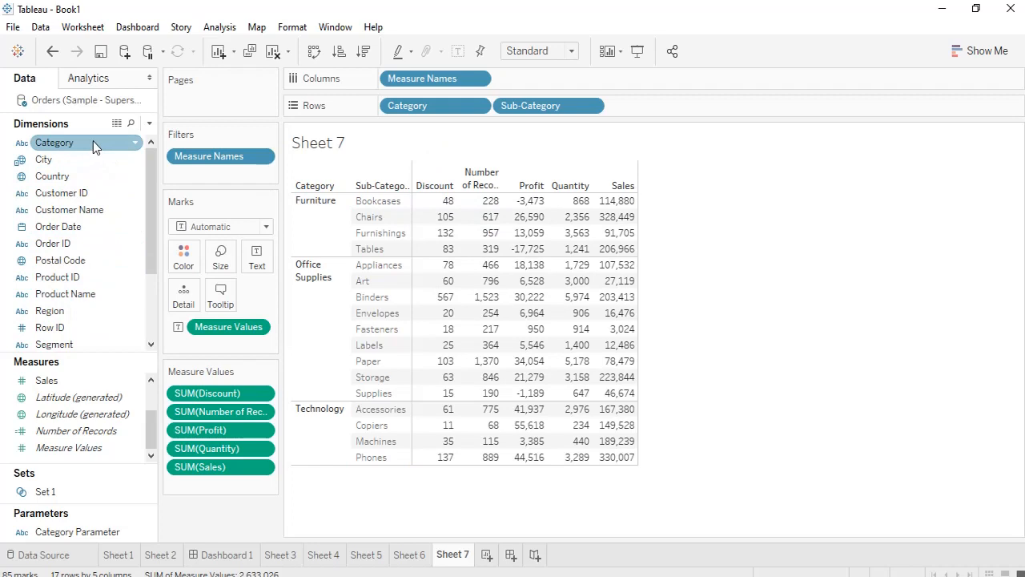
drag(94, 141, 321, 196)
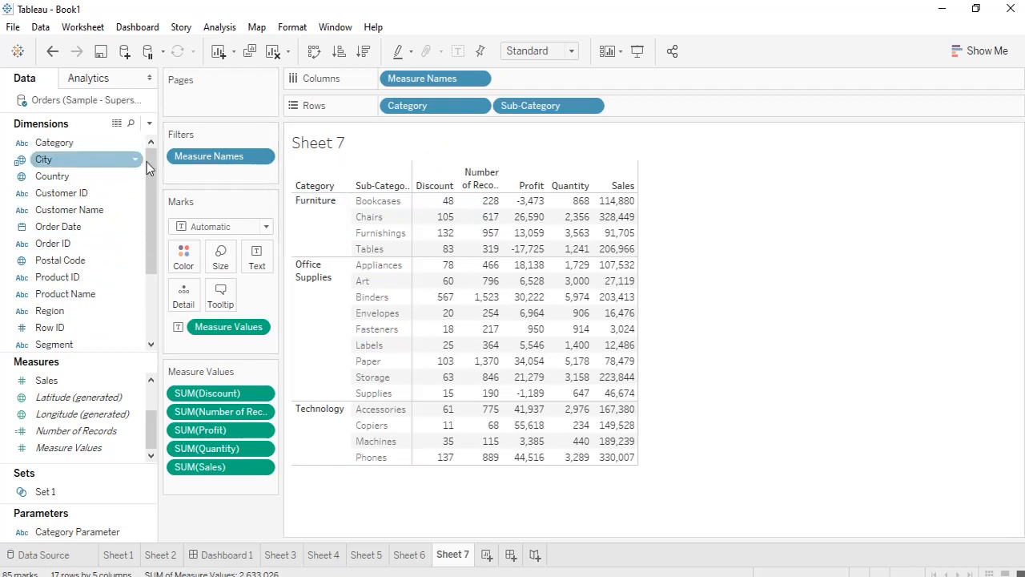
right_click(88, 151)
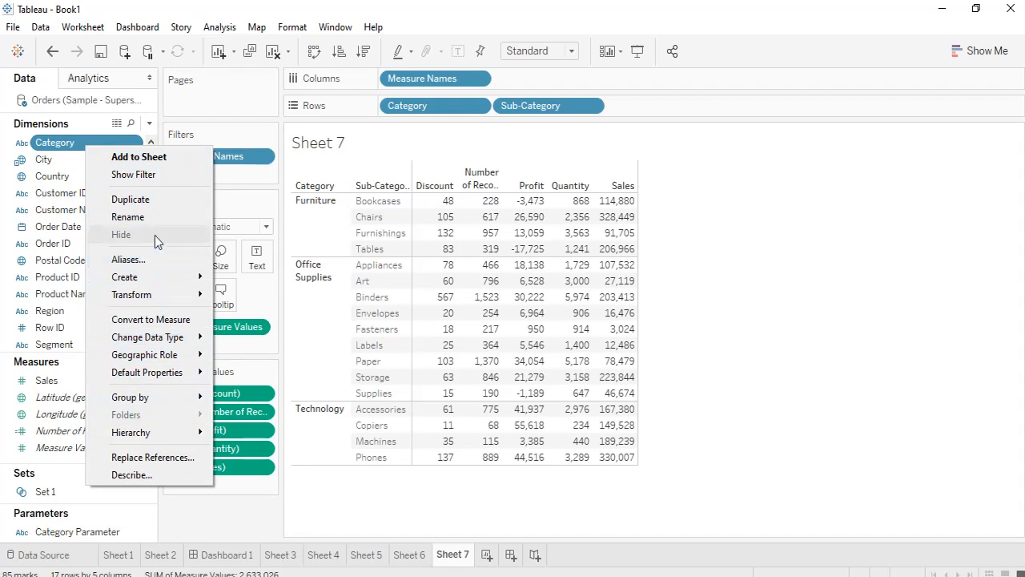
click(170, 197)
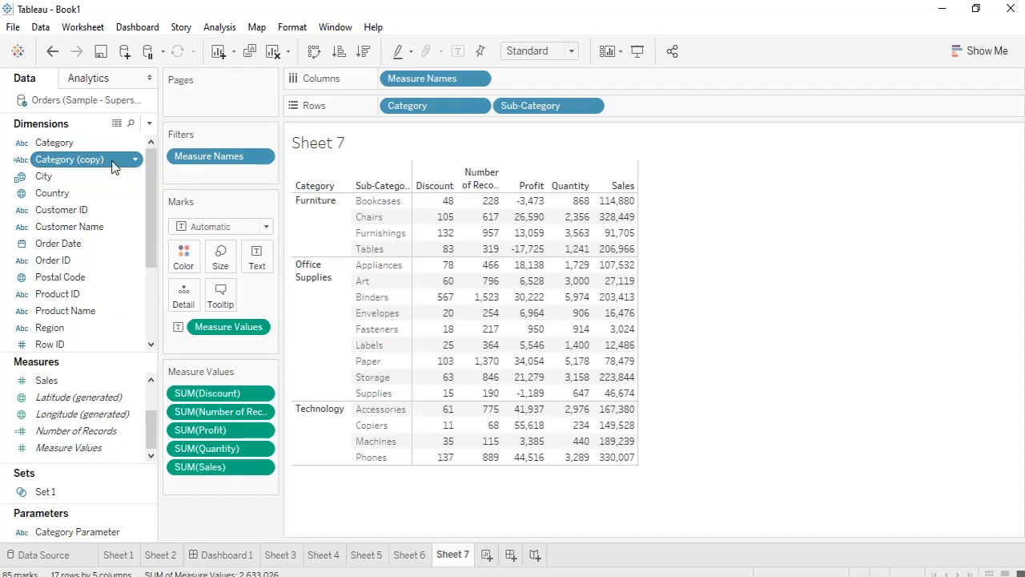
Examine the calculation behind the duplicated Category field and its column in the underlying Orders data
right_click(113, 160)
click(177, 253)
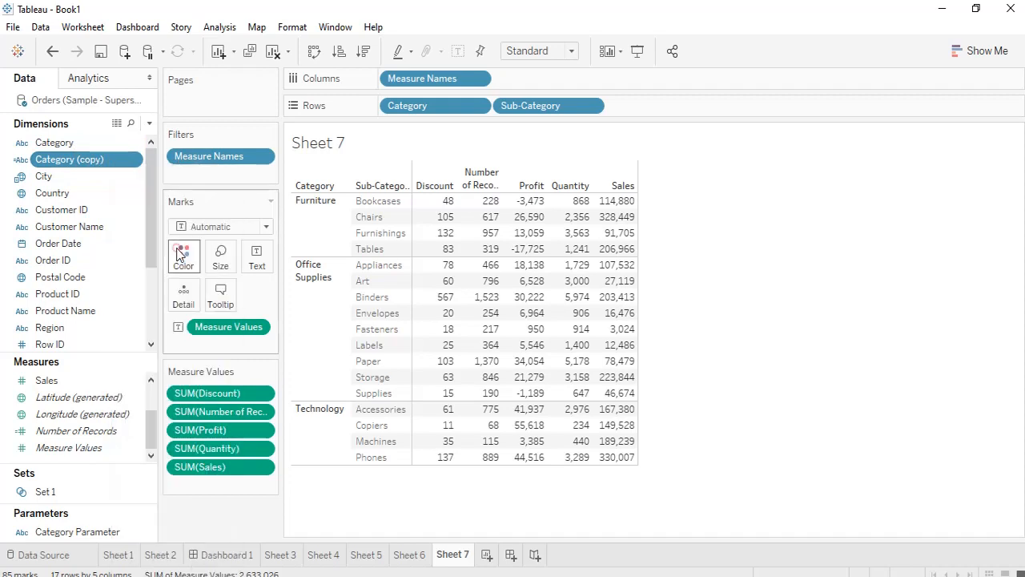
double_click(262, 288)
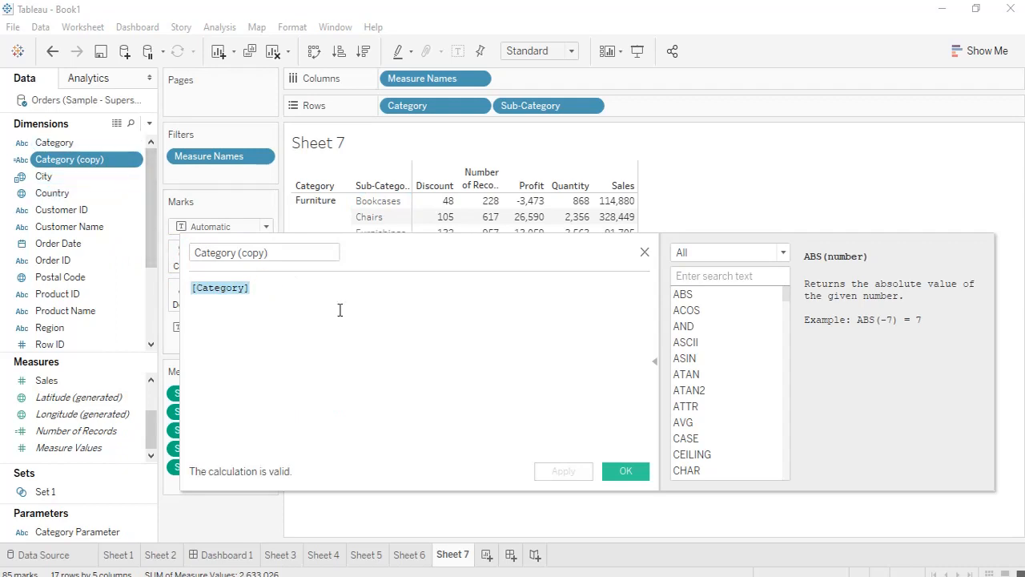
click(643, 255)
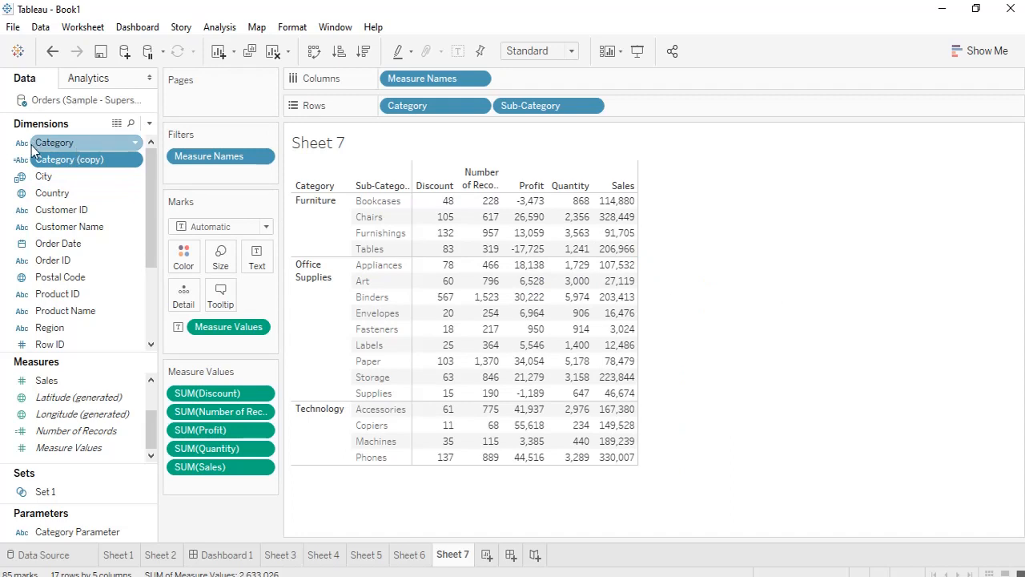
click(117, 125)
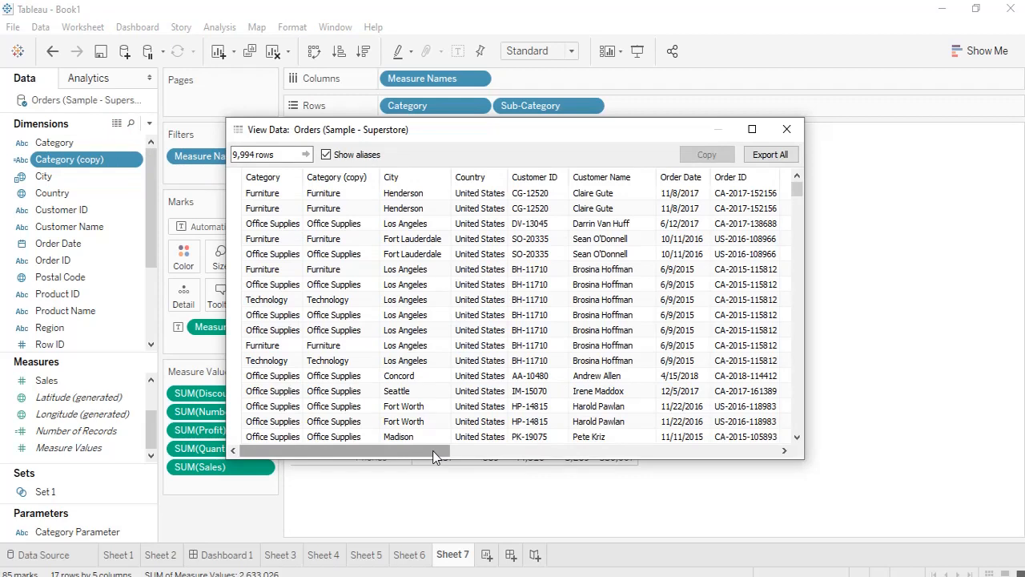
click(355, 178)
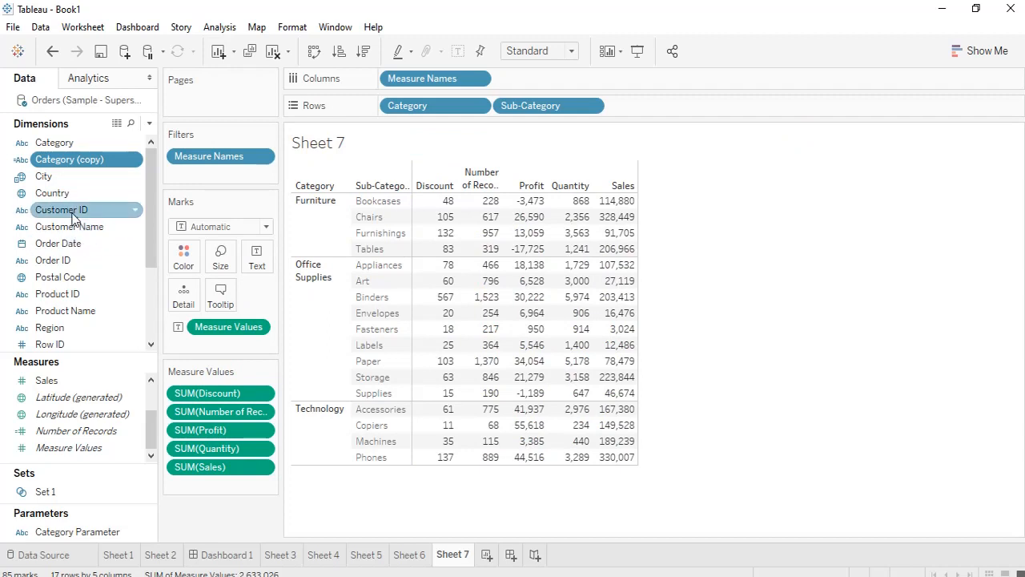
Add a new blank worksheet after Sheet 7 and return to Sheet 7
click(486, 554)
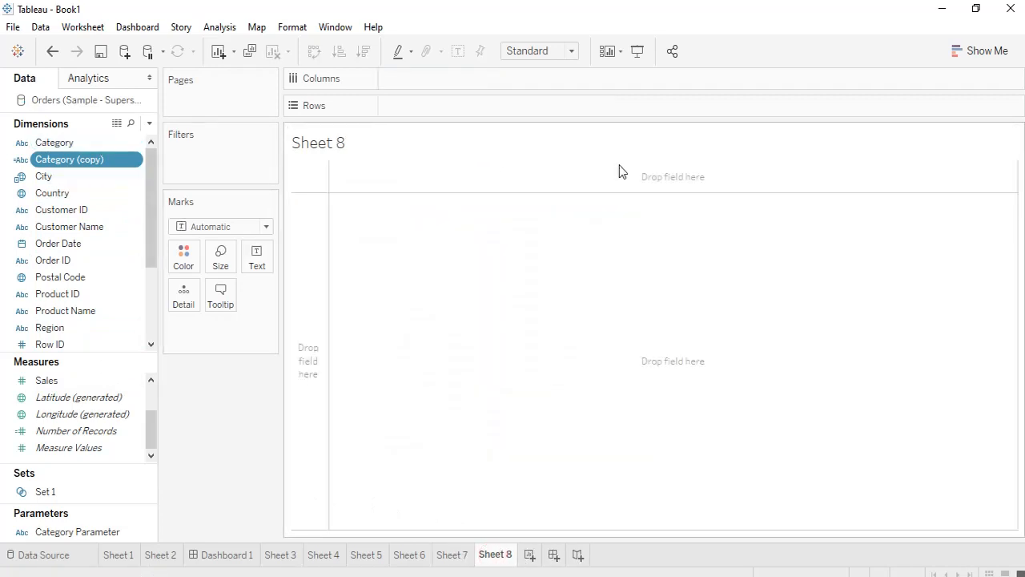
right_click(441, 556)
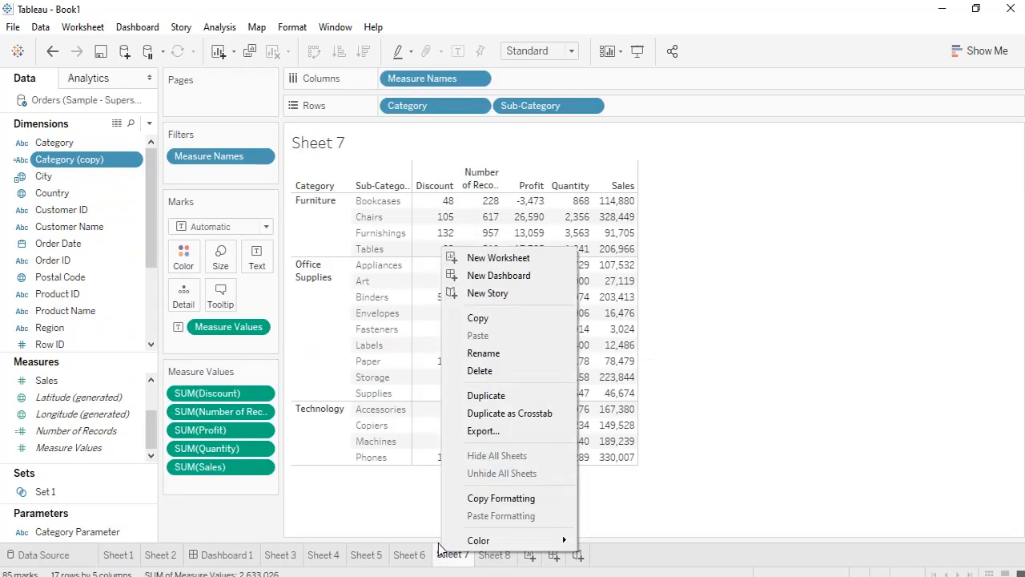
click(713, 215)
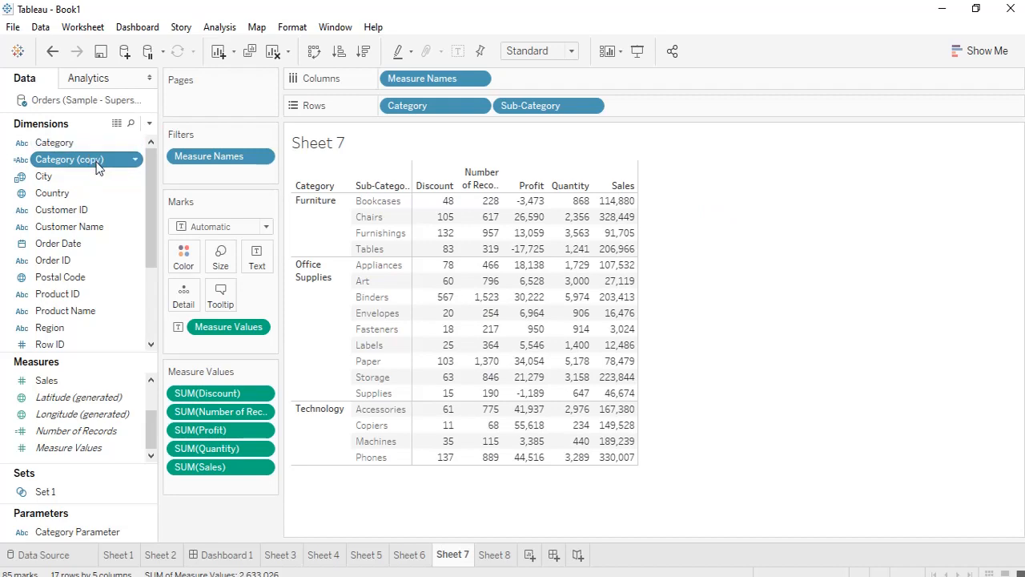
Rename the duplicated Category dimension as "Category for hier"
right_click(120, 159)
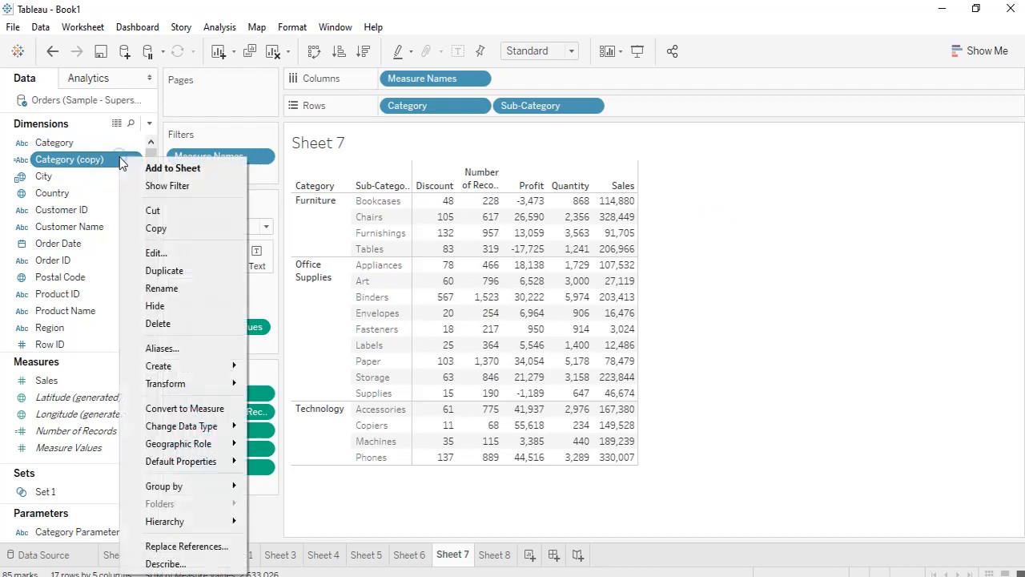
click(182, 288)
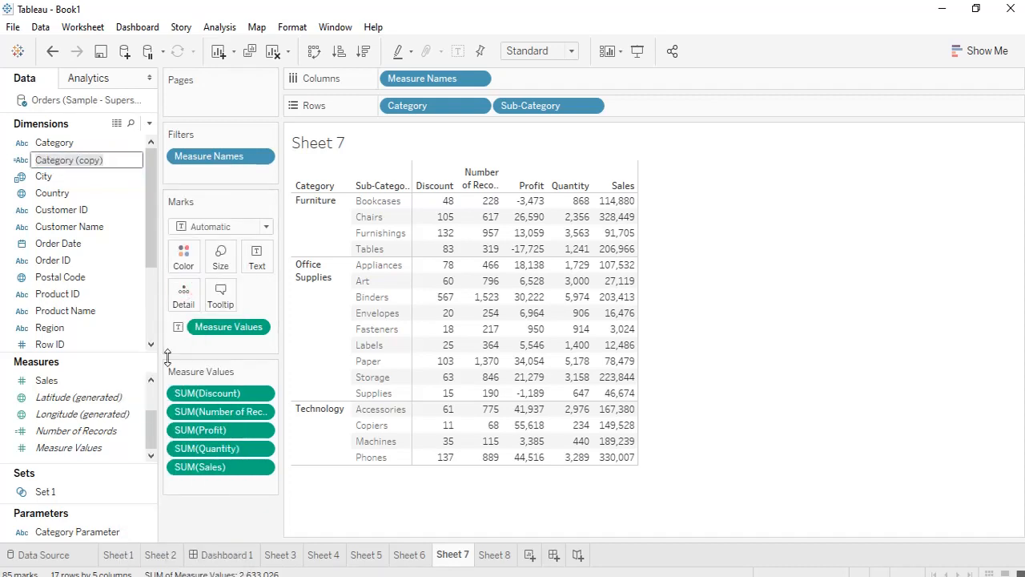
key(End)
key(BackSpace)
key(BackSpace)
key(BackSpace)
text(for)
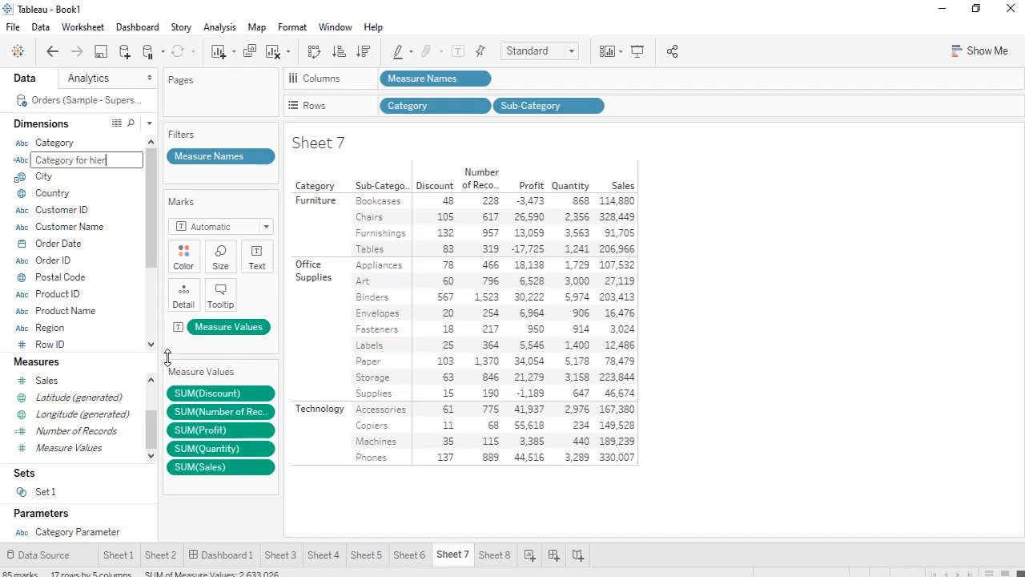
click(823, 426)
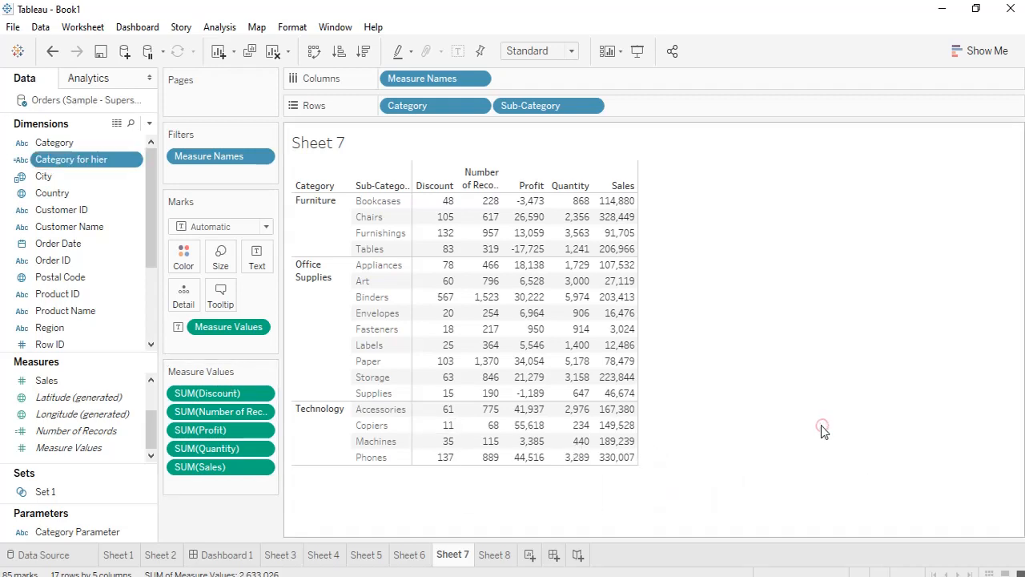
Create a hierarchy named "hierarchy 1" from the Category for hier dimension
right_click(87, 166)
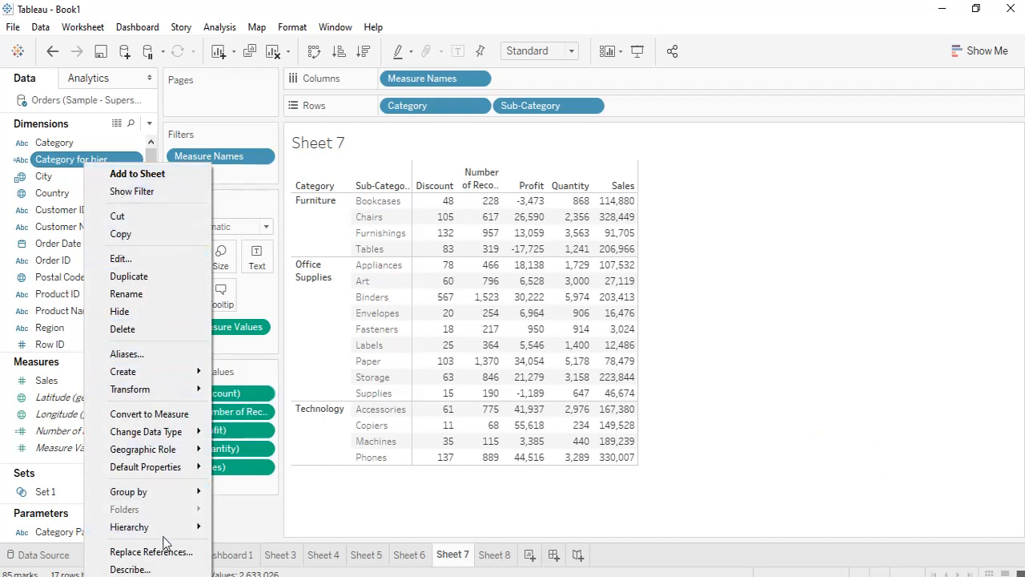
mouse_move(181, 528)
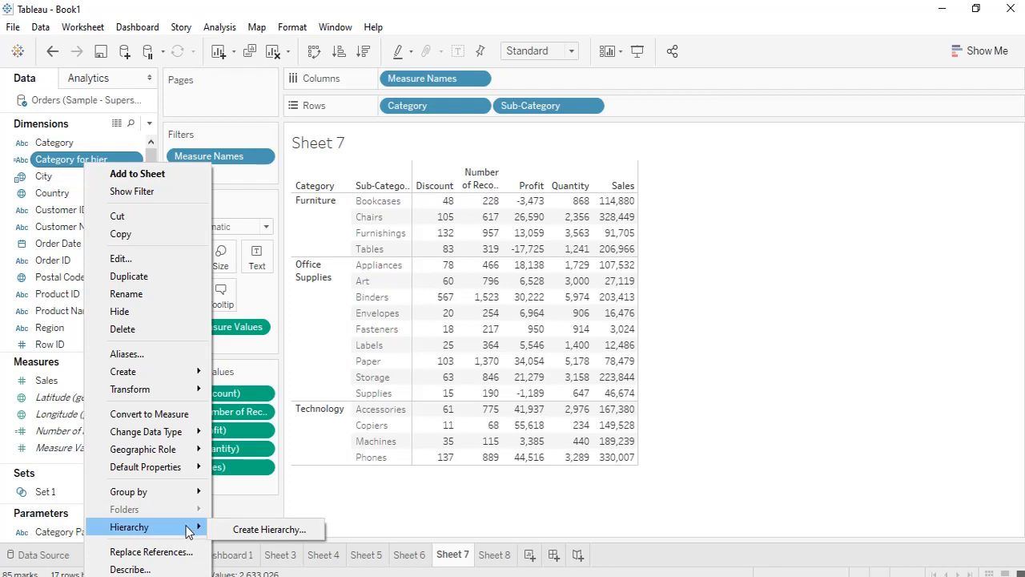
click(256, 530)
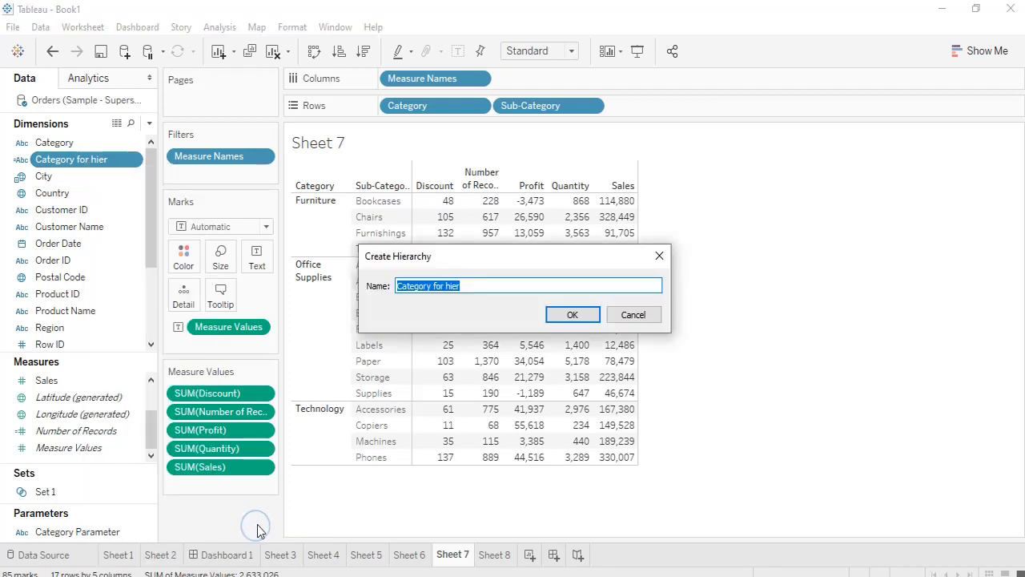
click(476, 288)
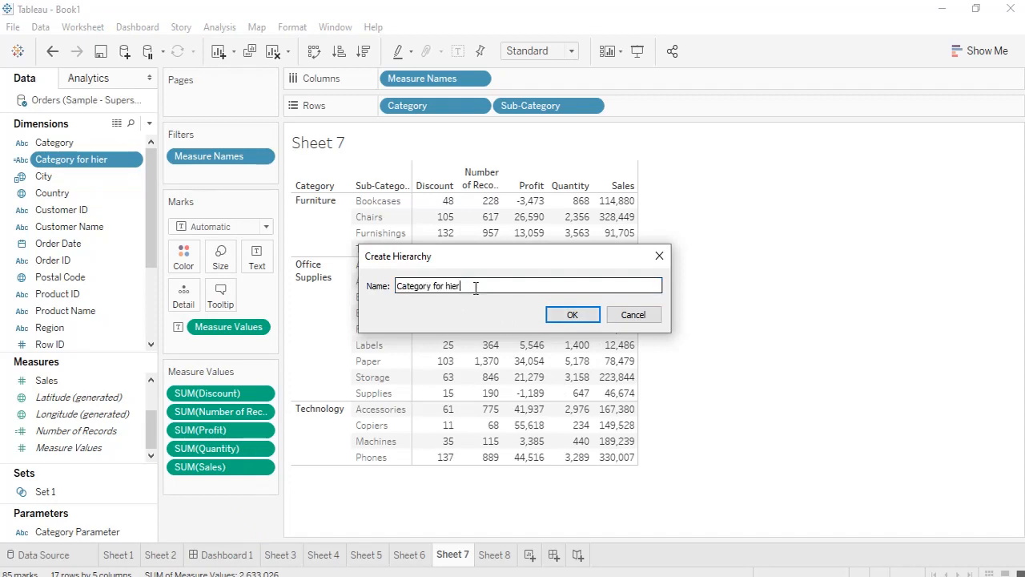
key(BackSpace)
key(BackSpace)
key(BackSpace)
key(BackSpace)
key(BackSpace)
key(BackSpace)
key(BackSpace)
key(BackSpace)
key(BackSpace)
key(BackSpace)
key(BackSpace)
key(BackSpace)
key(BackSpace)
key(BackSpace)
key(BackSpace)
key(BackSpace)
key(BackSpace)
text(he)
click(572, 316)
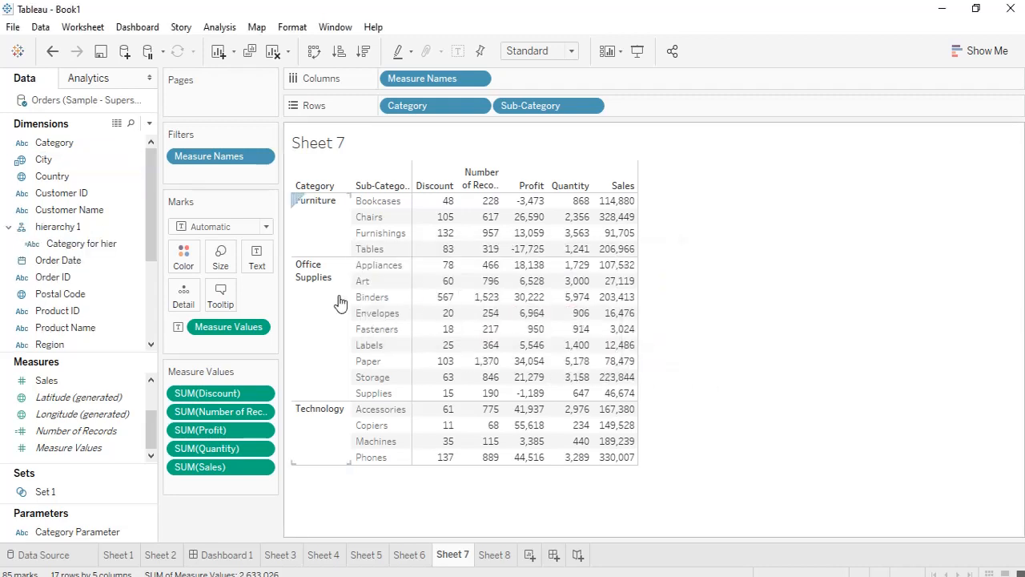
Duplicate the Sub-Category dimension in the data source's field list
click(60, 248)
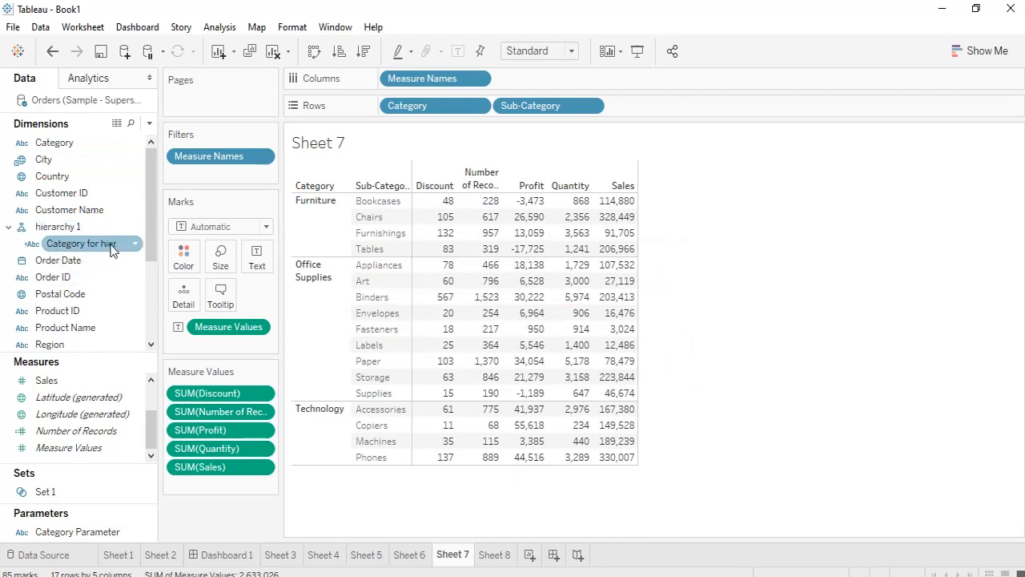
click(64, 230)
click(97, 248)
scroll(97, 253, down, 3)
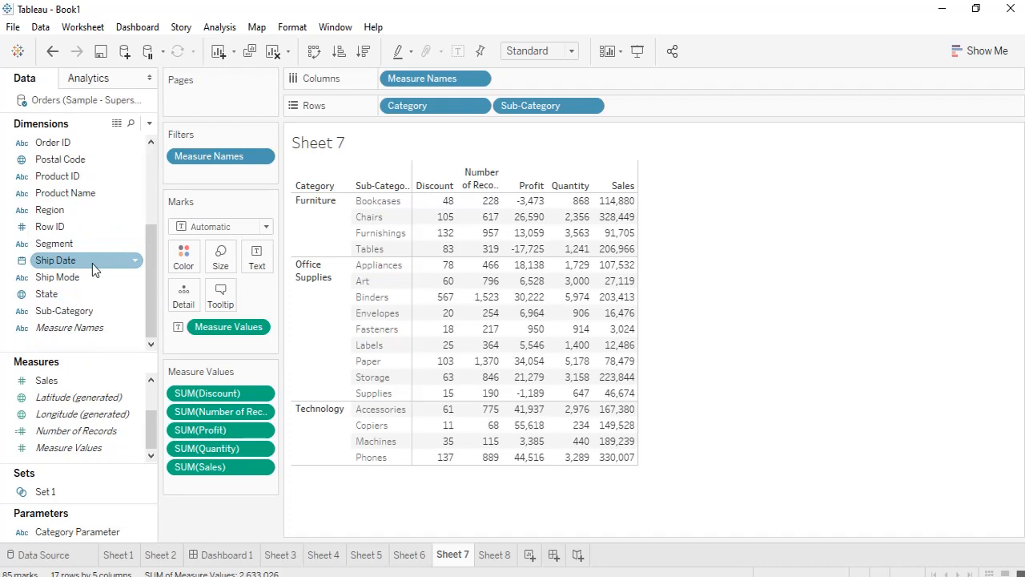
right_click(97, 314)
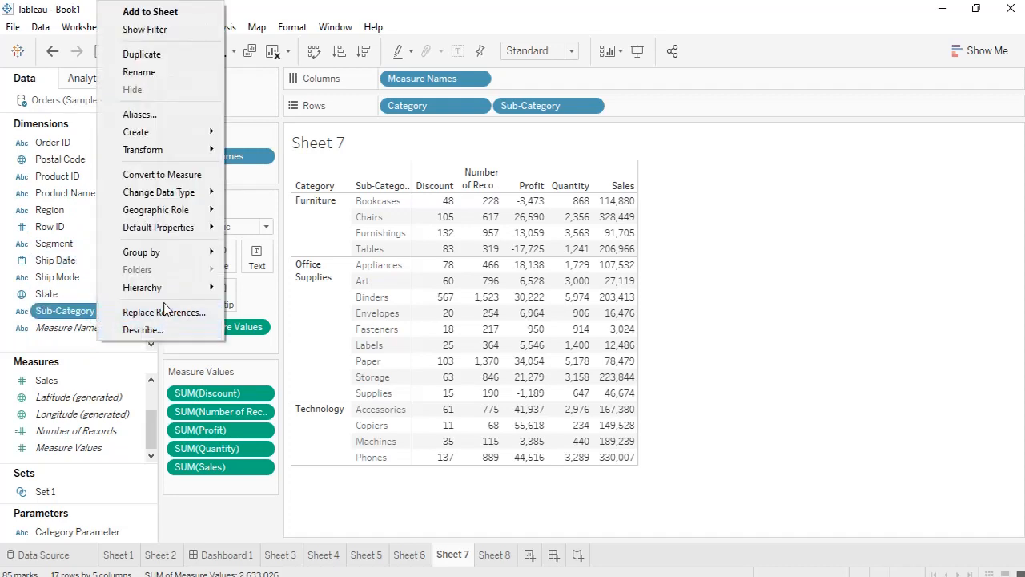
mouse_move(174, 288)
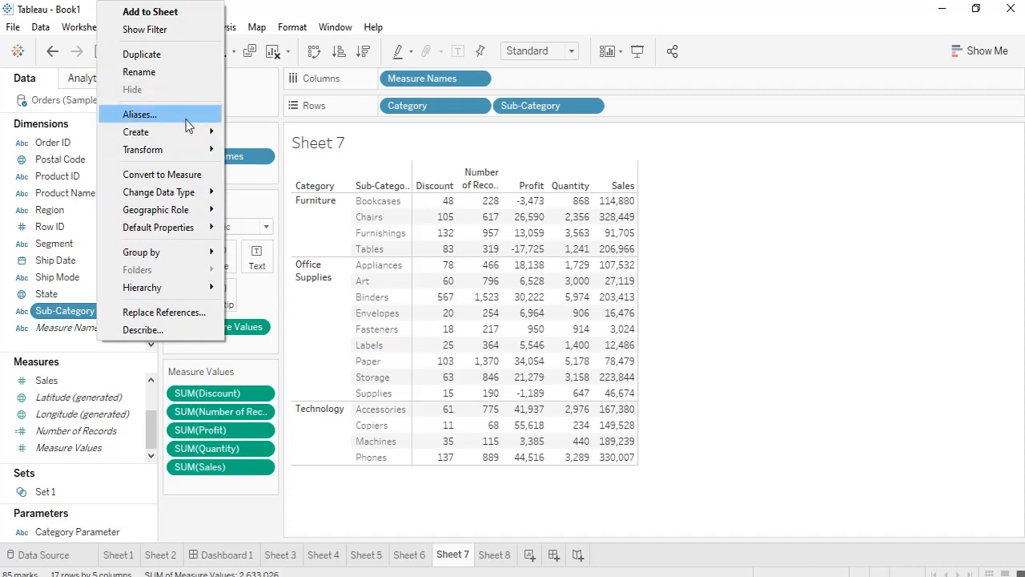
click(160, 55)
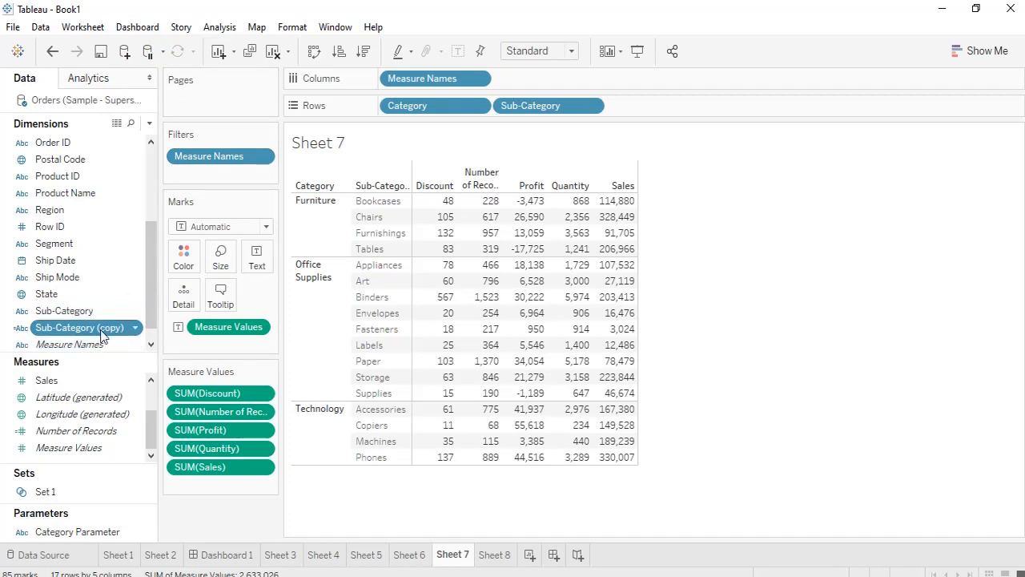
Add the duplicated Sub-Category dimension to hierarchy 1 beneath Category for hier
right_click(101, 334)
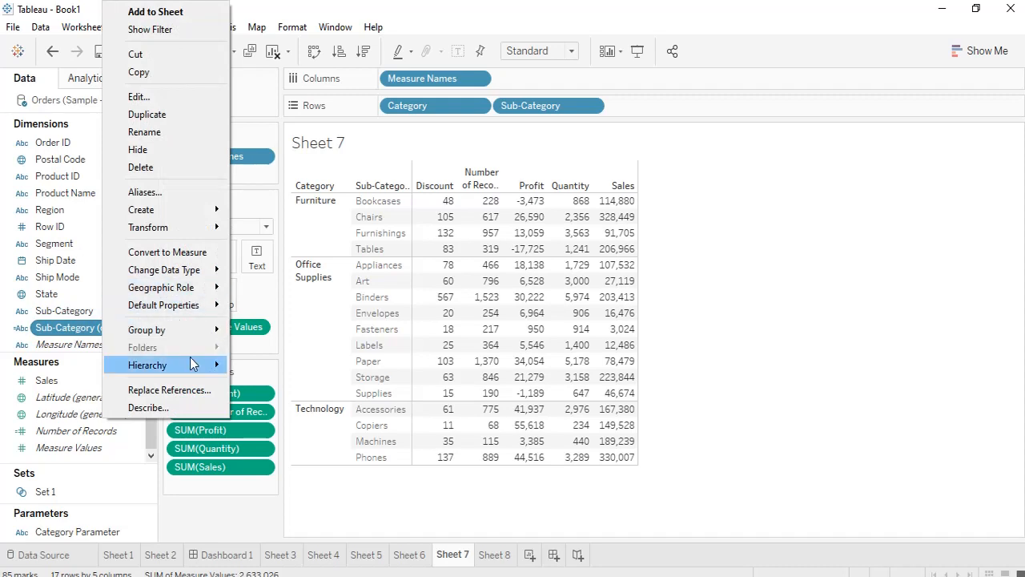
mouse_move(197, 374)
mouse_move(241, 373)
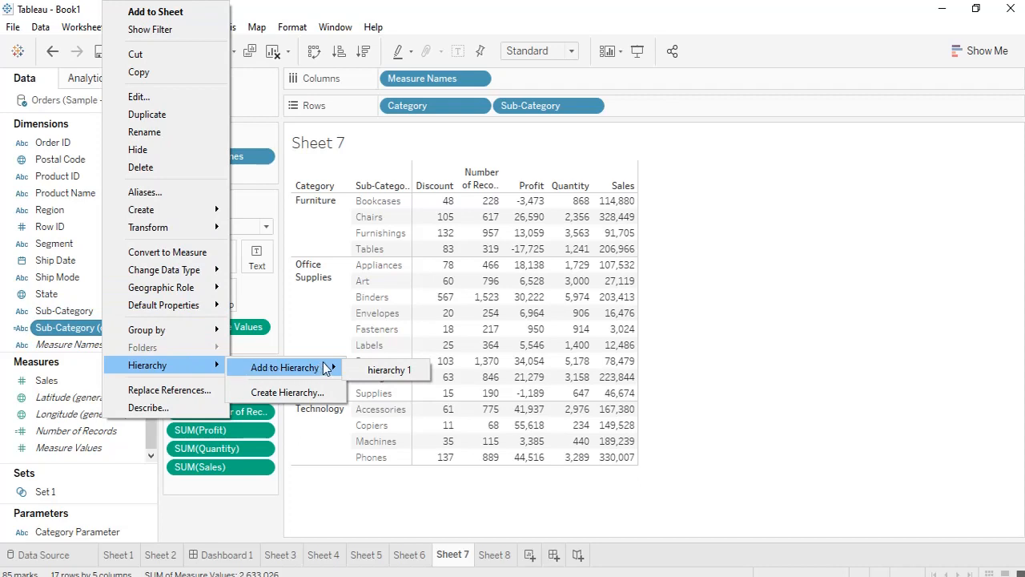
click(385, 370)
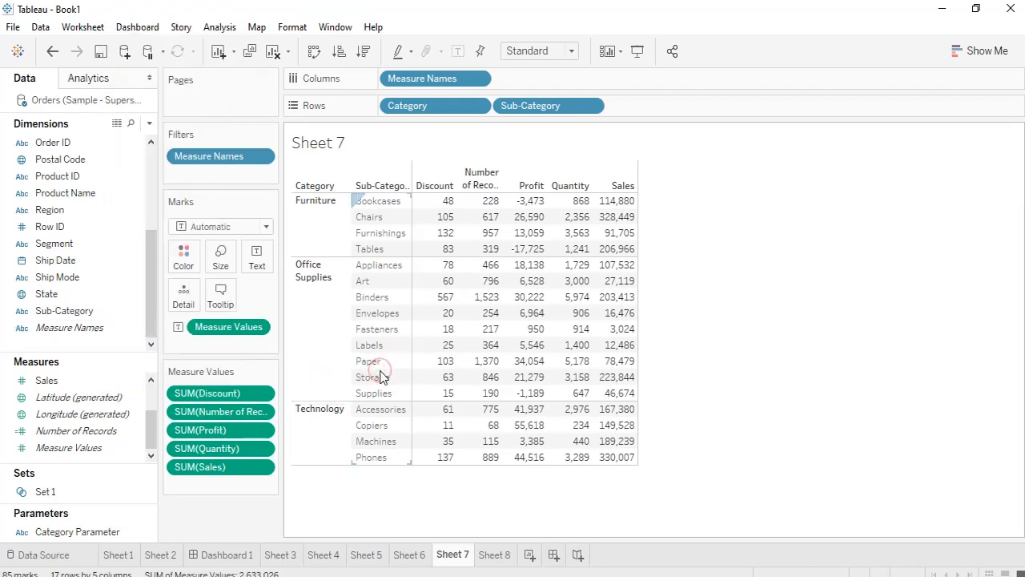
scroll(90, 281, up, 3)
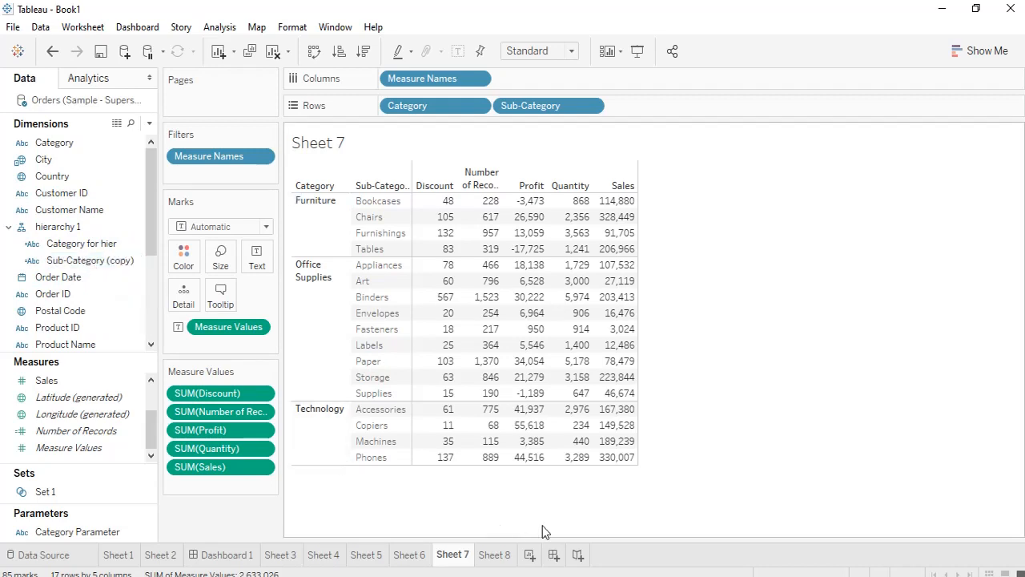
On Sheet 8, build a table with Category for hier as rows and Measure Names as columns
click(505, 558)
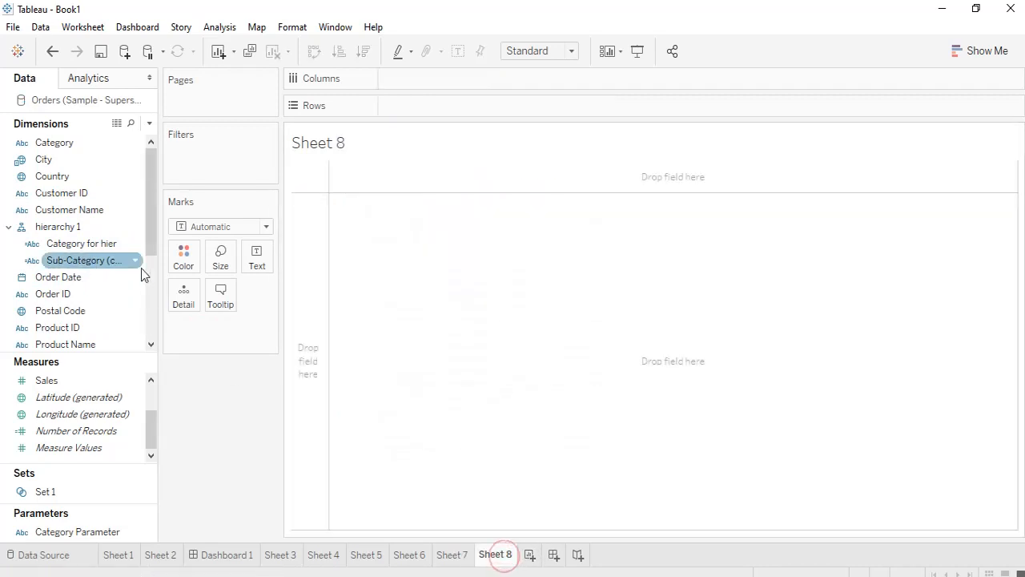
mouse_move(78, 246)
mouse_down()
mouse_move(435, 127)
mouse_move(454, 109)
mouse_up()
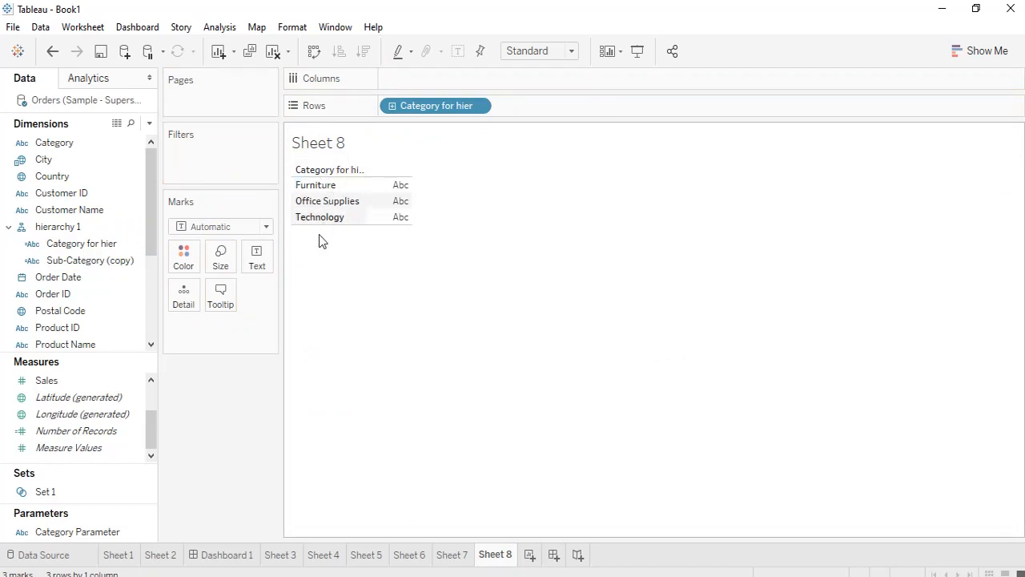
click(61, 384)
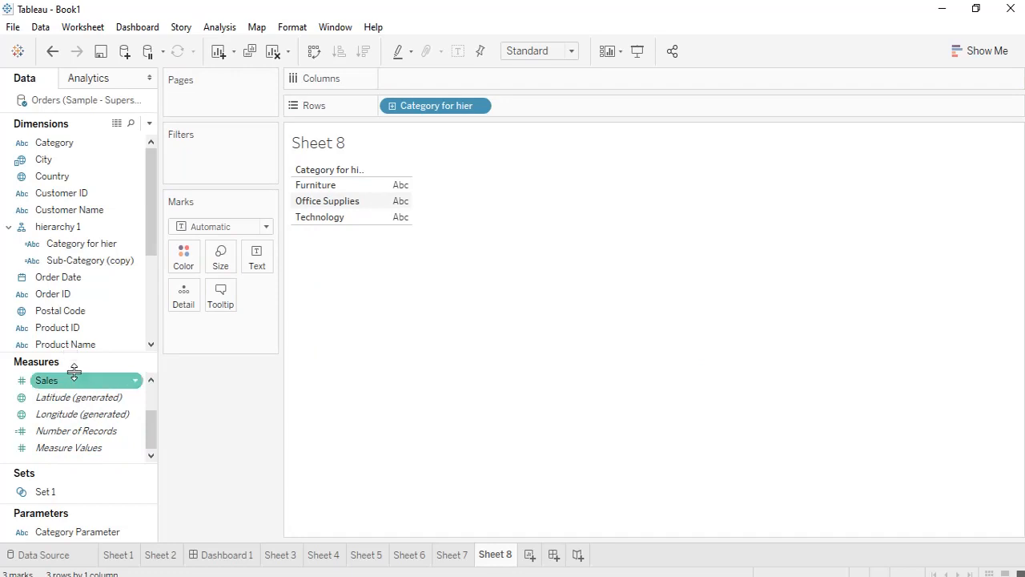
scroll(88, 305, down, 3)
click(101, 293)
drag(101, 328, 629, 319)
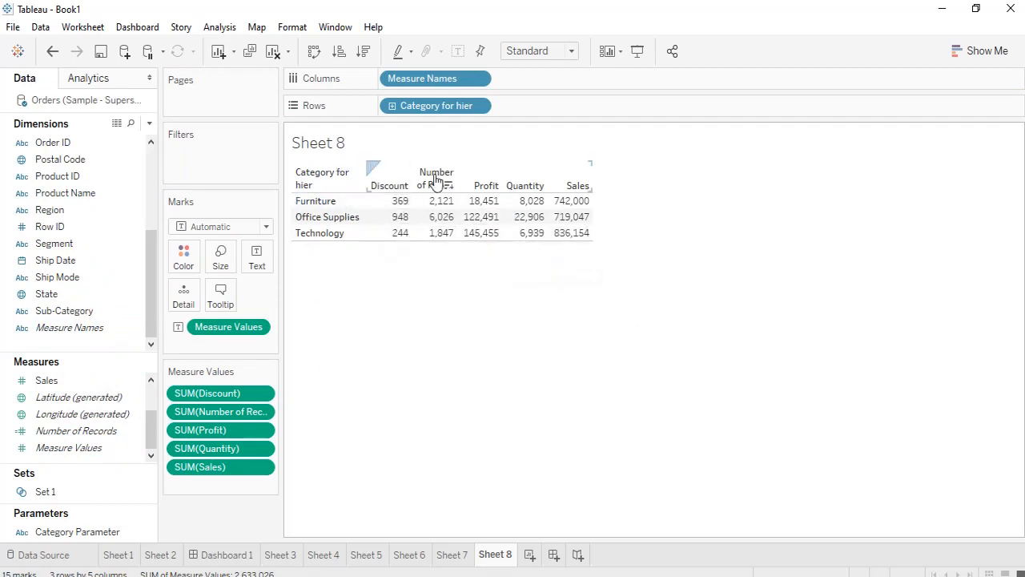
Remove the Number of Records and Discount measures from the Sheet 8 table
drag(220, 412, 53, 360)
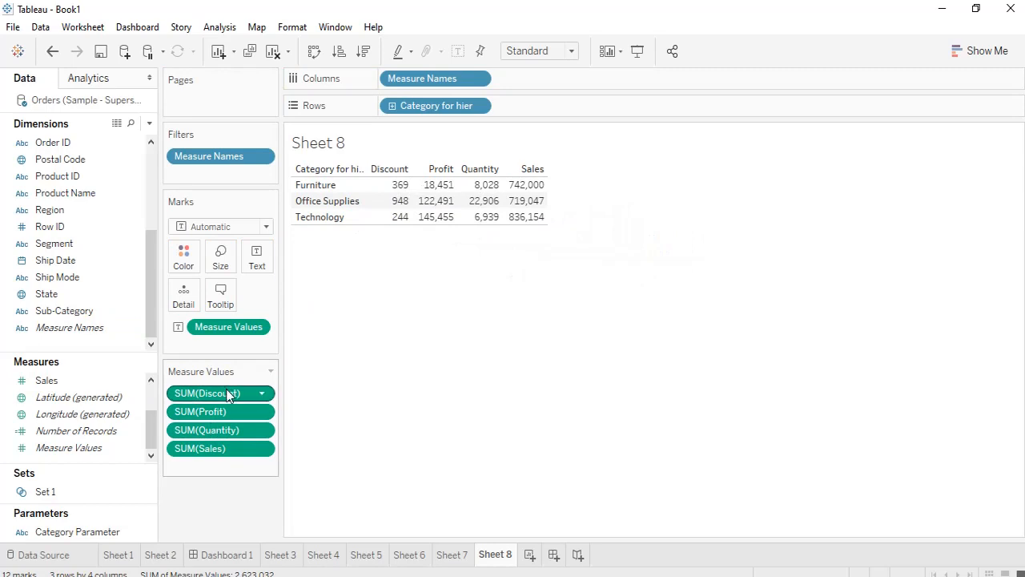
drag(226, 393, 314, 268)
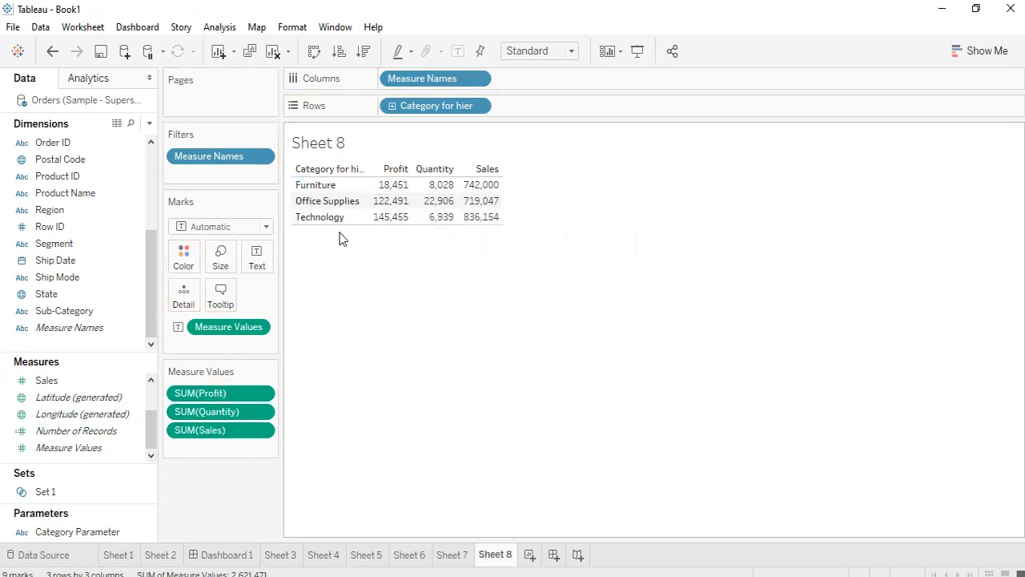
Drill down the Category for hier rows on Sheet 8 to the Sub-Category (copy) level
scroll(76, 208, up, 3)
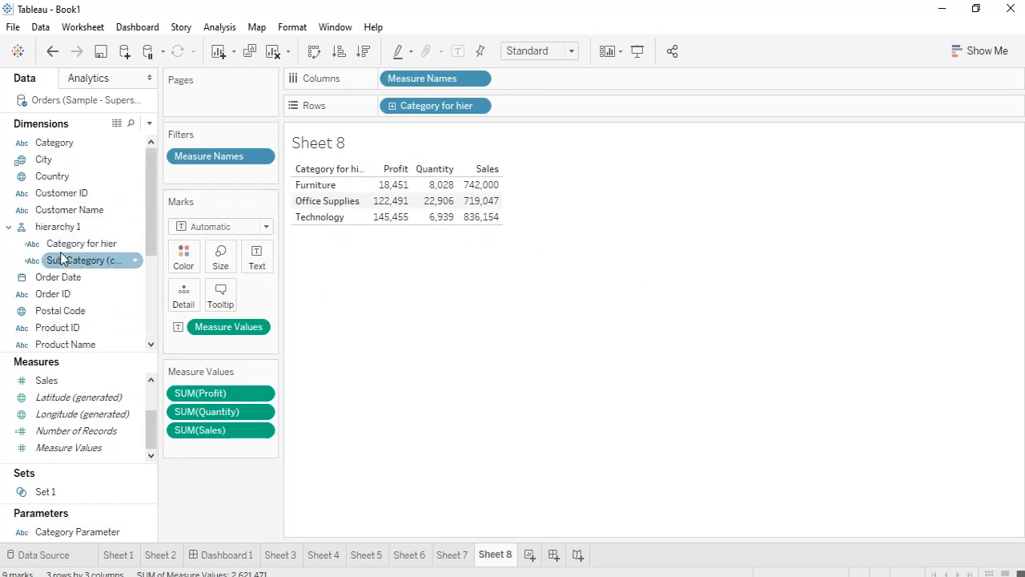
drag(93, 260, 340, 174)
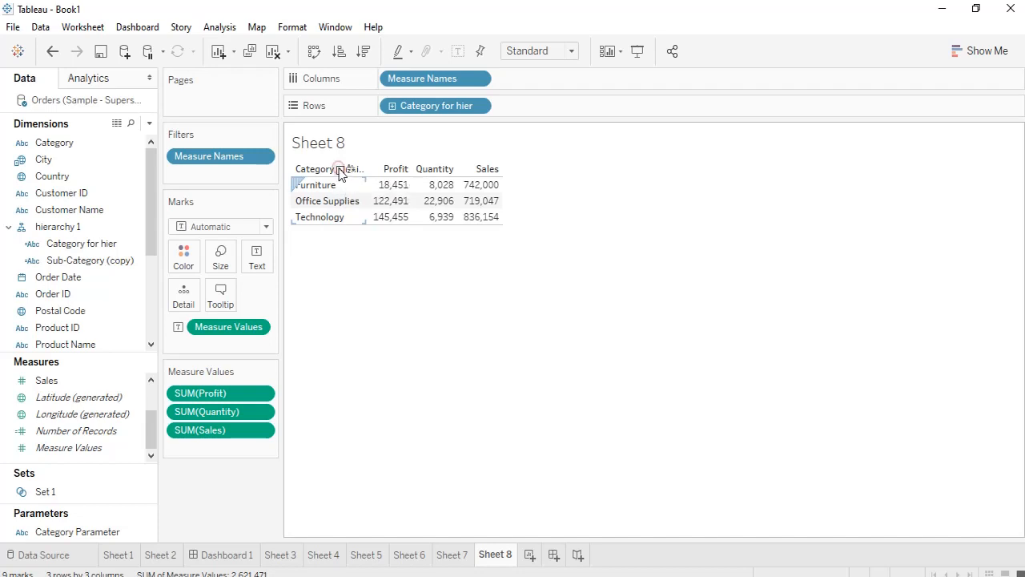
click(339, 170)
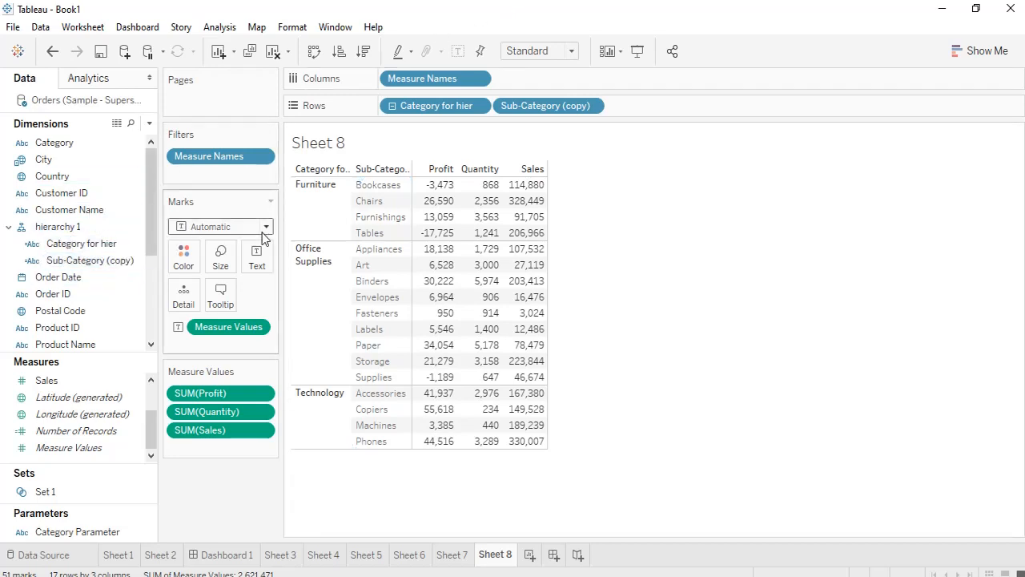
Try moving Sub-Category (copy) above Category for hier in hierarchy 1, undo the move, and collapse the rows to category level
drag(93, 263, 99, 240)
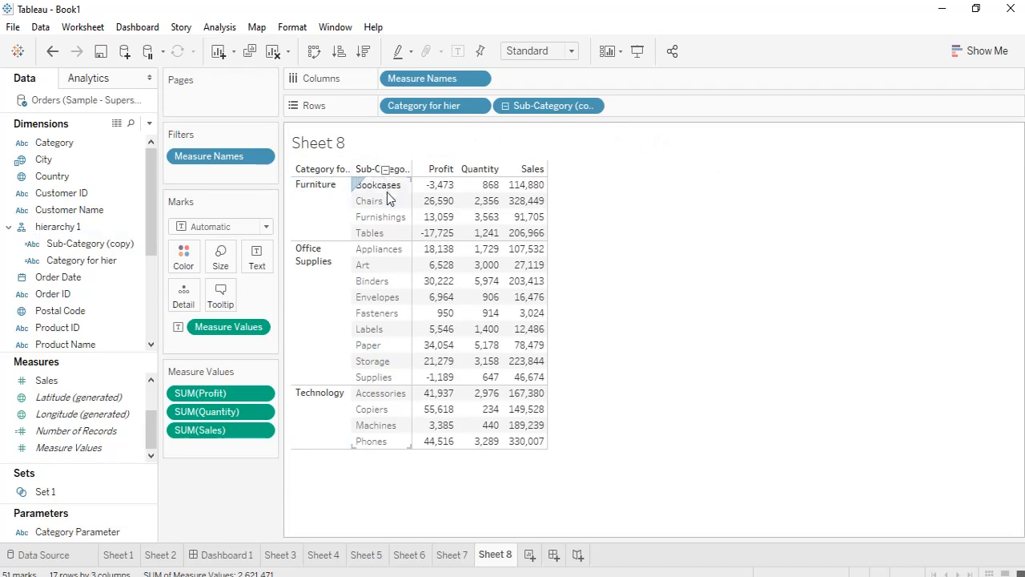
key(ctrl+z)
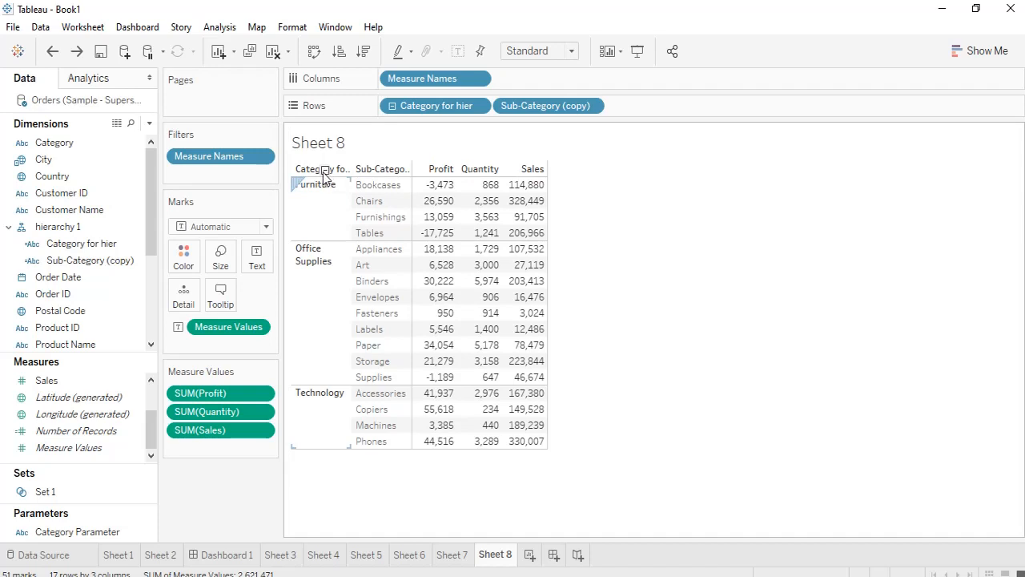
click(324, 170)
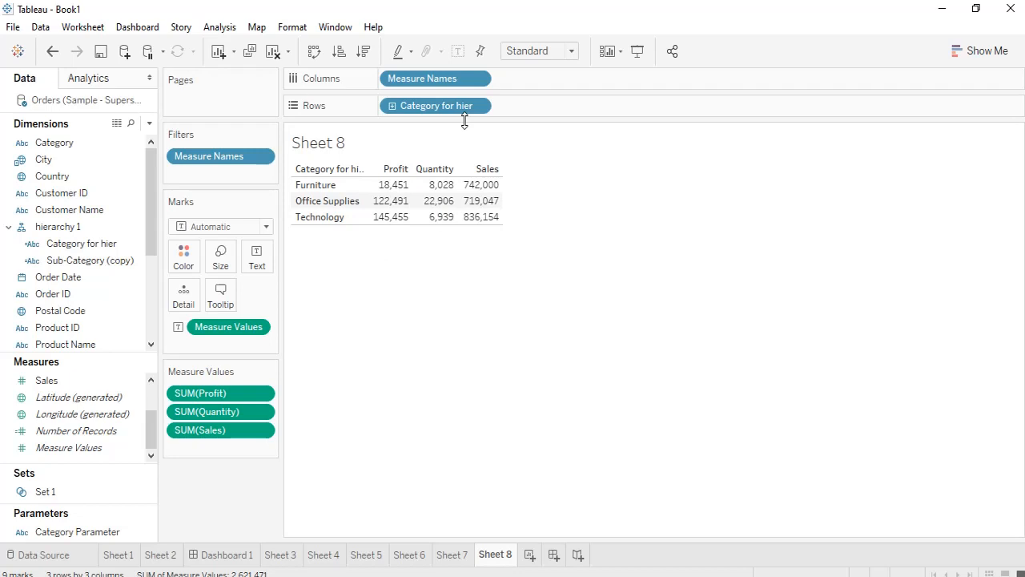
Remove Category for hier from Rows and reorder hierarchy 1 so Sub-Category (copy) comes above Category for hier
drag(449, 112, 88, 242)
click(81, 263)
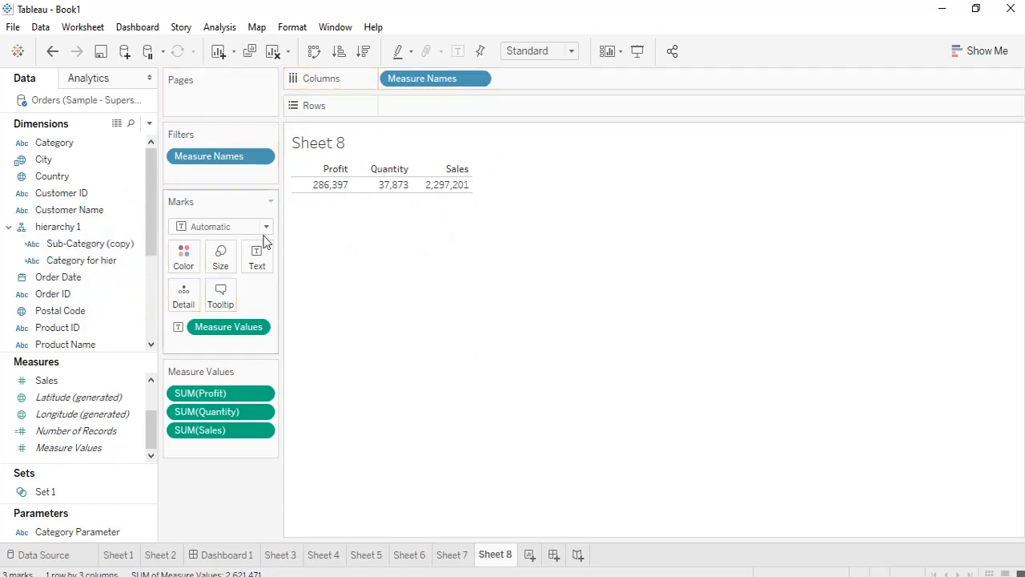
Add Sub-Category (copy) to Rows and expand it to the Category for hier level
drag(85, 248, 424, 105)
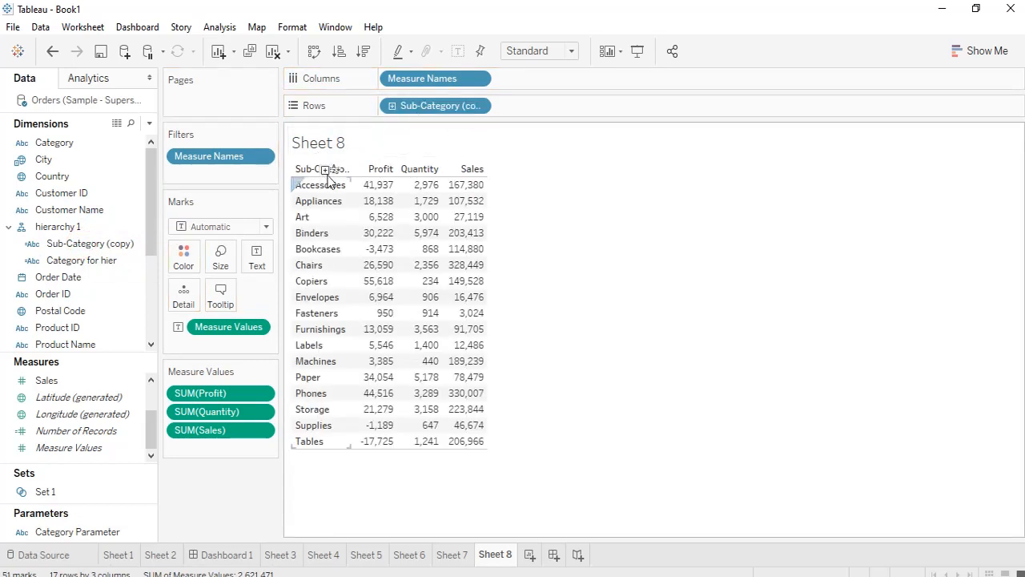
click(84, 261)
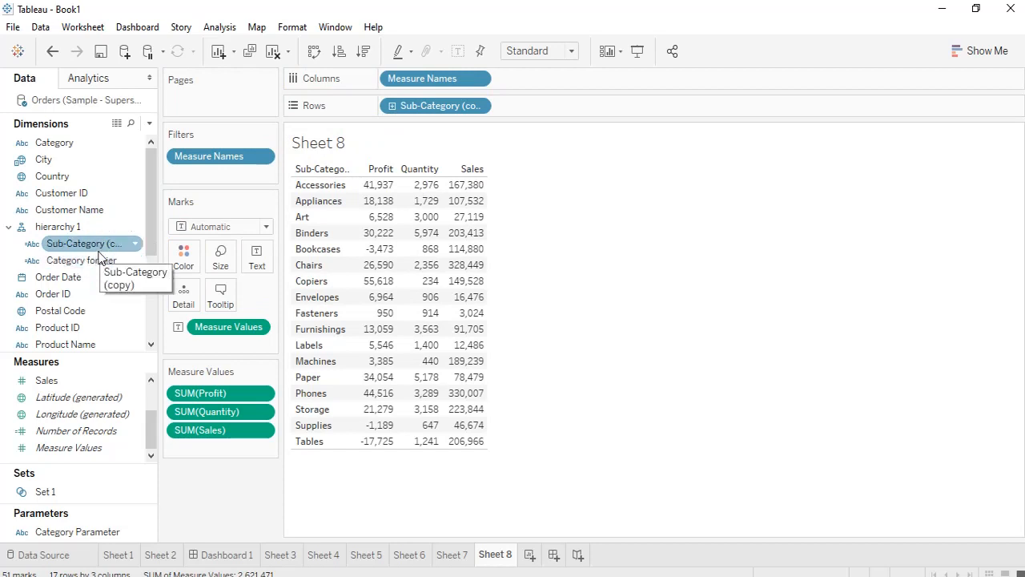
click(322, 169)
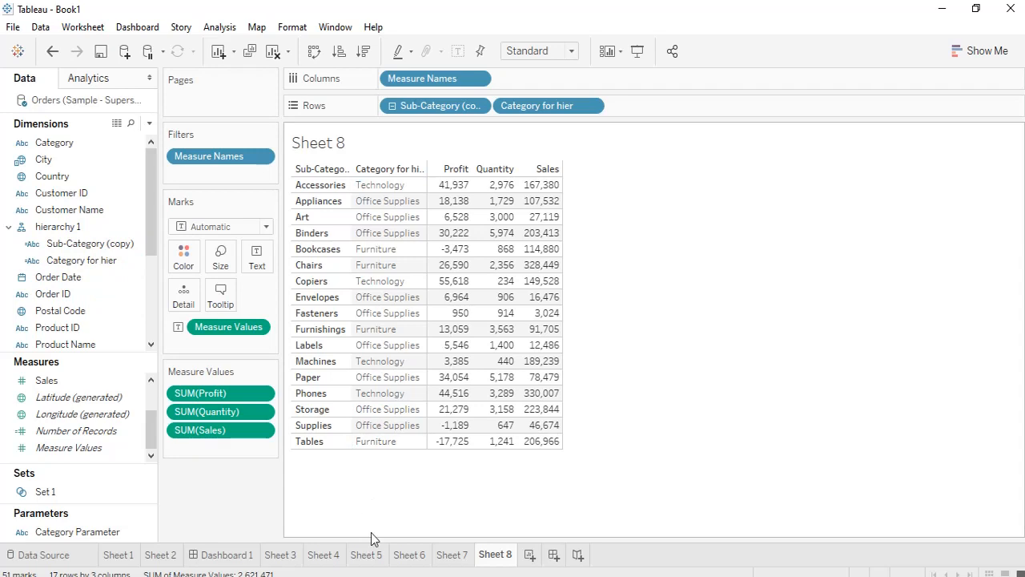
Clear Sheet 7 by removing Category, Sub-Category, Measure Names and Measure Values from its Rows, Columns, Filters and Marks
click(454, 554)
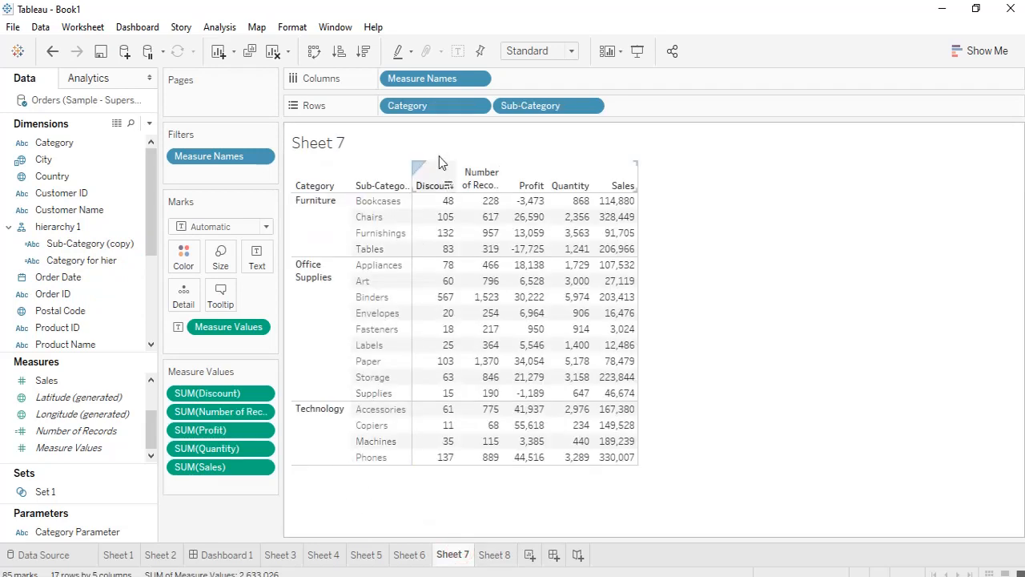
drag(437, 108, 449, 144)
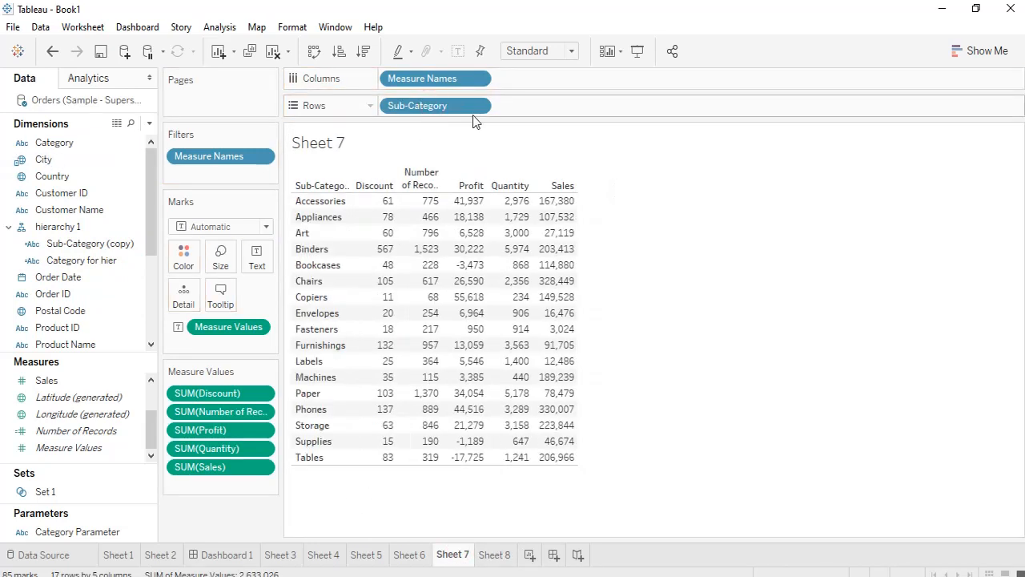
drag(459, 102, 323, 63)
drag(385, 77, 54, 172)
drag(211, 153, 3, 192)
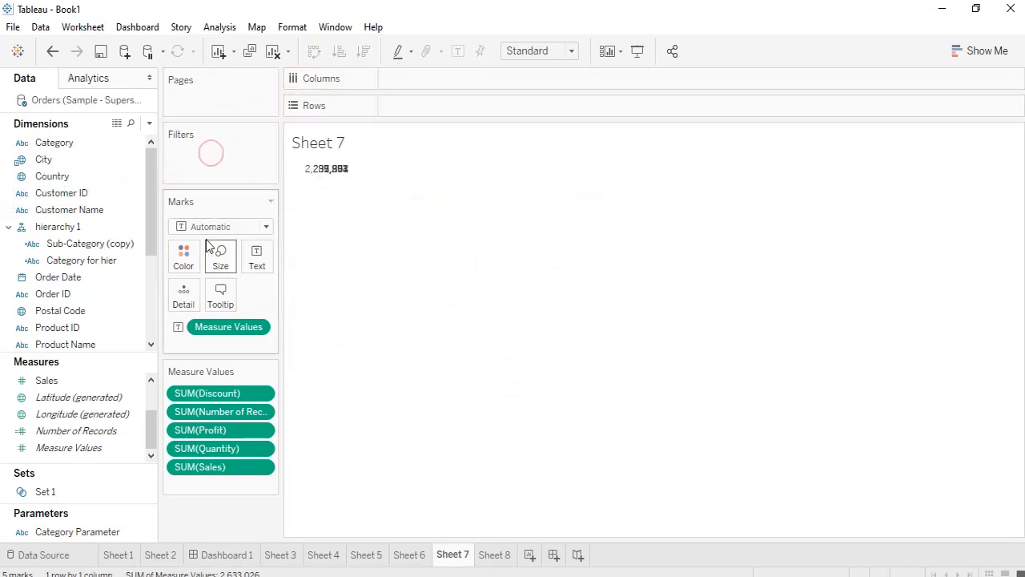
right_click(229, 324)
click(207, 327)
drag(207, 332, 9, 344)
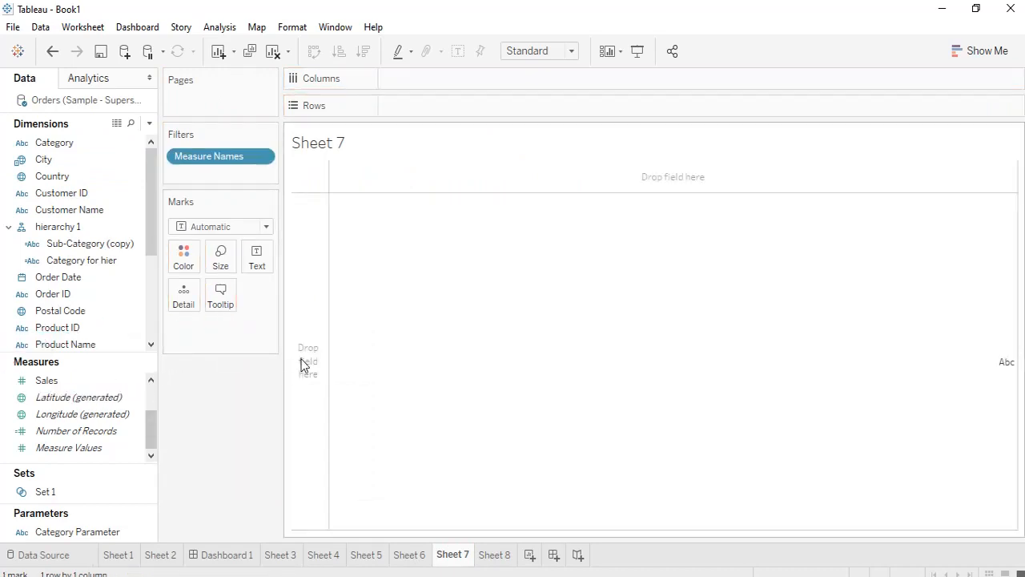
drag(210, 156, 19, 196)
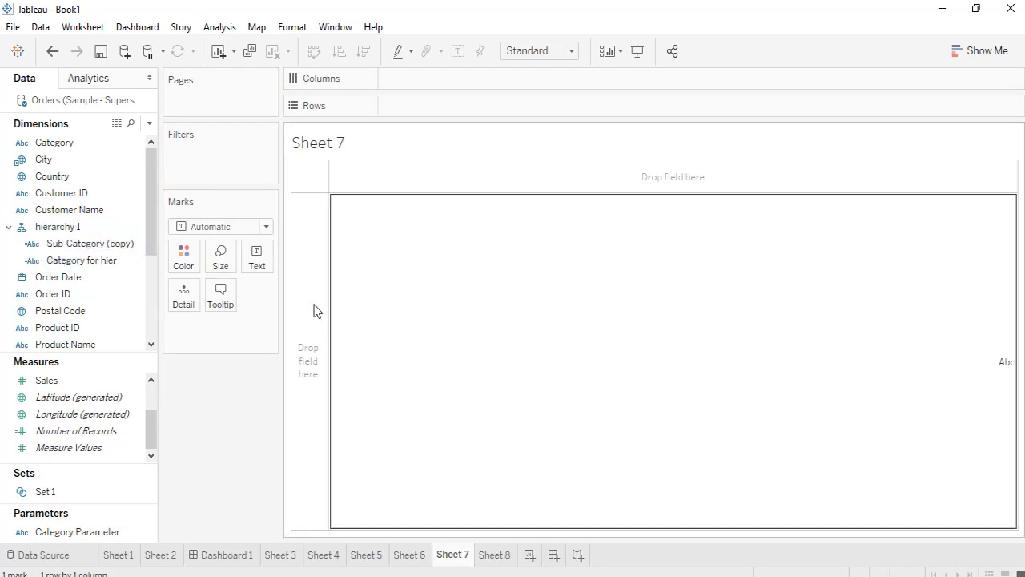
Try Sub-Category (copy) from hierarchy 1 as the row field of Sheet 7, and remove it again
click(496, 561)
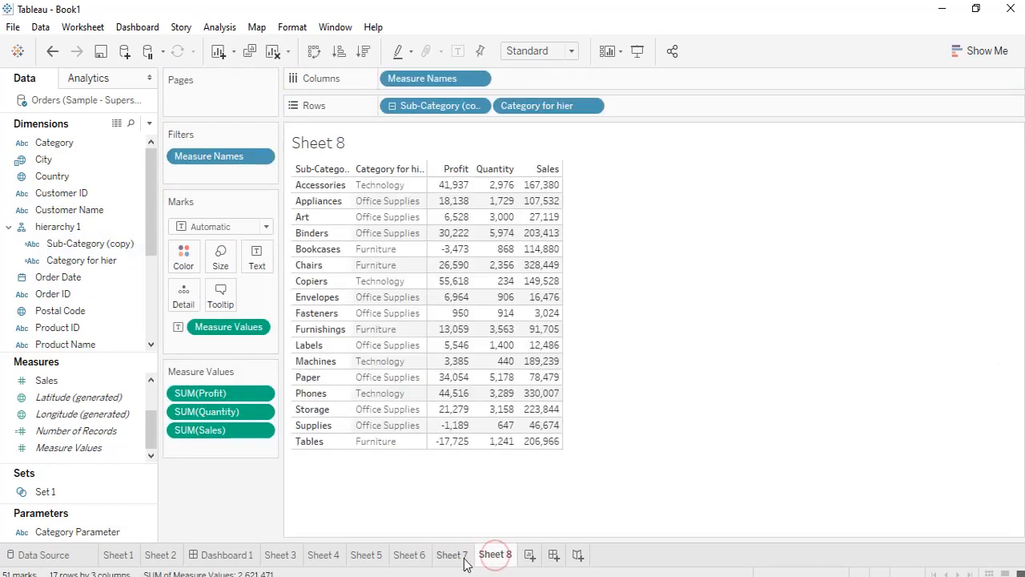
click(463, 560)
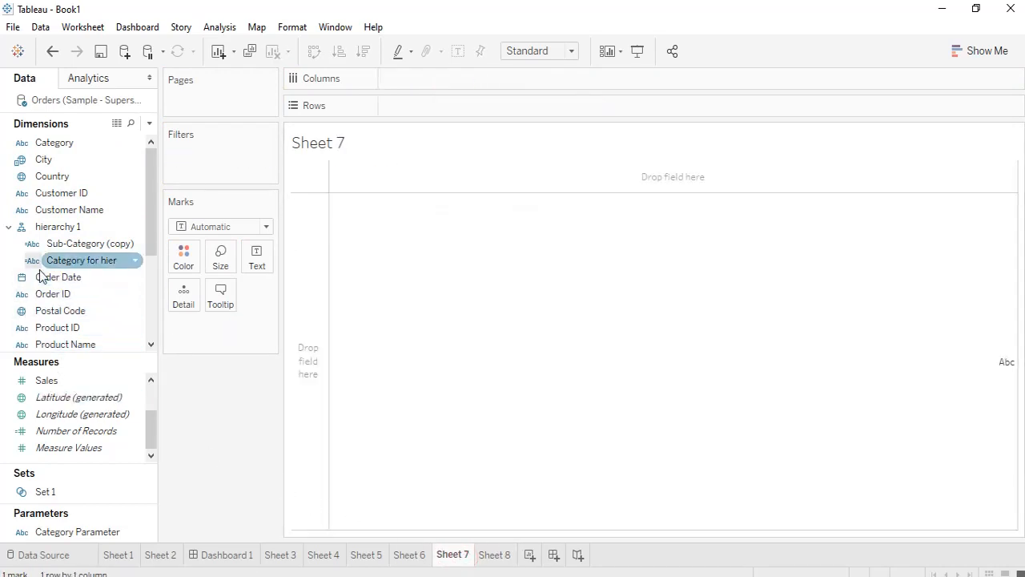
drag(85, 244, 492, 107)
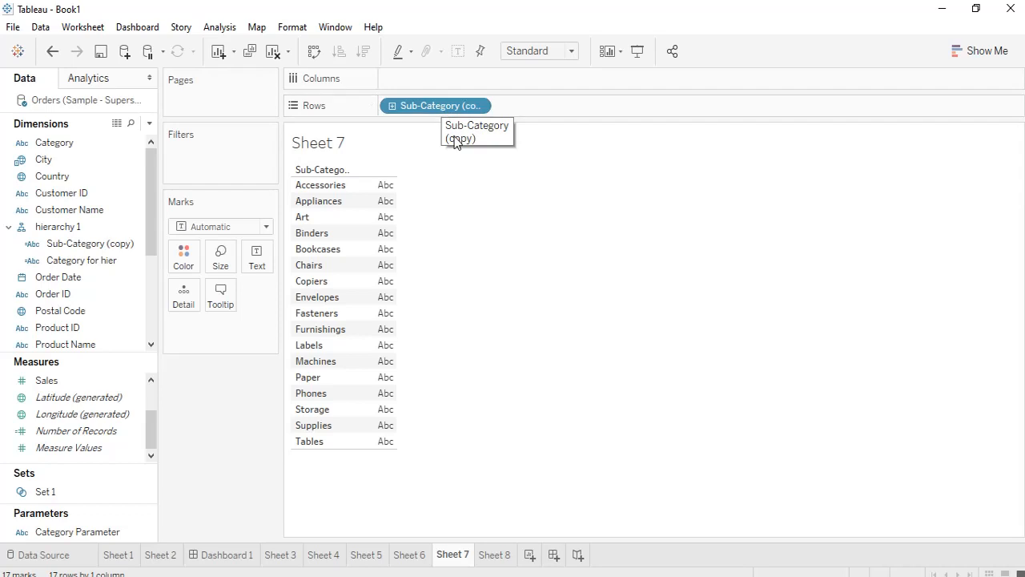
drag(420, 97, 34, 294)
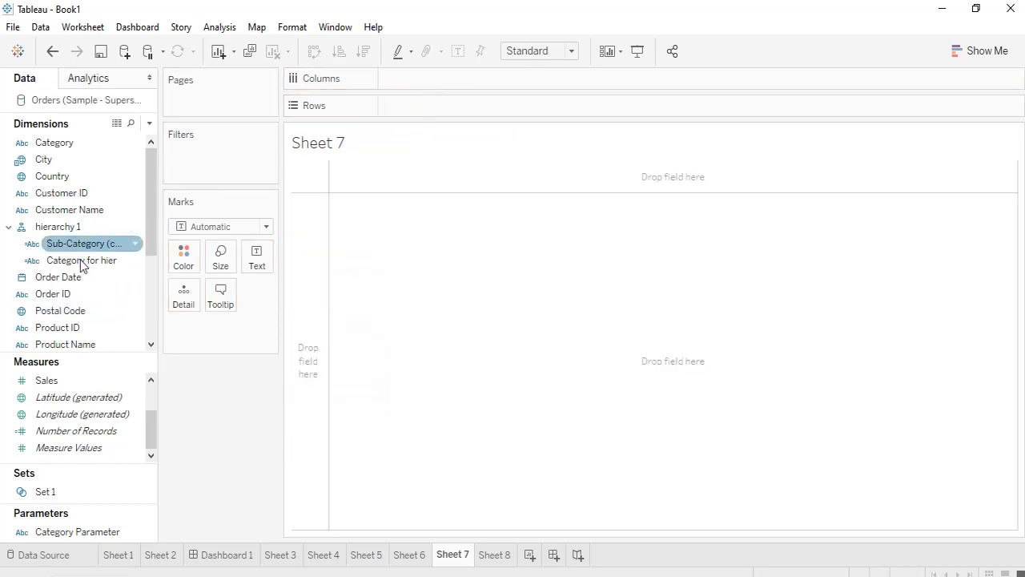
Add the standalone Sub-Category dimension to the Rows of Sheet 7
scroll(112, 227, down, 3)
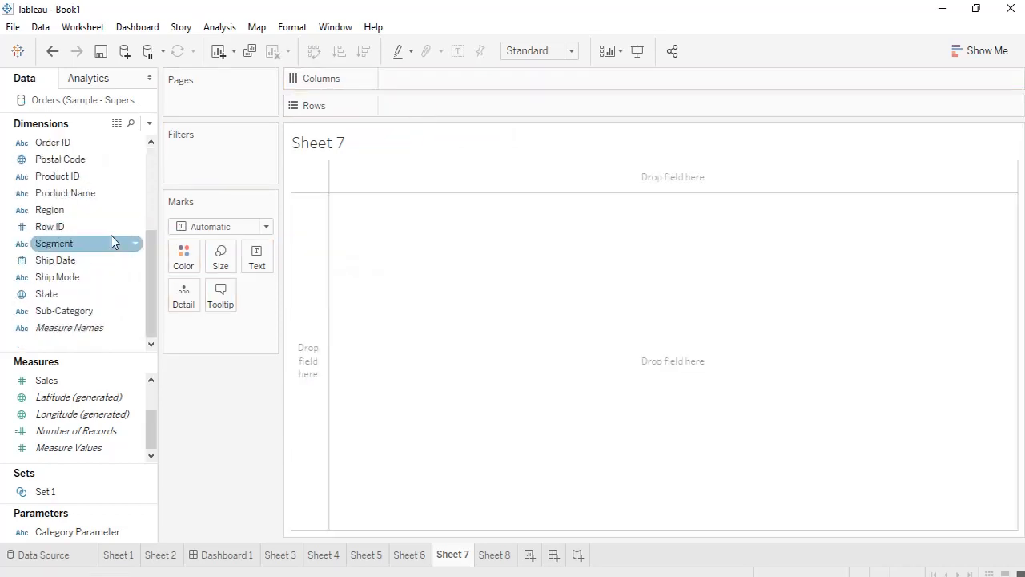
drag(90, 313, 461, 108)
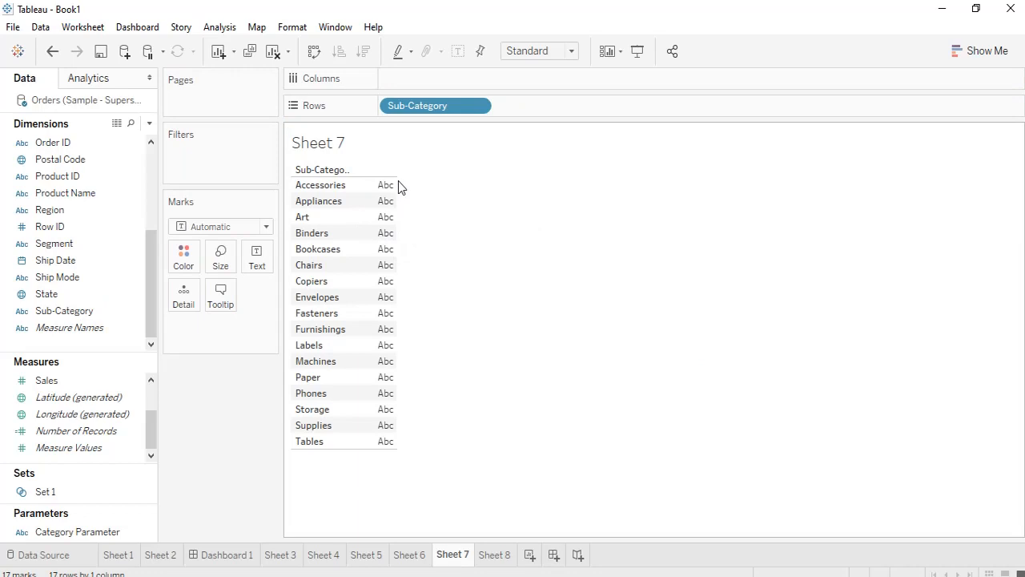
scroll(89, 241, up, 3)
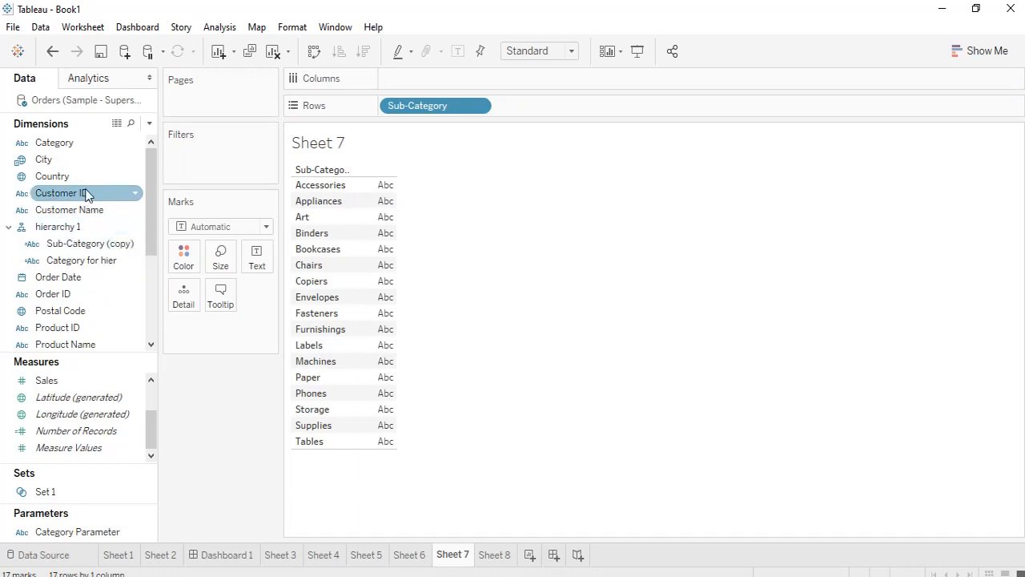
scroll(87, 184, down, 3)
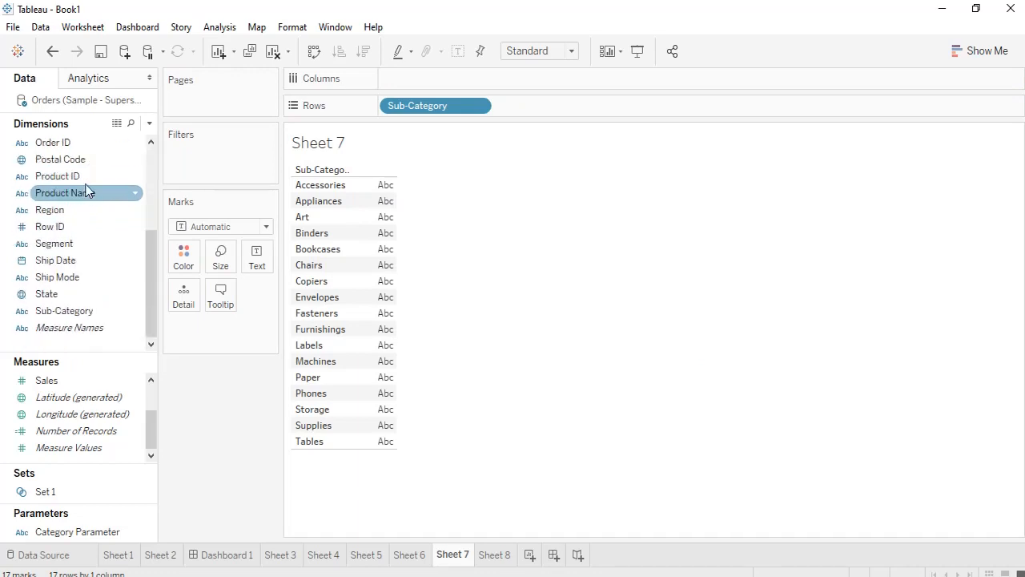
right_click(59, 294)
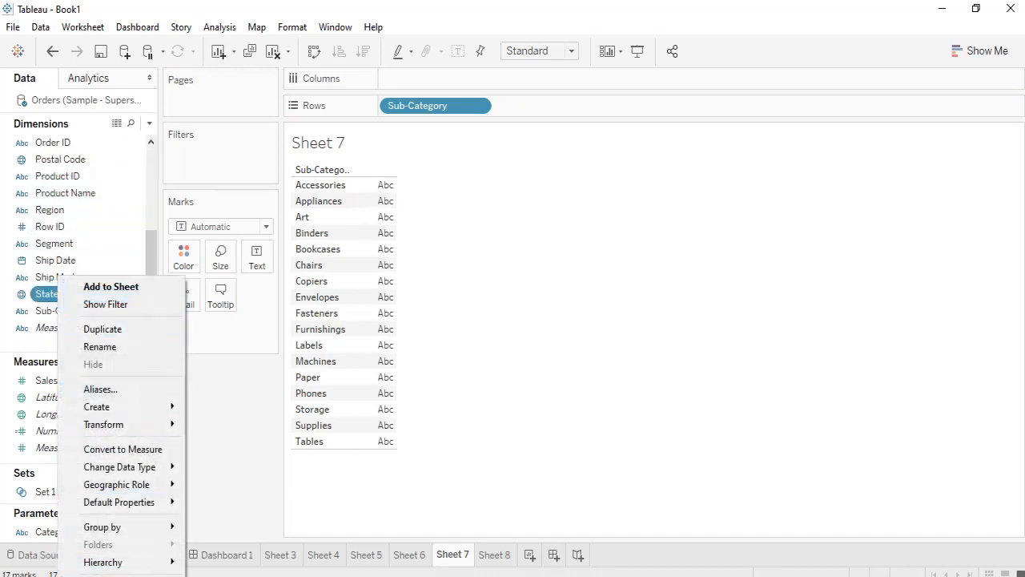
mouse_move(103, 561)
mouse_move(241, 564)
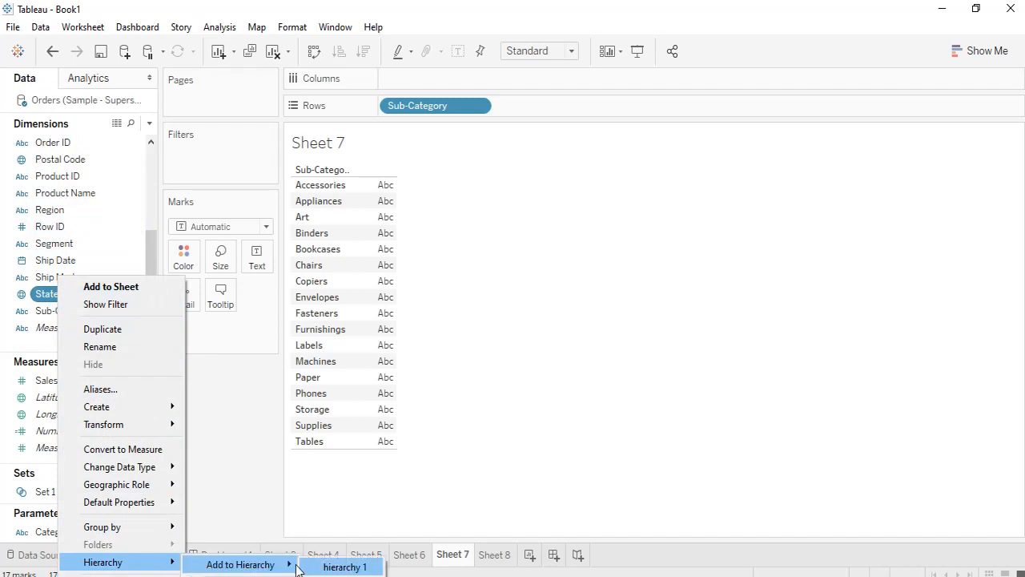
click(513, 406)
Add Product Name to hierarchy 1 and order its levels as Category for hier, Sub-Category (copy), Product Name
scroll(104, 201, up, 3)
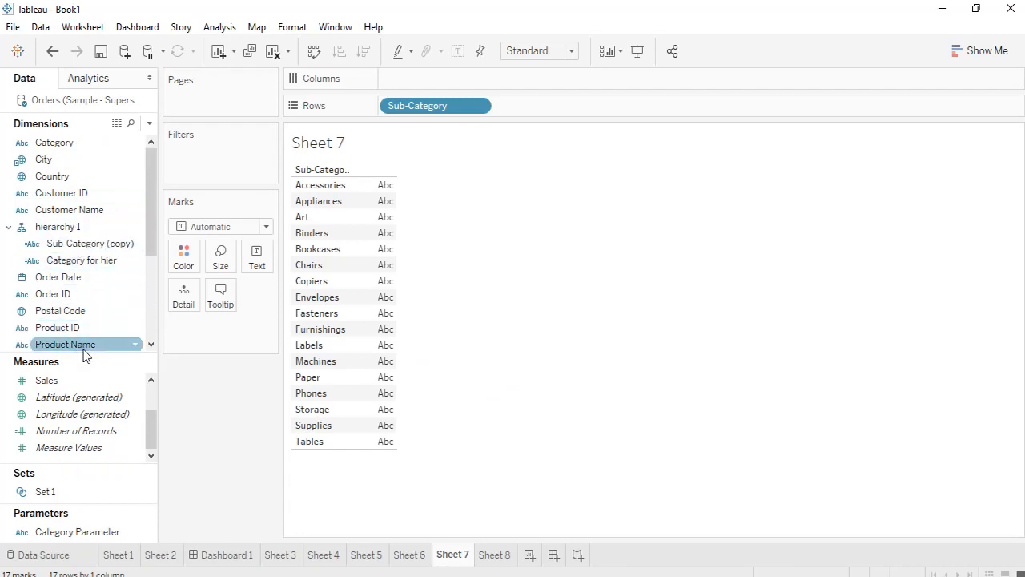
drag(86, 352, 103, 235)
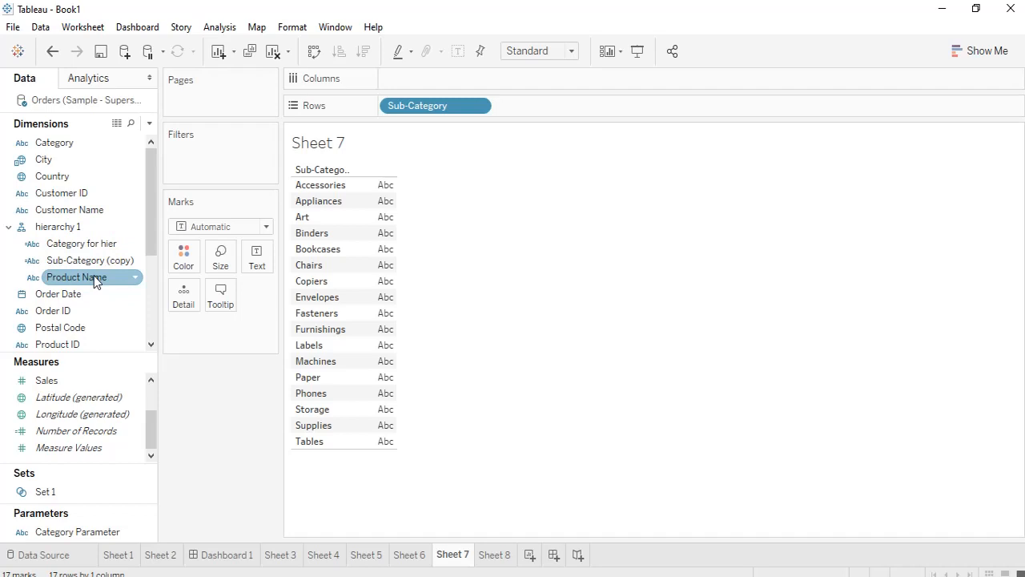
On Sheet 8, reorder Rows so that Category for hier comes before Sub-Category (copy)
click(508, 560)
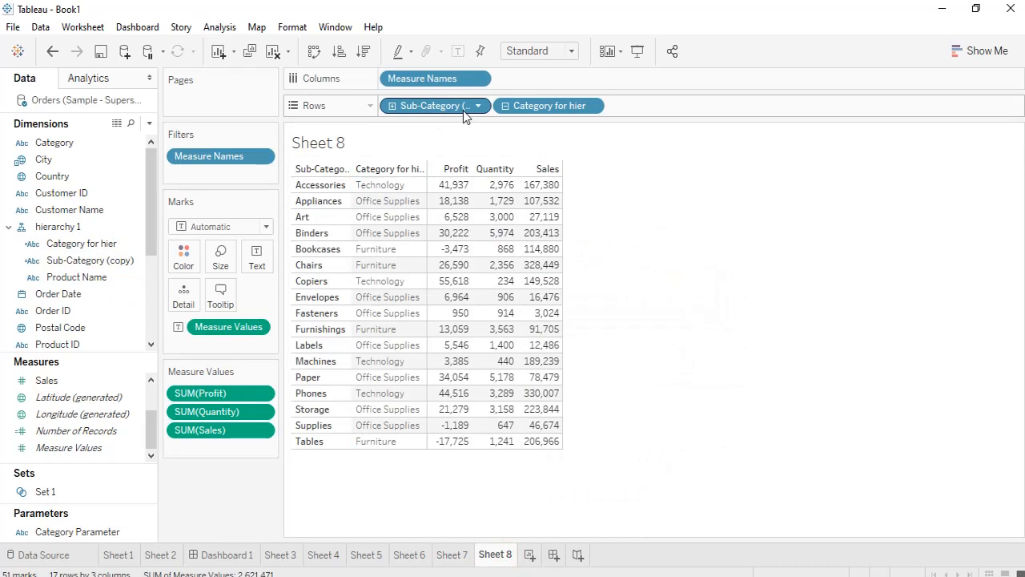
drag(464, 115, 662, 108)
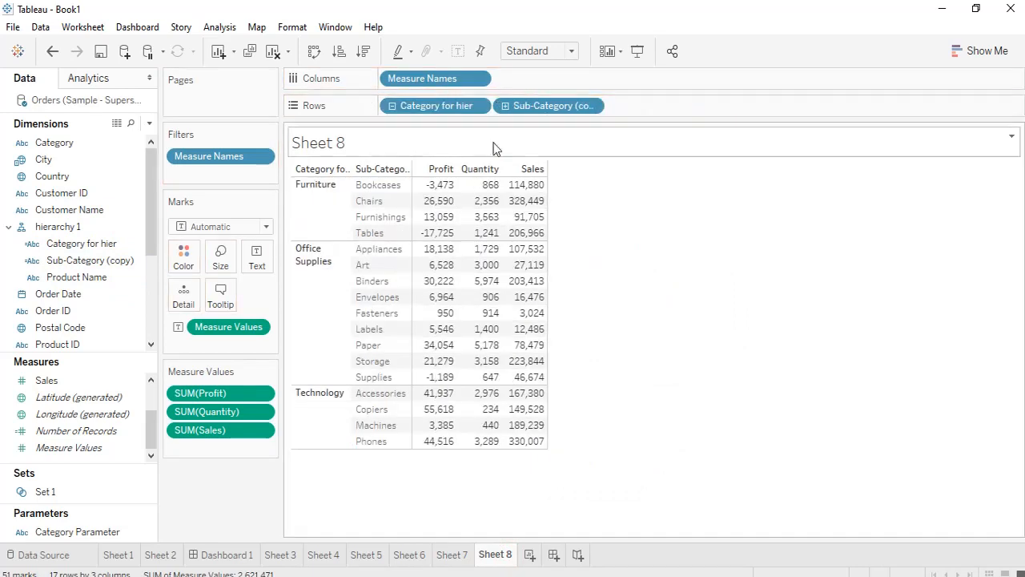
Collapse the rows to category level, drill down to Product Name to examine the products, and return to the Sub-Category (copy) level
click(325, 170)
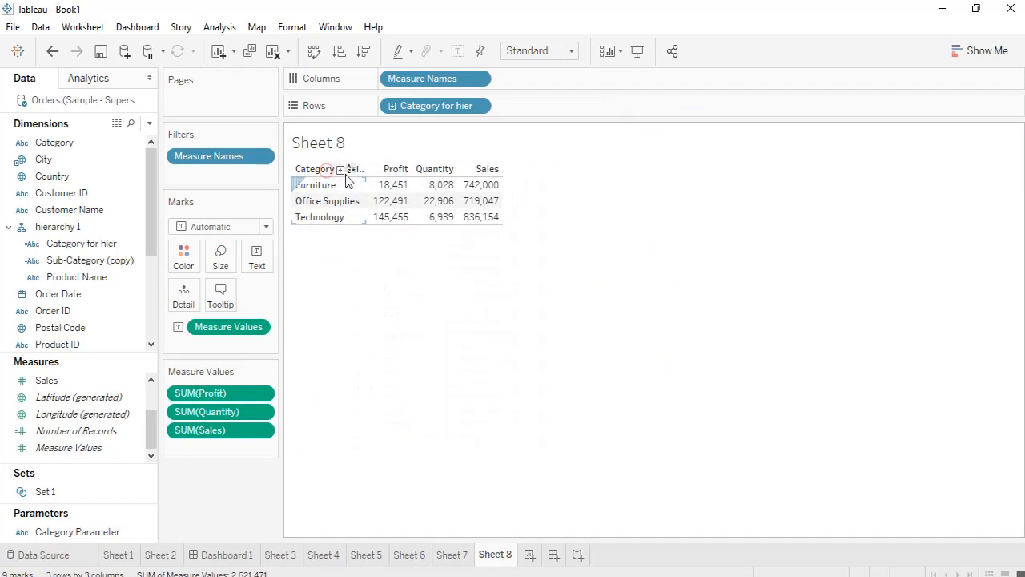
click(339, 171)
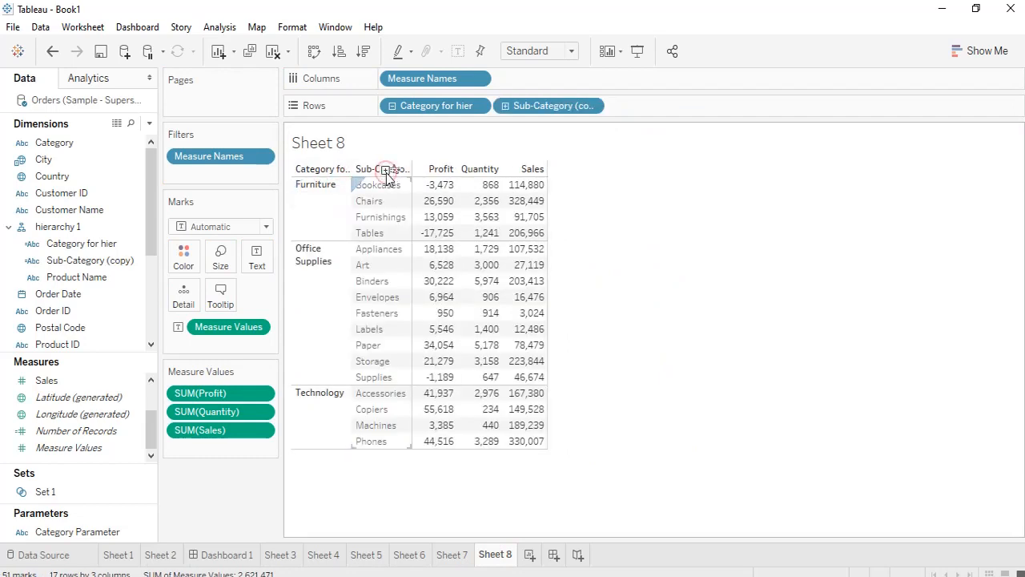
click(385, 170)
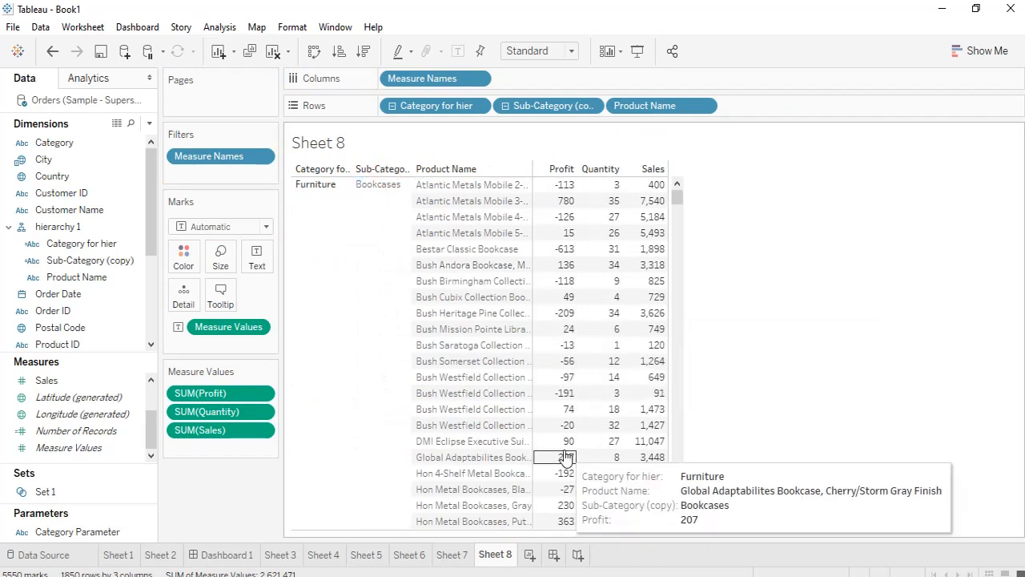
scroll(561, 421, down, 10)
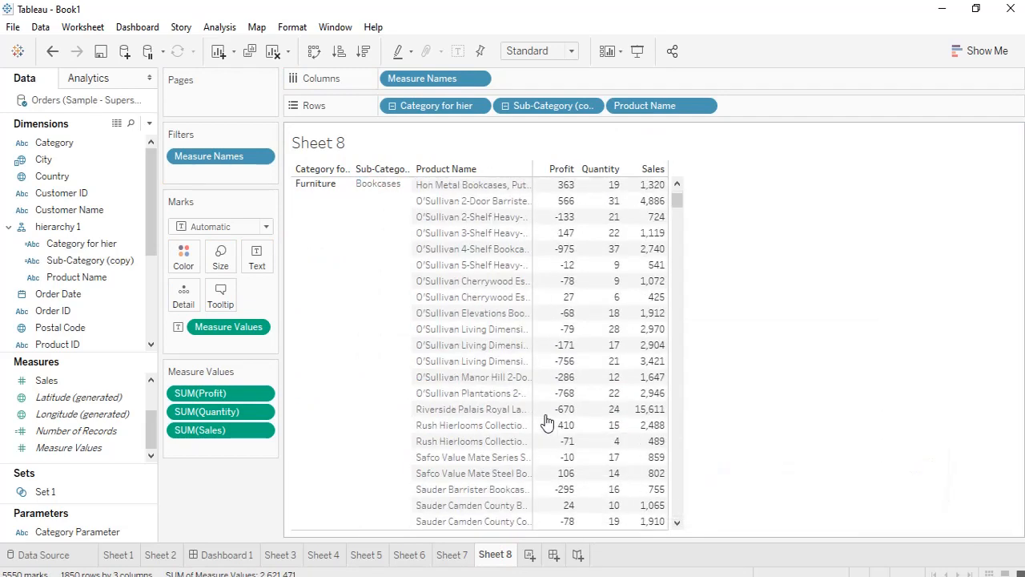
click(384, 170)
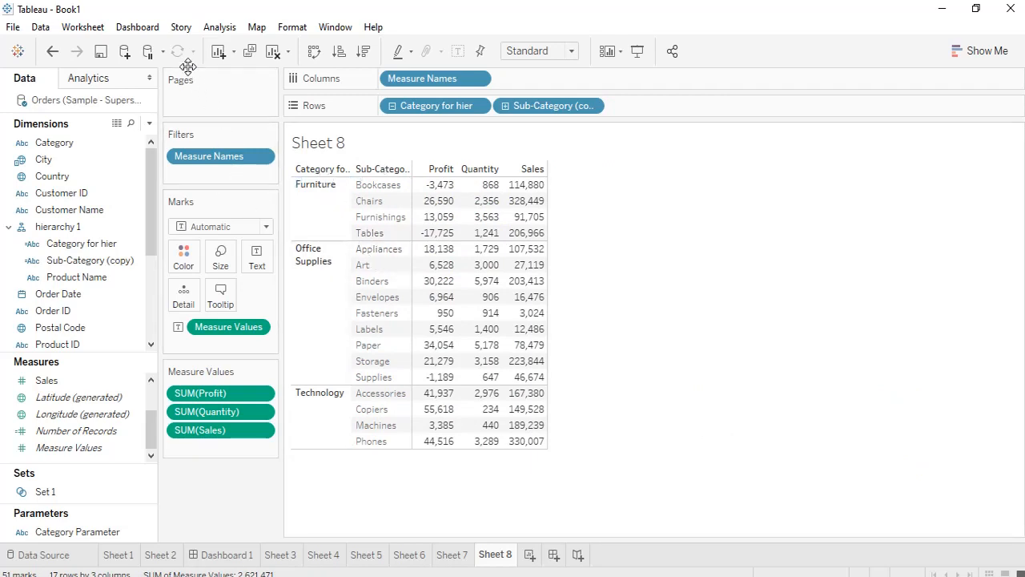
Add all subtotals to the Sheet 8 table
click(218, 28)
mouse_move(293, 165)
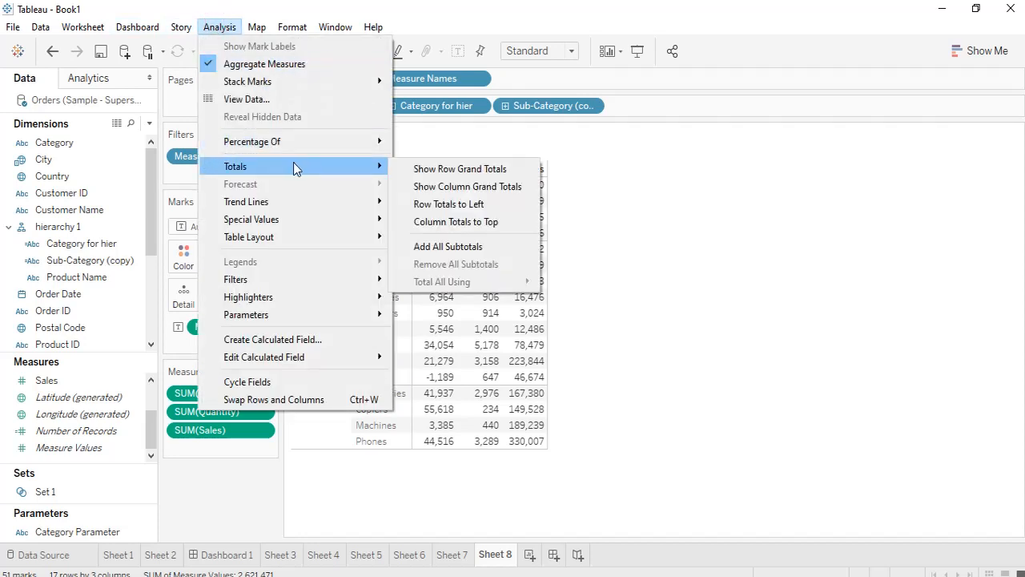
click(491, 246)
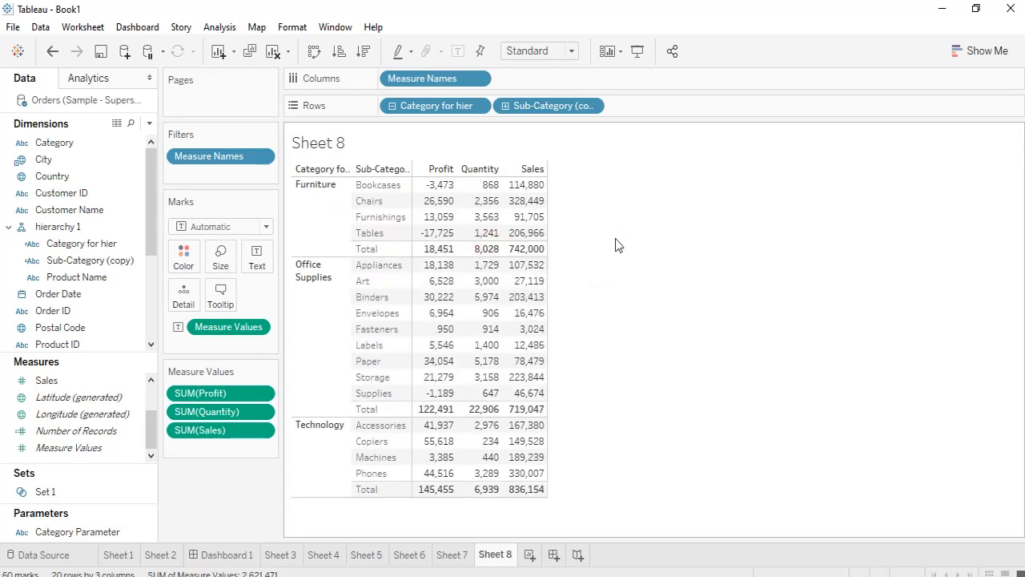
Collapse the table to category level, drill down to Product Name and examine the subtotals among the product rows
click(324, 169)
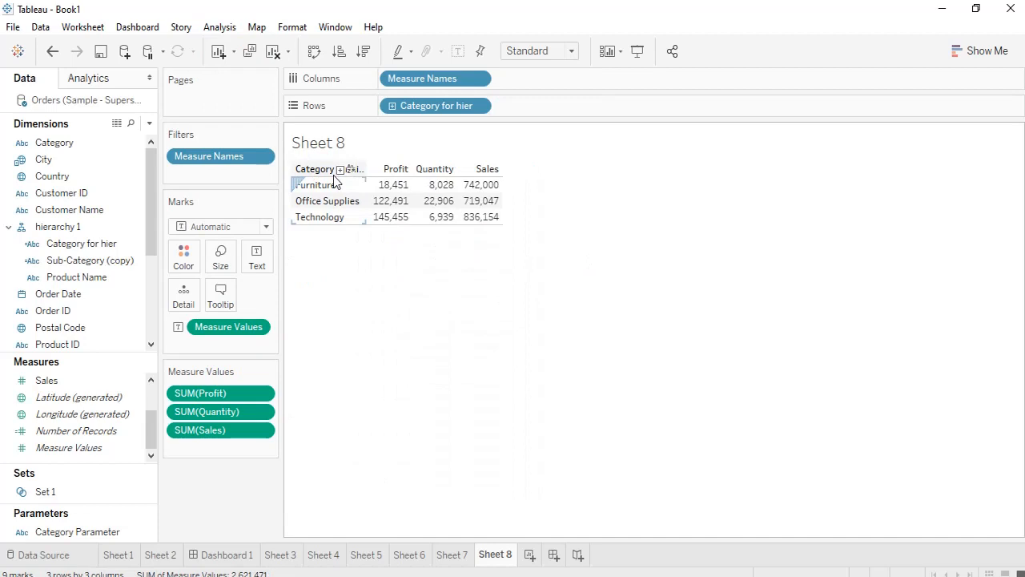
click(341, 169)
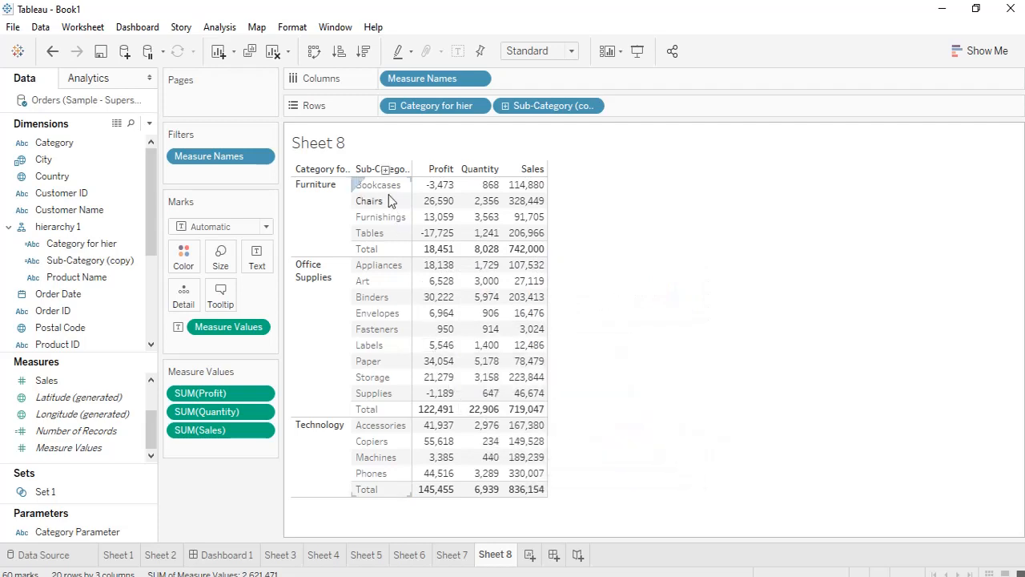
click(385, 169)
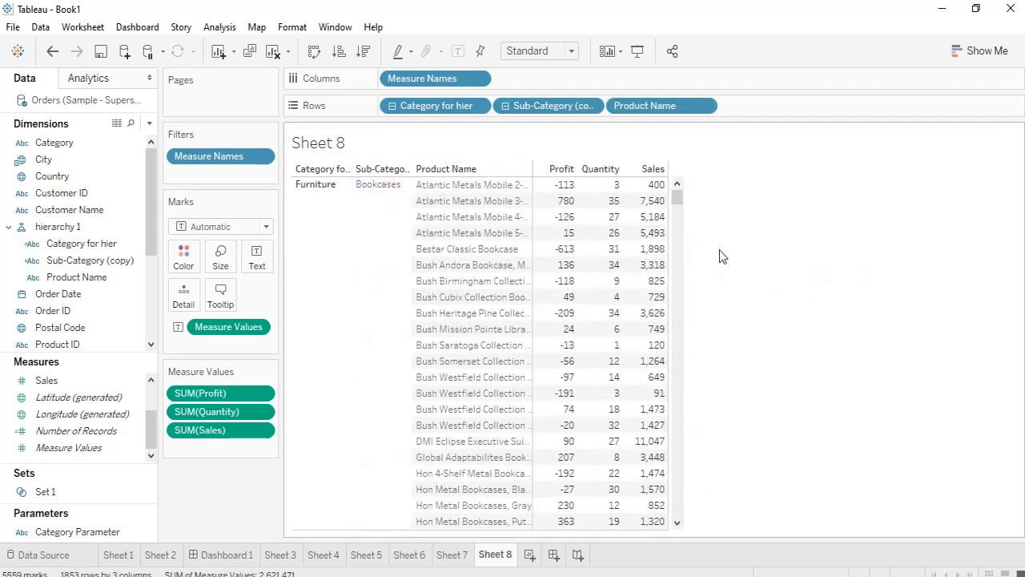
scroll(621, 269, down, 10)
scroll(625, 276, up, 5)
scroll(625, 276, down, 5)
drag(677, 212, 682, 449)
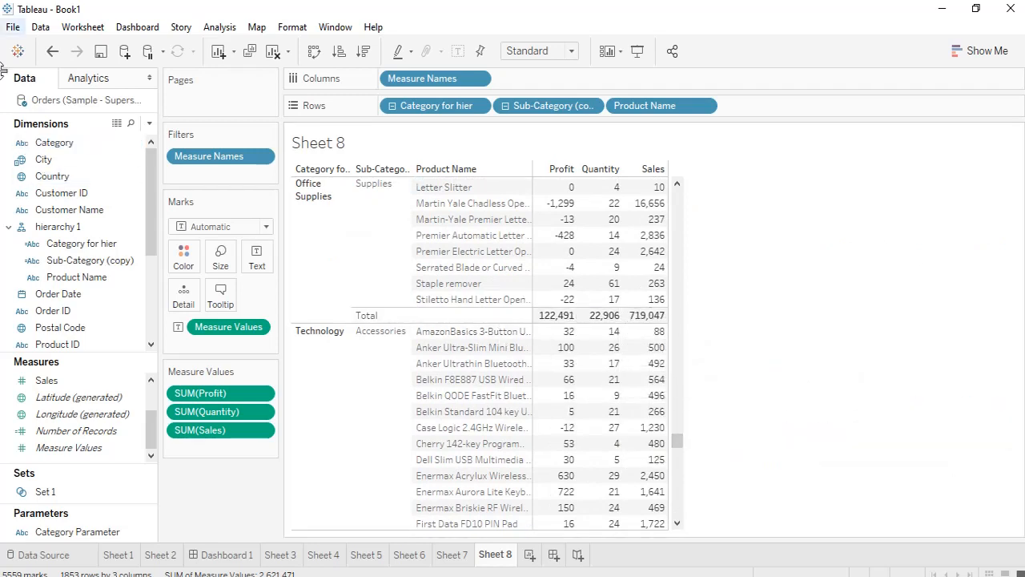
Remove all subtotals from the Sheet 8 table
click(220, 26)
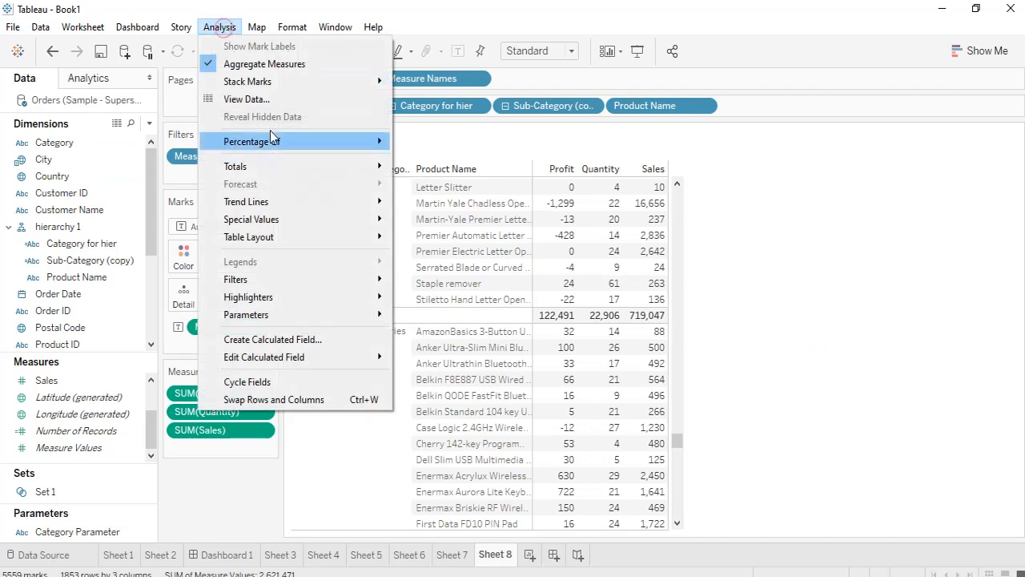
mouse_move(285, 168)
mouse_move(464, 282)
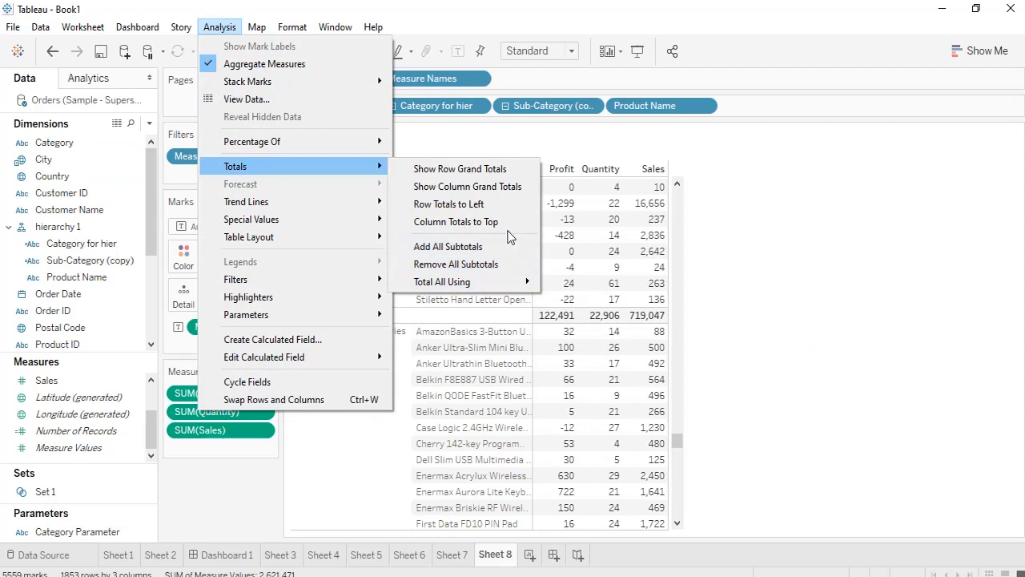
click(492, 268)
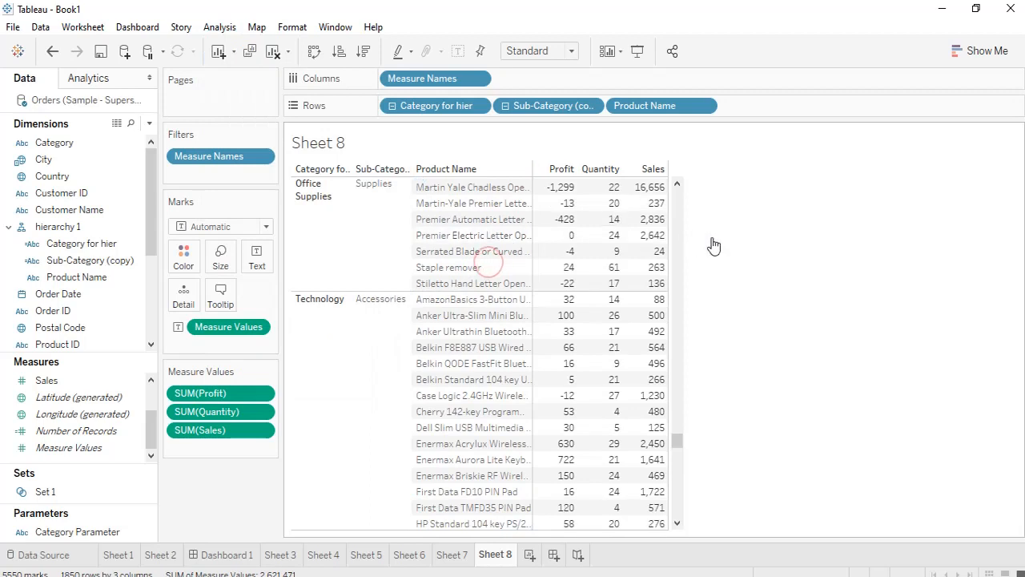
Collapse the Product Name and Sub-Category (copy) levels so the table is grouped by Category for hier only
scroll(716, 248, up, 5)
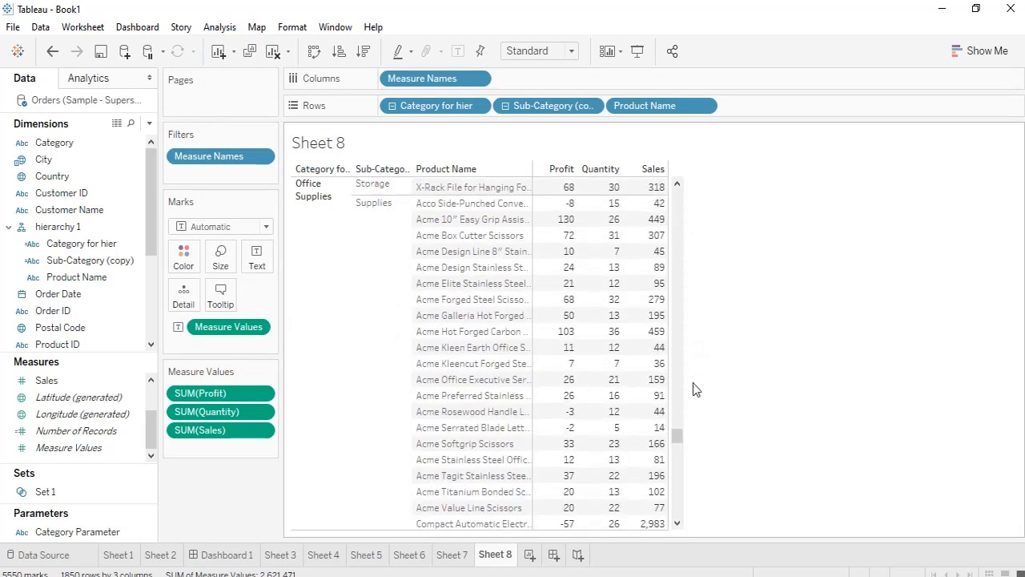
right_click(678, 436)
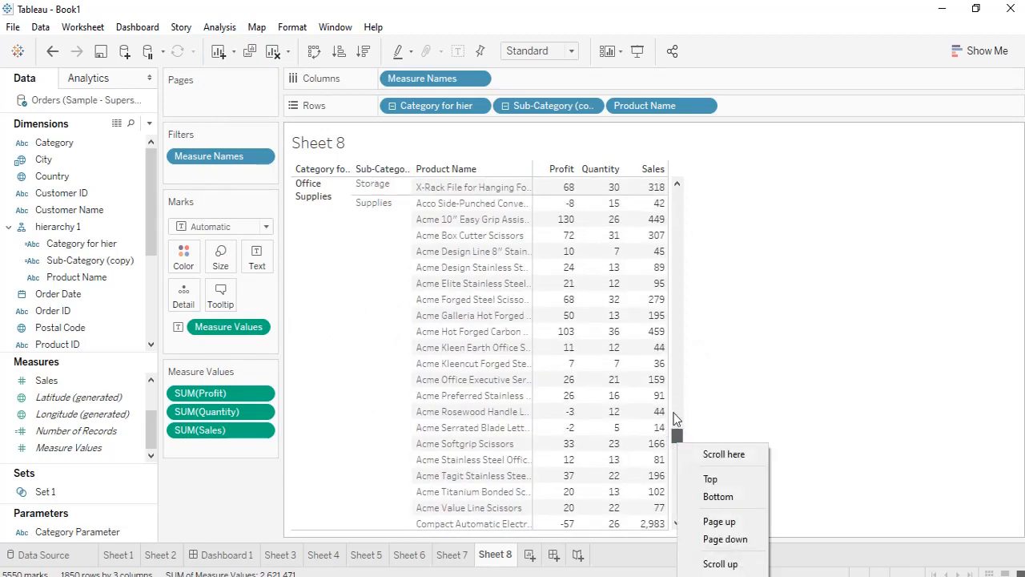
drag(676, 434, 657, 196)
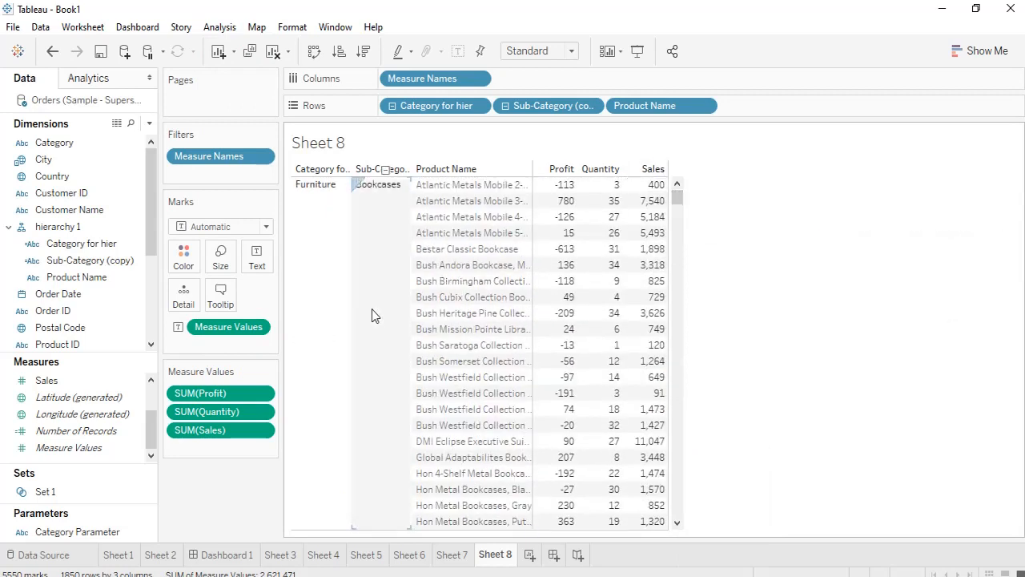
click(386, 169)
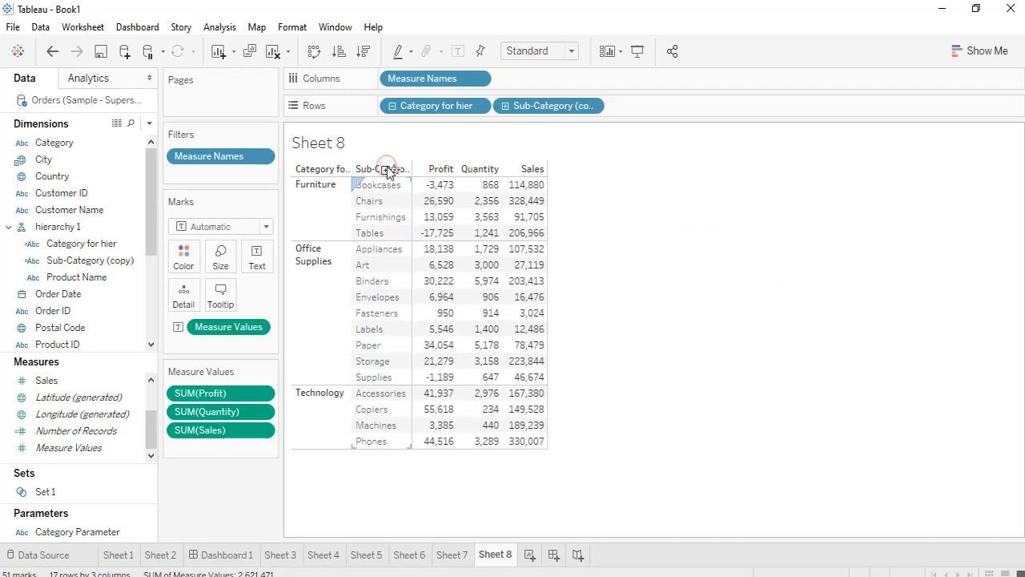
click(326, 169)
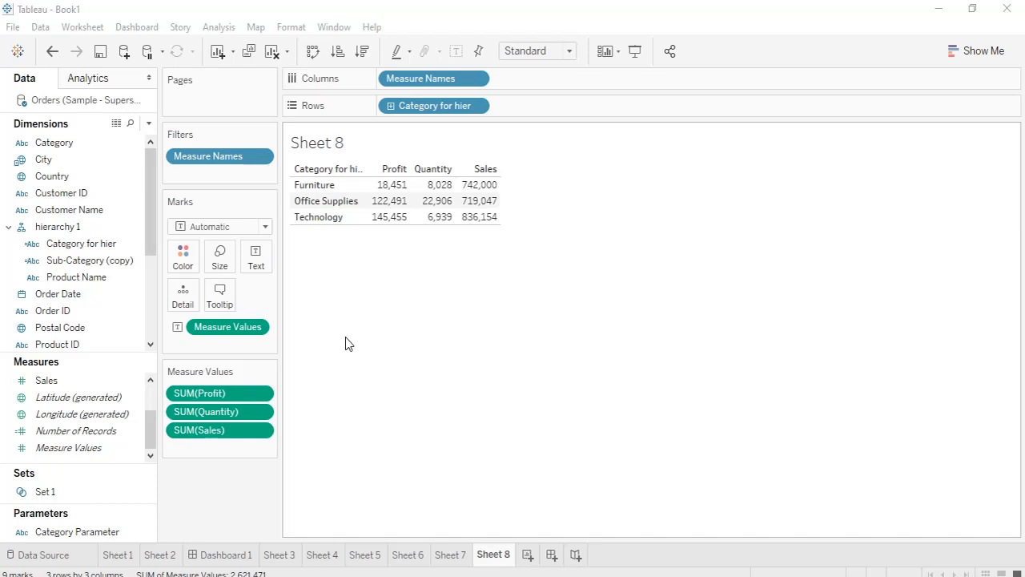
Show a filter for the Category dimension on Sheet 8
click(72, 194)
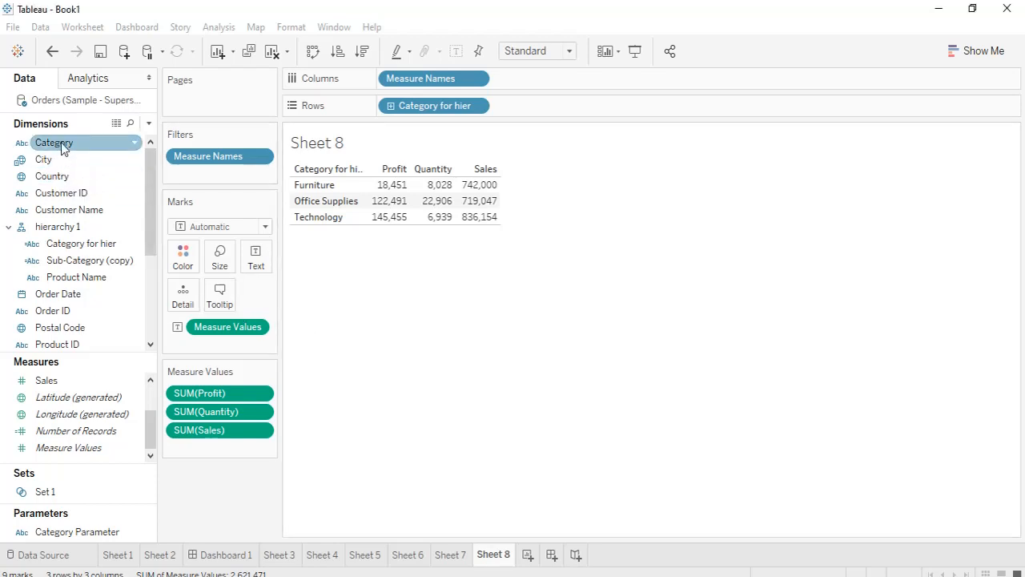
right_click(63, 150)
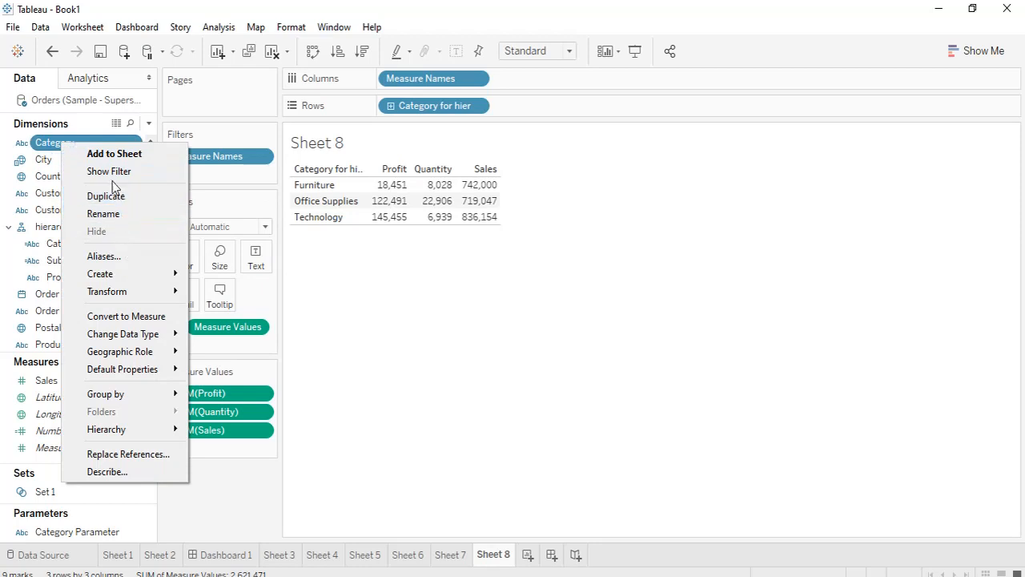
click(112, 168)
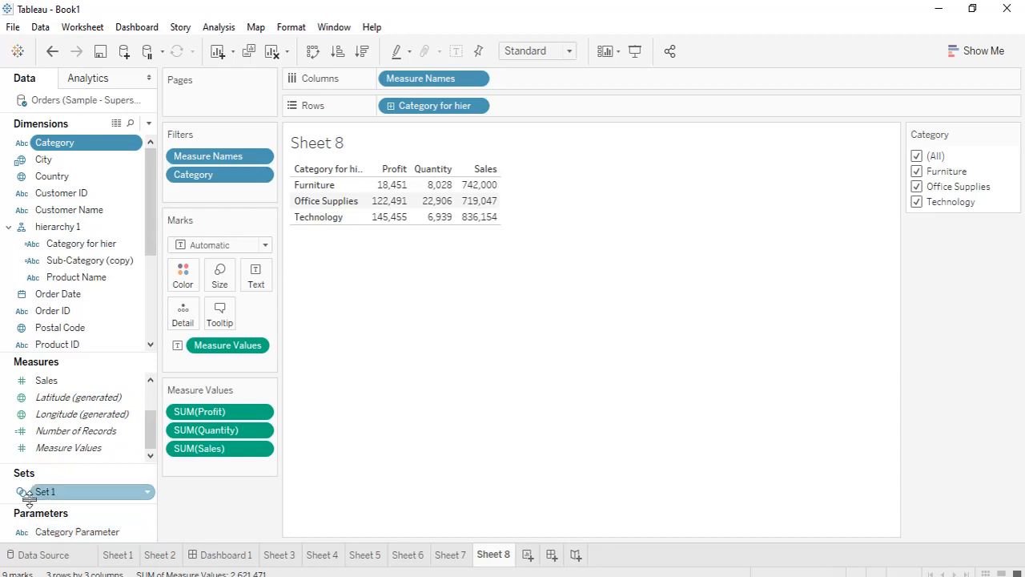
Delete the Category Parameter from the workbook
right_click(110, 535)
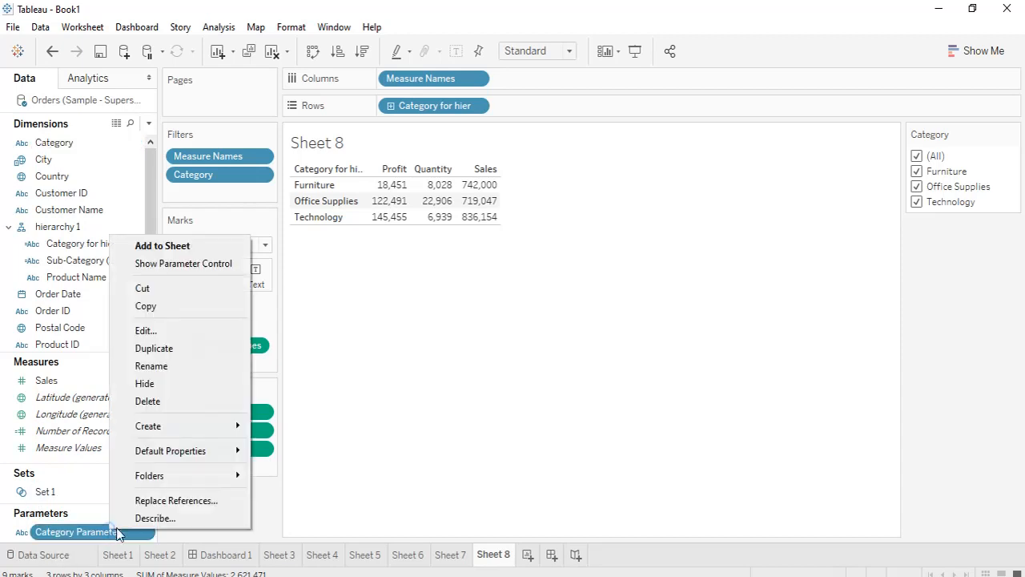
click(180, 397)
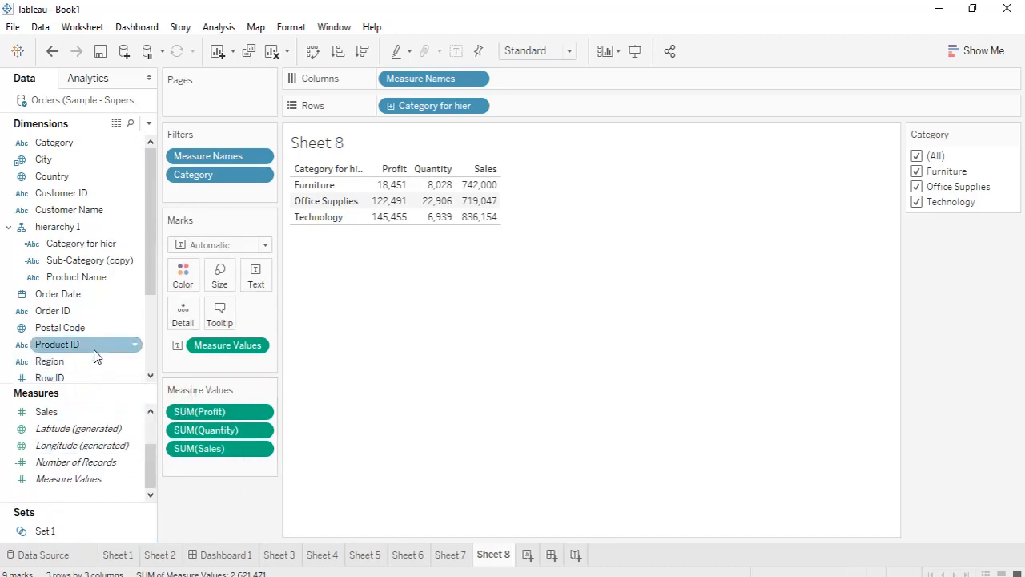
scroll(94, 349, down, 3)
scroll(94, 338, up, 3)
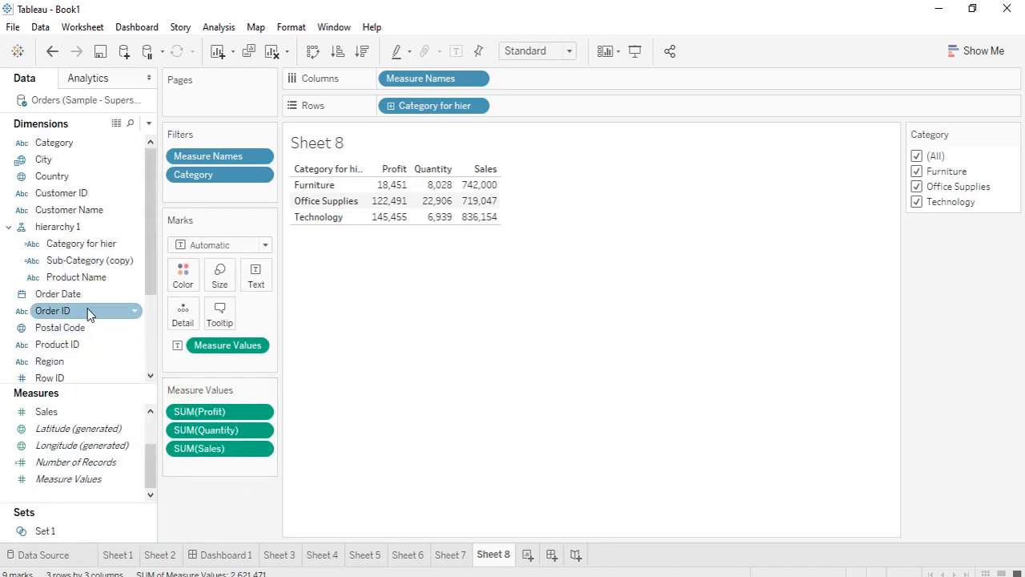
click(16, 233)
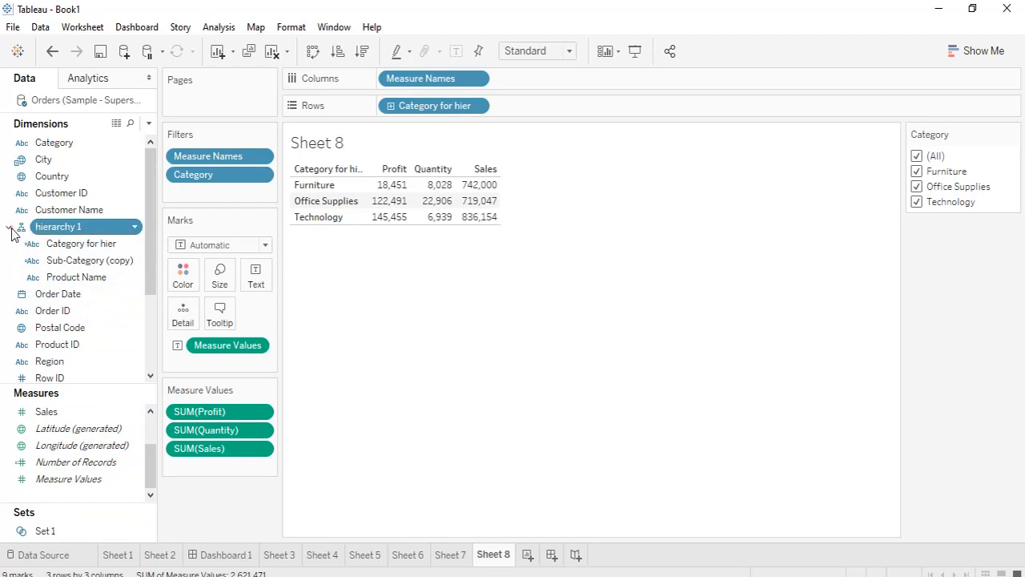
click(219, 28)
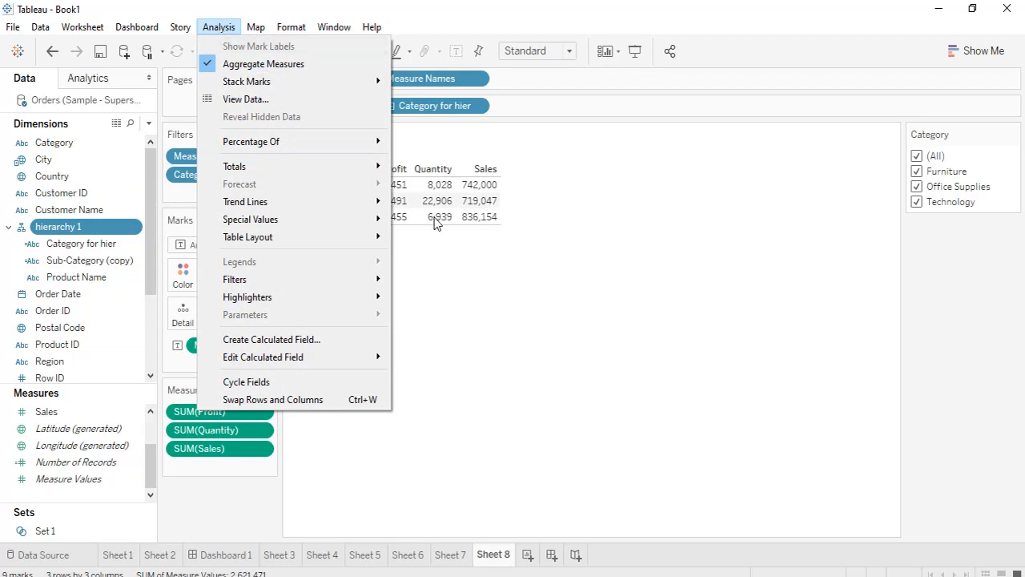
click(470, 288)
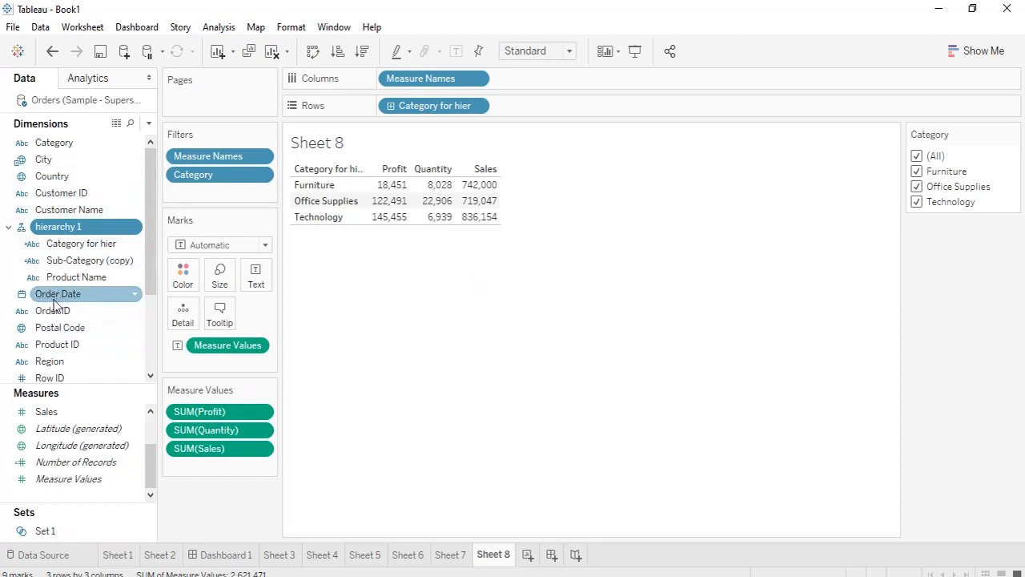
click(138, 27)
click(99, 28)
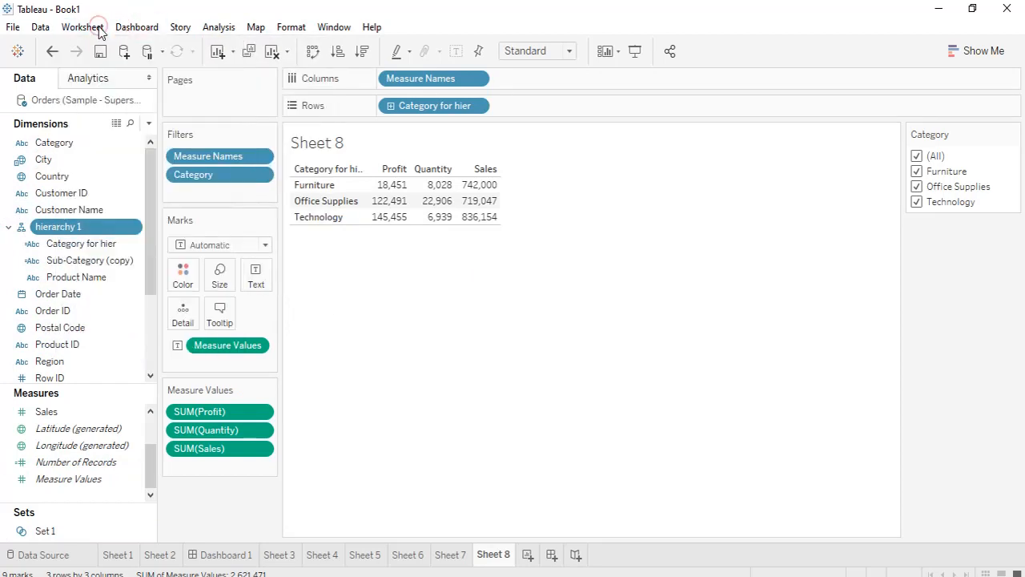
click(99, 30)
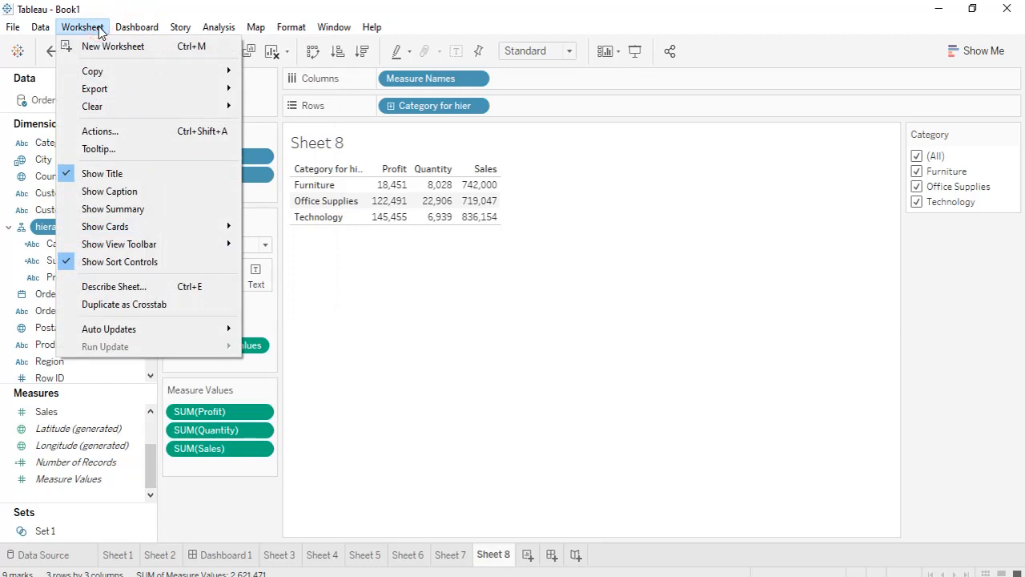
click(315, 371)
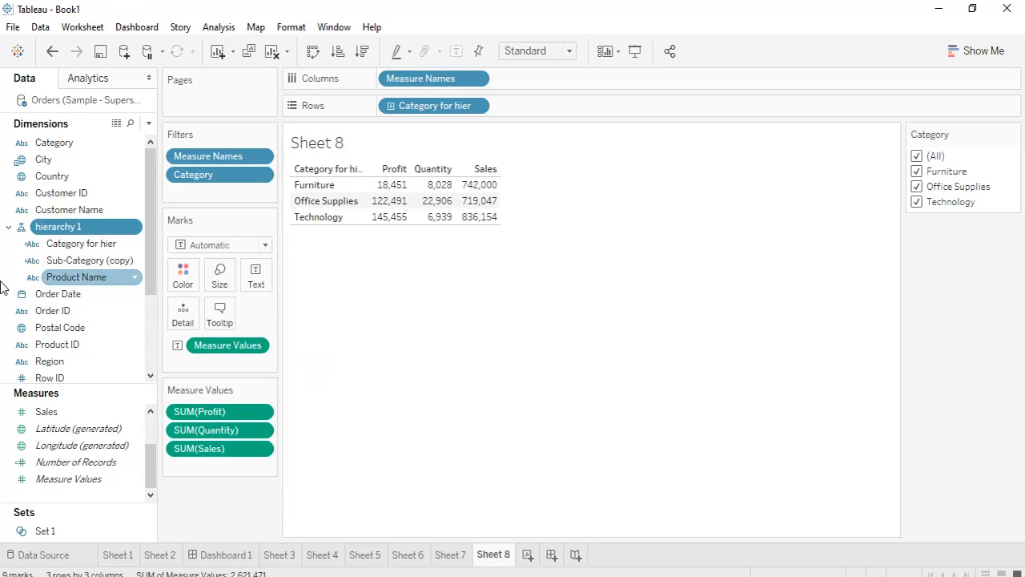
Start creating a parameter from the Order ID dimension and clear its whole list of values
right_click(57, 309)
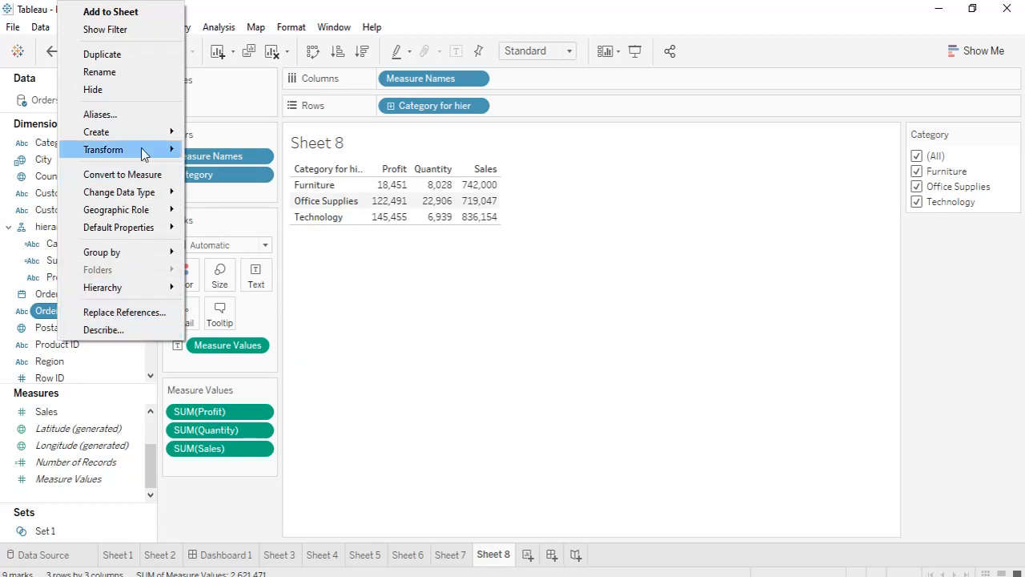
mouse_move(154, 139)
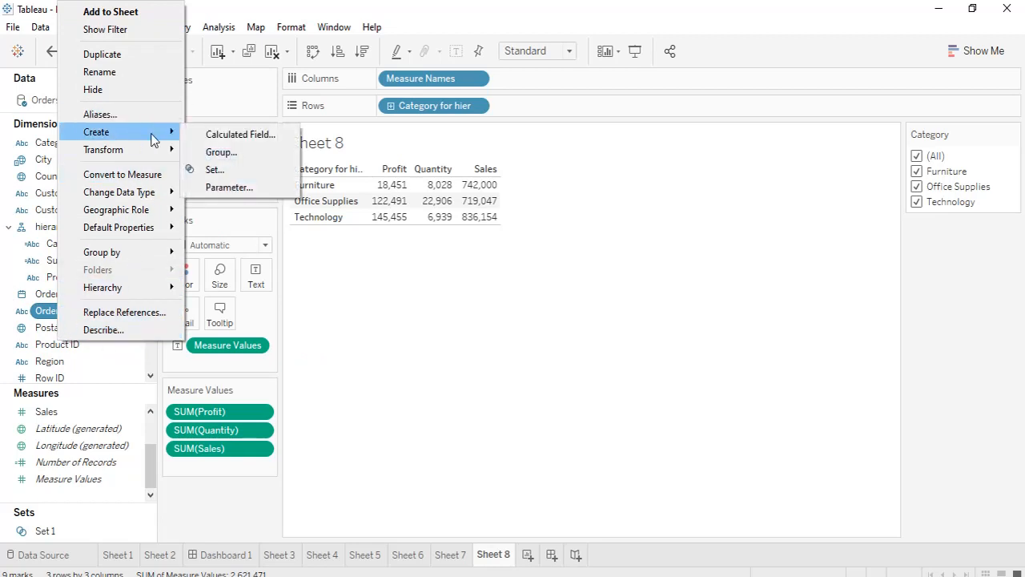
click(248, 192)
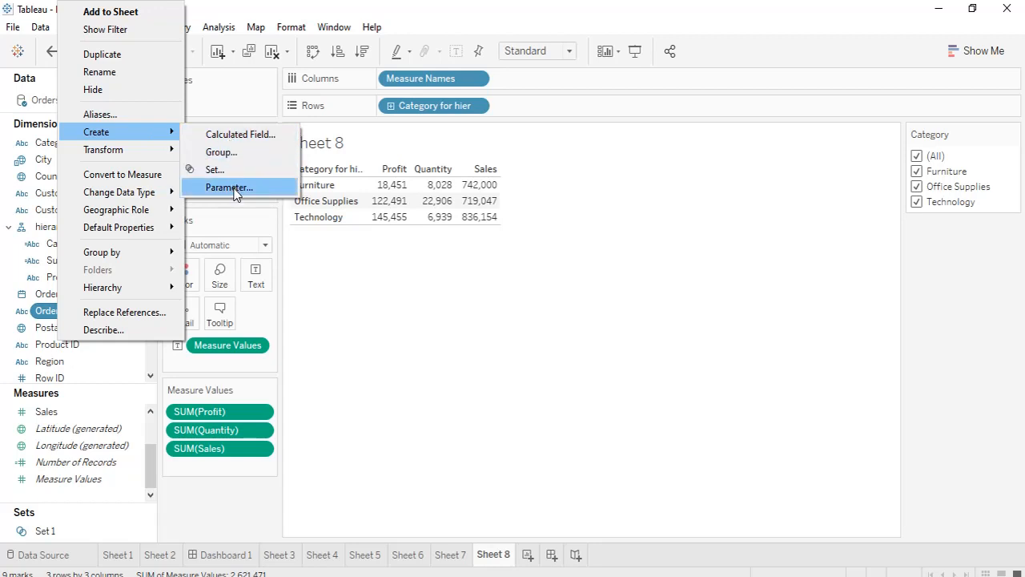
click(234, 189)
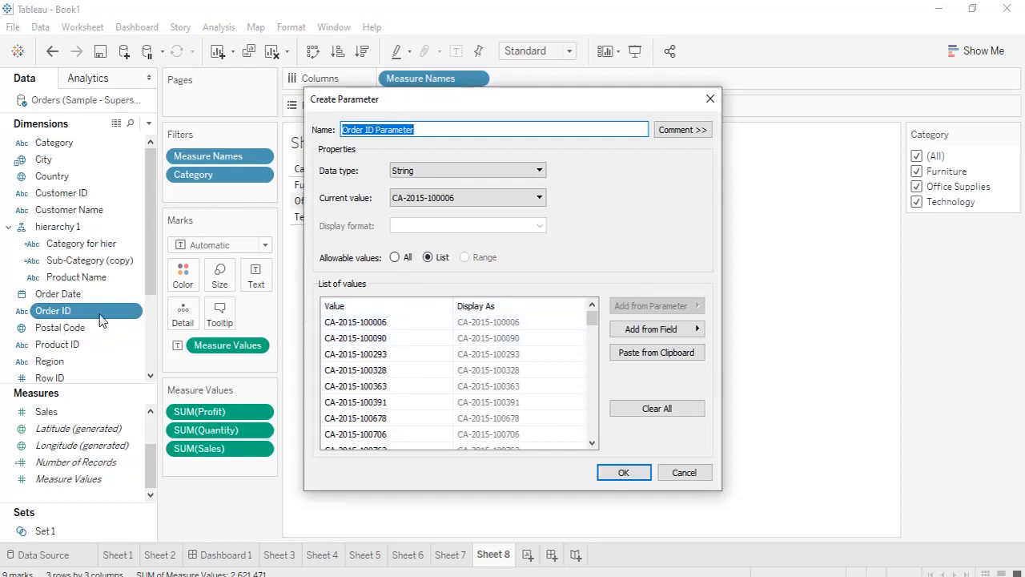
click(677, 410)
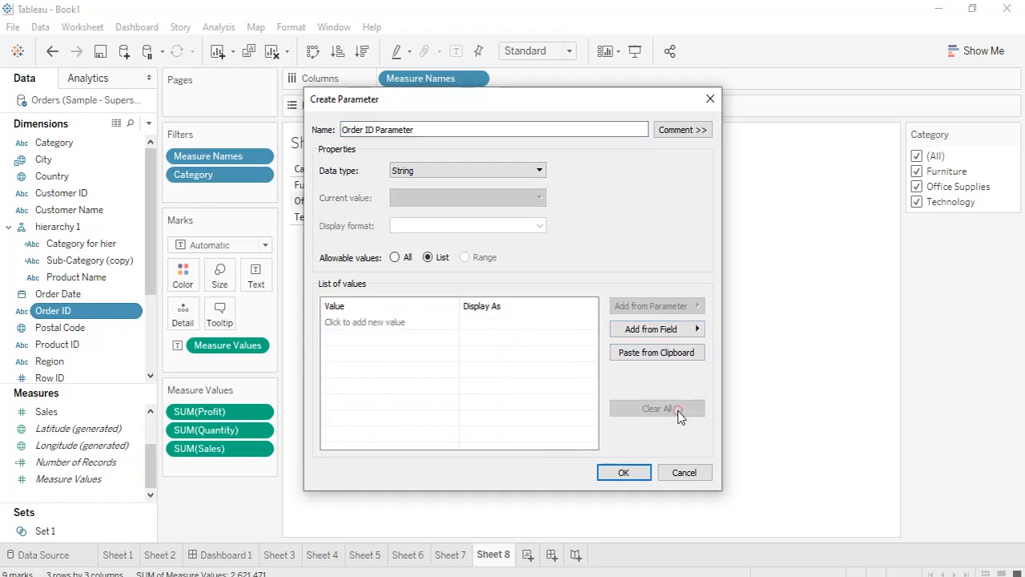
Name the new parameter test and expand its comment section
triple_click(517, 129)
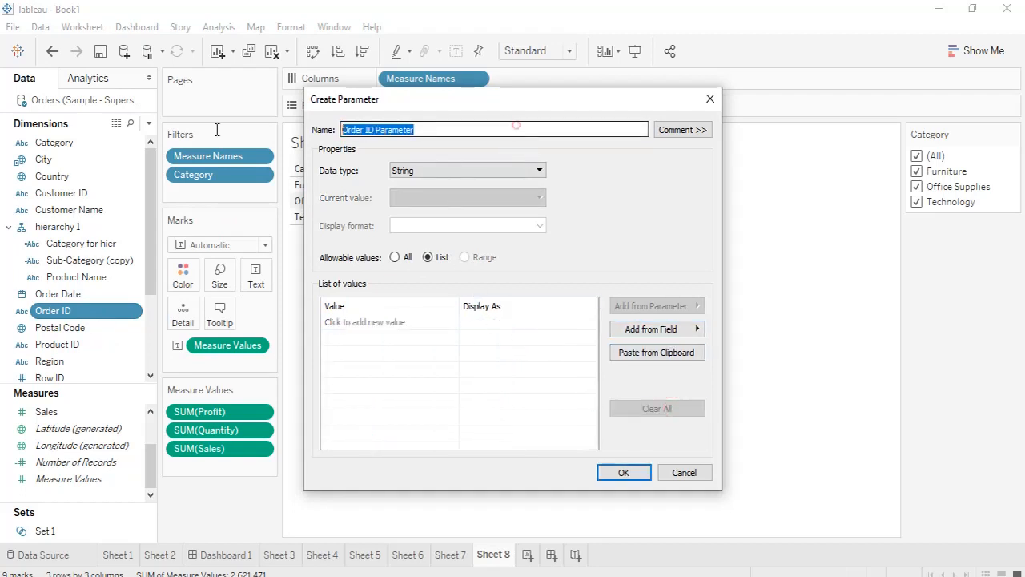
key(BackSpace)
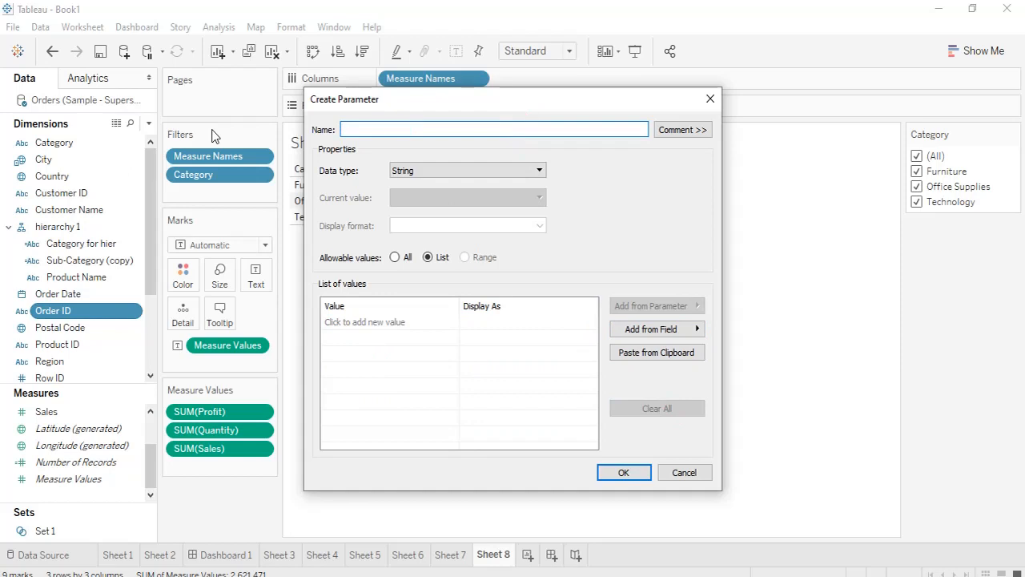
text(ets)
text(t)
key(BackSpace)
key(BackSpace)
key(BackSpace)
key(BackSpace)
text(test)
click(676, 132)
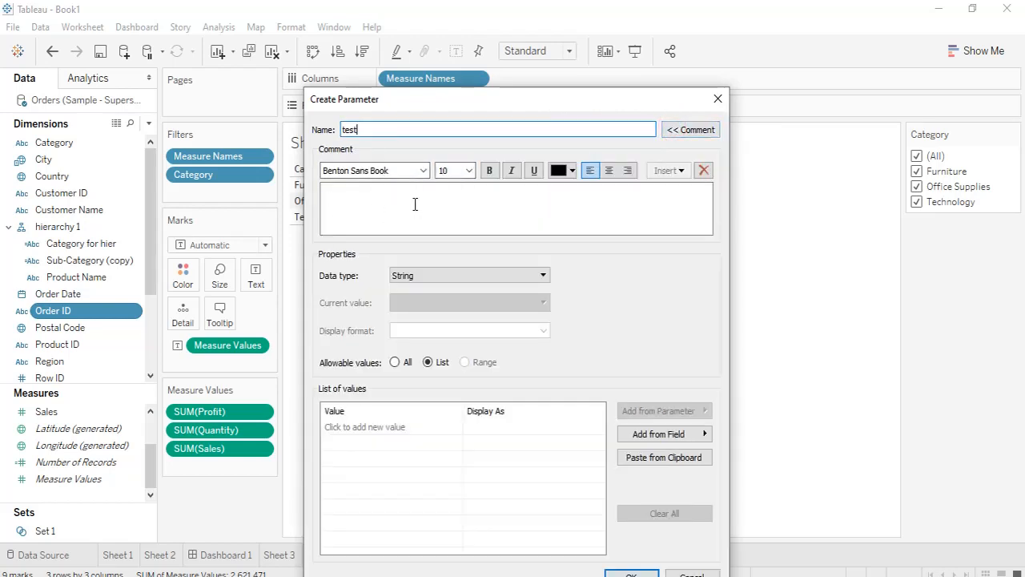
Set the parameter's data type to Integer with a Percentage display format of 2 decimal places
click(502, 279)
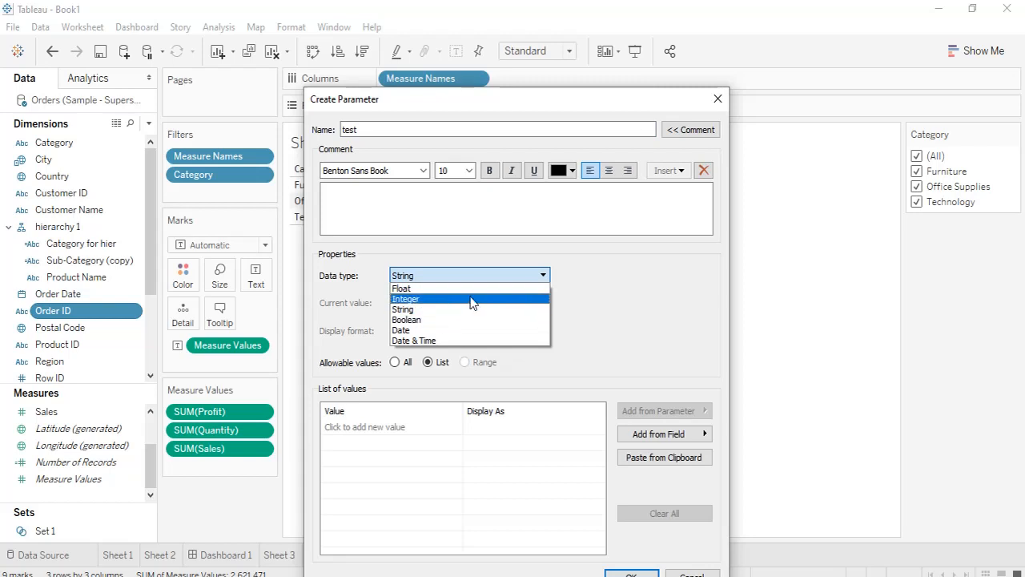
click(431, 311)
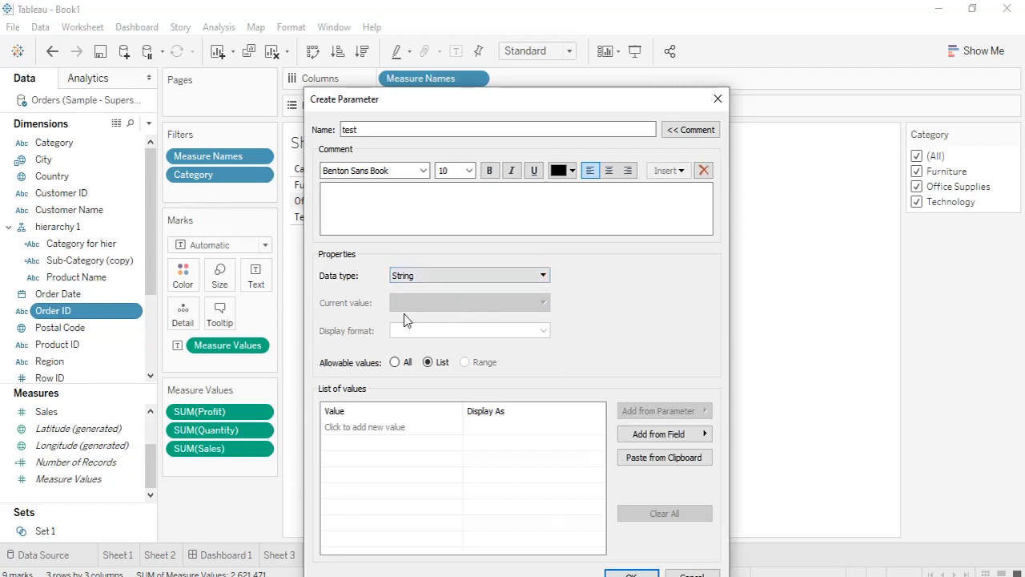
click(528, 276)
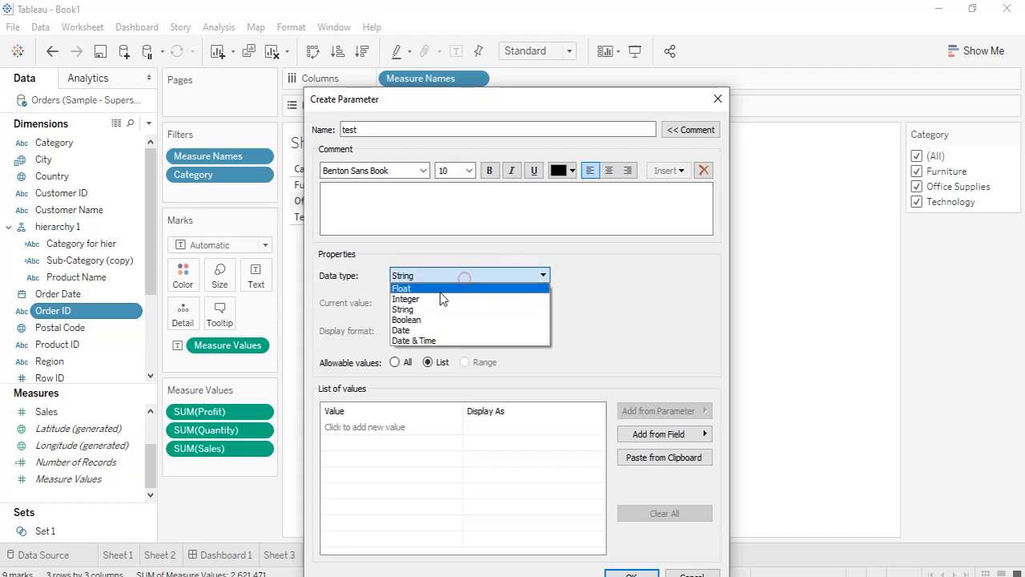
click(432, 297)
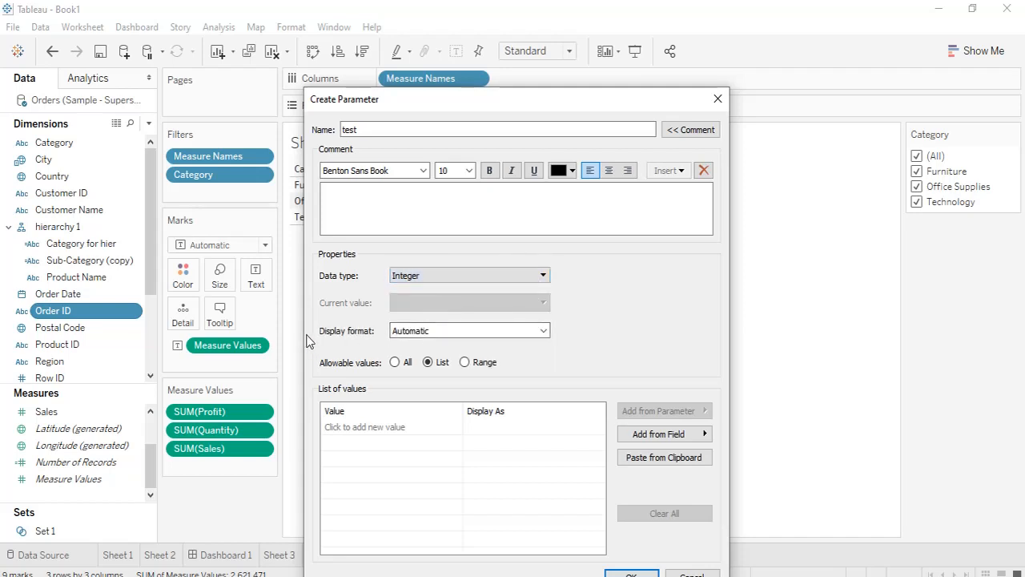
click(535, 331)
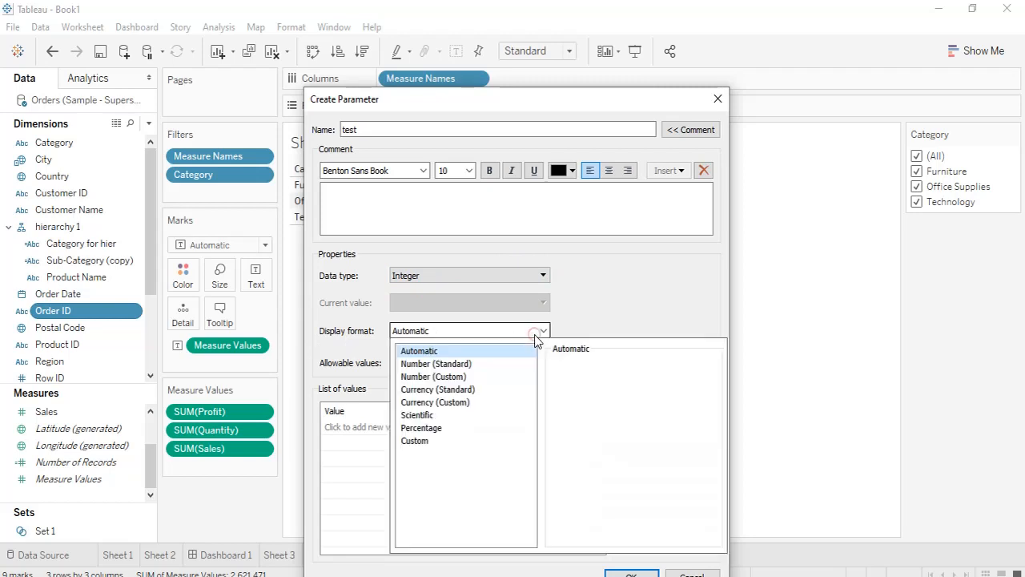
click(438, 428)
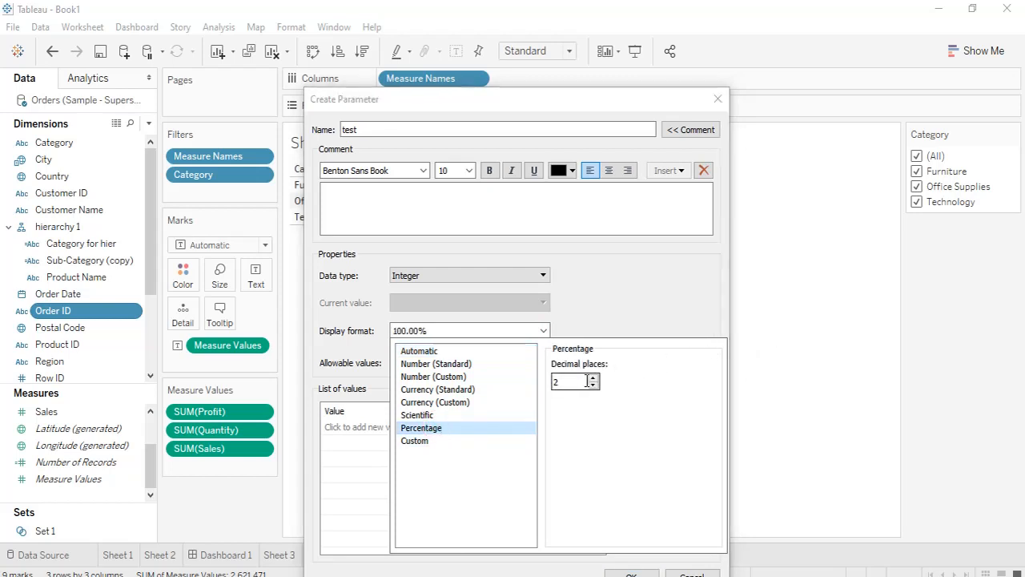
click(600, 307)
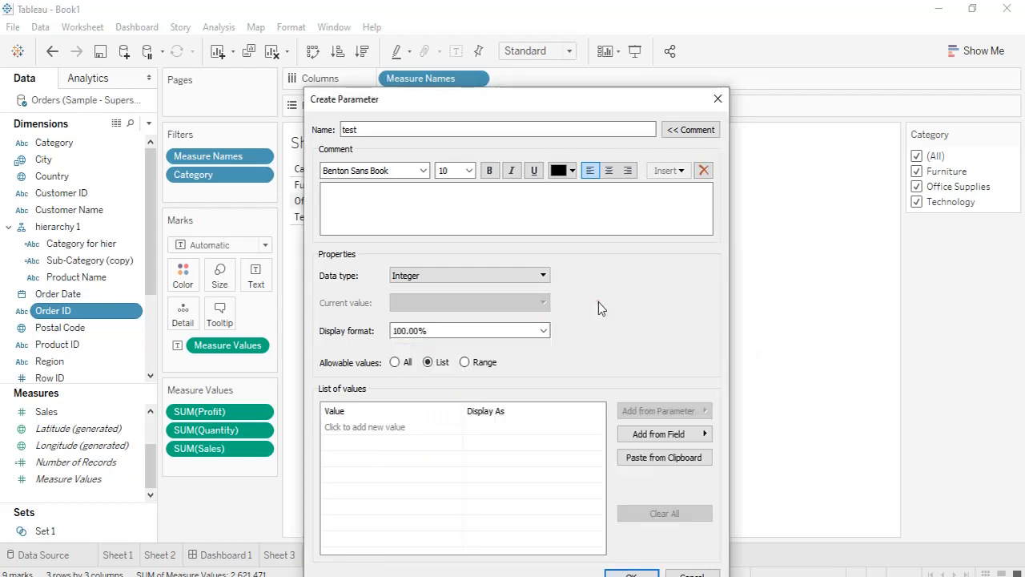
Switch the parameter's data type to Date and look through the available date display formats
click(521, 281)
click(520, 279)
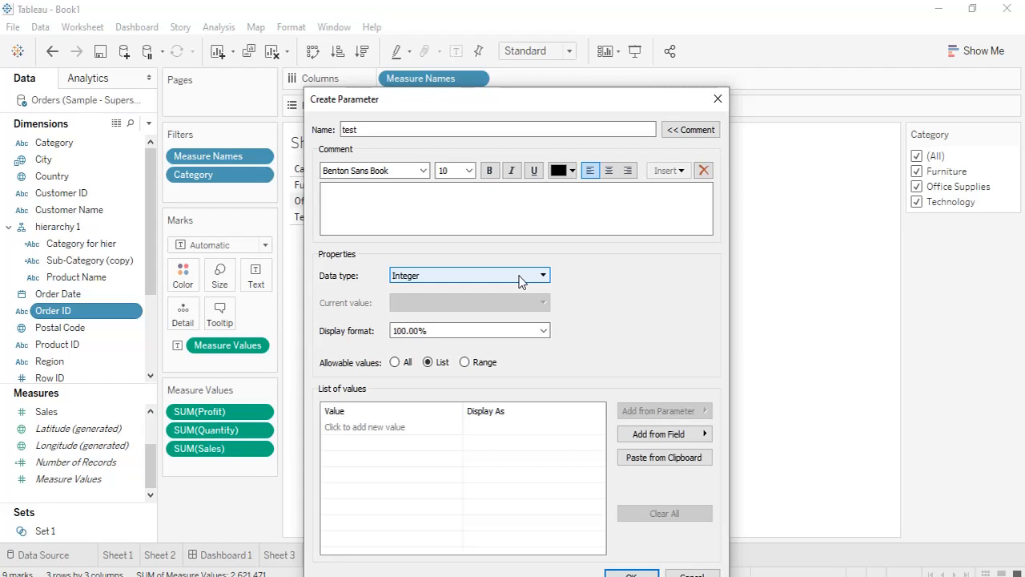
click(519, 276)
click(437, 331)
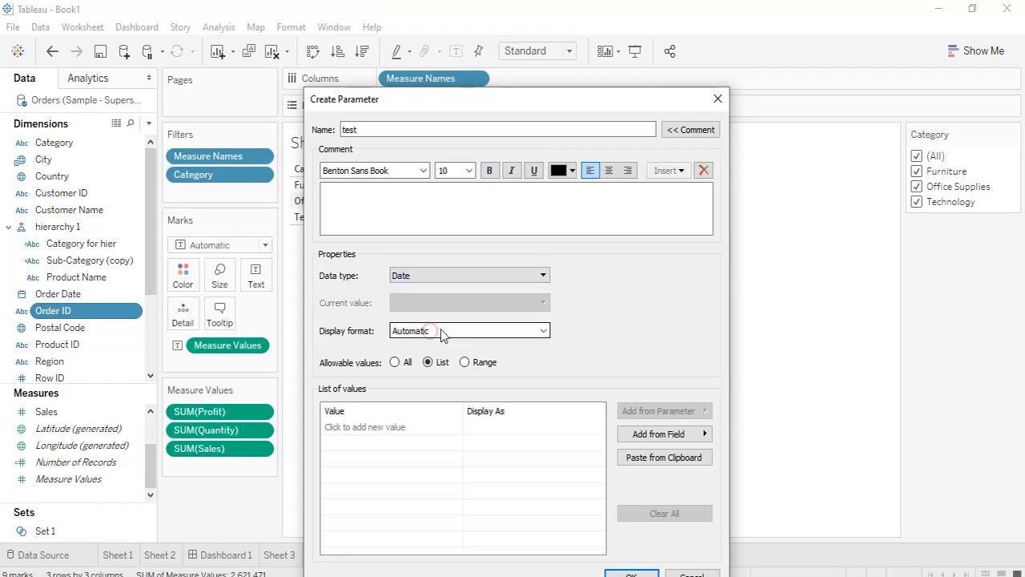
click(543, 331)
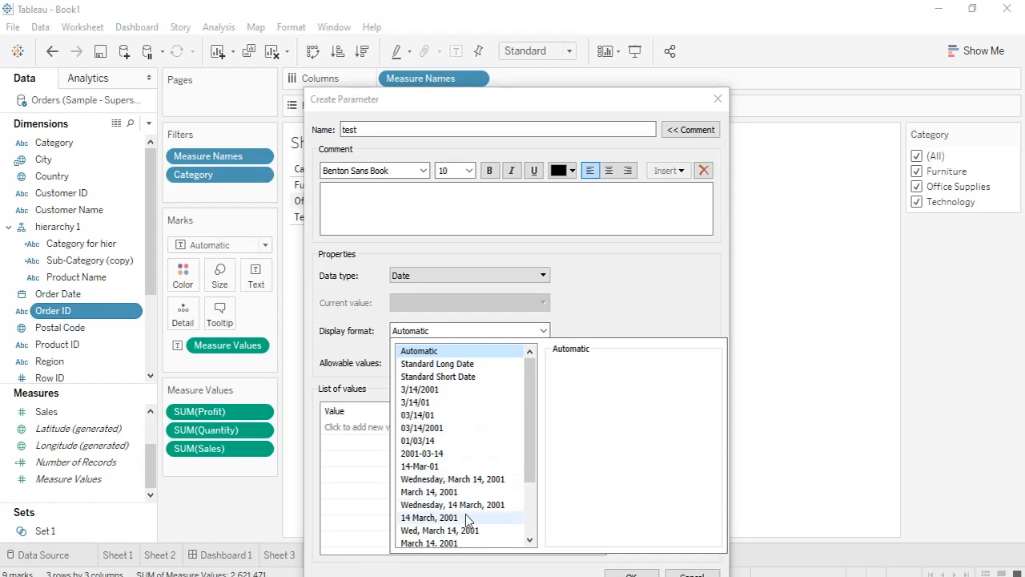
click(602, 285)
Set the parameter's data type to String with All allowable values and create it
click(526, 284)
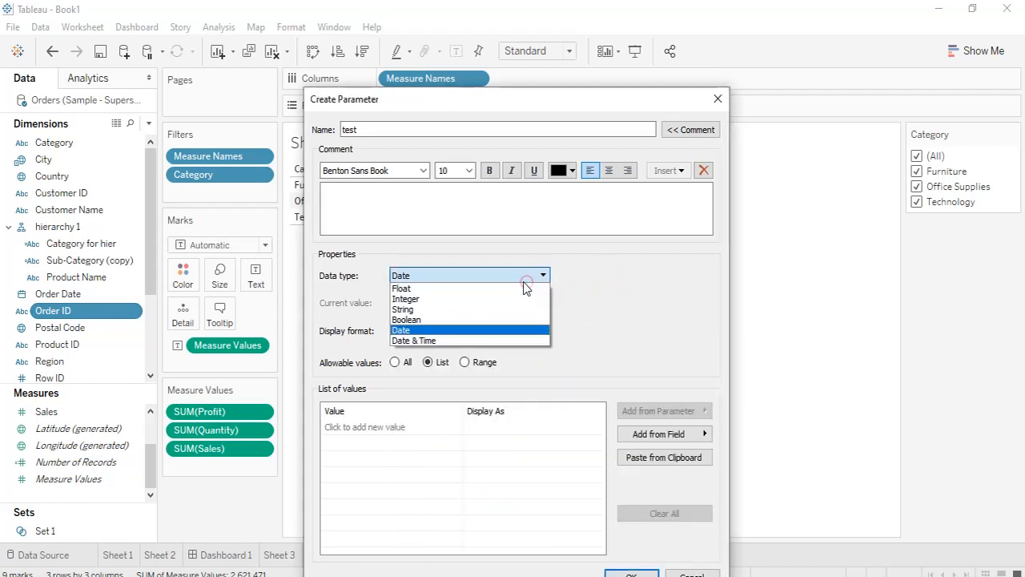
click(429, 310)
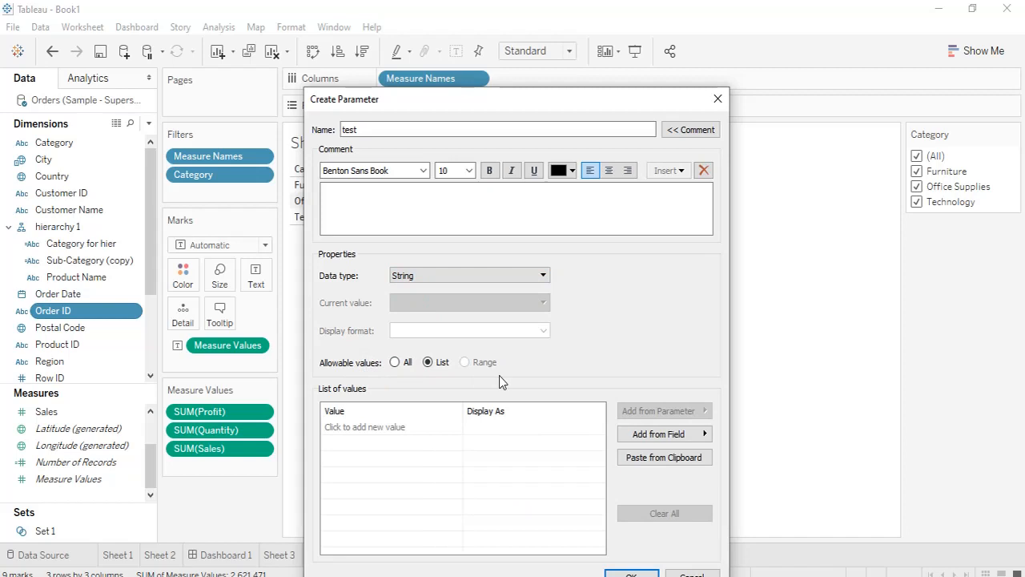
click(395, 362)
click(428, 362)
click(394, 362)
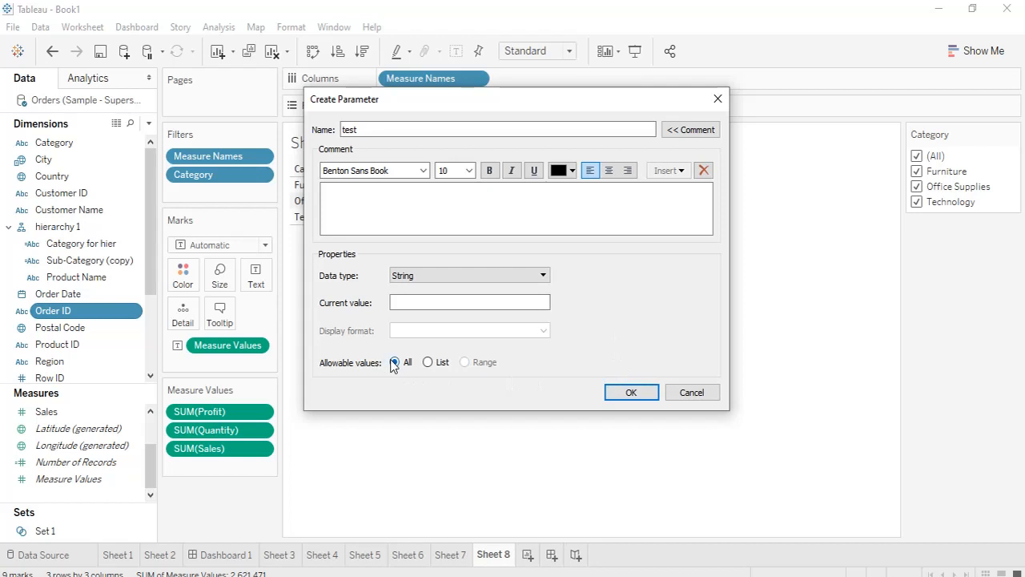
click(633, 394)
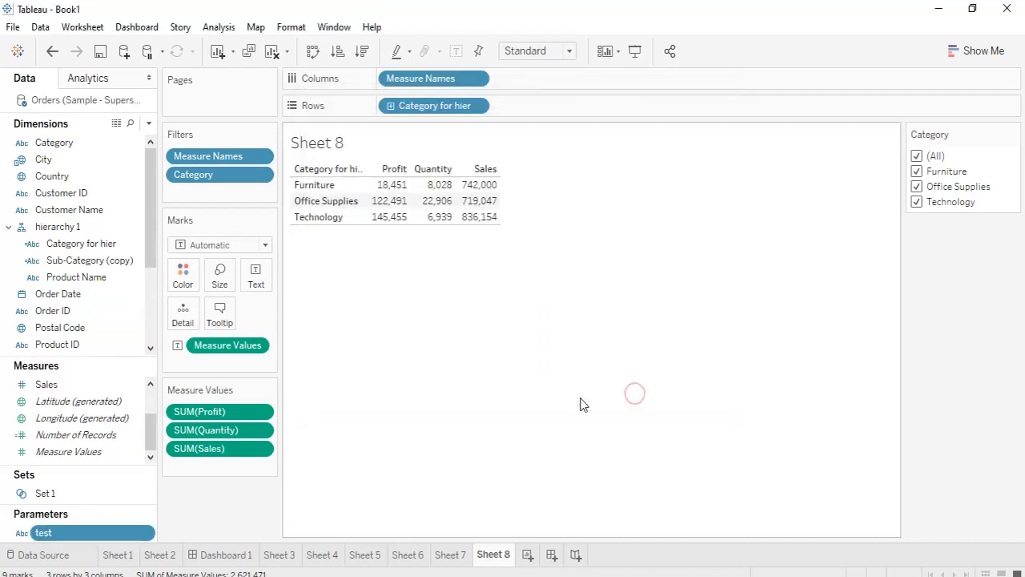
Show the test parameter control on Sheet 8 and hide the Category filter card
right_click(76, 532)
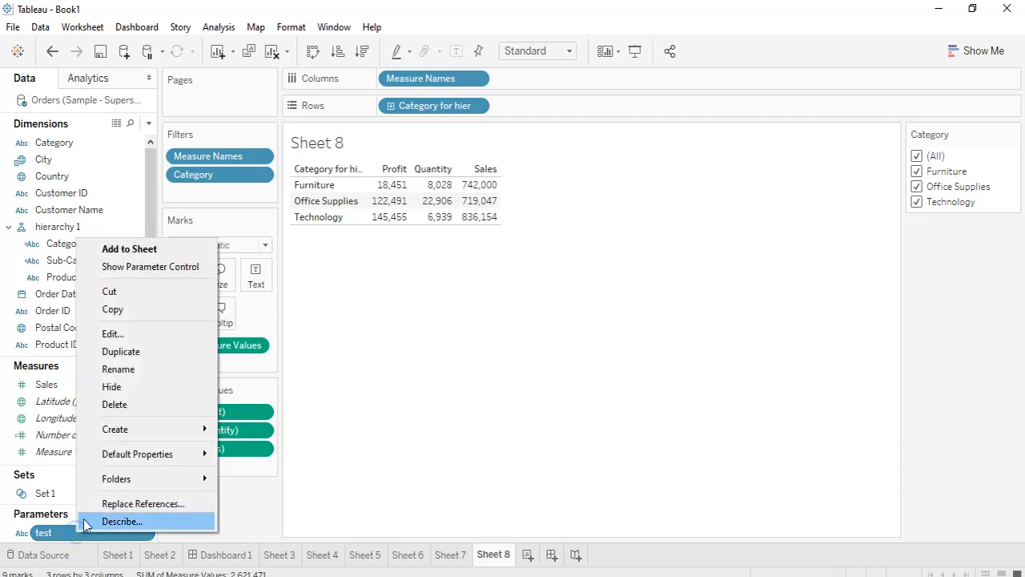
click(156, 267)
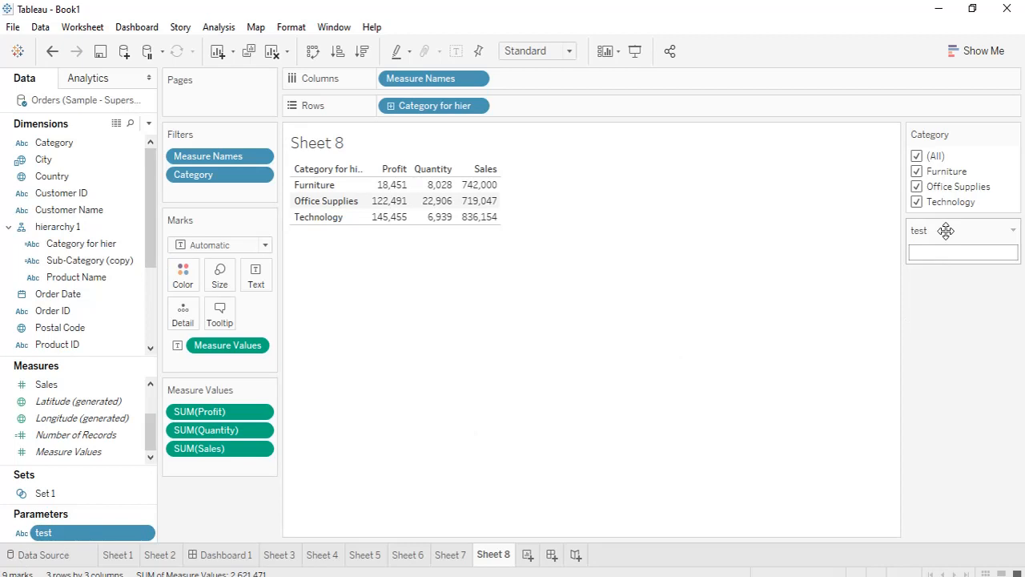
drag(946, 231, 951, 126)
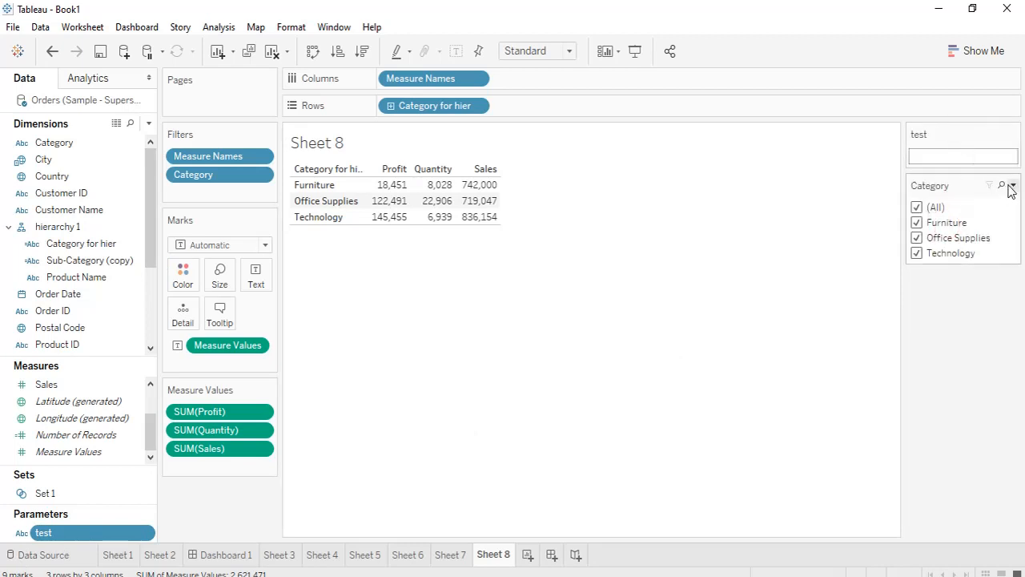
click(1012, 186)
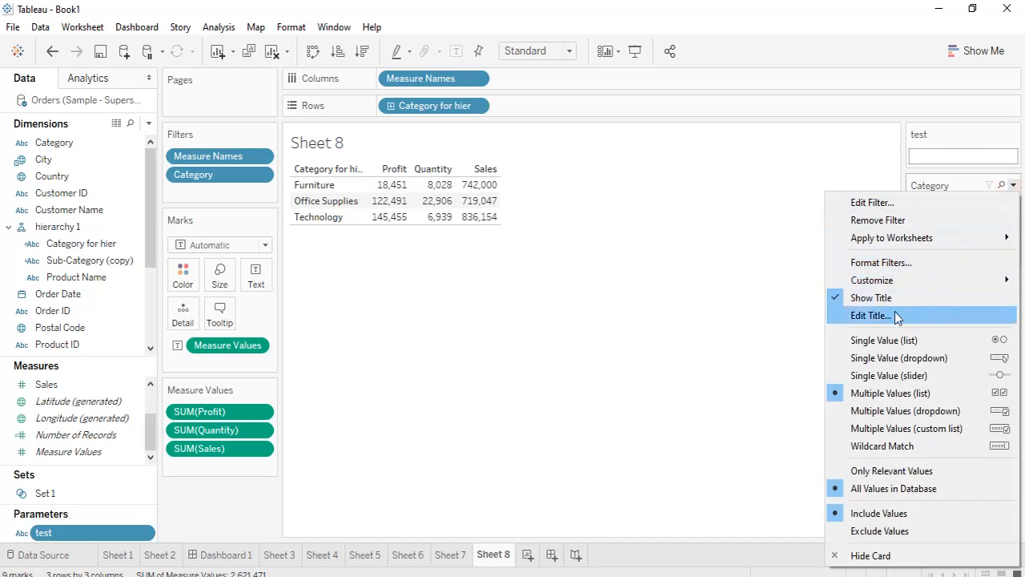
click(874, 555)
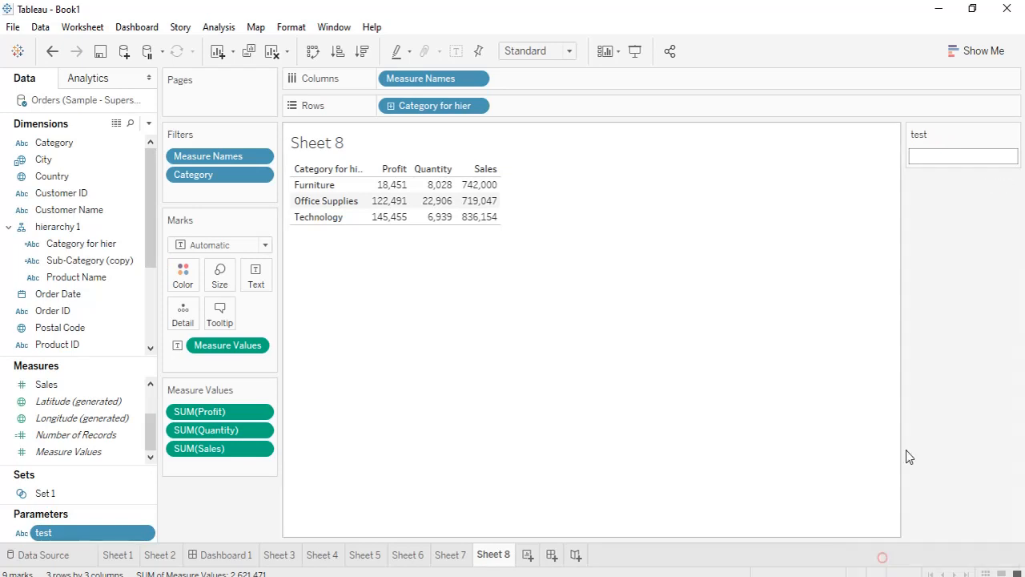
Try the values heat and wood in the test parameter control, clearing each one again
click(947, 154)
text(heat)
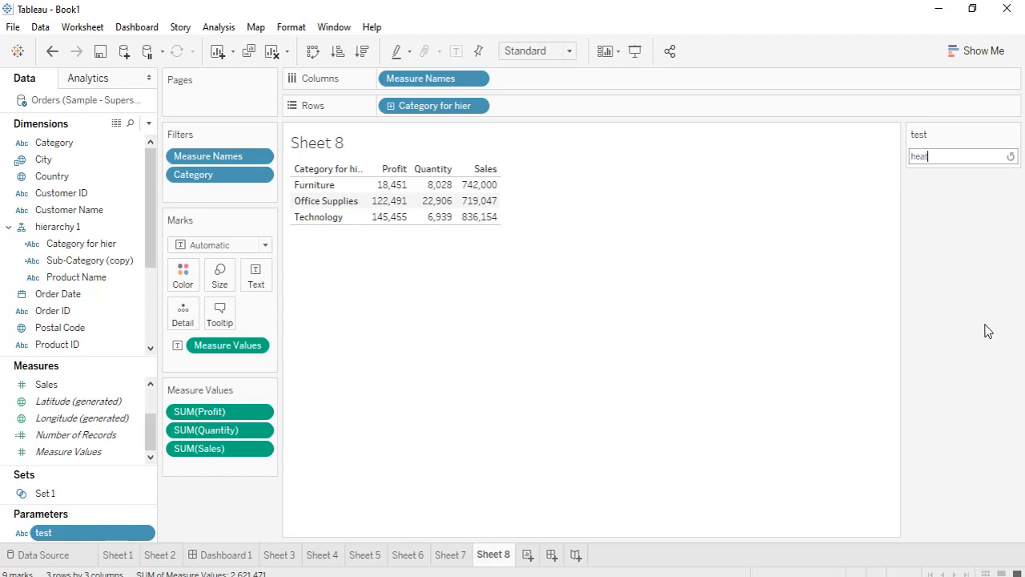
key(BackSpace)
key(BackSpace)
key(BackSpace)
key(BackSpace)
text(wood)
key(BackSpace)
key(BackSpace)
key(BackSpace)
key(BackSpace)
Add a new worksheet and try to place the test parameter on its Rows shelf and canvas
click(528, 554)
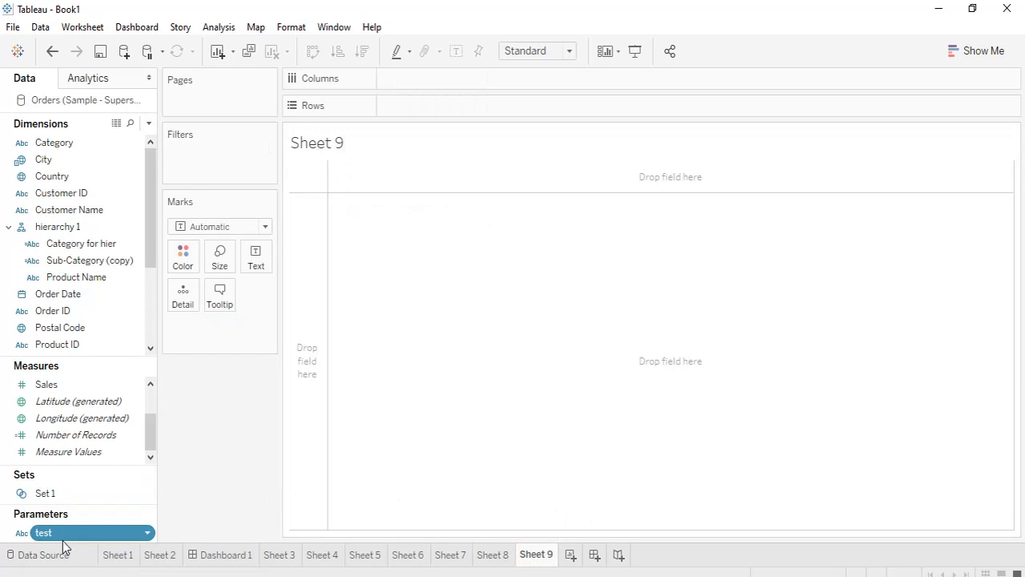
drag(67, 535, 414, 113)
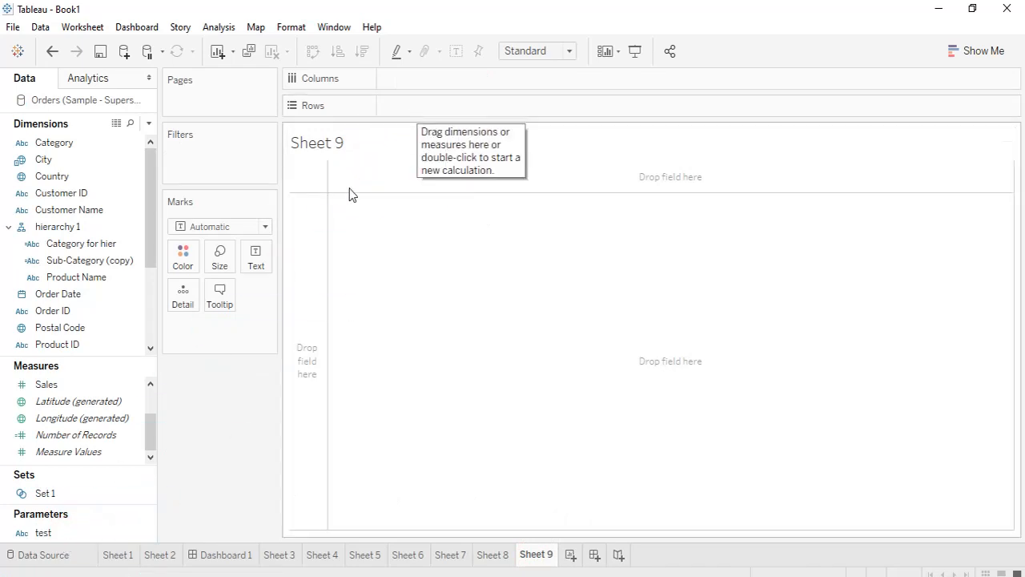
drag(62, 534, 429, 108)
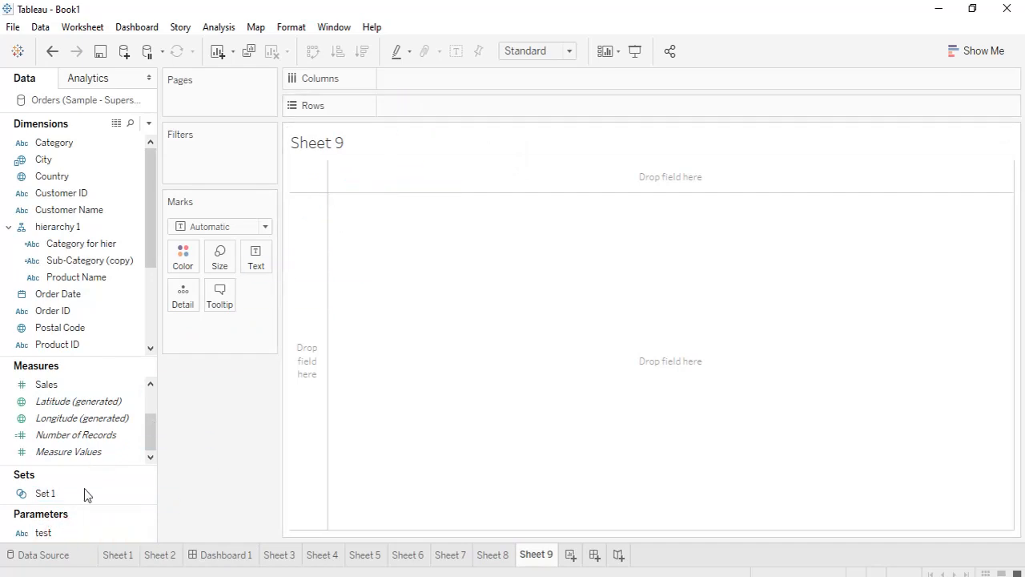
drag(69, 534, 425, 362)
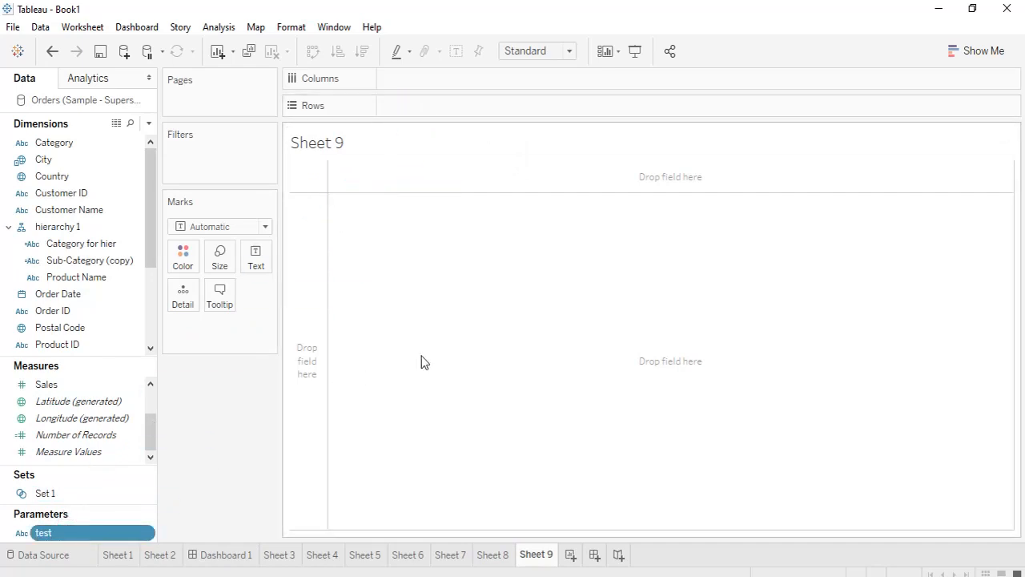
Show the test parameter control on Sheet 9 and set its value to akjsdakjdgjh
click(493, 553)
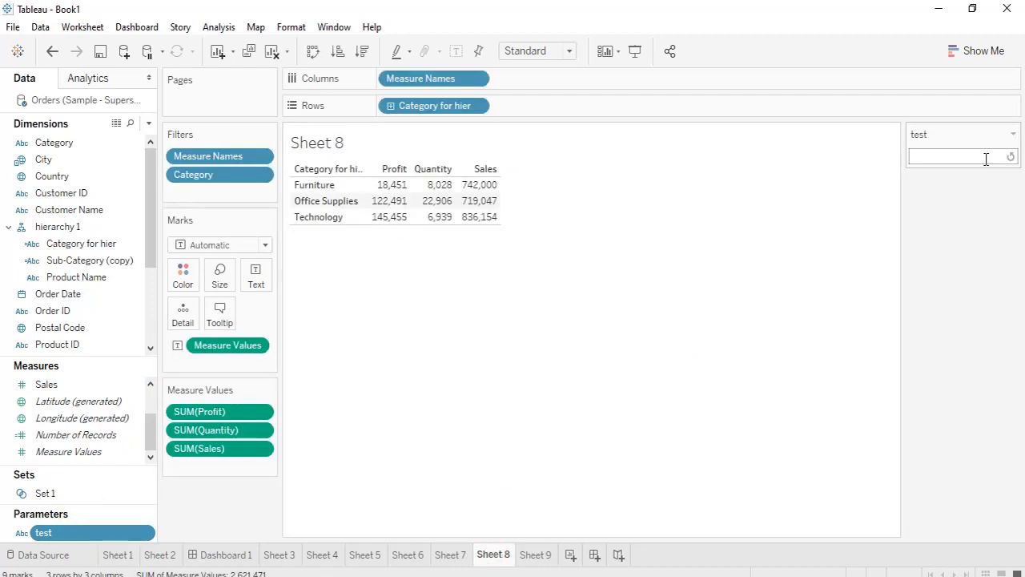
click(535, 553)
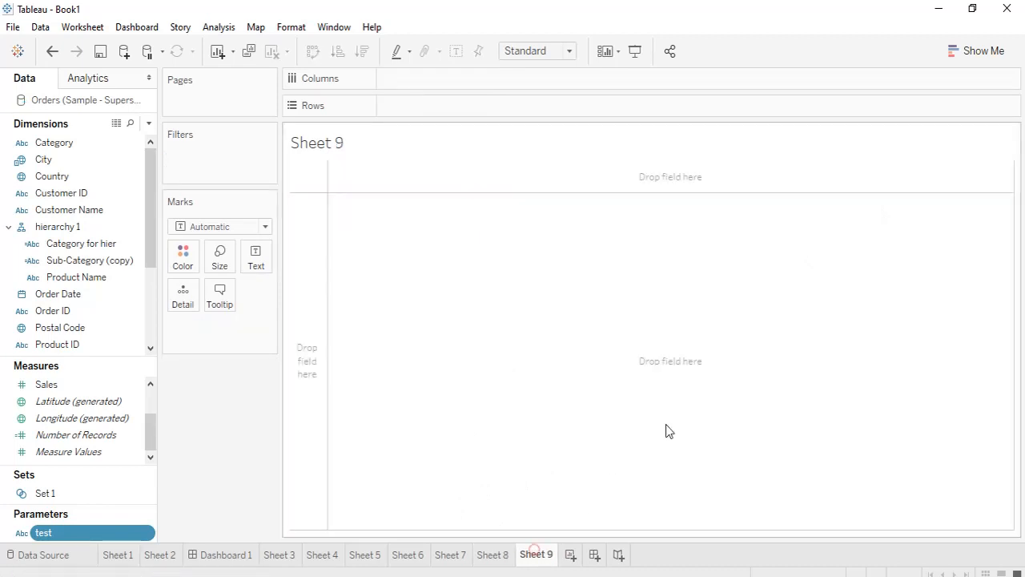
click(145, 534)
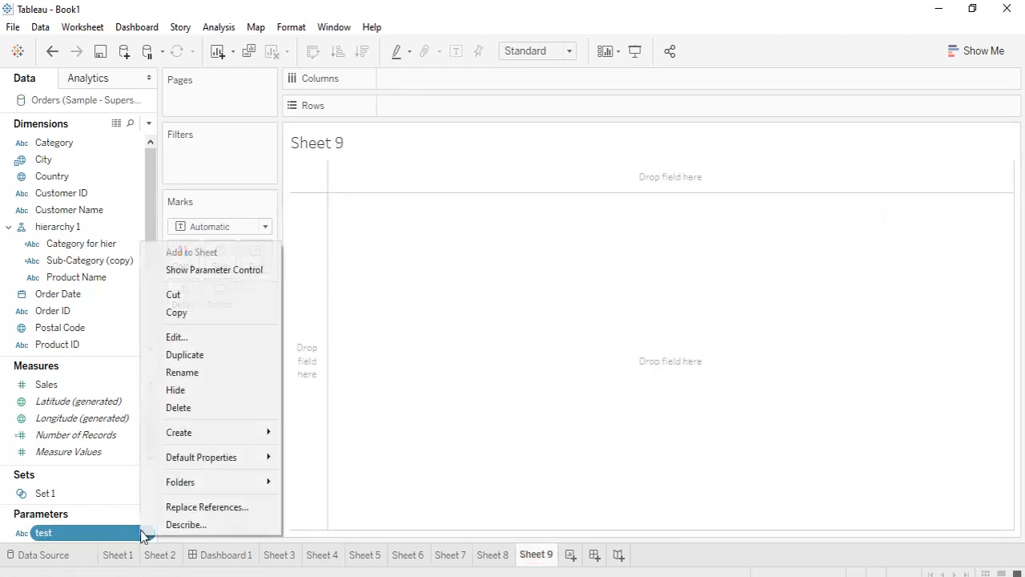
click(214, 269)
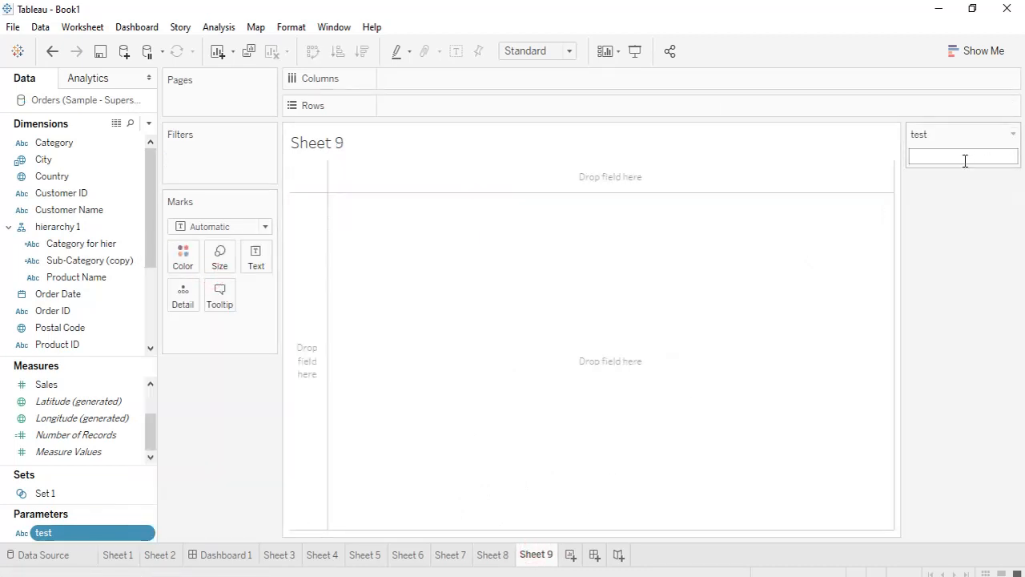
text(akjsdakjdgjh)
click(945, 228)
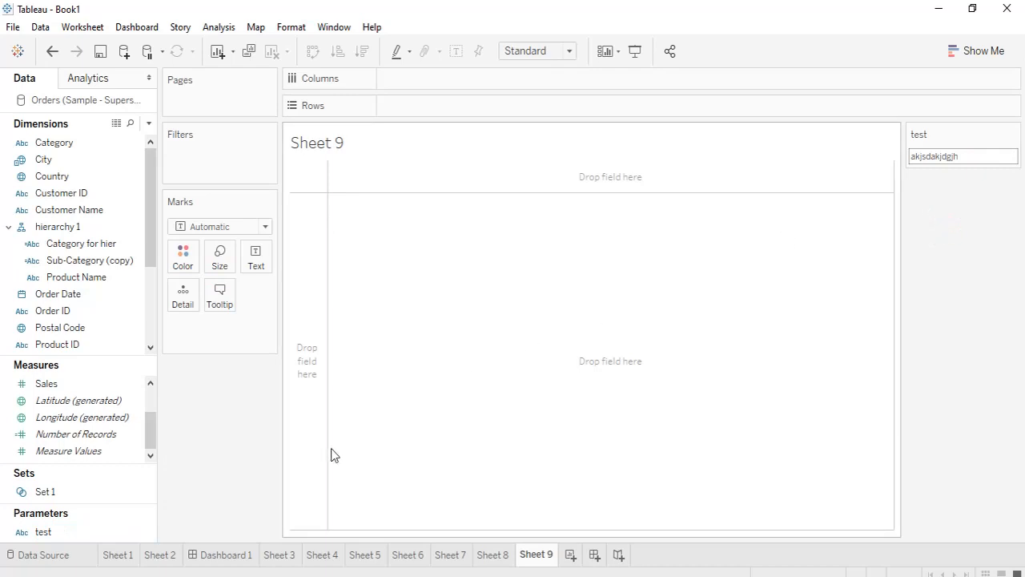
Try to add the test parameter to the Rows shelf of Sheet 9 with its value filled in
drag(76, 533, 451, 110)
double_click(967, 157)
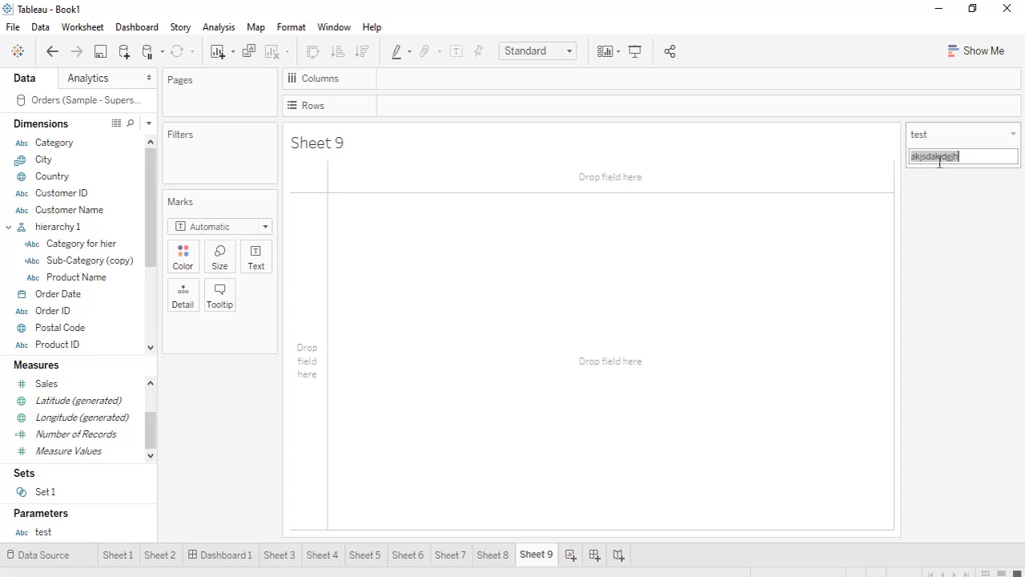
right_click(74, 312)
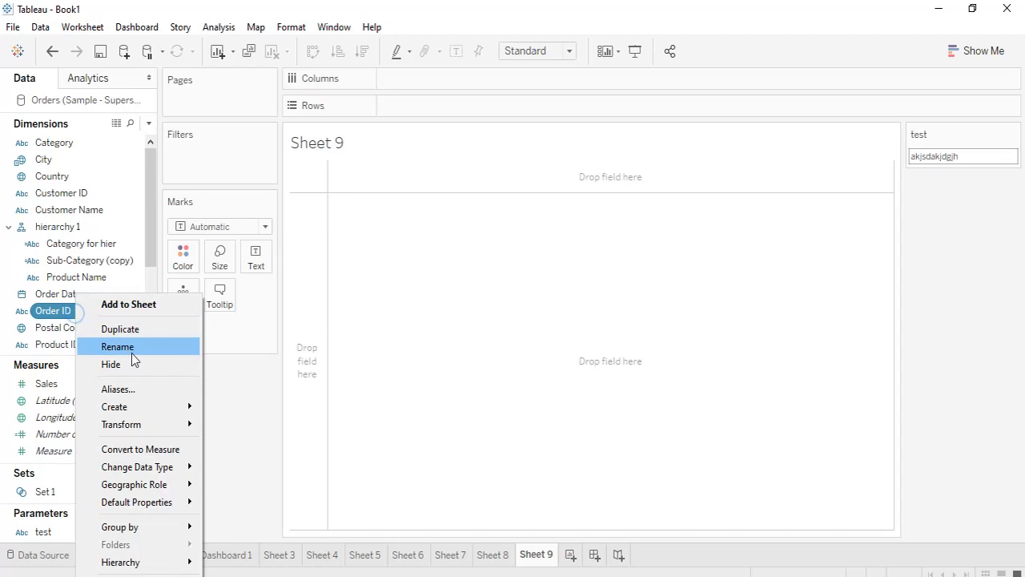
mouse_move(153, 407)
click(261, 410)
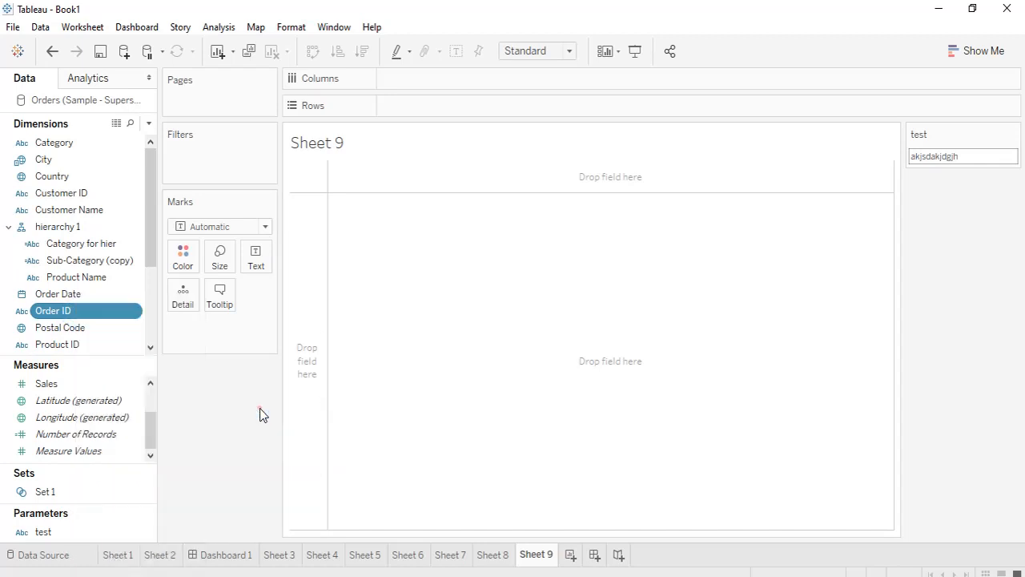
drag(251, 293, 114, 286)
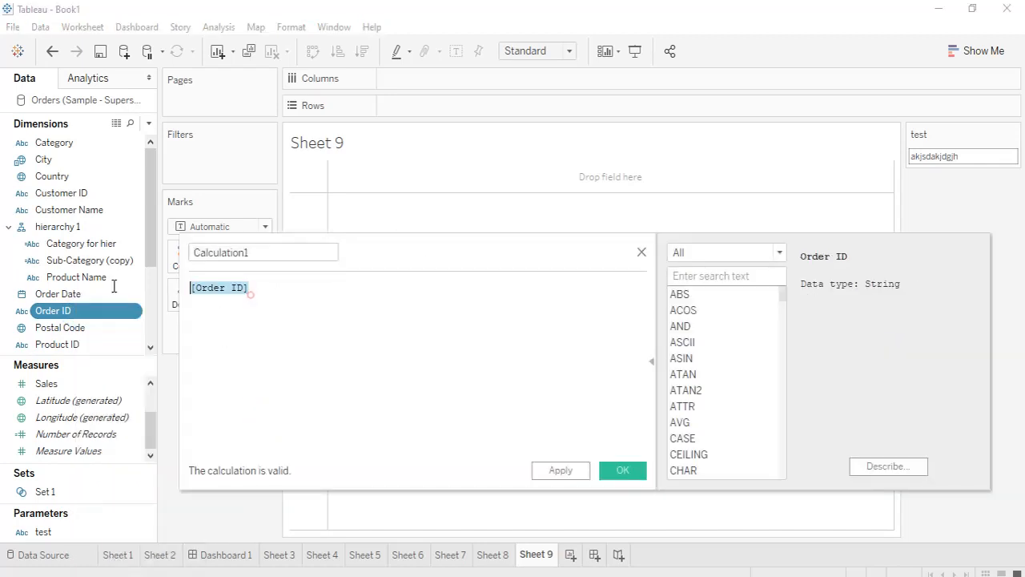
key(BackSpace)
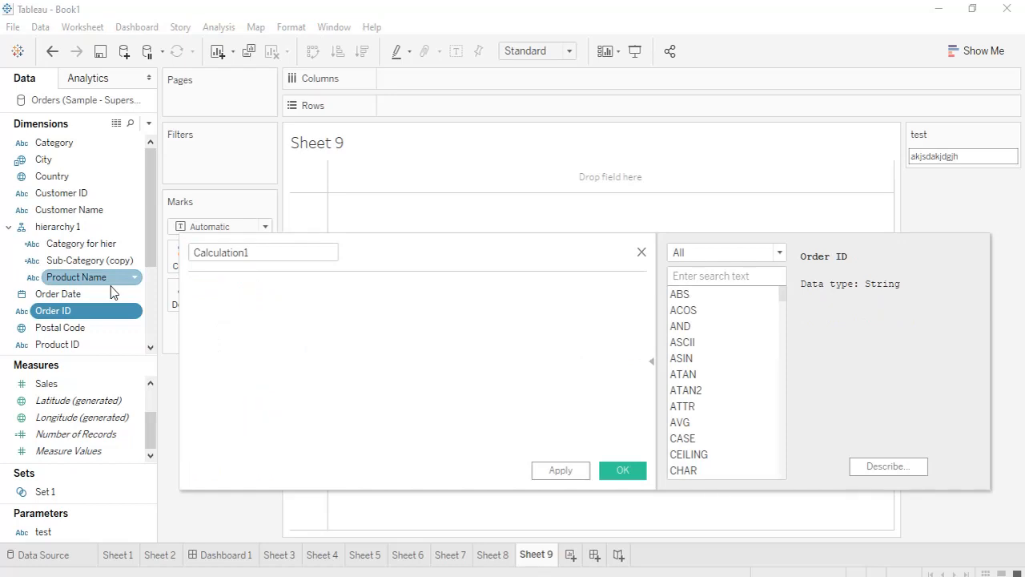
text(test)
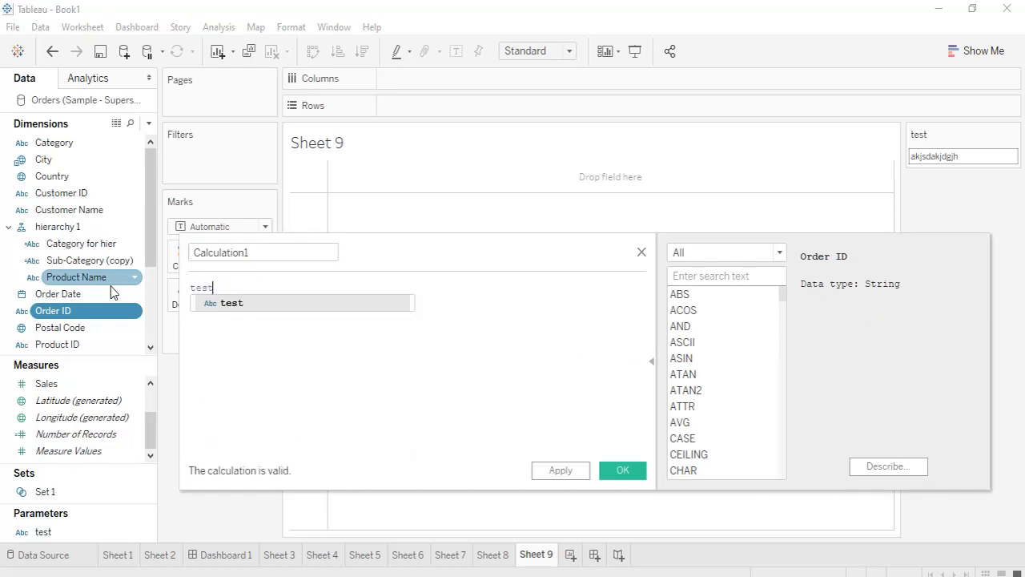
key(BackSpace)
key(BackSpace)
key(BackSpace)
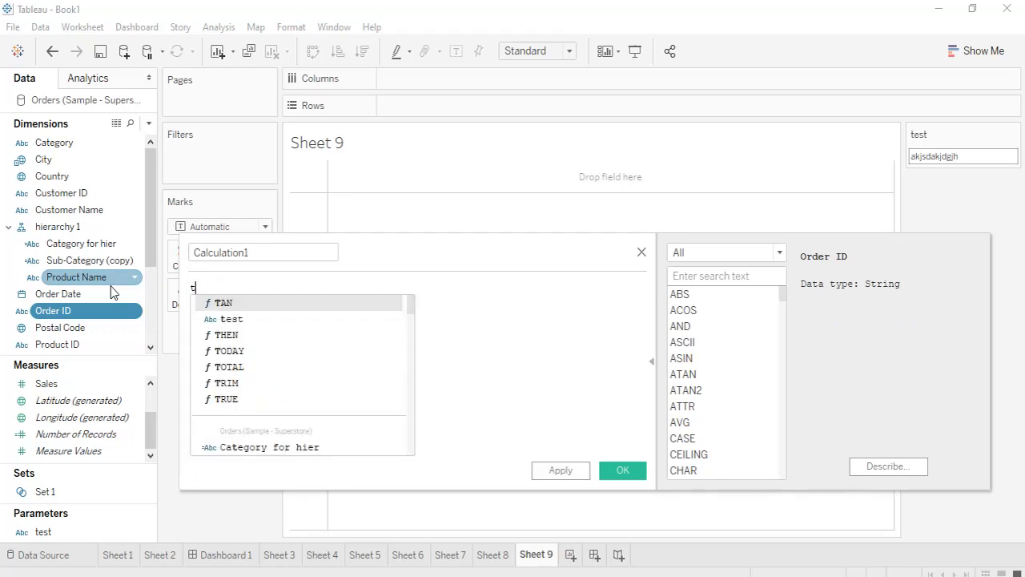
text(pe)
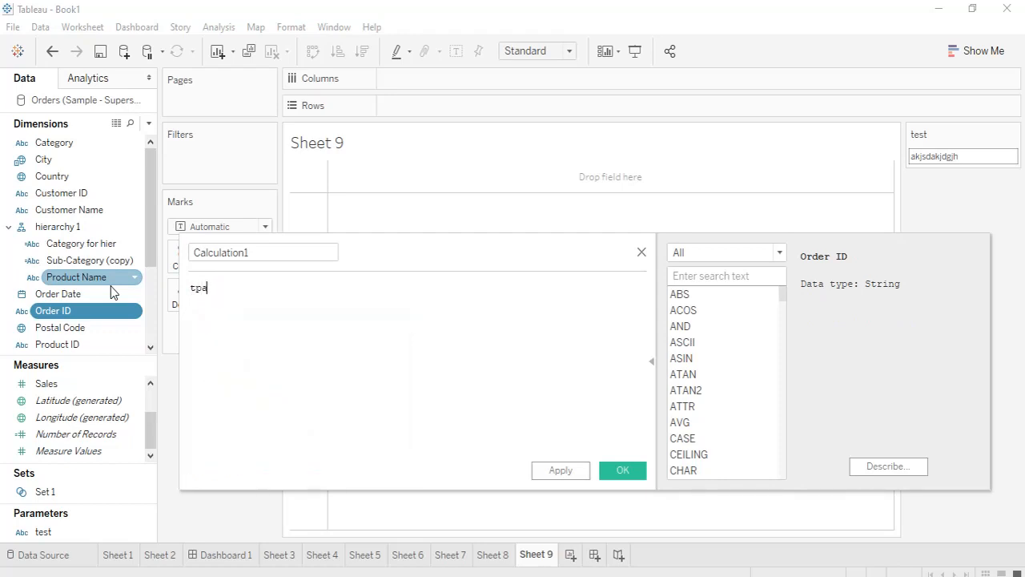
key(BackSpace)
key(BackSpace)
key(BackSpace)
text(pa)
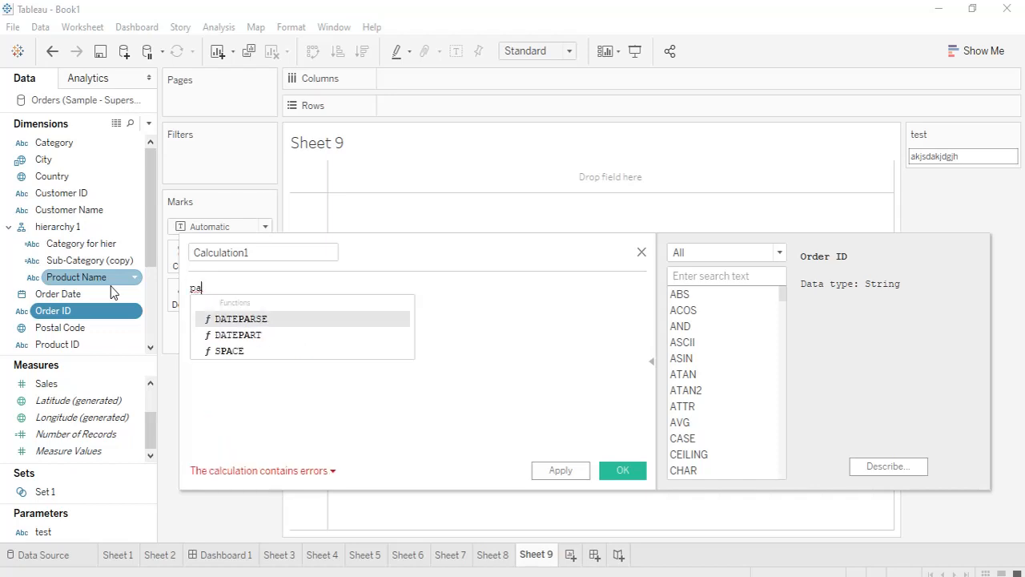
key(BackSpace)
key(BackSpace)
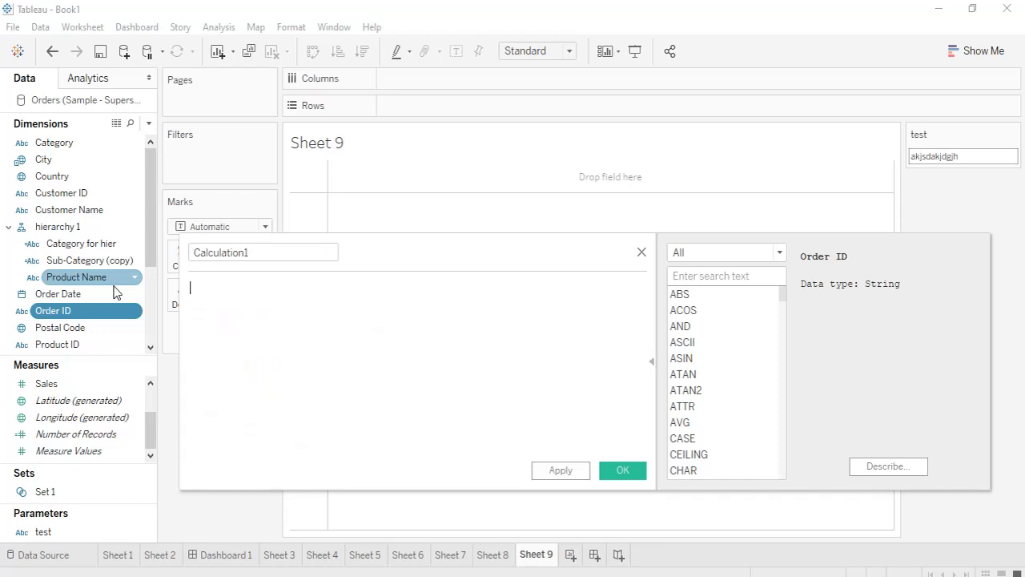
click(642, 253)
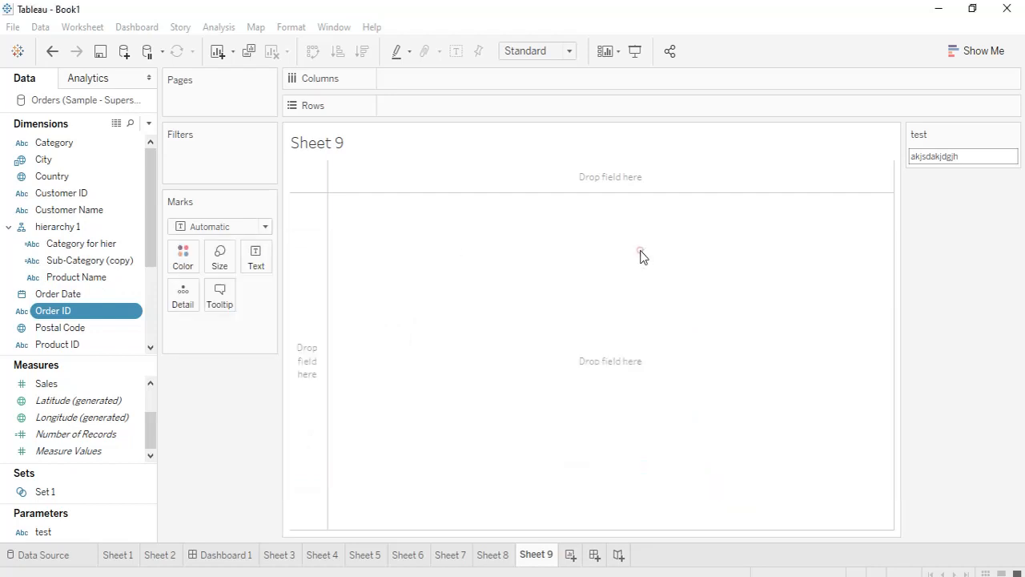
Restrict the test parameter's allowable values to a list containing a, b and c
right_click(87, 532)
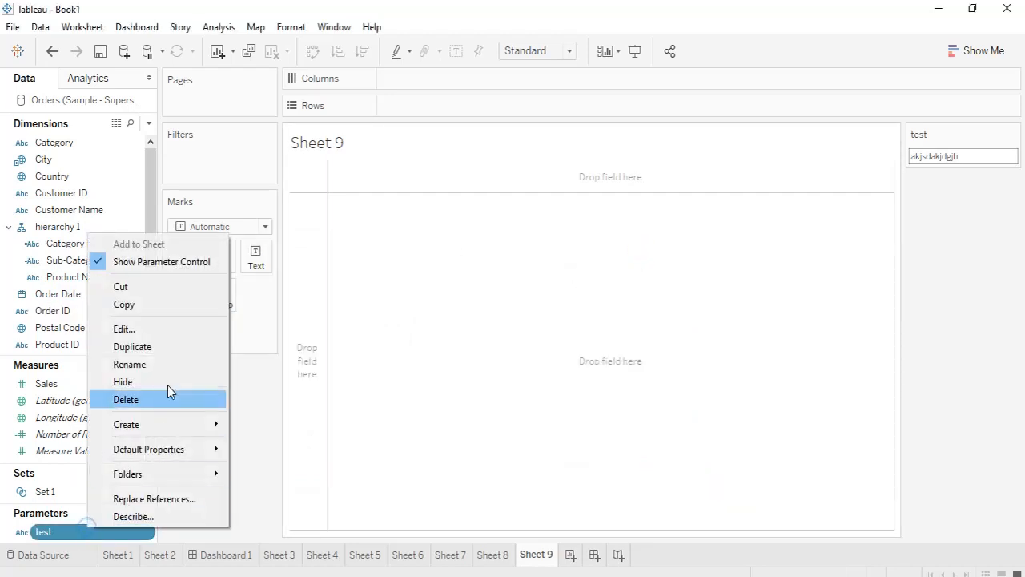
click(156, 330)
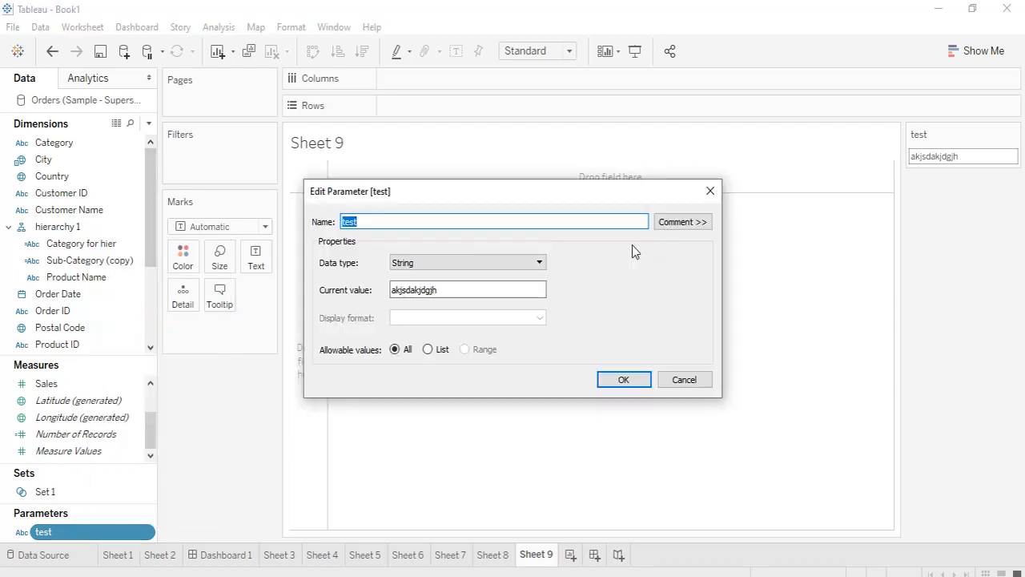
click(426, 350)
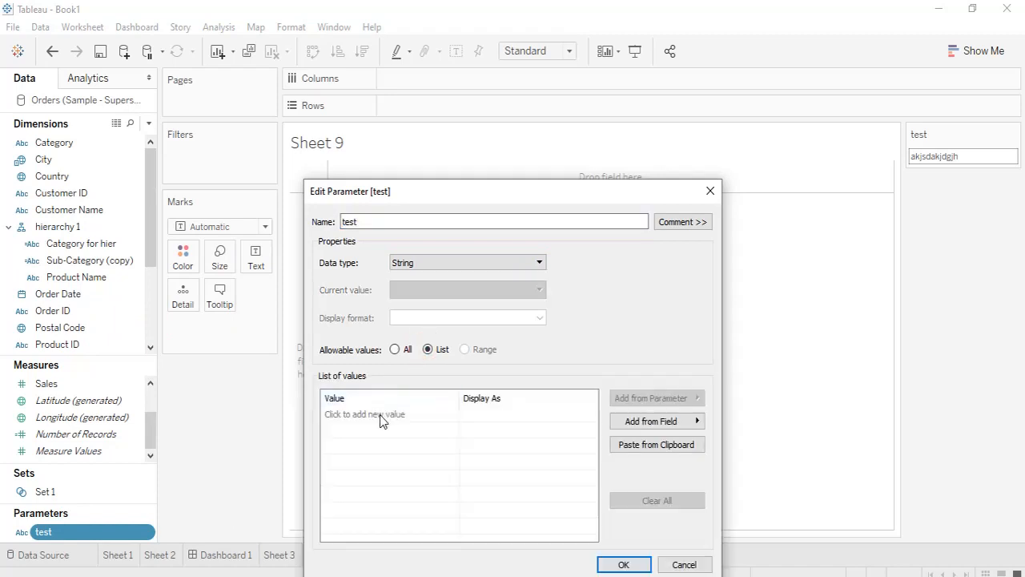
click(425, 415)
text(a)
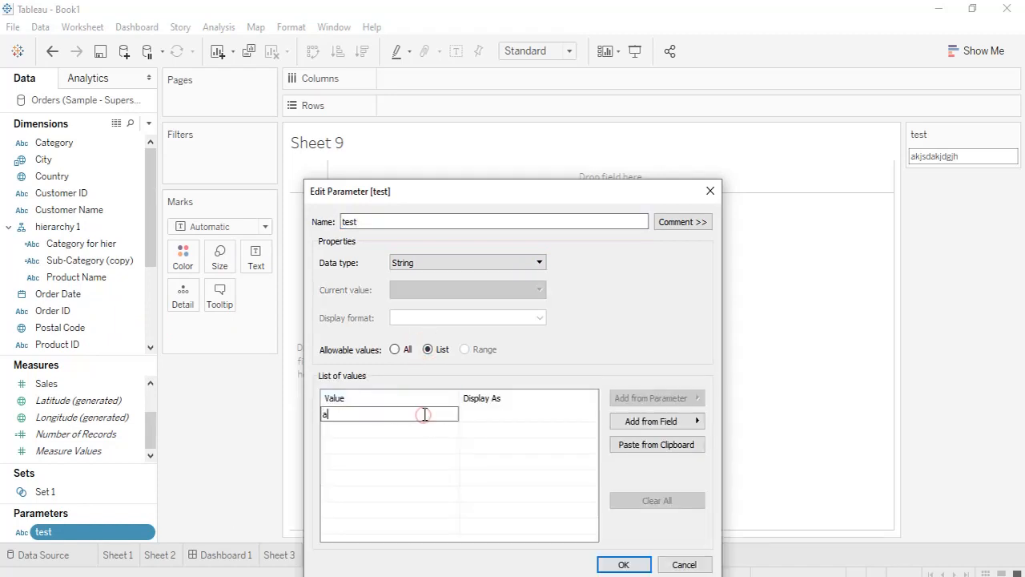
click(424, 430)
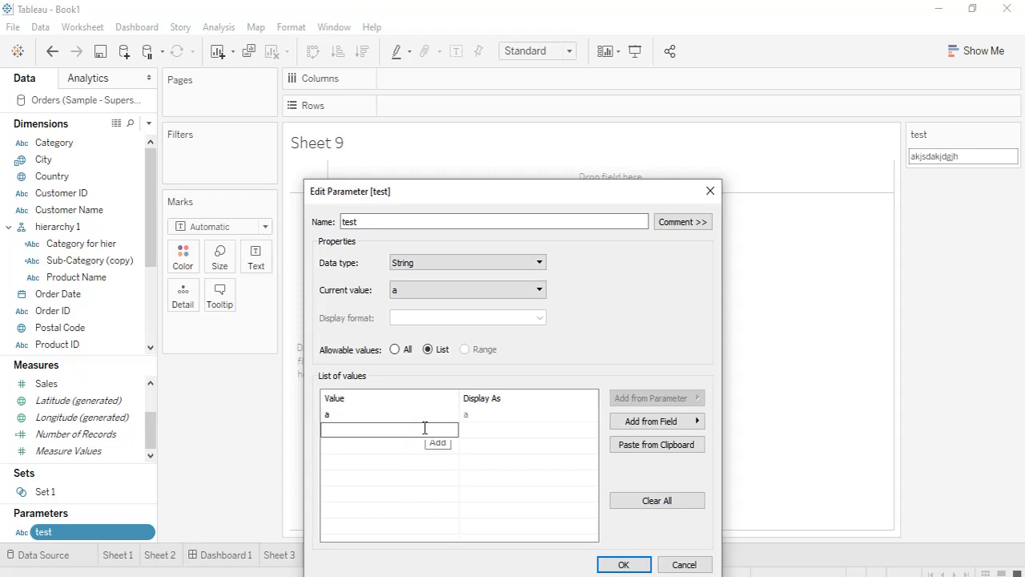
text(b)
click(420, 449)
text(c)
click(423, 463)
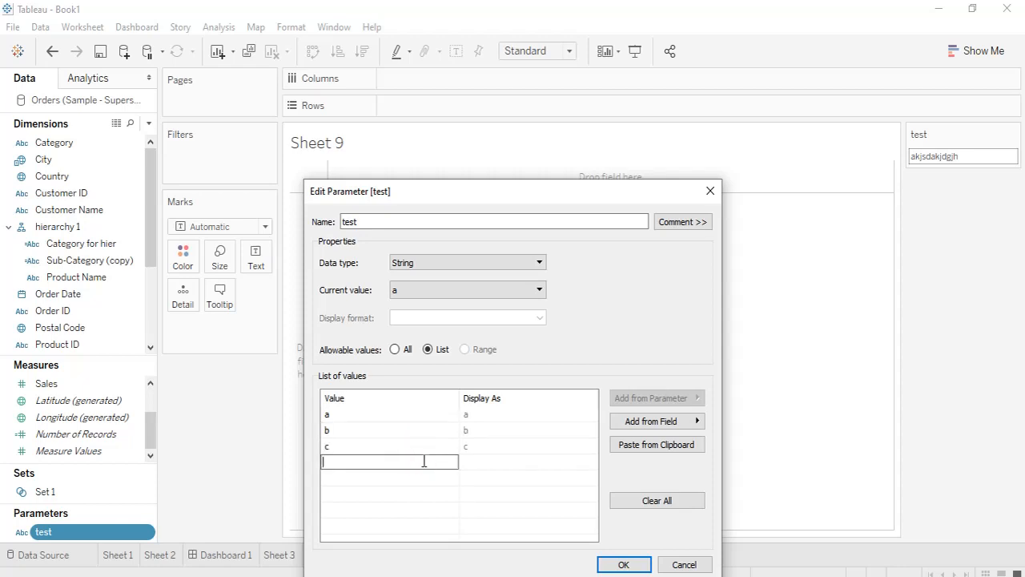
click(628, 562)
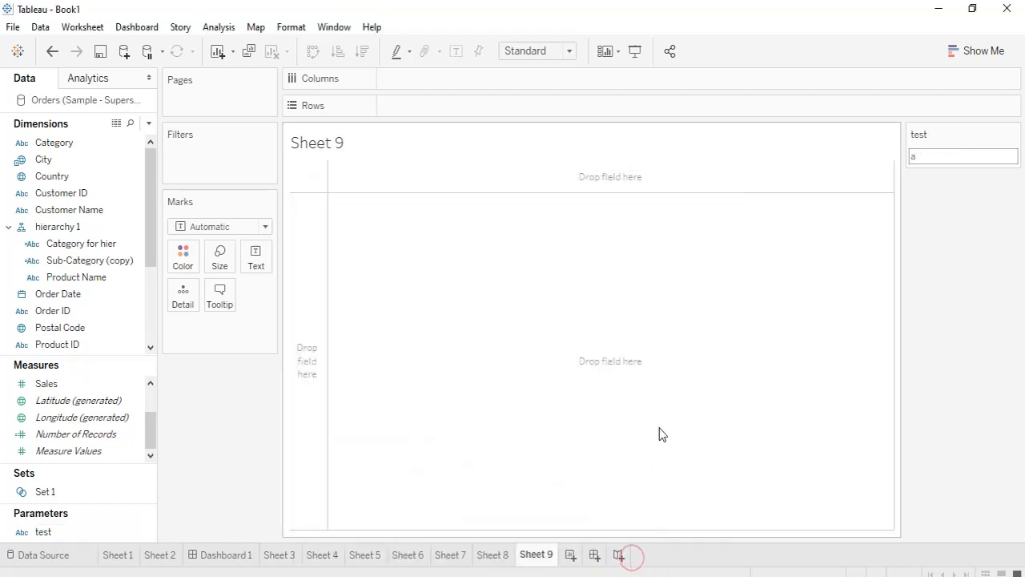
Try to add the list-based test parameter to the Rows shelf of Sheet 9
click(44, 533)
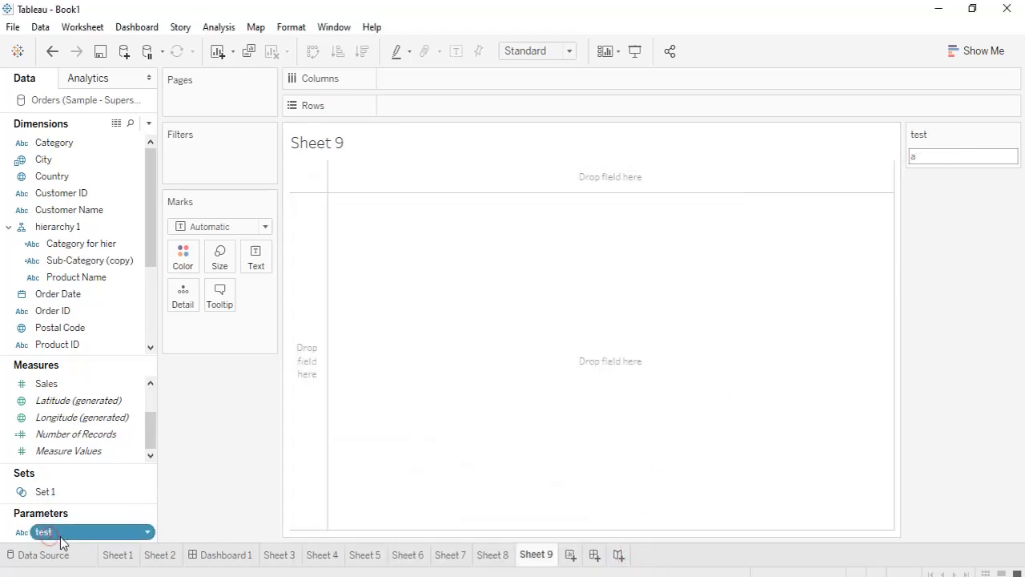
drag(76, 532, 442, 106)
click(74, 264)
click(74, 278)
click(67, 295)
click(74, 197)
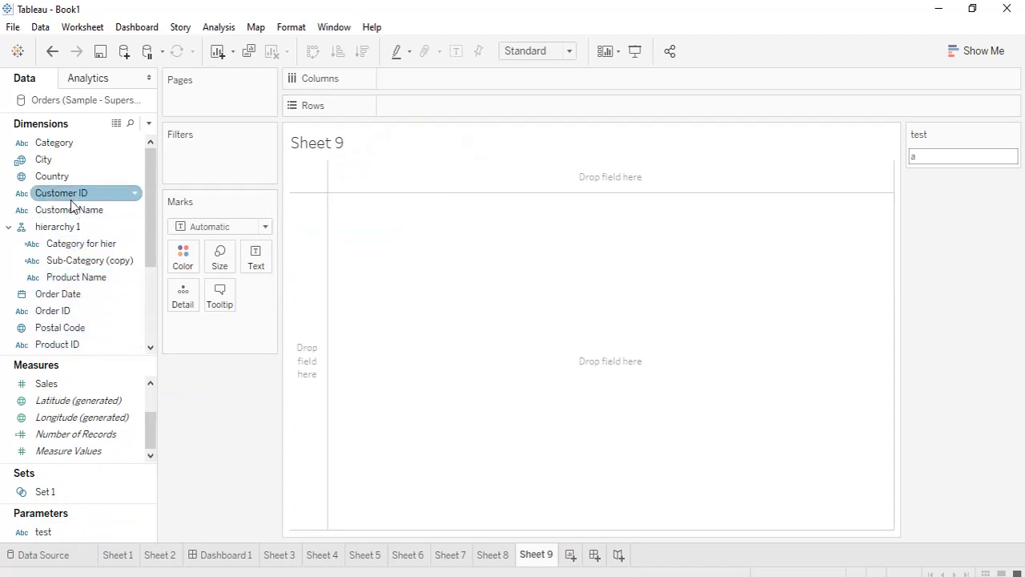
click(62, 177)
click(68, 214)
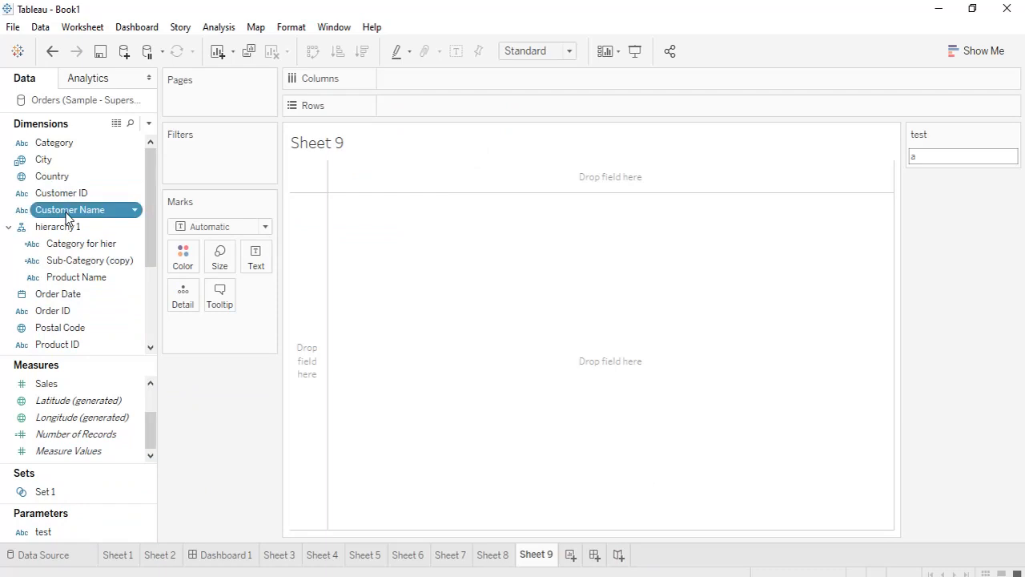
right_click(68, 213)
mouse_move(172, 325)
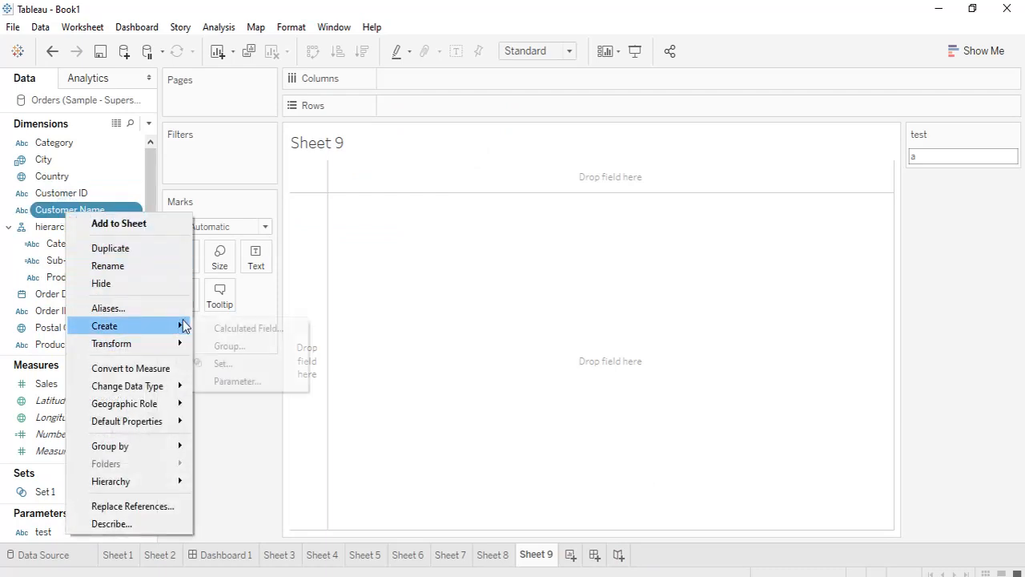
click(237, 327)
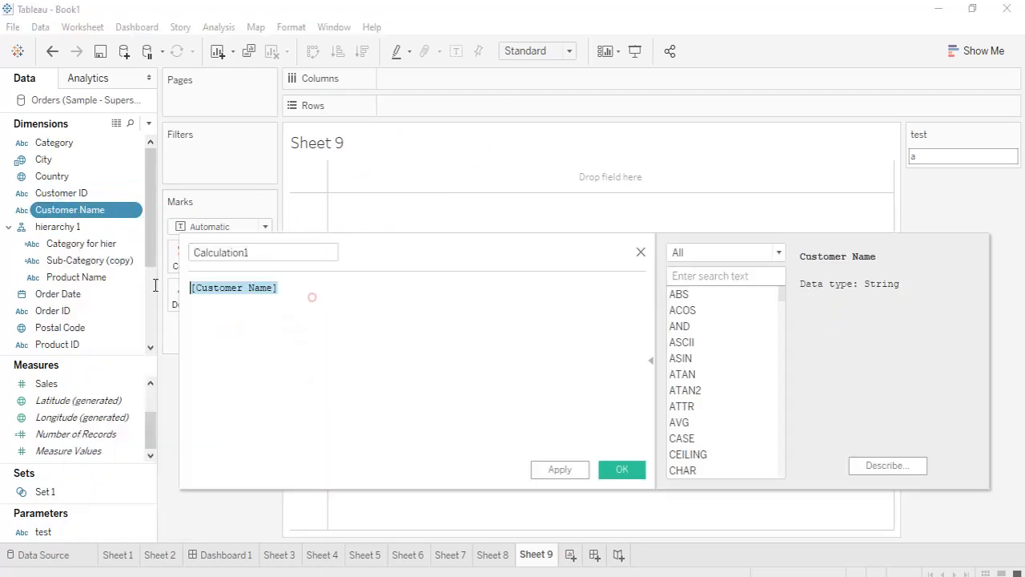
key(BackSpace)
text(te)
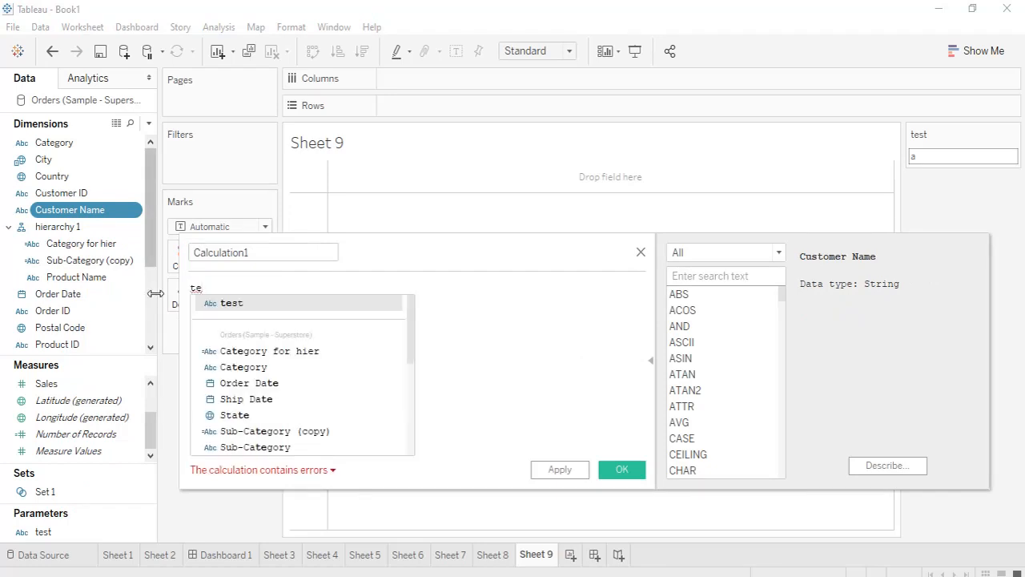
text(s)
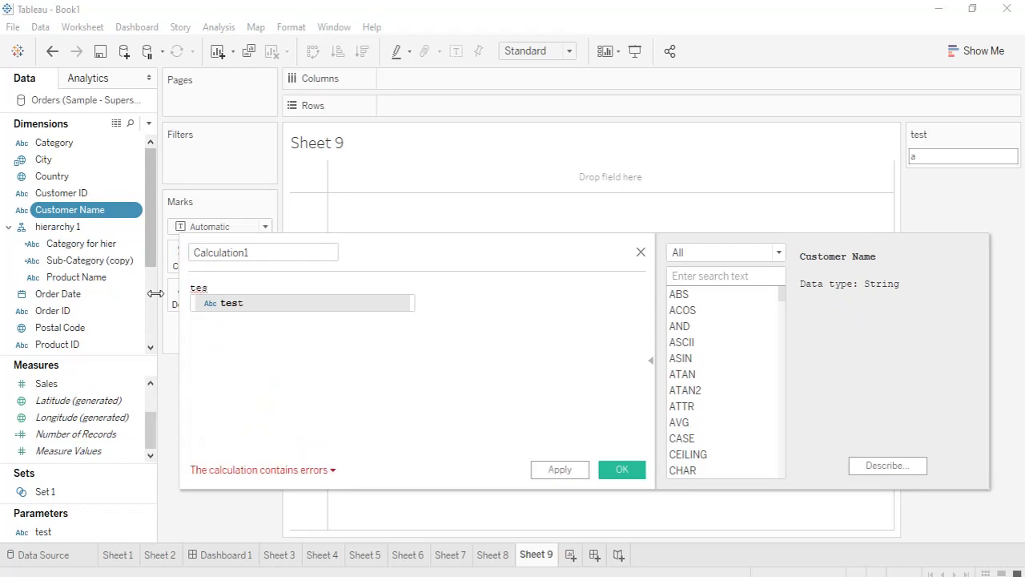
key(BackSpace)
key(BackSpace)
key(BackSpace)
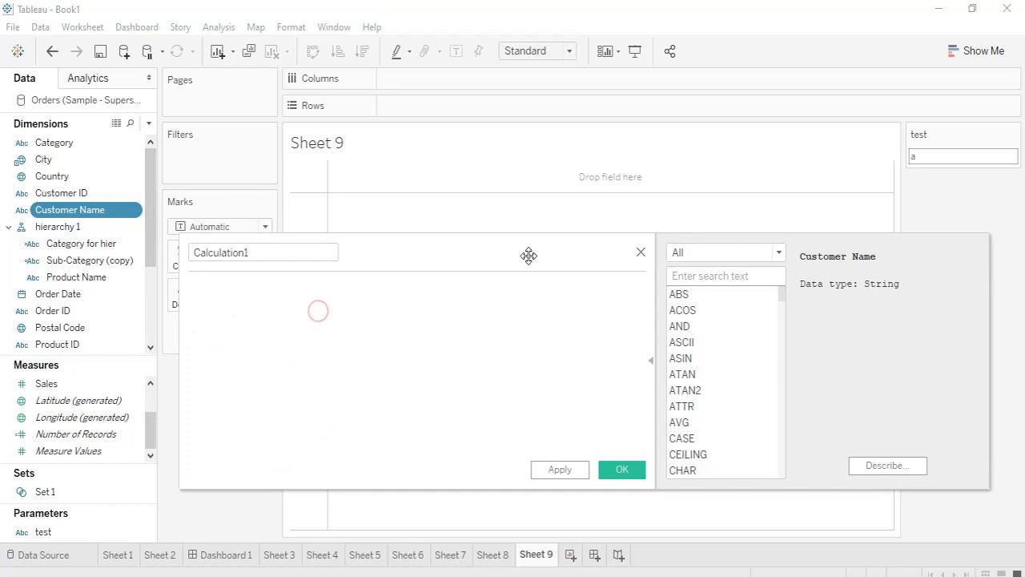
click(641, 253)
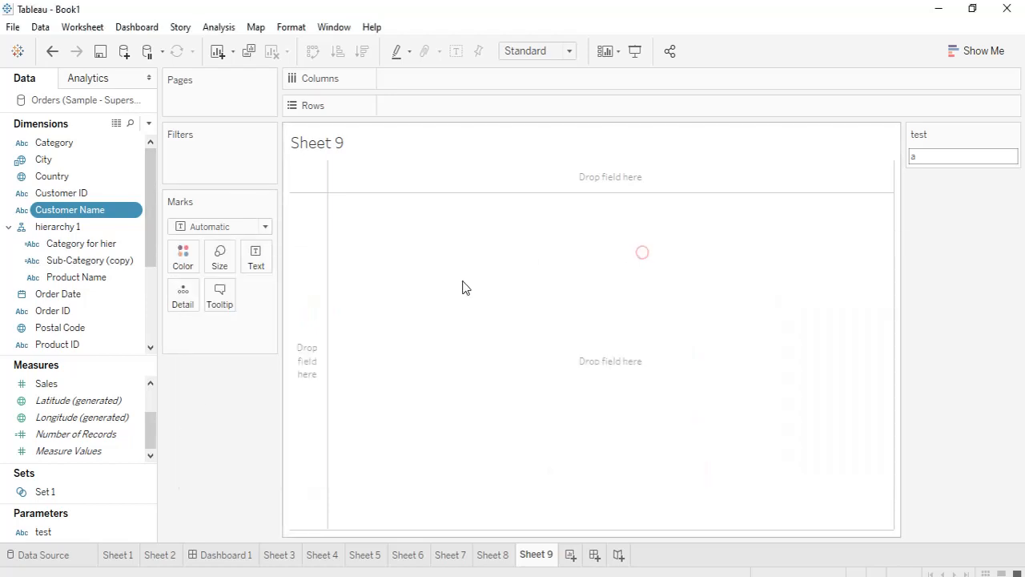
Rename the test parameter to testasd
right_click(44, 532)
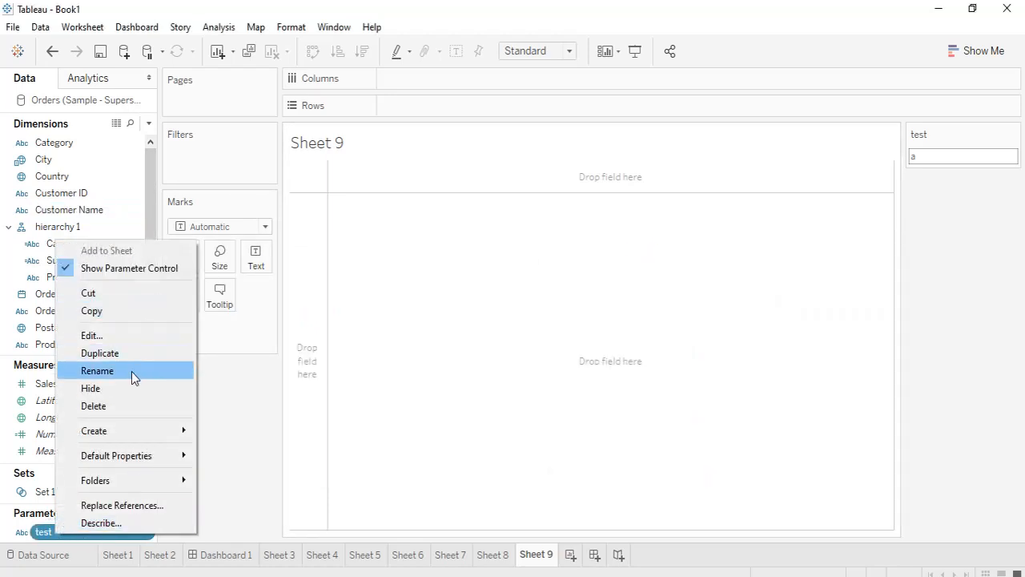
click(131, 372)
text(asd)
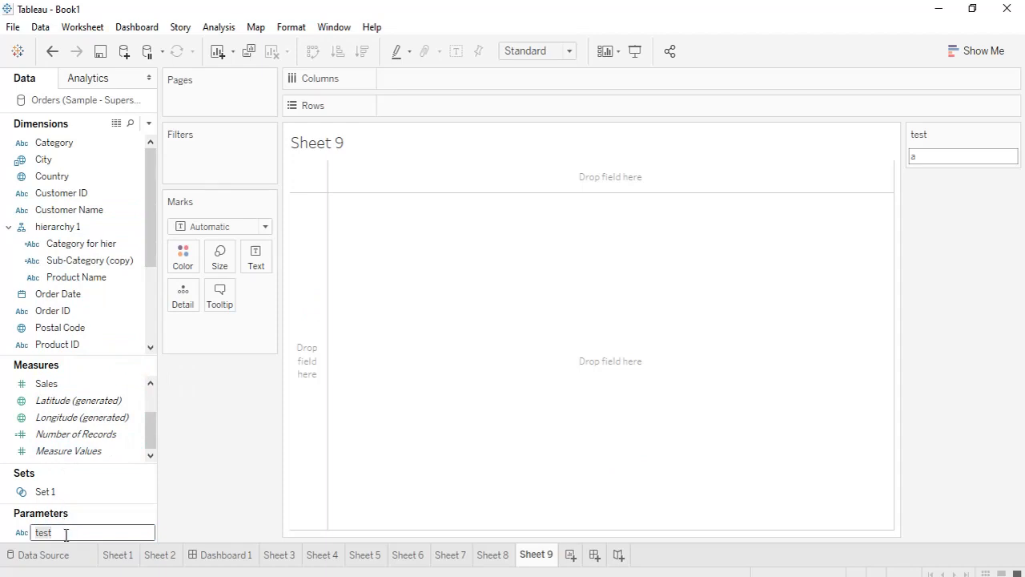
click(304, 481)
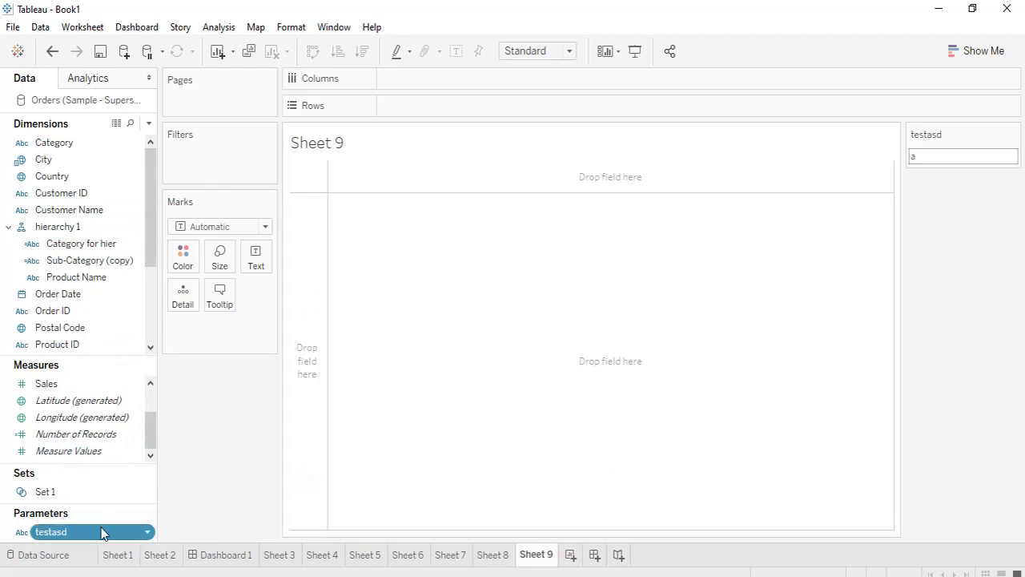
right_click(99, 535)
click(338, 365)
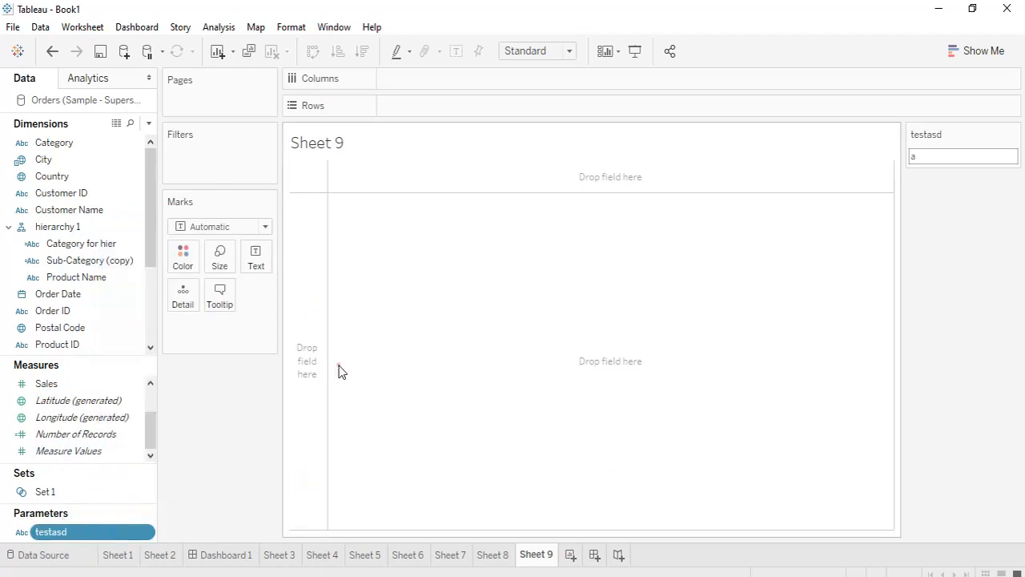
Create a calculated field from Order Date whose formula is only [testasd], and place it on the Rows shelf
click(56, 295)
right_click(57, 300)
click(142, 388)
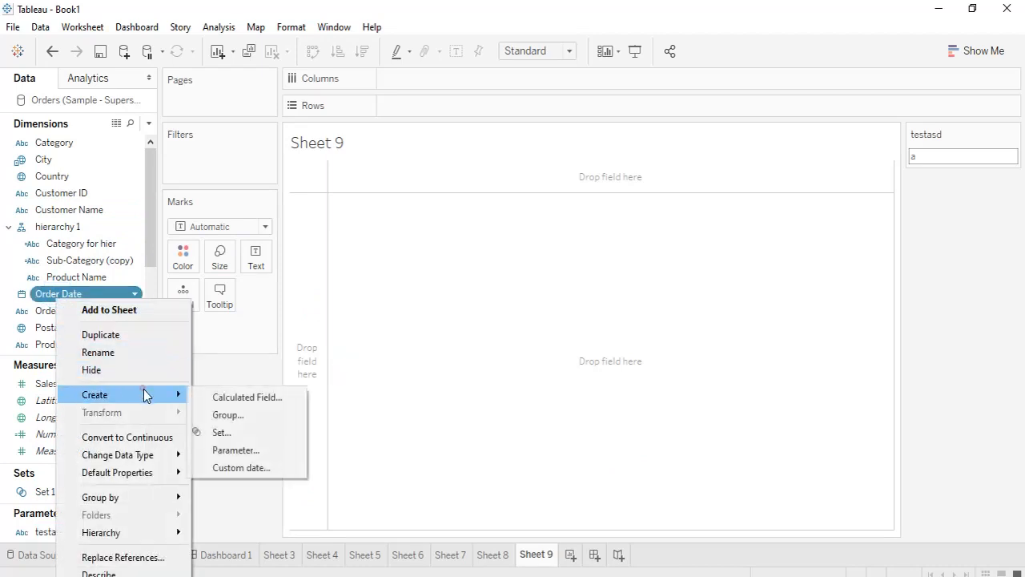
click(240, 396)
click(254, 292)
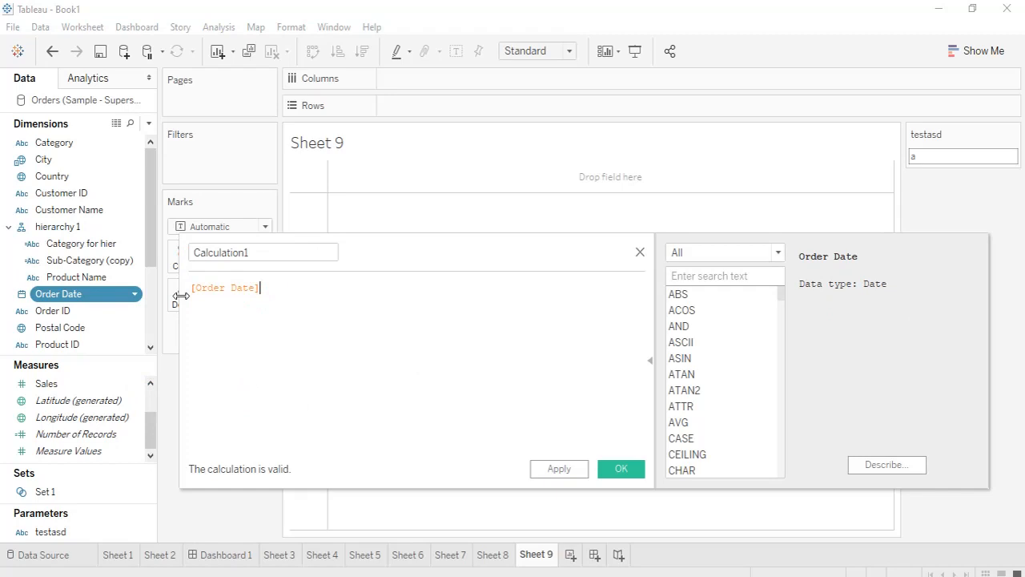
key(BackSpace)
key(BackSpace)
key(BackSpace)
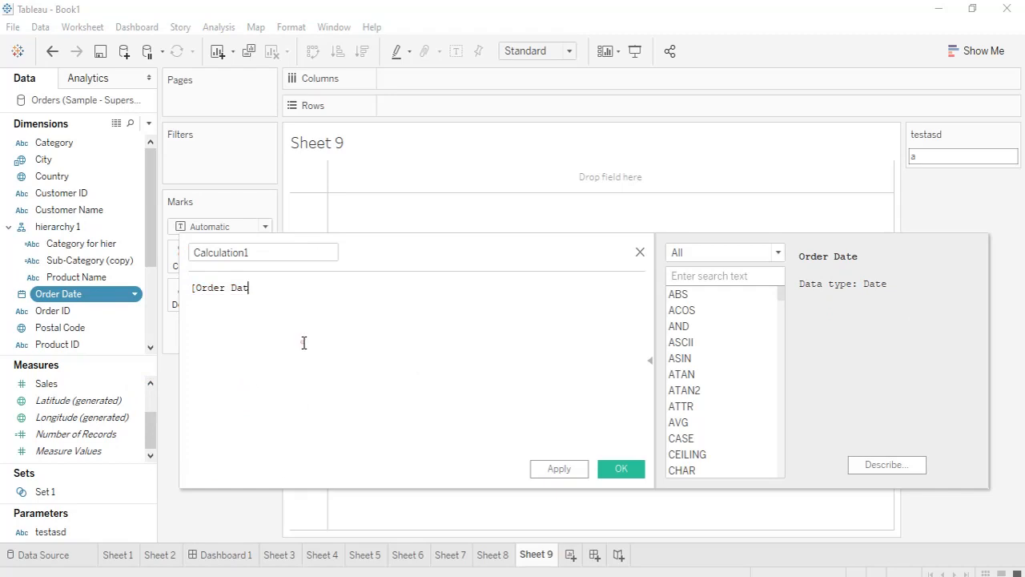
key(BackSpace)
key(BackSpace)
key(BackSpace)
key(BackSpace)
key(BackSpace)
key(BackSpace)
key(BackSpace)
key(BackSpace)
key(BackSpace)
text(te)
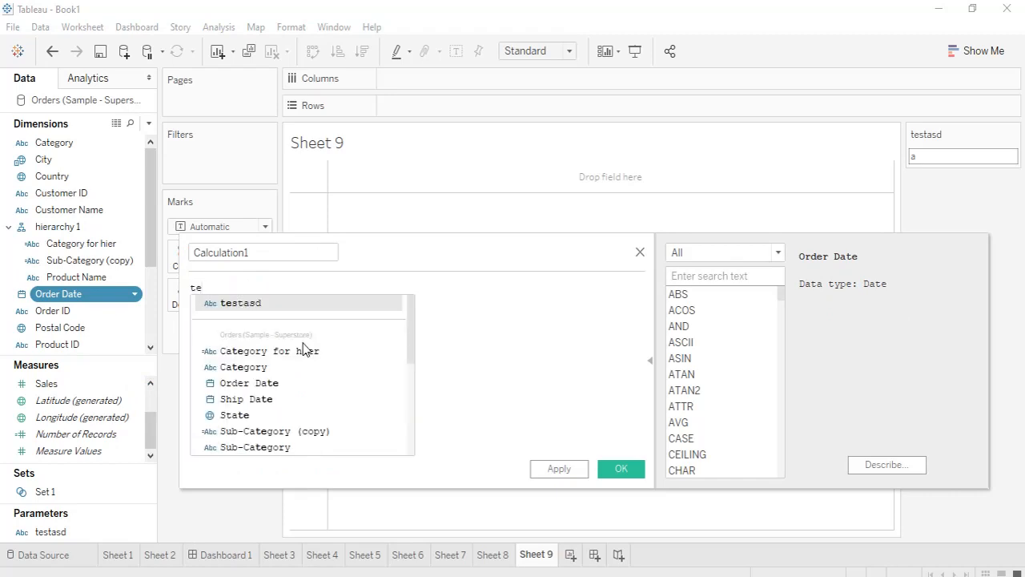
key(Return)
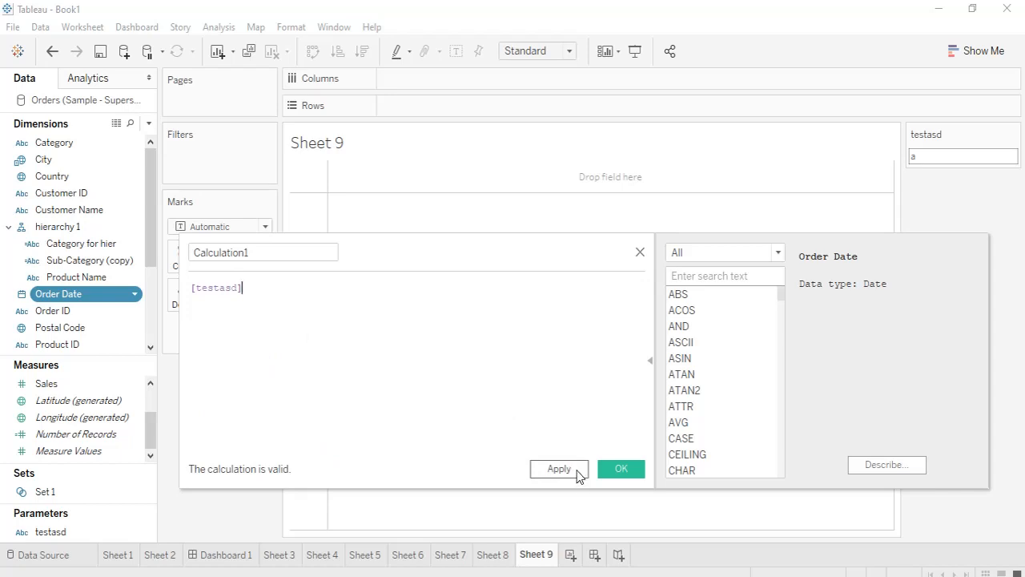
click(621, 468)
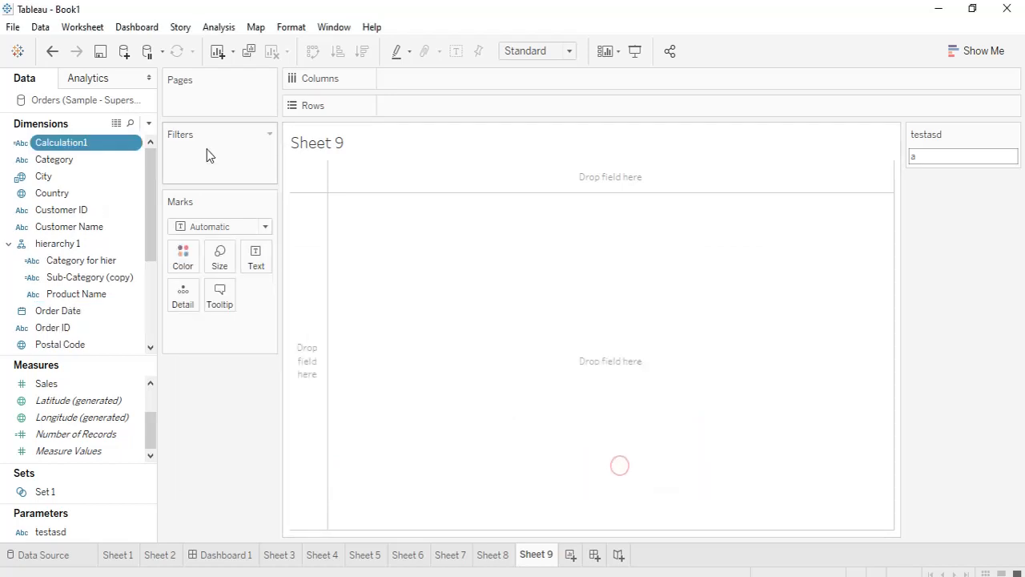
drag(109, 148, 481, 112)
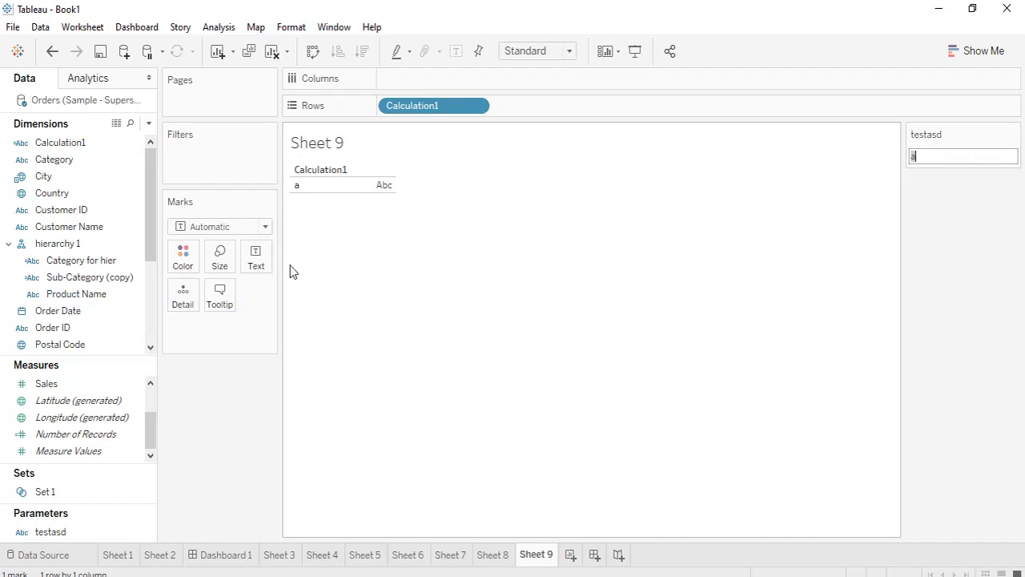
Set the testasd parameter's allowable values to All
right_click(56, 532)
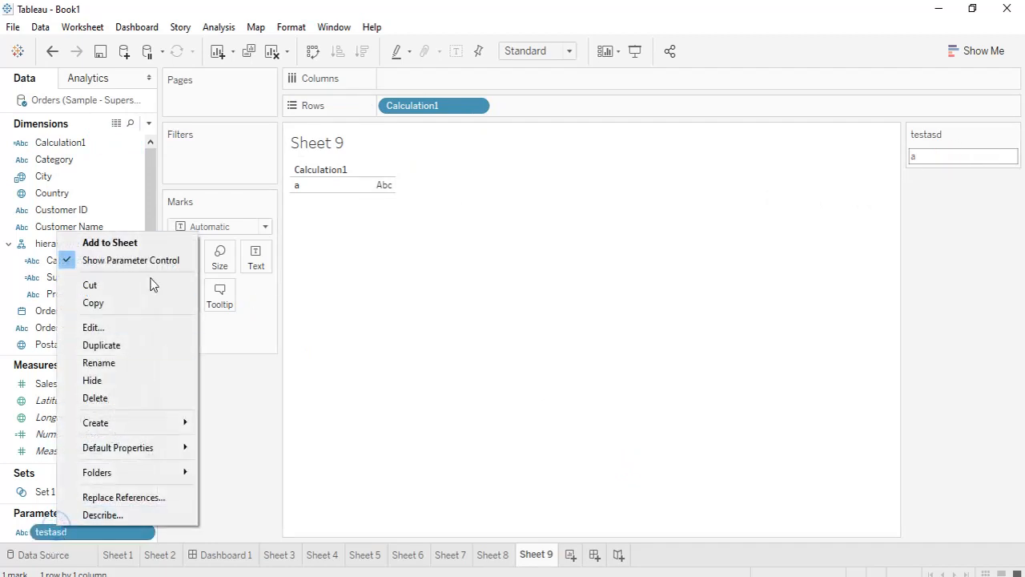
click(129, 329)
click(394, 258)
click(622, 290)
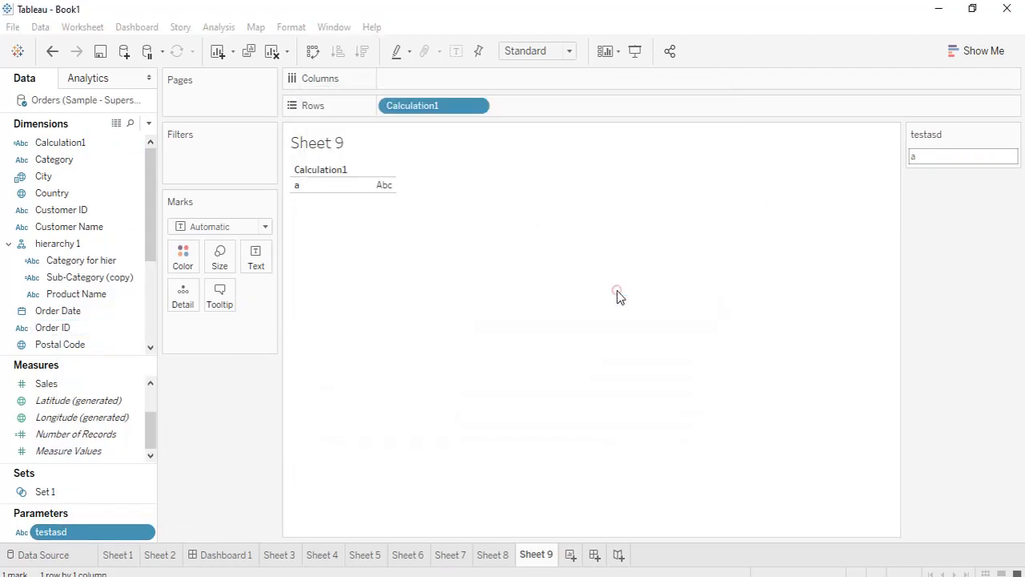
Enter hollywood as the value in the testasd parameter control
click(941, 152)
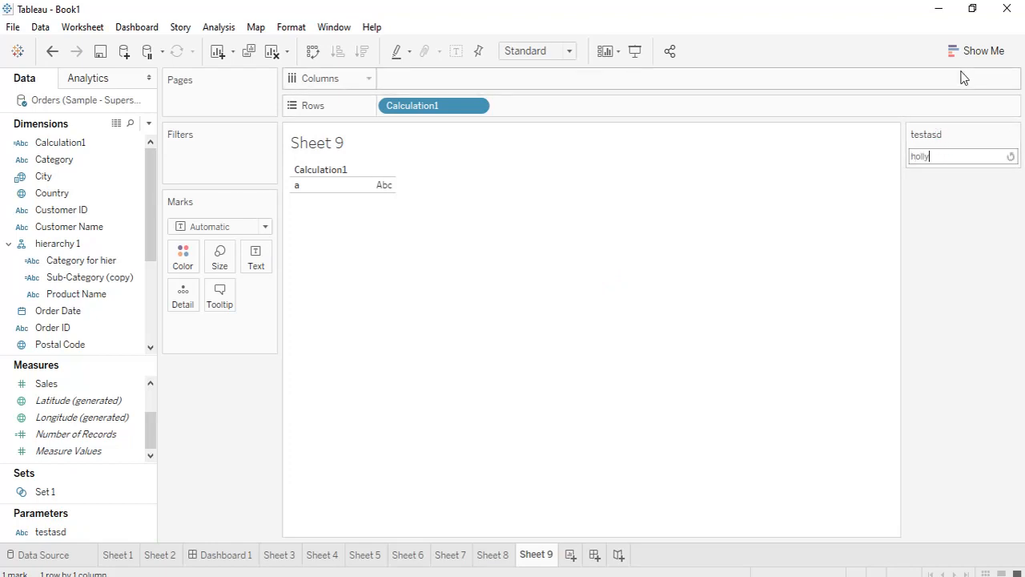
text(hollywood)
key(Return)
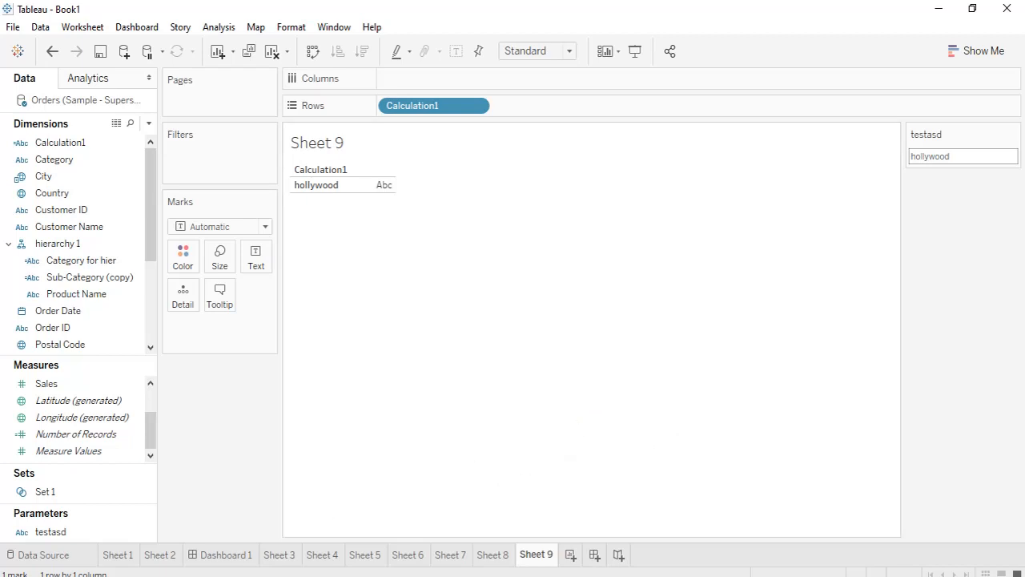
Restrict the testasd parameter's allowable values to a list containing apple, ball and cat
right_click(69, 536)
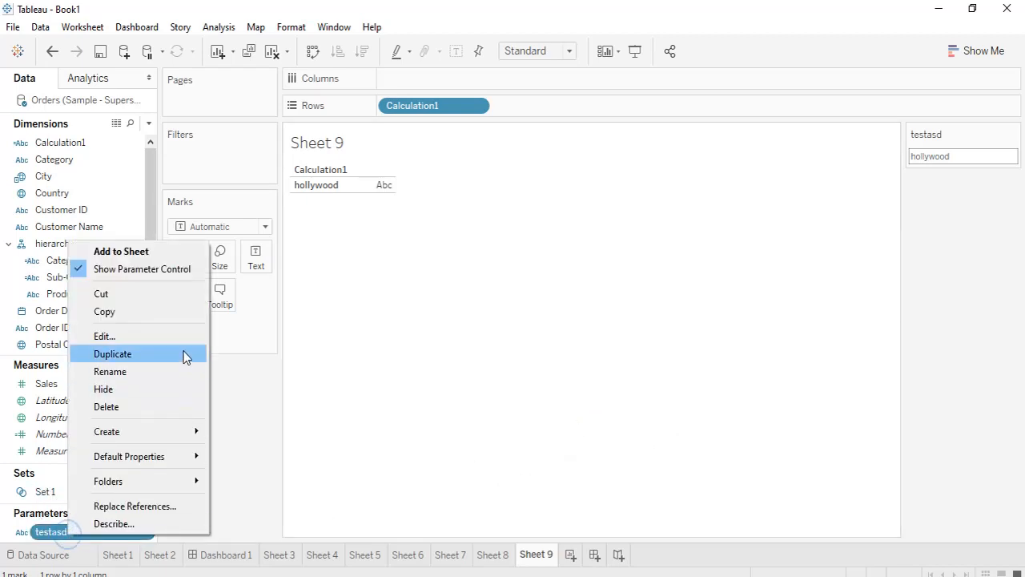
click(154, 335)
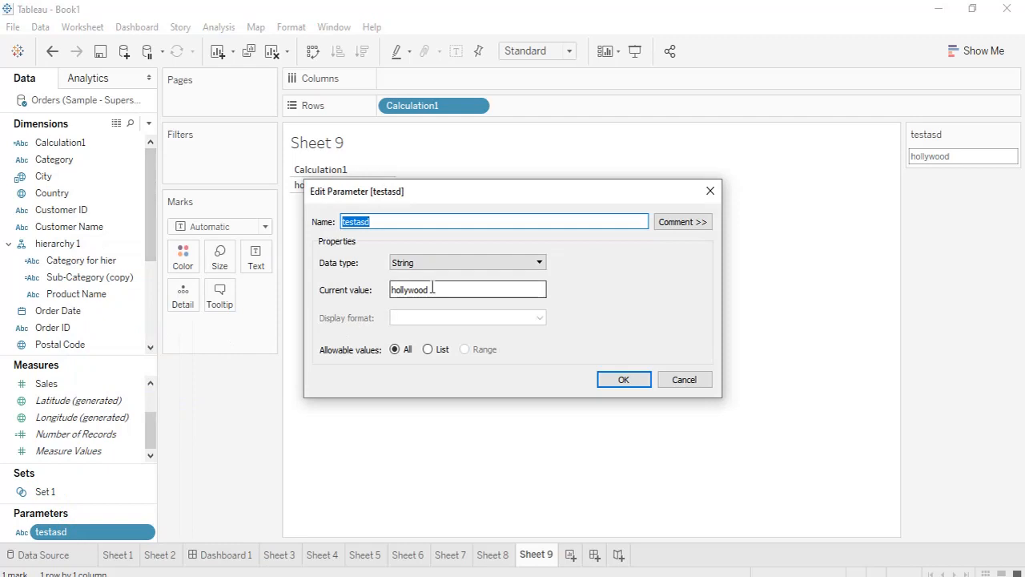
click(428, 349)
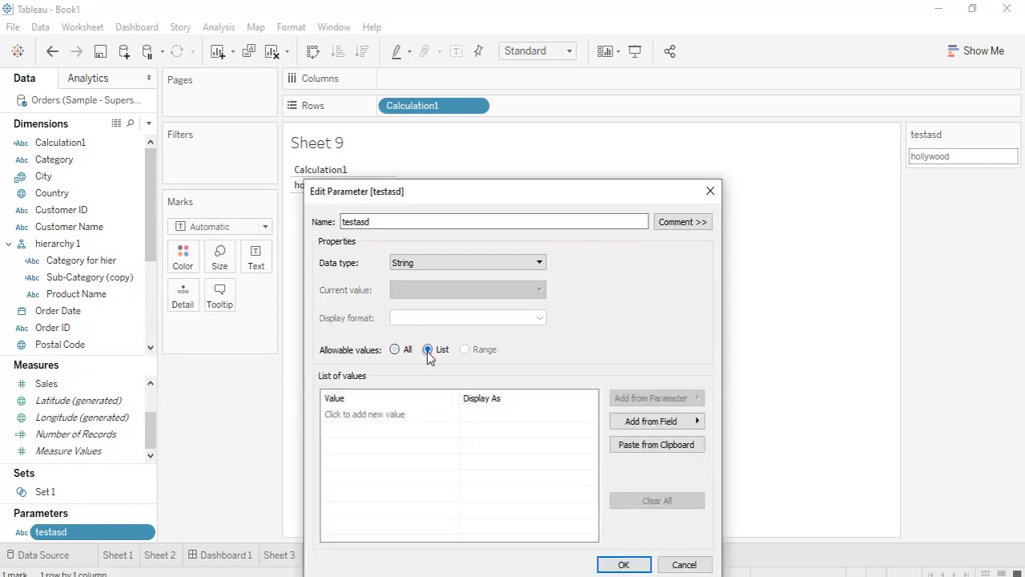
click(393, 414)
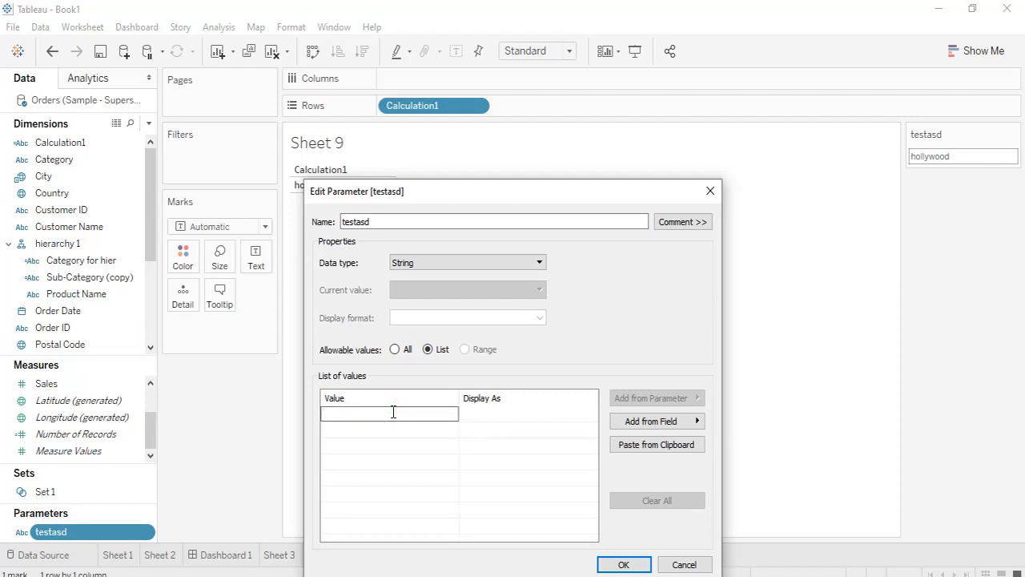
text(apple)
click(377, 437)
text(ball)
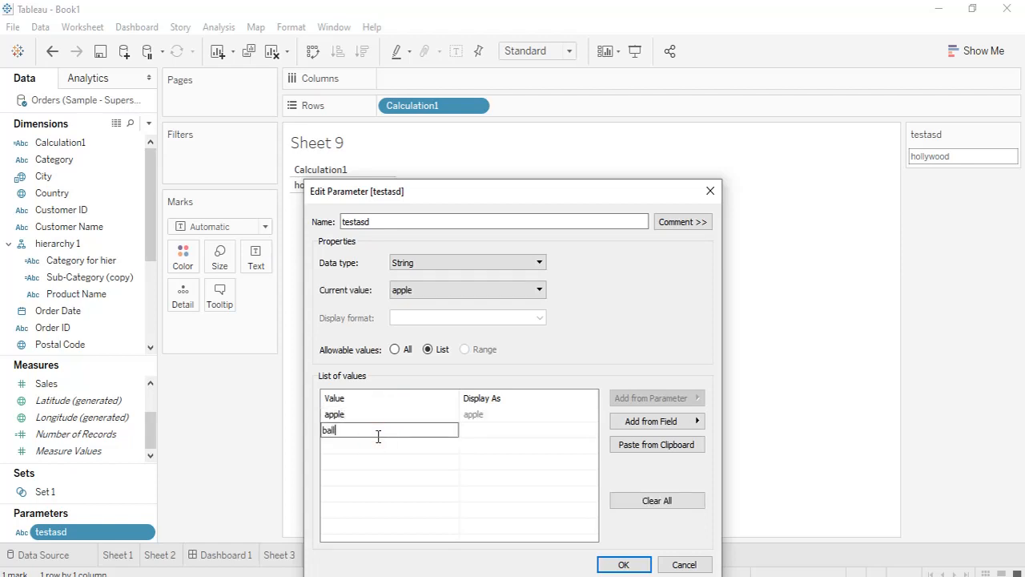
click(358, 454)
text(cat)
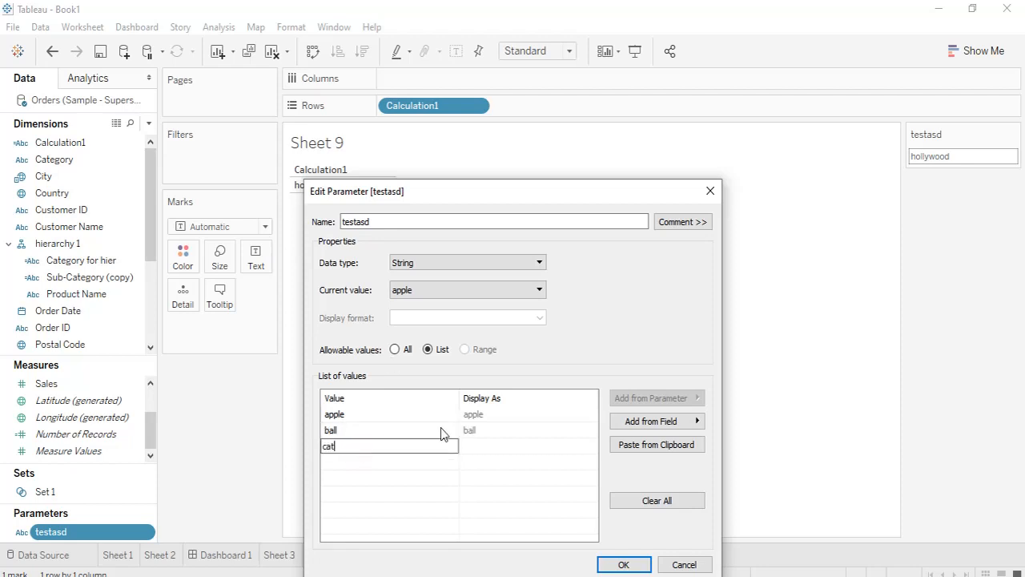
click(473, 466)
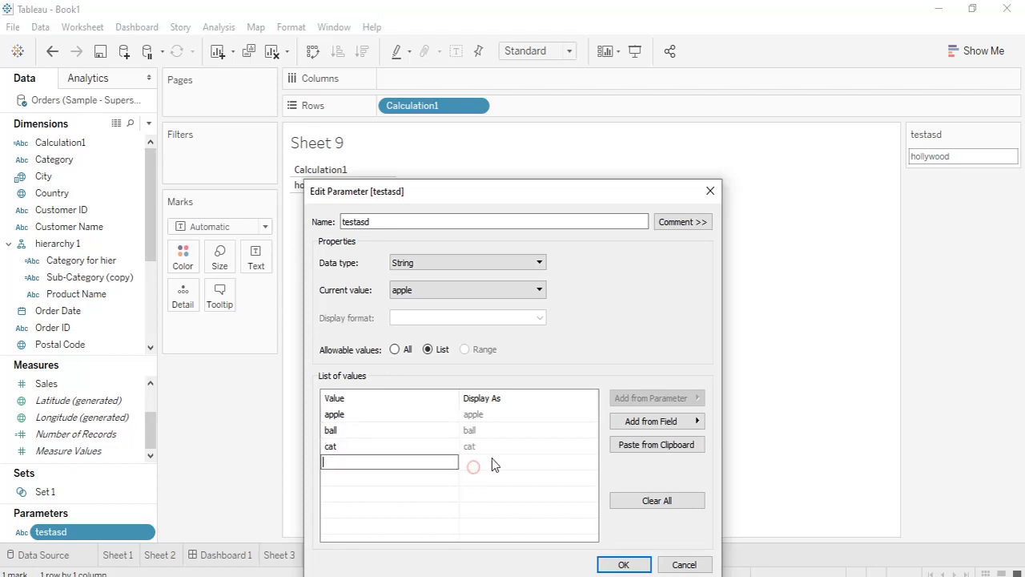
click(490, 417)
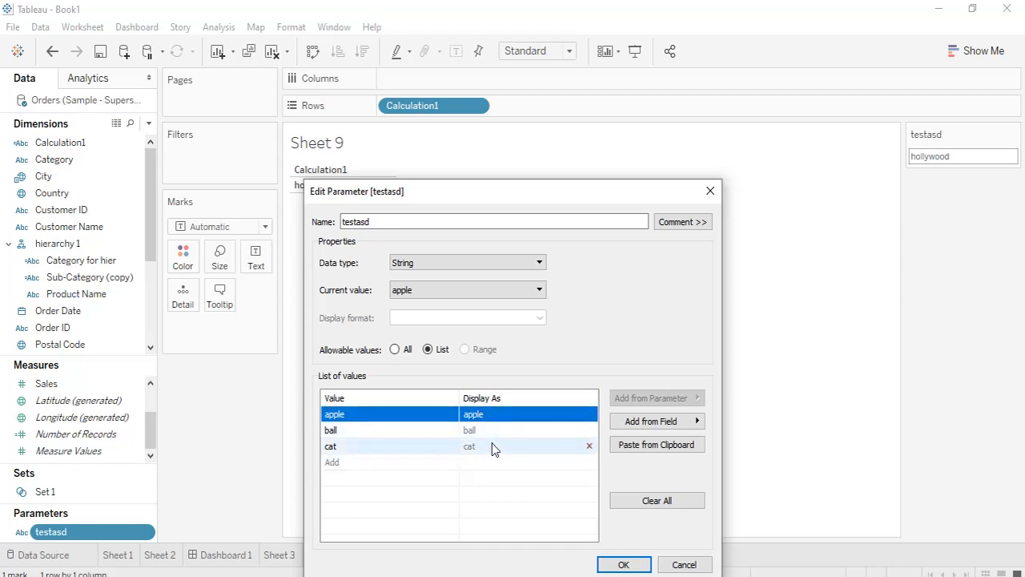
click(617, 562)
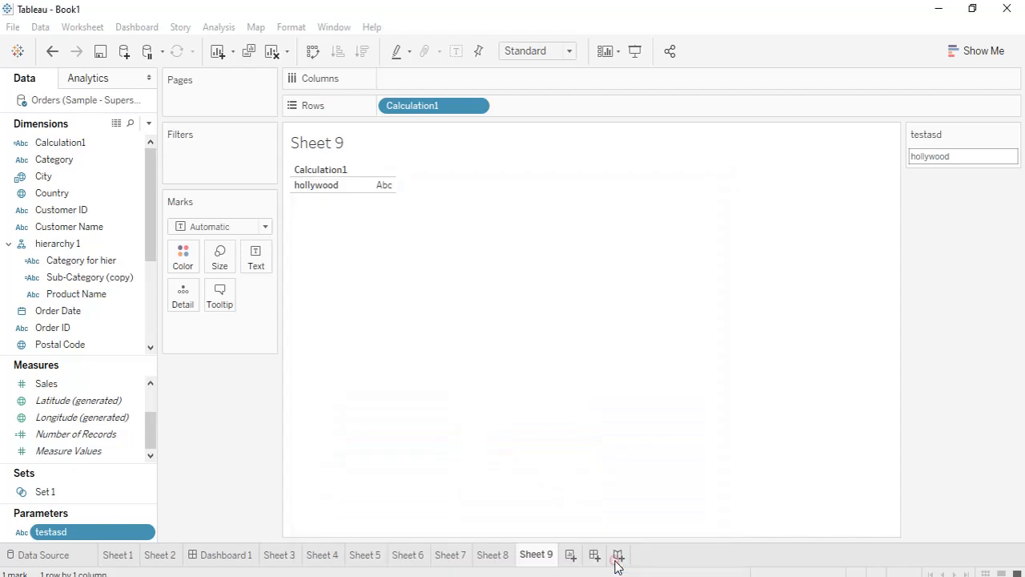
Show the testasd parameter control as a single value list and switch its value to ball and finally to cat
click(1013, 133)
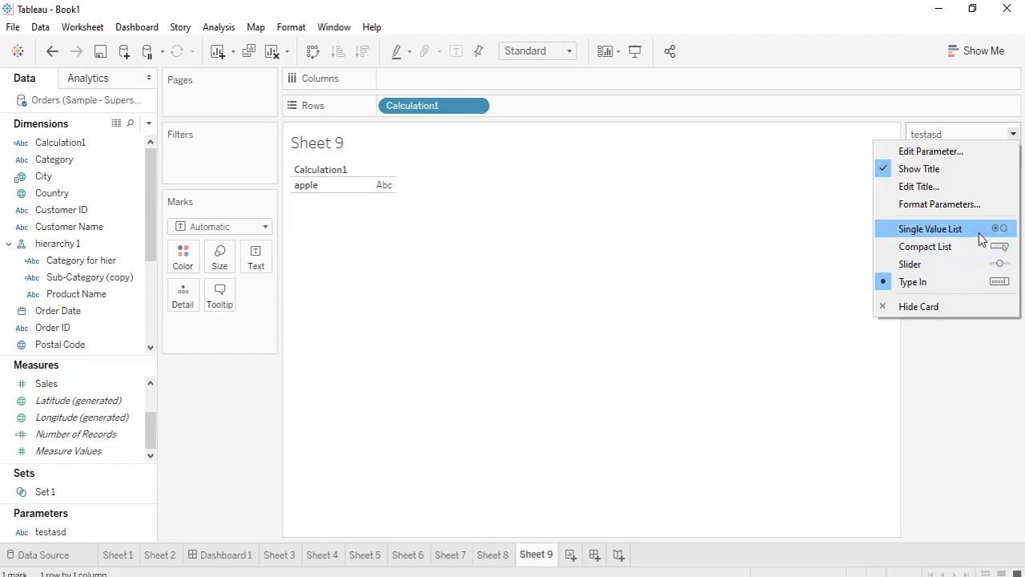
click(979, 230)
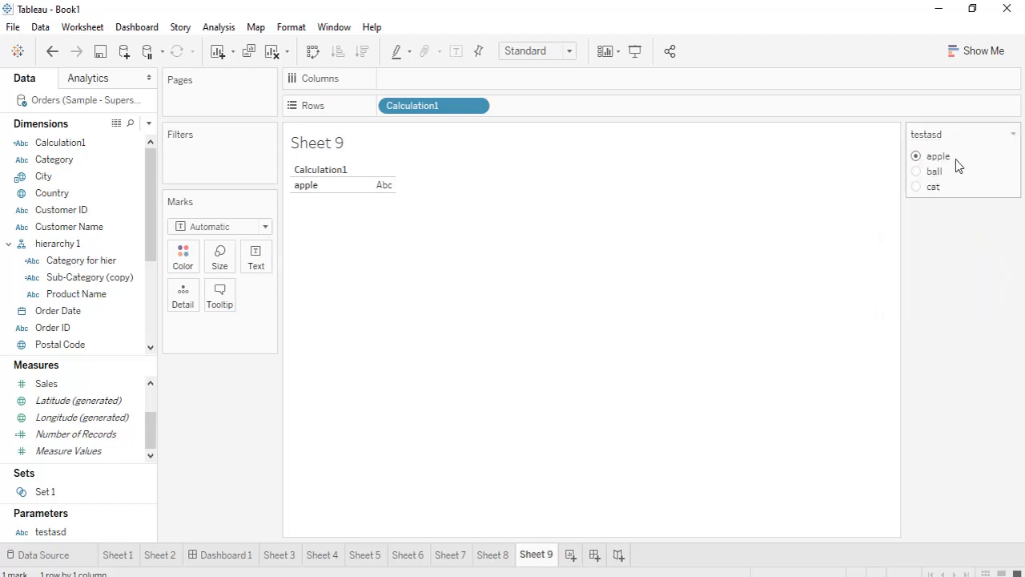
click(916, 171)
click(917, 186)
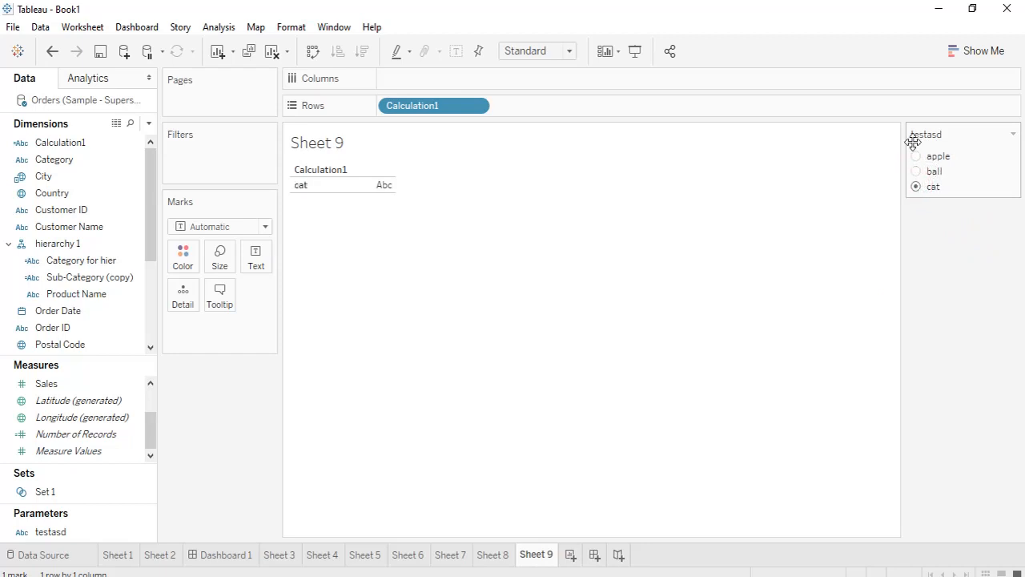
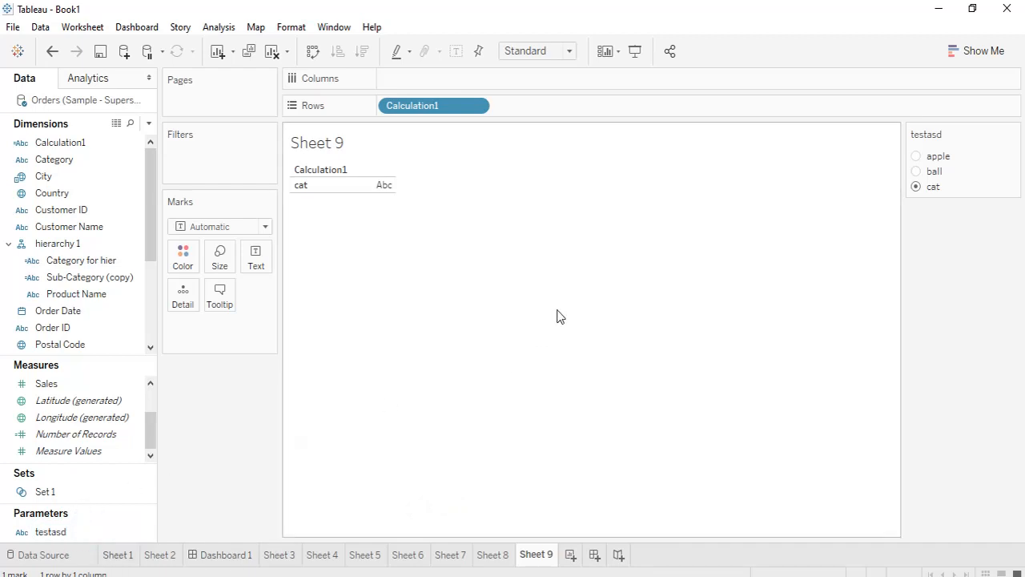
Create a string parameter from the Order ID dimension, replacing its list of values with those of the Category field
click(18, 536)
click(68, 532)
right_click(68, 532)
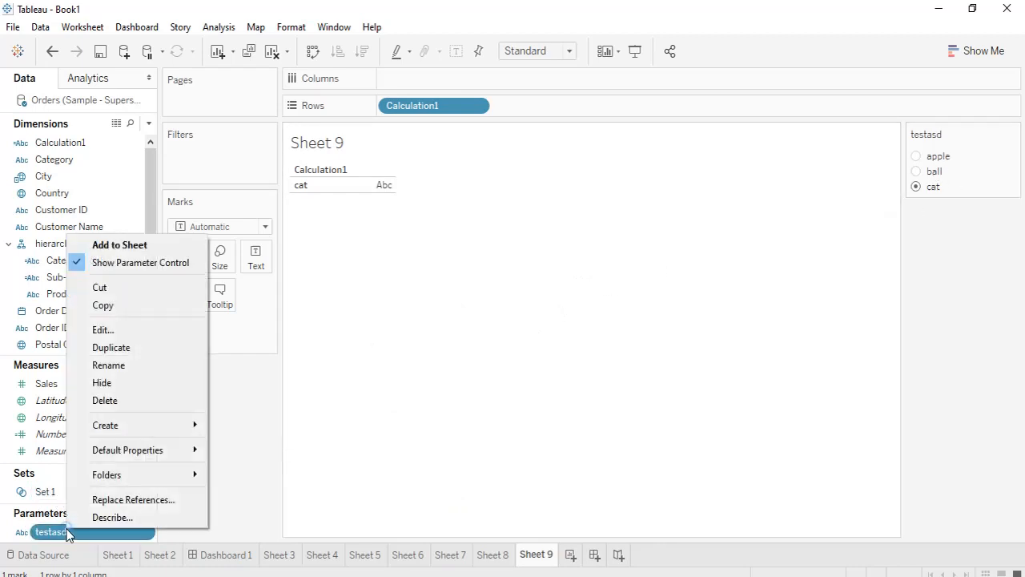
right_click(32, 328)
mouse_move(64, 410)
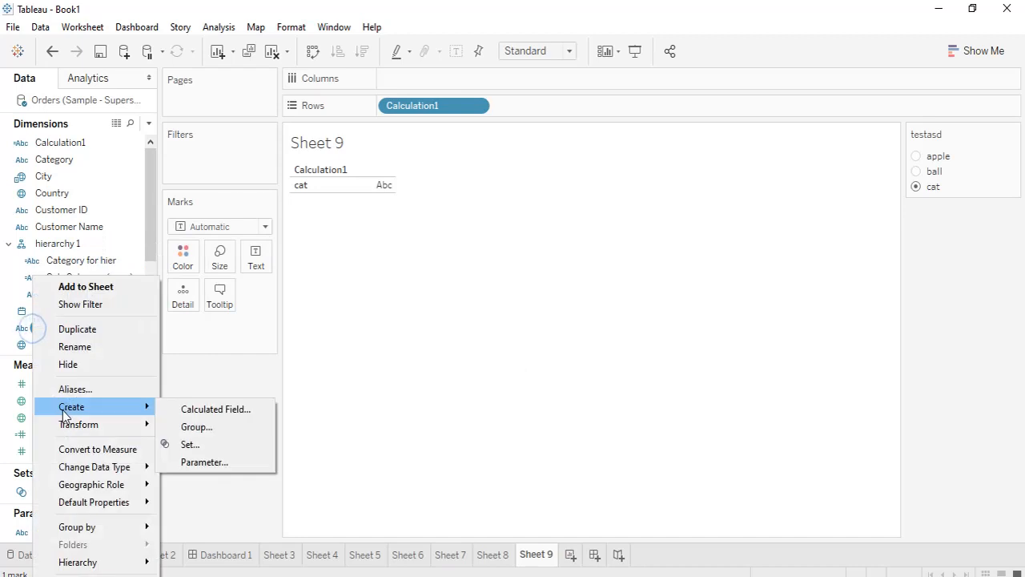
click(204, 461)
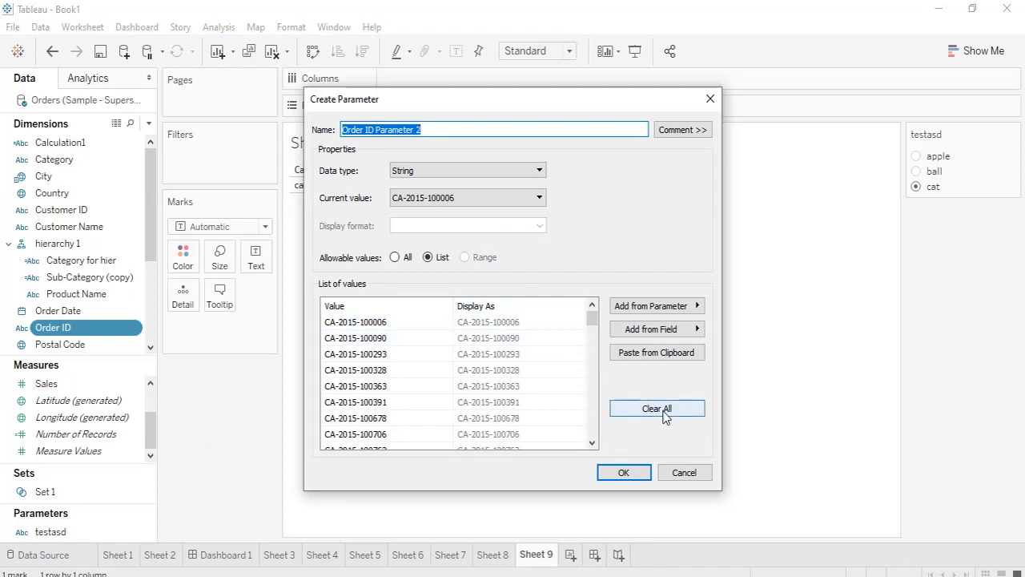
click(659, 410)
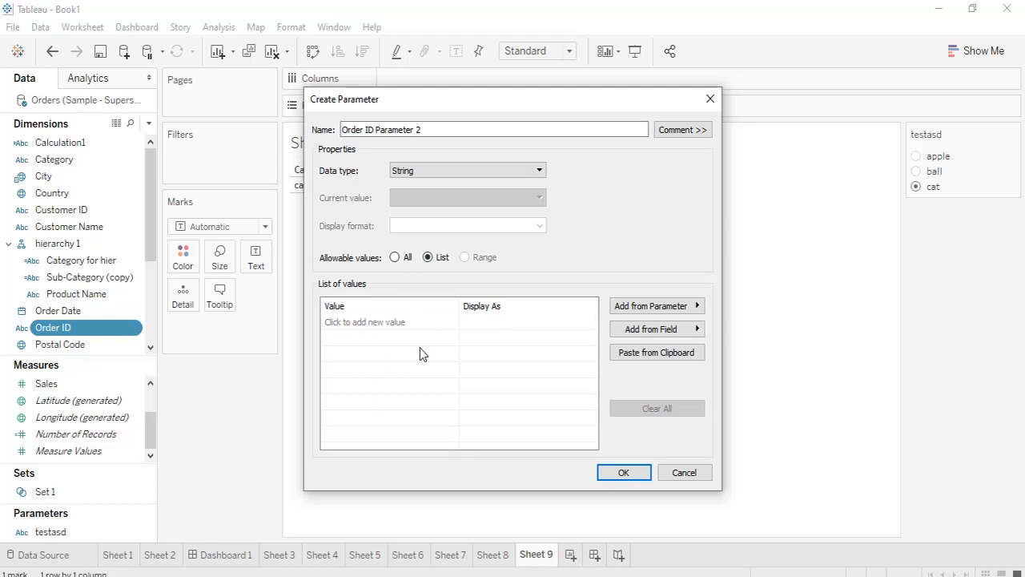
click(691, 329)
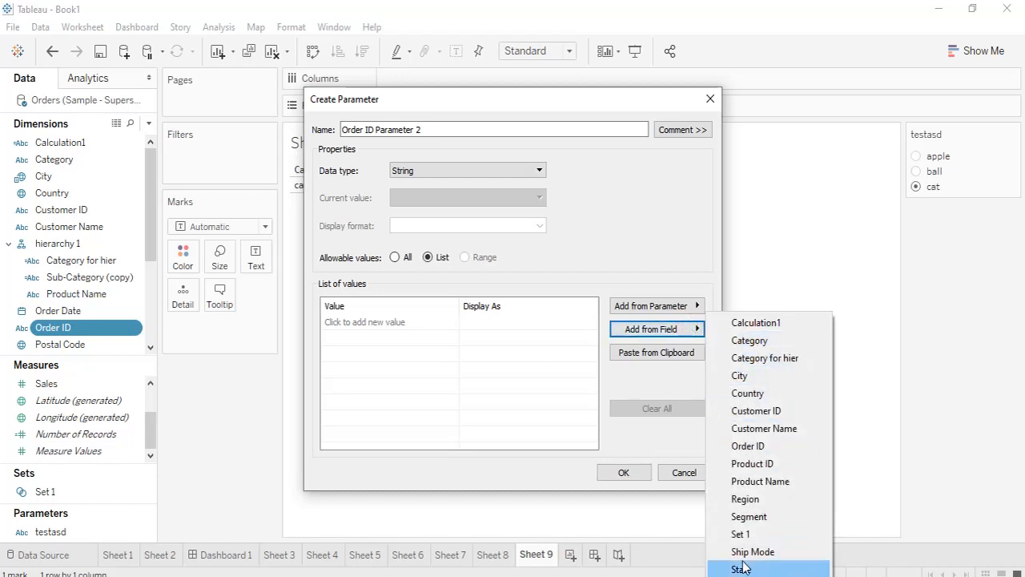
click(765, 340)
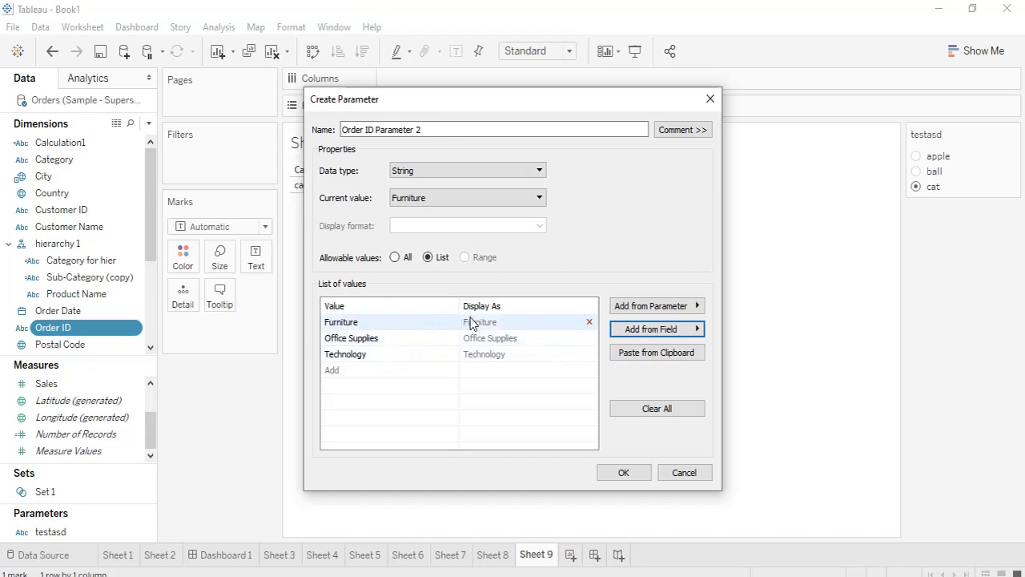
click(623, 473)
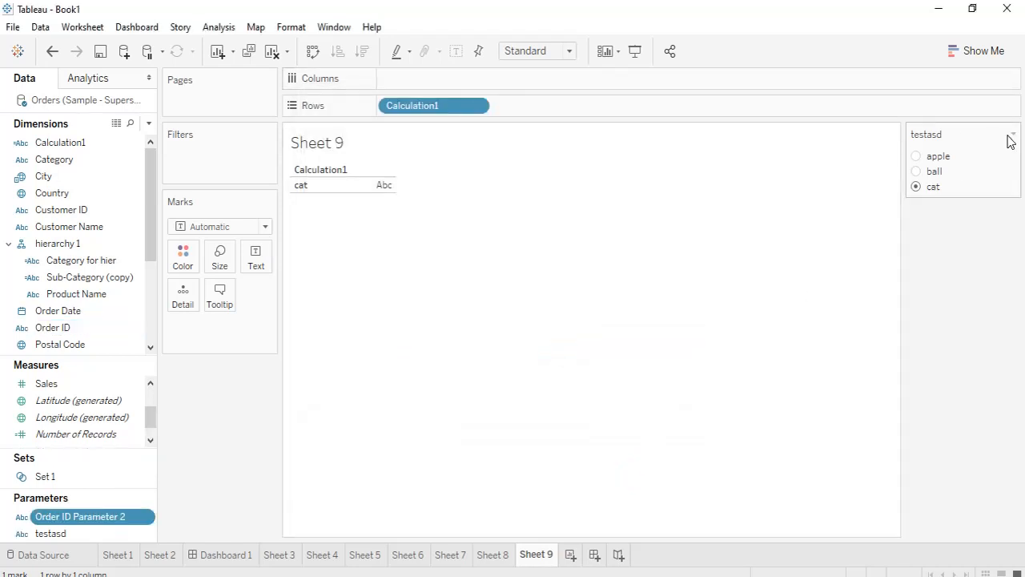
Show the parameter control for Order ID Parameter 2 on Sheet 9 and expand its list of selectable values
right_click(126, 526)
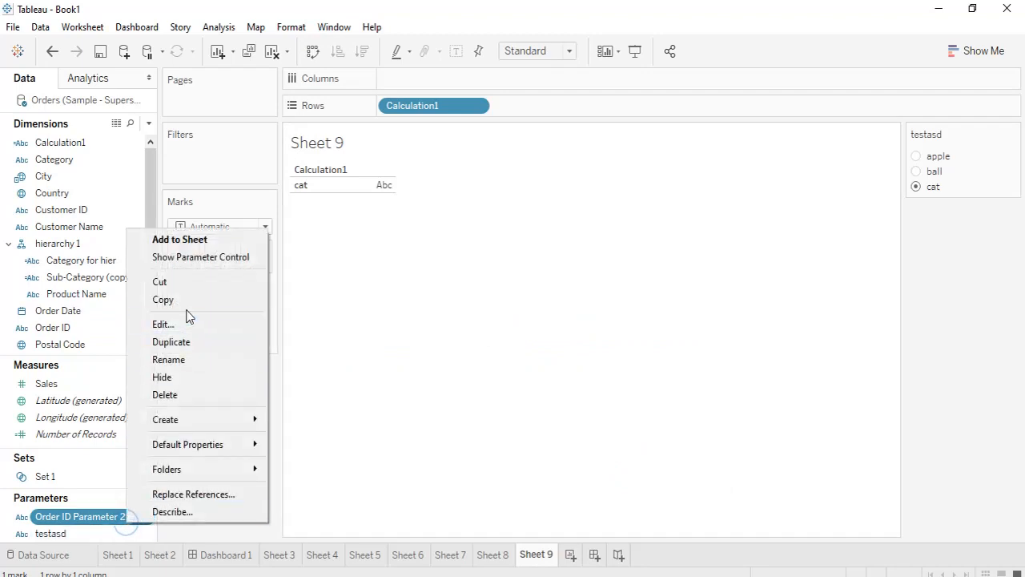
click(192, 258)
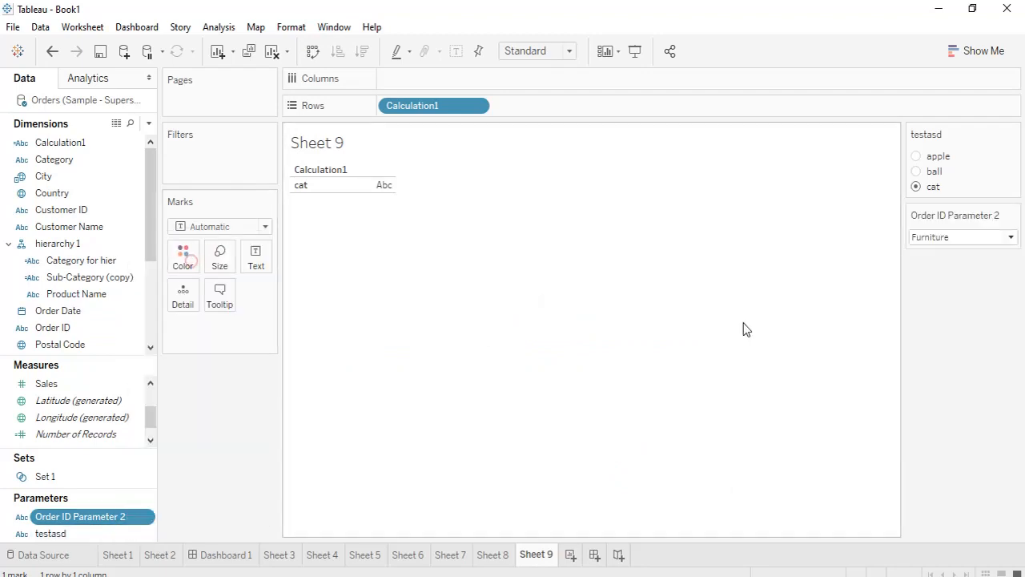
click(1011, 237)
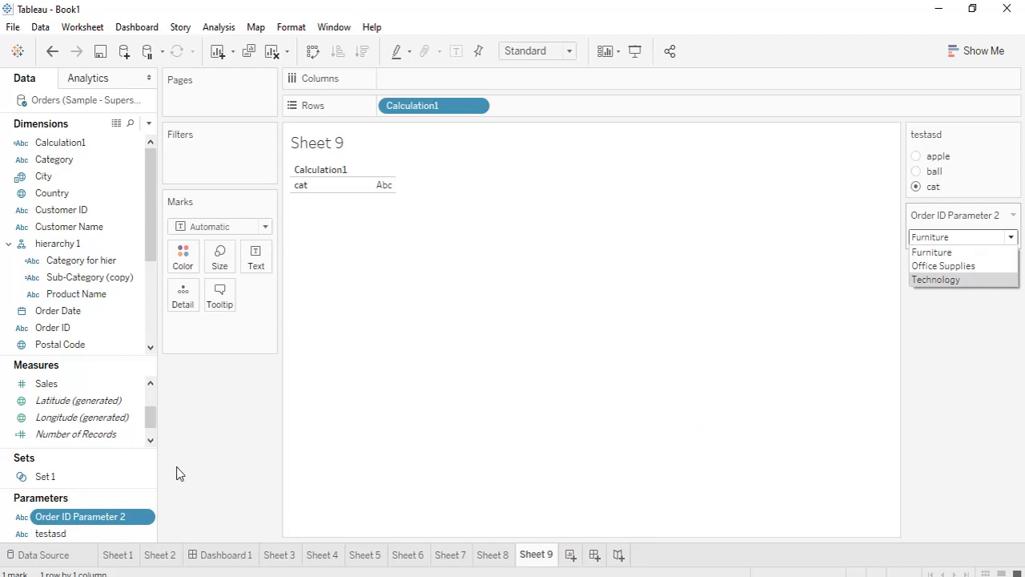
Edit Order ID Parameter 2 and add the values of the testasd parameter to its list of values
right_click(112, 517)
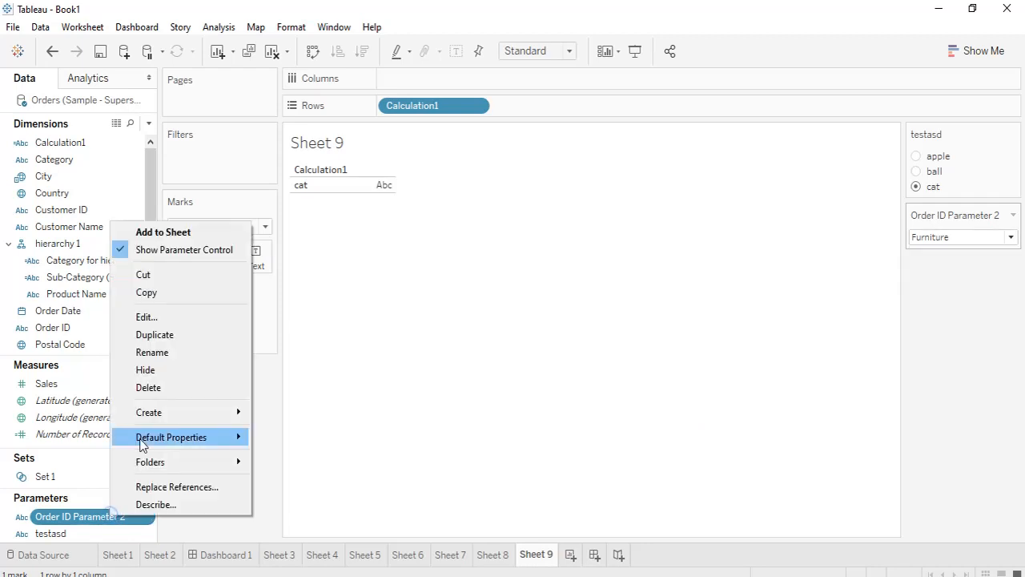
click(179, 323)
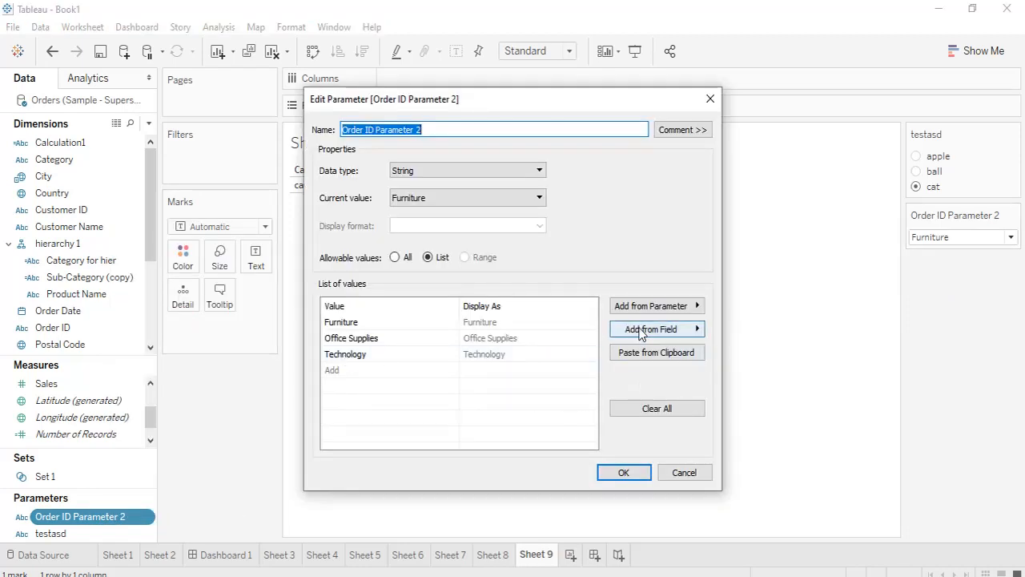
click(673, 309)
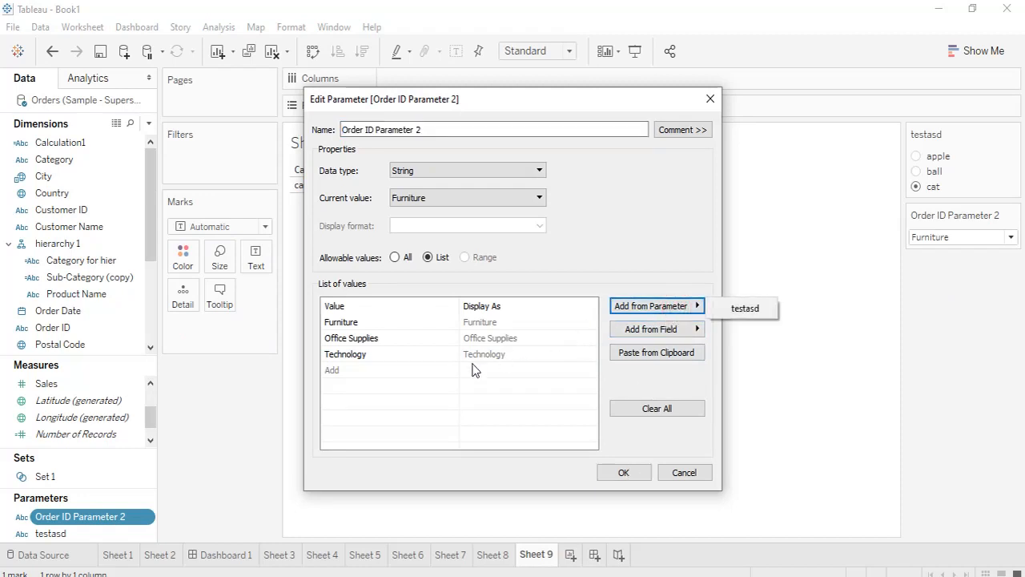
click(744, 308)
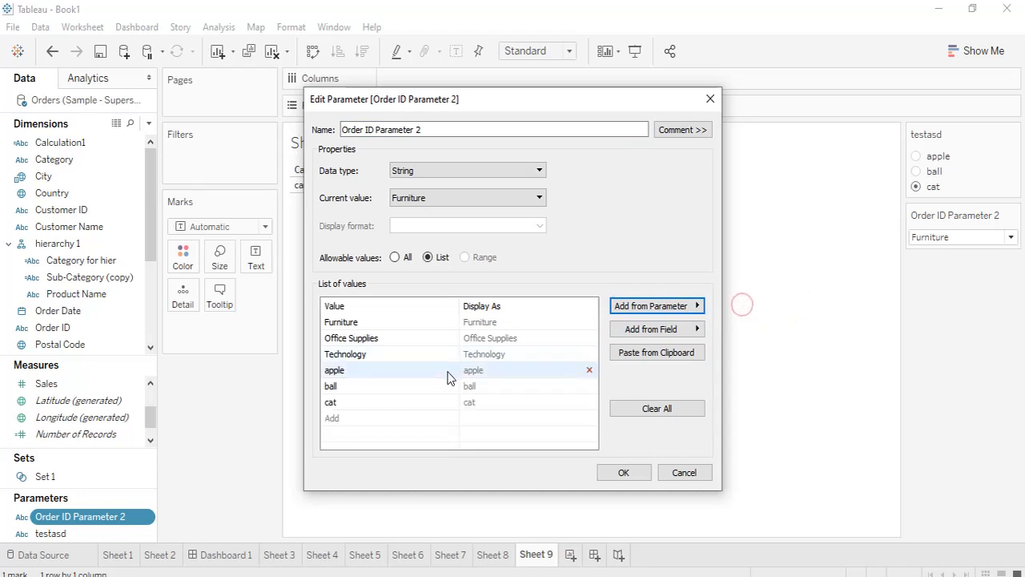
click(695, 305)
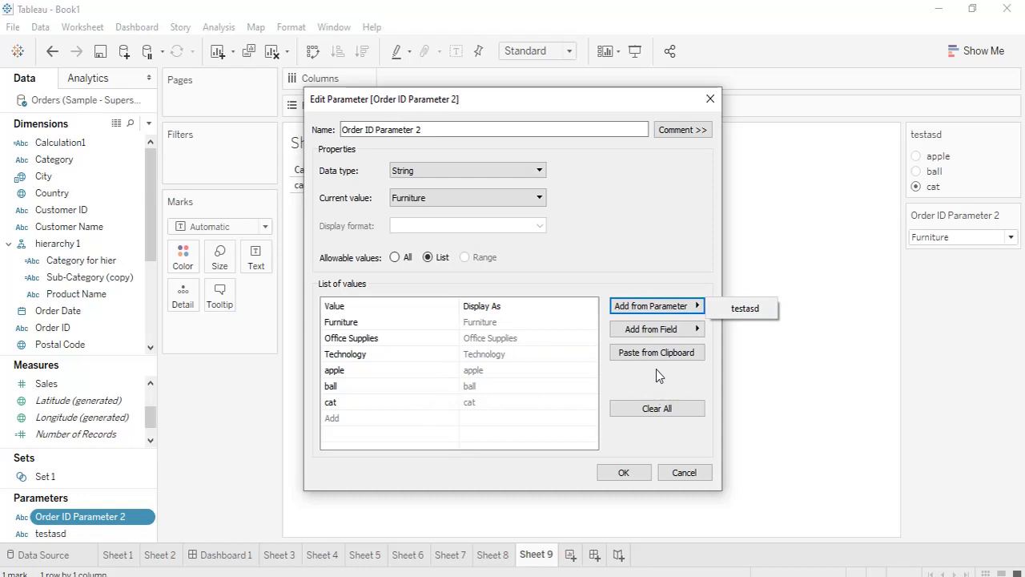
Switch to Microsoft Office Excel 2007 and enter Tamil Nadu, New Delhi and Kerala in cells A1 to A3 of a blank workbook
click(428, 576)
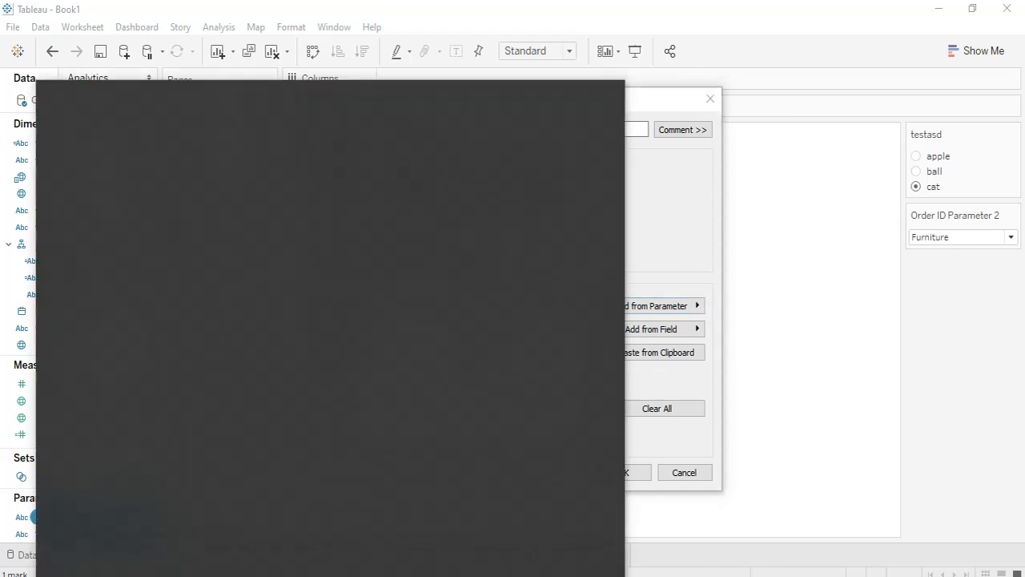
text(excel)
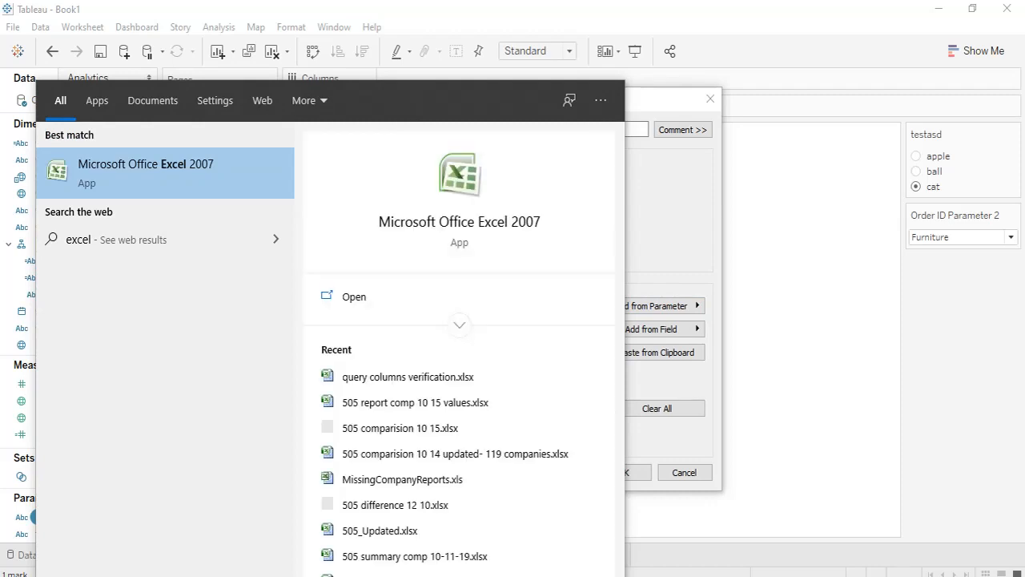
key(Escape)
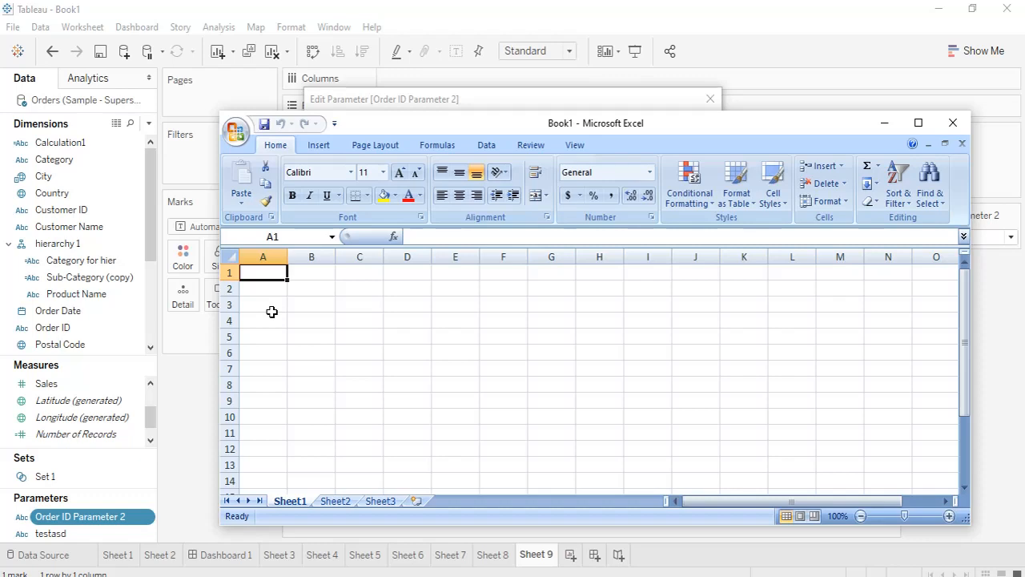
text(Tam)
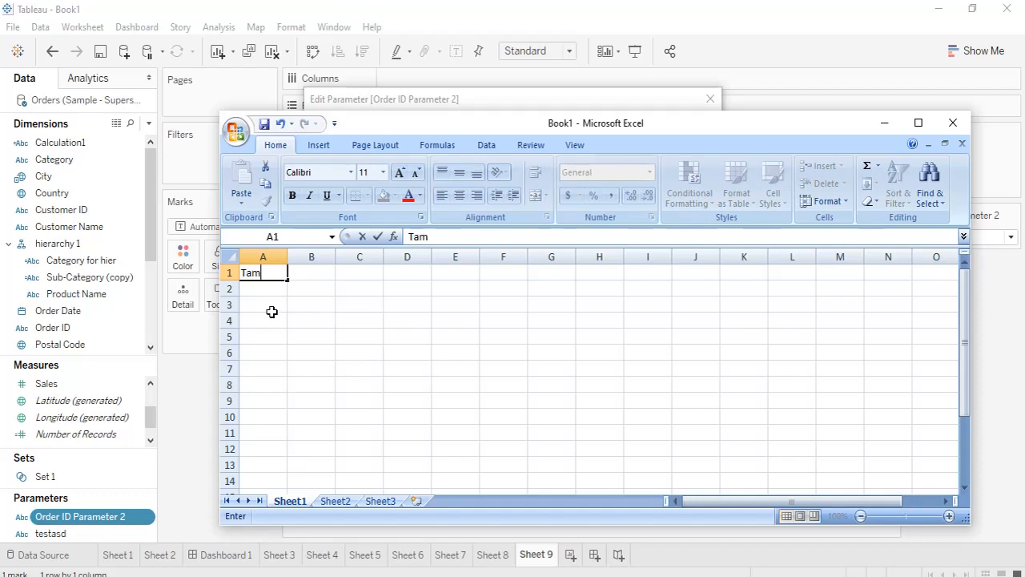
text(il Nadu)
key(Return)
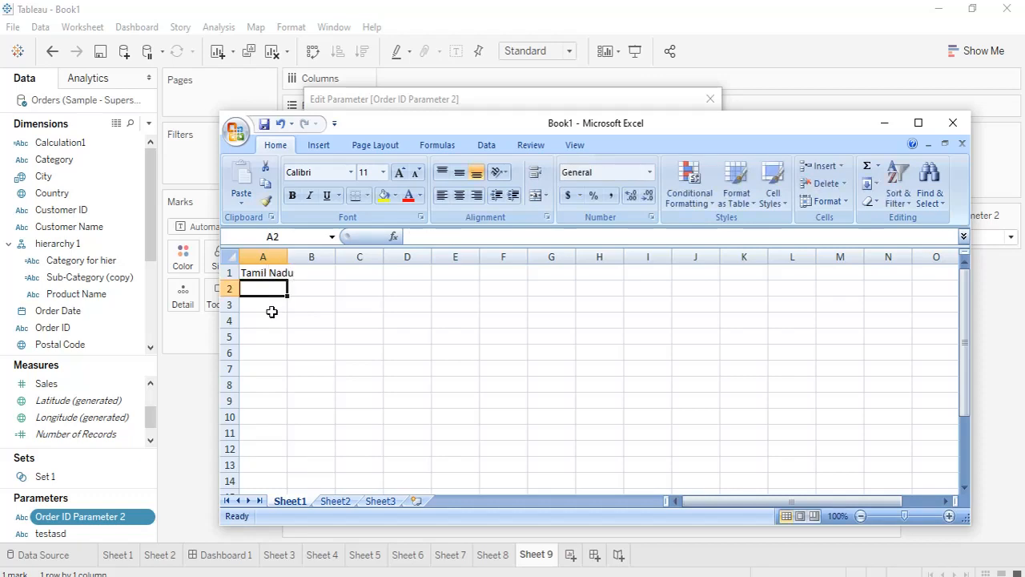
text(Ne)
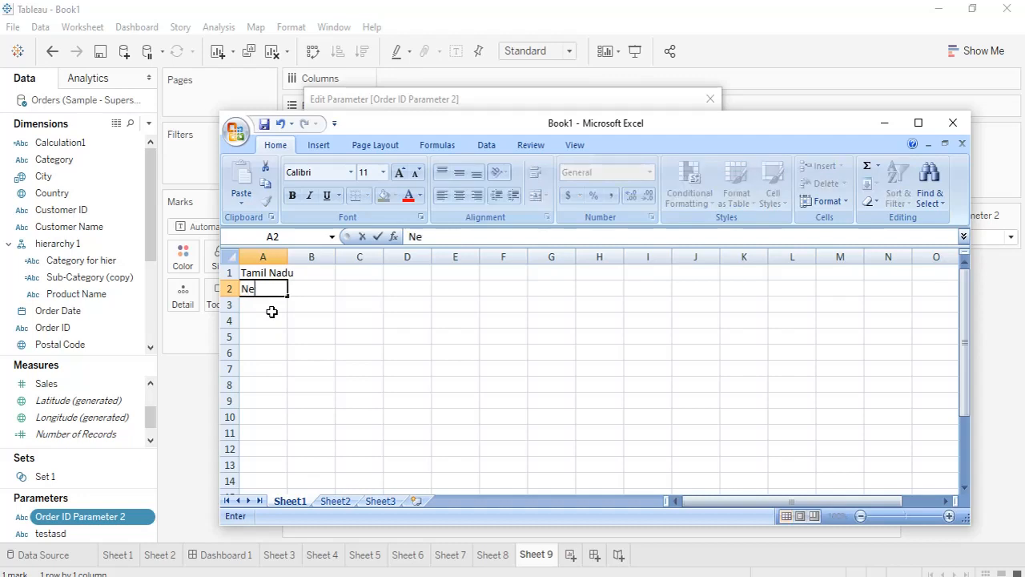
text(w Delhi)
key(Return)
text(Kerala)
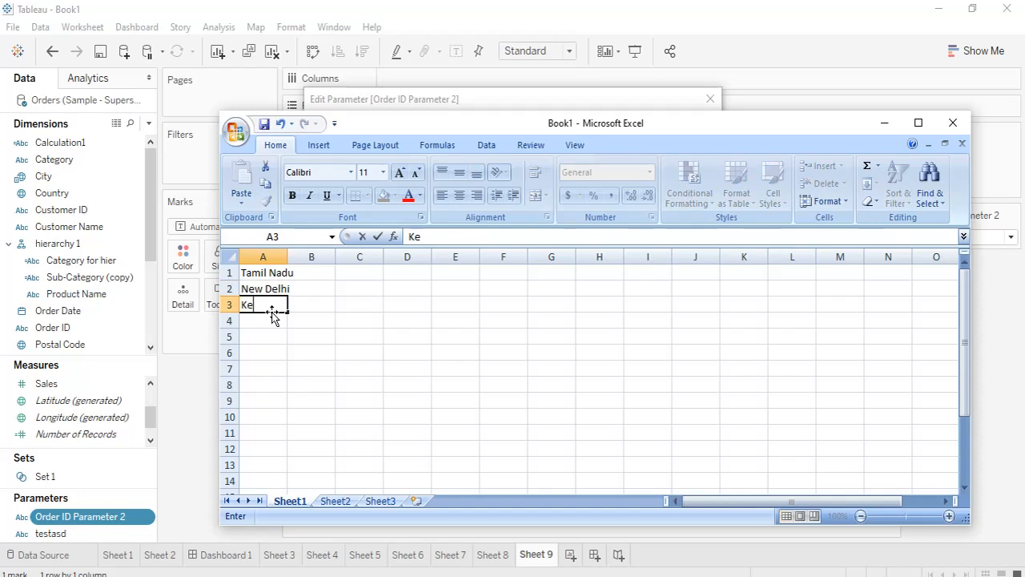
click(542, 380)
Copy cells A1 to A3 and, back in Tableau, paste them from the clipboard into the list of values of Order ID Parameter 2
drag(275, 272, 275, 301)
key(ctrl+c)
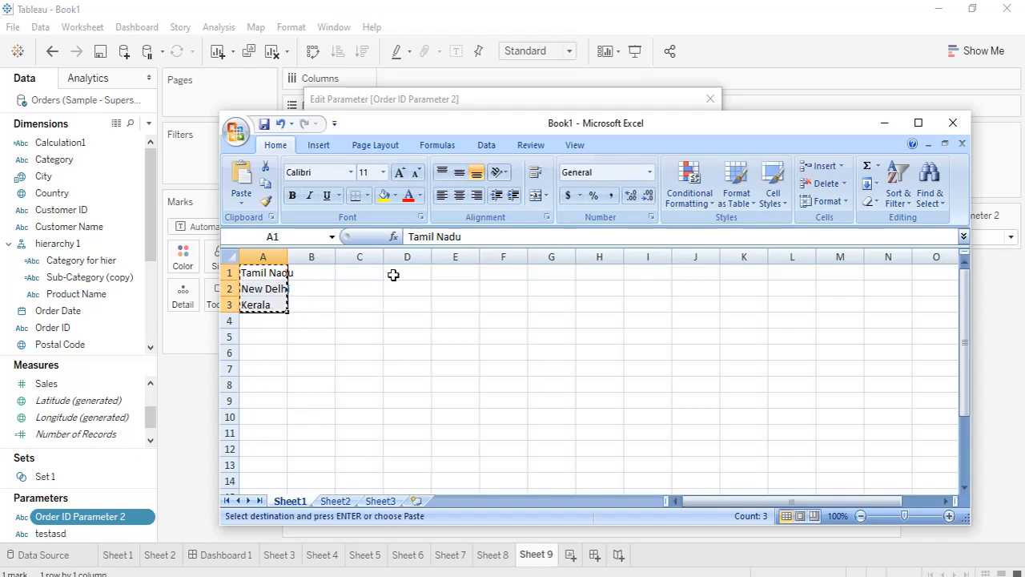
click(884, 124)
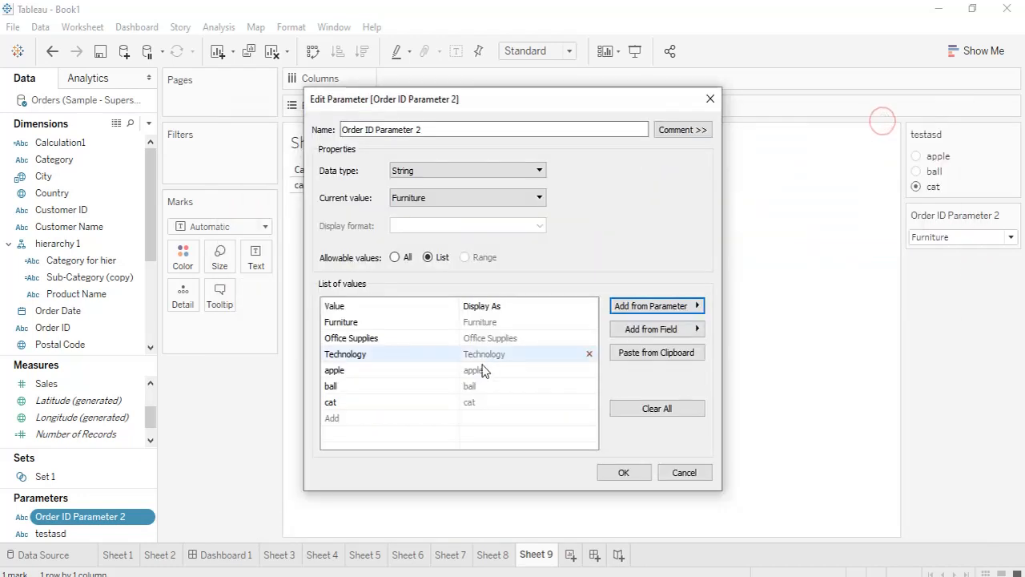
click(690, 354)
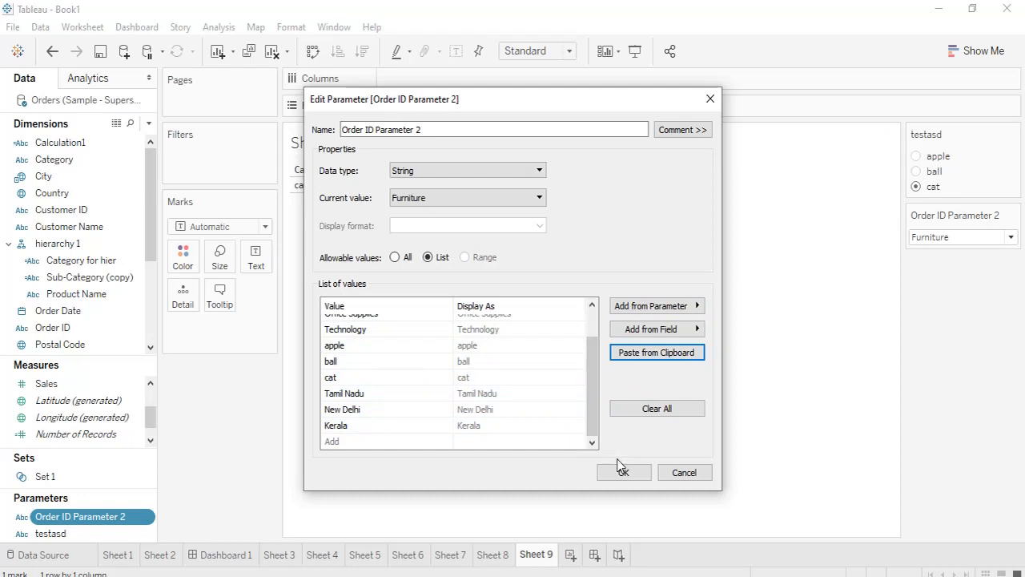
Clear the list of values, refill it from the Category field, save the parameter and expand its control's selectable values
click(672, 414)
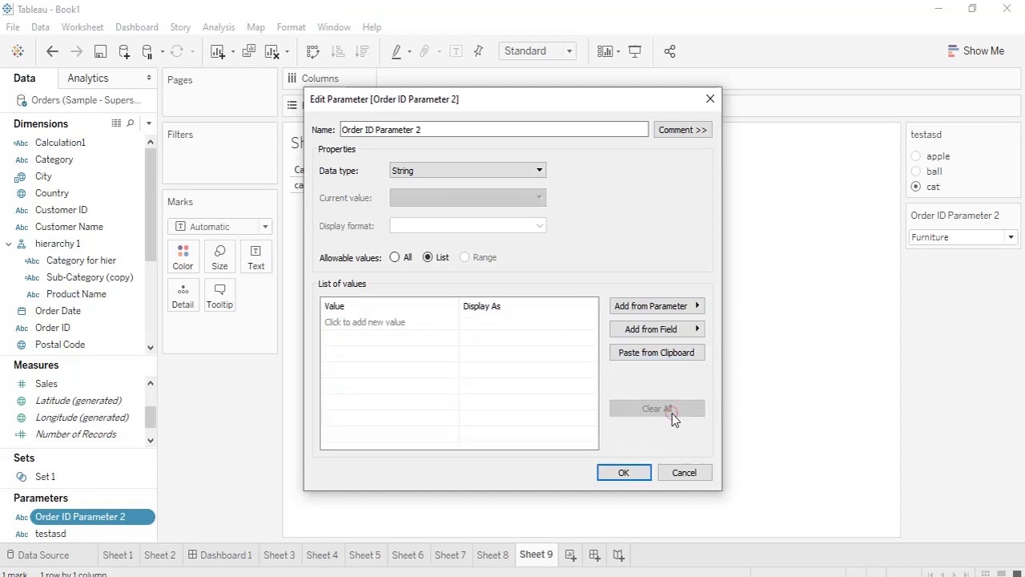
click(696, 326)
click(757, 340)
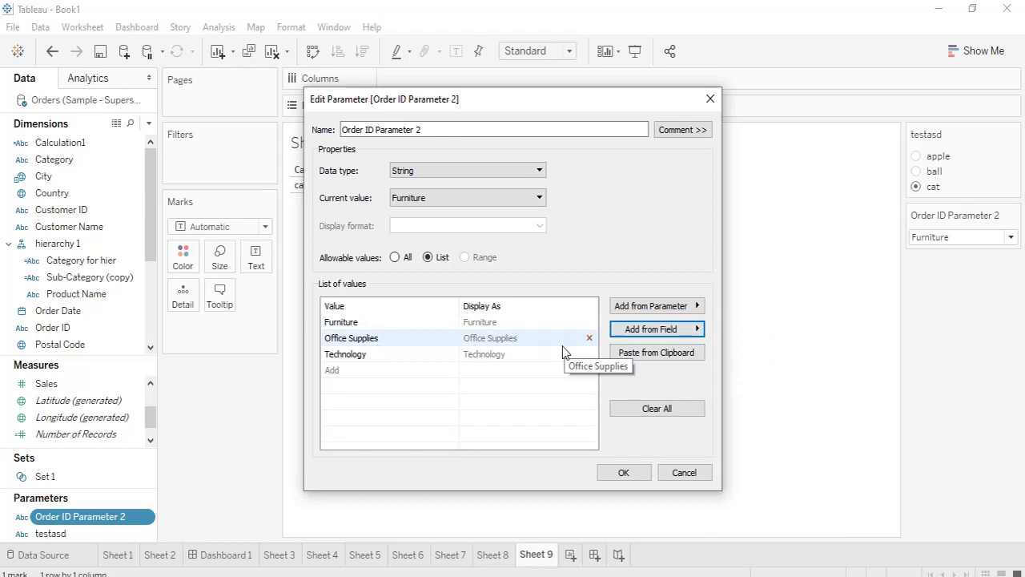
click(620, 472)
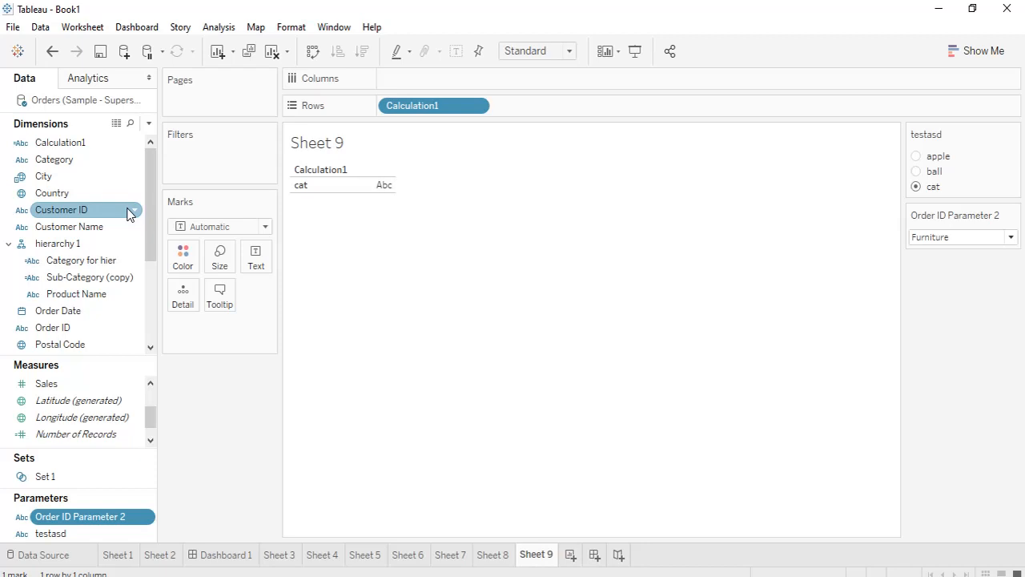
click(996, 238)
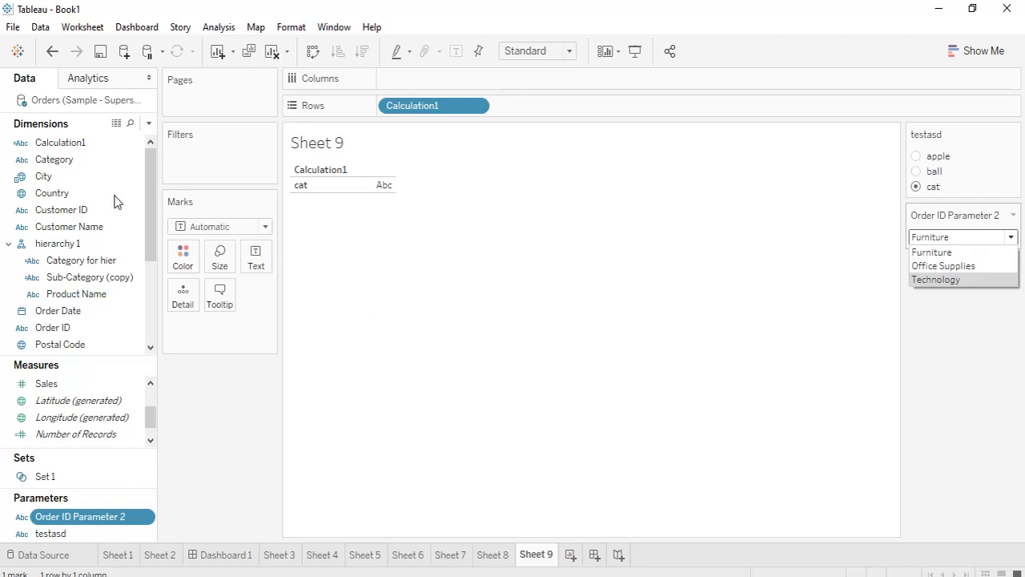
Create a calculated field from the Category dimension and begin its formula with if [Category] = [Order ID Parameter 2]
click(66, 216)
right_click(67, 213)
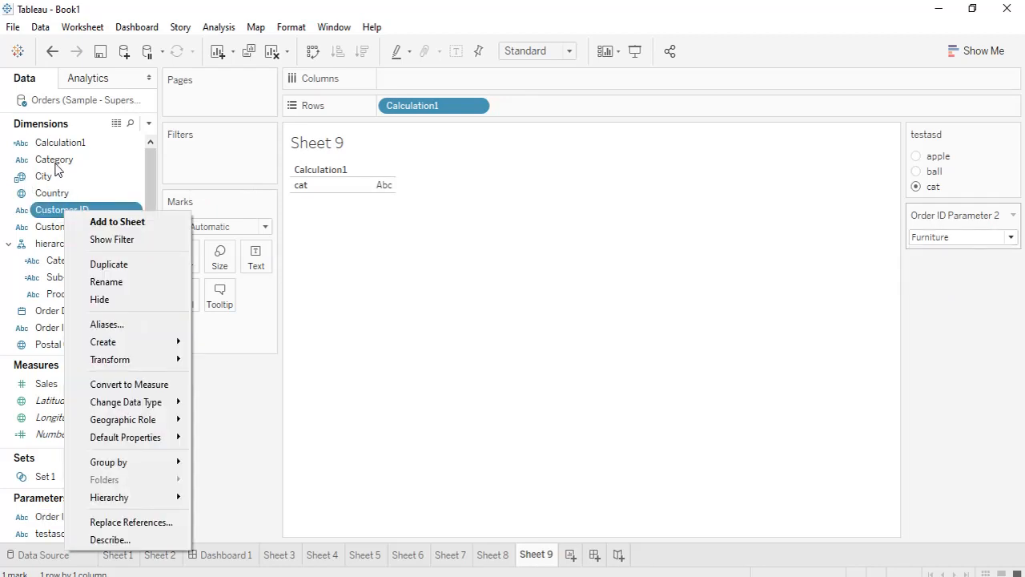
right_click(57, 162)
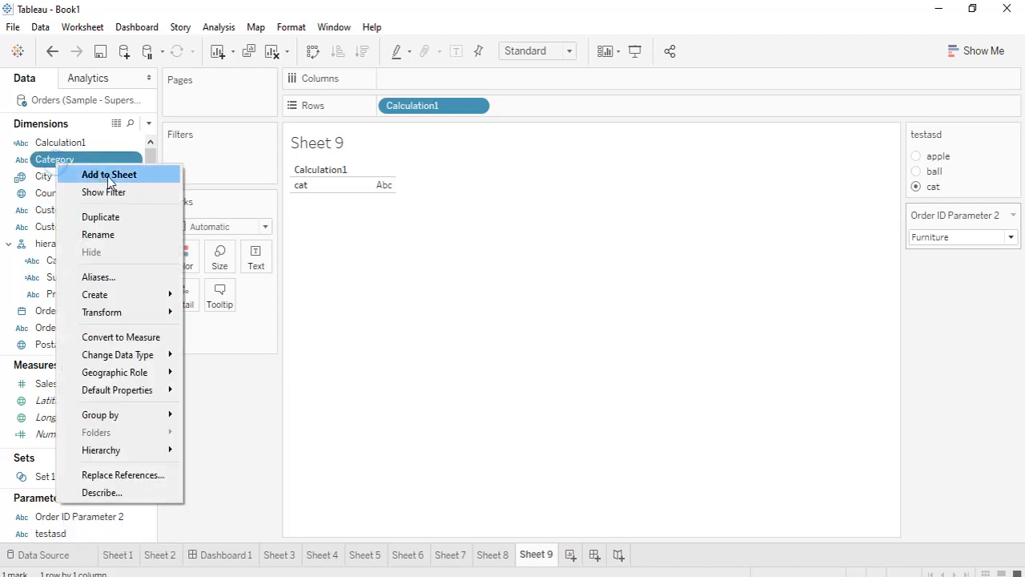
mouse_move(147, 294)
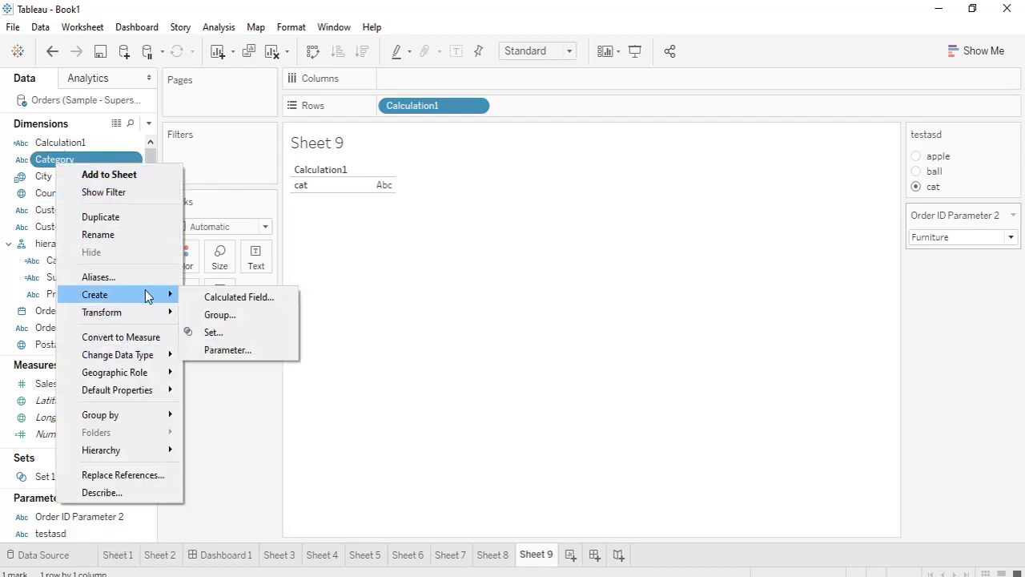
click(215, 301)
click(350, 300)
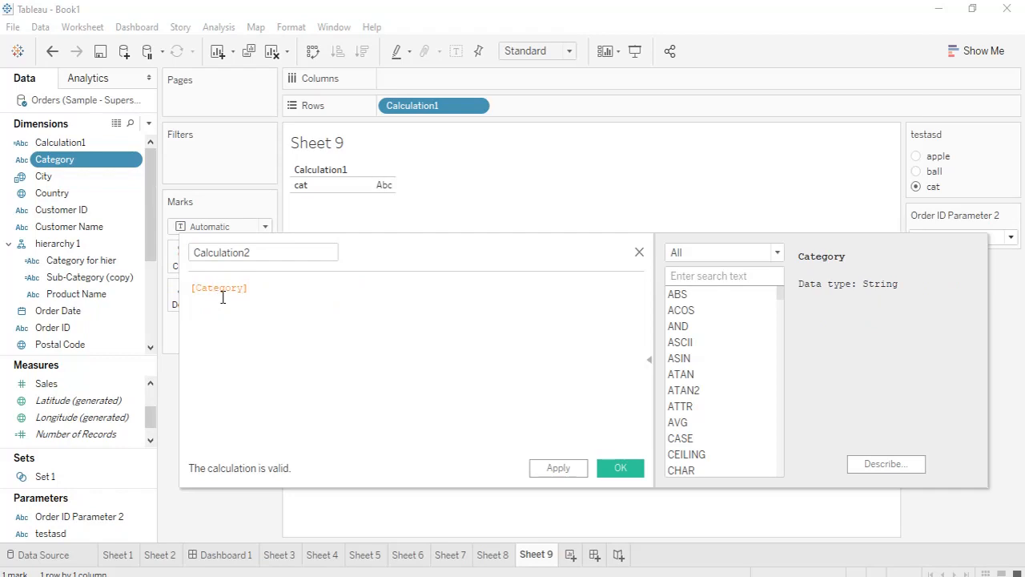
text(if)
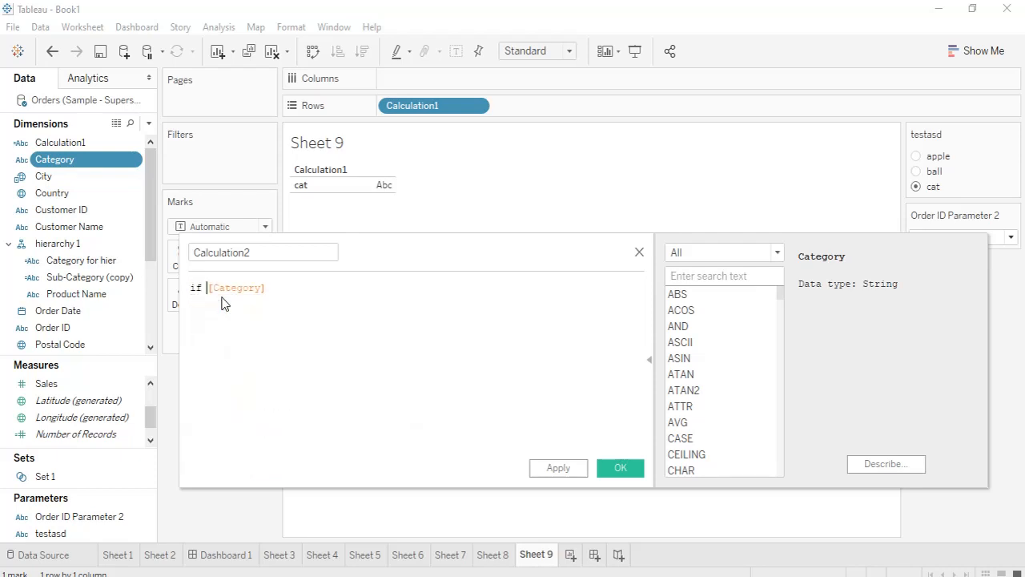
key(Right)
key(Right)
key(Right)
key(Right)
key(Right)
text(= pa)
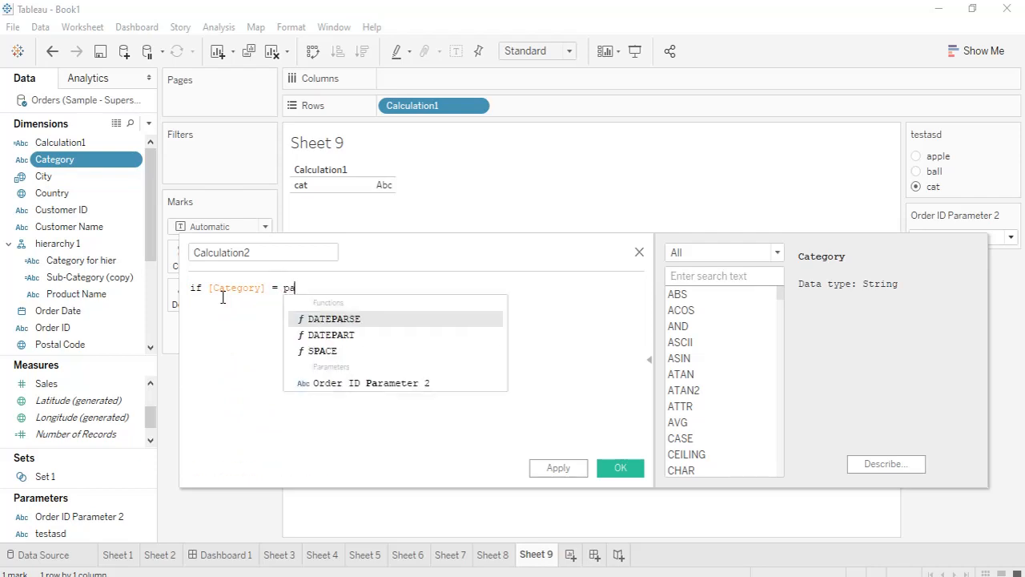
key(Down)
key(Down)
key(Down)
key(Down)
key(Down)
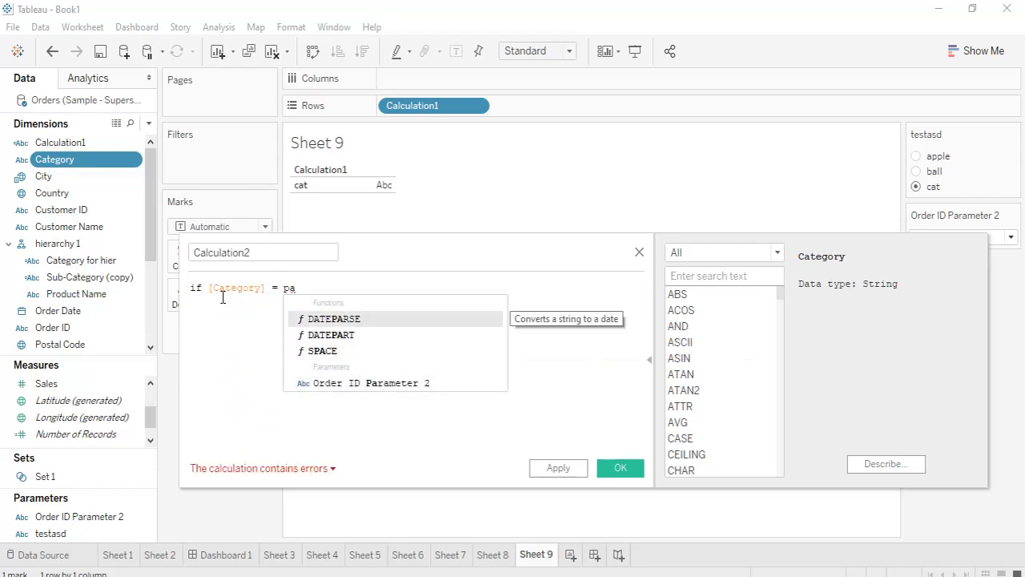
key(Down)
key(Down)
key(Return)
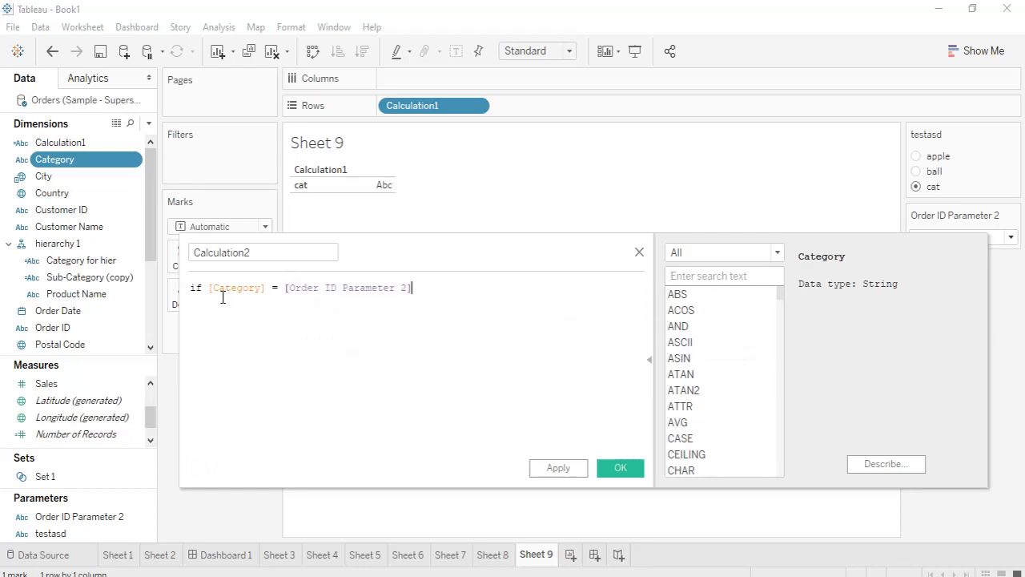
Complete the formula with then [Category] else "Others" end
text(then c)
text(ate)
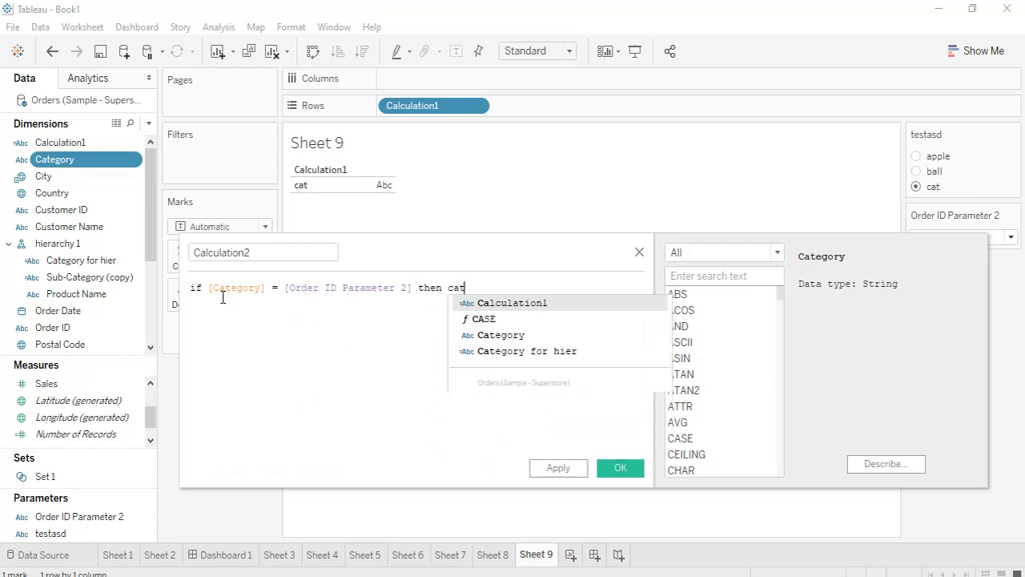
key(Return)
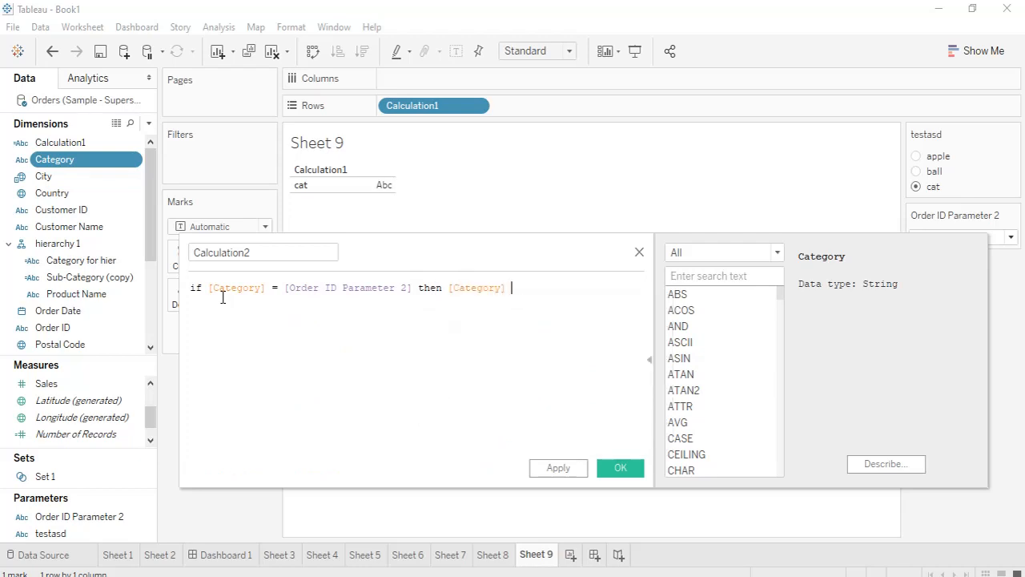
text(else )
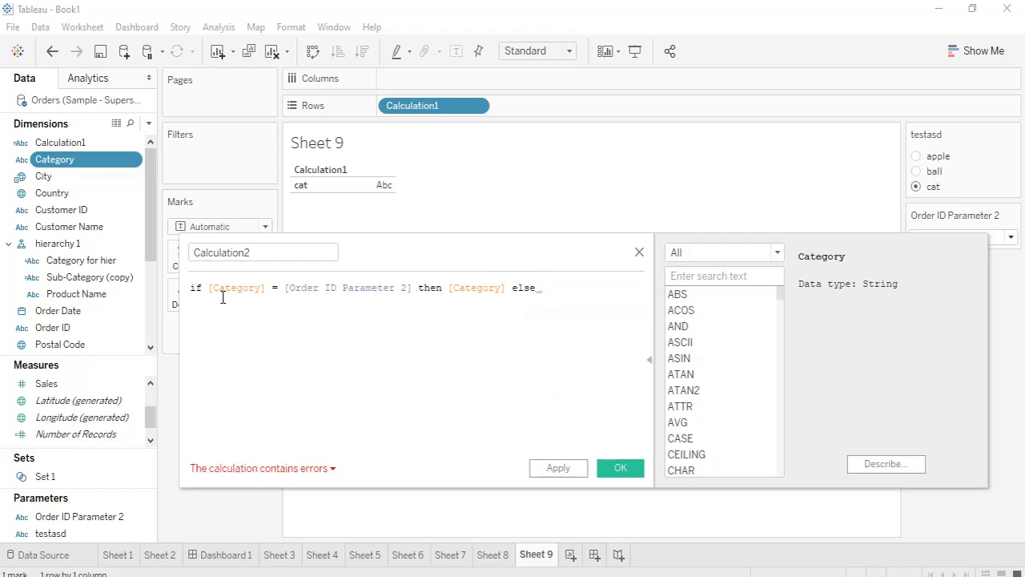
text("")
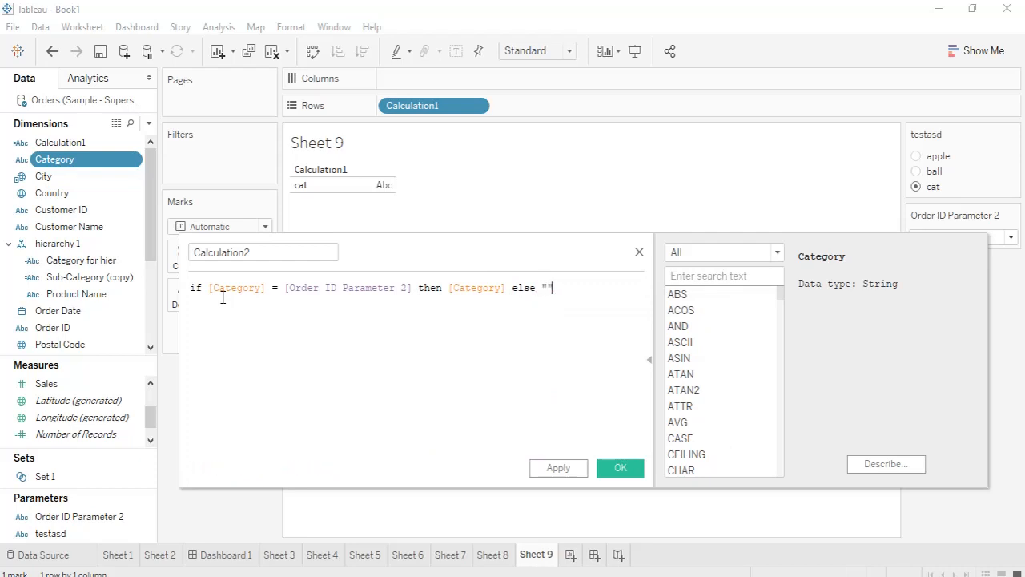
key(Left)
text(c end)
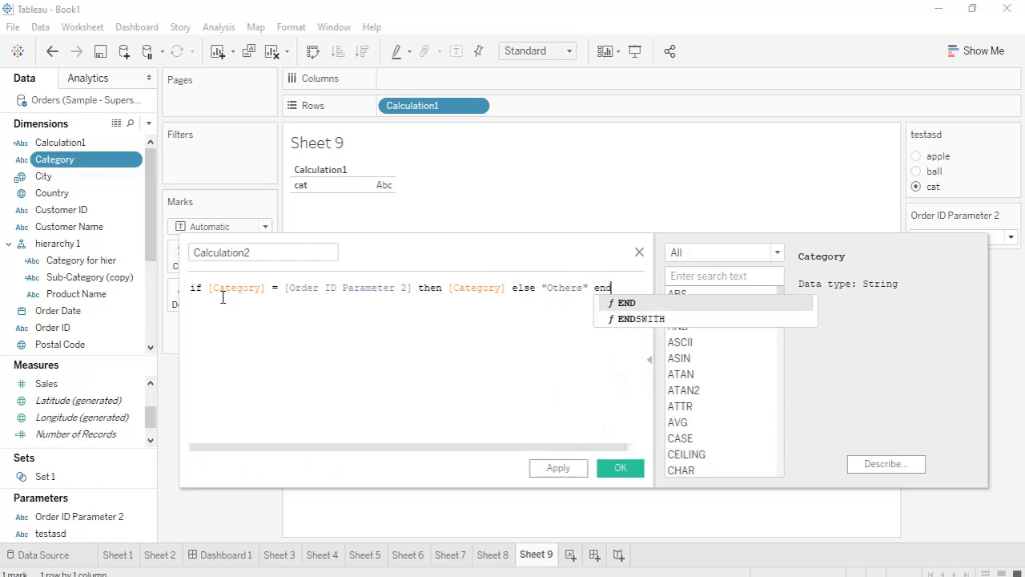
Name the calculated field dynamic Cat, then apply and save it
click(246, 252)
double_click(247, 253)
text(dynnamic Cat)
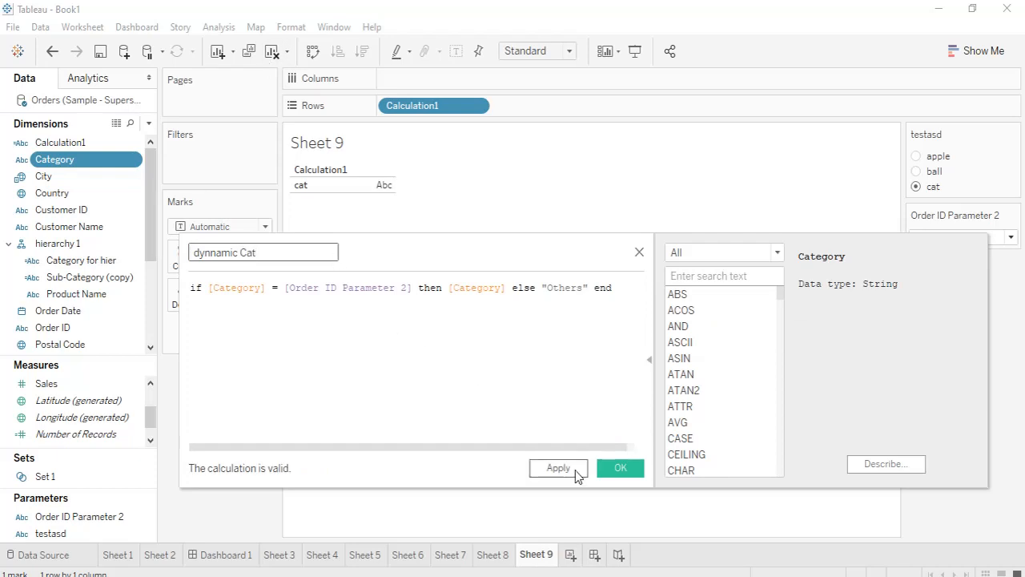
click(217, 260)
key(BackSpace)
click(566, 468)
click(624, 466)
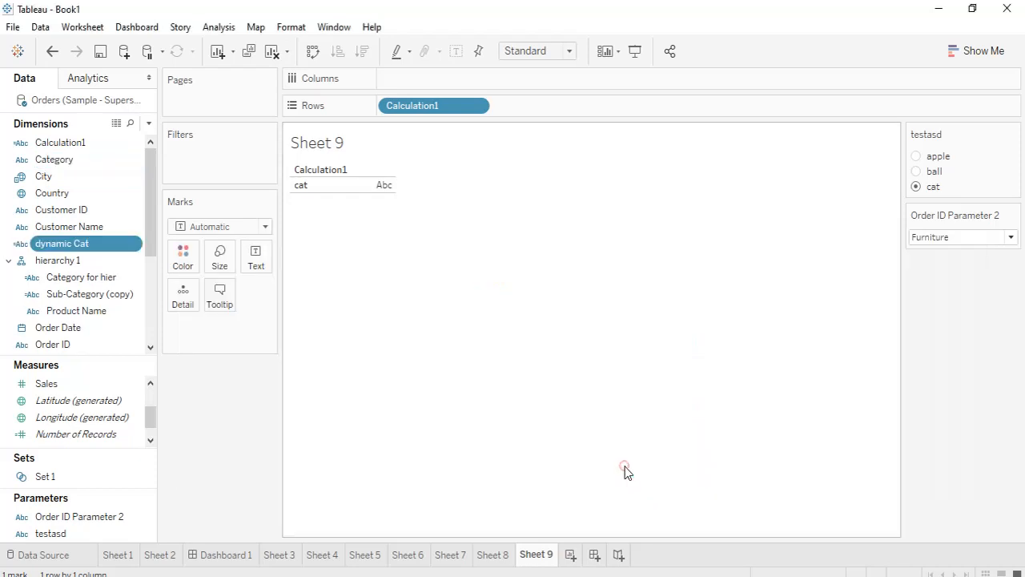
Replace Calculation1 with dynamic Cat on the Rows shelf of Sheet 9
drag(420, 105, 74, 160)
drag(80, 243, 448, 110)
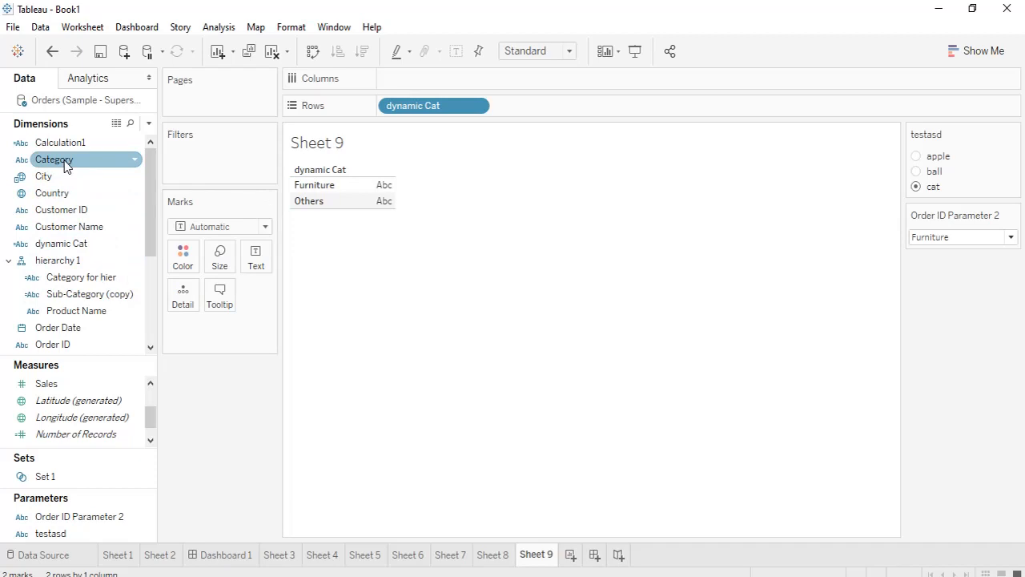
Place Category ahead of dynamic Cat on the Rows shelf to compare them, and remove Category again
drag(69, 161, 381, 109)
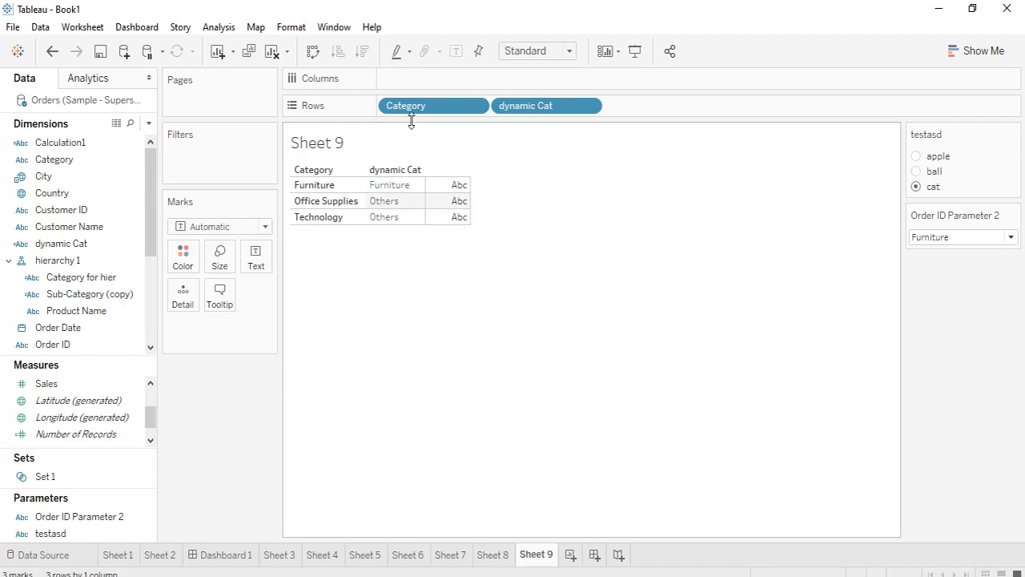
drag(416, 105, 3, 436)
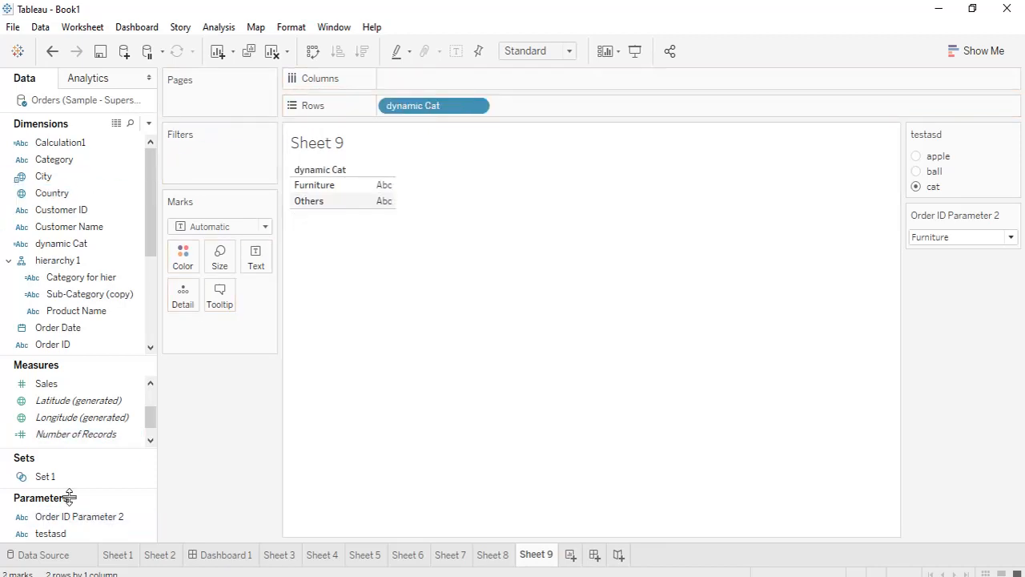
Show Sales as text for each dynamic Cat member and apply the Percent of Total quick table calculation to it
drag(68, 381, 255, 263)
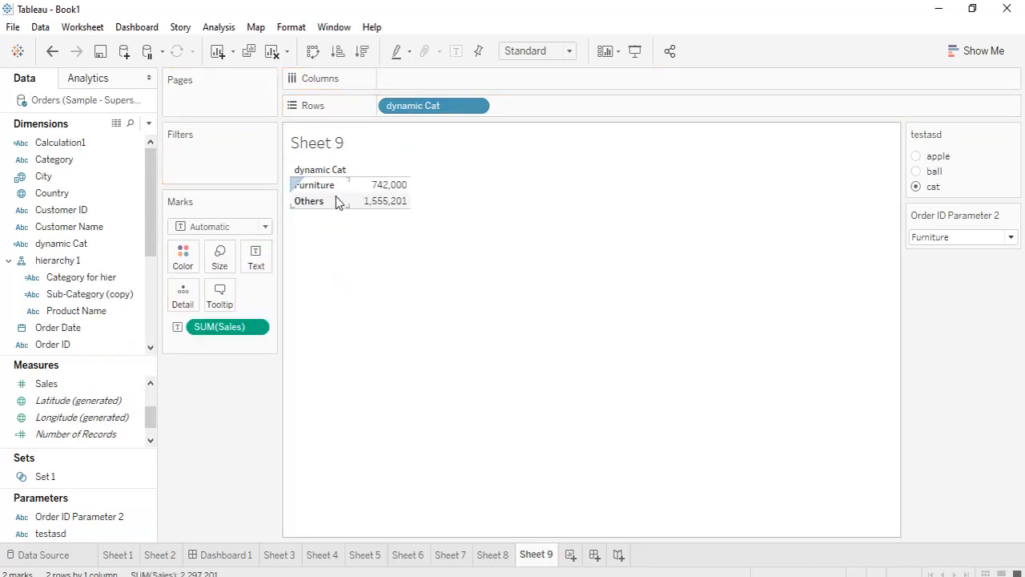
mouse_move(406, 193)
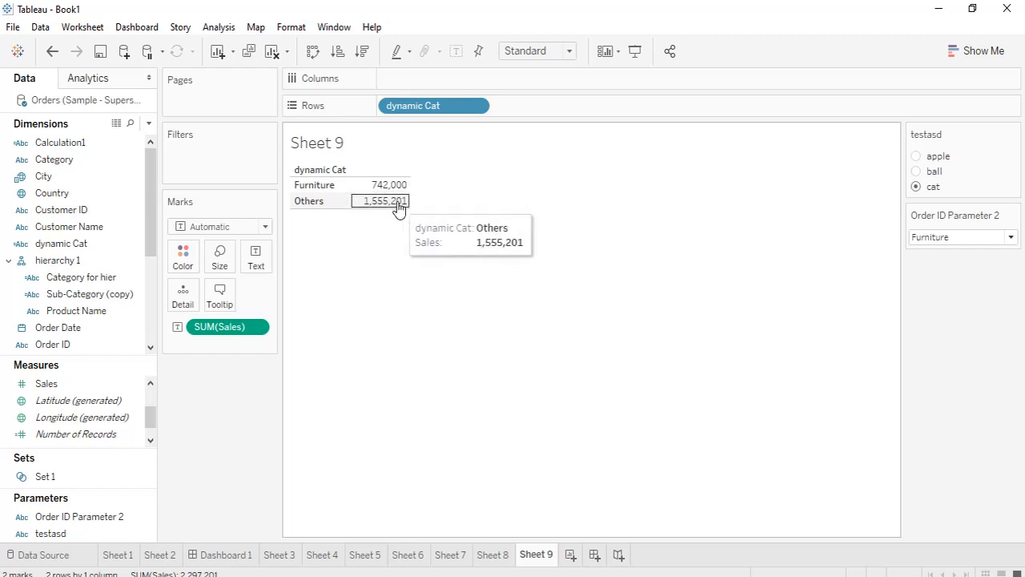
click(256, 330)
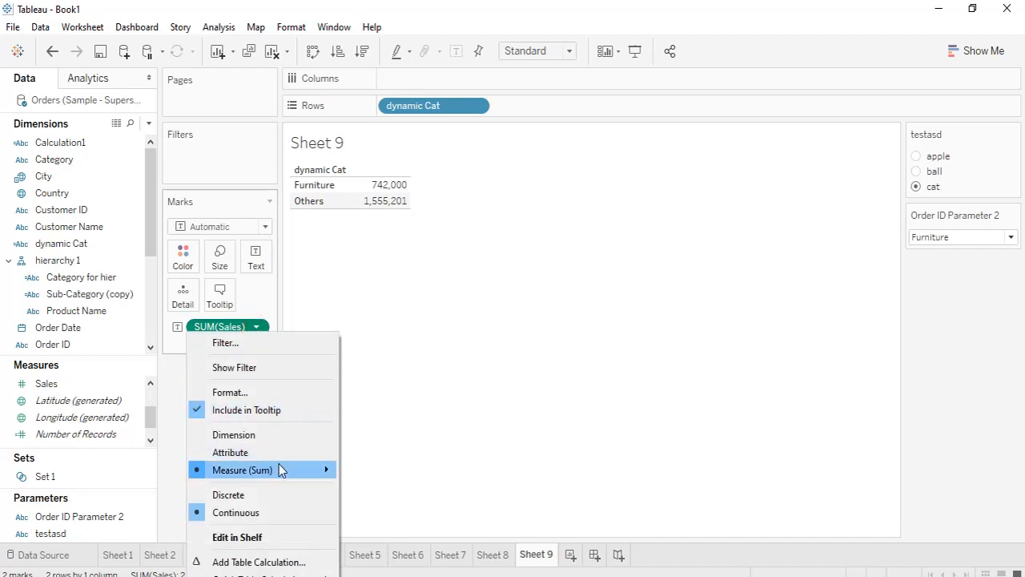
mouse_move(256, 573)
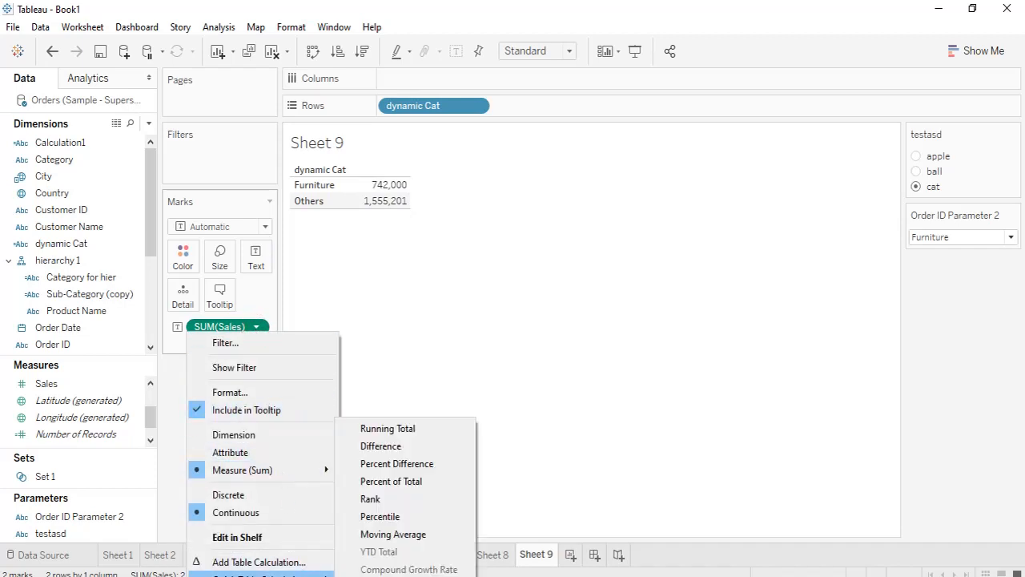
click(416, 484)
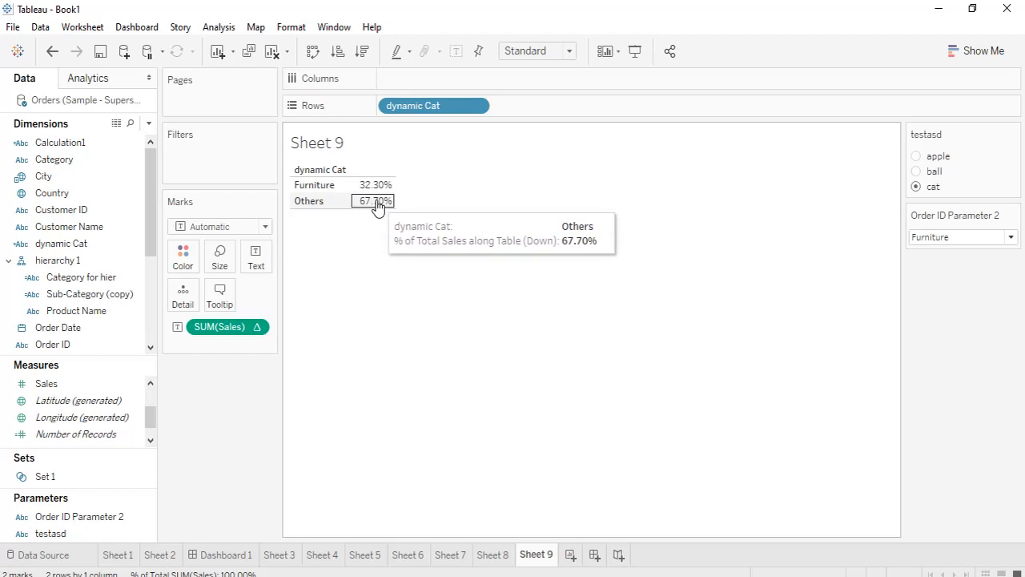
Switch Order ID Parameter 2 to Office Supplies and on to Technology to test the dynamic split
click(954, 238)
click(941, 265)
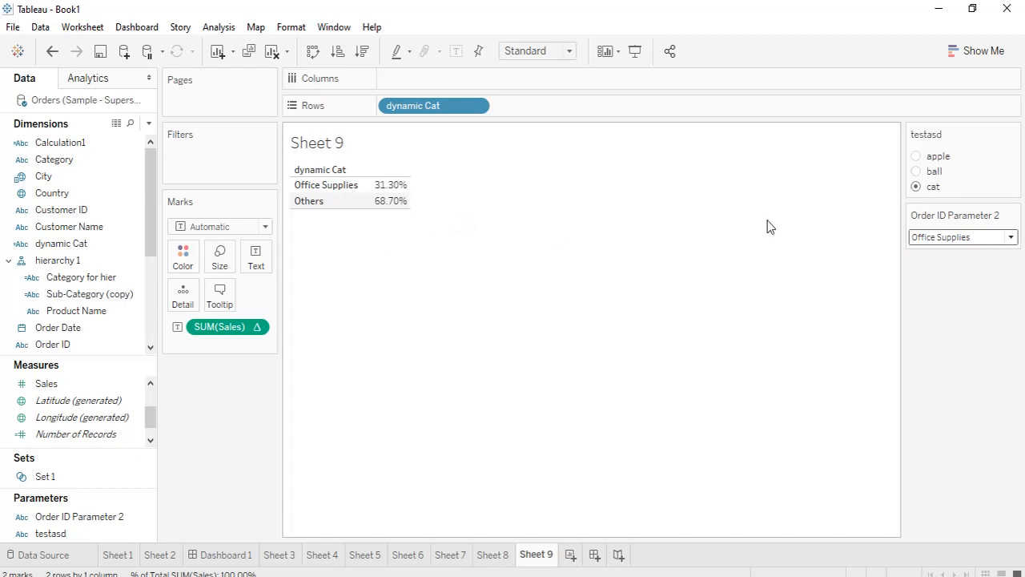
click(963, 238)
click(950, 281)
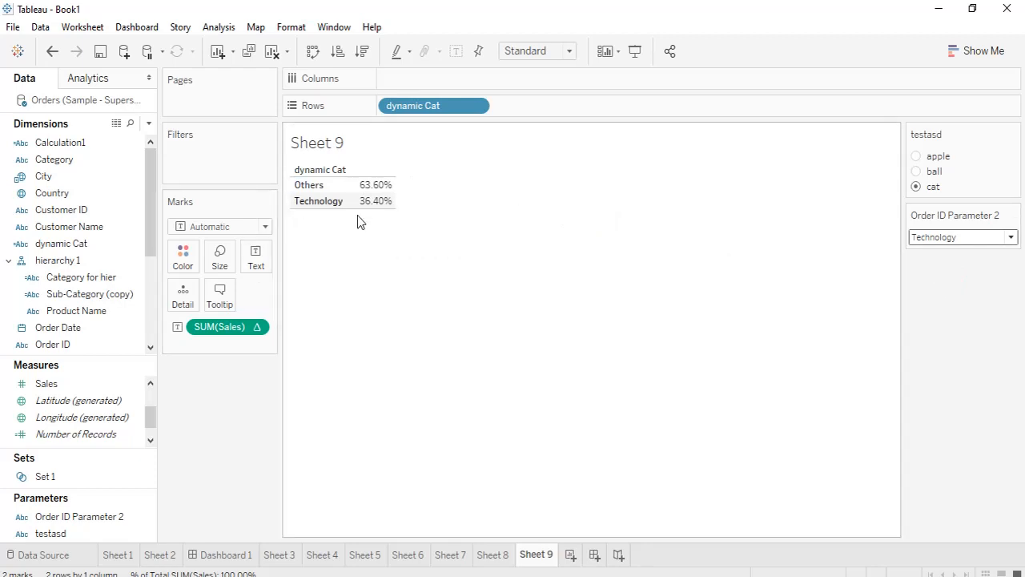
Convert the dynamic Cat percentage table on Sheet 9 into a pie chart
click(982, 54)
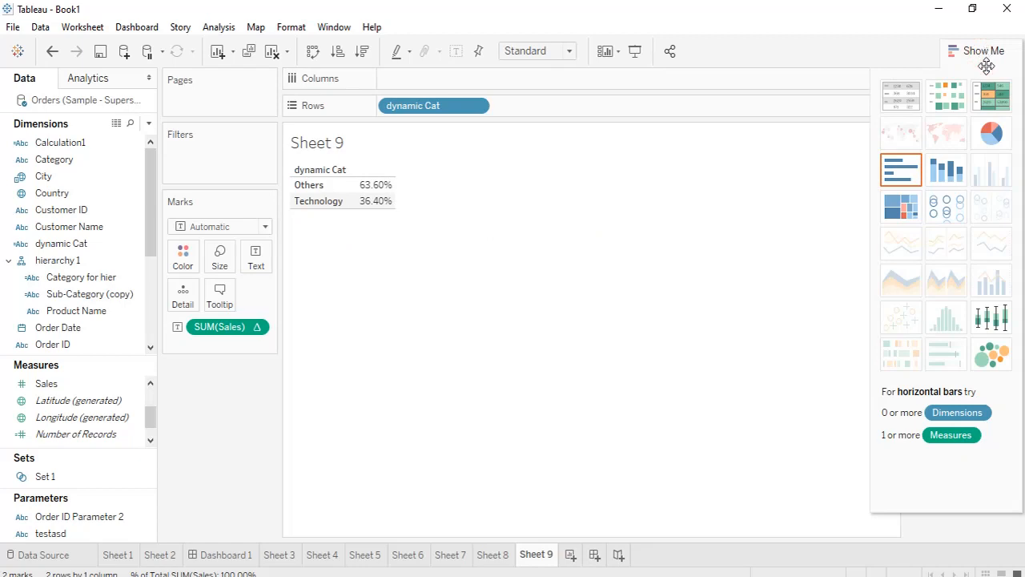
click(992, 134)
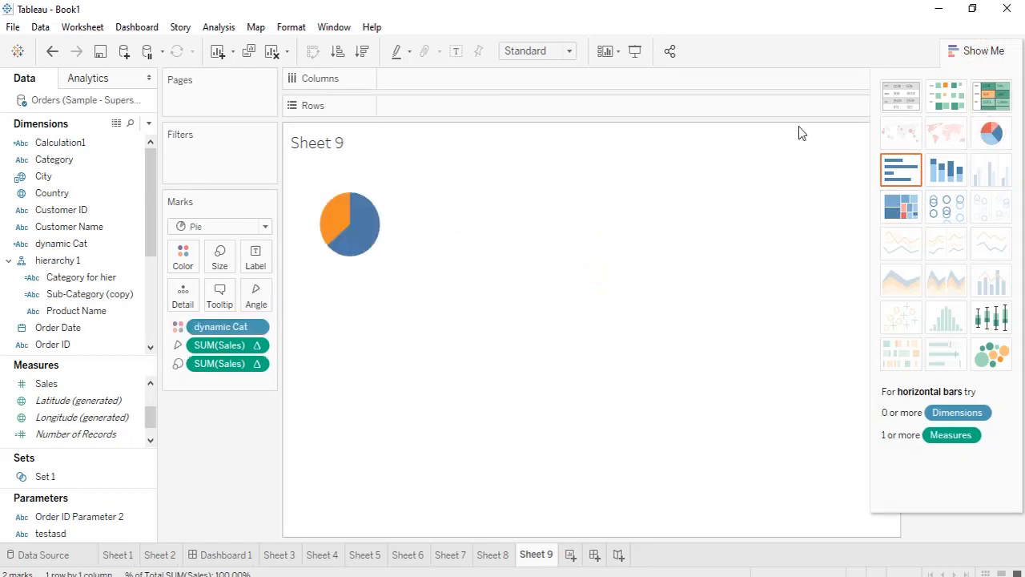
click(989, 53)
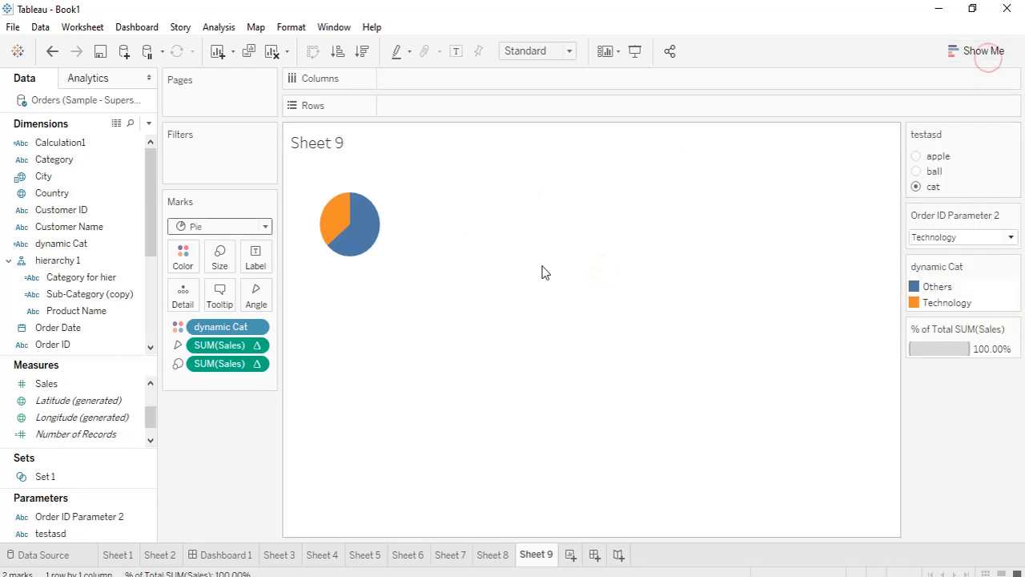
mouse_move(324, 223)
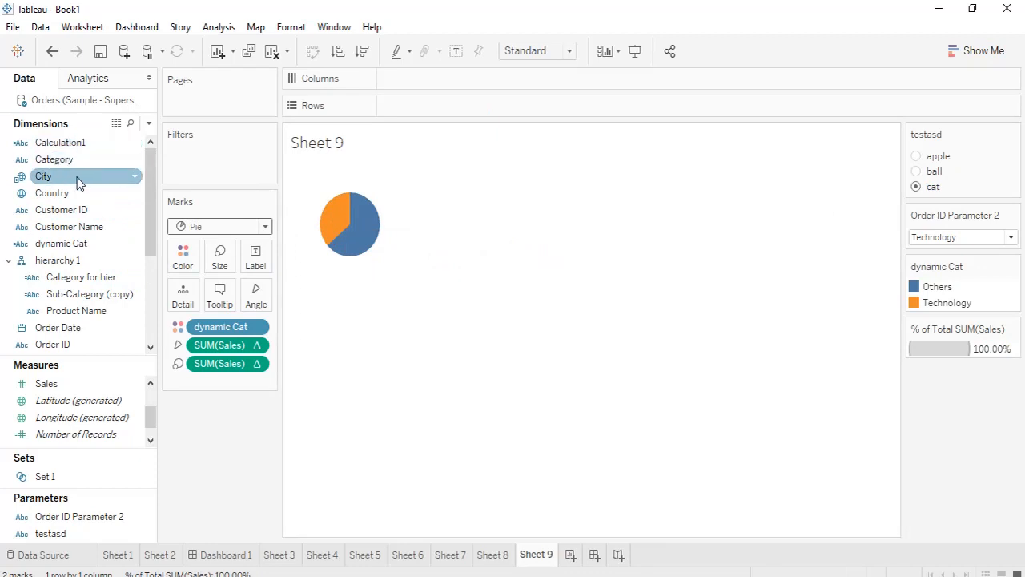
Label the pie slices with the dynamic Cat field
right_click(65, 247)
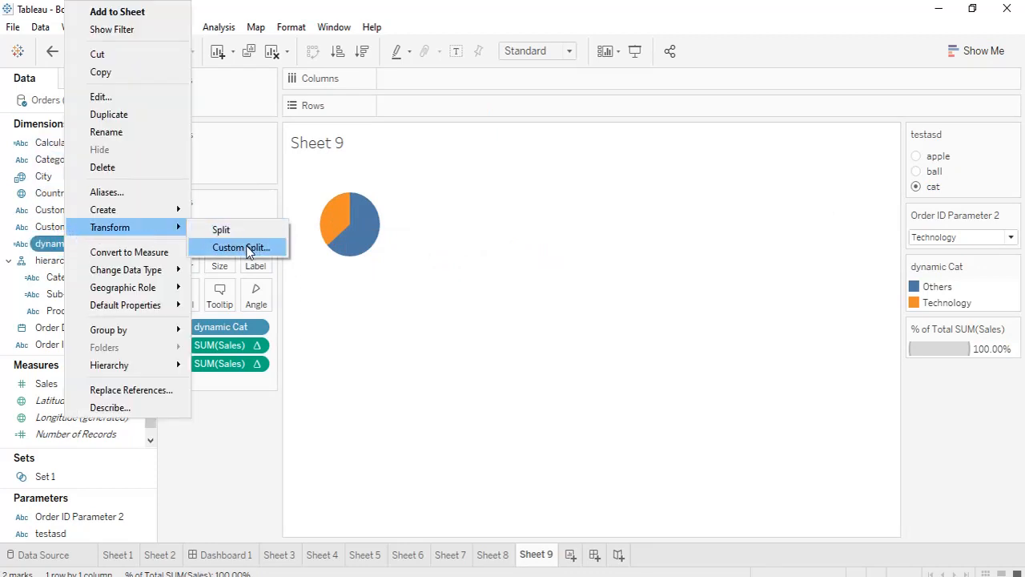
click(18, 250)
drag(61, 248, 248, 259)
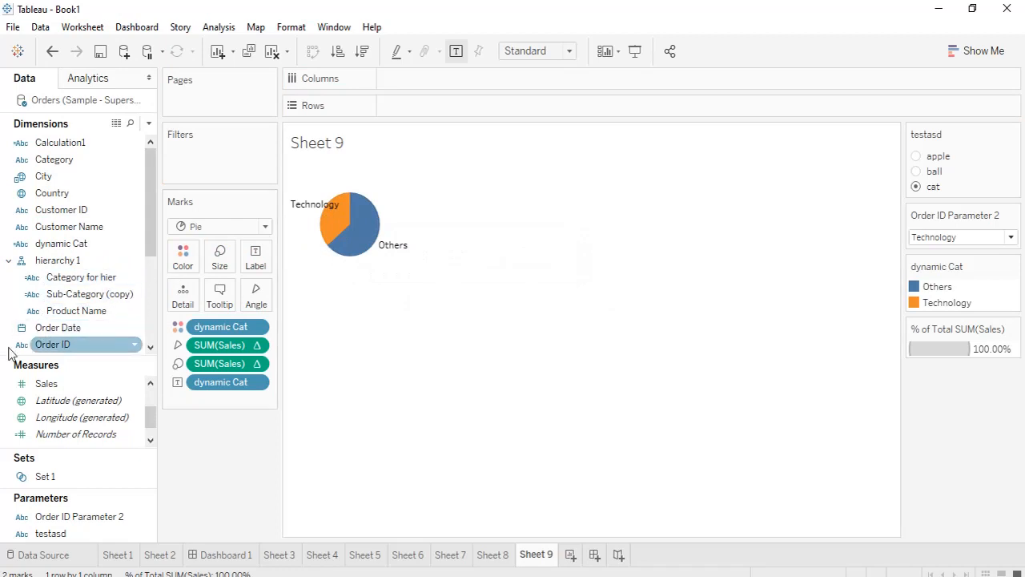
scroll(44, 443, down, 1)
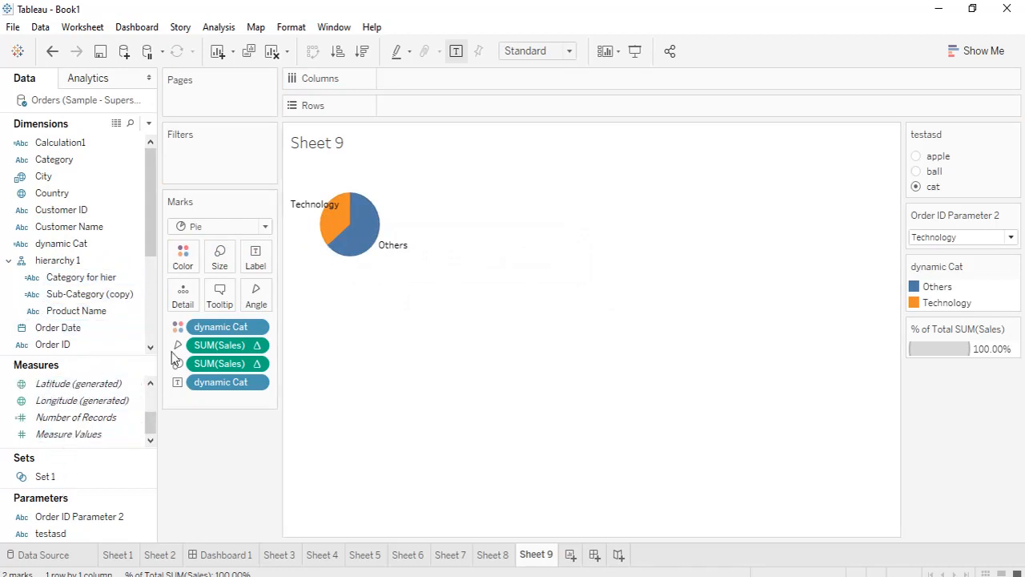
mouse_move(234, 363)
mouse_down()
mouse_move(250, 360)
mouse_move(240, 345)
mouse_up()
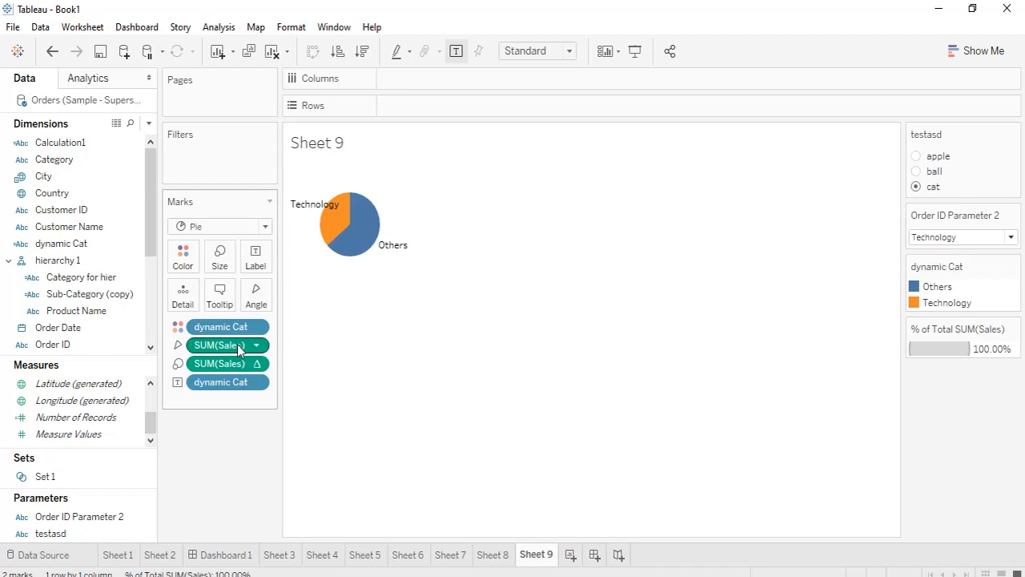
right_click(243, 346)
click(244, 334)
drag(242, 363, 370, 300)
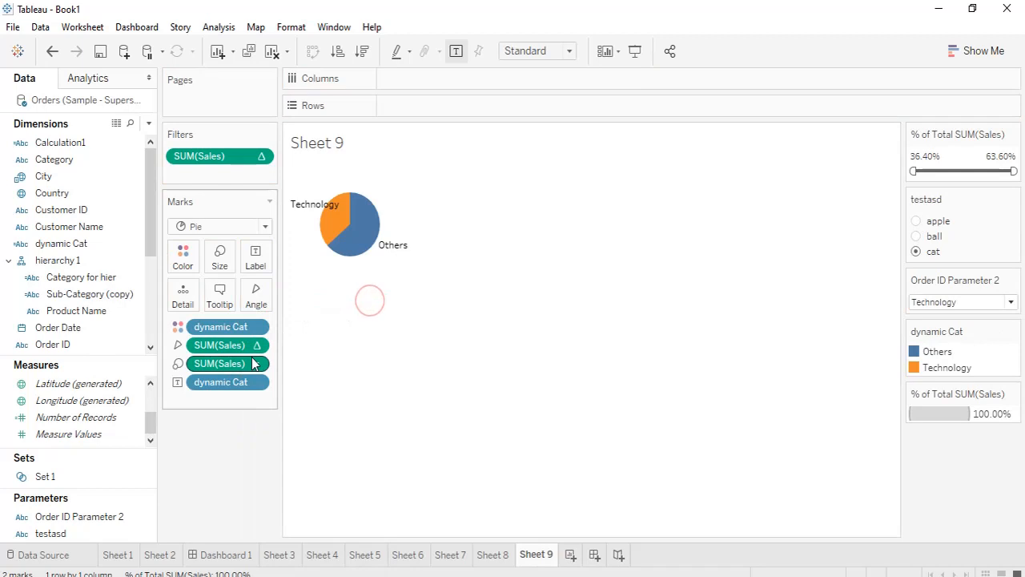
key(ctrl+z)
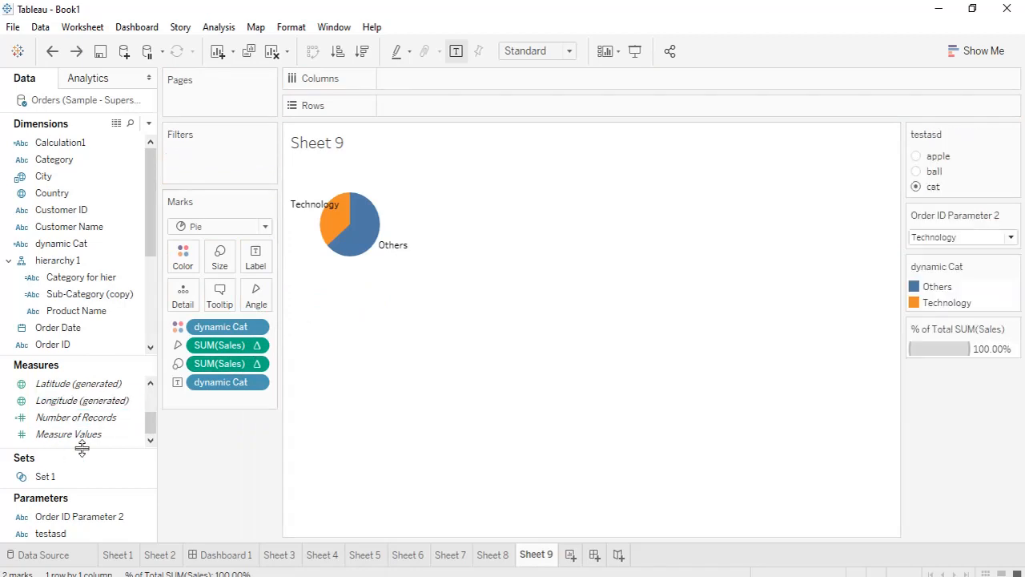
Add Sales to the pie labels and show it as Percent of Total
scroll(109, 407, up, 2)
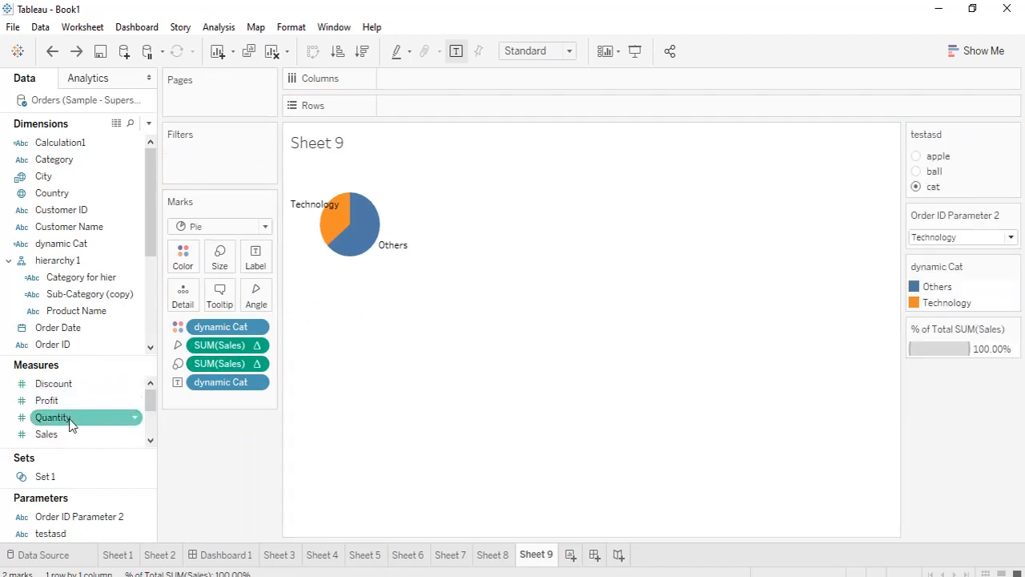
drag(64, 432, 255, 255)
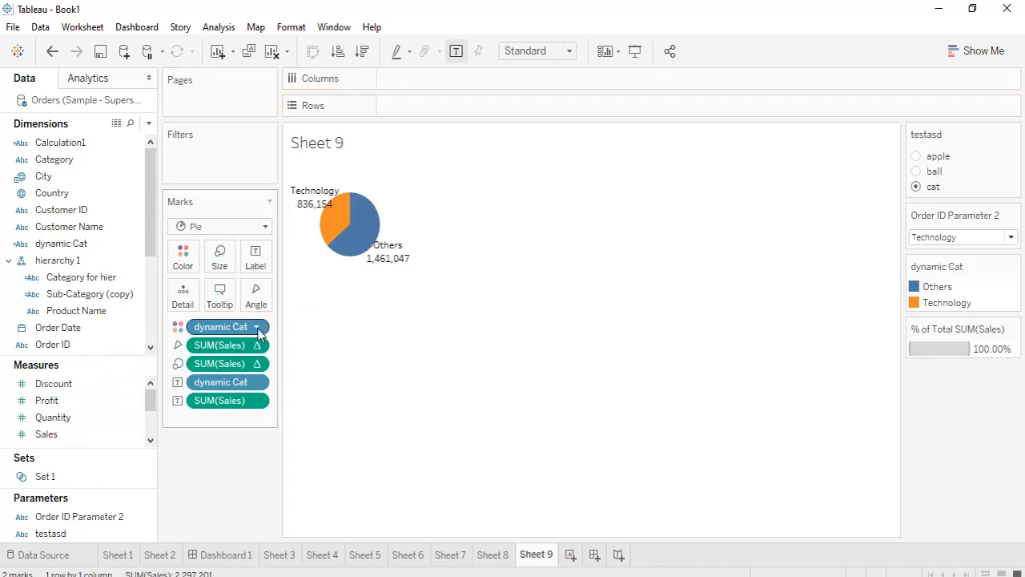
click(257, 402)
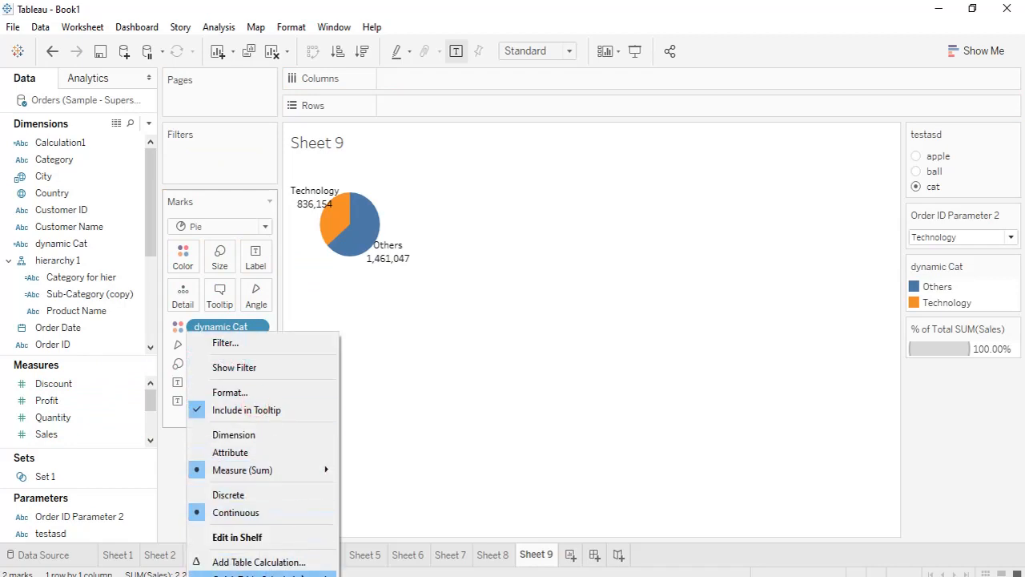
mouse_move(265, 574)
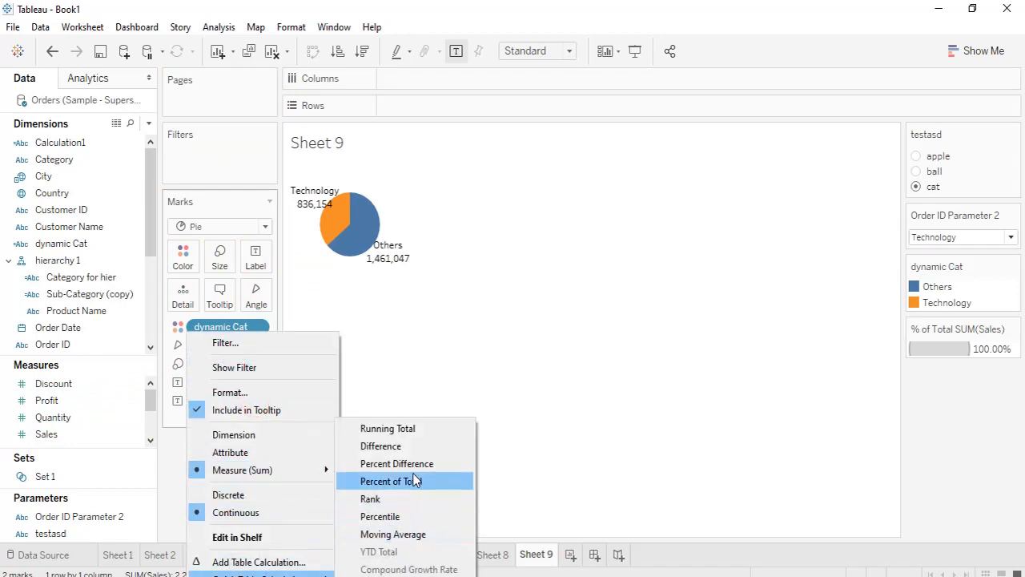
click(432, 479)
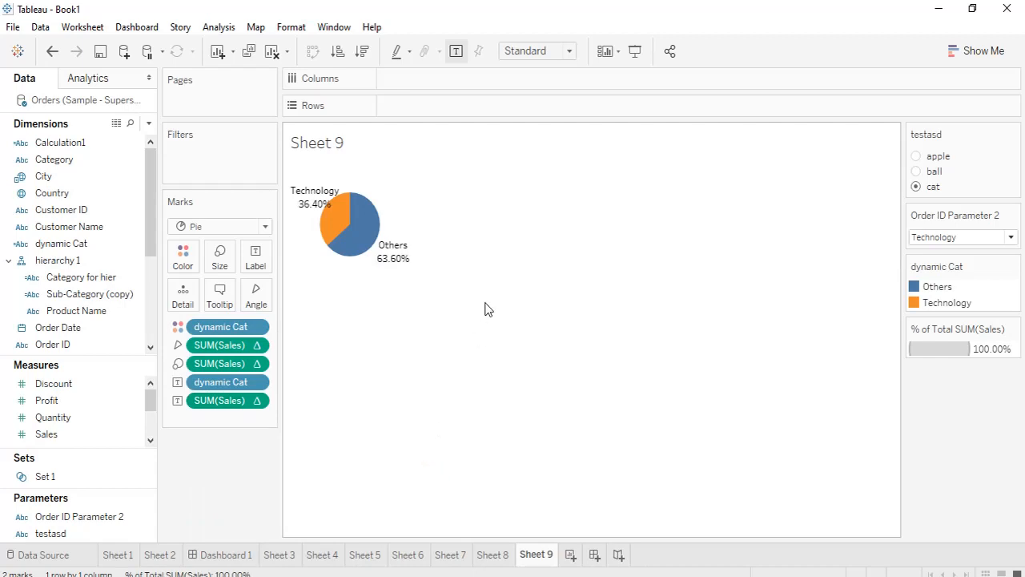
Set Order ID Parameter 2 to Furniture to update the pie chart
click(1012, 237)
click(975, 252)
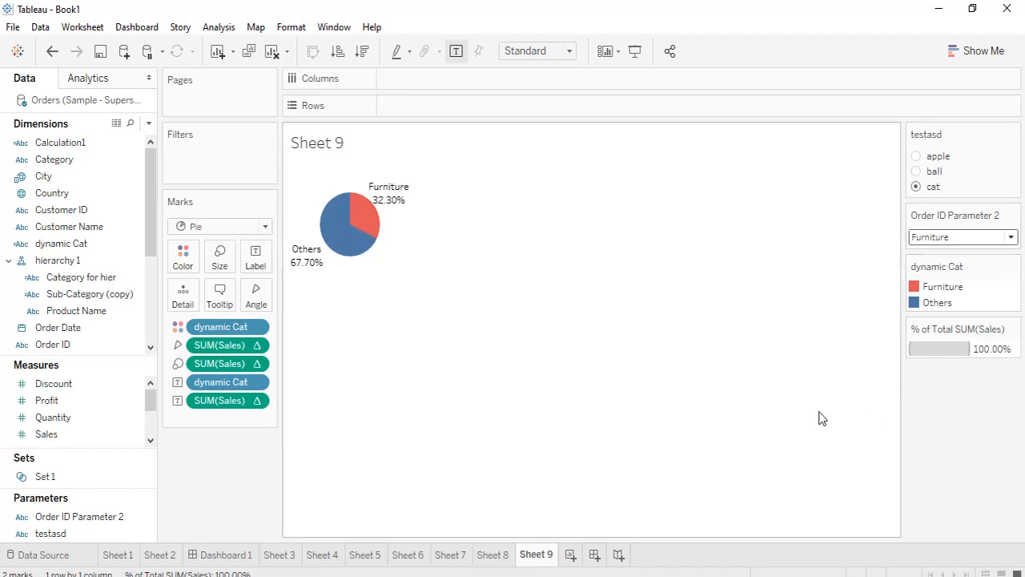
Switch to Sheet 8 and open the testasd parameter for editing, checking the available data types while keeping String
click(493, 555)
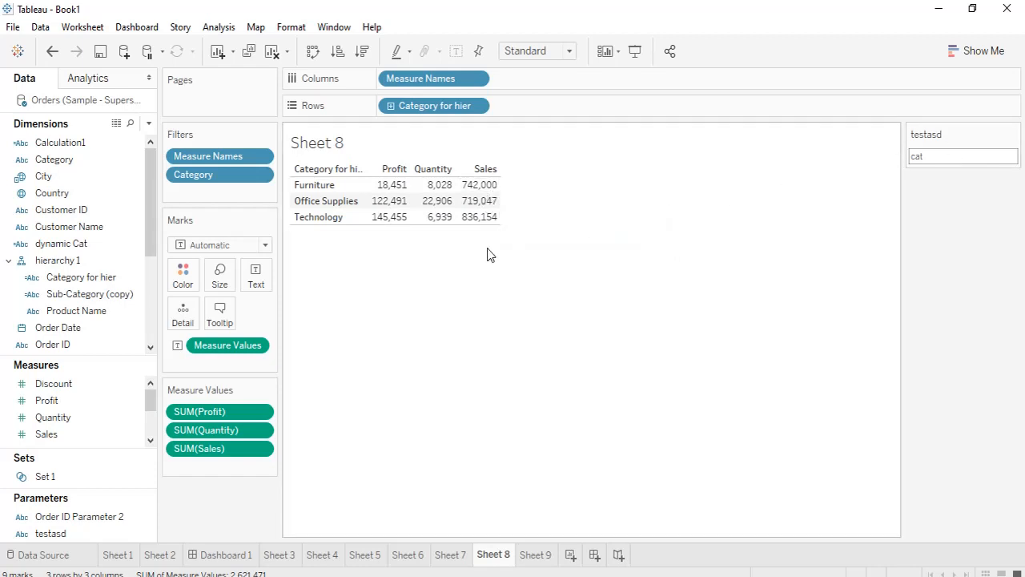
right_click(49, 534)
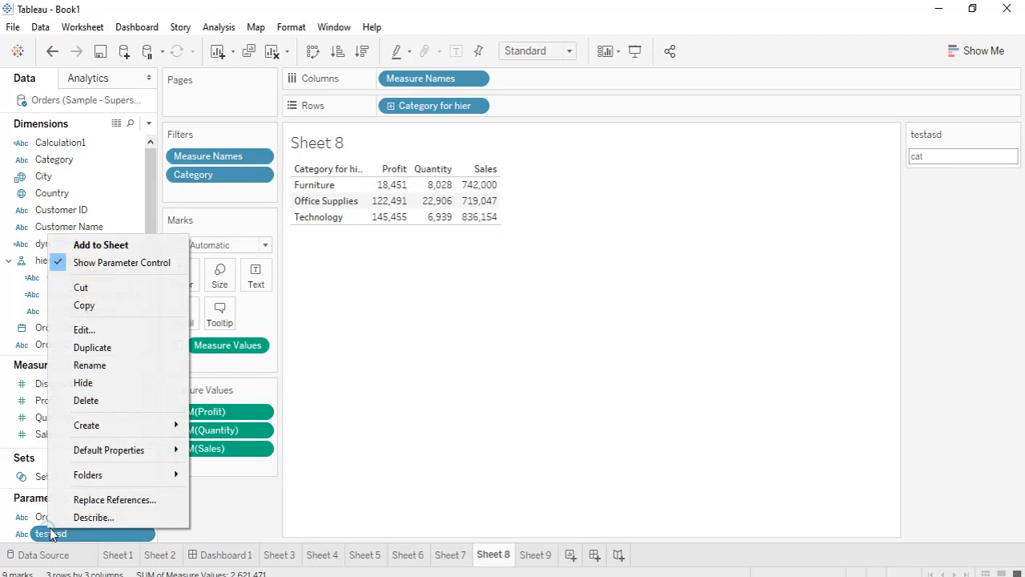
click(109, 329)
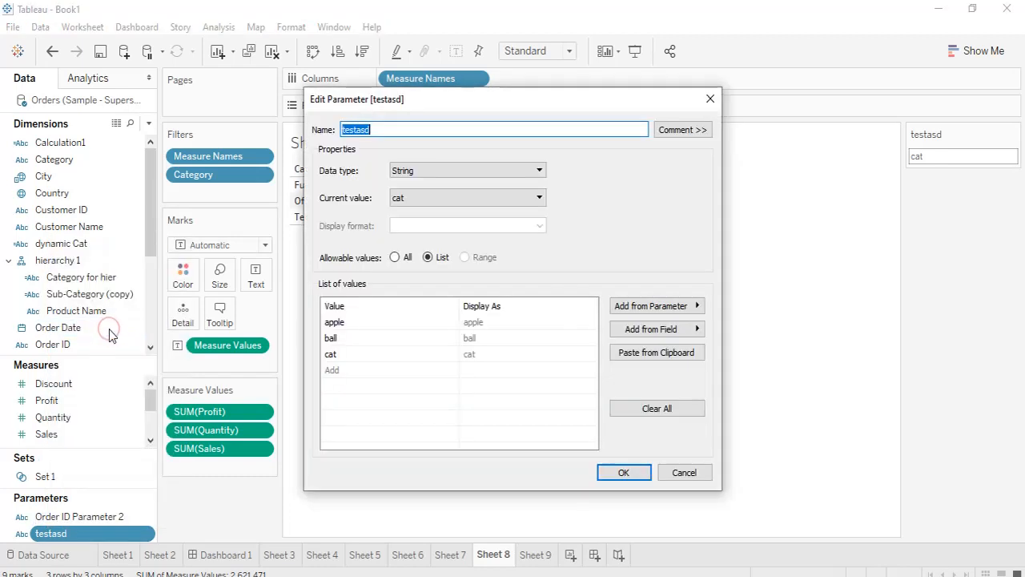
click(540, 171)
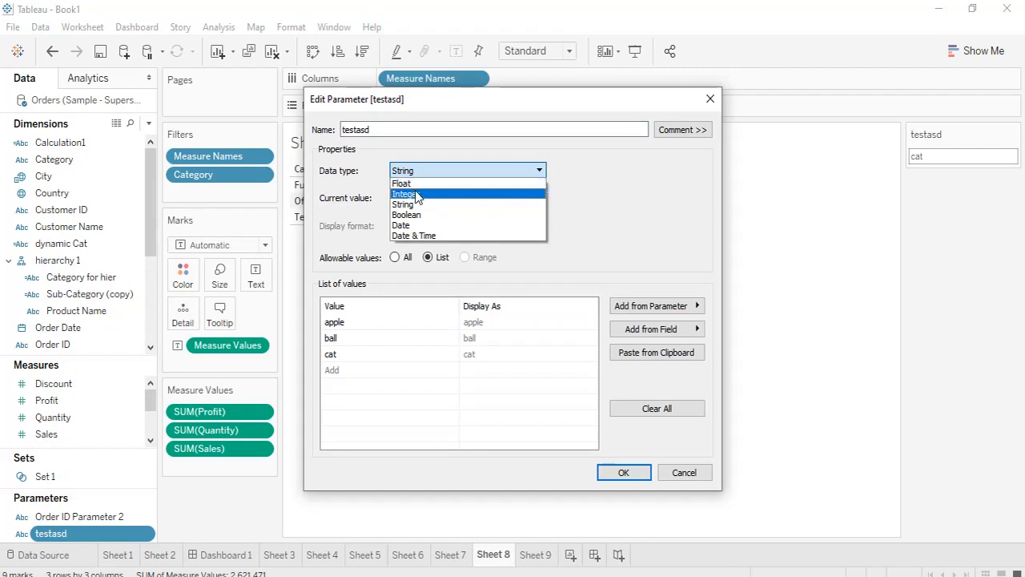
click(656, 181)
Replace the testasd list values apple, ball and cat with Sales, Profit and Discount, save, and check the parameter control
double_click(381, 328)
text(S)
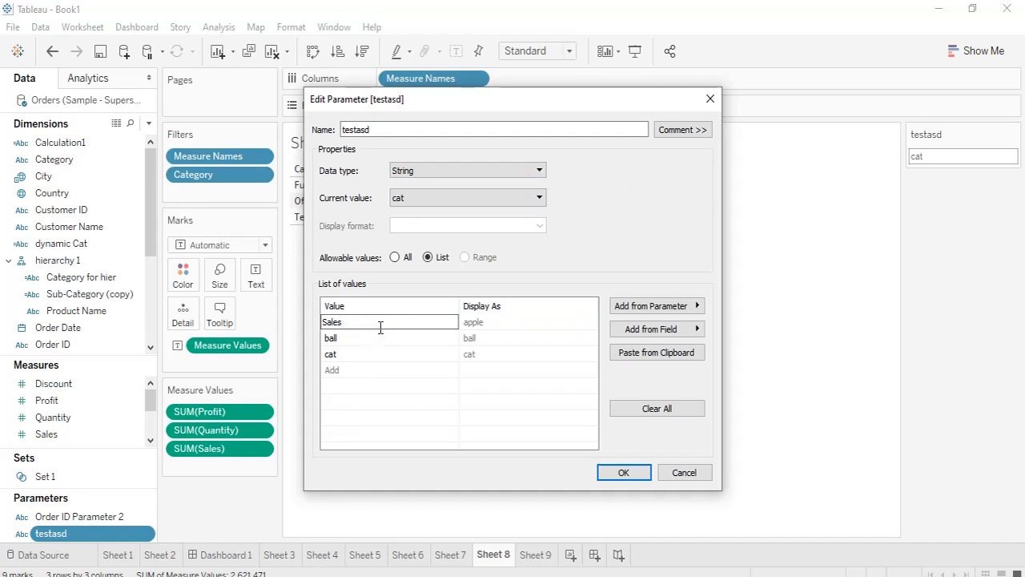
click(368, 341)
double_click(368, 342)
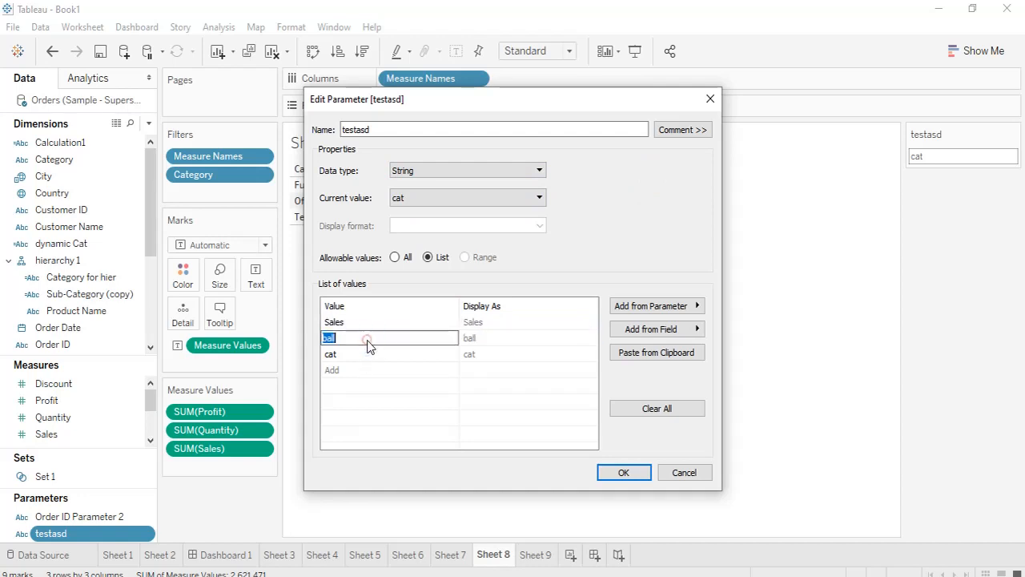
text(Profit)
click(368, 354)
double_click(367, 355)
text(Discoun)
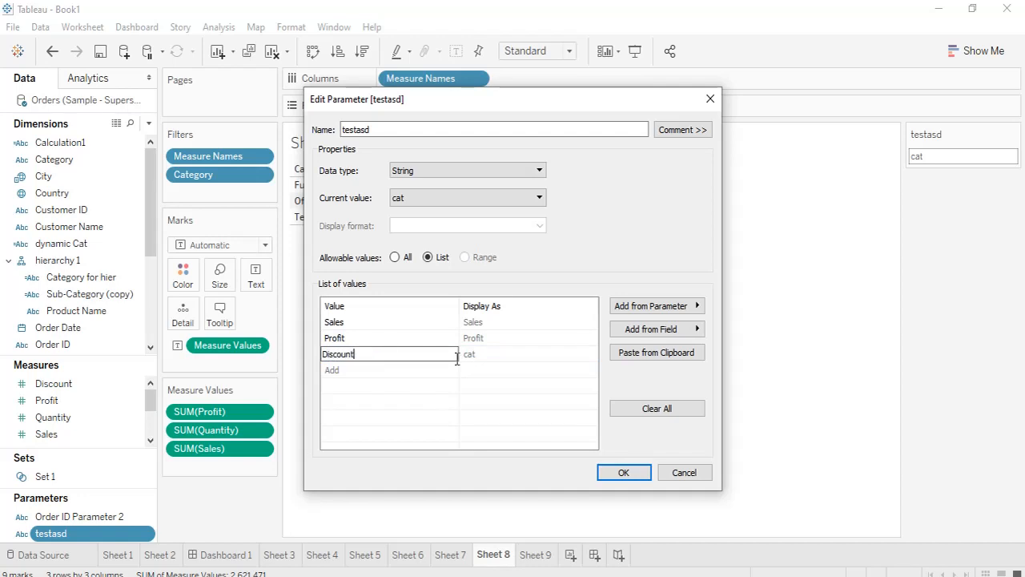
click(549, 431)
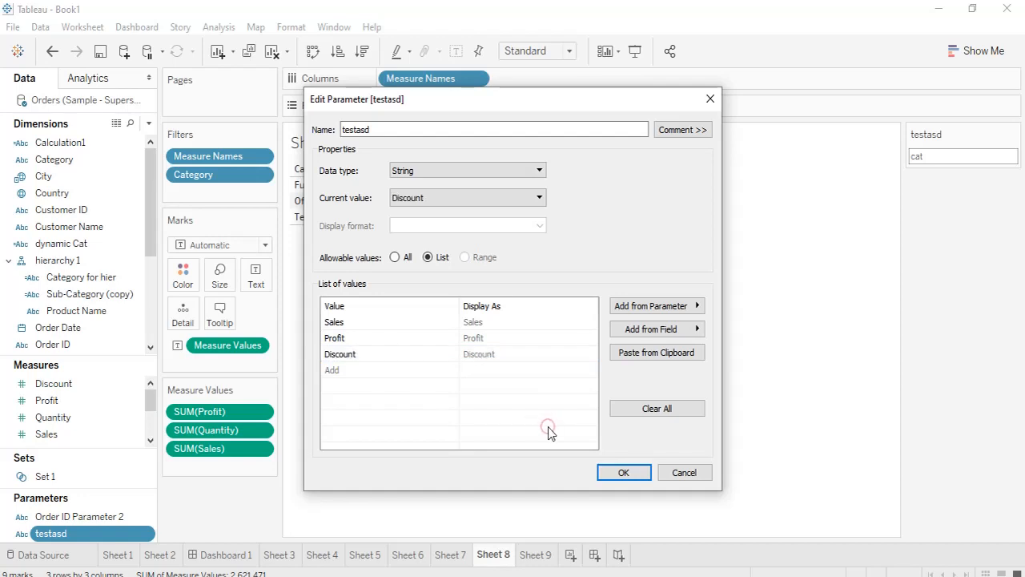
click(643, 472)
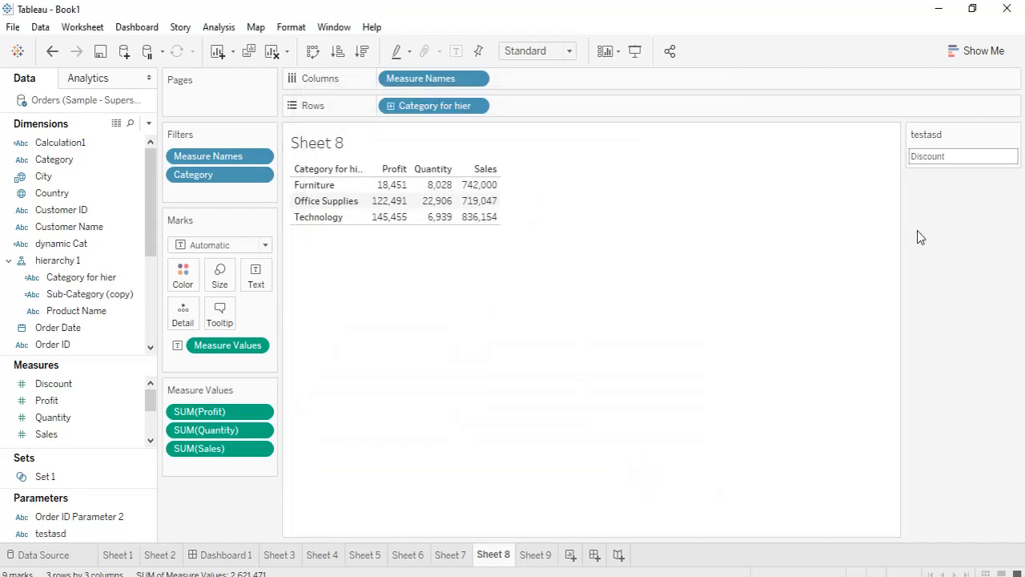
click(1002, 156)
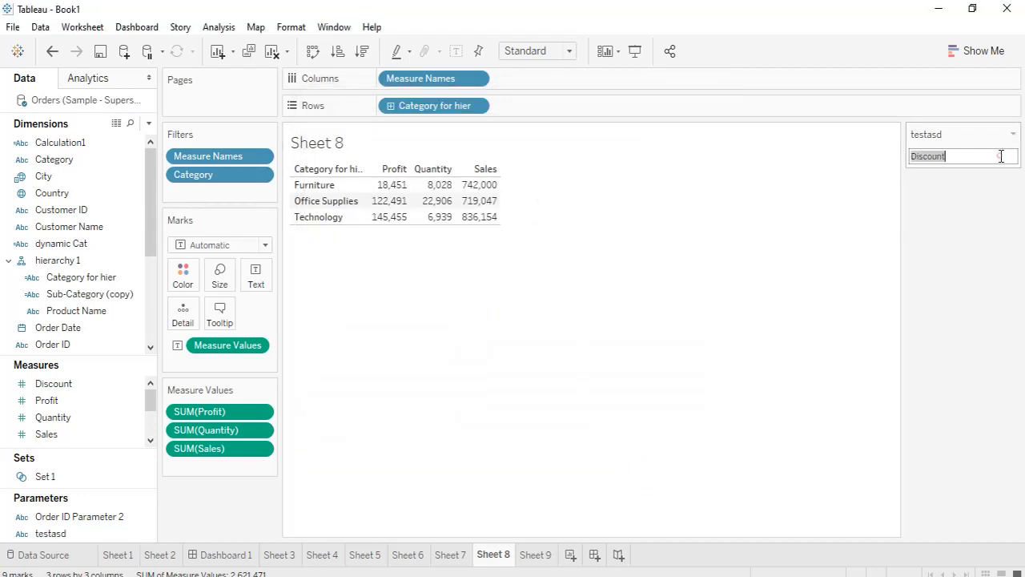
Show the testasd parameter control as a compact list, try Sales, and set it to Profit
click(1015, 134)
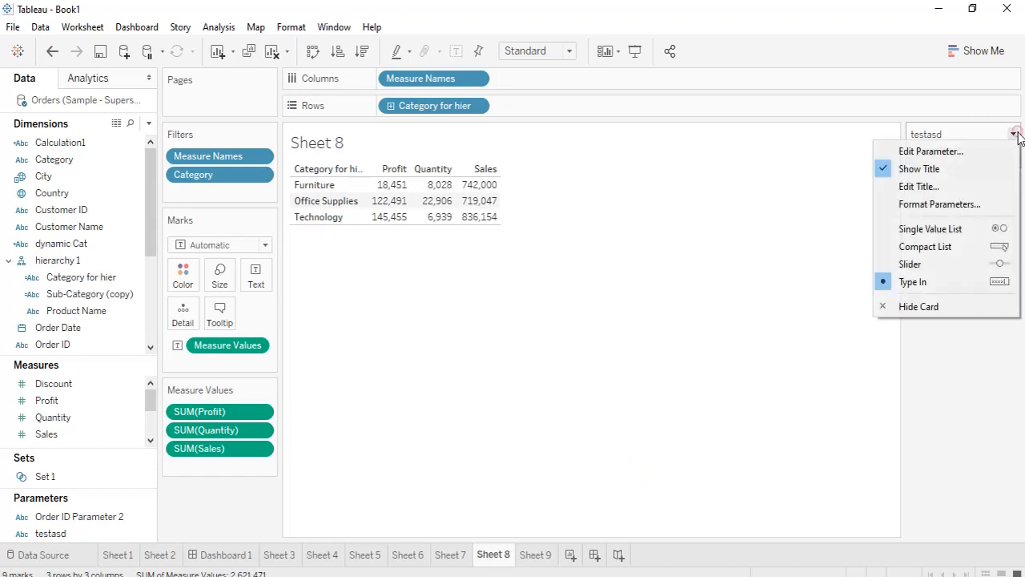
click(1005, 244)
click(1013, 158)
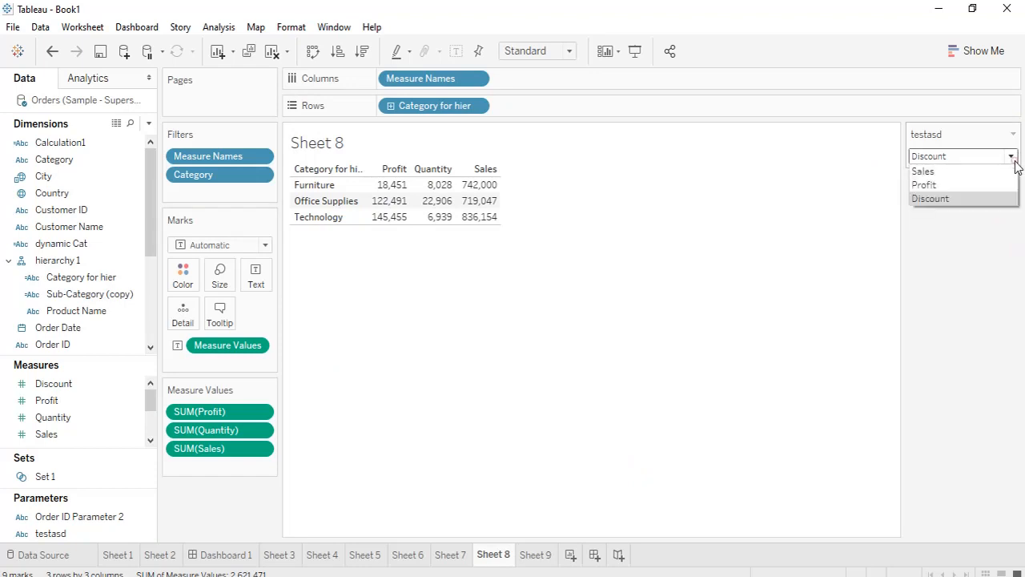
click(954, 172)
click(1011, 157)
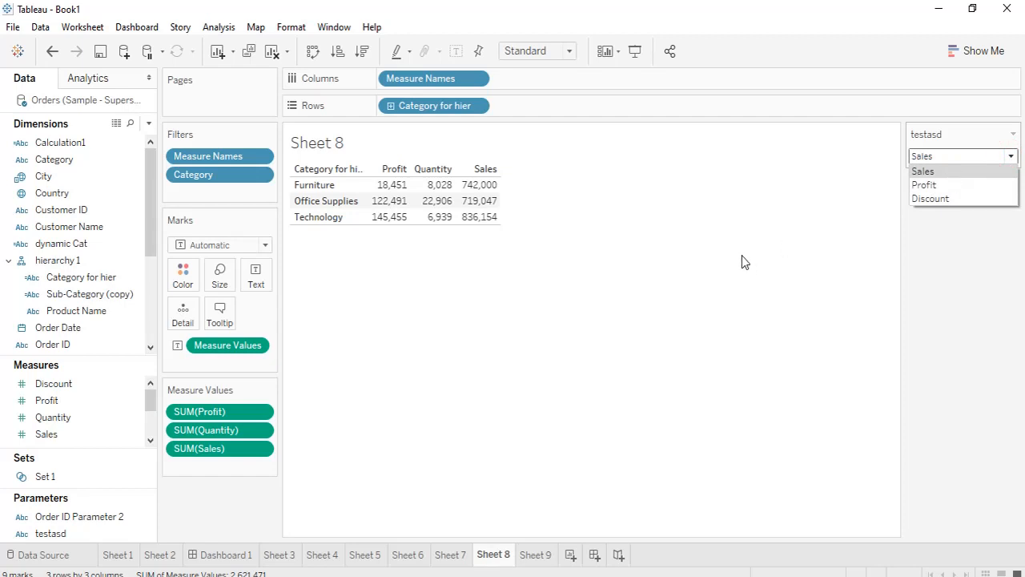
click(956, 172)
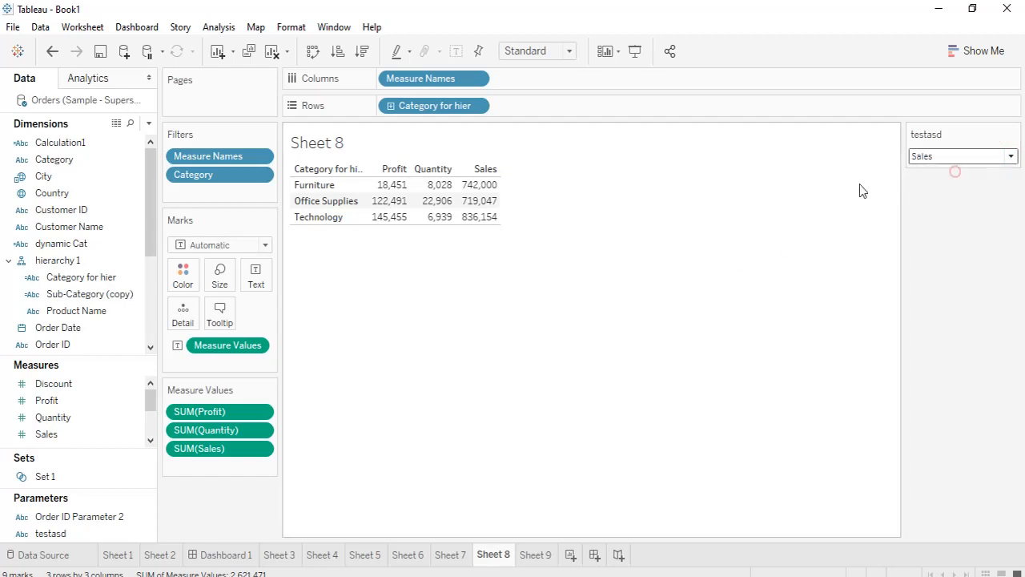
click(1012, 158)
click(911, 185)
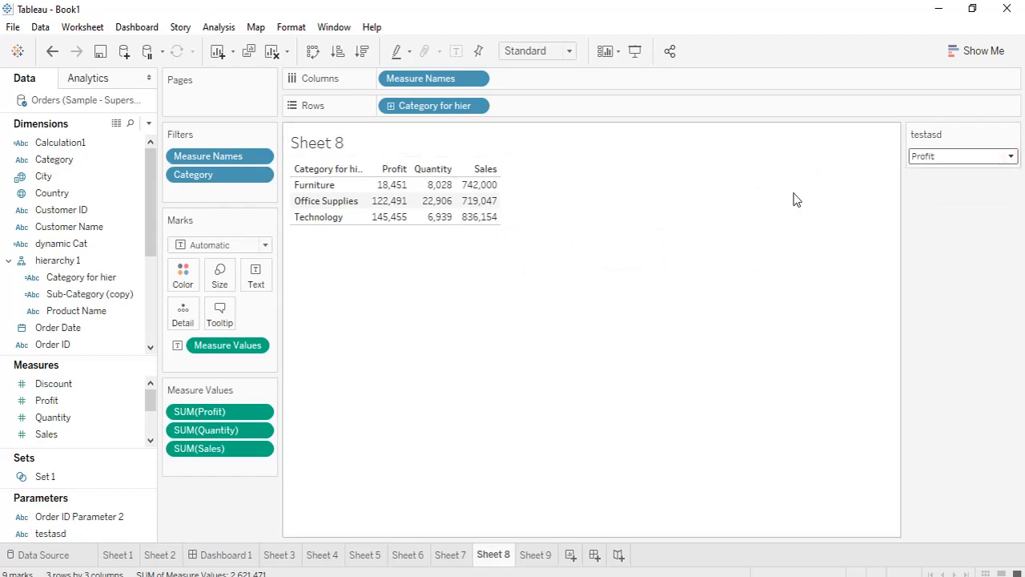
Create a calculated field from the Customer Name dimension and clear its default formula
right_click(53, 229)
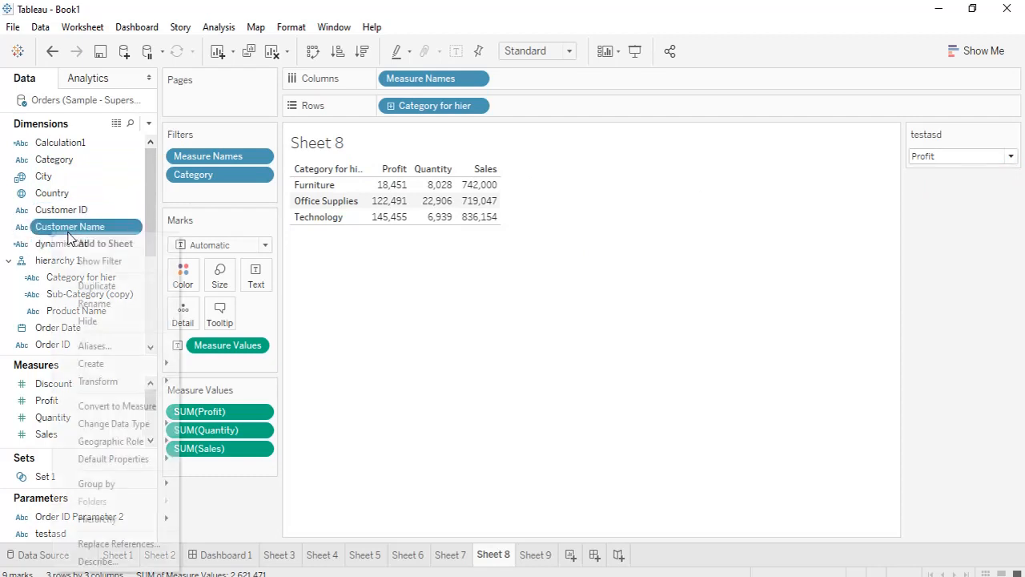
mouse_move(157, 363)
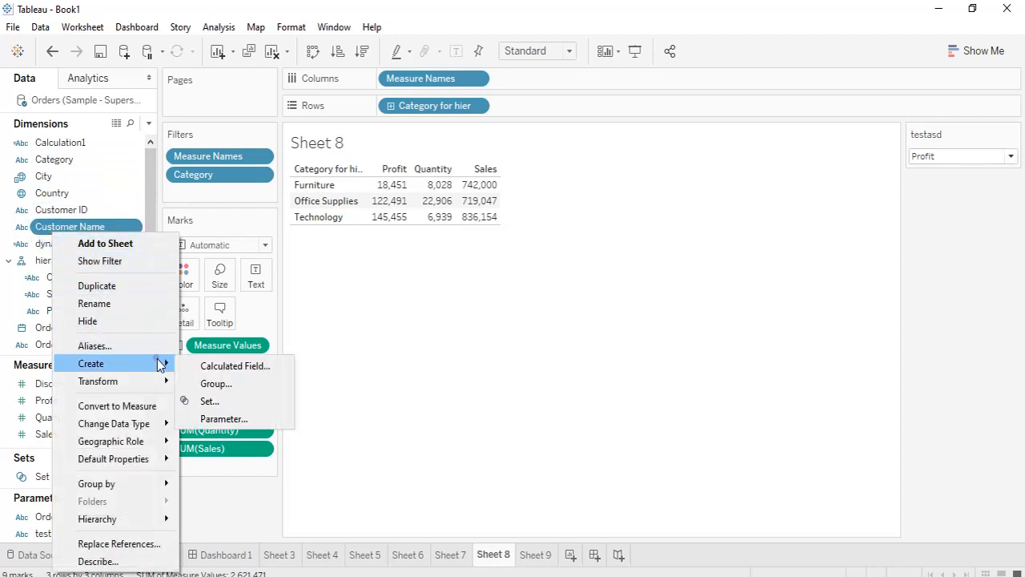
click(240, 365)
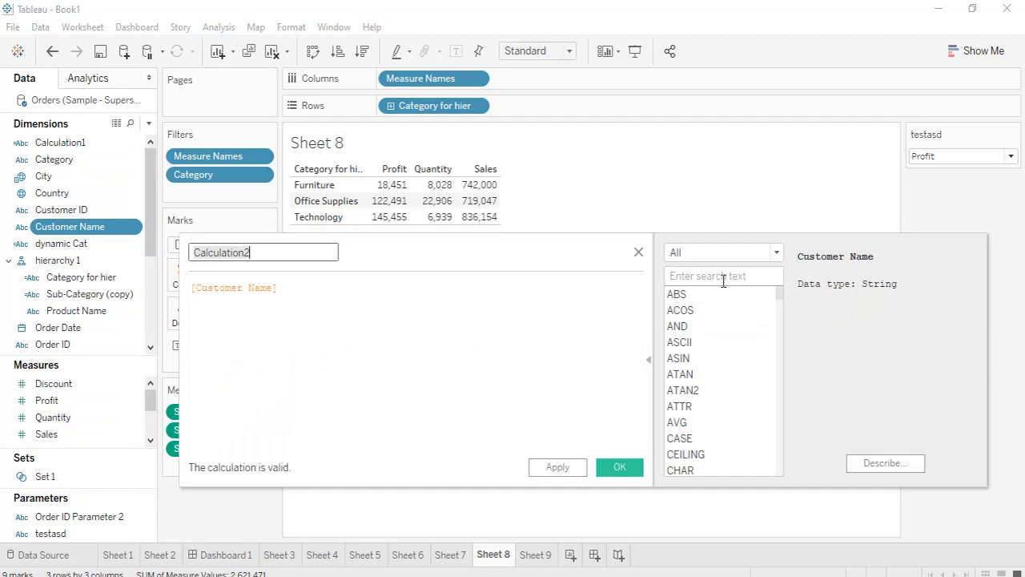
click(288, 287)
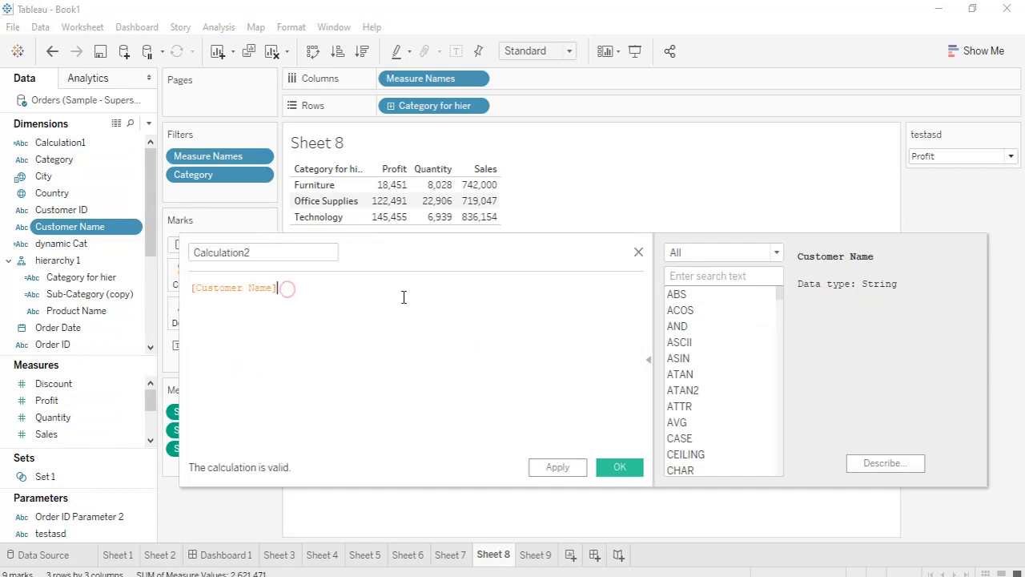
right_click(399, 298)
click(295, 291)
key(BackSpace)
key(BackSpace)
key(BackSpace)
key(BackSpace)
key(BackSpace)
key(BackSpace)
key(BackSpace)
key(BackSpace)
key(BackSpace)
key(BackSpace)
key(BackSpace)
key(BackSpace)
key(BackSpace)
key(BackSpace)
key(BackSpace)
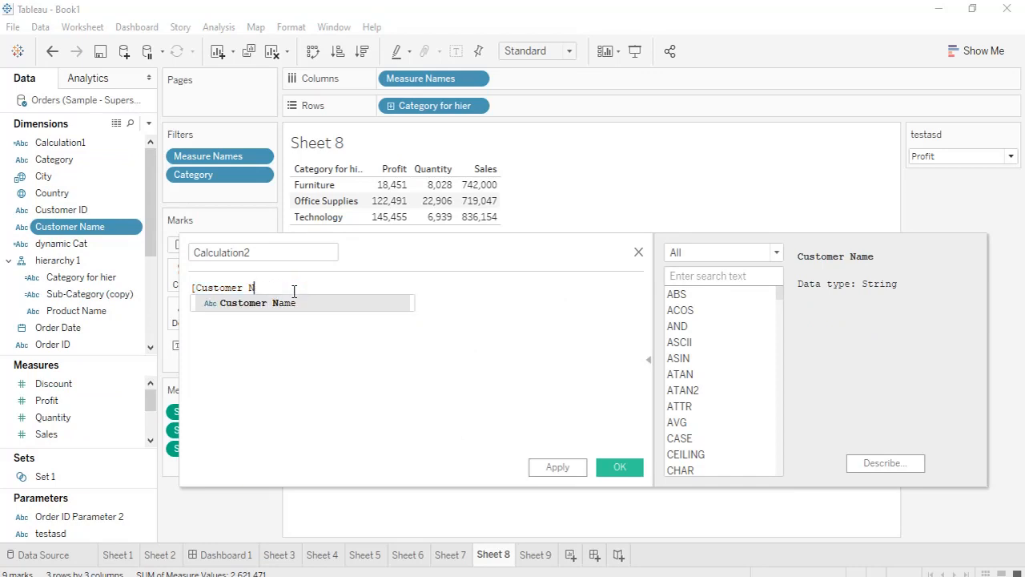
Write the formula's first condition as if [testasd] = "Sales" then [Sales]
text(if )
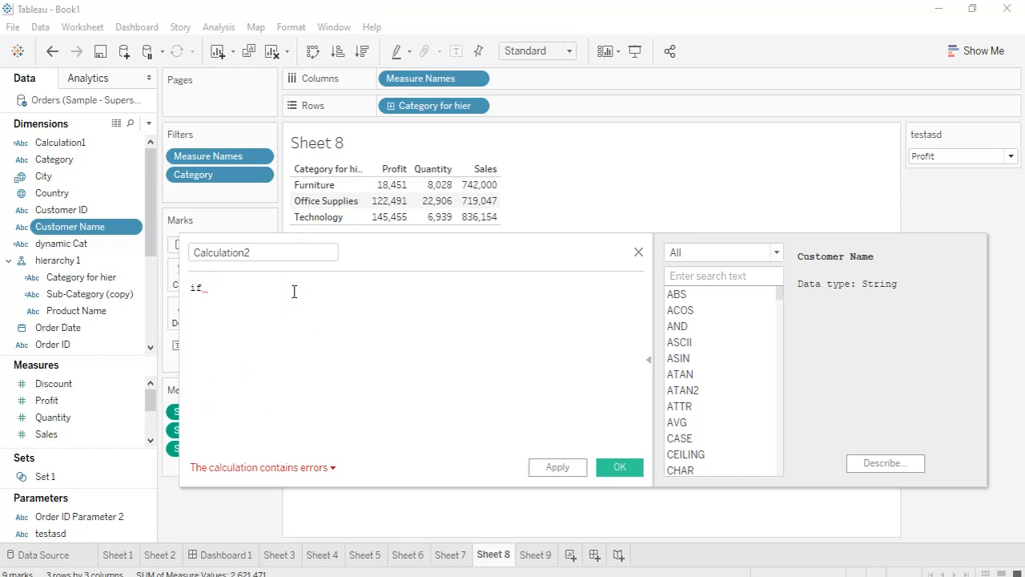
text(te)
key(Return)
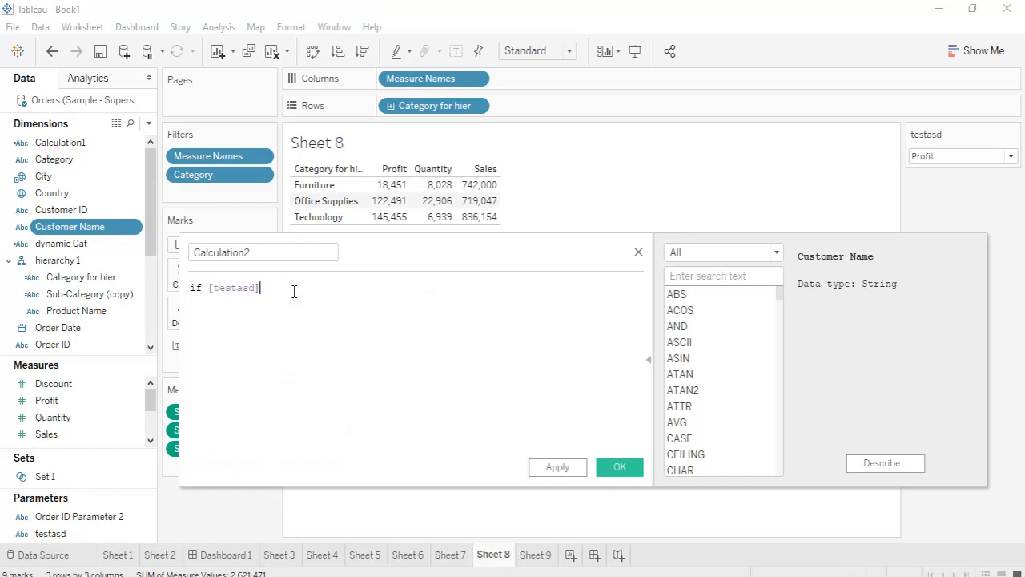
text(= "")
key(Left)
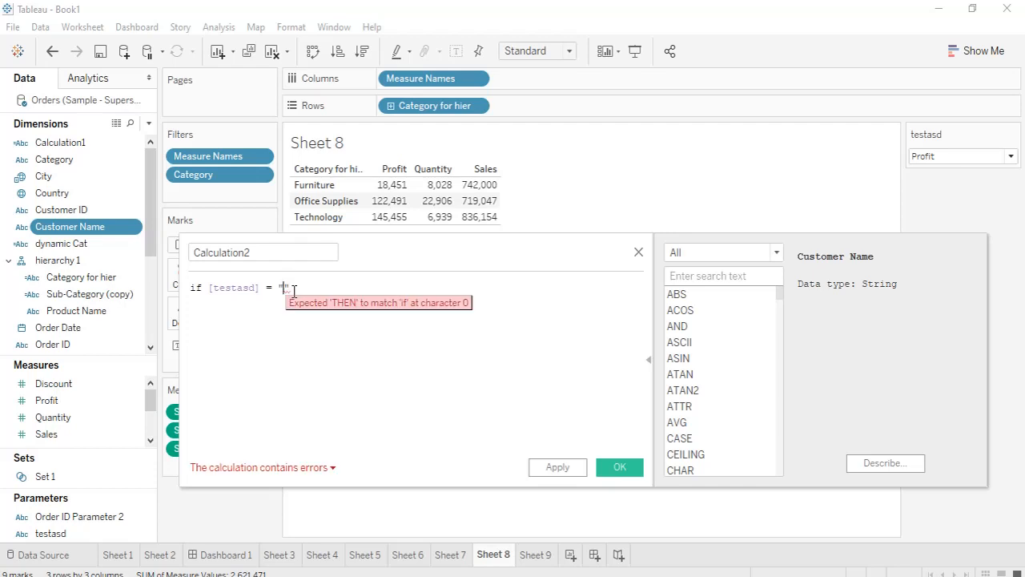
text(S)
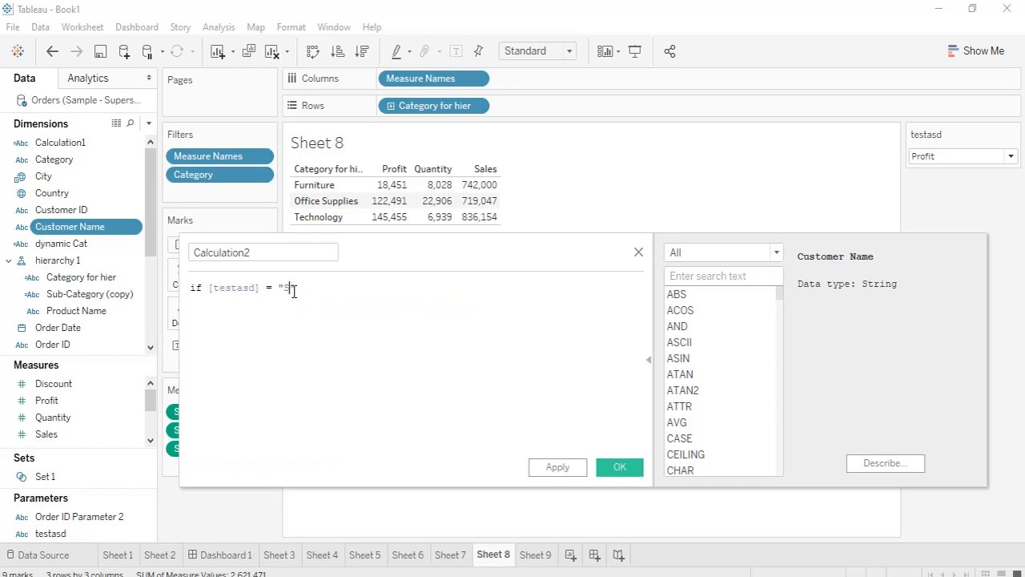
text(ales)
key(Right)
text(then)
click(205, 287)
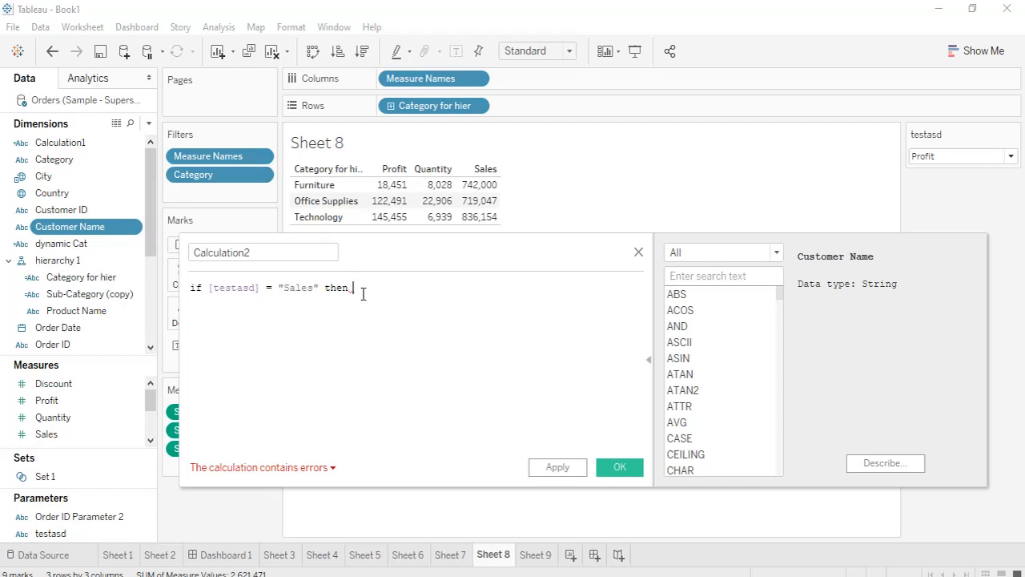
text(sale)
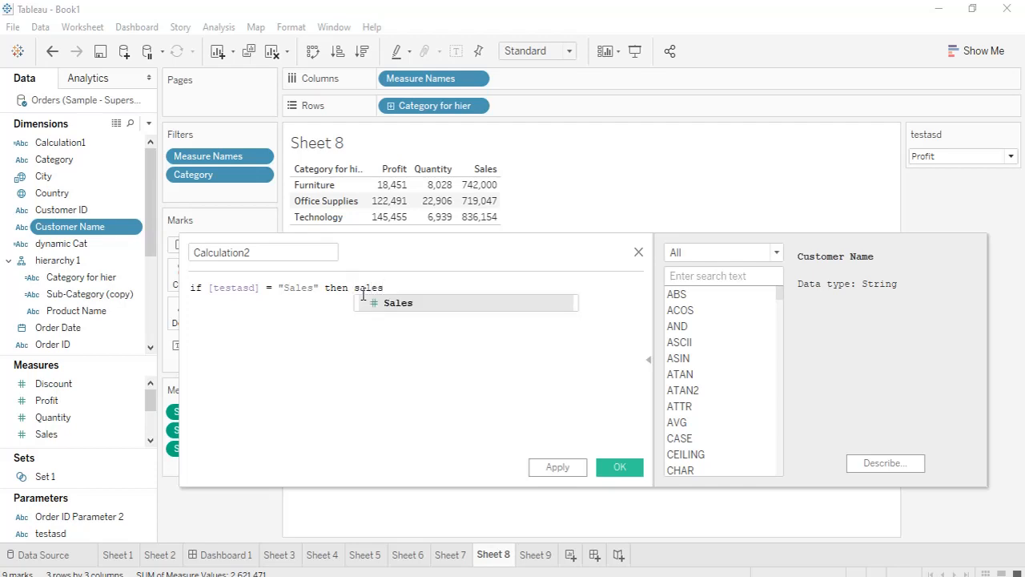
text(s)
key(Return)
Add a second line to the formula: elseif [testasd] = "Profit" then [Profit]
key(Return)
text(elseif)
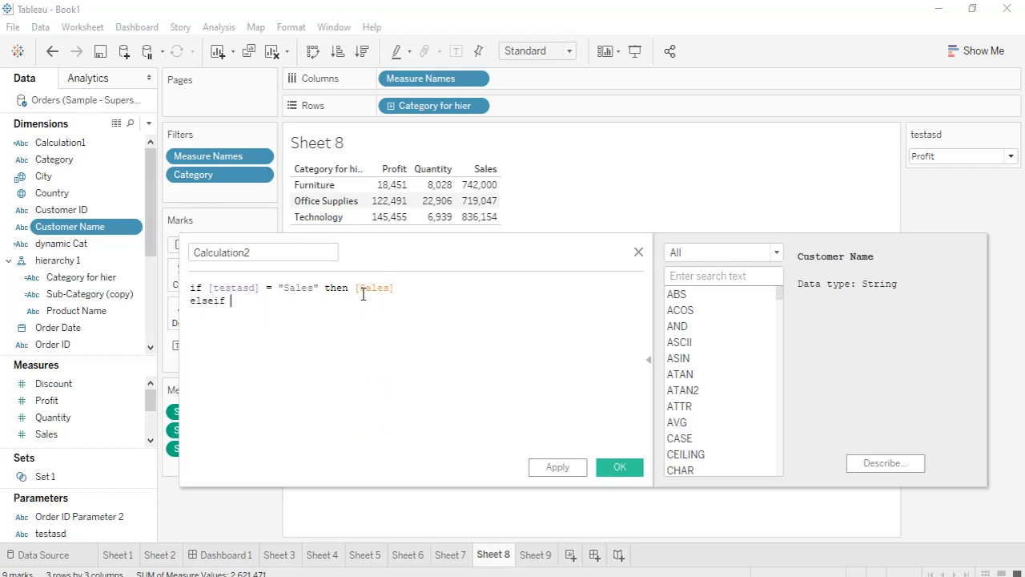
text( te)
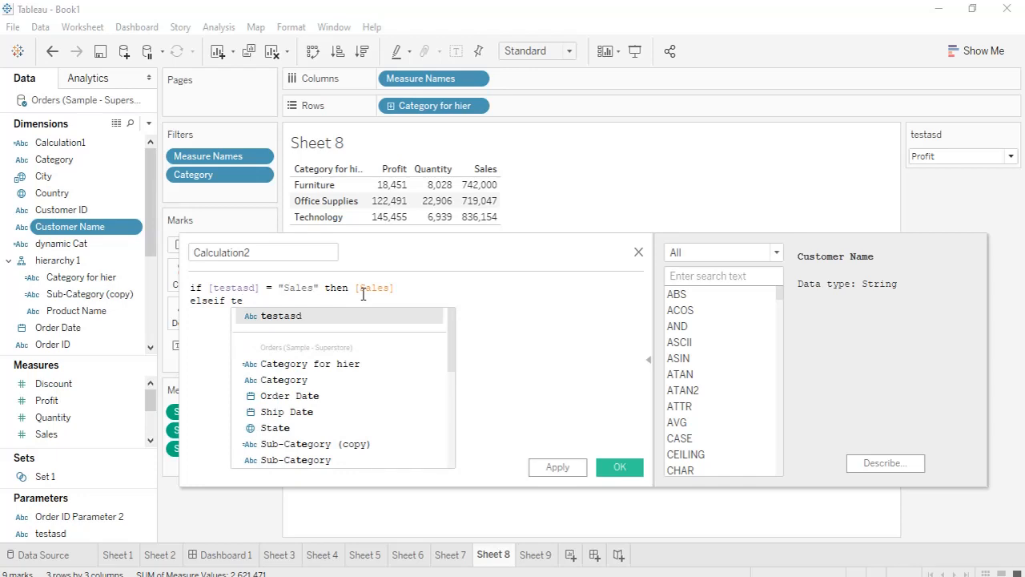
key(Return)
text(=)
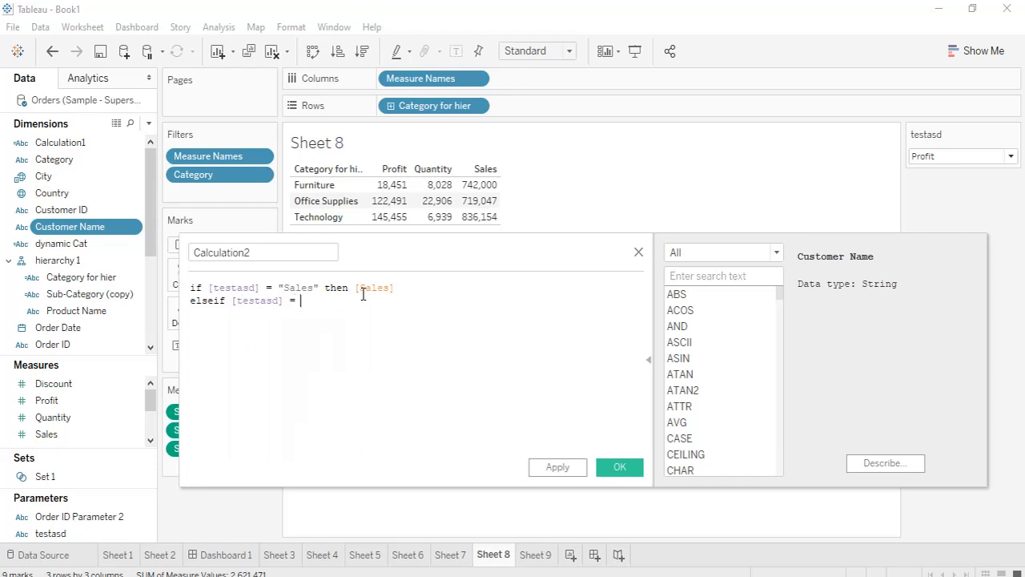
text( "Profit" t)
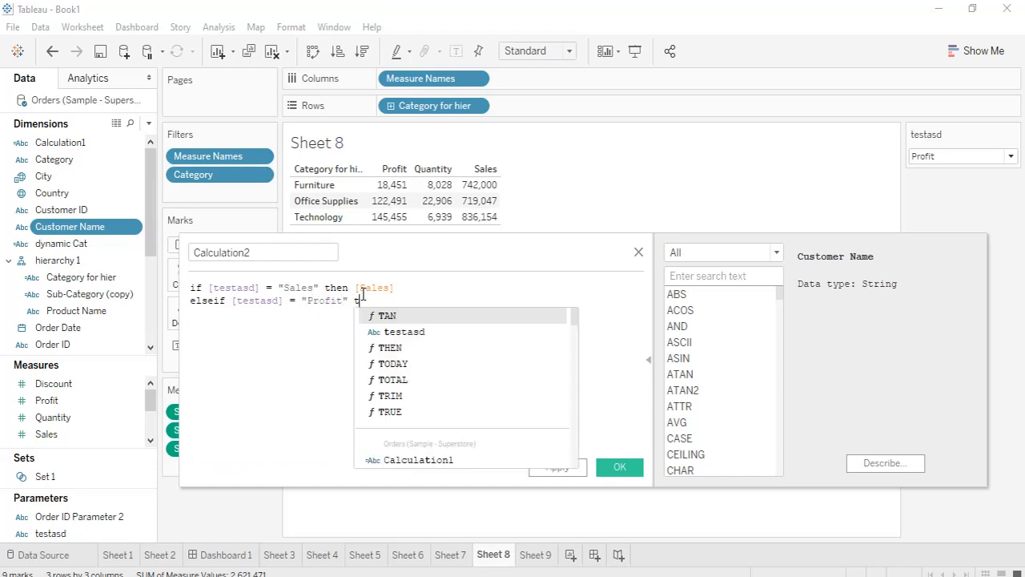
text(he pro)
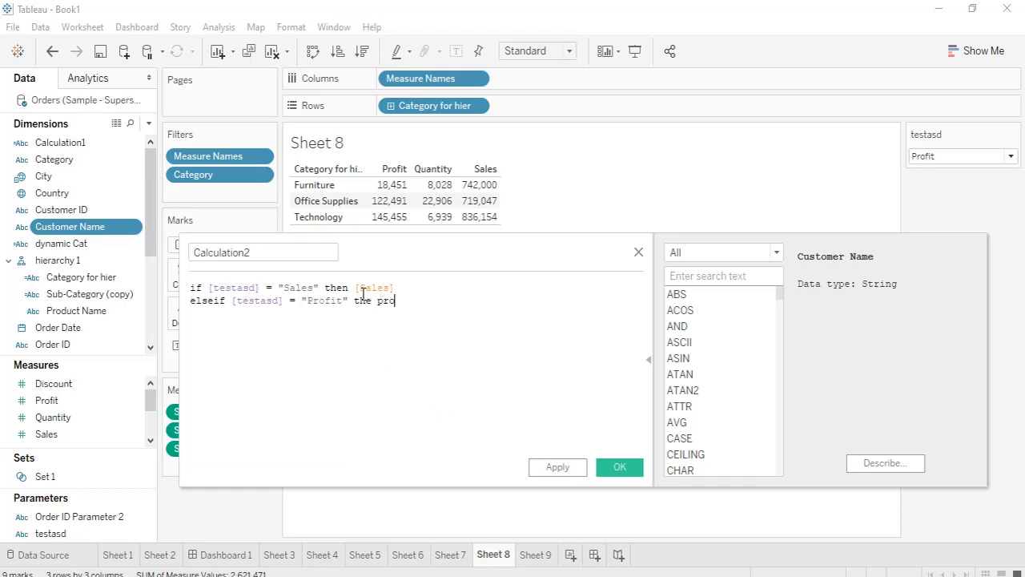
key(BackSpace)
key(BackSpace)
key(BackSpace)
key(BackSpace)
text(n)
text( pro)
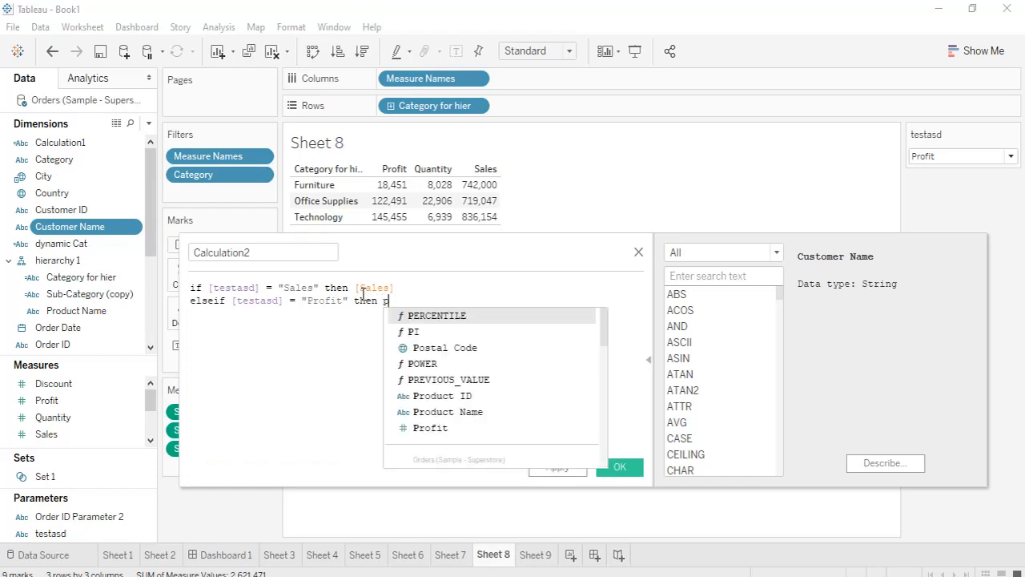
key(Down)
key(Down)
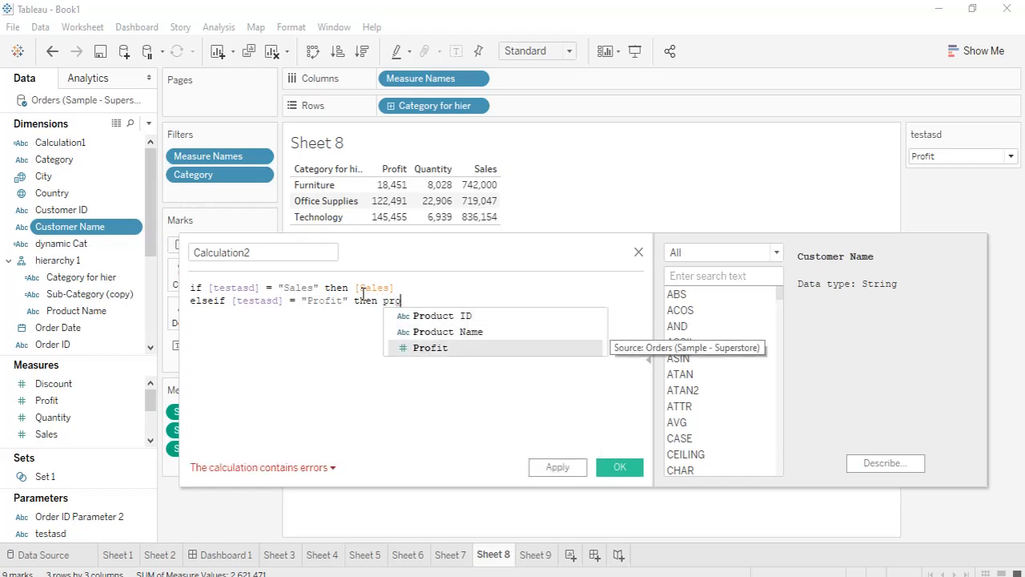
key(Return)
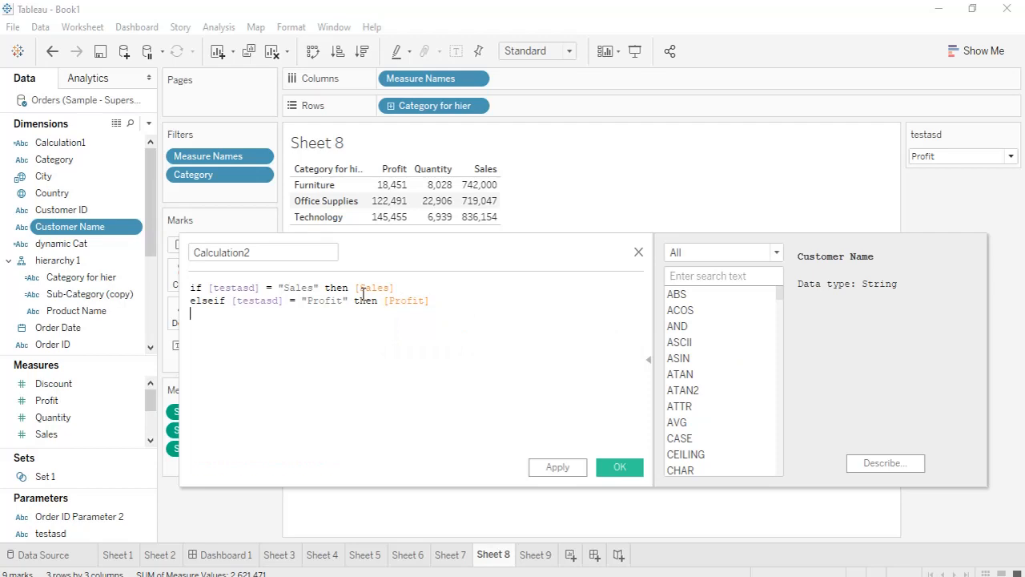
Complete the formula with else [Discount] and a closing end on separate lines
key(Return)
text(el)
key(BackSpace)
text(lse )
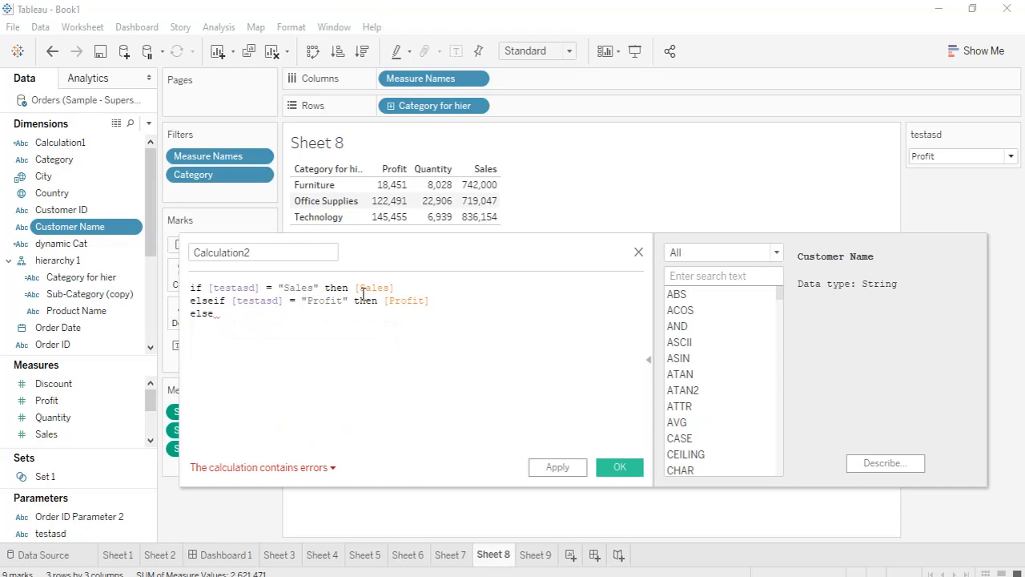
text(dis)
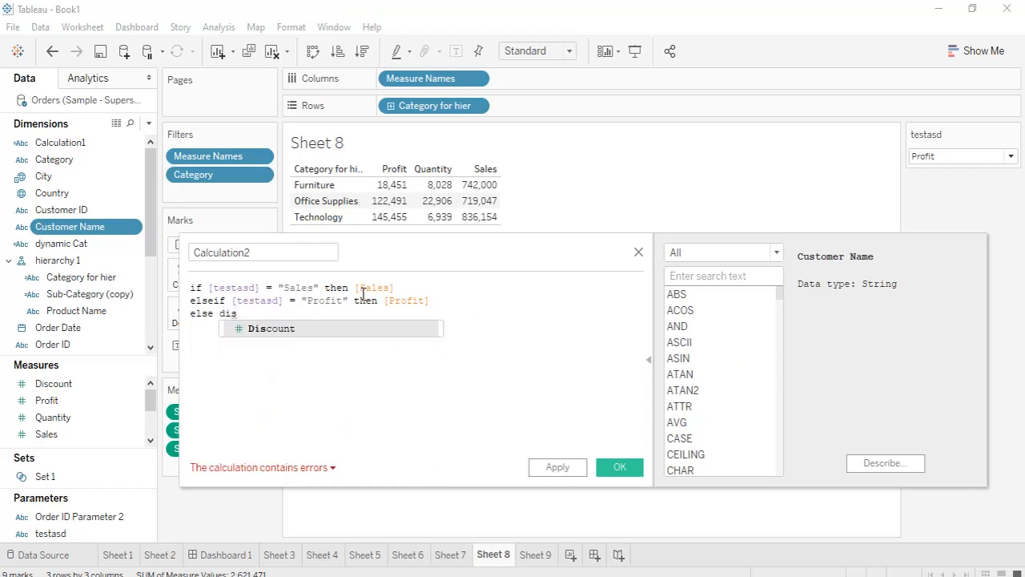
key(Return)
key(Return)
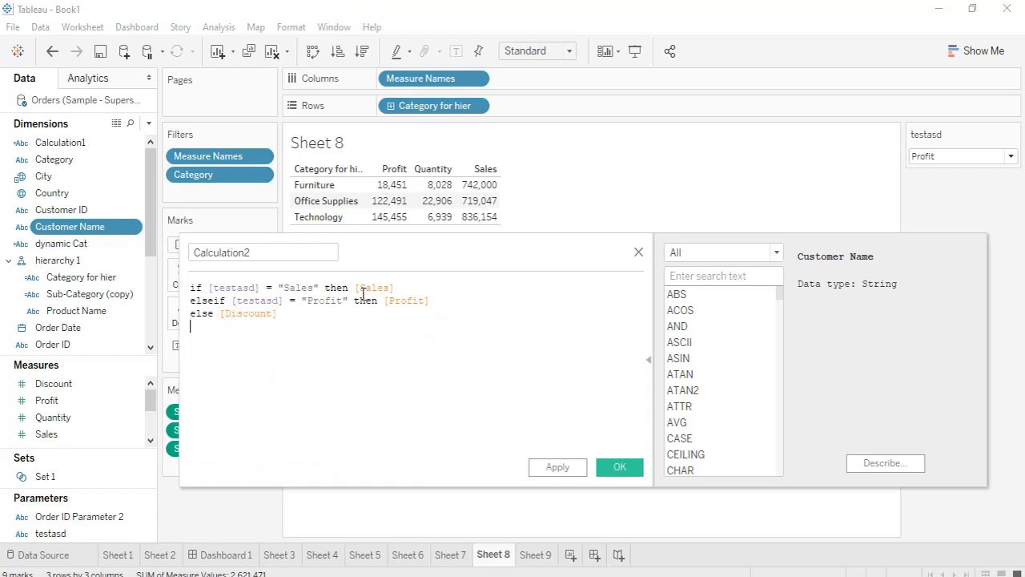
text(end)
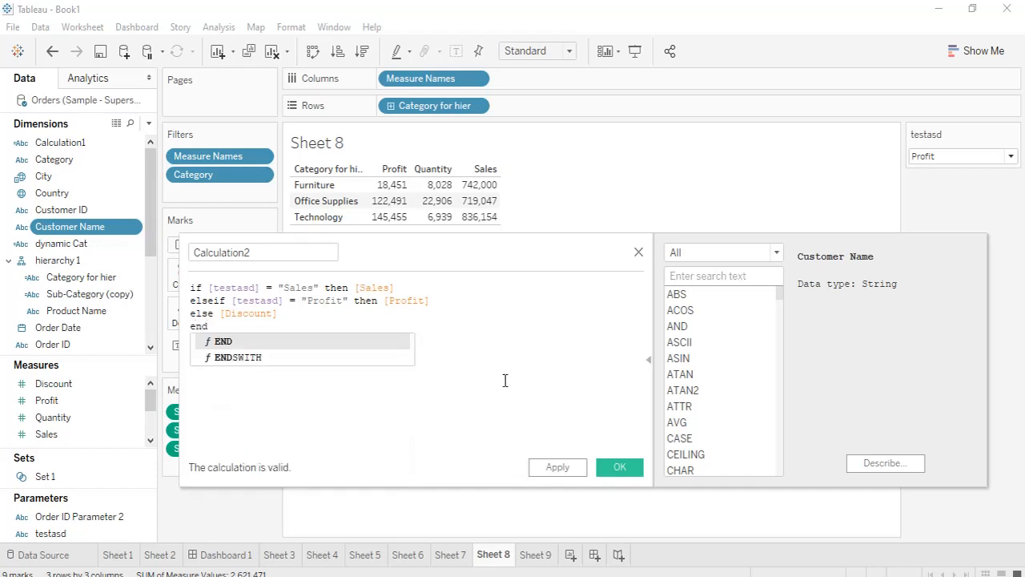
Name the calculated field "dynmic measure", apply the formula and save it
double_click(224, 253)
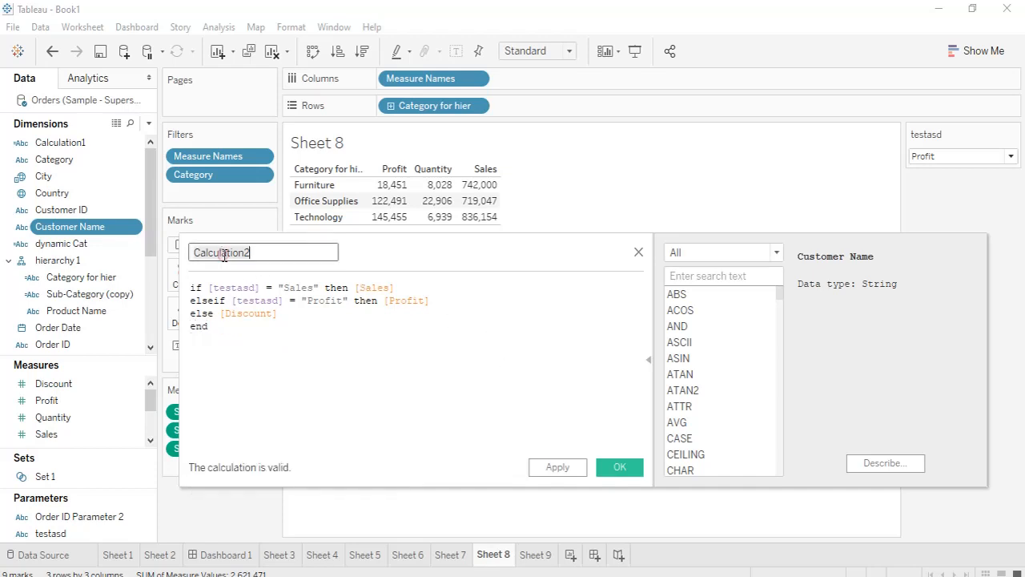
text(dynmic measure)
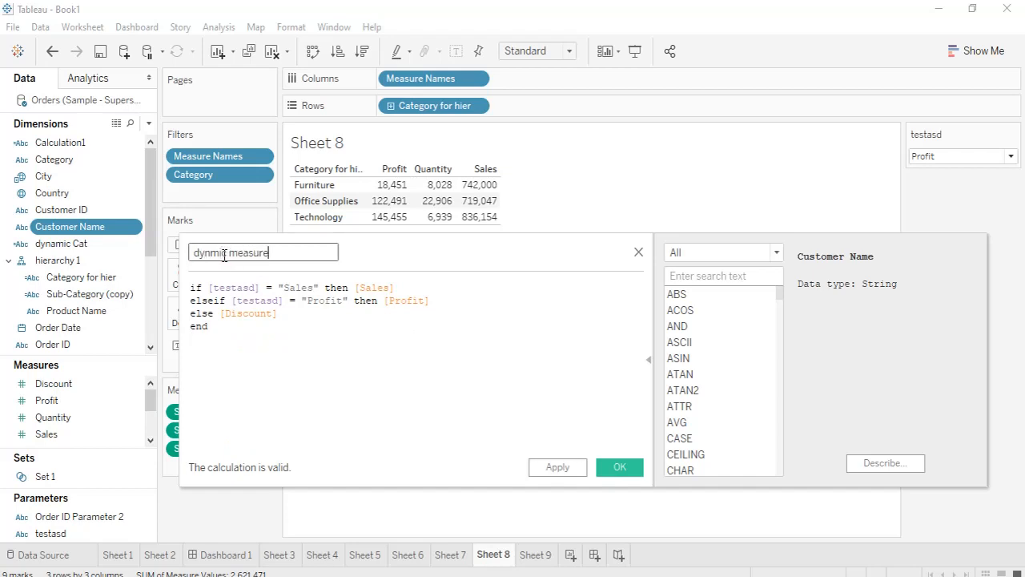
click(557, 469)
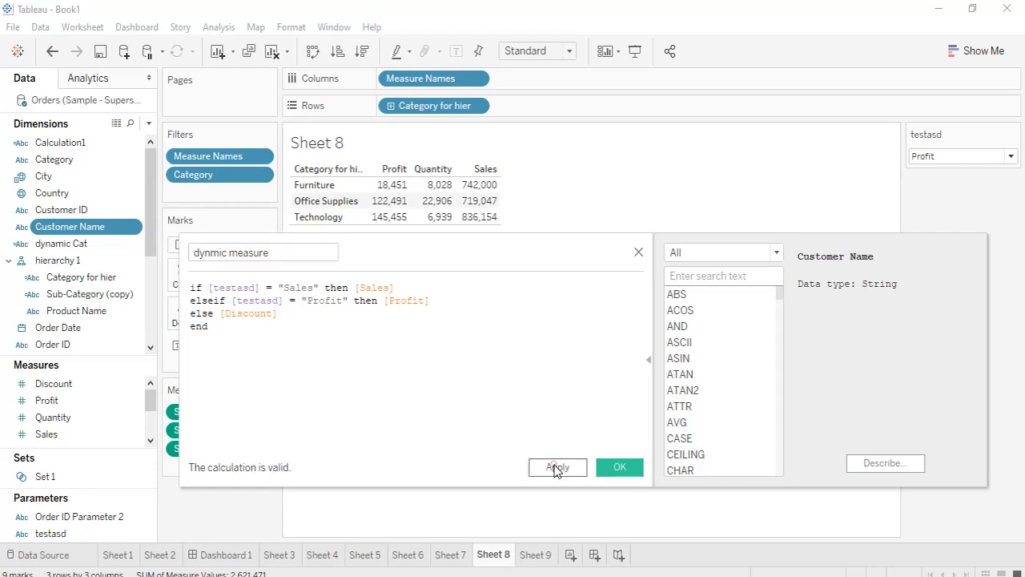
click(621, 467)
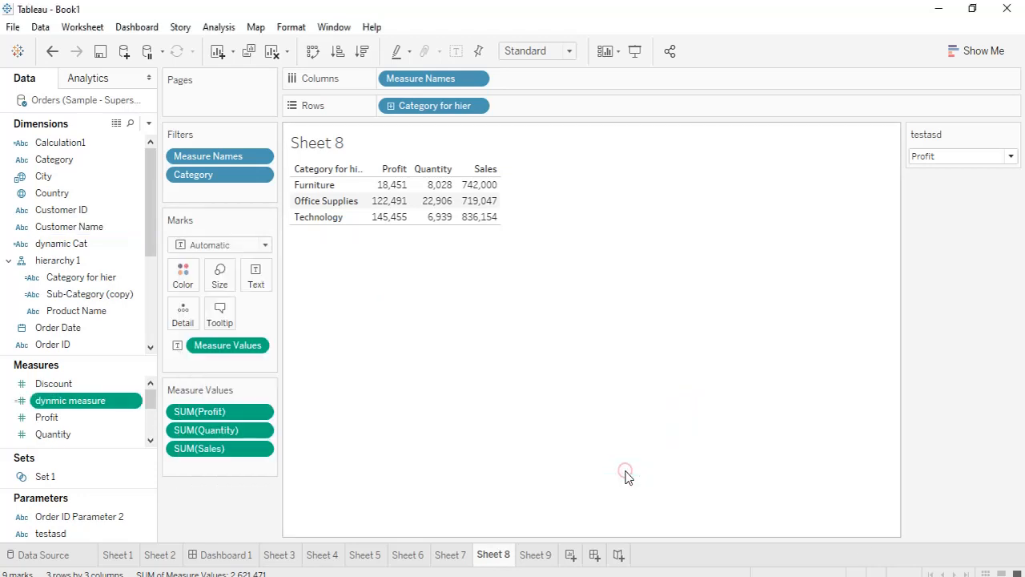
Add dynmic measure to the Measure Values below Sales and compare its column with the Profit column
drag(65, 405, 202, 467)
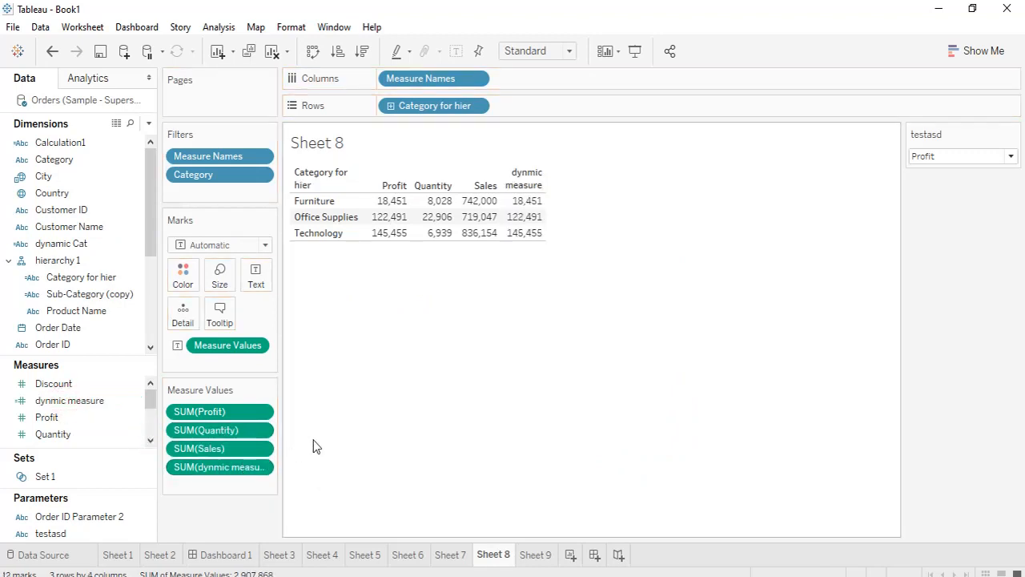
mouse_move(530, 217)
drag(526, 201, 525, 235)
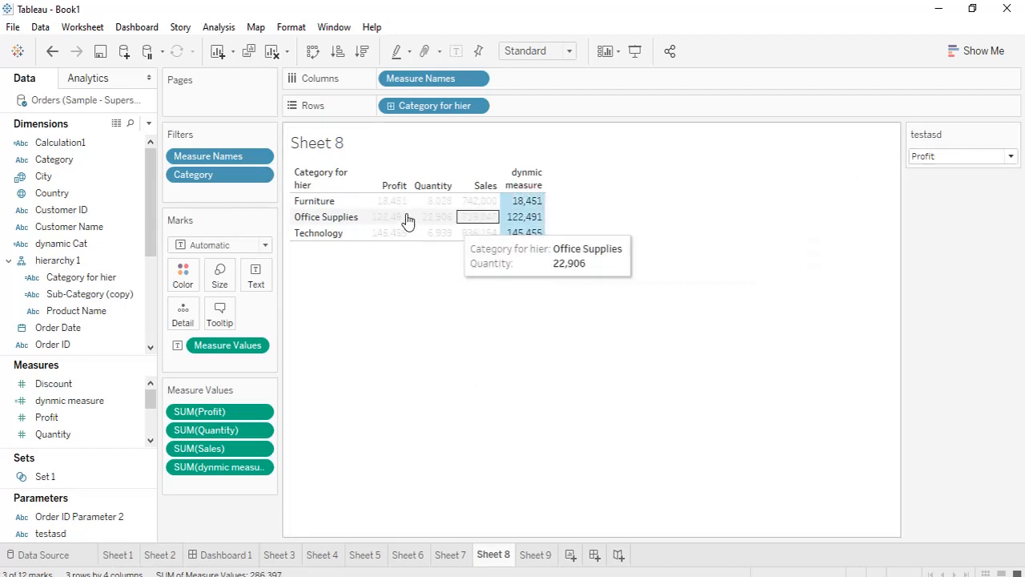
click(404, 207)
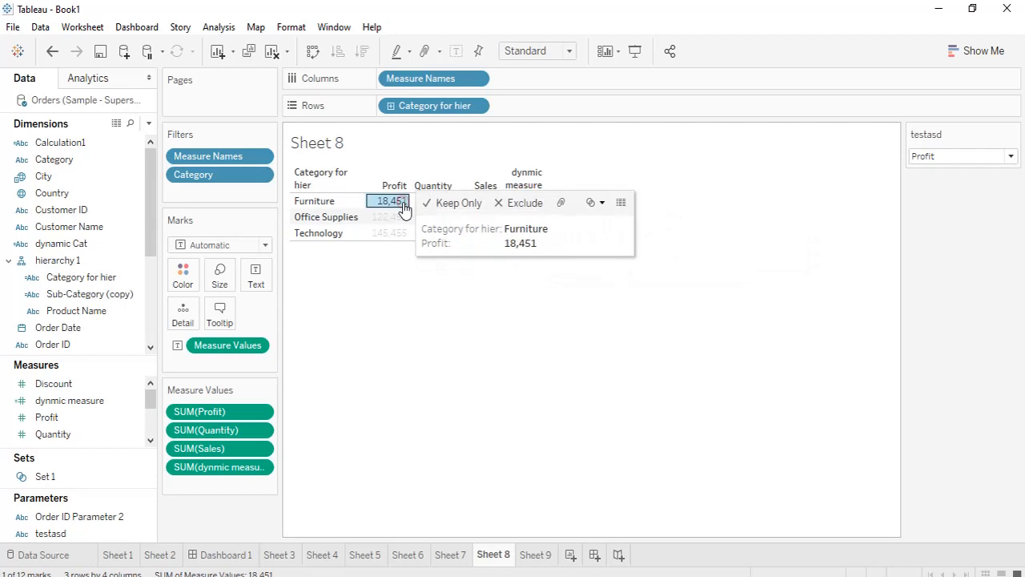
Highlight the Profit and dynmic measure columns together in the table to compare their values
click(404, 268)
click(394, 186)
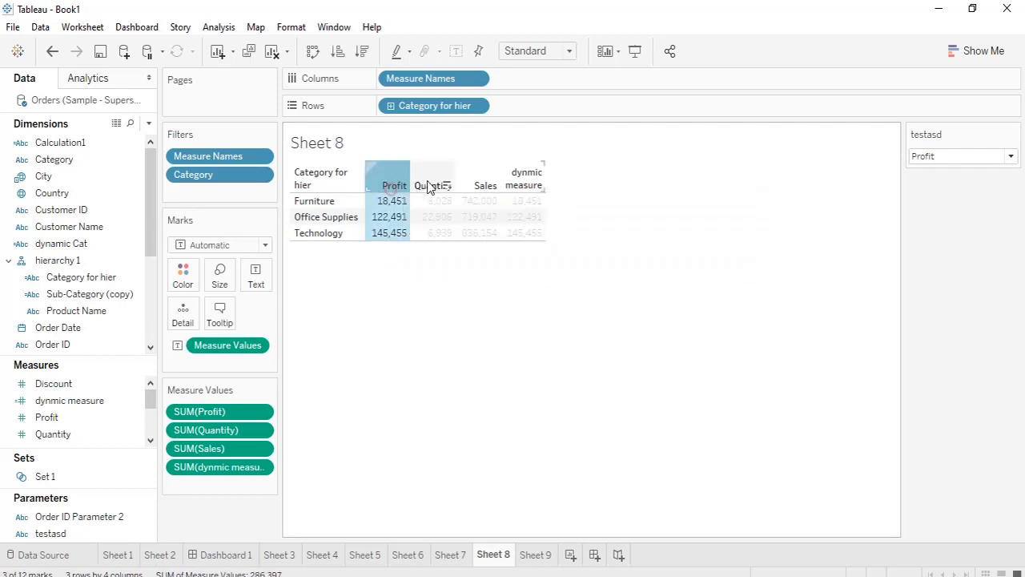
ctrl+click(529, 180)
click(556, 335)
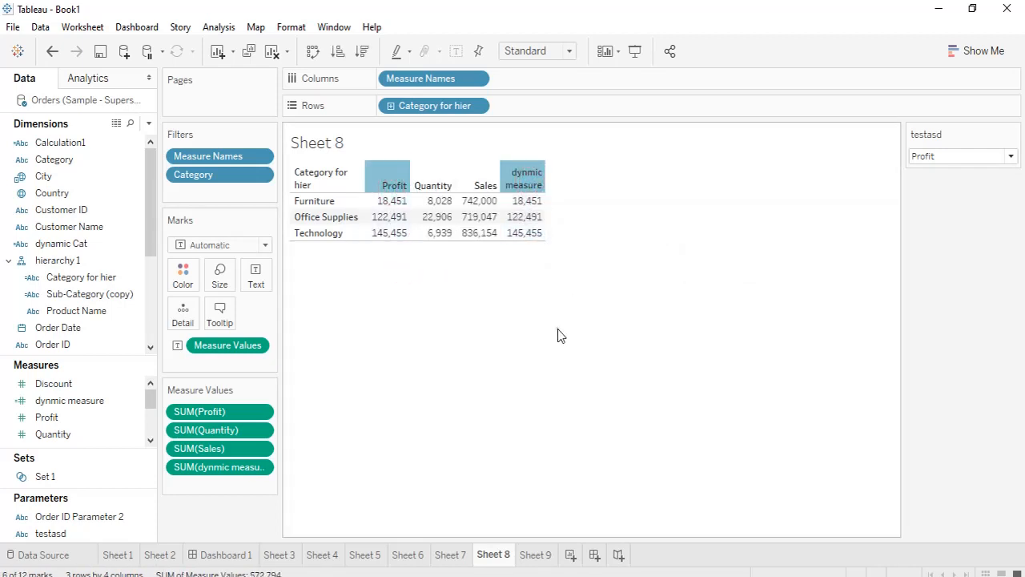
Switch the testasd parameter to Sales to check dynmic measure against the Sales column, and finally set it to Discount
click(1011, 157)
click(960, 172)
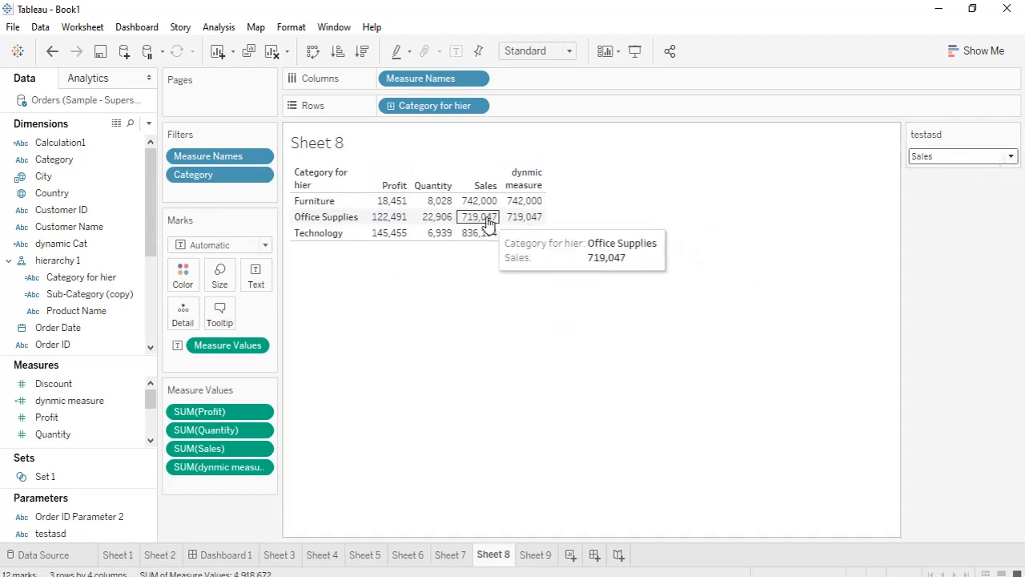
click(1011, 157)
click(964, 199)
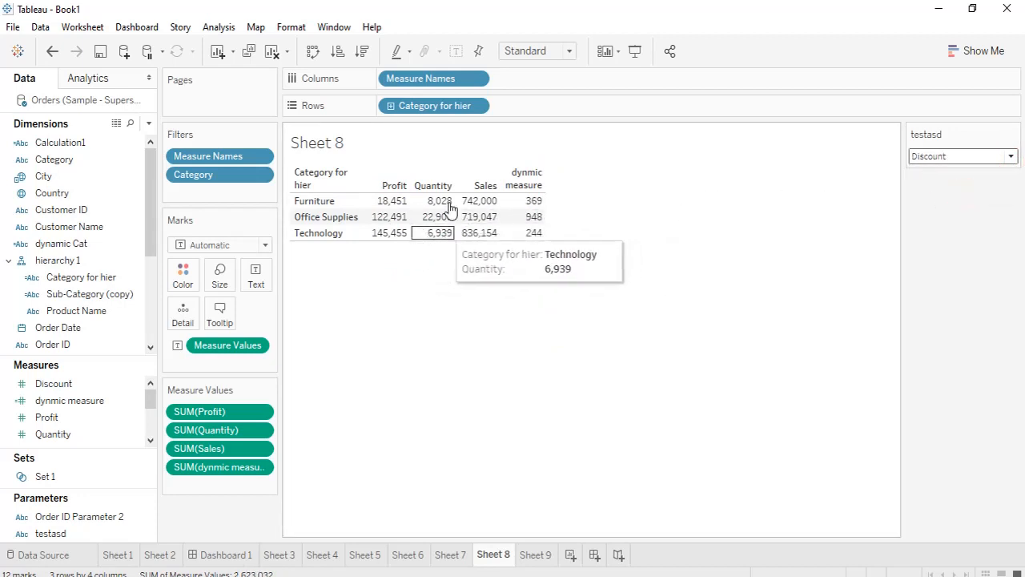
Add the Discount measure to the Measure Values above Profit
right_click(57, 383)
click(432, 417)
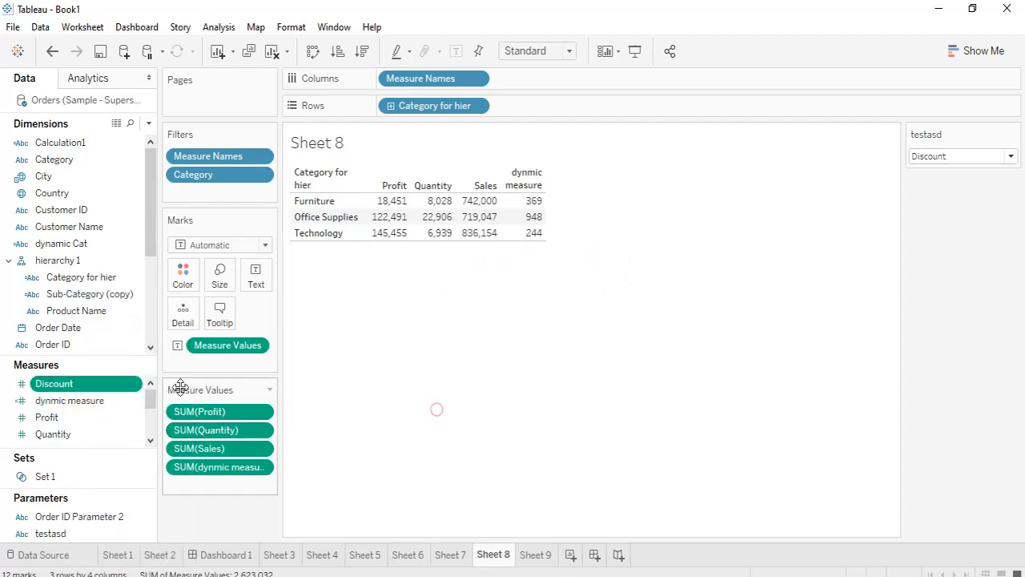
drag(100, 383, 242, 405)
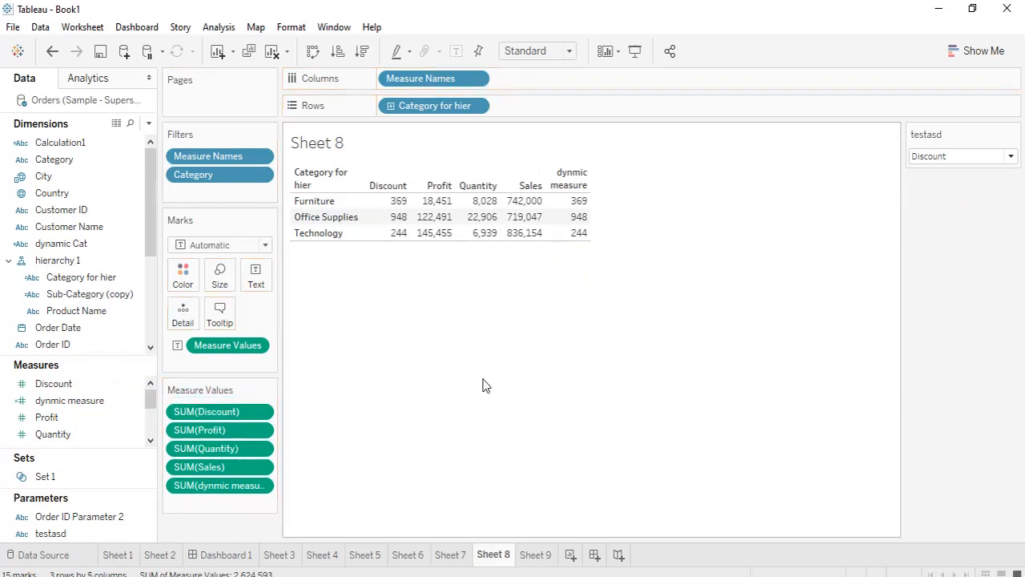